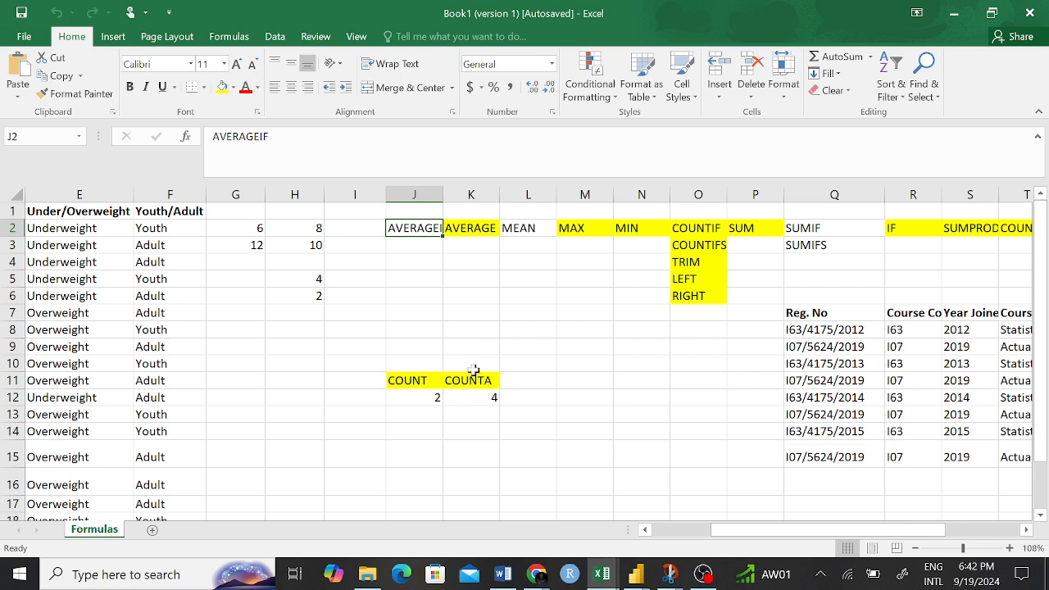
- Review the Formulas sheet, examining the people data table, the list of function names and the VLOOKUP and HLOOKUP entries
{"action": "left_click", "coordinate": [467, 350]}
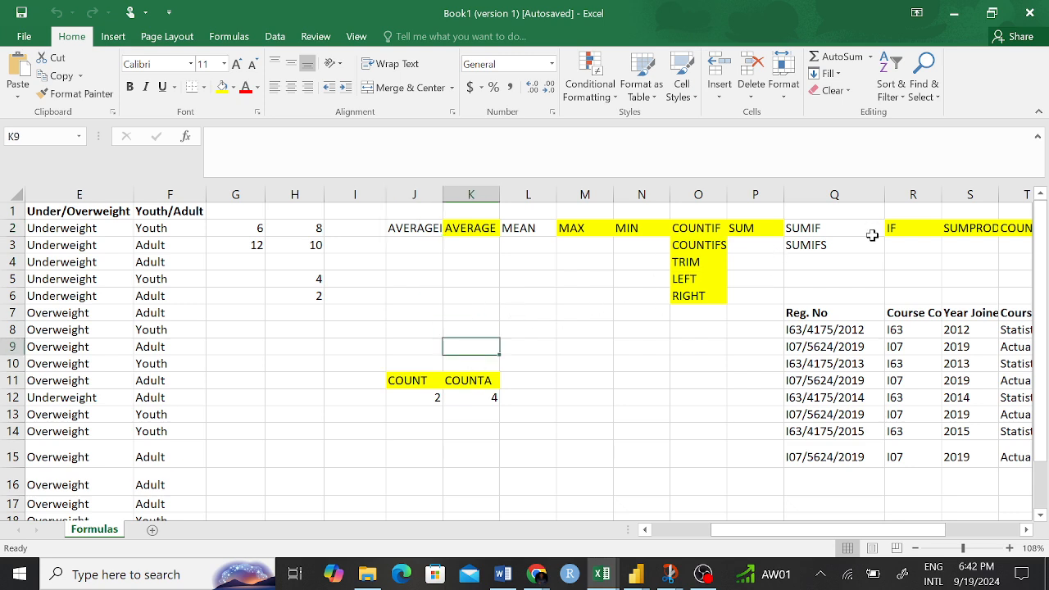
{"action": "left_click", "coordinate": [911, 228]}
{"action": "left_click", "coordinate": [417, 228]}
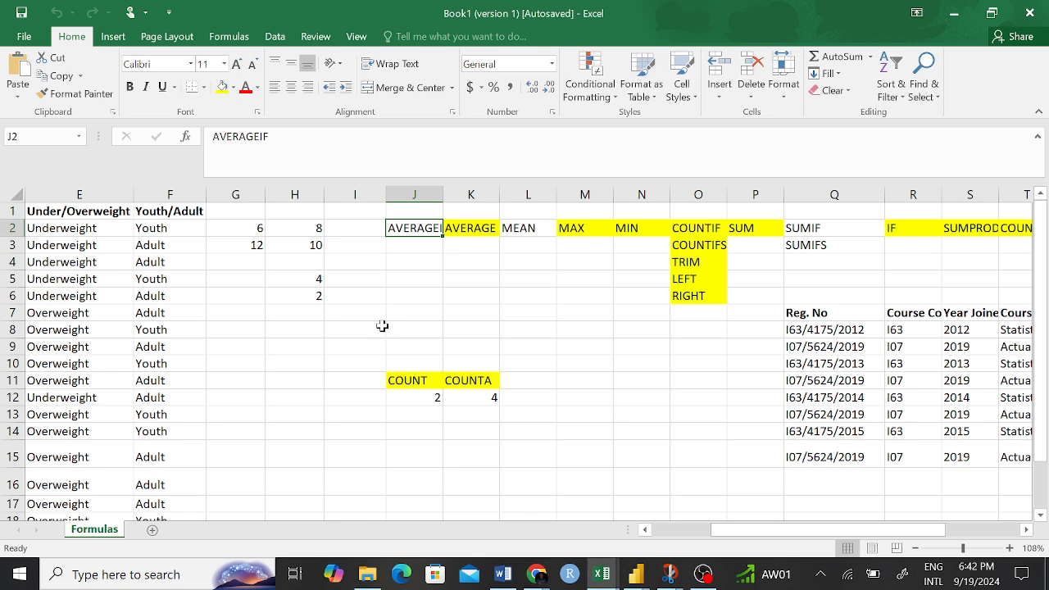
{"action": "scroll", "coordinate": [383, 328], "scroll_direction": "left", "scroll_amount": 4}
{"action": "scroll", "coordinate": [449, 316], "scroll_direction": "down", "scroll_amount": 1}
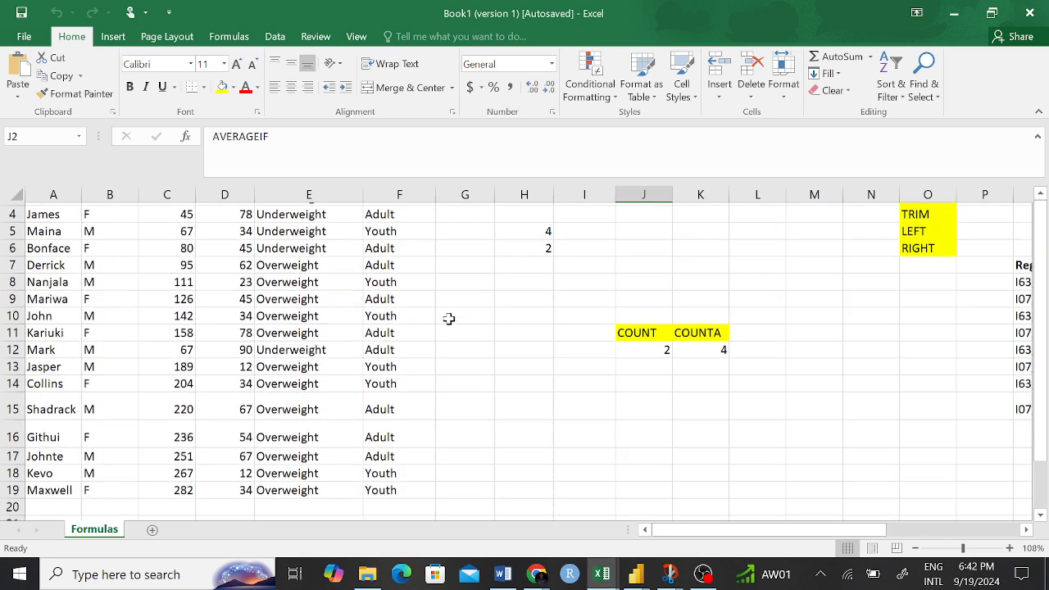
{"action": "scroll", "coordinate": [449, 317], "scroll_direction": "up", "scroll_amount": 1}
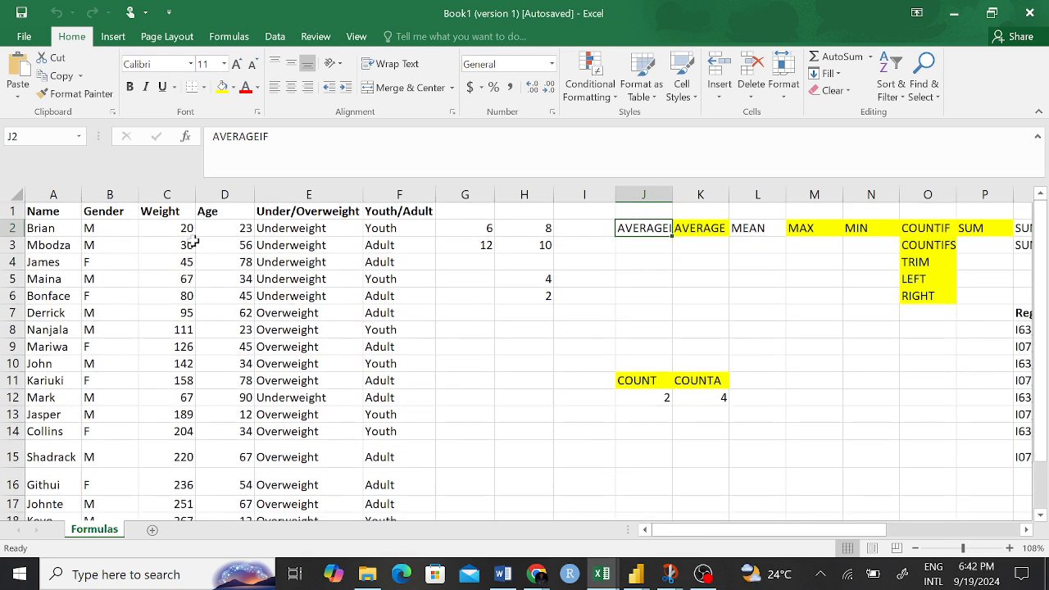
{"action": "left_click", "coordinate": [179, 279]}
{"action": "left_click", "coordinate": [178, 345]}
{"action": "left_click_drag", "start_coordinate": [178, 328], "coordinate": [180, 486]}
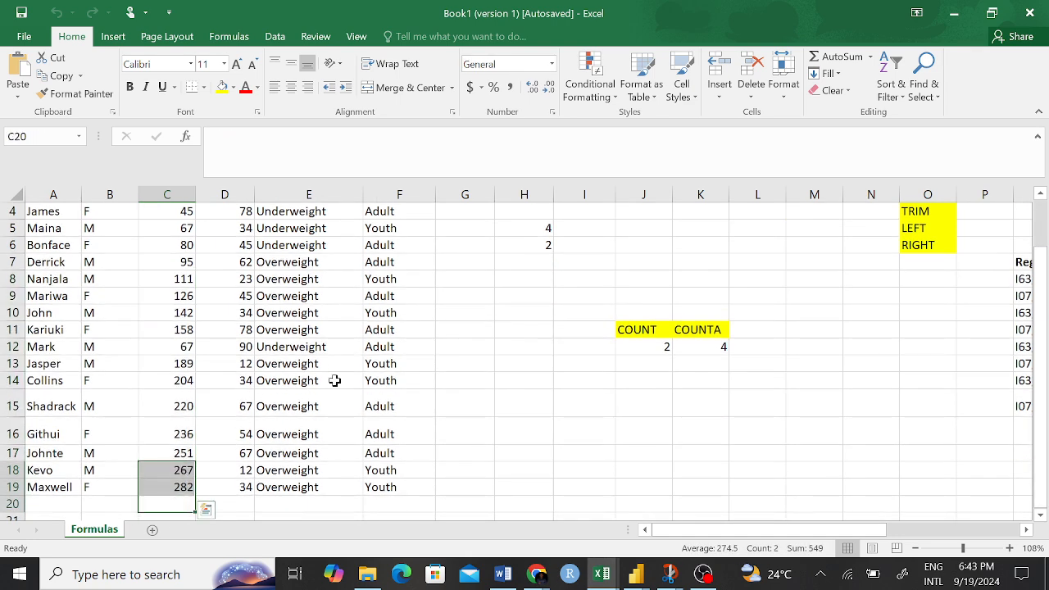
{"action": "left_click", "coordinate": [403, 378]}
{"action": "scroll", "coordinate": [444, 323], "scroll_direction": "up", "scroll_amount": 1}
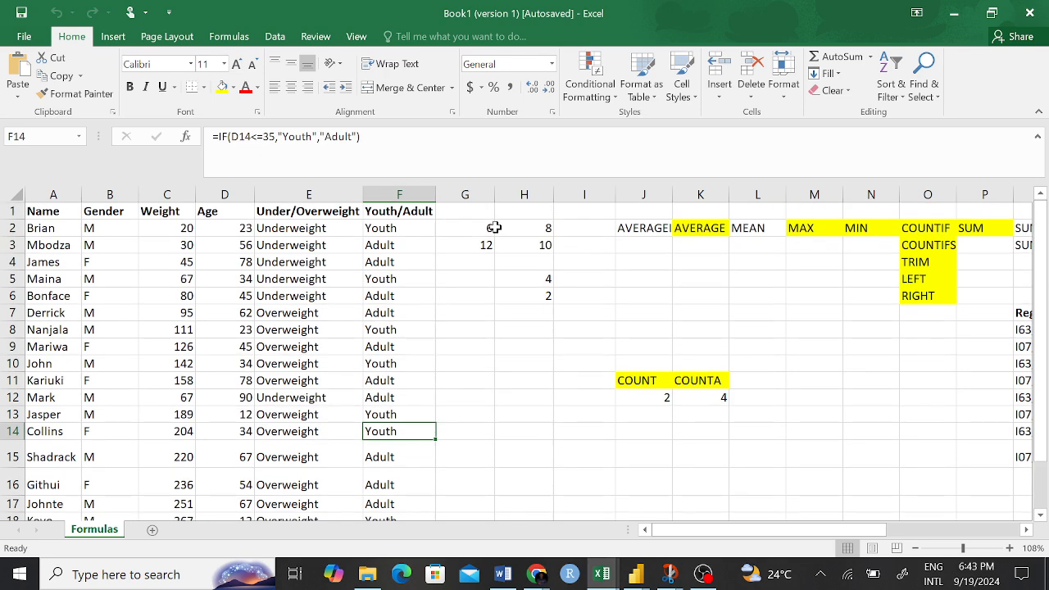
{"action": "left_click", "coordinate": [637, 230]}
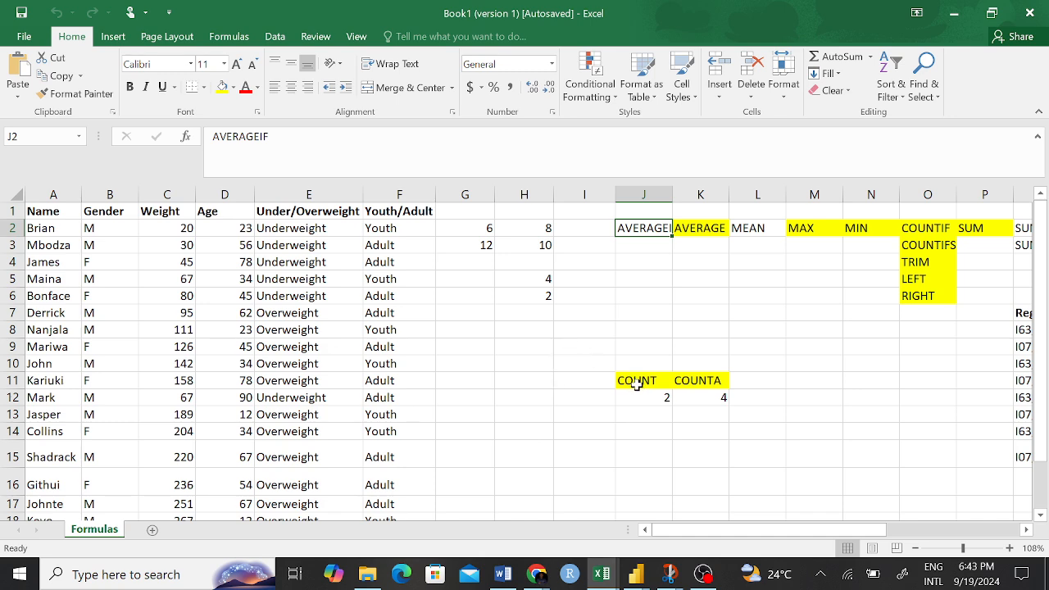
{"action": "scroll", "coordinate": [688, 363], "scroll_direction": "right", "scroll_amount": 3}
{"action": "scroll", "coordinate": [688, 363], "scroll_direction": "right", "scroll_amount": 6}
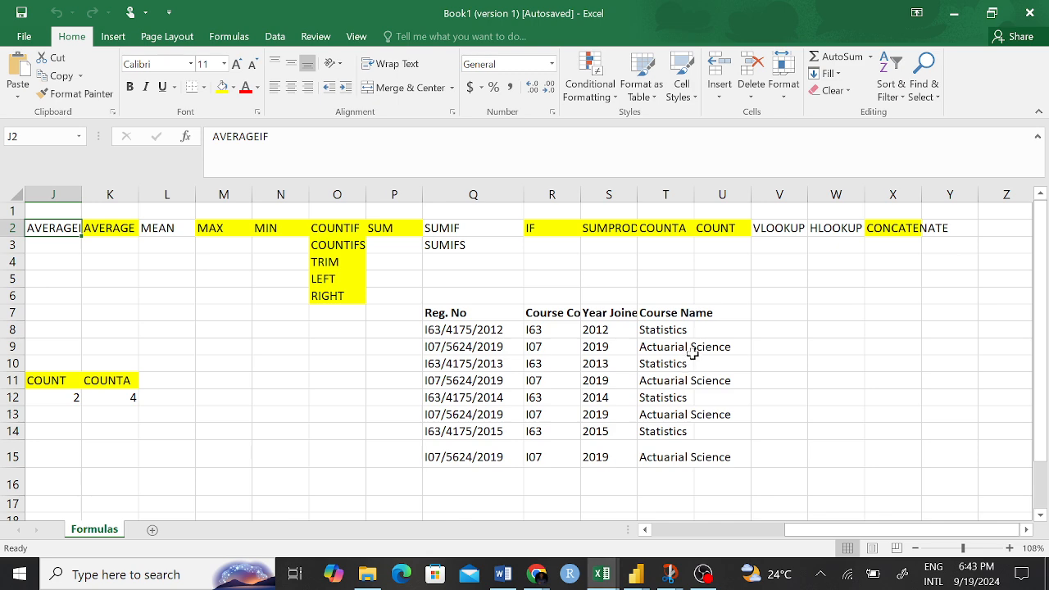
{"action": "left_click", "coordinate": [783, 229]}
{"action": "left_click_drag", "start_coordinate": [817, 230], "coordinate": [828, 230]}
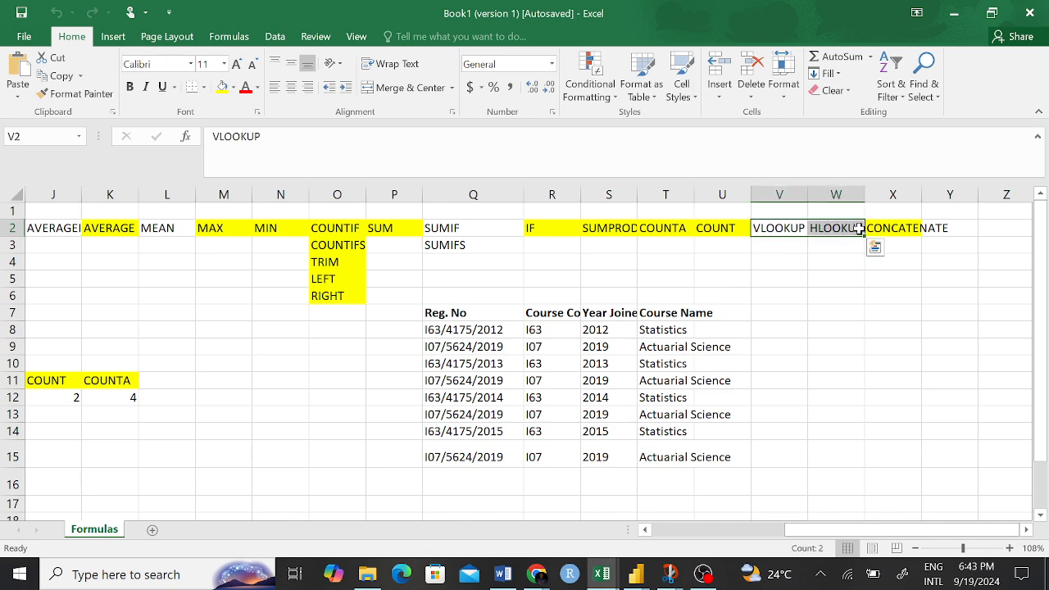
{"action": "left_click", "coordinate": [207, 460]}
- Add a new worksheet and name it DATA VALIDATION
{"action": "left_click", "coordinate": [155, 530]}
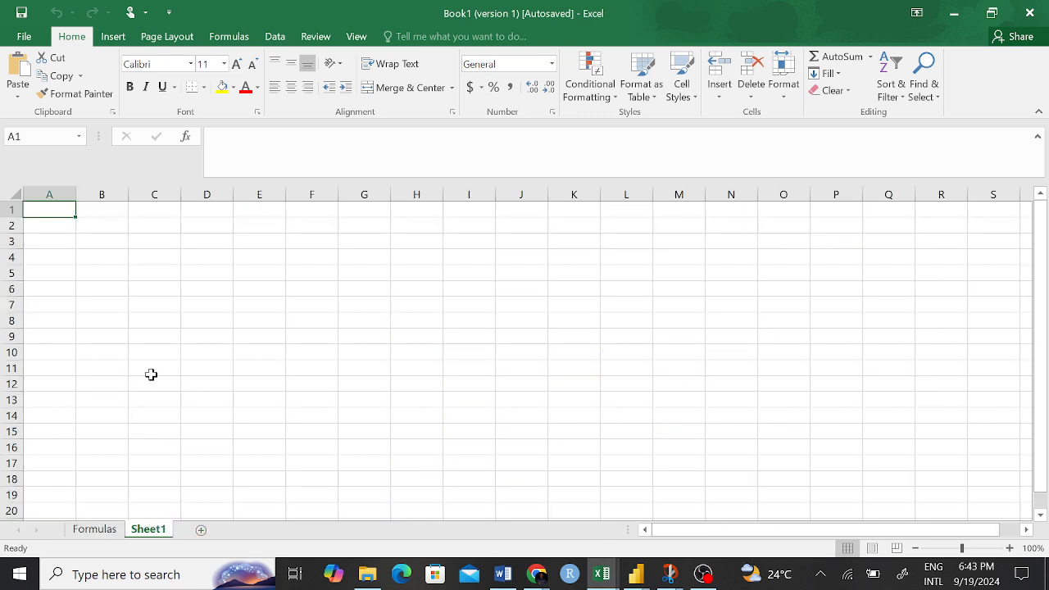
{"action": "double_click", "coordinate": [151, 531]}
{"action": "type", "text": "D"}
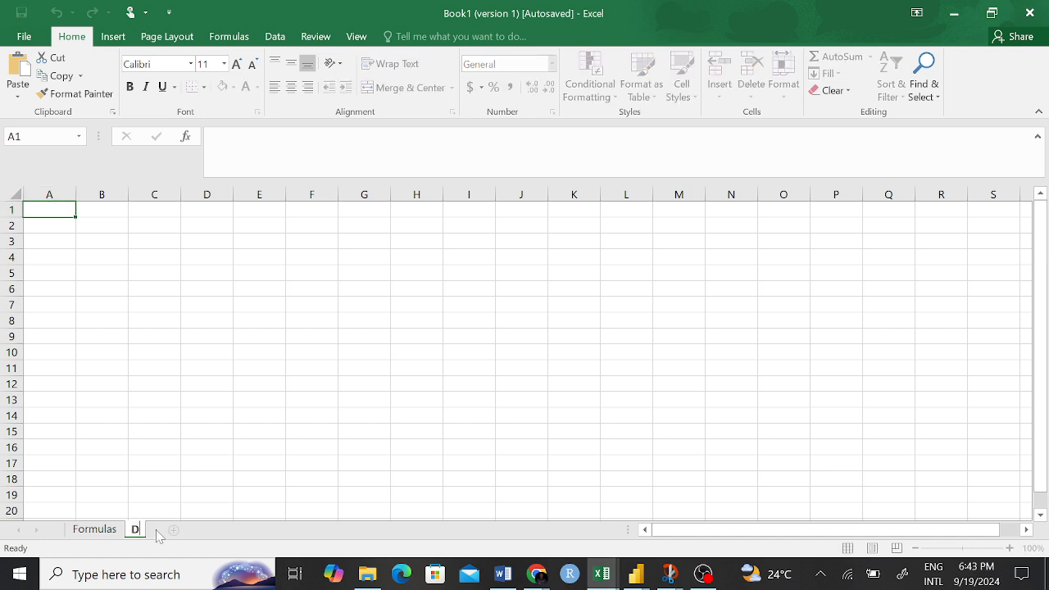
{"action": "type", "text": "ATA VA"}
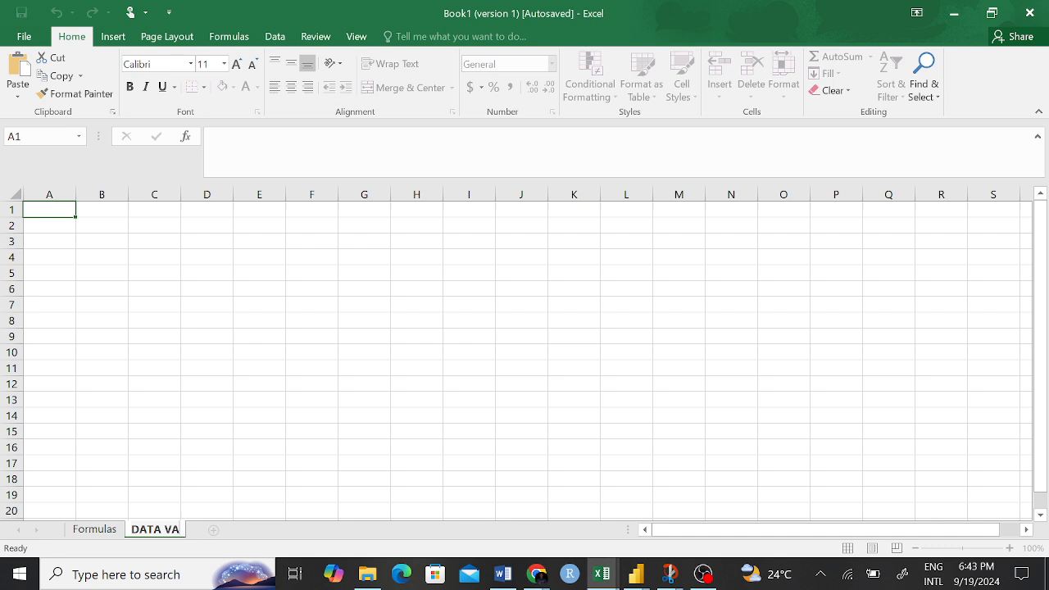
{"action": "type", "text": "LIDATION"}
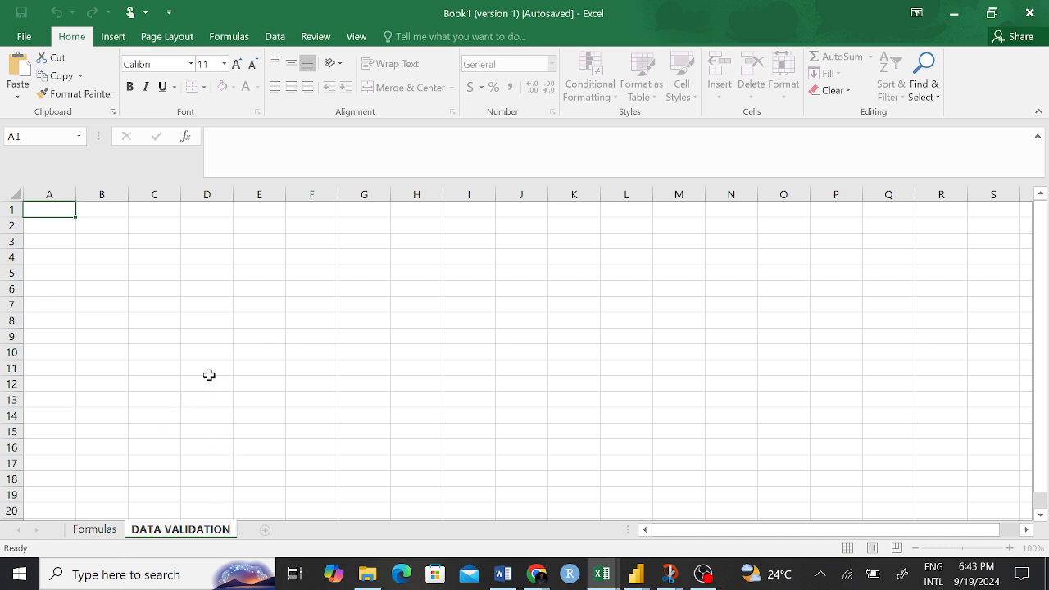
{"action": "left_click", "coordinate": [209, 325]}
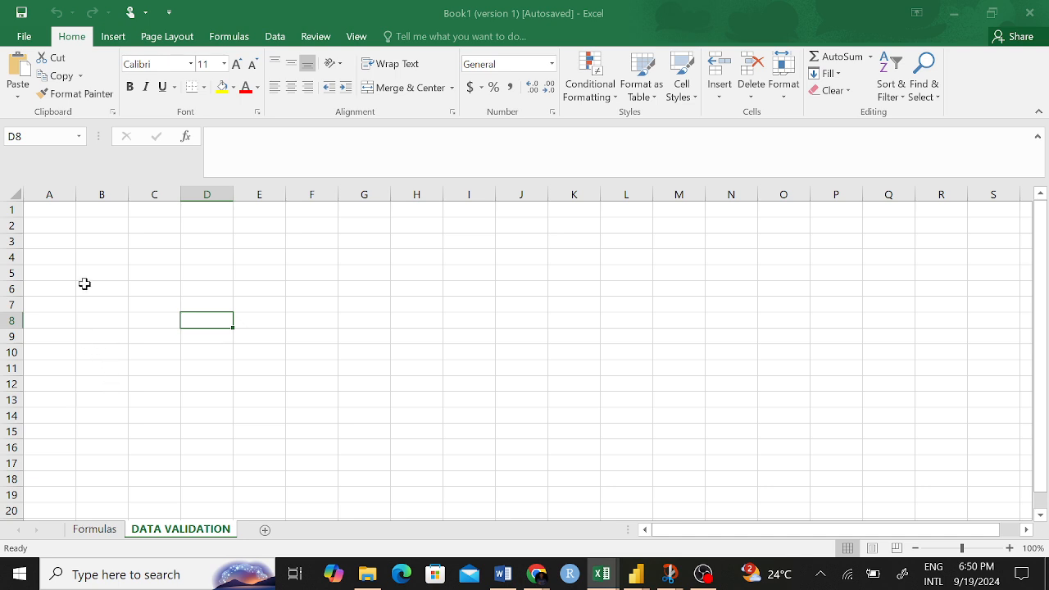
{"action": "left_click_drag", "start_coordinate": [85, 283], "coordinate": [265, 416]}
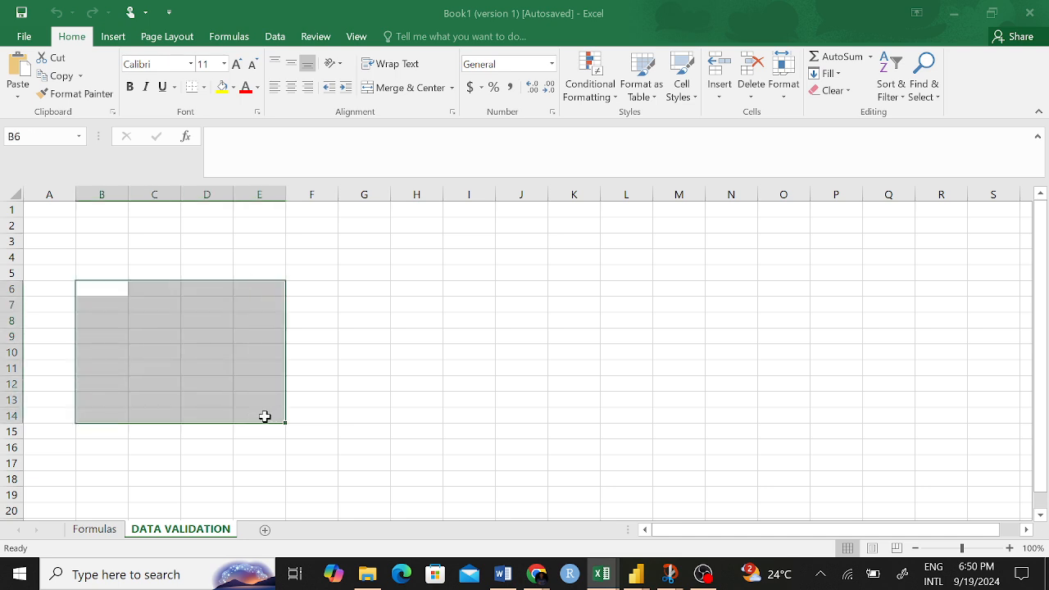
{"action": "left_click", "coordinate": [295, 414]}
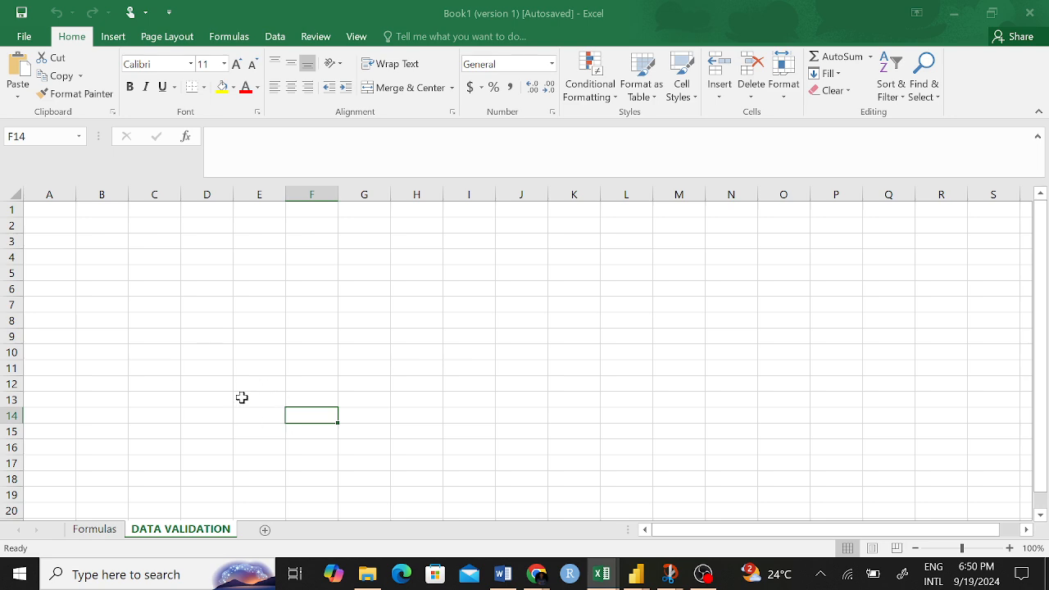
- Copy the Name, Gender, Weight and Age headers from the Formulas sheet into B1:E1 of the DATA VALIDATION sheet
{"action": "left_click", "coordinate": [94, 529]}
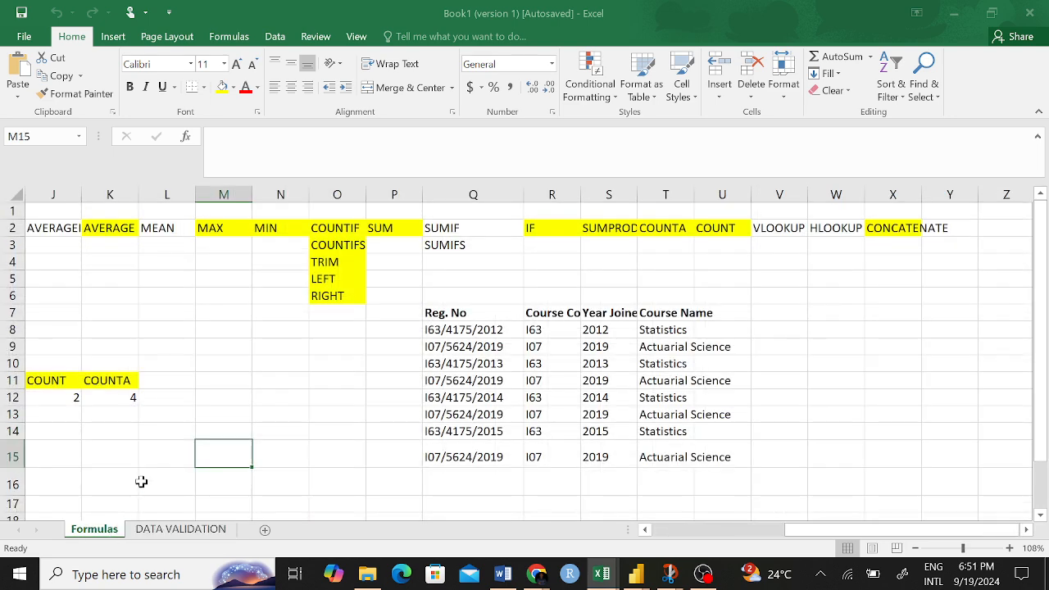
{"action": "scroll", "coordinate": [250, 434], "scroll_direction": "left", "scroll_amount": 5}
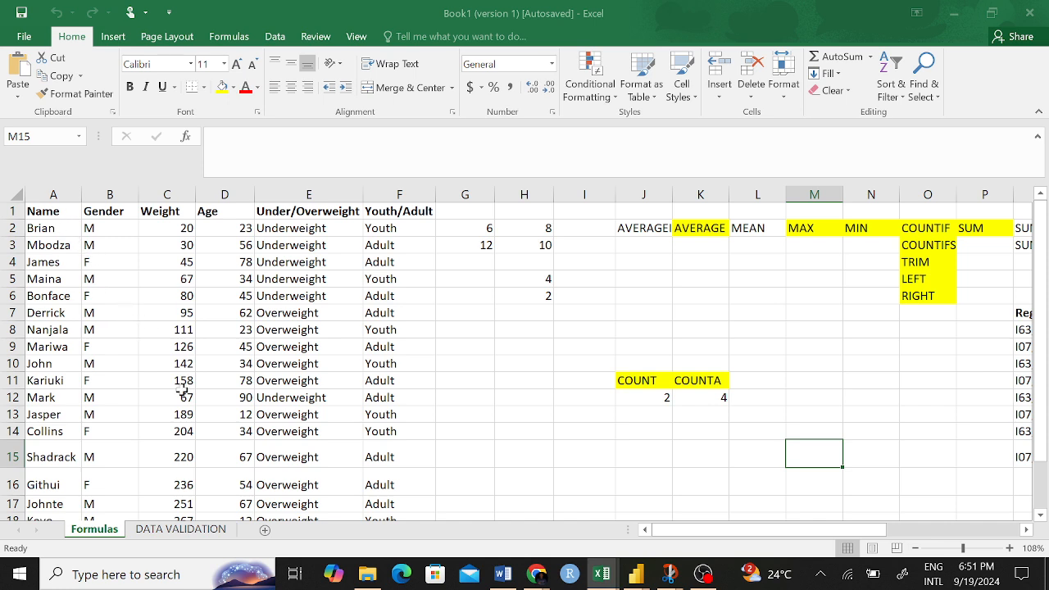
{"action": "left_click_drag", "start_coordinate": [43, 213], "coordinate": [224, 213]}
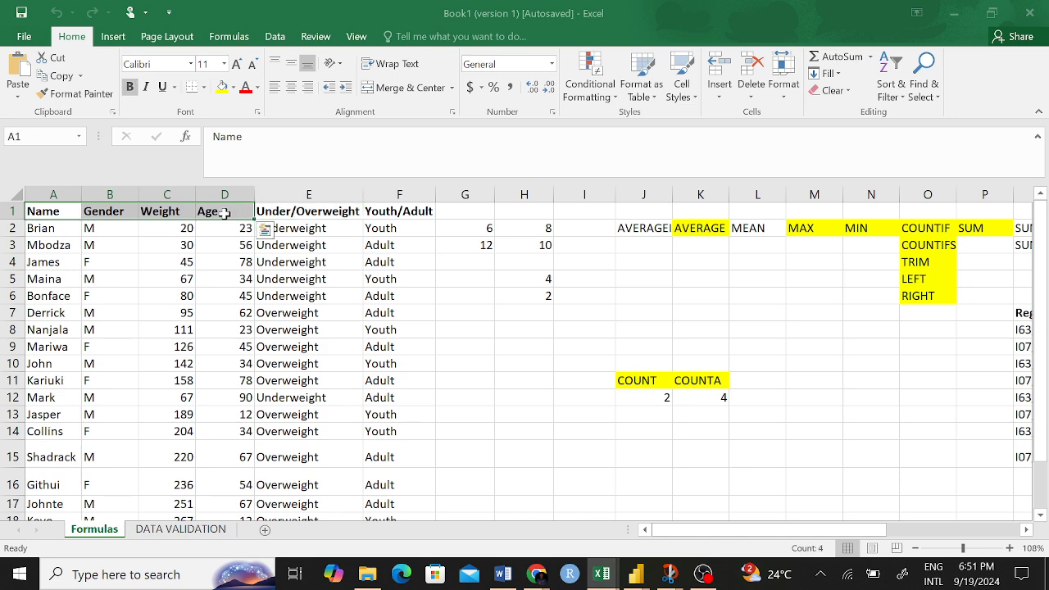
{"action": "key", "text": "ctrl+c"}
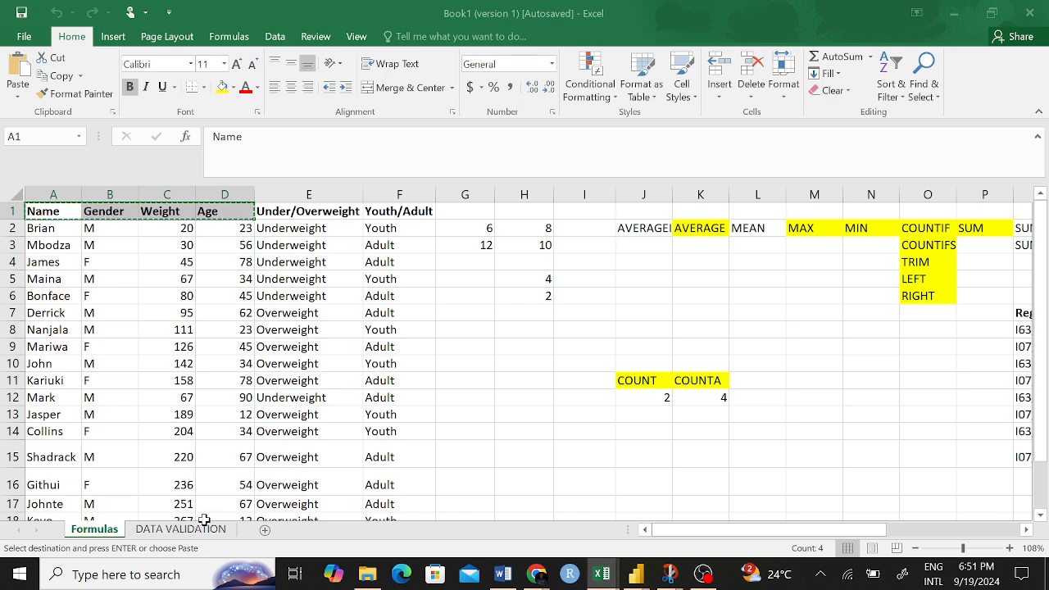
{"action": "left_click", "coordinate": [205, 518]}
{"action": "left_click", "coordinate": [197, 530]}
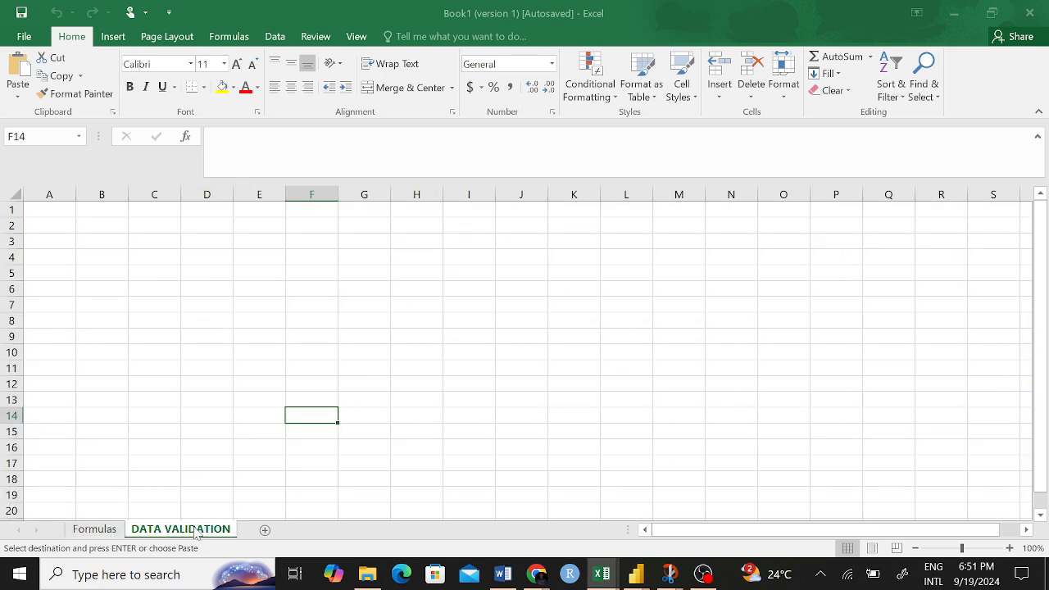
{"action": "left_click", "coordinate": [97, 220]}
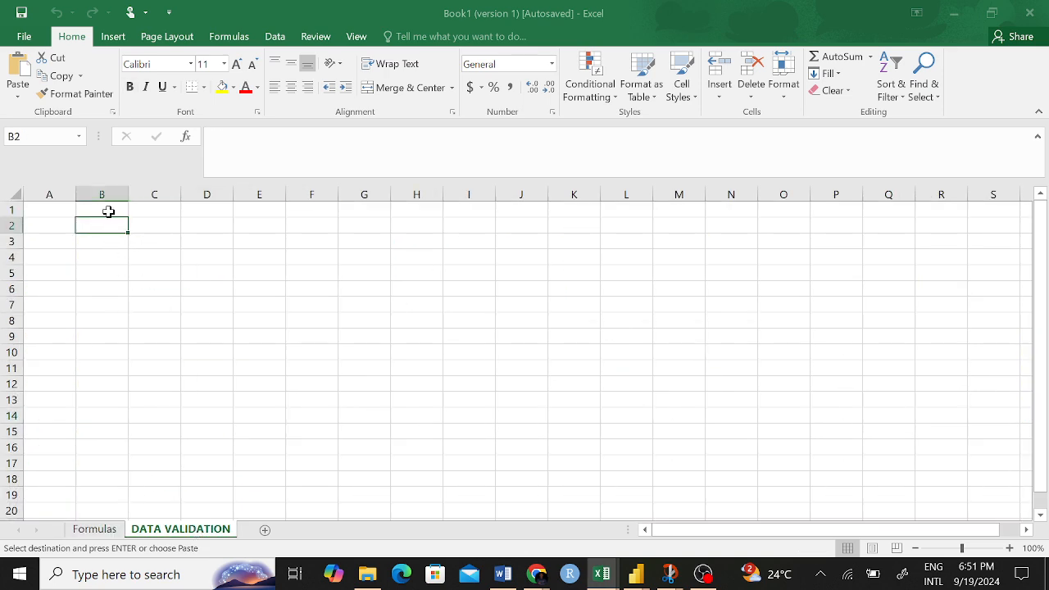
{"action": "left_click", "coordinate": [101, 208]}
{"action": "key", "text": "ctrl+v"}
{"action": "left_click", "coordinate": [164, 272]}
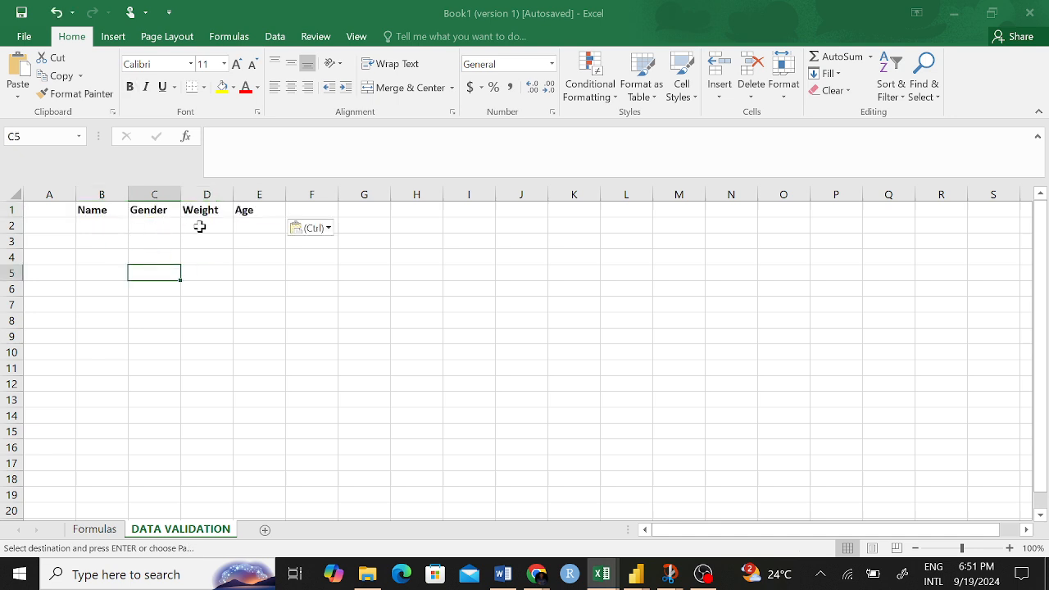
- Apply all borders to the range B1:E19 on the DATA VALIDATION sheet
{"action": "left_click_drag", "start_coordinate": [93, 211], "coordinate": [239, 494]}
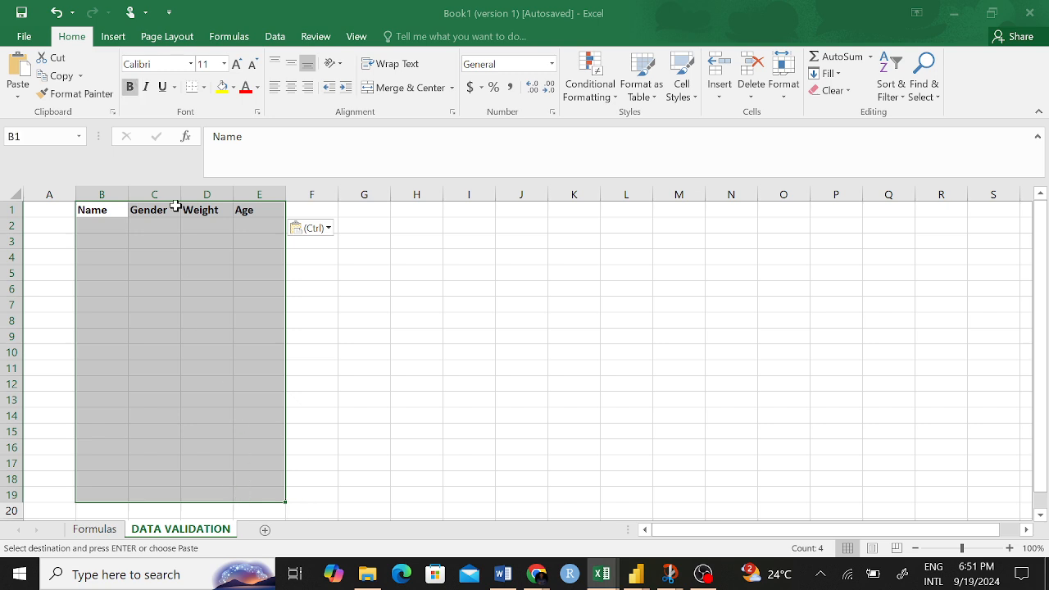
{"action": "left_click", "coordinate": [204, 89]}
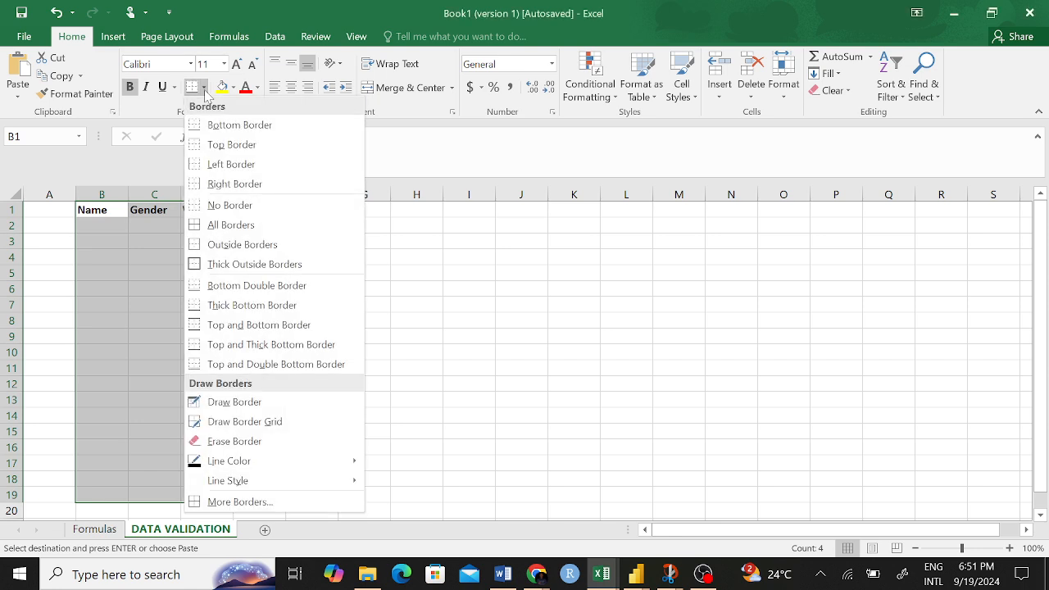
{"action": "left_click", "coordinate": [234, 227]}
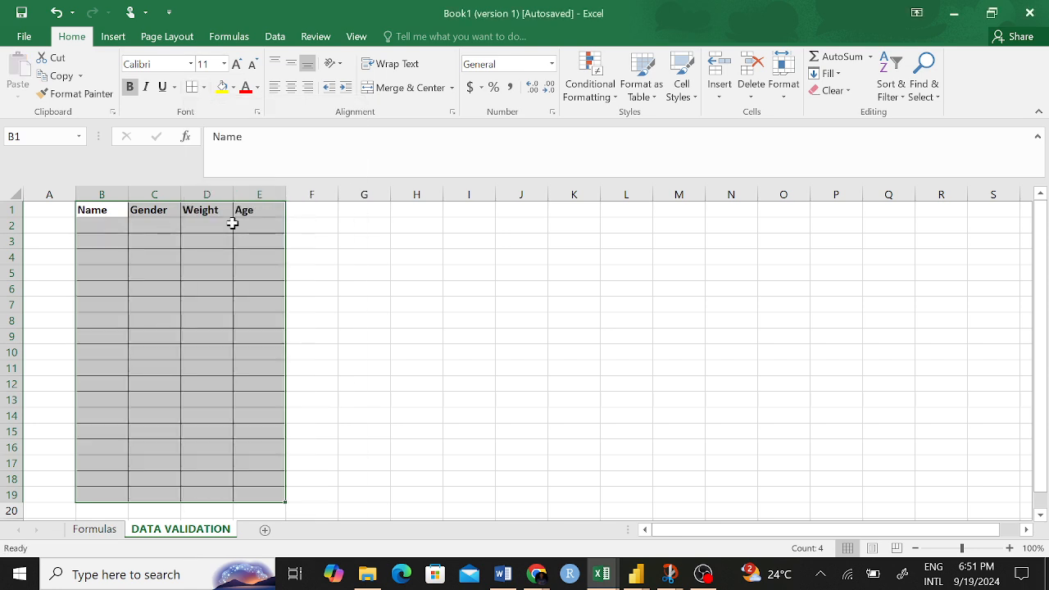
- Put a thick outside border around the header row B1:E1
{"action": "left_click_drag", "start_coordinate": [102, 211], "coordinate": [255, 211]}
{"action": "left_click", "coordinate": [203, 87]}
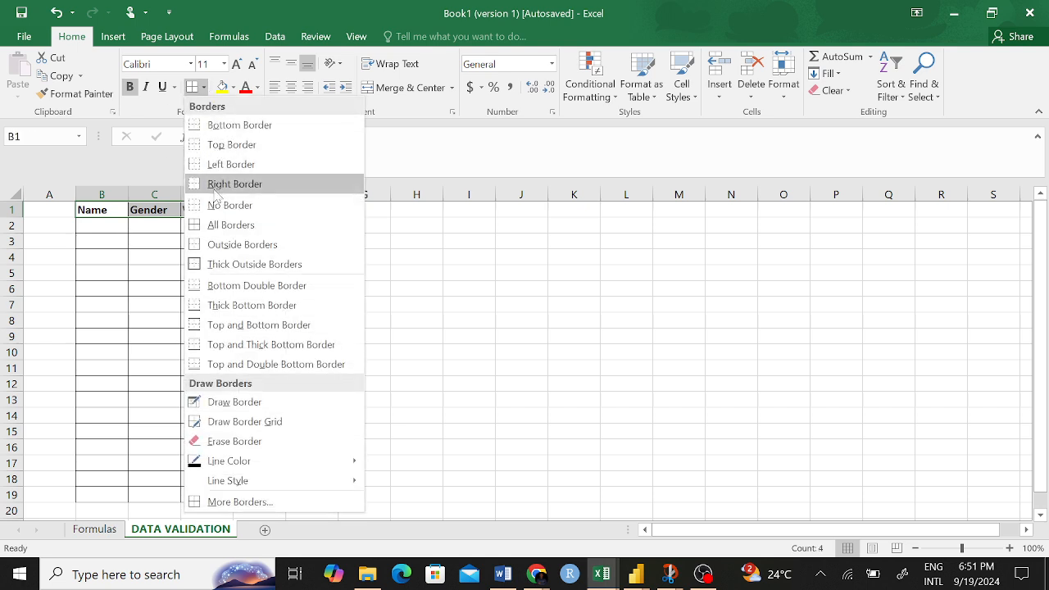
{"action": "left_click", "coordinate": [213, 264]}
{"action": "left_click", "coordinate": [271, 286]}
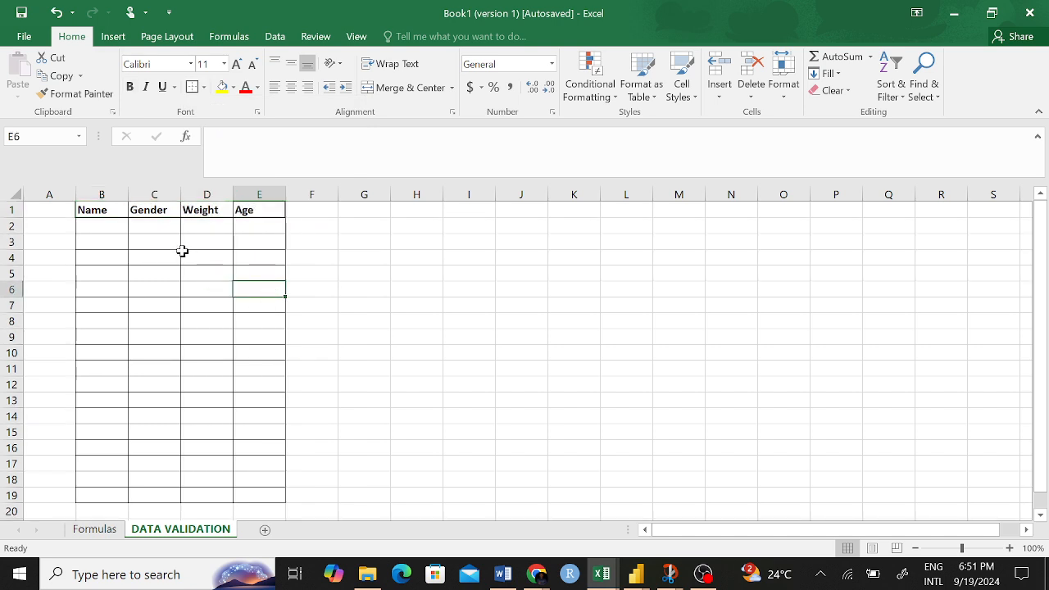
- Put a thick outside border around the whole table, B1:E19
{"action": "left_click_drag", "start_coordinate": [105, 209], "coordinate": [257, 479]}
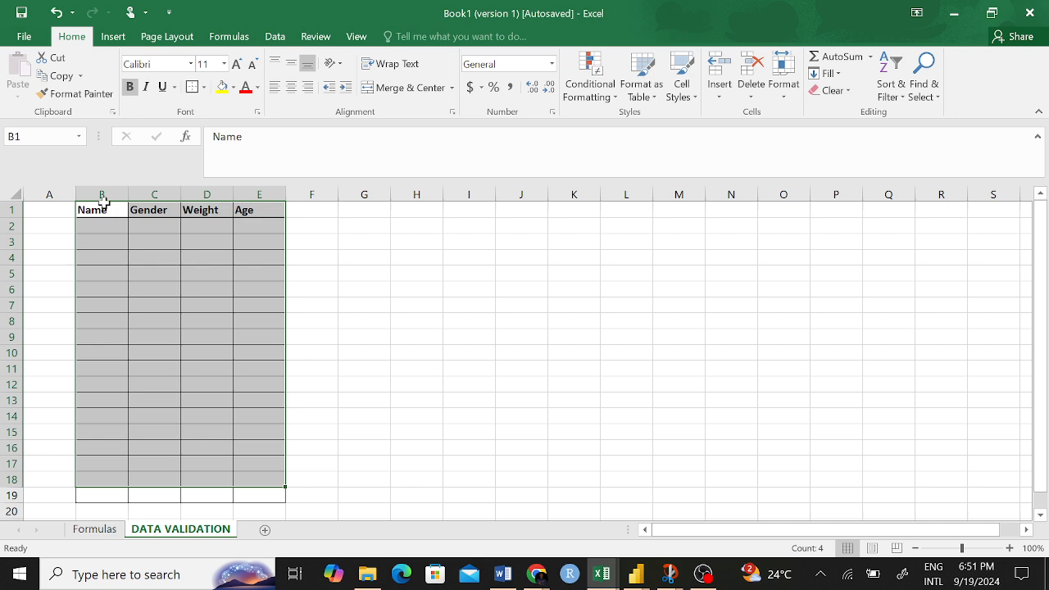
{"action": "left_click", "coordinate": [108, 258]}
{"action": "left_click_drag", "start_coordinate": [92, 209], "coordinate": [255, 490]}
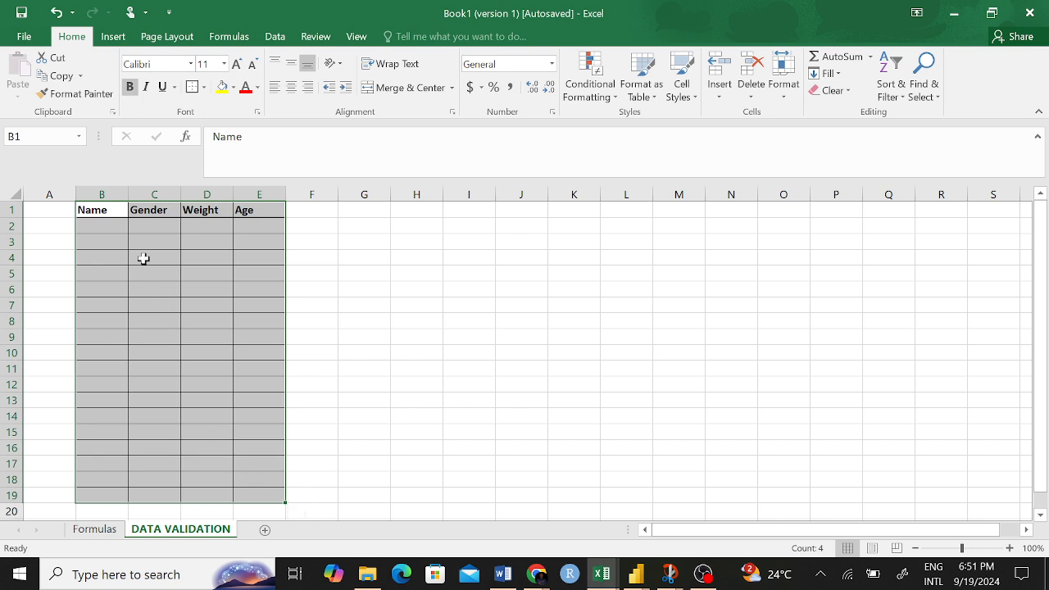
{"action": "left_click", "coordinate": [195, 89]}
{"action": "left_click", "coordinate": [328, 301]}
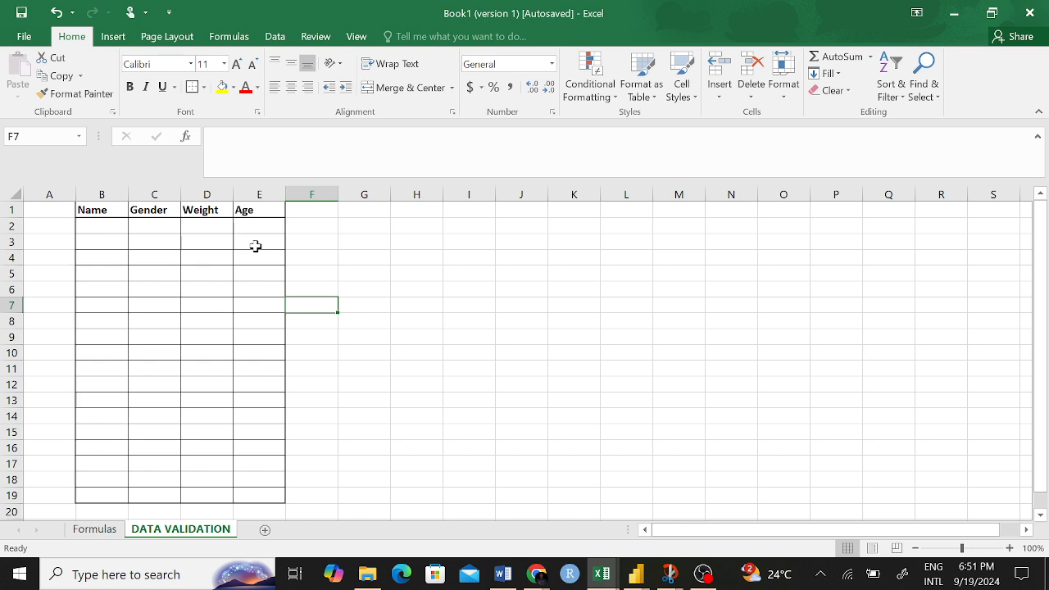
{"action": "left_click", "coordinate": [249, 225]}
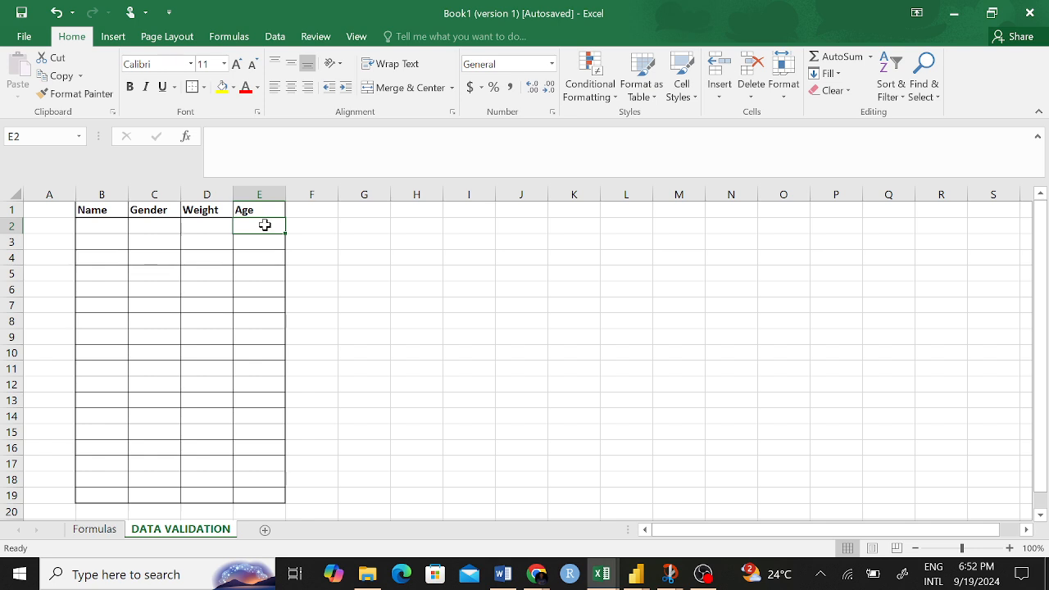
{"action": "left_click_drag", "start_coordinate": [263, 226], "coordinate": [249, 493]}
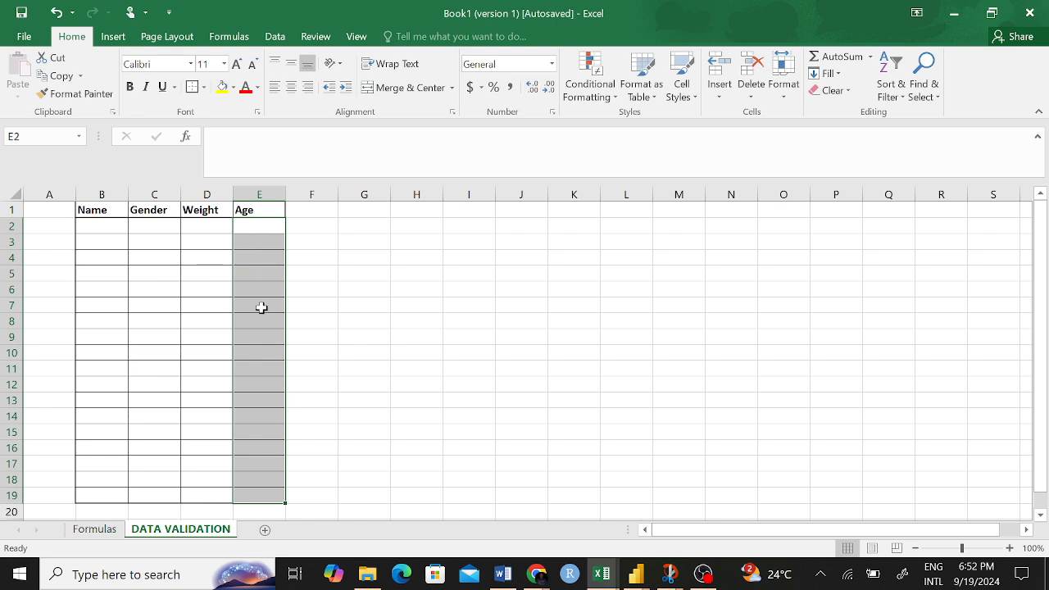
{"action": "left_click", "coordinate": [373, 350]}
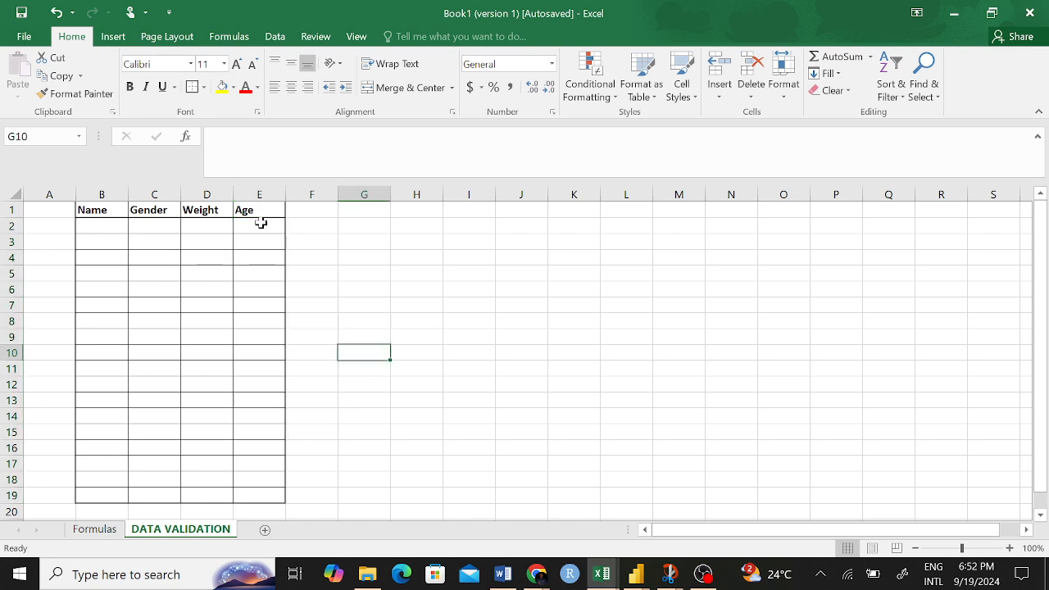
{"action": "left_click_drag", "start_coordinate": [259, 223], "coordinate": [269, 489]}
{"action": "left_click", "coordinate": [429, 351]}
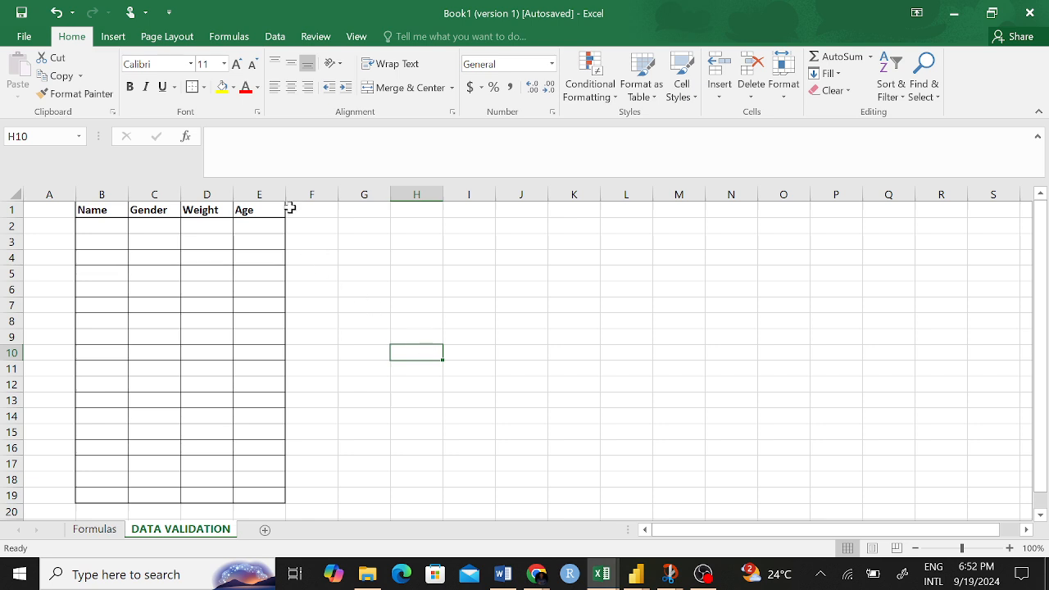
- Compare selecting only the cells under Age with selecting the whole of column E, and examine how far the column selection extends
{"action": "left_click_drag", "start_coordinate": [257, 225], "coordinate": [269, 498]}
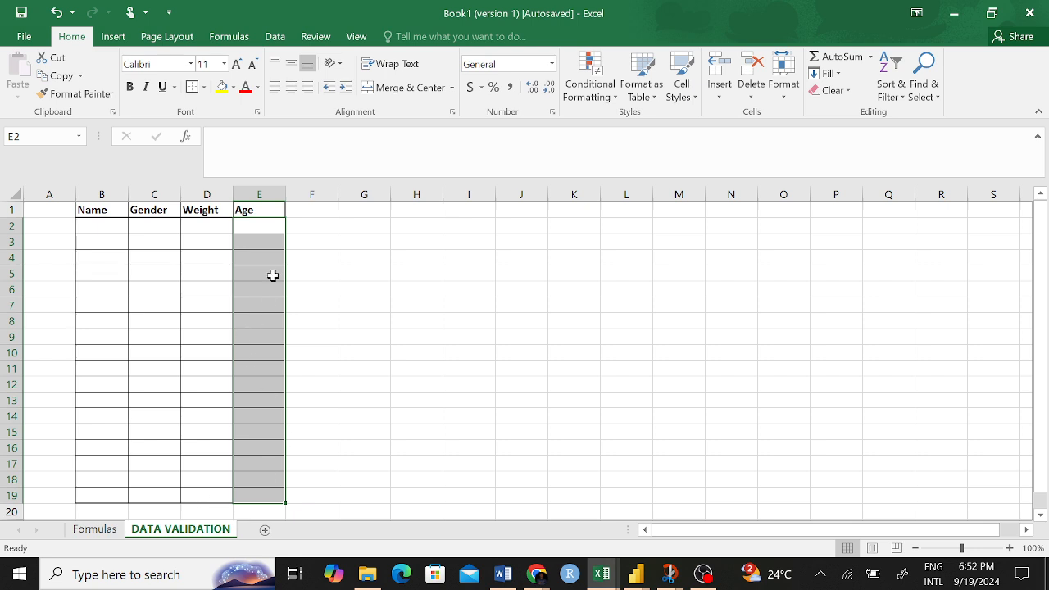
{"action": "left_click", "coordinate": [359, 327]}
{"action": "left_click_drag", "start_coordinate": [269, 238], "coordinate": [253, 494]}
{"action": "left_click", "coordinate": [465, 432]}
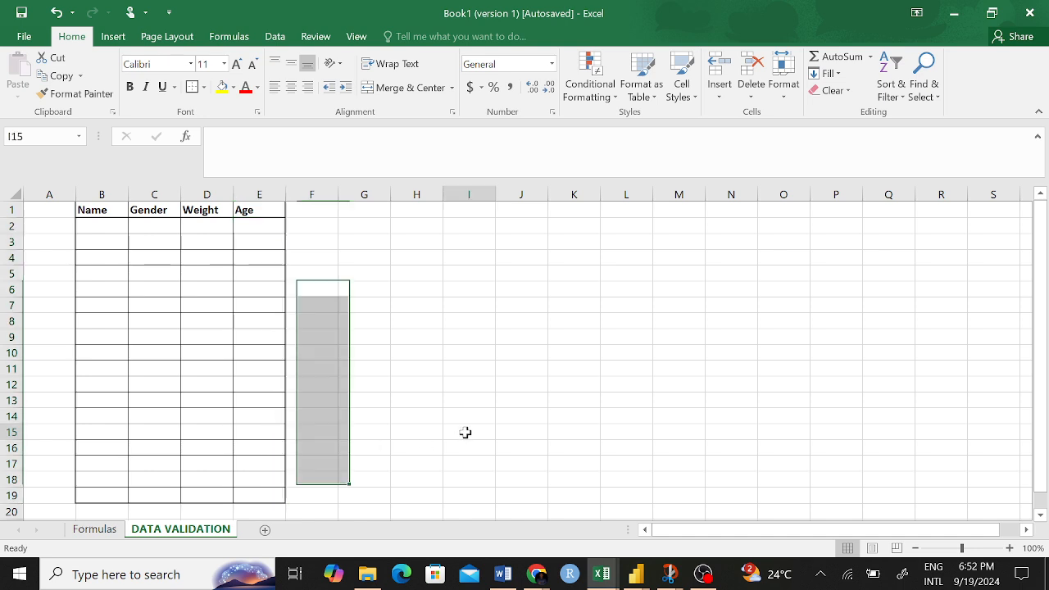
{"action": "left_click", "coordinate": [264, 192]}
{"action": "left_click", "coordinate": [343, 236]}
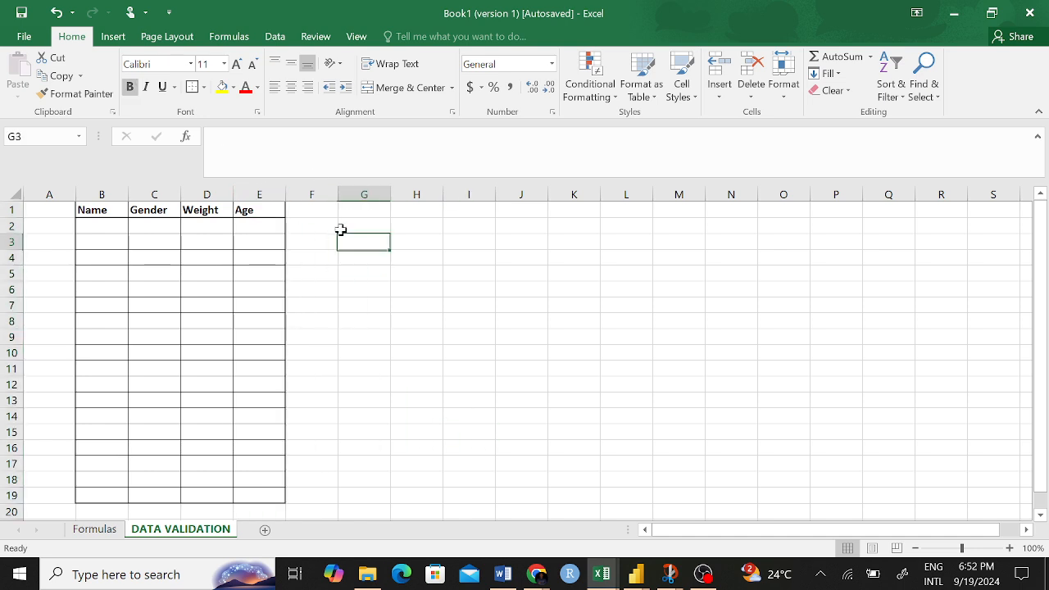
{"action": "left_click", "coordinate": [261, 193]}
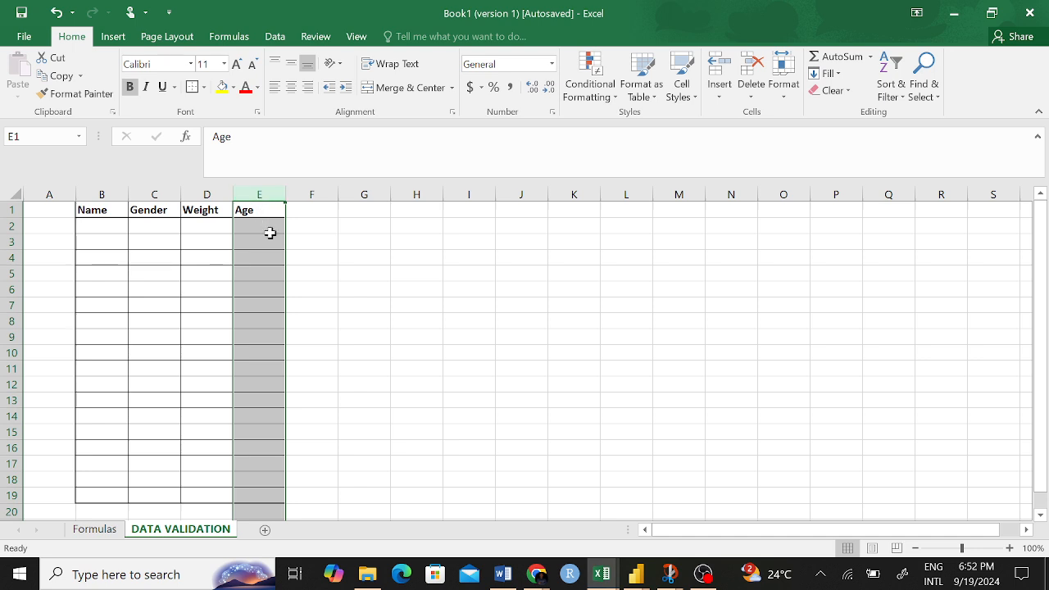
{"action": "scroll", "coordinate": [311, 280], "scroll_direction": "down", "scroll_amount": 1}
{"action": "scroll", "coordinate": [314, 281], "scroll_direction": "down", "scroll_amount": 20}
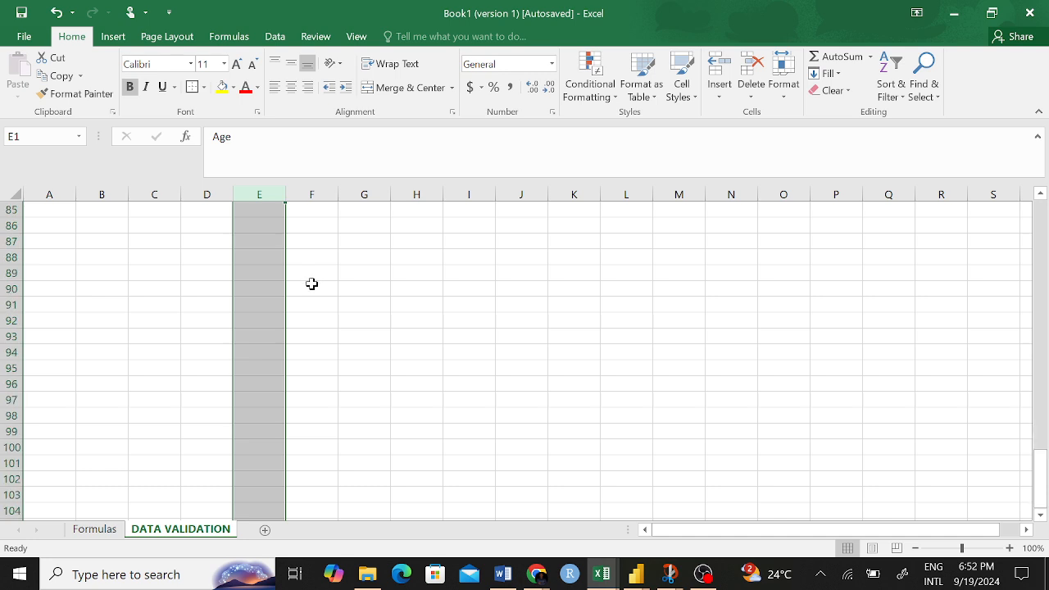
{"action": "scroll", "coordinate": [302, 302], "scroll_direction": "down", "scroll_amount": 16}
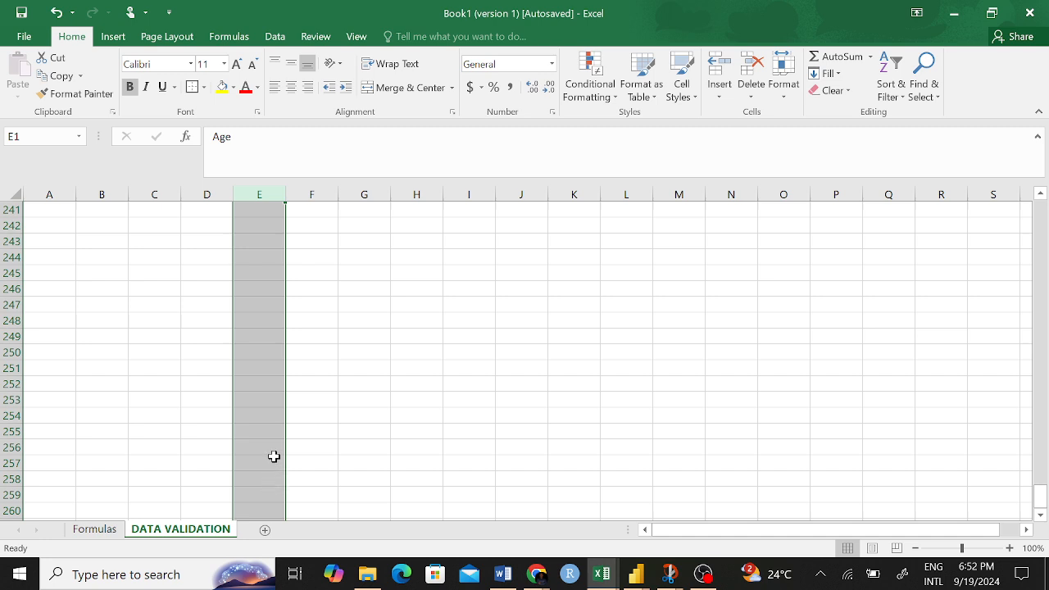
{"action": "scroll", "coordinate": [274, 457], "scroll_direction": "up", "scroll_amount": 20}
{"action": "scroll", "coordinate": [266, 431], "scroll_direction": "up", "scroll_amount": 20}
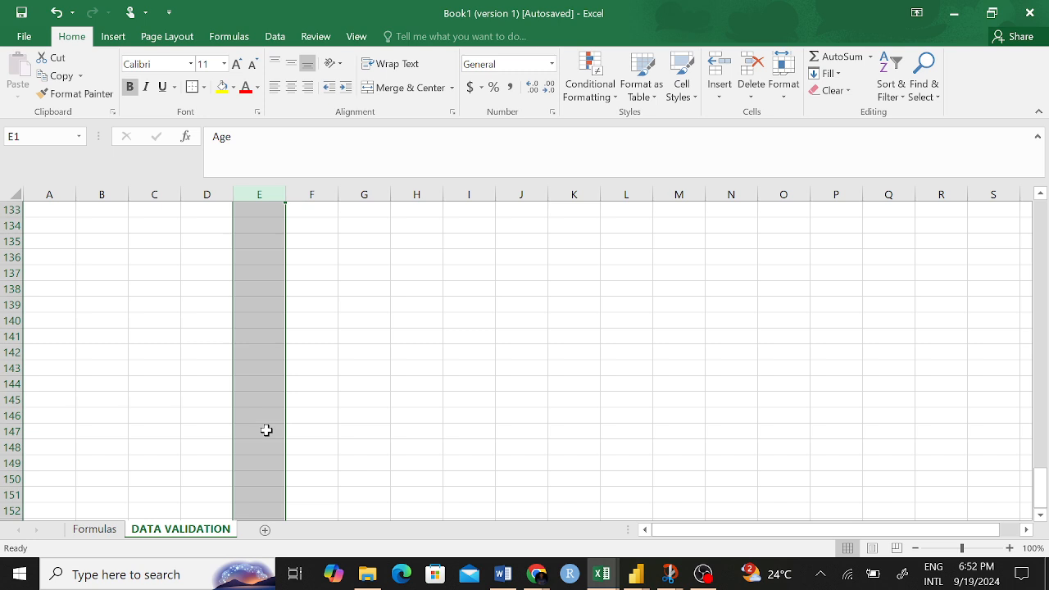
{"action": "scroll", "coordinate": [271, 414], "scroll_direction": "up", "scroll_amount": 12}
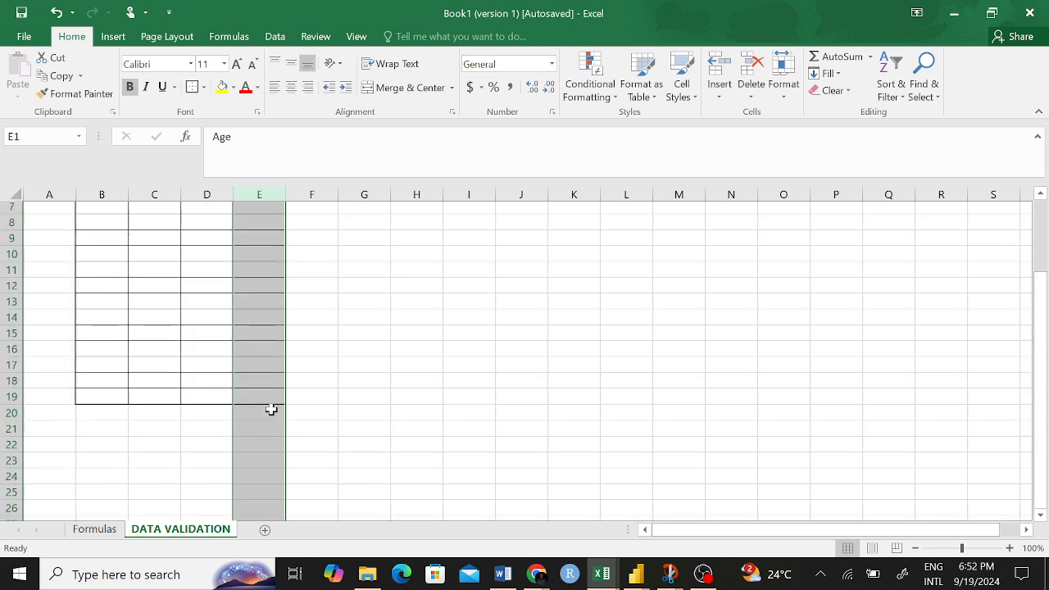
{"action": "left_click", "coordinate": [382, 373]}
{"action": "left_click_drag", "start_coordinate": [263, 210], "coordinate": [273, 428]}
{"action": "left_click", "coordinate": [364, 399]}
{"action": "left_click", "coordinate": [256, 193]}
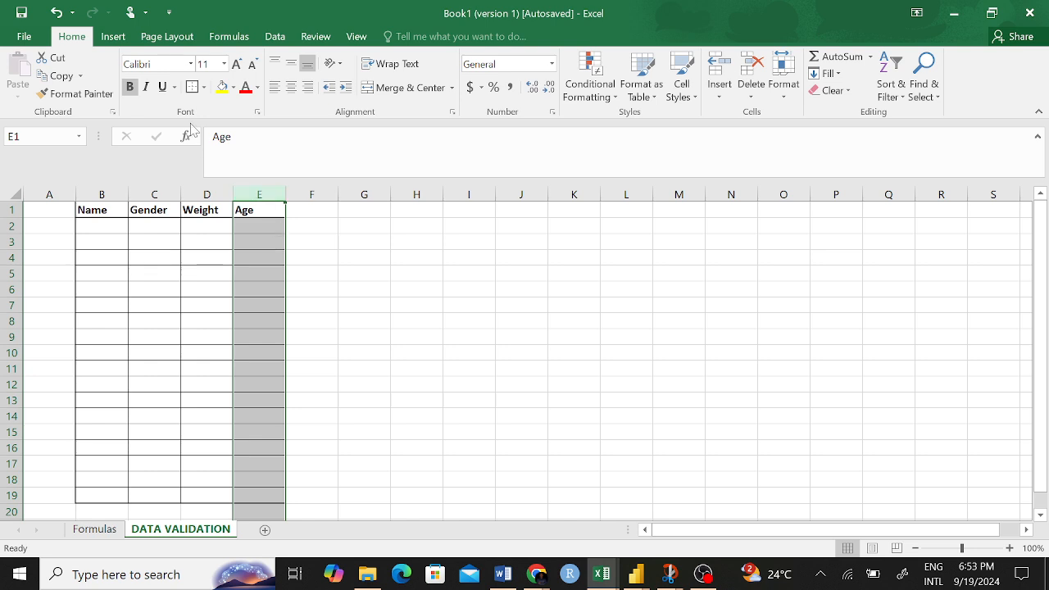
{"action": "left_click", "coordinate": [114, 39]}
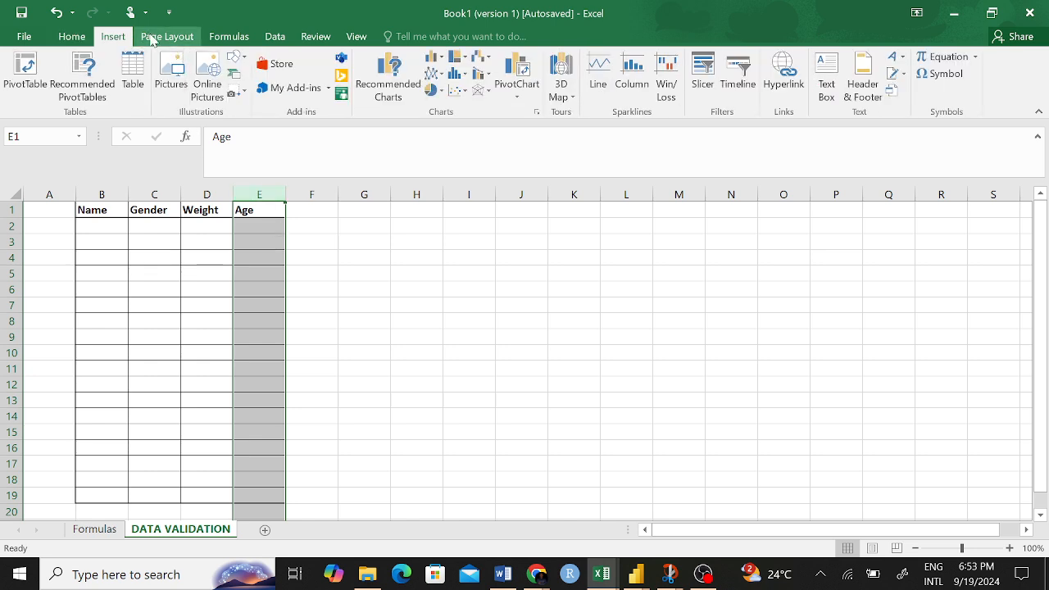
{"action": "left_click", "coordinate": [151, 38]}
{"action": "left_click", "coordinate": [220, 37]}
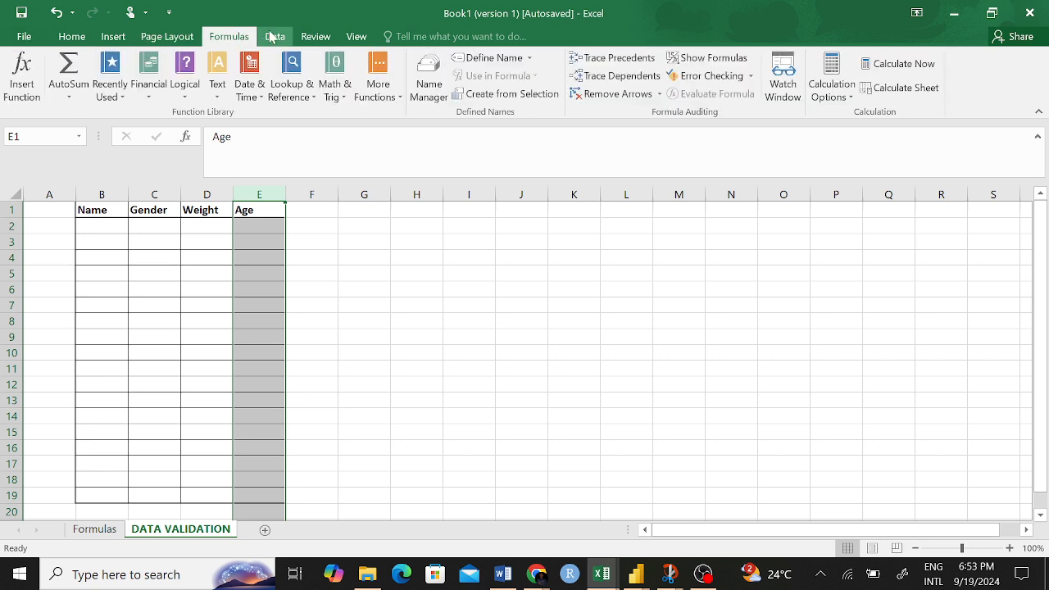
{"action": "left_click", "coordinate": [273, 37]}
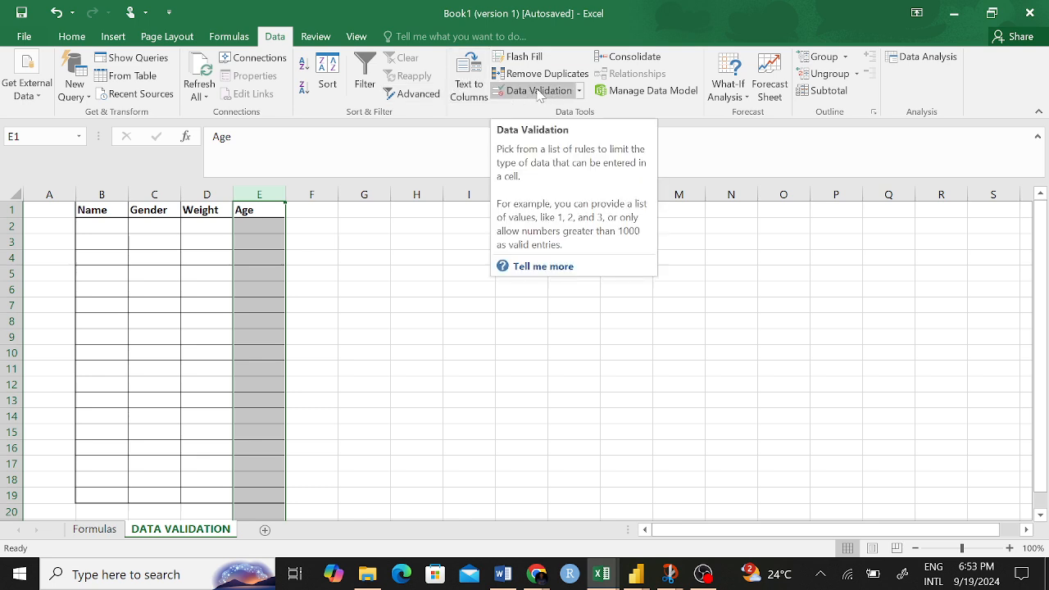
{"action": "left_click", "coordinate": [579, 91]}
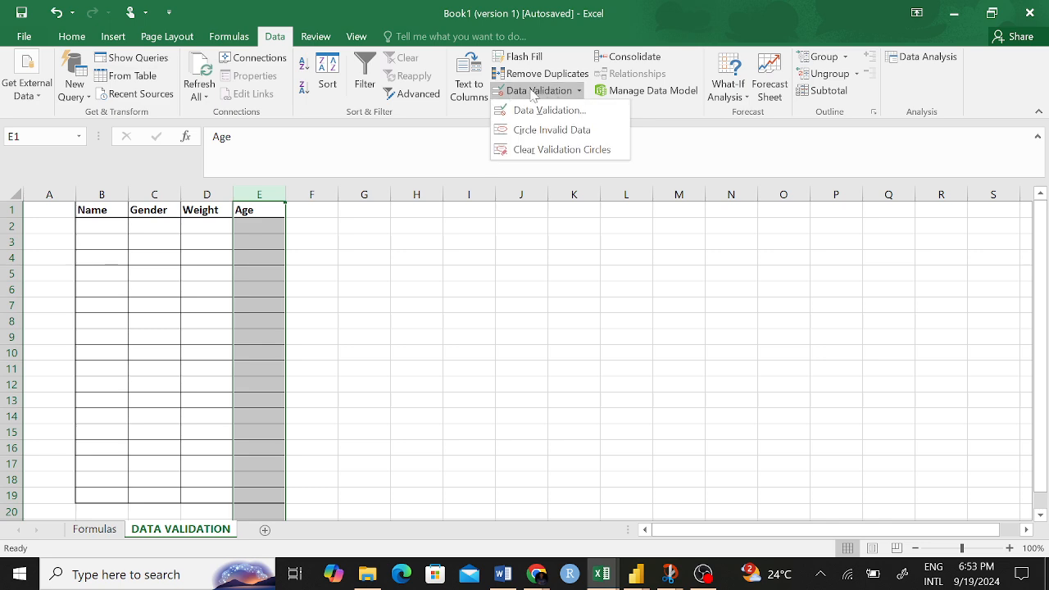
{"action": "left_click", "coordinate": [549, 110]}
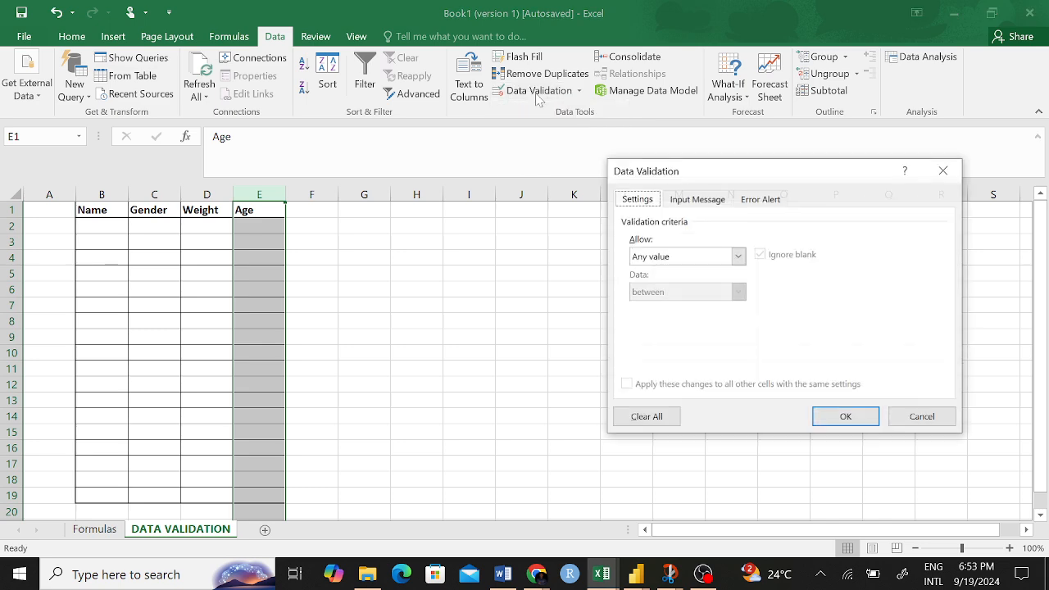
{"action": "left_click", "coordinate": [943, 169]}
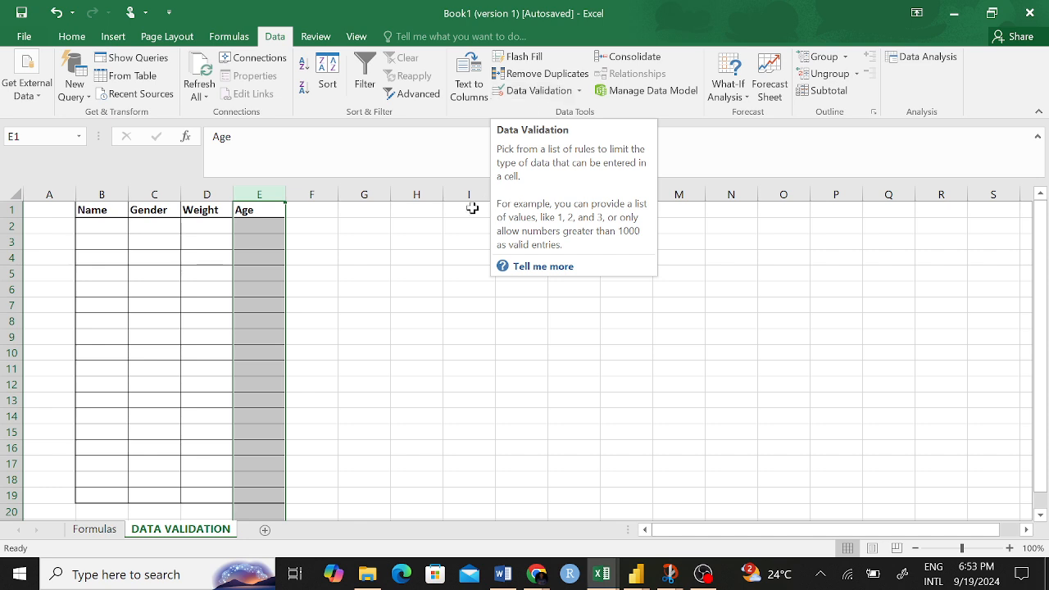
{"action": "left_click", "coordinate": [422, 237]}
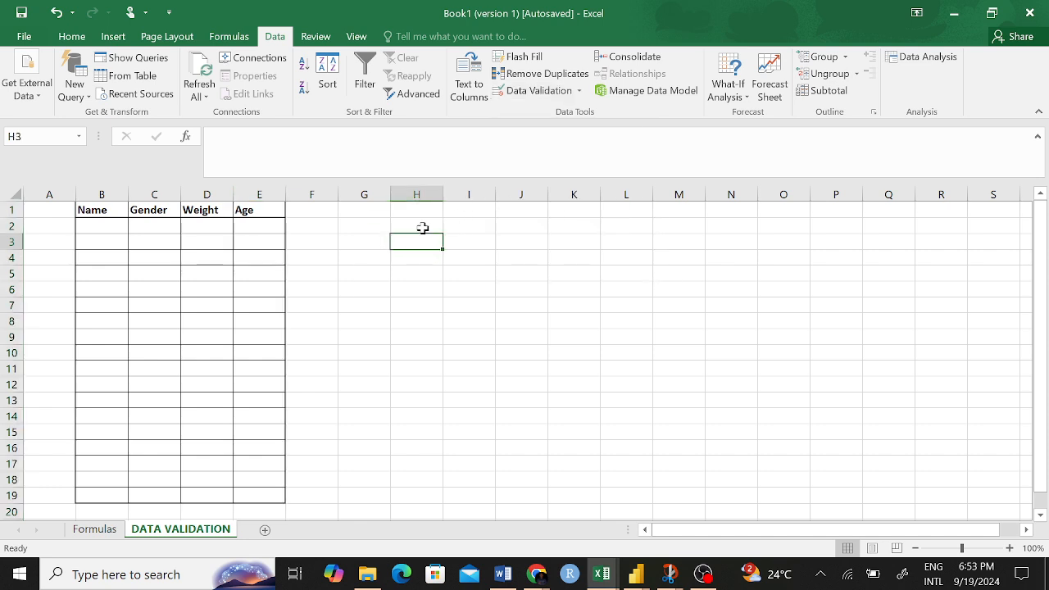
- Apply a data validation rule to the entire Age column E allowing only whole numbers between 18 and 35
{"action": "left_click", "coordinate": [262, 190]}
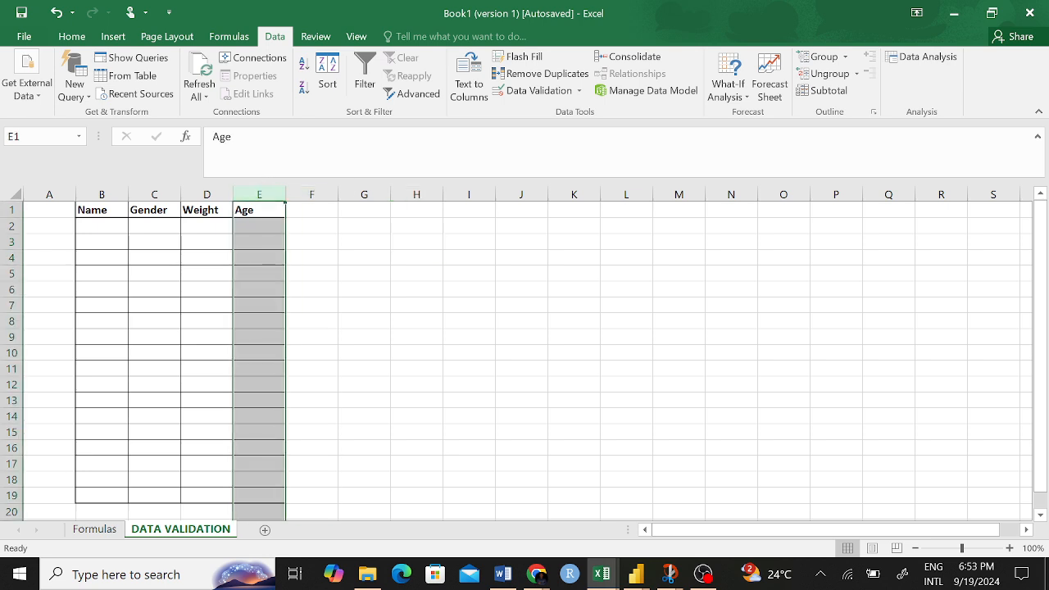
{"action": "left_click", "coordinate": [533, 93]}
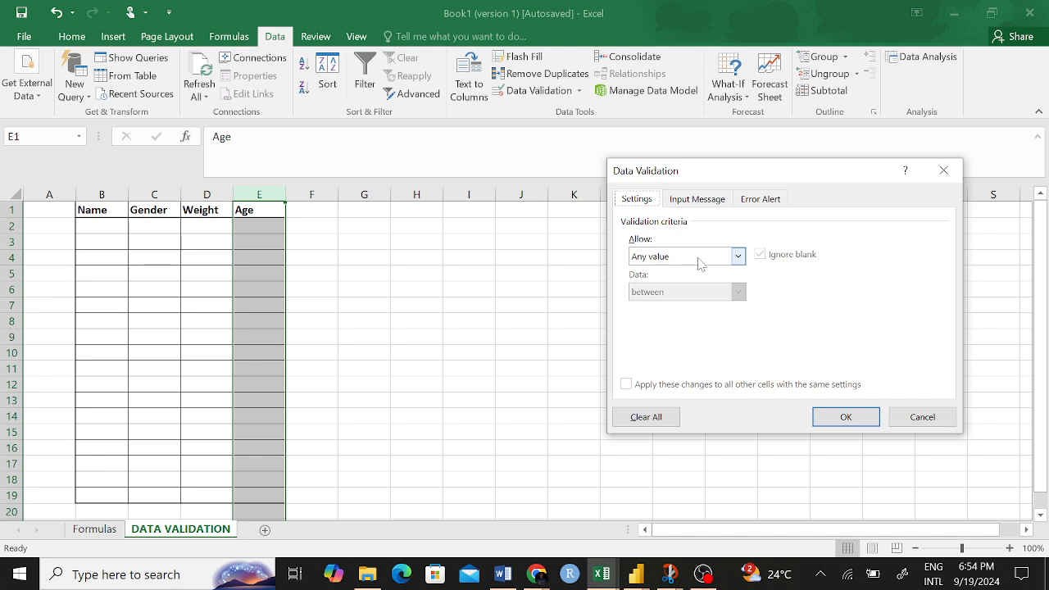
{"action": "left_click", "coordinate": [740, 257]}
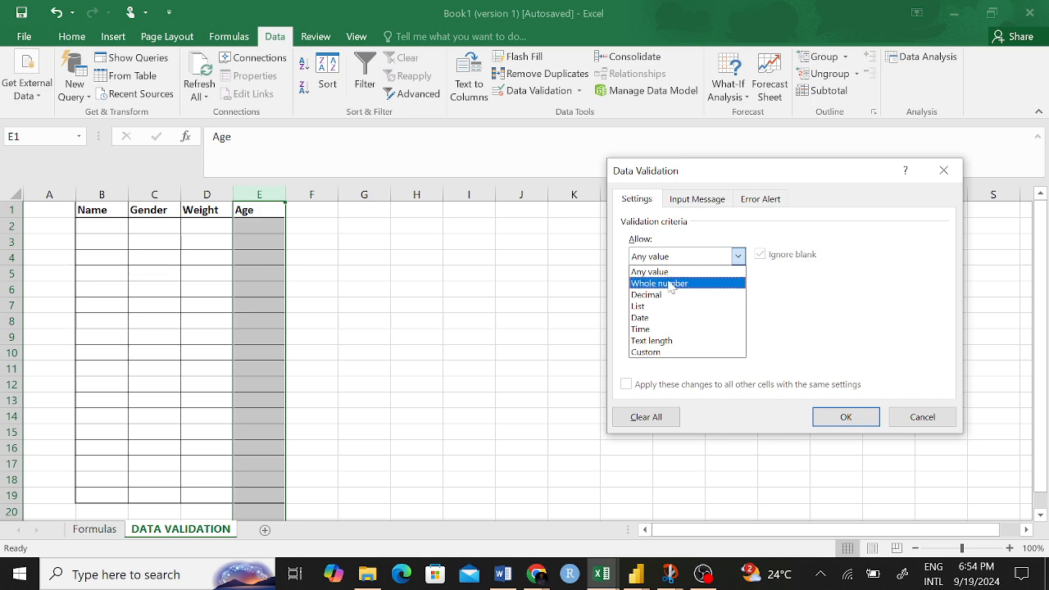
{"action": "left_click", "coordinate": [670, 283]}
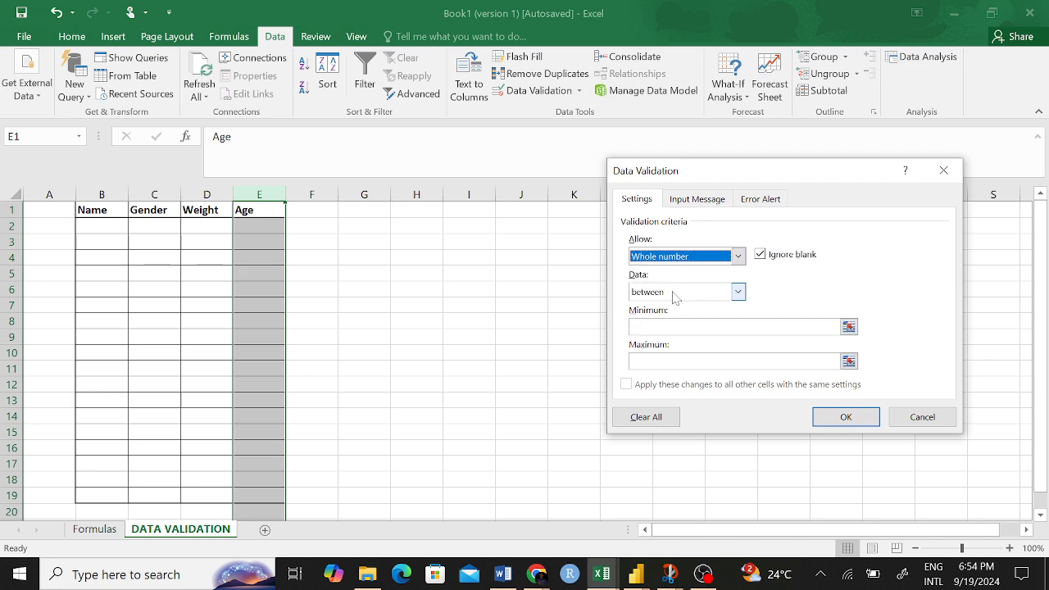
{"action": "left_click", "coordinate": [738, 293]}
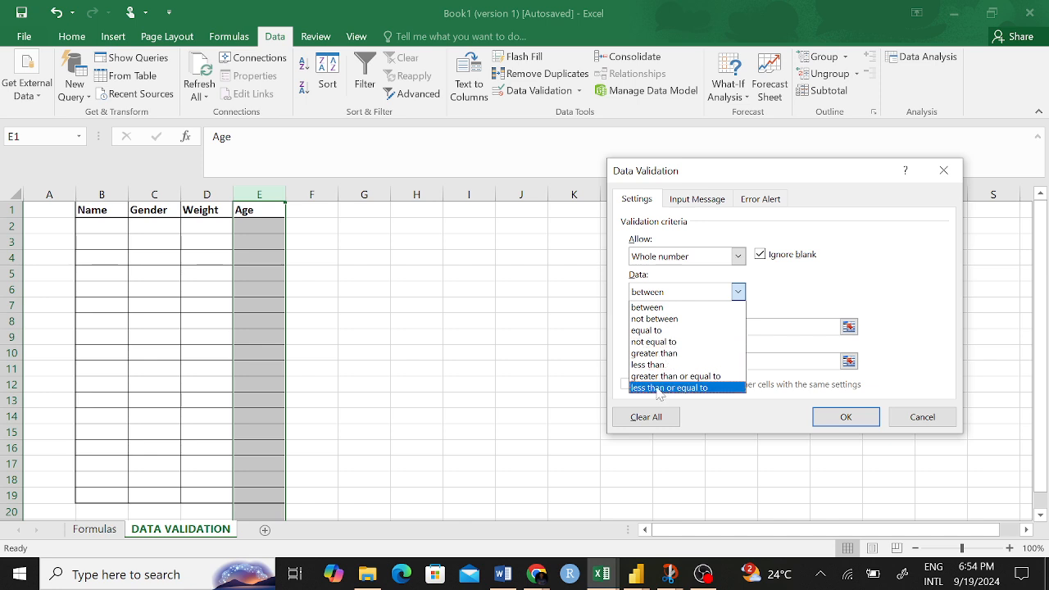
{"action": "left_click", "coordinate": [670, 307]}
{"action": "left_click", "coordinate": [674, 327]}
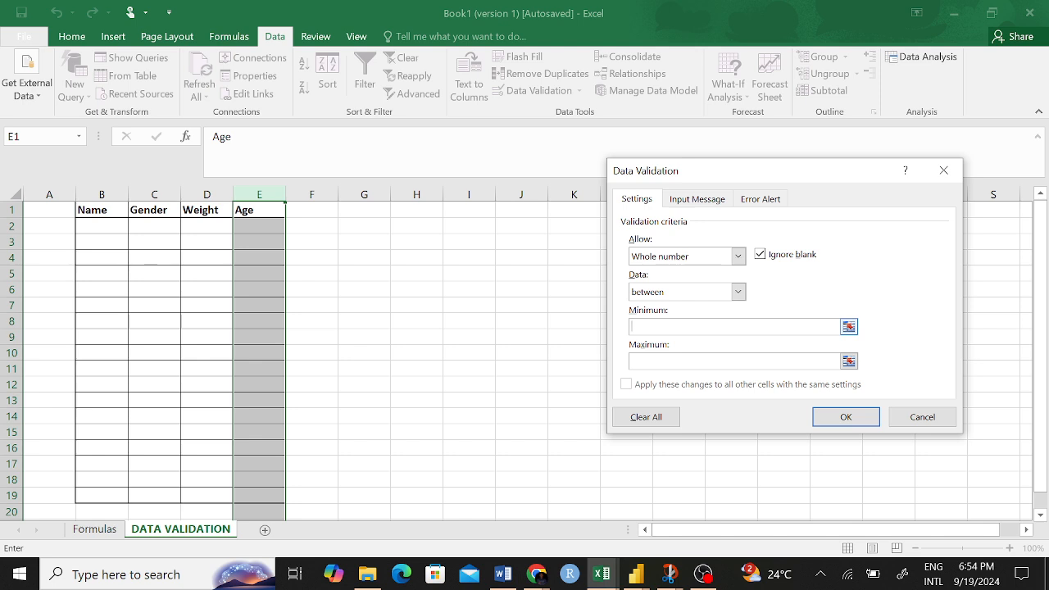
{"action": "type", "text": "18"}
{"action": "left_click", "coordinate": [674, 359]}
{"action": "type", "text": "35"}
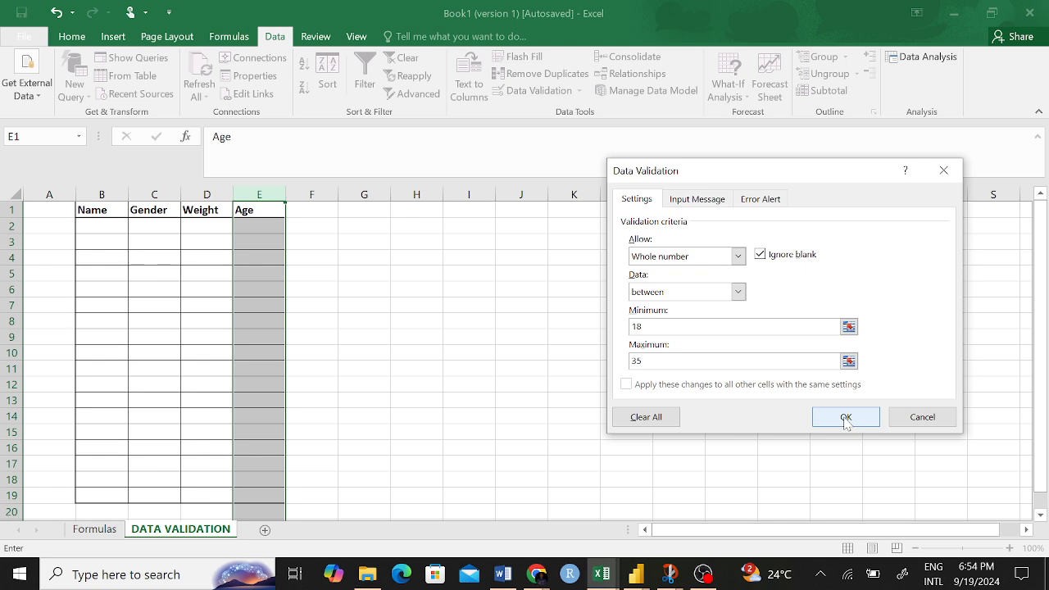
{"action": "left_click", "coordinate": [846, 417]}
{"action": "left_click", "coordinate": [606, 368]}
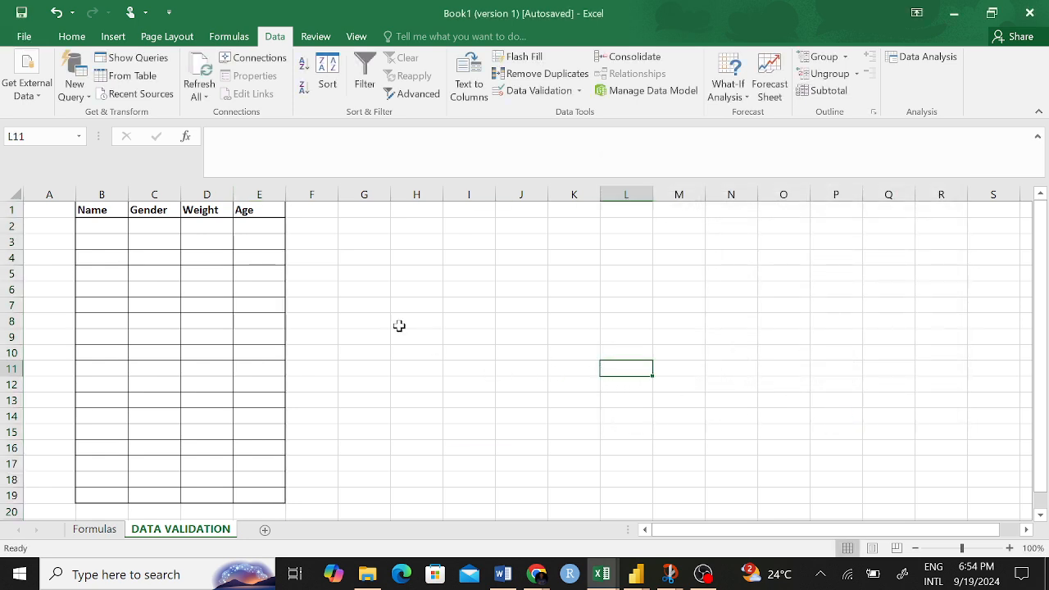
- Enter the ages 18, 27 and 30 in cells E2 to E4 of the Age column
{"action": "left_click", "coordinate": [260, 223]}
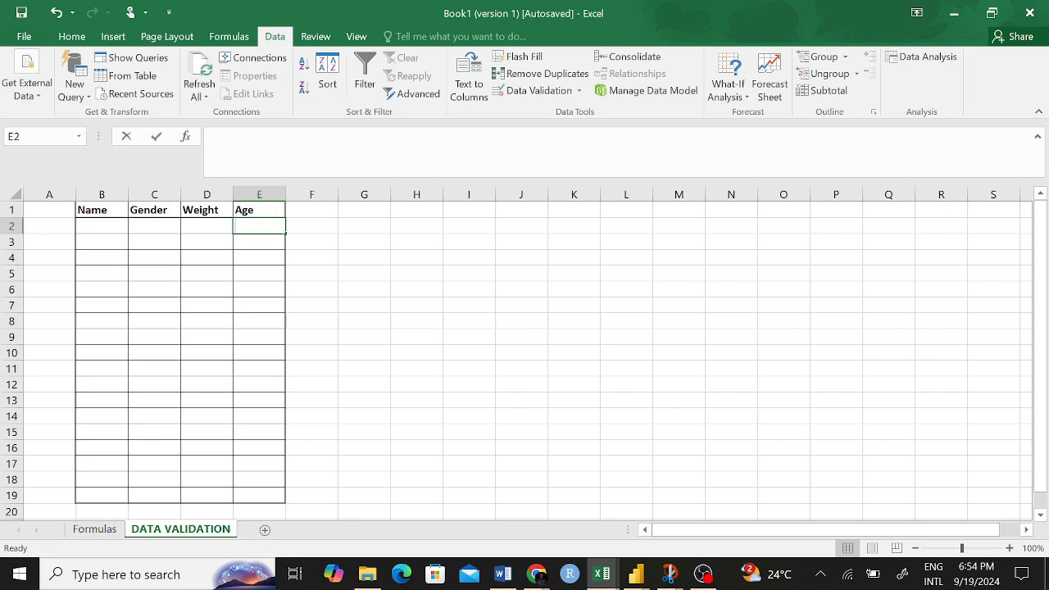
{"action": "type", "text": "18"}
{"action": "key", "text": "Return"}
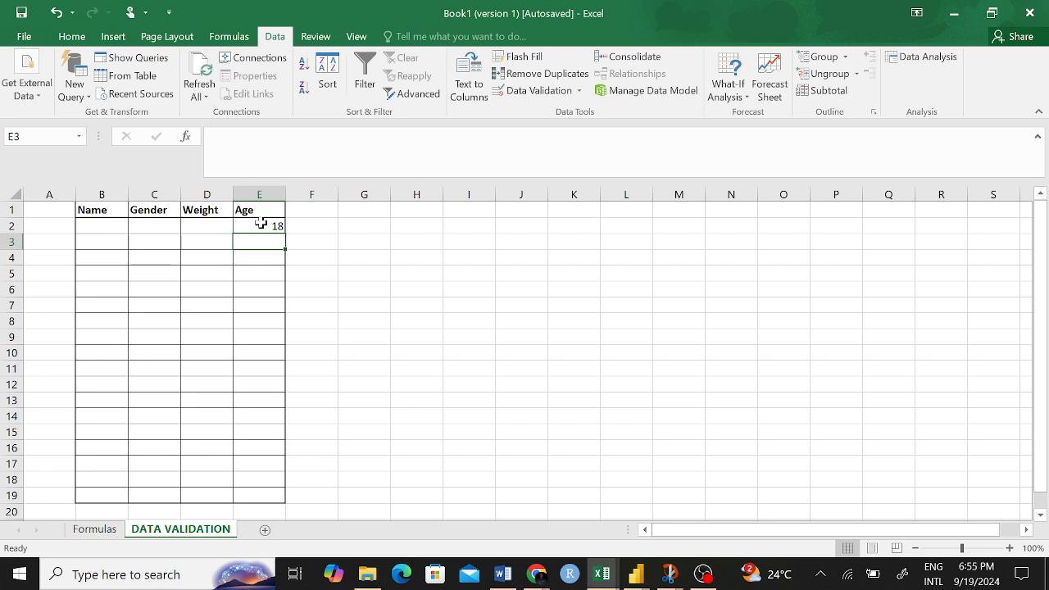
{"action": "type", "text": "1"}
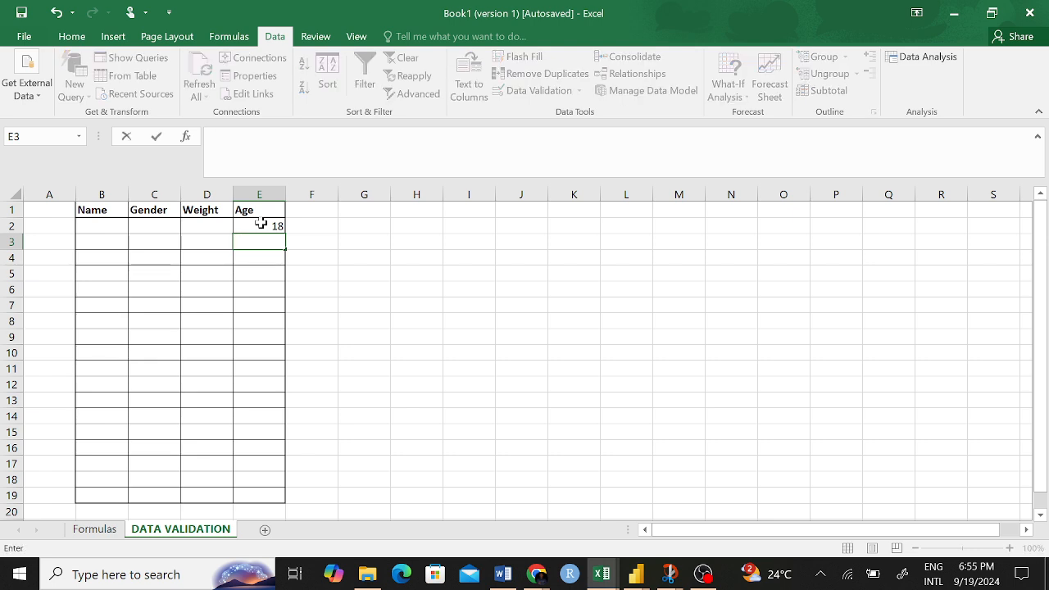
{"action": "type", "text": "27"}
{"action": "key", "text": "Return"}
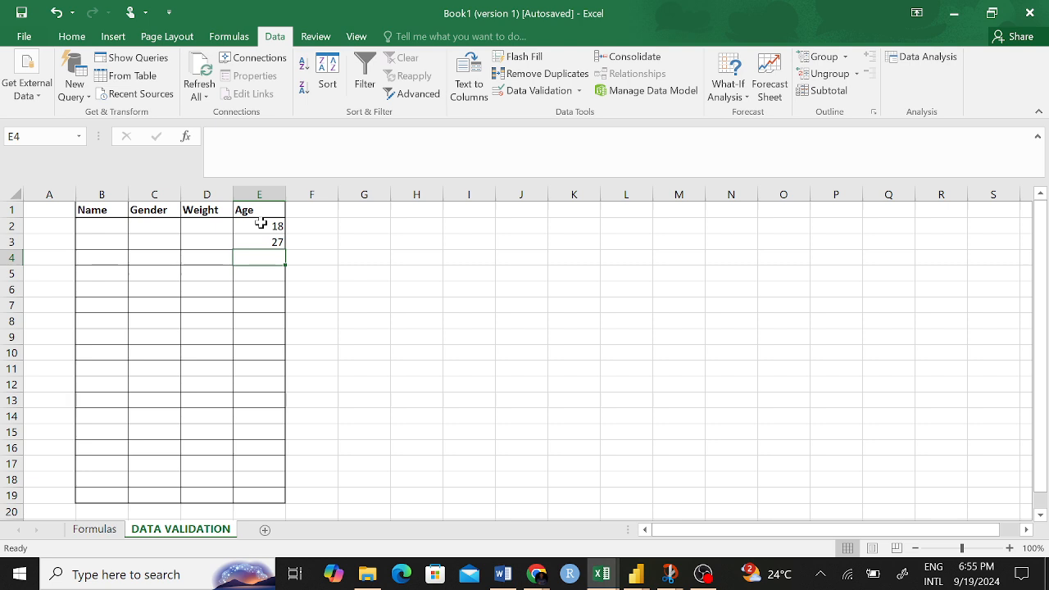
{"action": "type", "text": "30"}
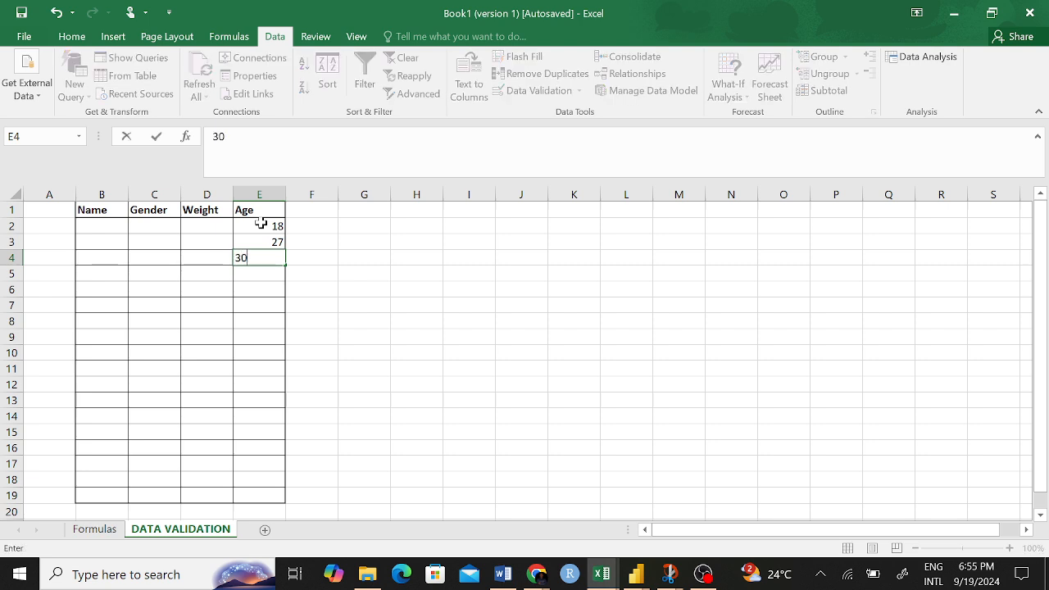
{"action": "key", "text": "Return"}
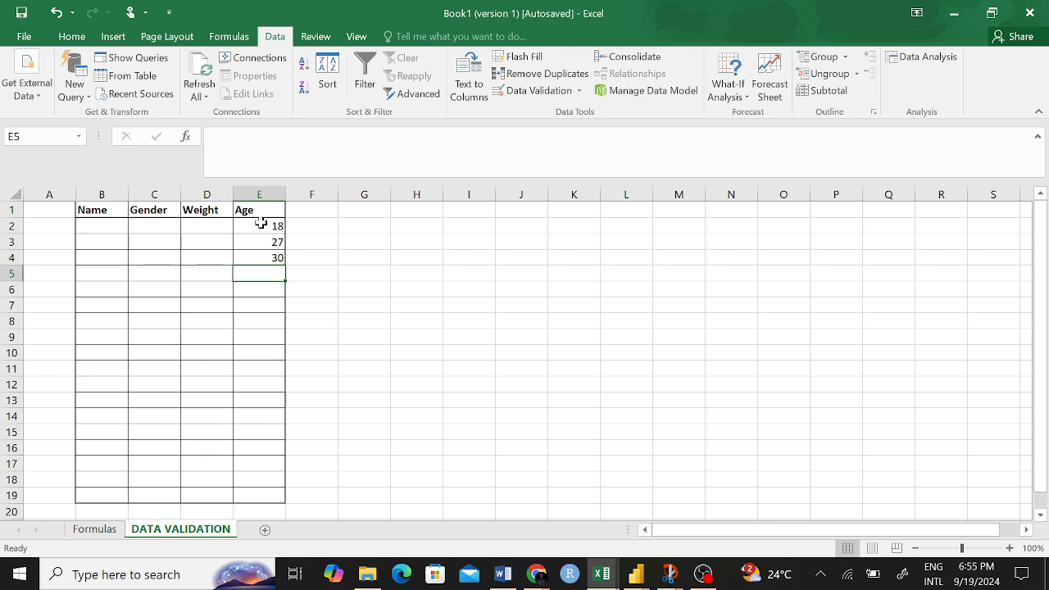
- Try to enter the out-of-range age 41 in cell E5 to test the validation rule, and choose to retry the entry
{"action": "type", "text": "4"}
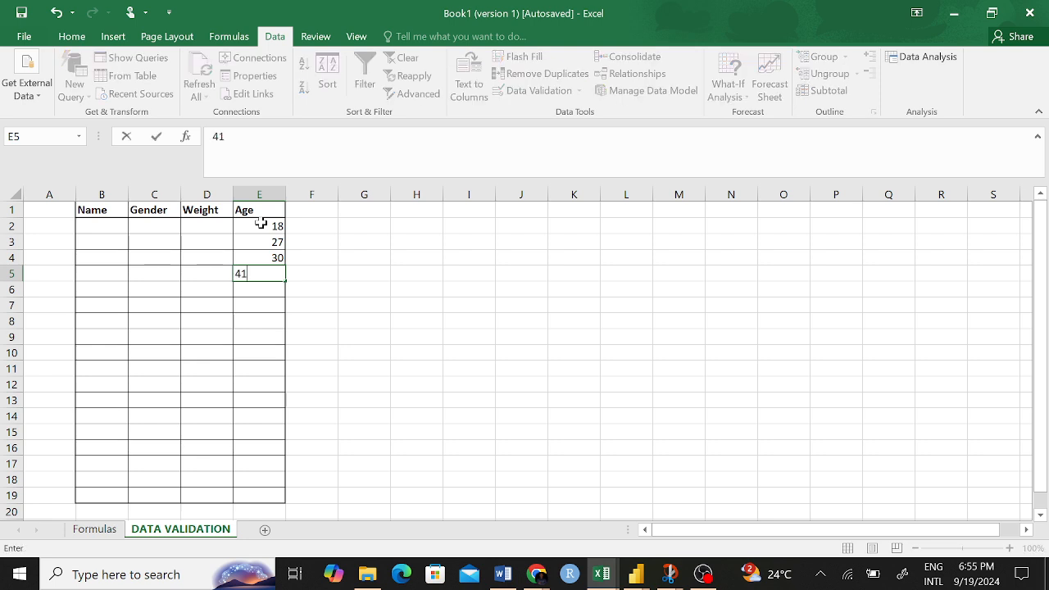
{"action": "type", "text": "1"}
{"action": "key", "text": "Return"}
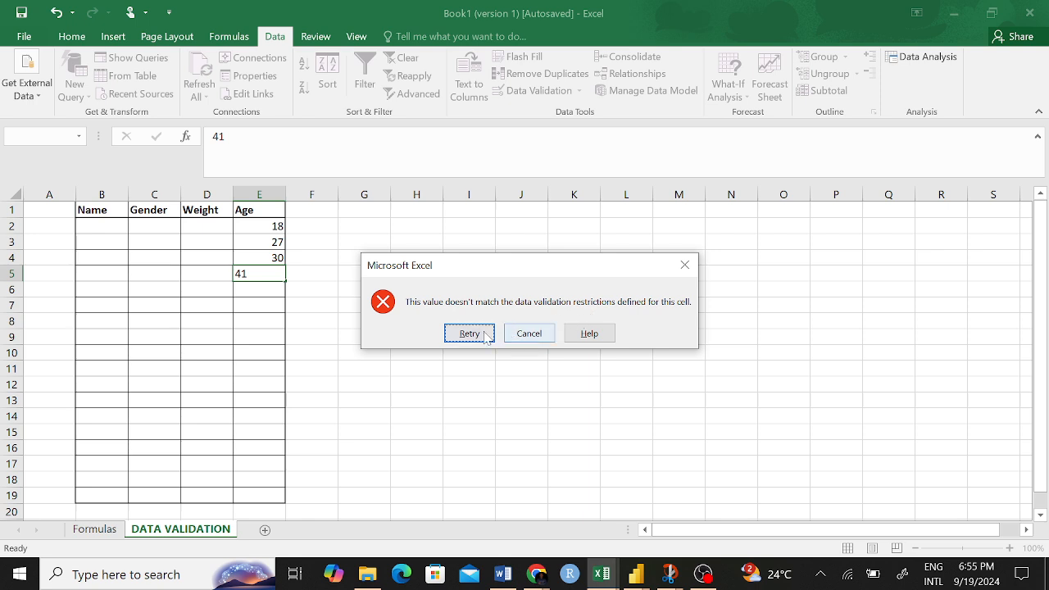
{"action": "left_click", "coordinate": [482, 334]}
{"action": "left_click", "coordinate": [473, 333]}
{"action": "left_click", "coordinate": [490, 336]}
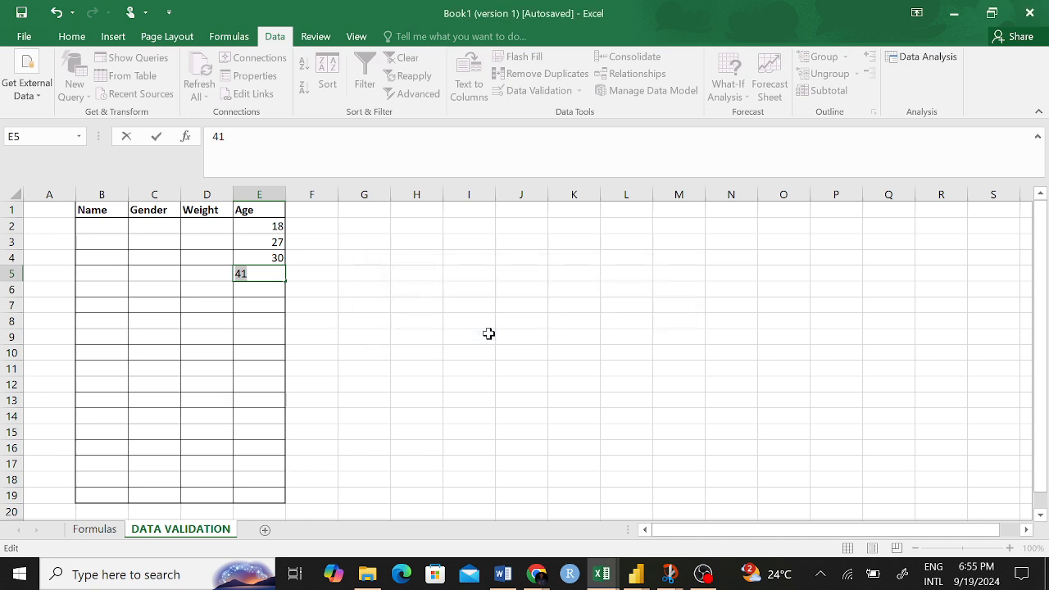
- Enter 34 as the age in cell E5
{"action": "type", "text": "34"}
{"action": "key", "text": "Return"}
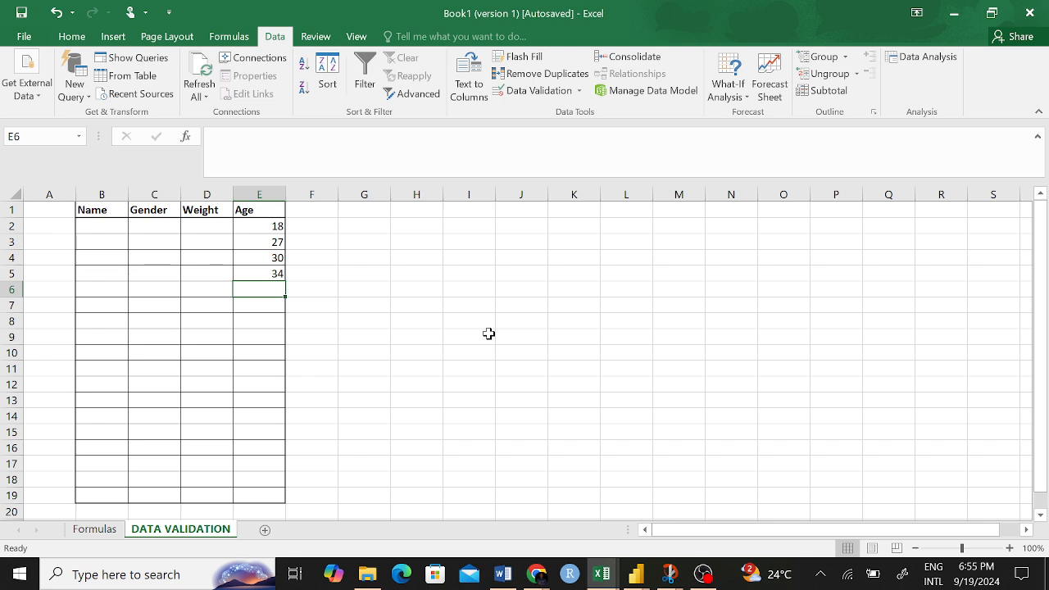
{"action": "left_click", "coordinate": [273, 304]}
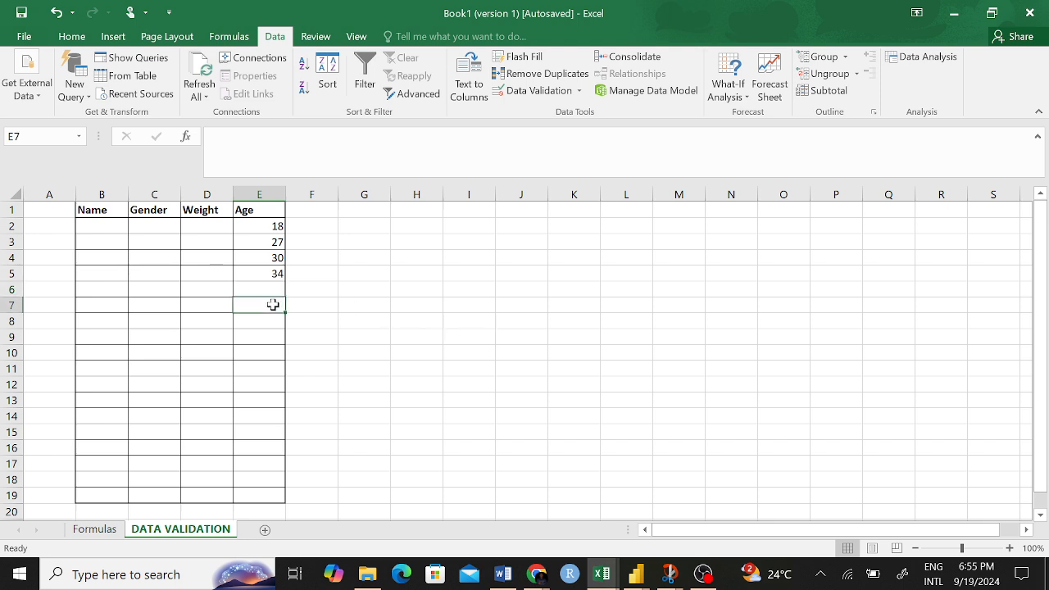
- Try to enter the below-minimum age 17 in cell E7 to test the validation rule, and cancel the entry
{"action": "type", "text": "17"}
{"action": "key", "text": "Return"}
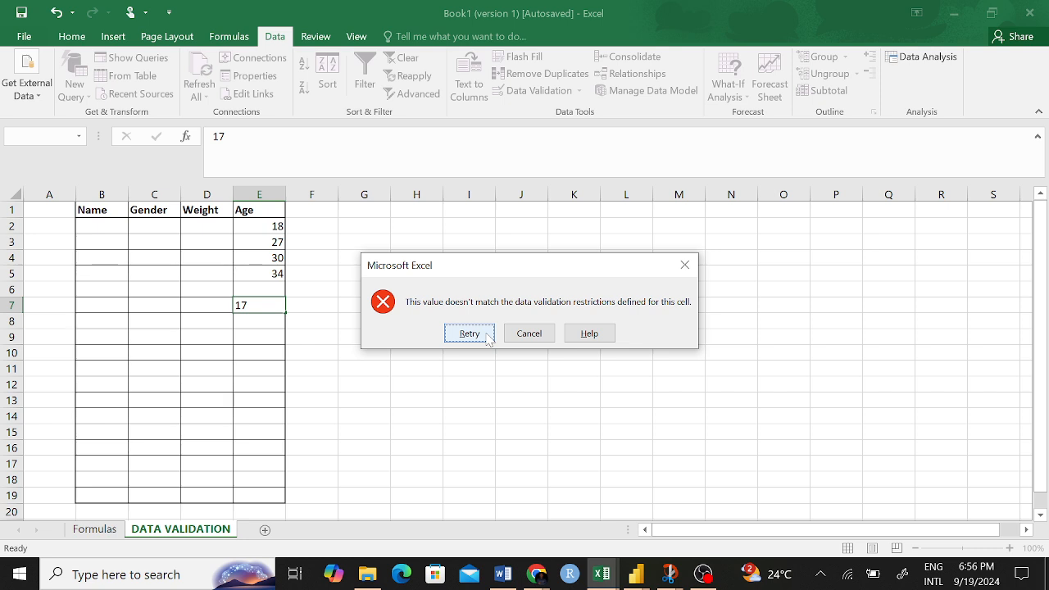
{"action": "left_click", "coordinate": [531, 333]}
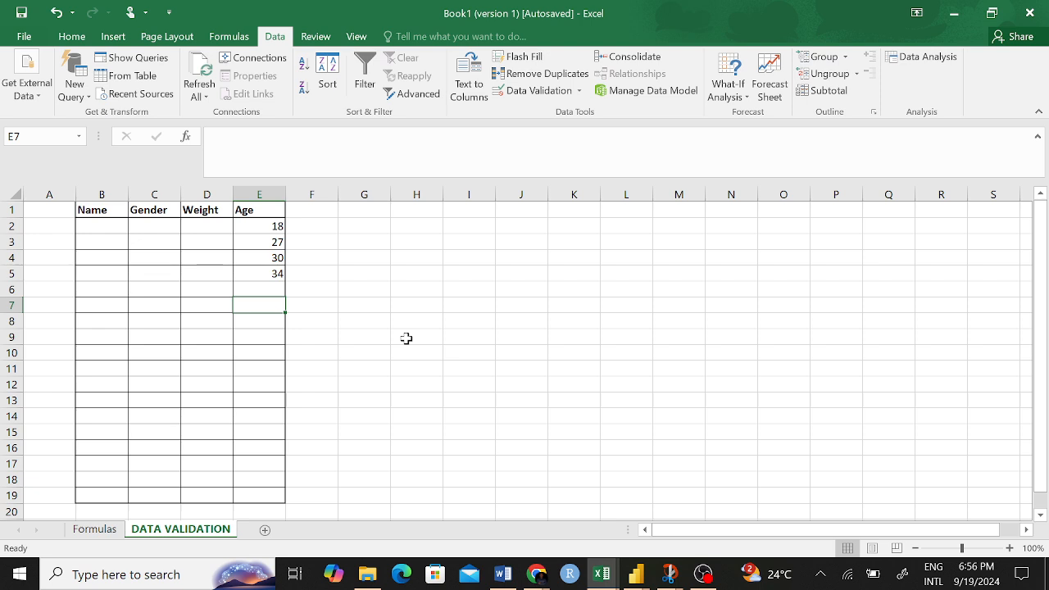
{"action": "left_click", "coordinate": [71, 37]}
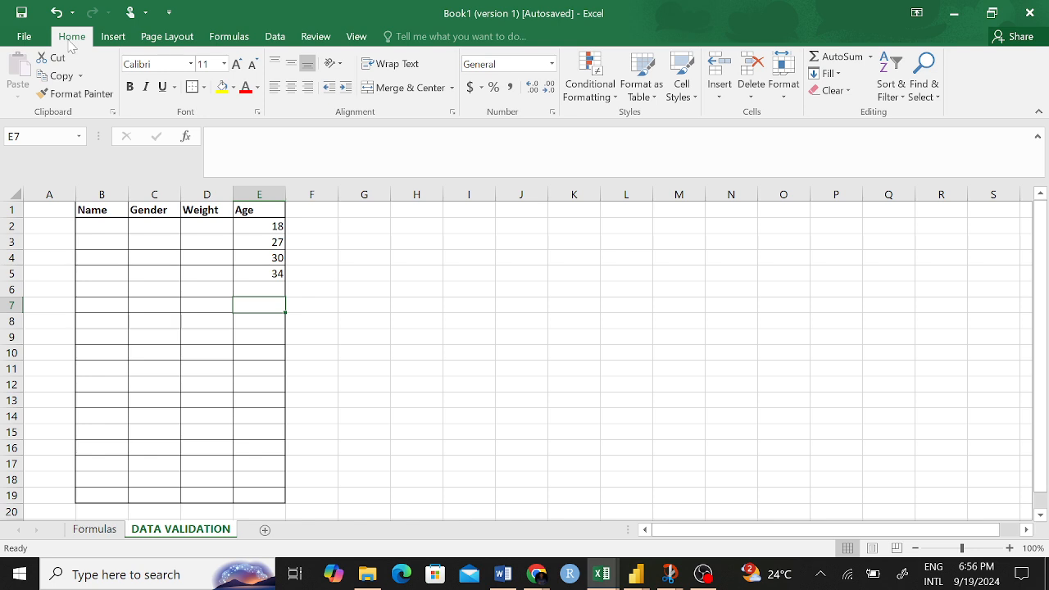
{"action": "left_click", "coordinate": [275, 37]}
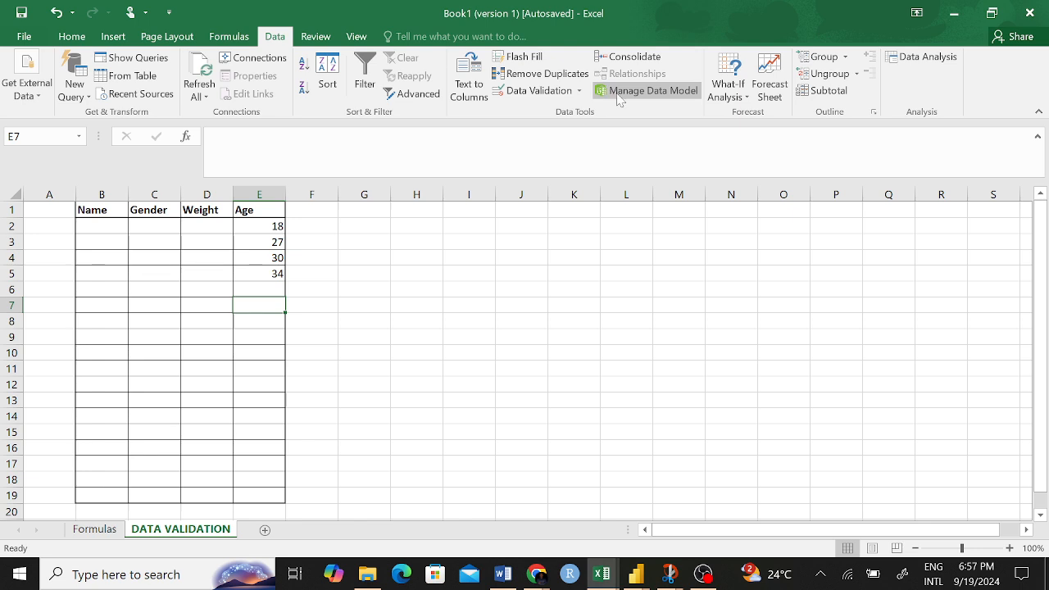
{"action": "left_click", "coordinate": [579, 90]}
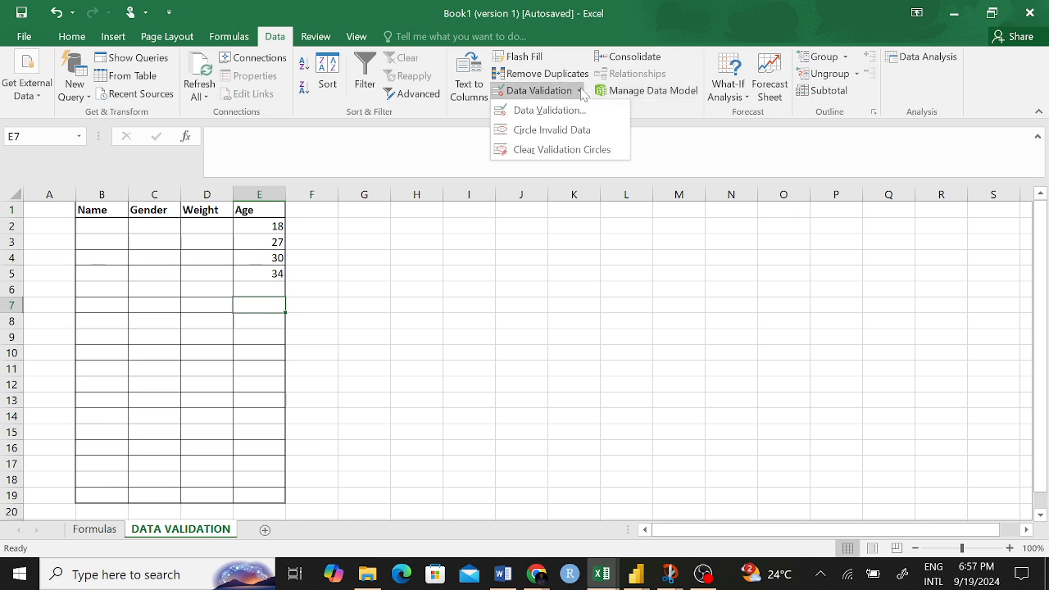
{"action": "left_click", "coordinate": [582, 91]}
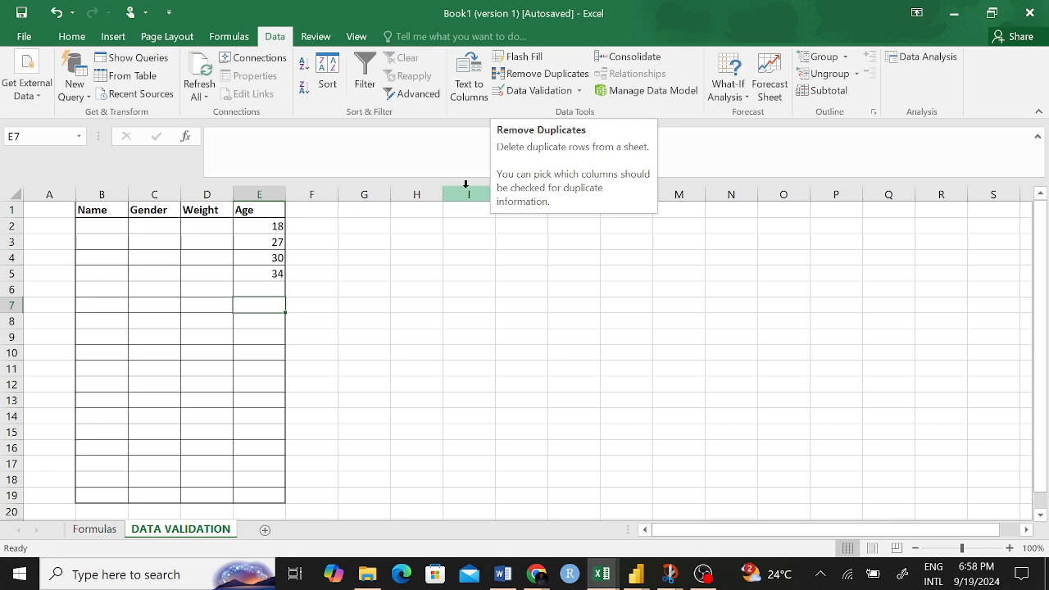
{"action": "left_click_drag", "start_coordinate": [273, 228], "coordinate": [259, 341]}
{"action": "left_click", "coordinate": [365, 275]}
{"action": "left_click_drag", "start_coordinate": [278, 233], "coordinate": [254, 482]}
{"action": "left_click", "coordinate": [321, 356]}
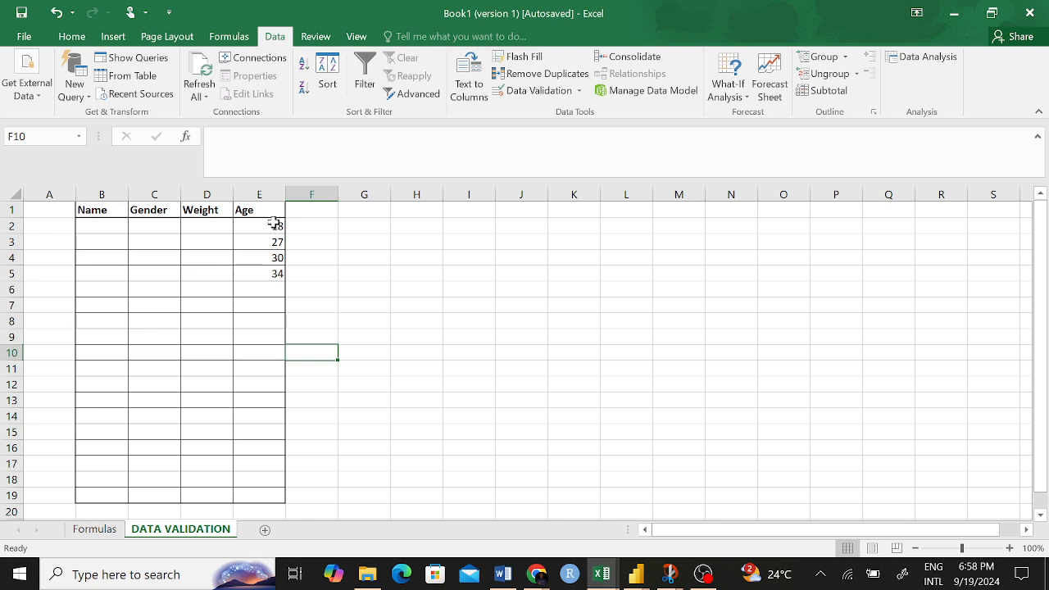
{"action": "left_click", "coordinate": [262, 195]}
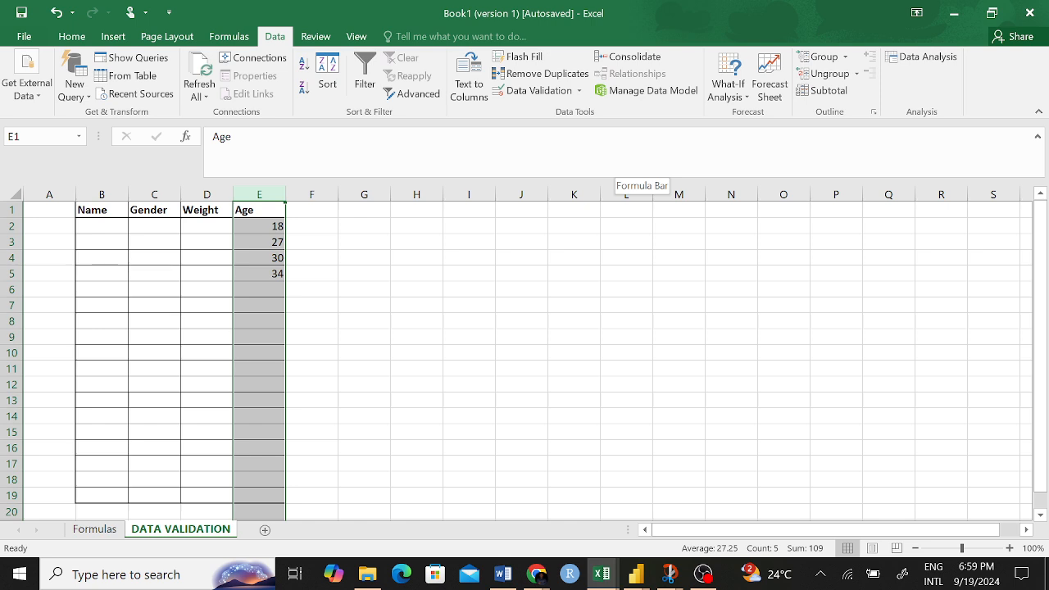
{"action": "left_click", "coordinate": [579, 90]}
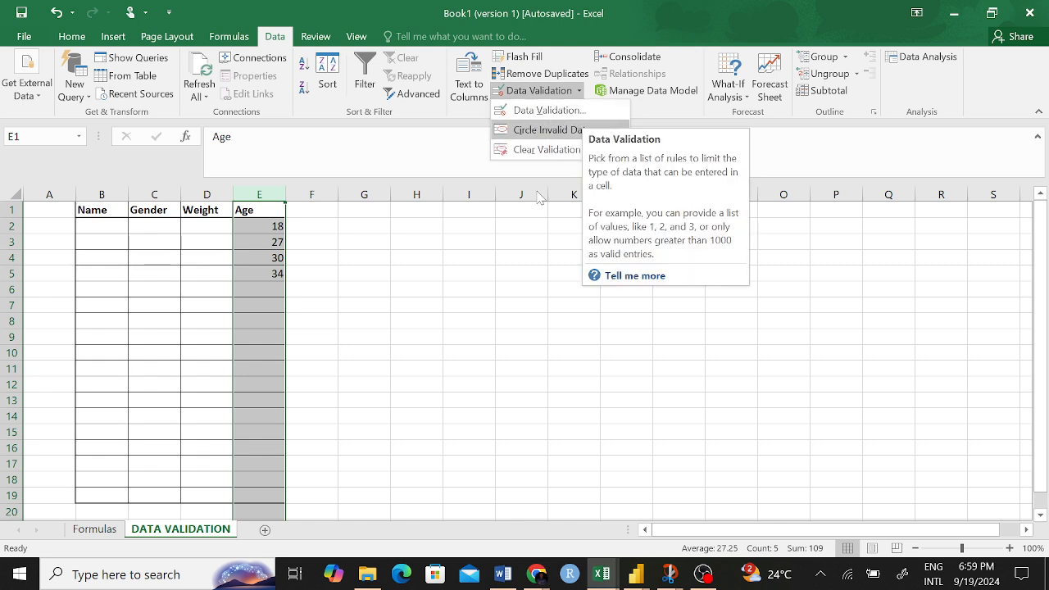
{"action": "left_click", "coordinate": [524, 271]}
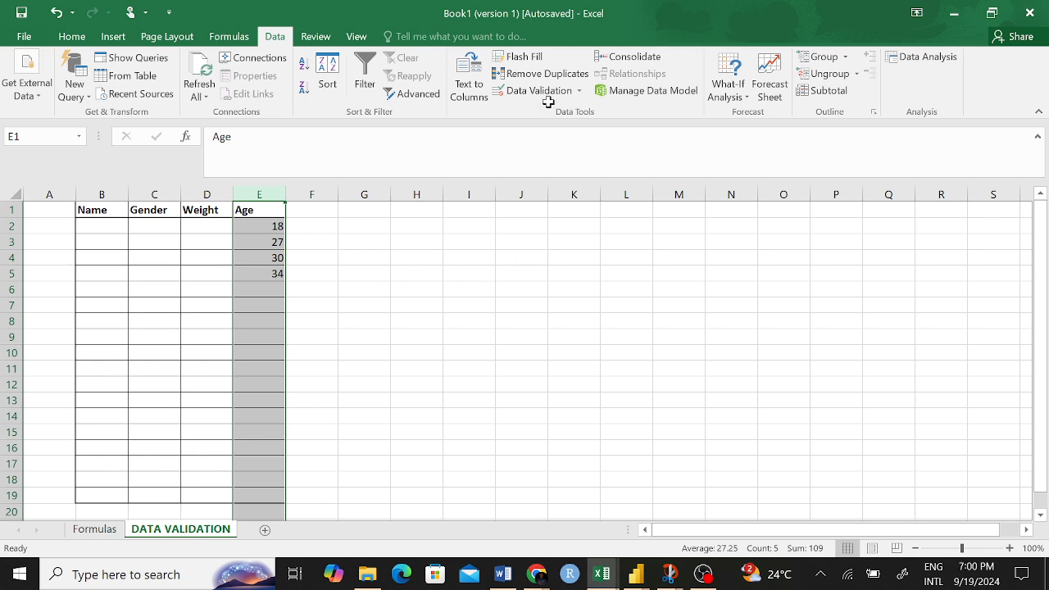
{"action": "left_click", "coordinate": [365, 256]}
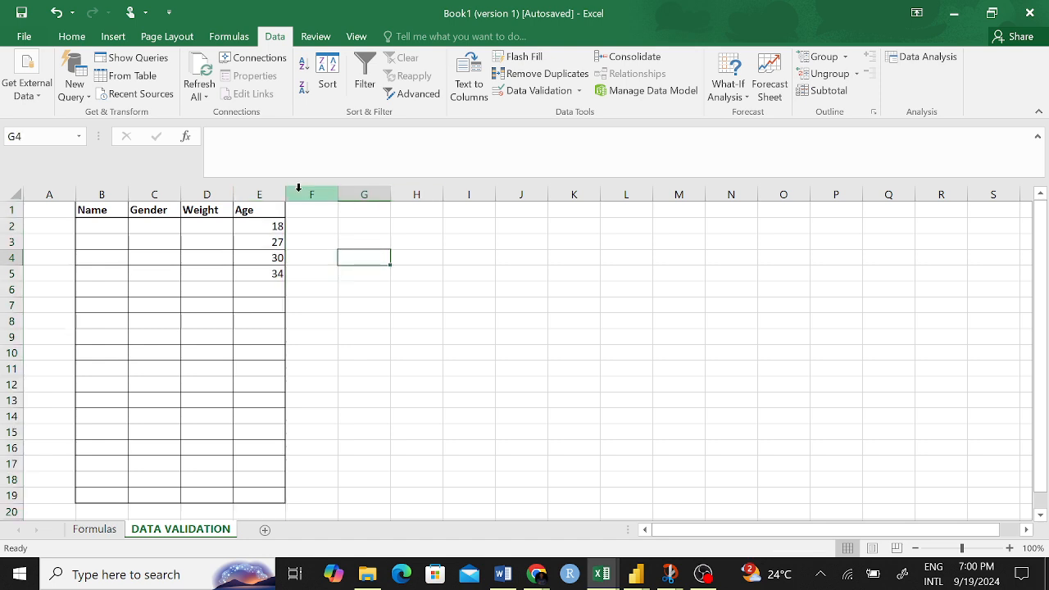
- Reapply the data validation rule to the entire Age column E, allowing whole numbers between 18 and 35
{"action": "left_click", "coordinate": [259, 195]}
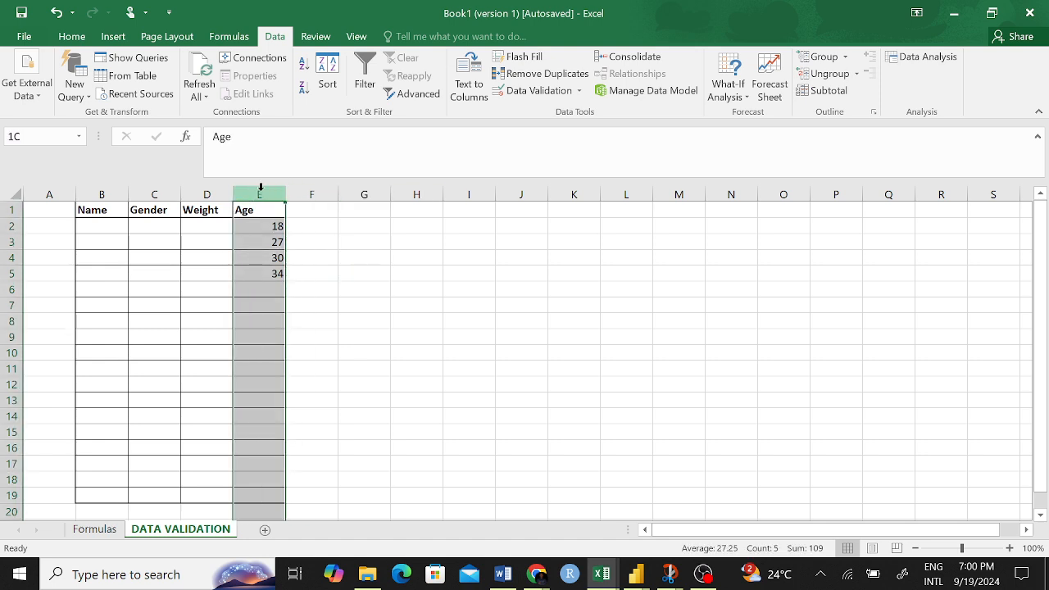
{"action": "left_click", "coordinate": [539, 90]}
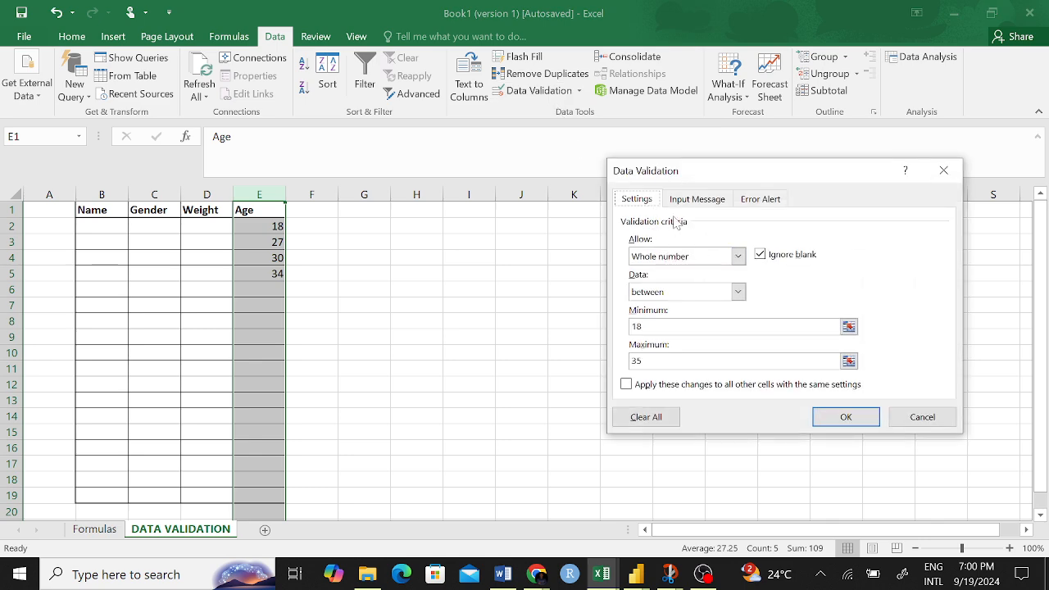
{"action": "left_click", "coordinate": [737, 256]}
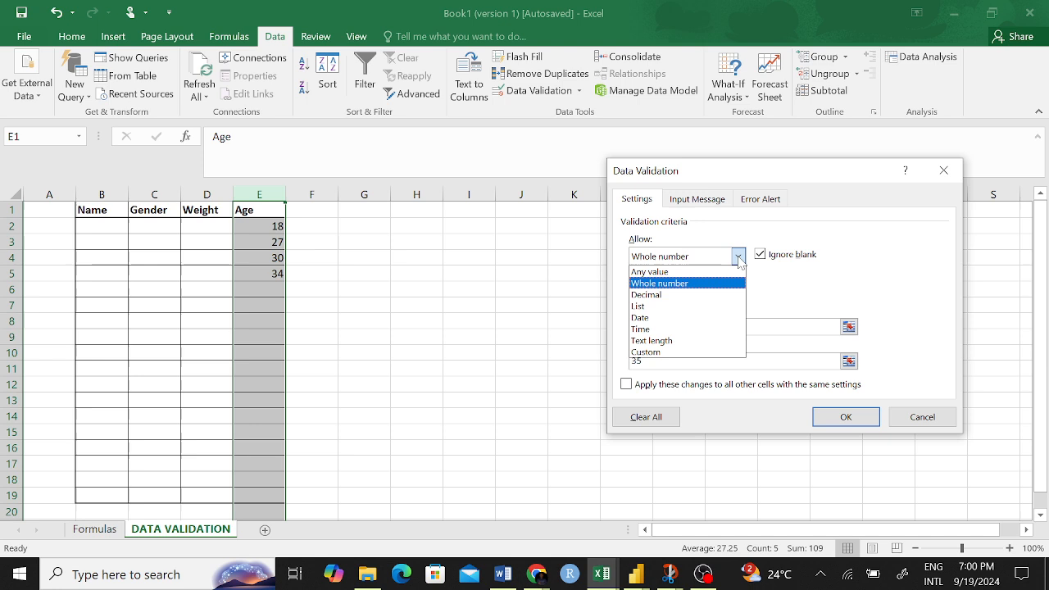
{"action": "left_click", "coordinate": [688, 271]}
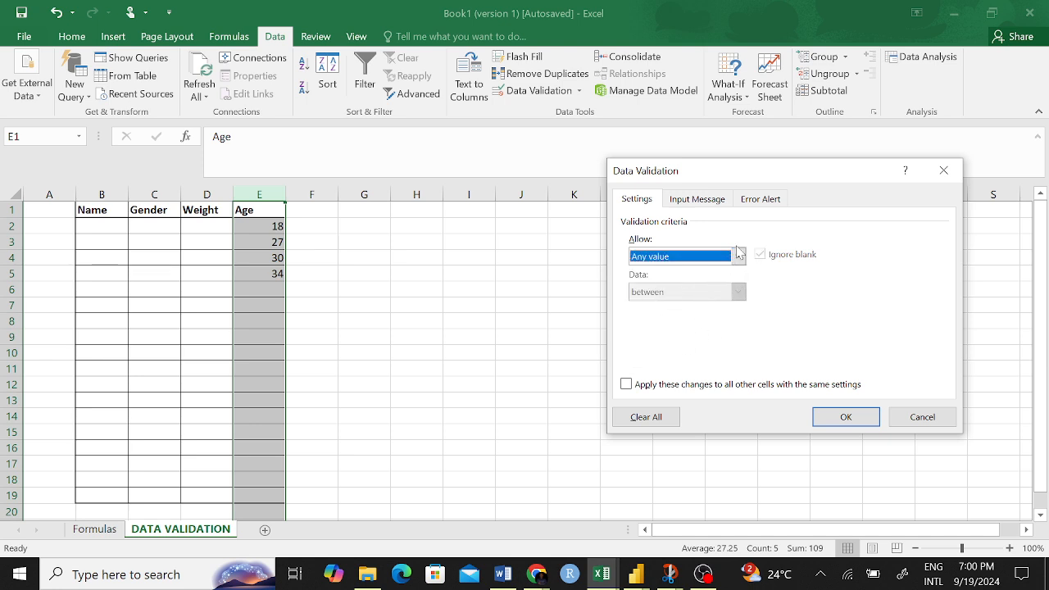
{"action": "left_click", "coordinate": [738, 256]}
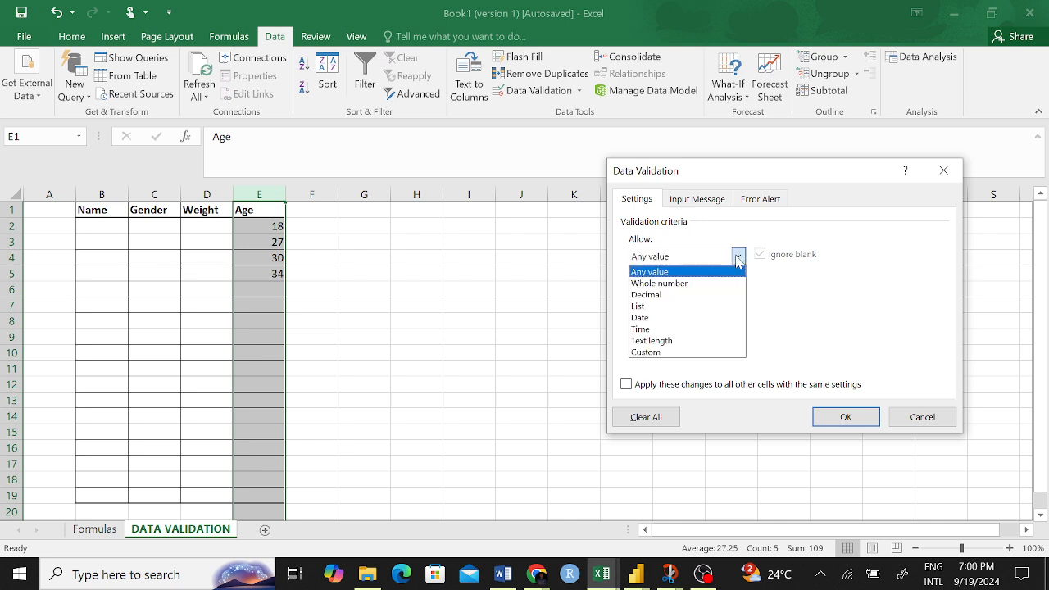
{"action": "left_click", "coordinate": [660, 283]}
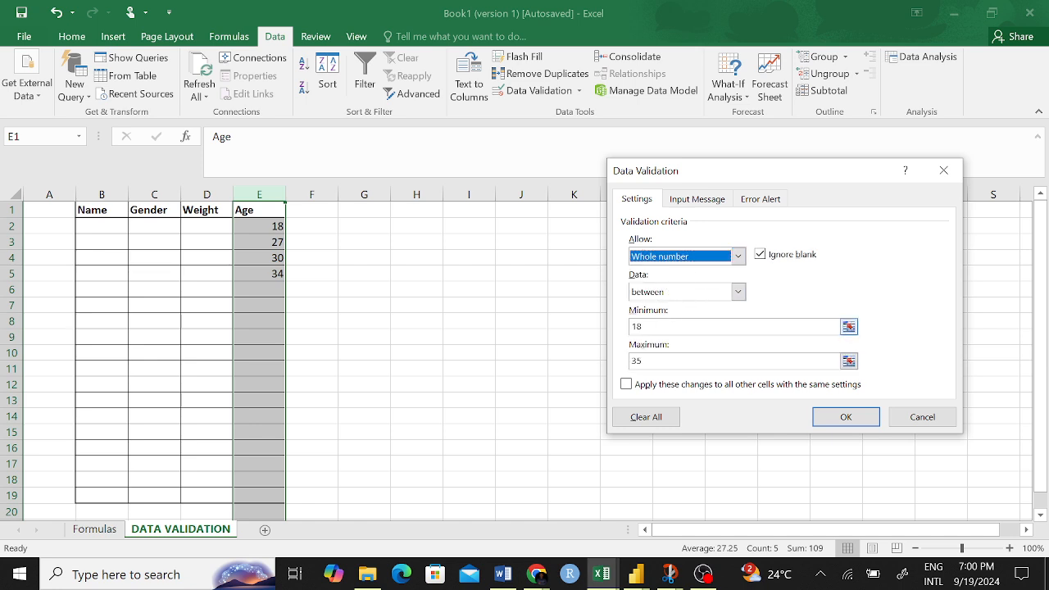
{"action": "left_click", "coordinate": [737, 291]}
{"action": "left_click", "coordinate": [719, 308]}
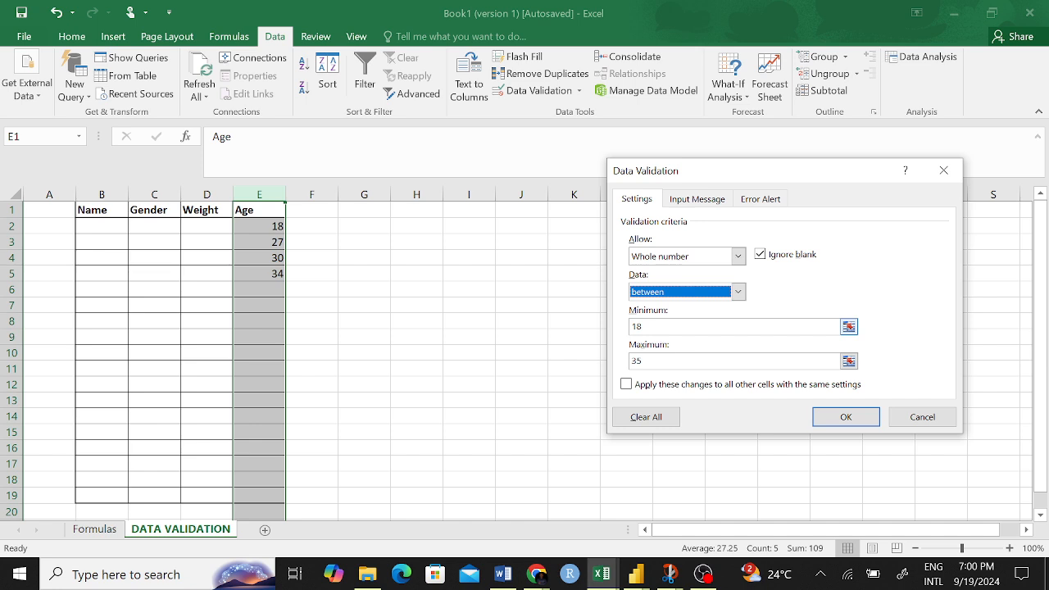
{"action": "key", "text": "Tab"}
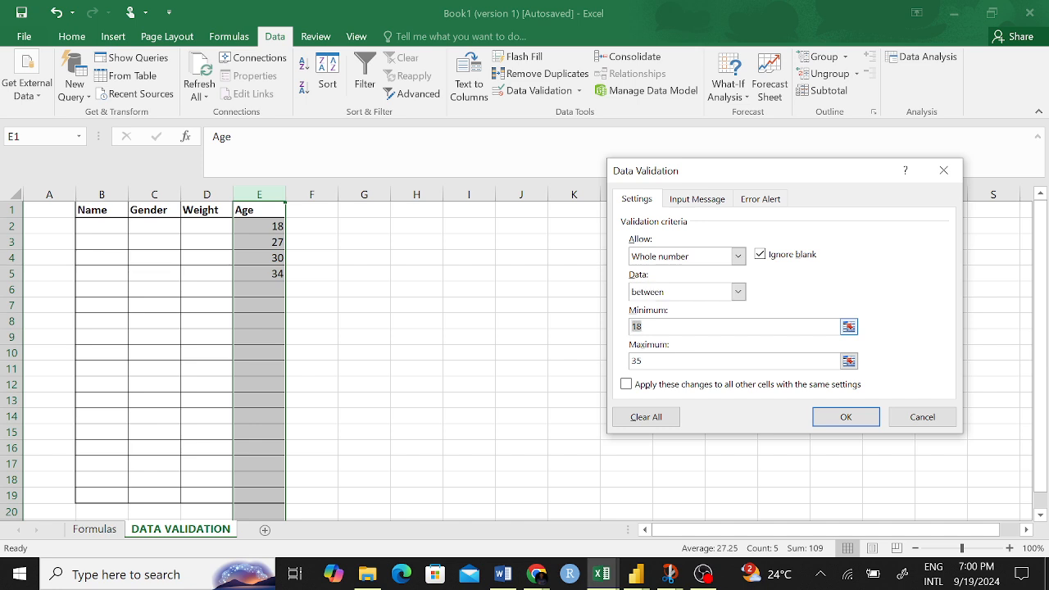
{"action": "key", "text": "Tab"}
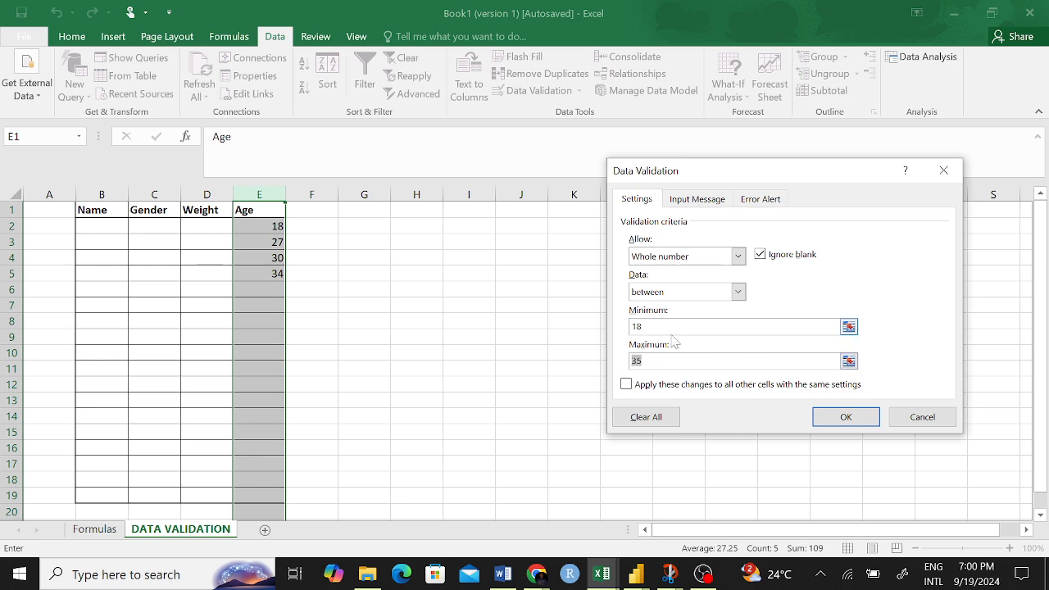
{"action": "left_click", "coordinate": [676, 363]}
{"action": "left_click", "coordinate": [841, 422]}
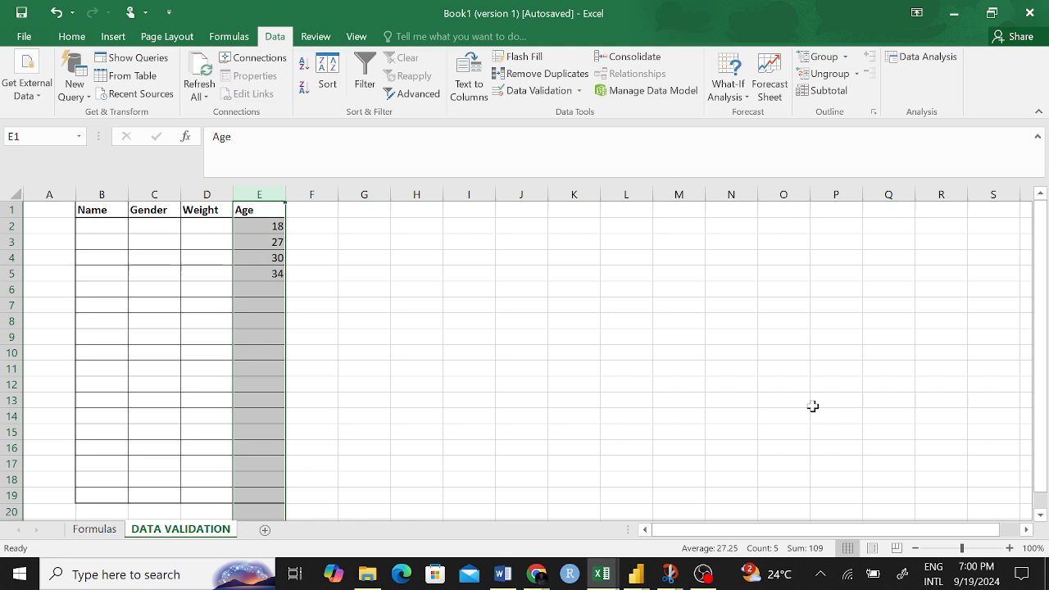
- Try to enter the out-of-range age 98 in cell E7, and cancel the entry
{"action": "left_click", "coordinate": [271, 300]}
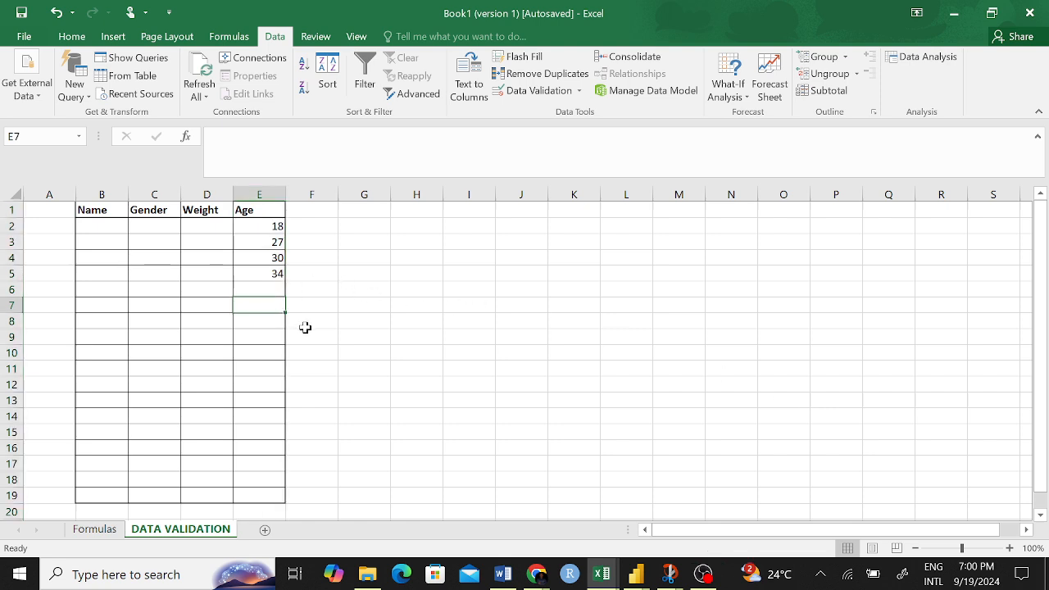
{"action": "type", "text": "98"}
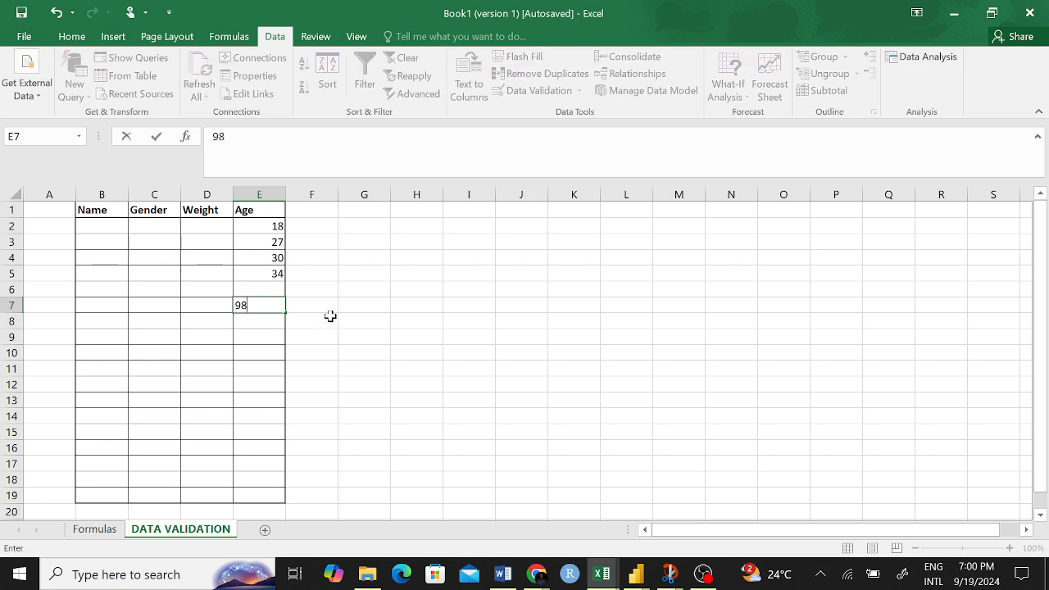
{"action": "key", "text": "Return"}
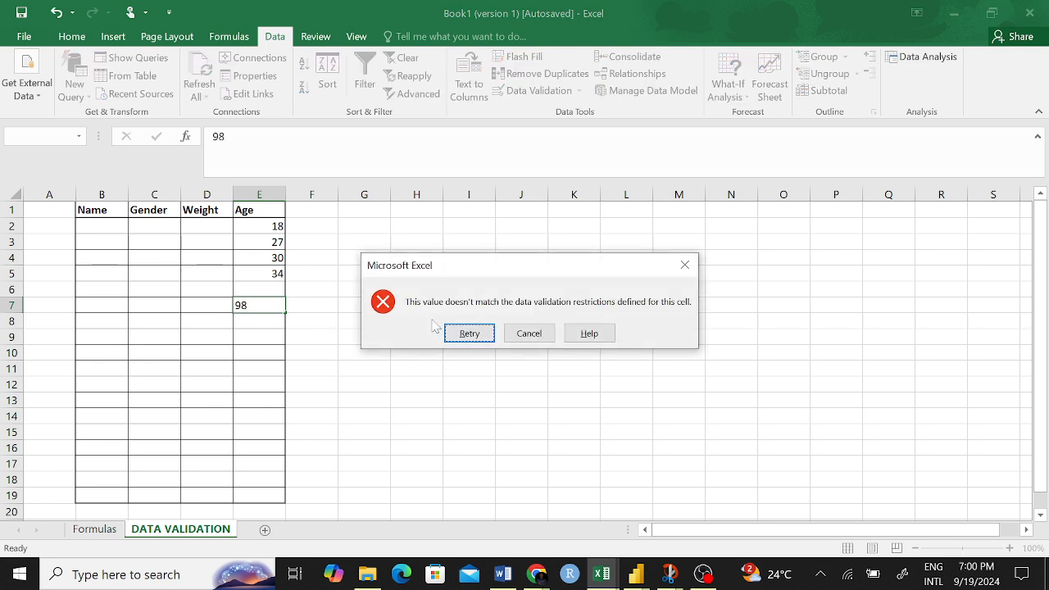
{"action": "left_click", "coordinate": [536, 335]}
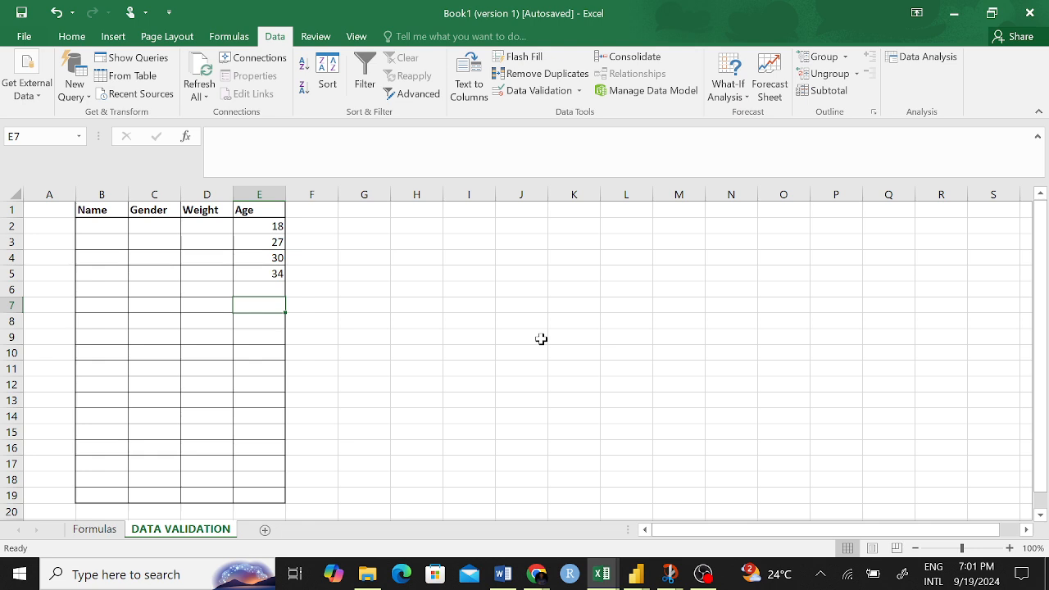
- Try to enter the out-of-range age 78 in cell E7, and cancel the entry
{"action": "left_click", "coordinate": [351, 329]}
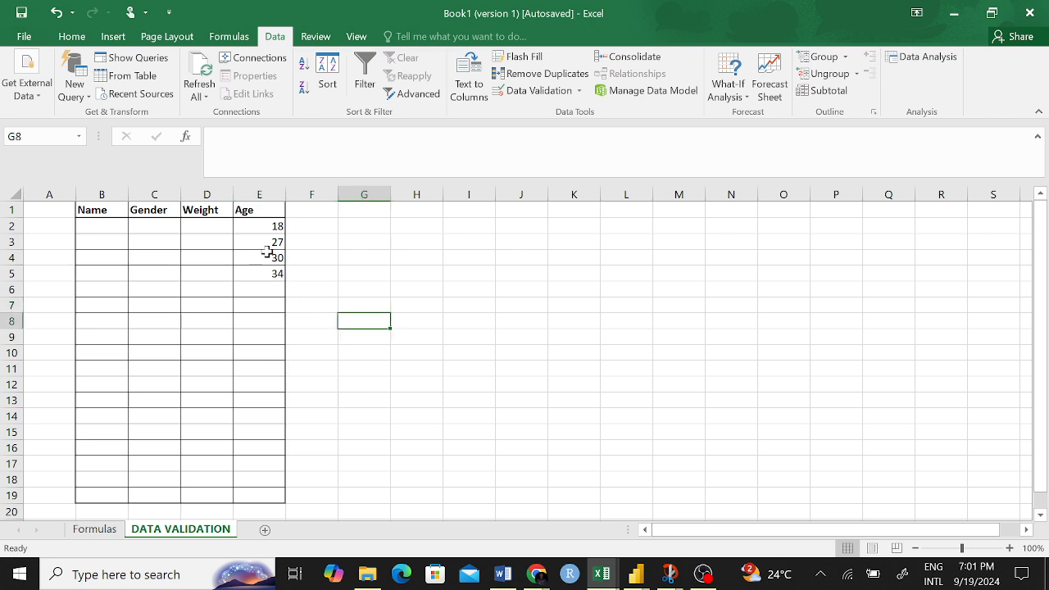
{"action": "double_click", "coordinate": [264, 304]}
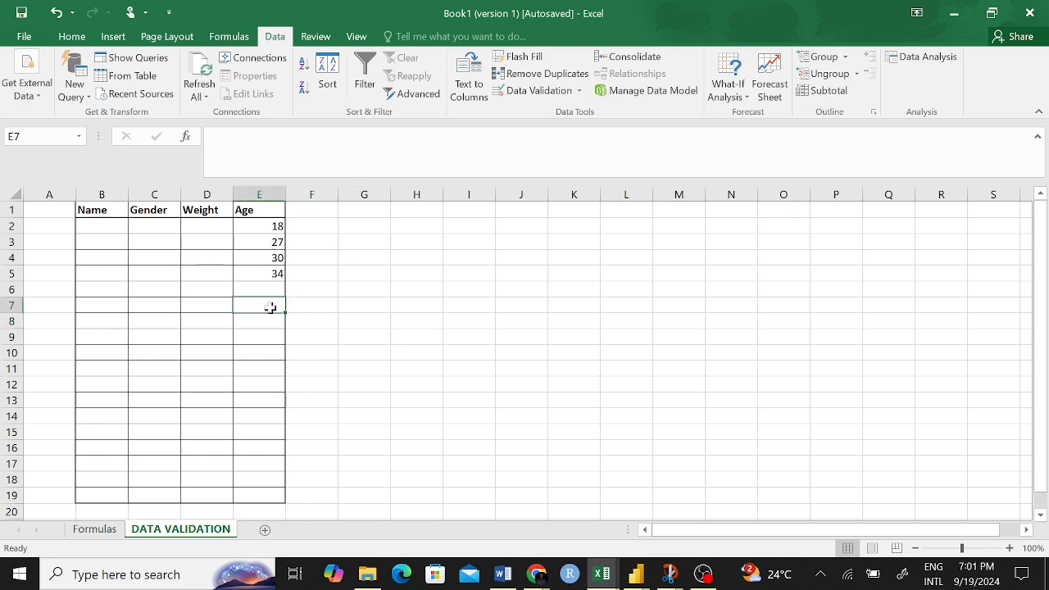
{"action": "type", "text": "78"}
{"action": "key", "text": "Return"}
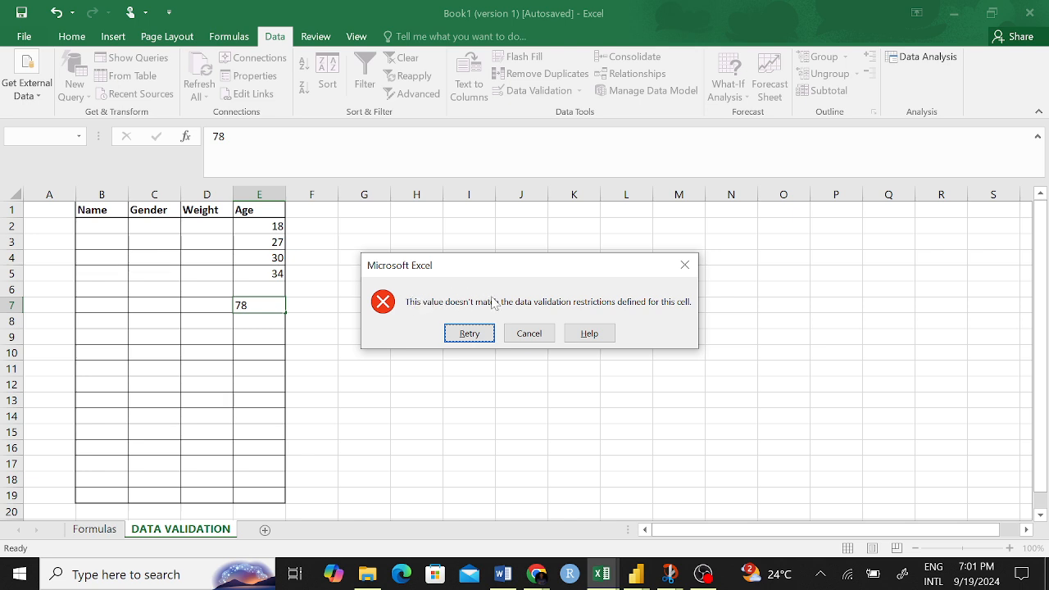
{"action": "left_click", "coordinate": [539, 339]}
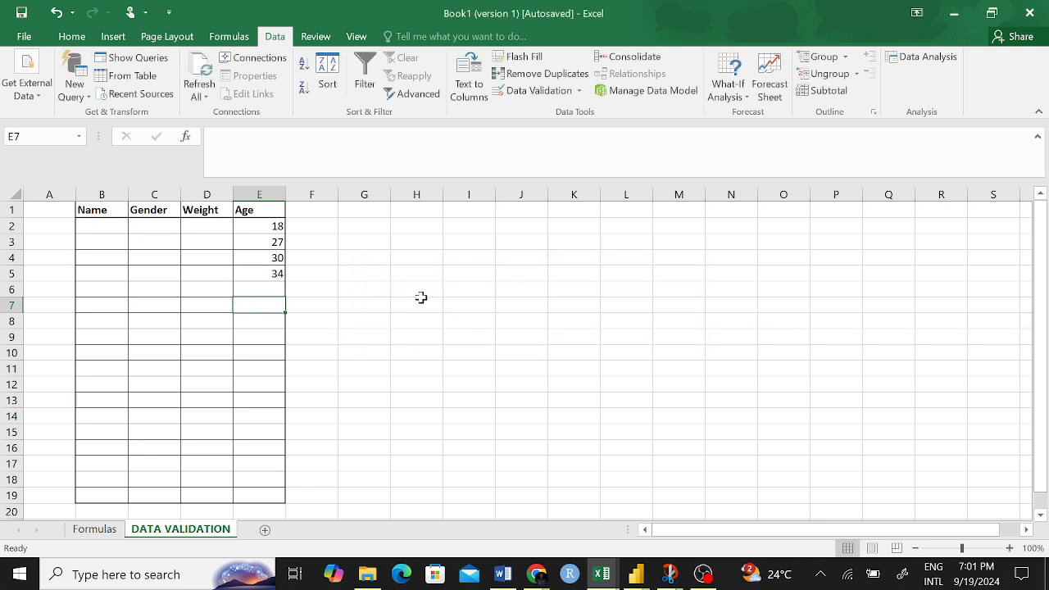
{"action": "key", "text": "Up"}
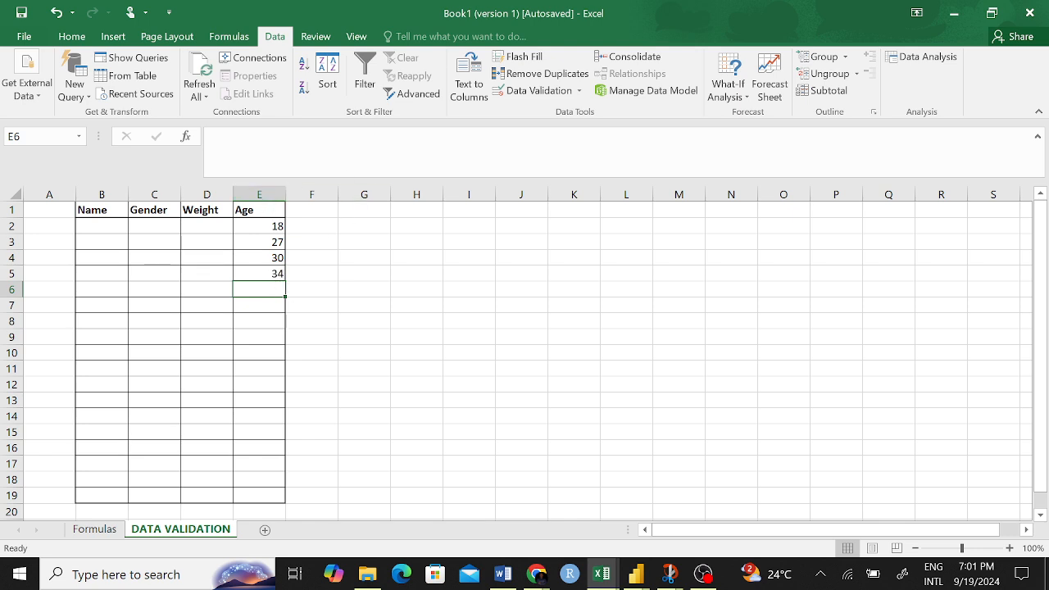
- Start an input message for the entire Age column E in its data validation settings, with the title "Instructions"
{"action": "left_click", "coordinate": [258, 182]}
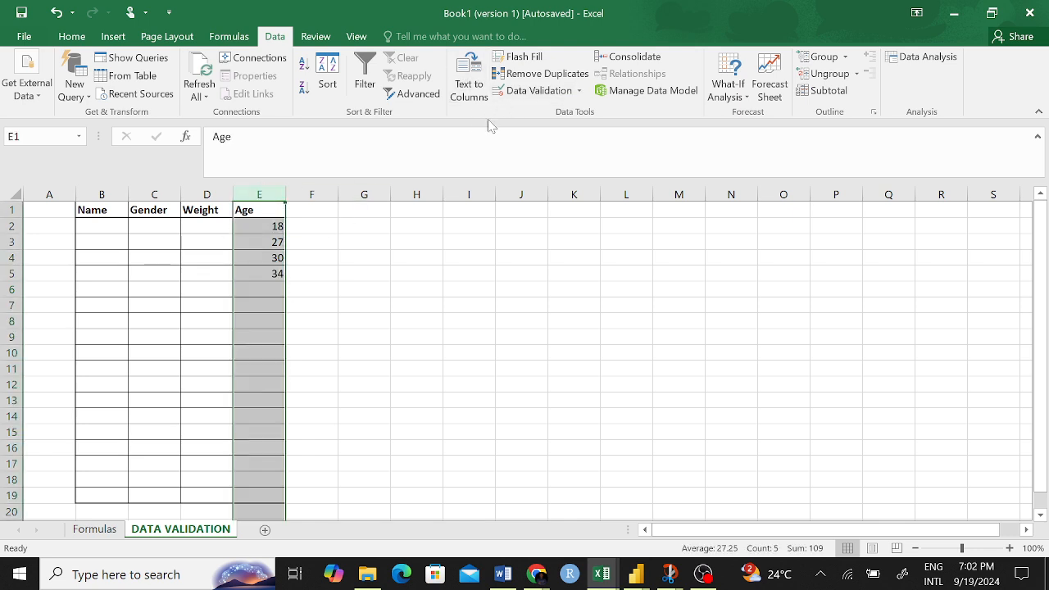
{"action": "left_click", "coordinate": [532, 90]}
{"action": "left_click", "coordinate": [696, 199]}
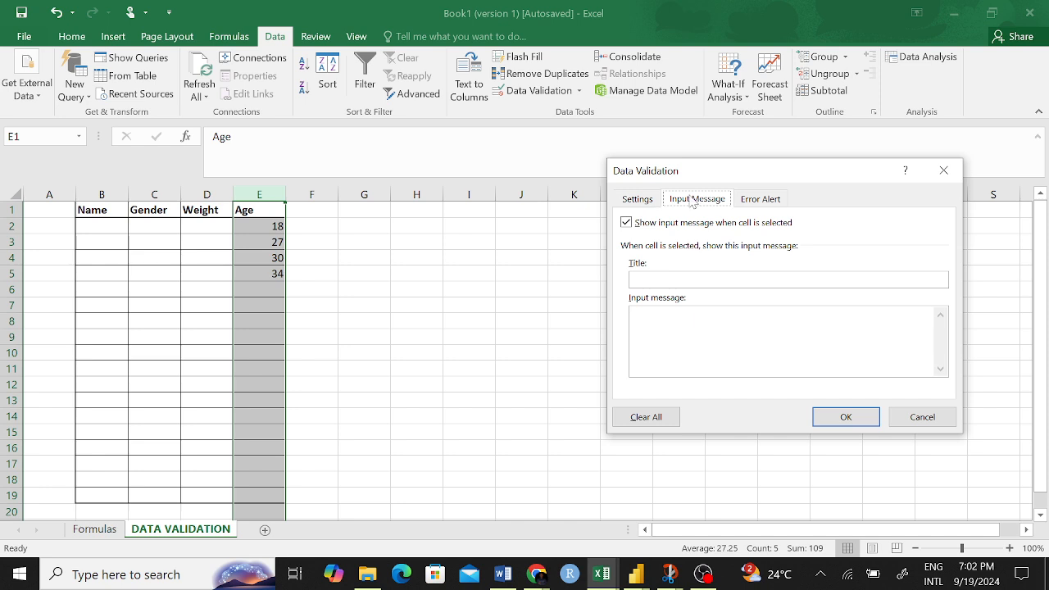
{"action": "left_click", "coordinate": [754, 202]}
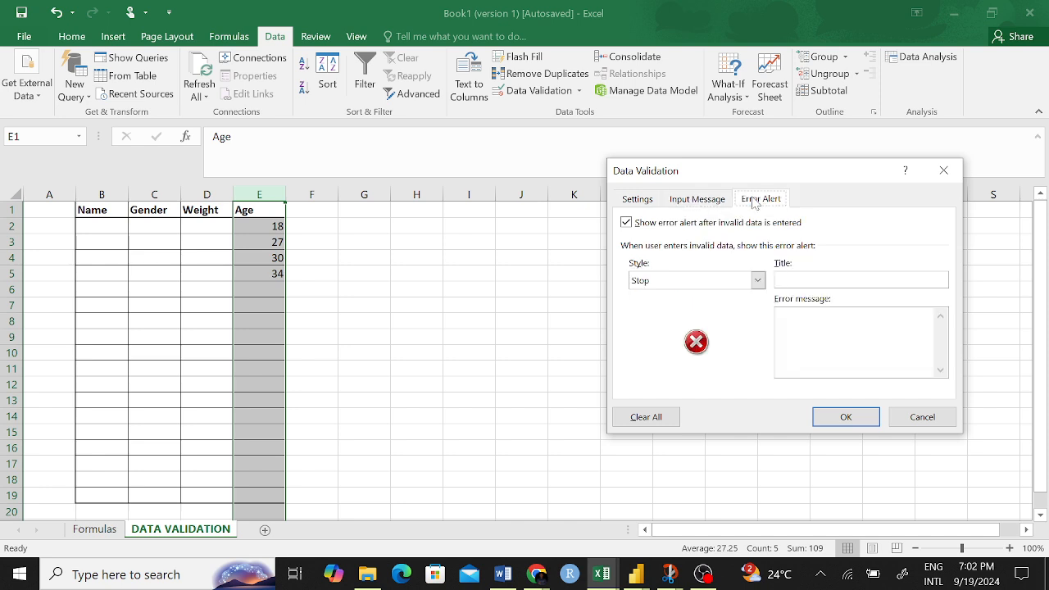
{"action": "left_click", "coordinate": [702, 205]}
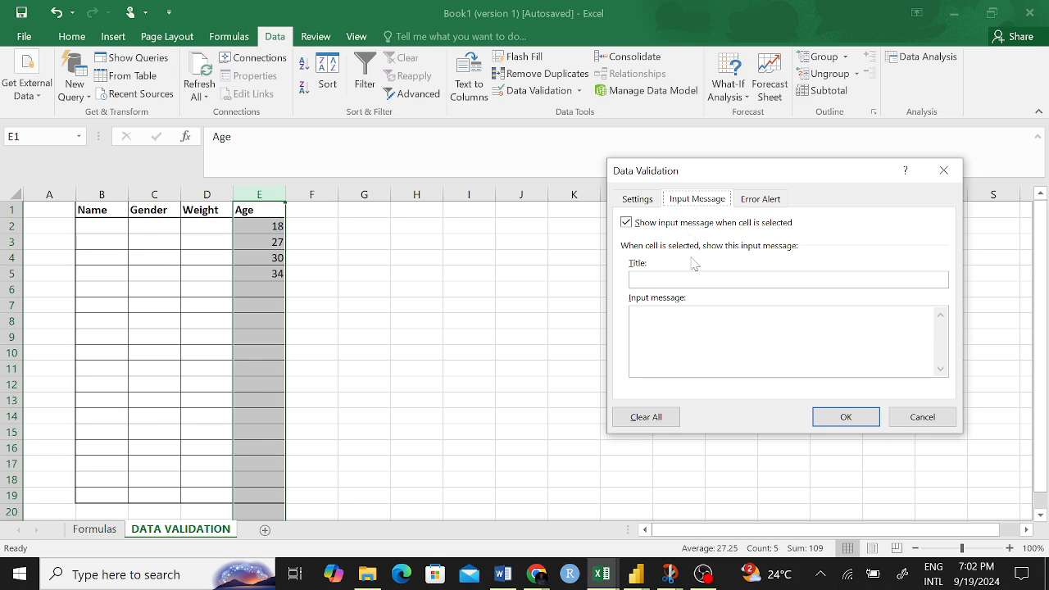
{"action": "left_click", "coordinate": [665, 282]}
{"action": "type", "text": "Ins"}
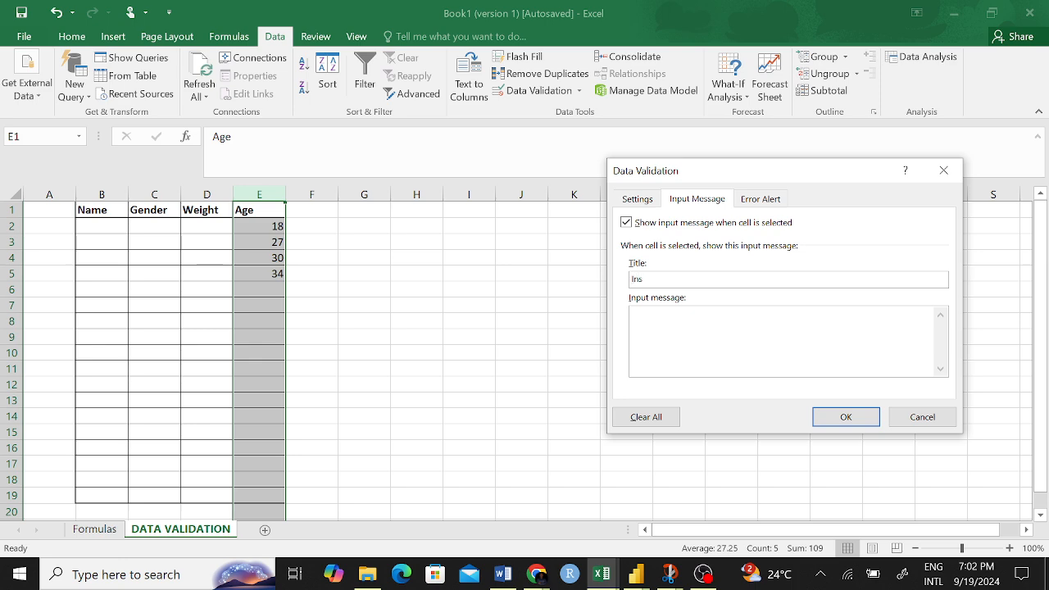
{"action": "type", "text": "tructions"}
- Set the Age column's input message text to "Kindly input a value between 18 and 35" and apply it
{"action": "type", "text": "Kind"}
{"action": "type", "text": "ly input a "}
{"action": "type", "text": "value betw"}
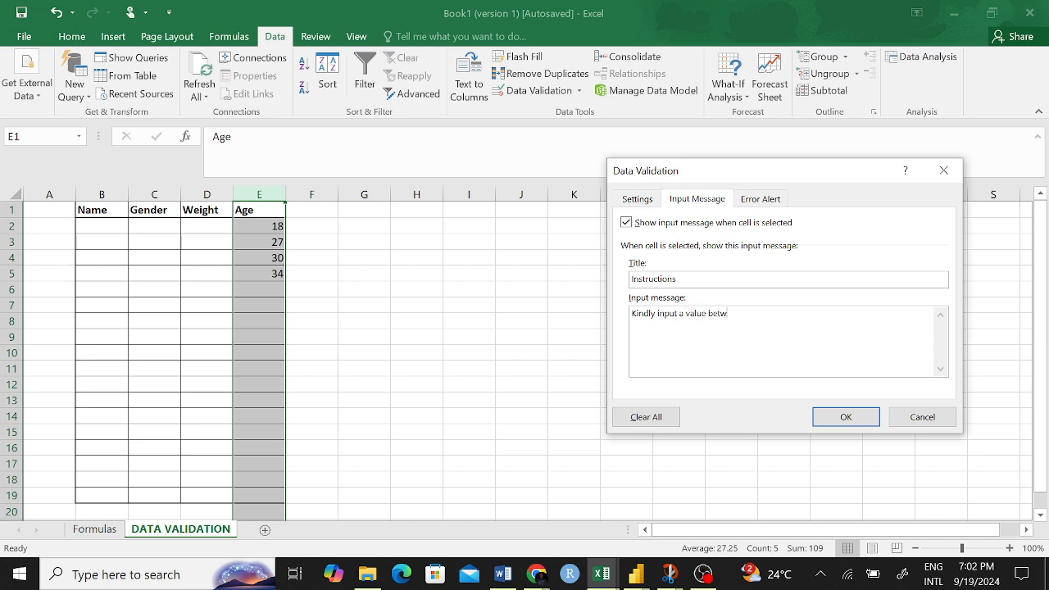
{"action": "type", "text": "een 18 and 35"}
{"action": "left_click", "coordinate": [845, 417]}
- Examine the input message on several Age column cells, including E9, E7 and E90, and compare with cells outside the column
{"action": "left_click", "coordinate": [510, 334]}
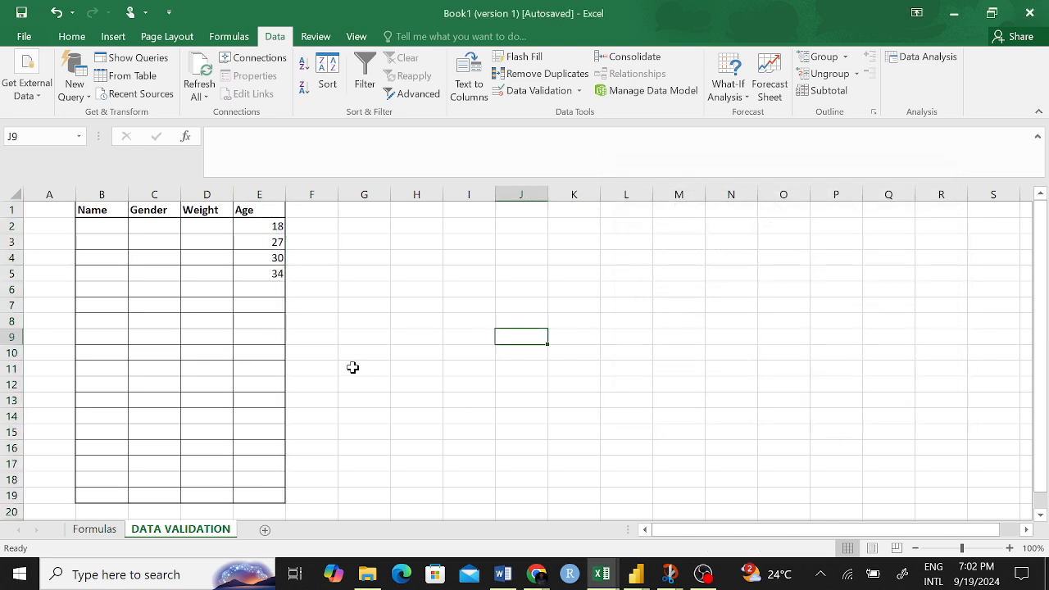
{"action": "left_click", "coordinate": [270, 337]}
{"action": "left_click", "coordinate": [357, 324]}
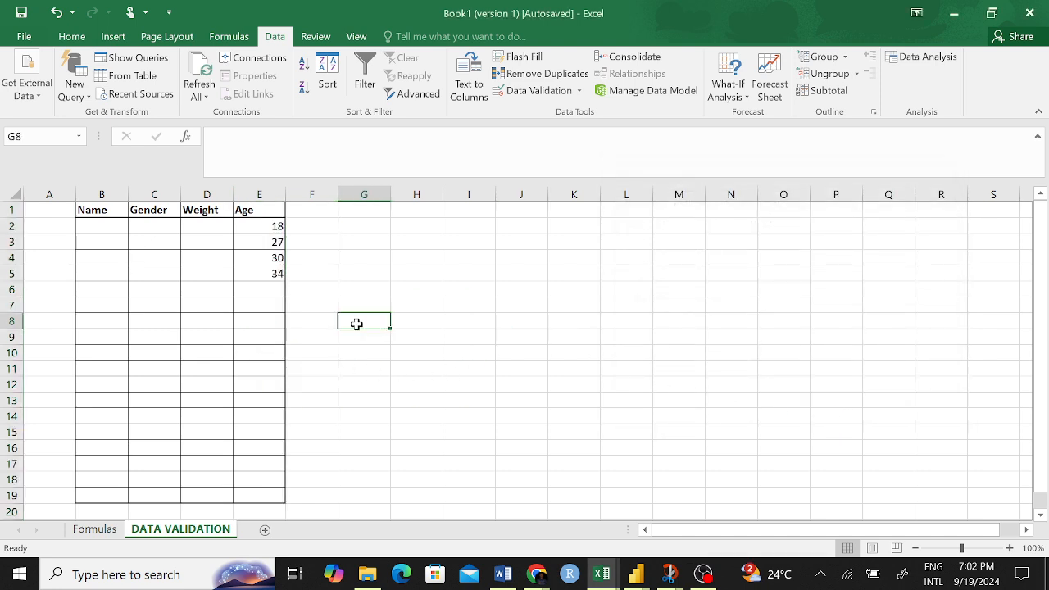
{"action": "left_click", "coordinate": [276, 336]}
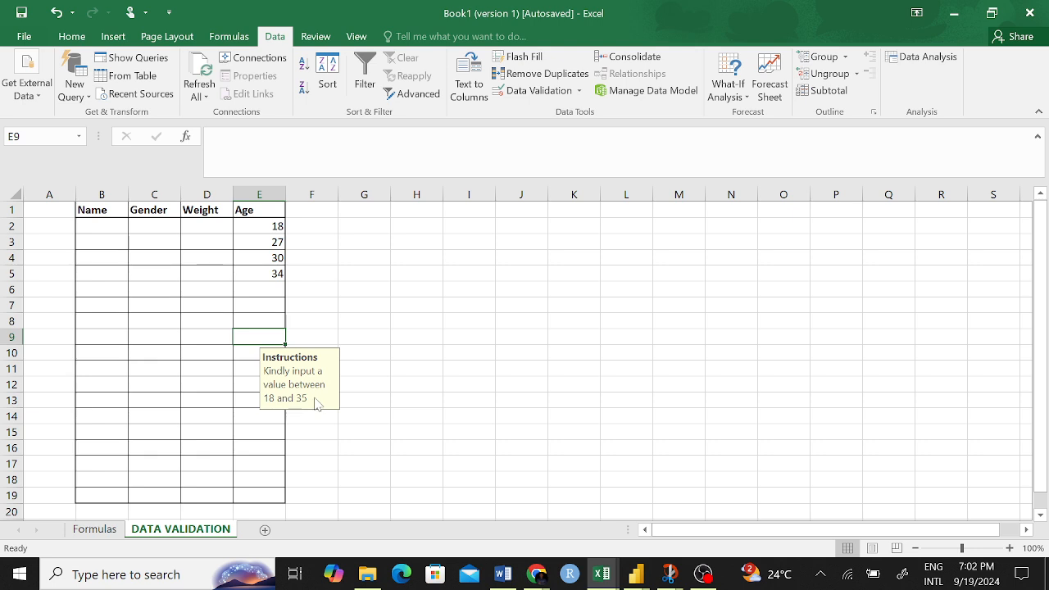
{"action": "left_click", "coordinate": [274, 307]}
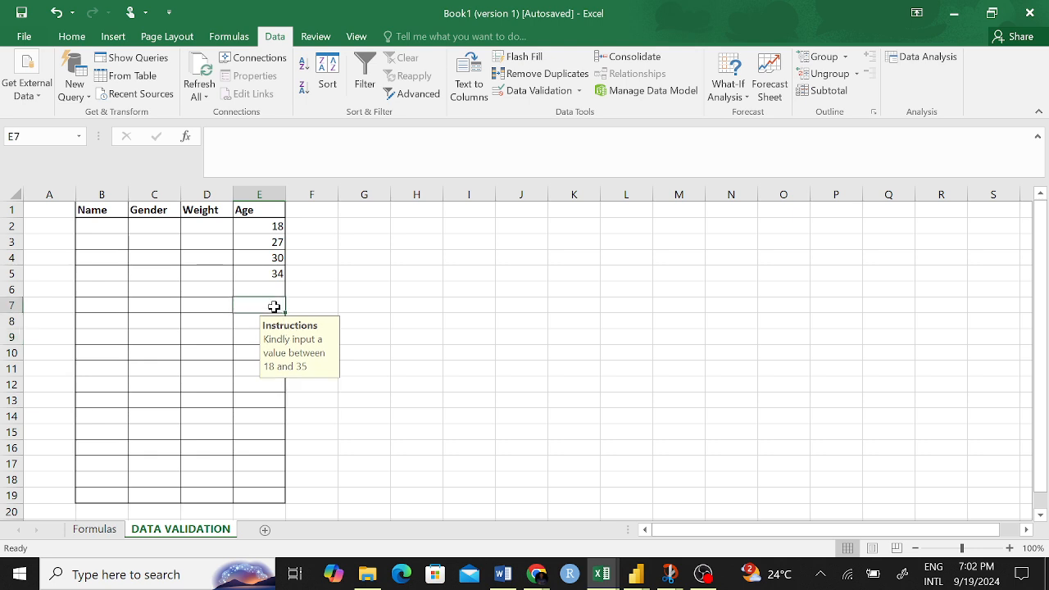
{"action": "left_click", "coordinate": [259, 432]}
{"action": "scroll", "coordinate": [279, 398], "scroll_direction": "down", "scroll_amount": 20}
{"action": "left_click", "coordinate": [261, 476]}
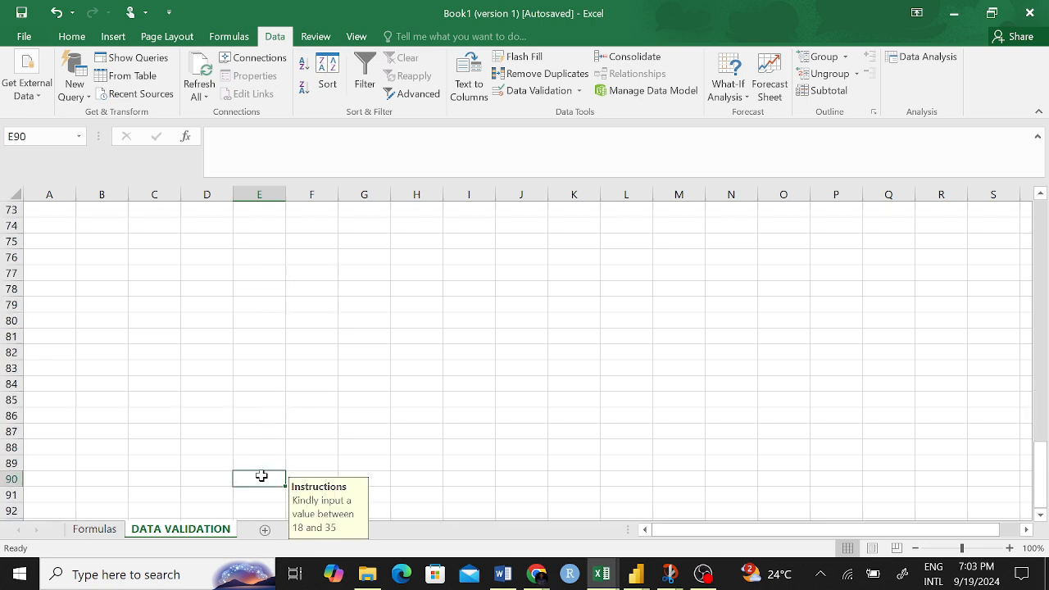
{"action": "left_click", "coordinate": [207, 485]}
{"action": "left_click", "coordinate": [257, 480]}
{"action": "left_click", "coordinate": [218, 472]}
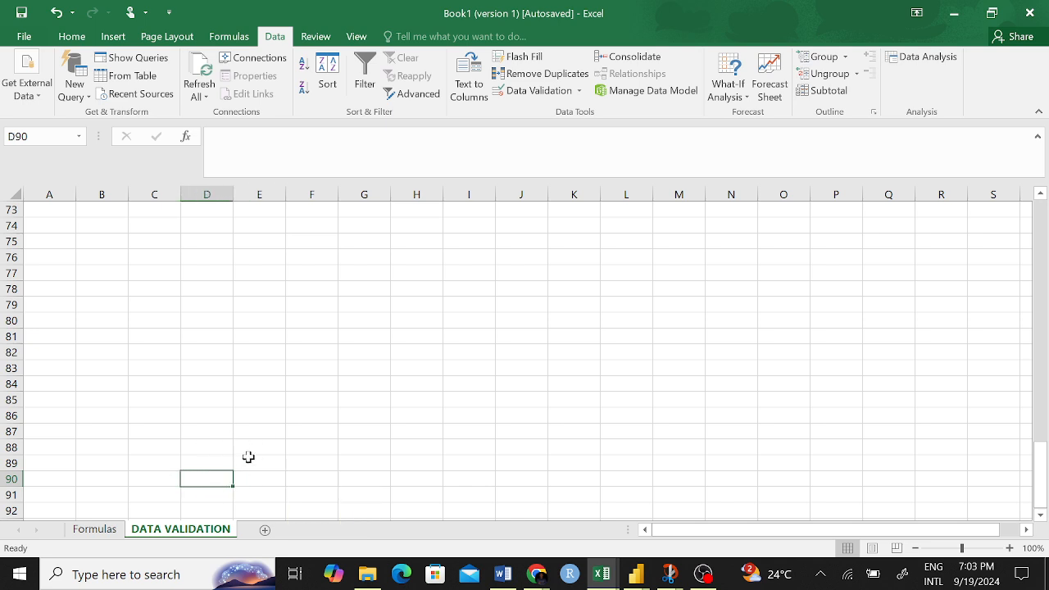
{"action": "left_click", "coordinate": [279, 475]}
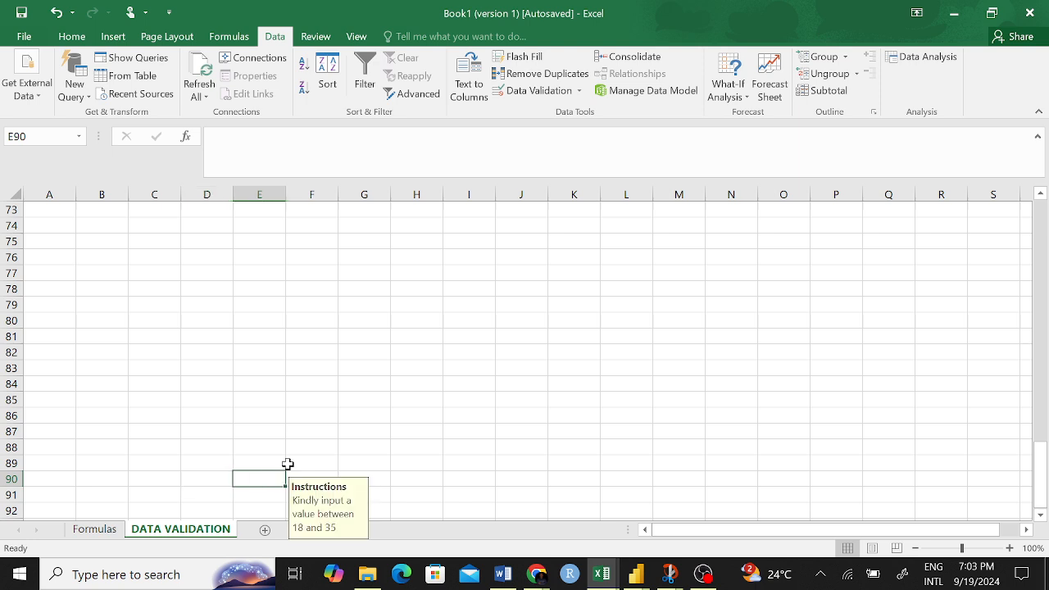
{"action": "scroll", "coordinate": [304, 434], "scroll_direction": "up", "scroll_amount": 20}
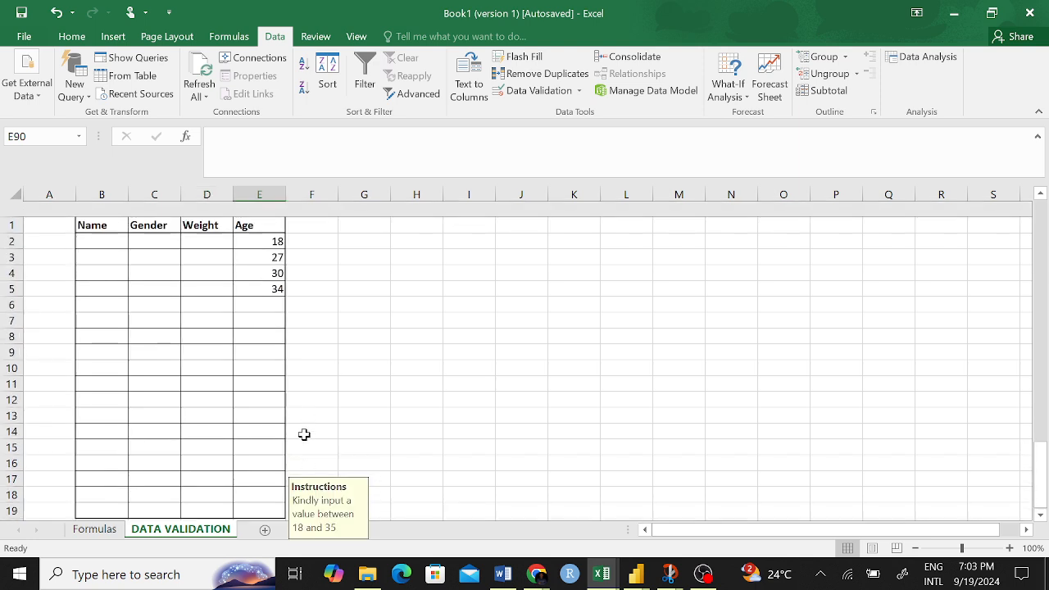
- Try to enter the out-of-range age 36 in cell E6, and cancel the entry
{"action": "left_click", "coordinate": [272, 287]}
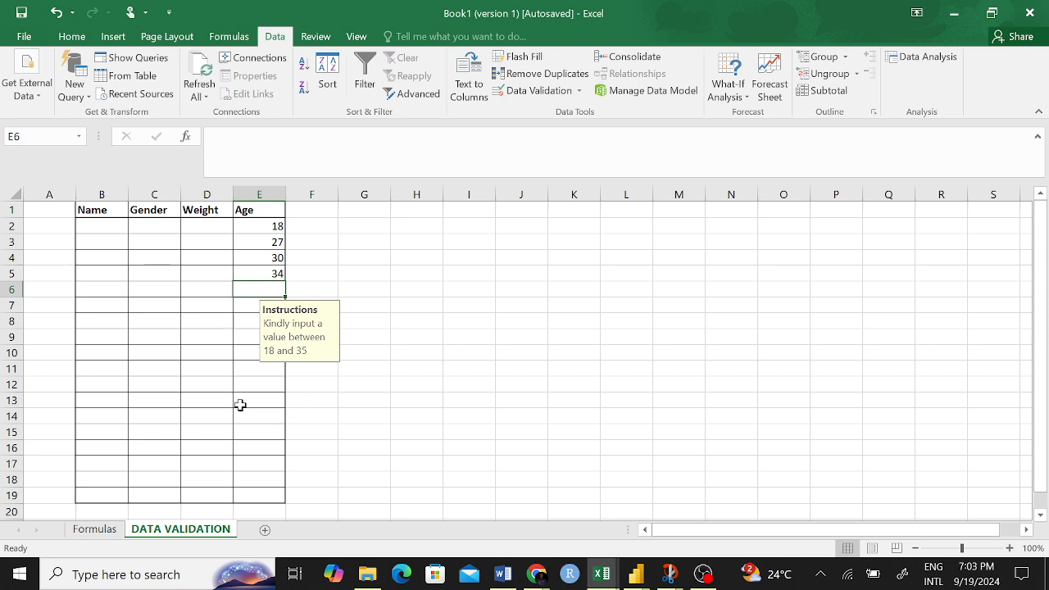
{"action": "type", "text": "3"}
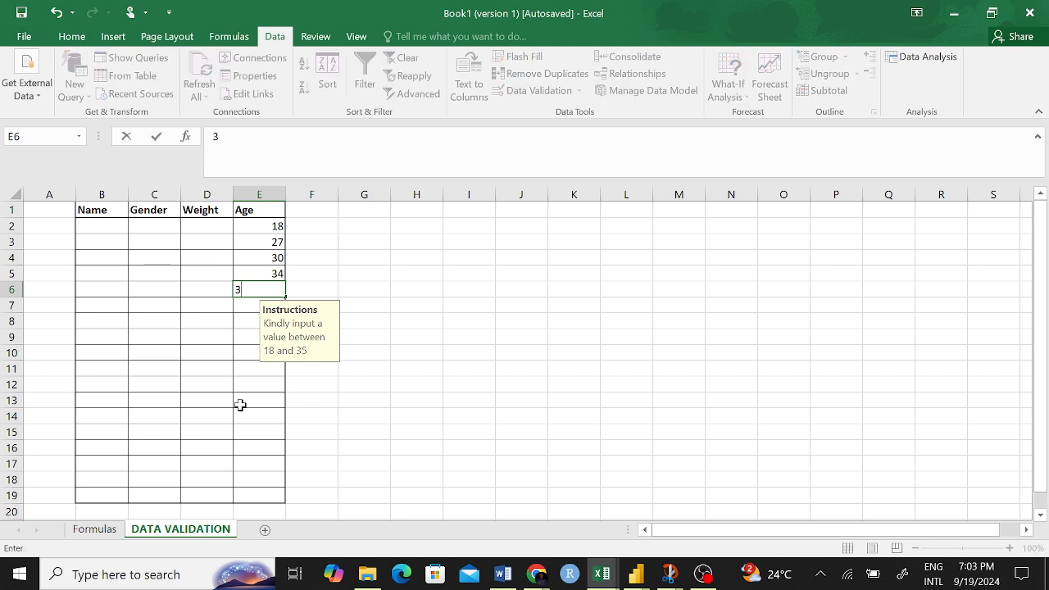
{"action": "type", "text": "6"}
{"action": "key", "text": "Return"}
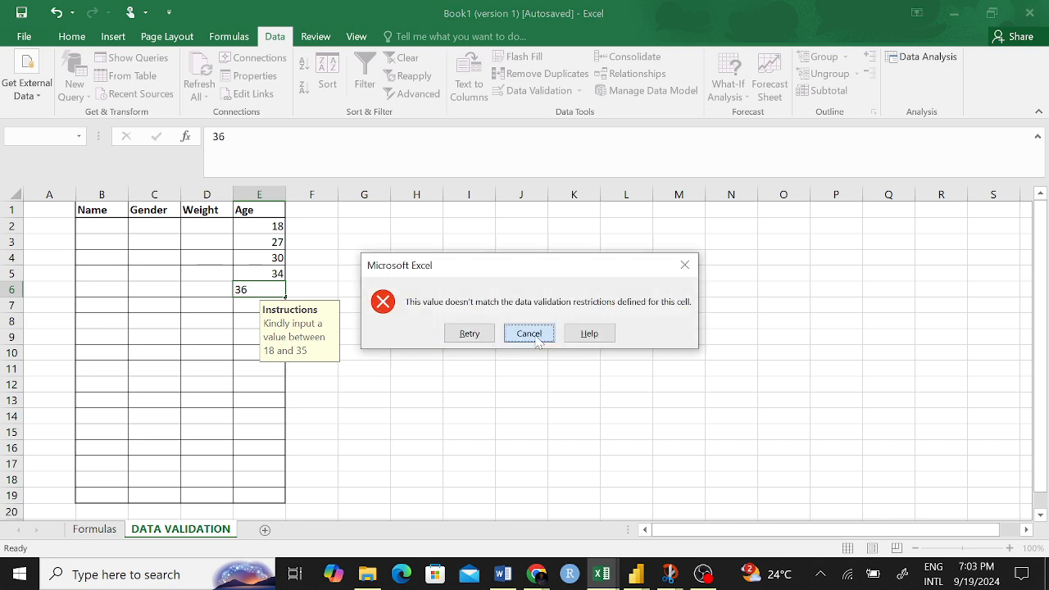
{"action": "left_click", "coordinate": [529, 333]}
{"action": "left_click", "coordinate": [382, 305]}
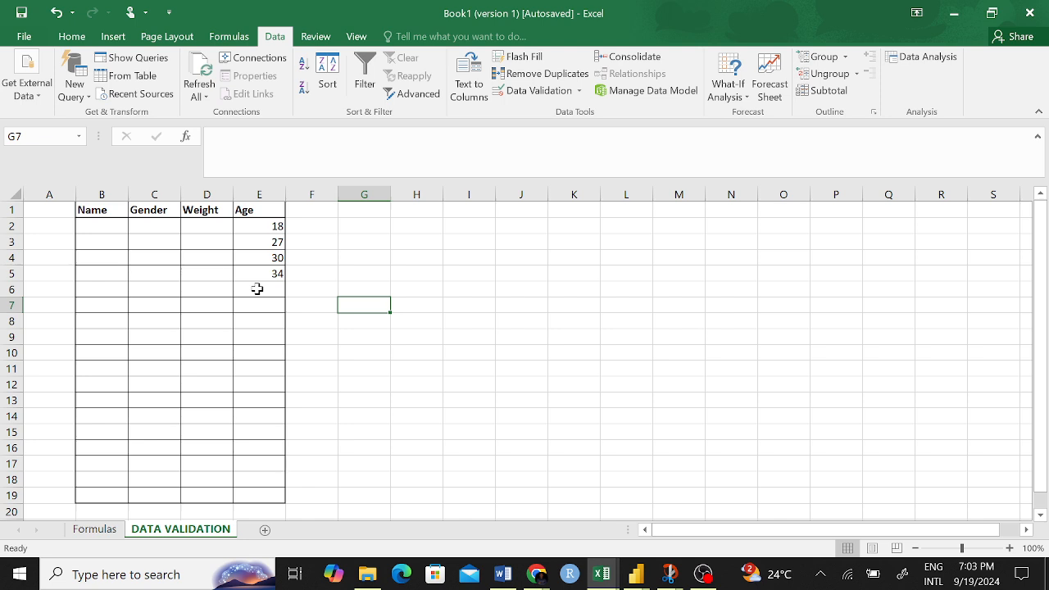
- Clear all data validation settings, including the input message, for the entire Age column E
{"action": "left_click", "coordinate": [276, 194]}
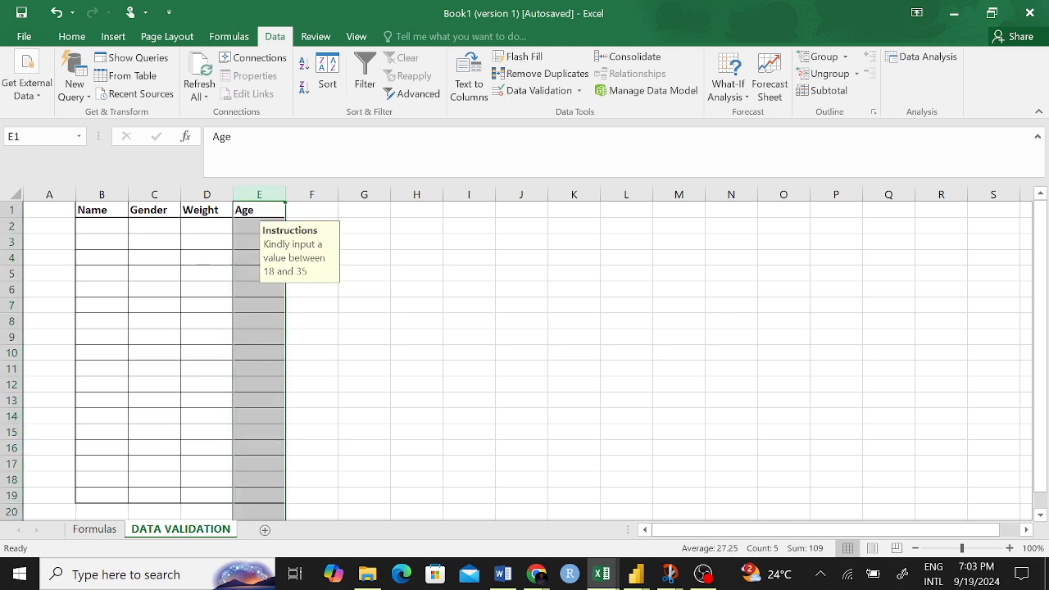
{"action": "left_click", "coordinate": [536, 90]}
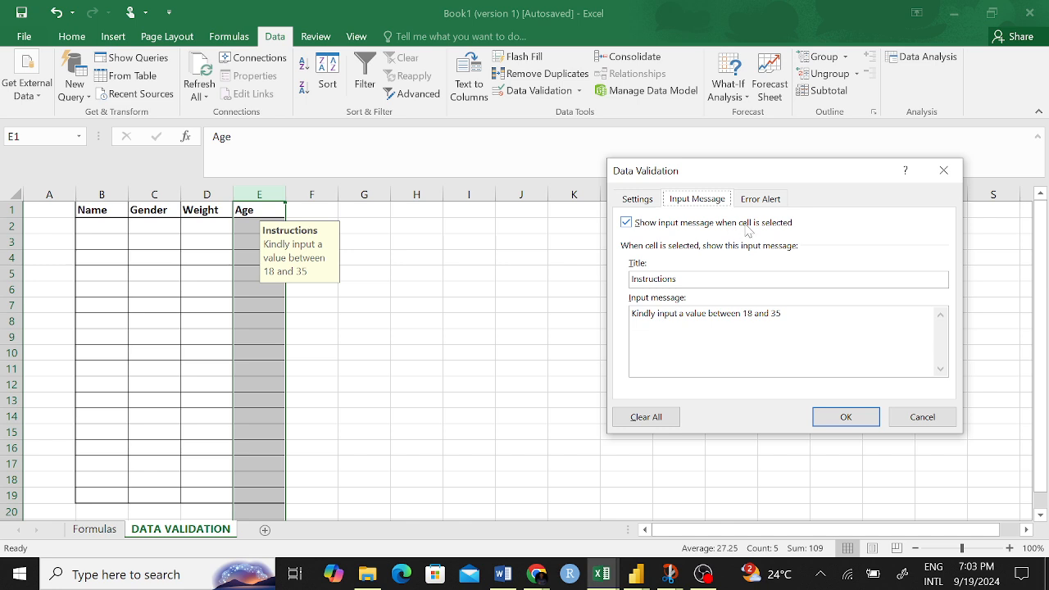
{"action": "left_click", "coordinate": [647, 226]}
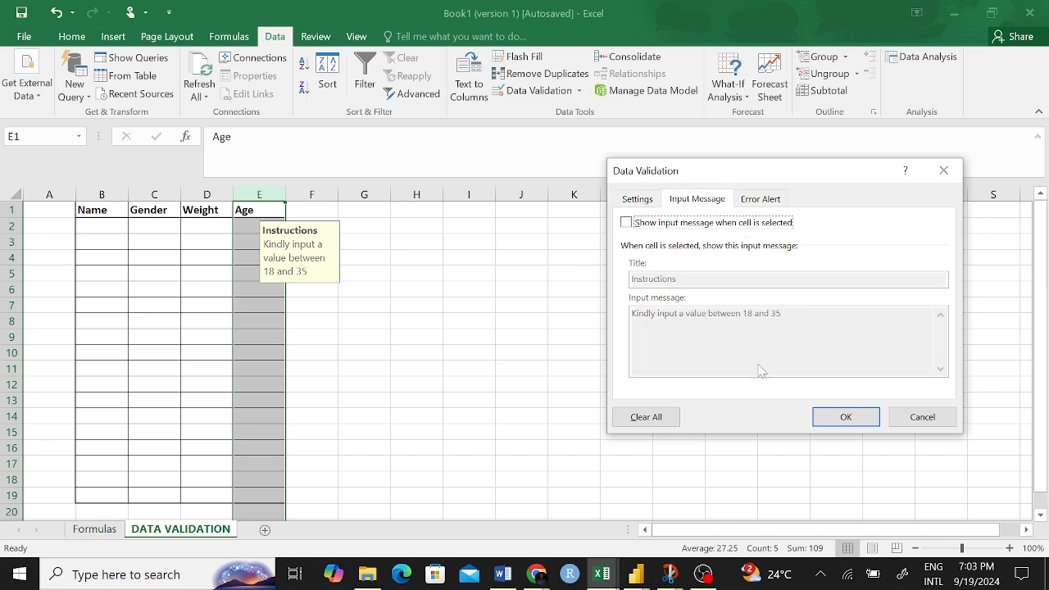
{"action": "left_click", "coordinate": [627, 224]}
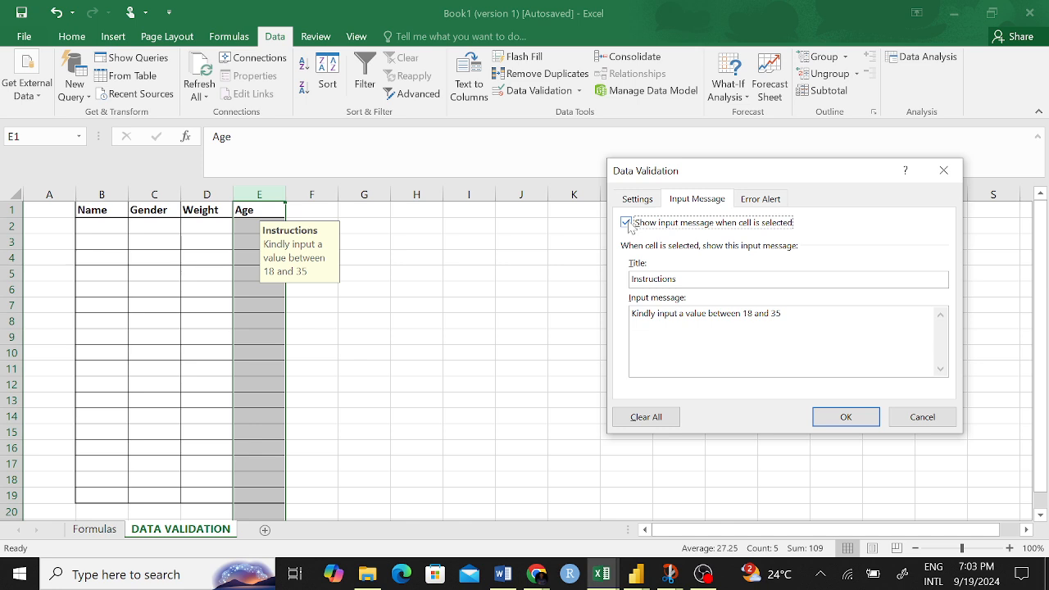
{"action": "left_click", "coordinate": [644, 417]}
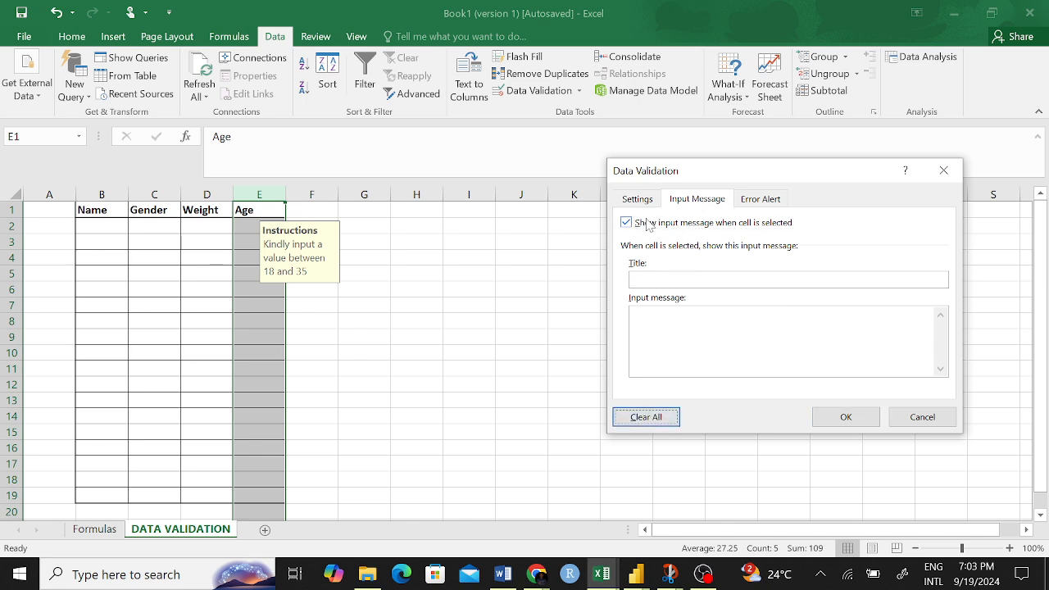
- Try the Warning and Information styles for the Age column's error alert, and return the style to Stop
{"action": "left_click", "coordinate": [757, 201]}
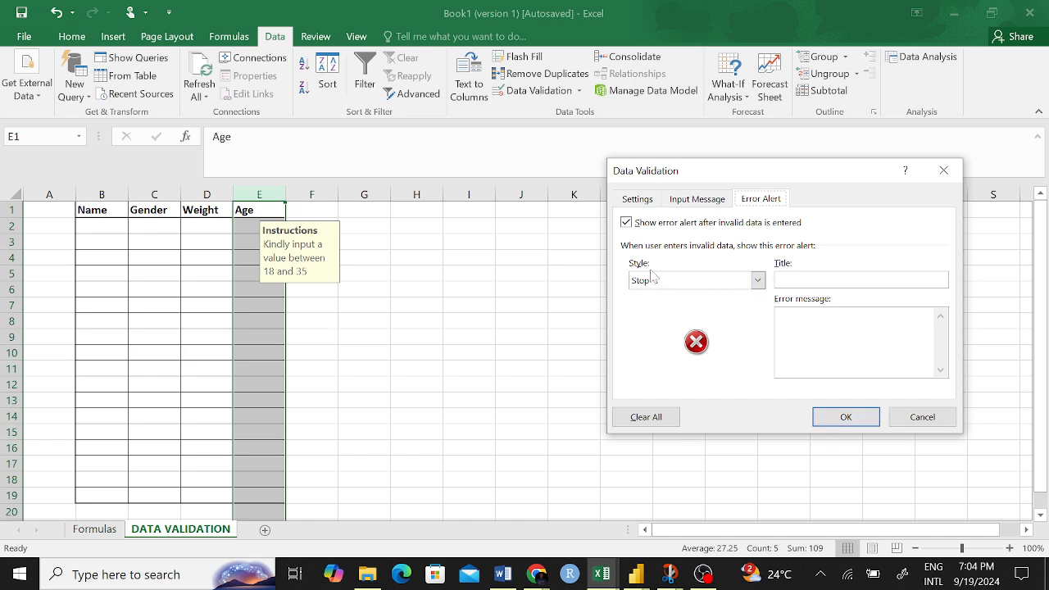
{"action": "left_click", "coordinate": [760, 282]}
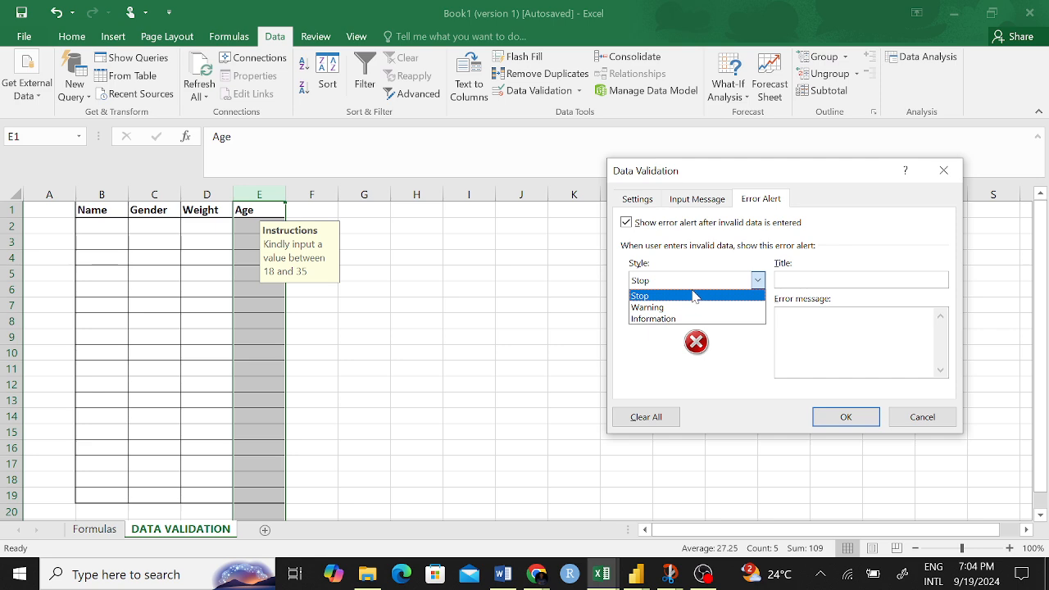
{"action": "left_click", "coordinate": [654, 307]}
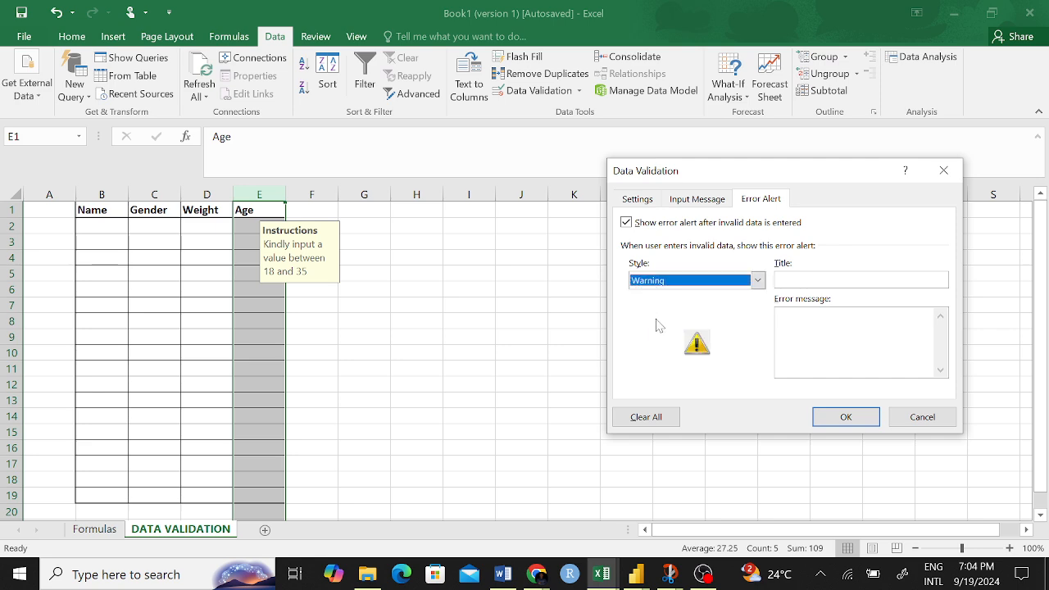
{"action": "left_click", "coordinate": [758, 281]}
{"action": "left_click", "coordinate": [675, 321]}
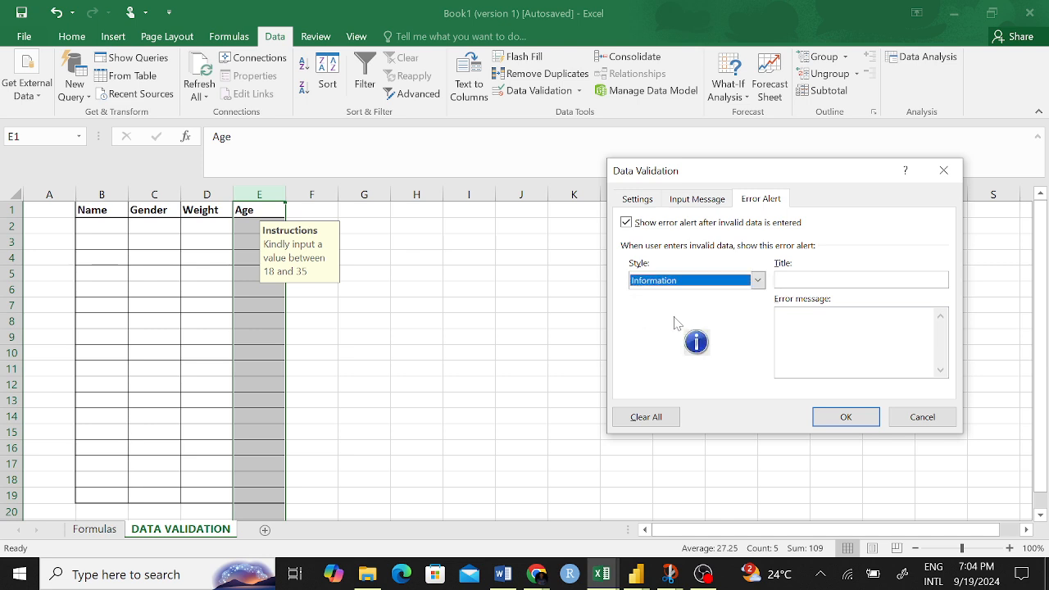
{"action": "left_click", "coordinate": [757, 281]}
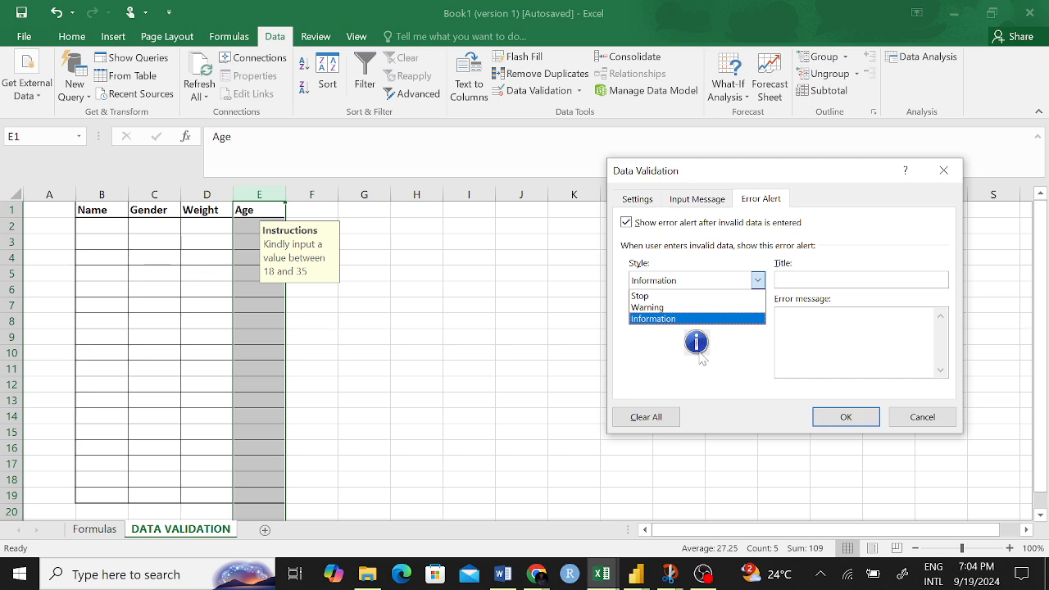
{"action": "left_click", "coordinate": [670, 307]}
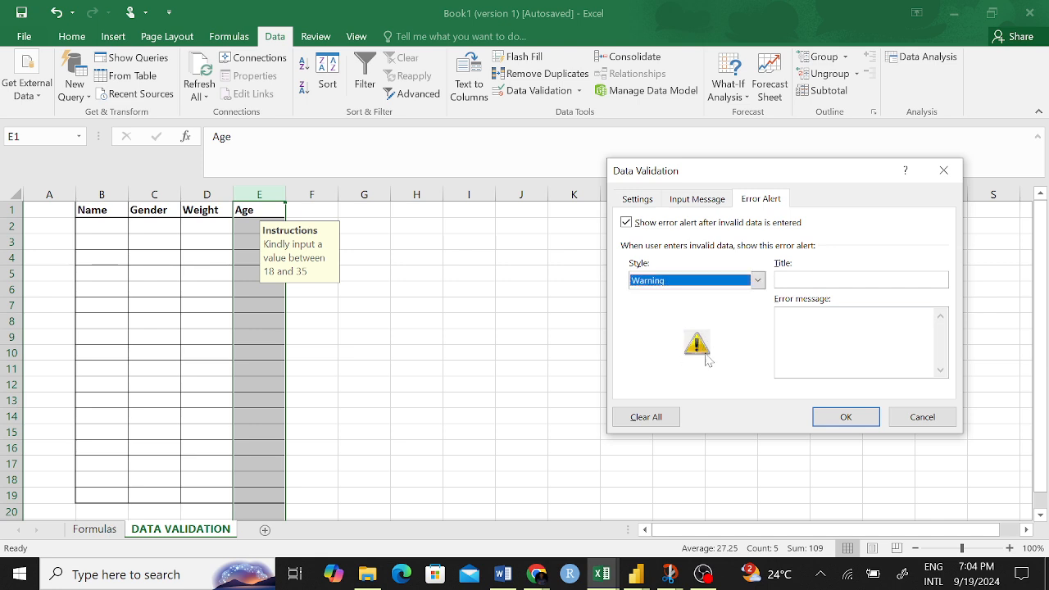
{"action": "left_click", "coordinate": [757, 281]}
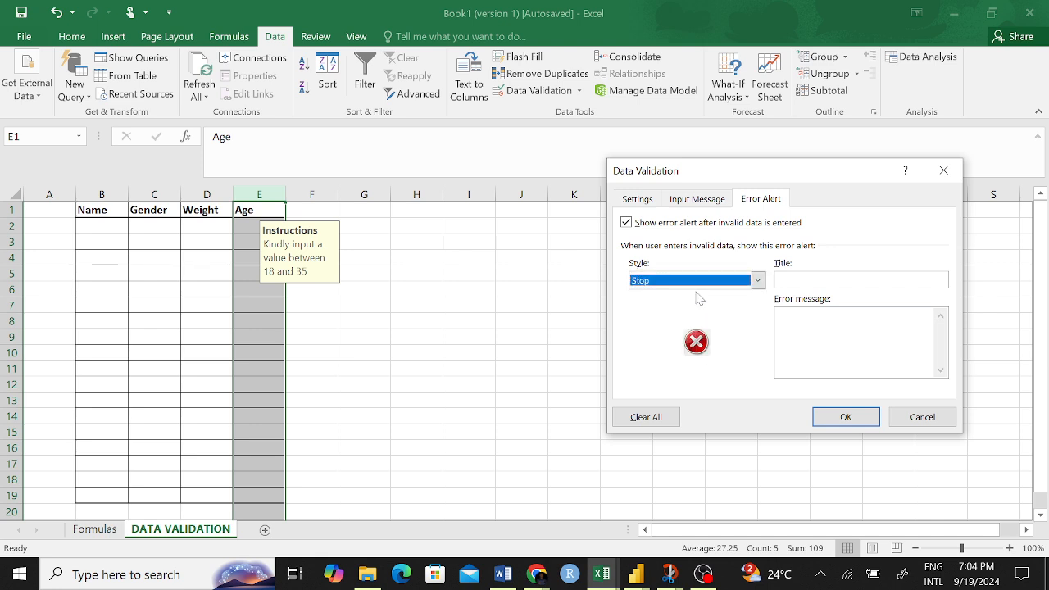
{"action": "left_click", "coordinate": [698, 297]}
- Give the error alert the title "Error" and the message "Whatever you are doing is not making sense to me my friend", and apply it
{"action": "left_click", "coordinate": [788, 280]}
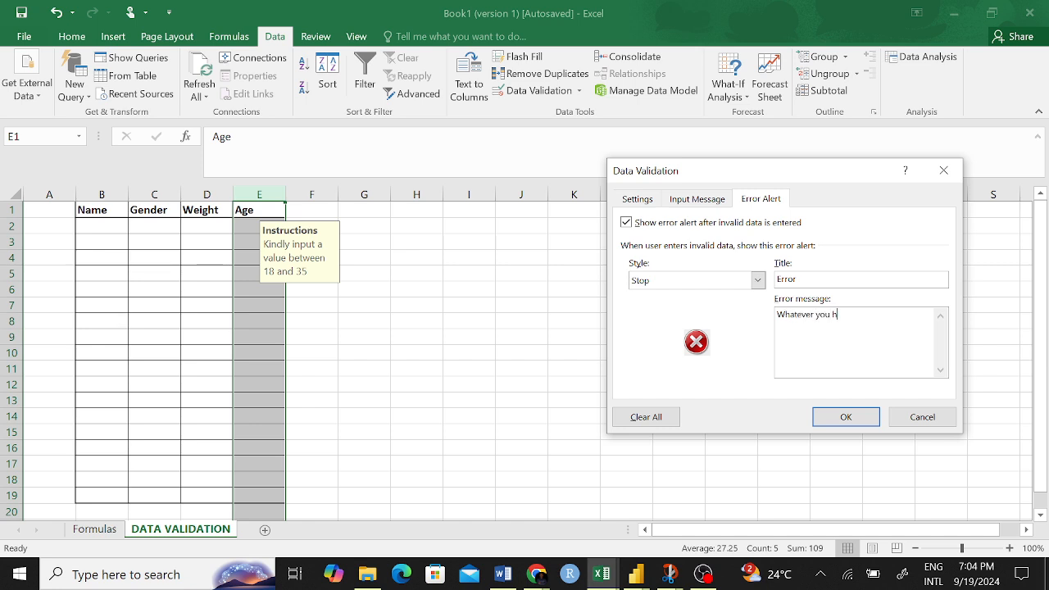
{"action": "type", "text": "re doing is noriend"}
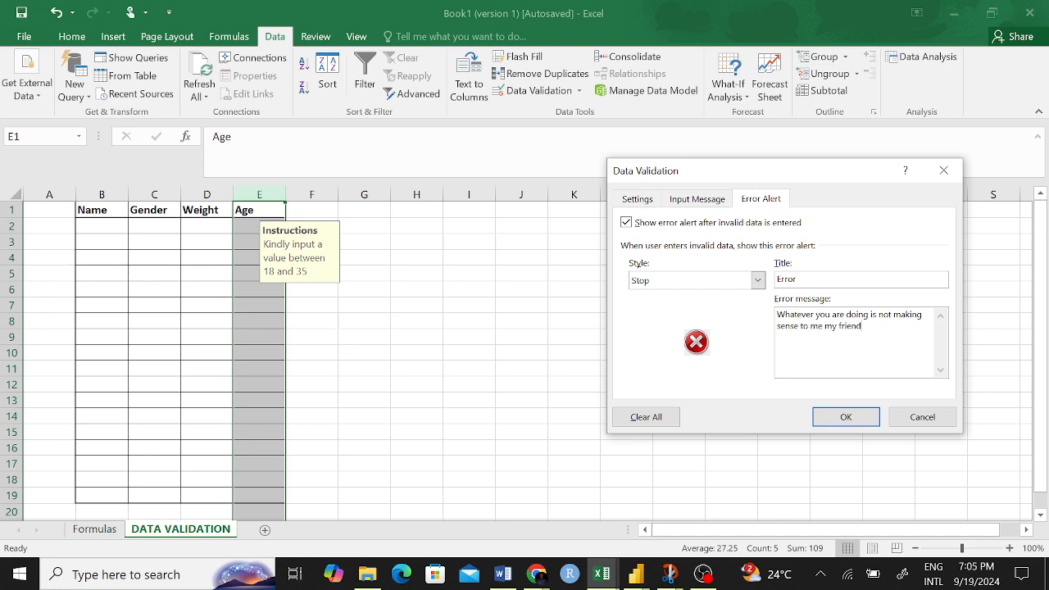
{"action": "left_click", "coordinate": [846, 418]}
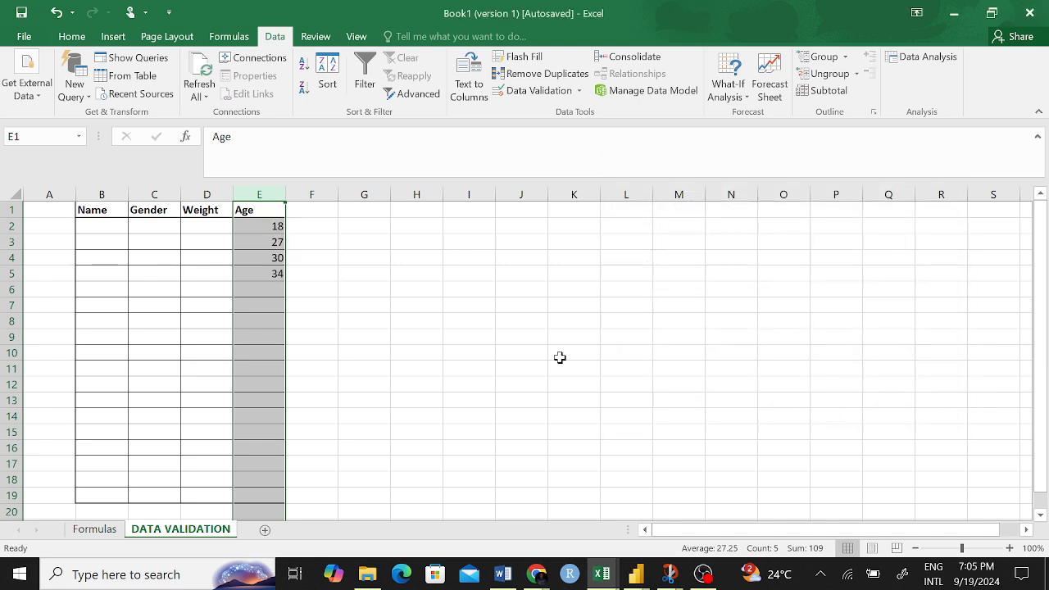
{"action": "left_click", "coordinate": [412, 335]}
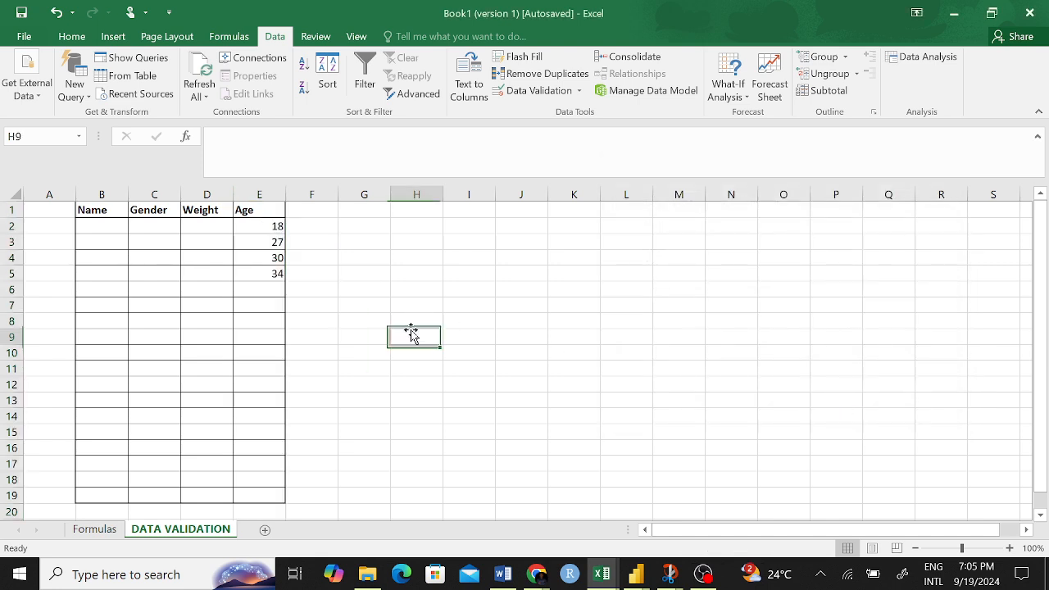
- Enter the out-of-range age 78 in cell E8 to test the Age column's validation
{"action": "left_click", "coordinate": [268, 321]}
{"action": "type", "text": "78"}
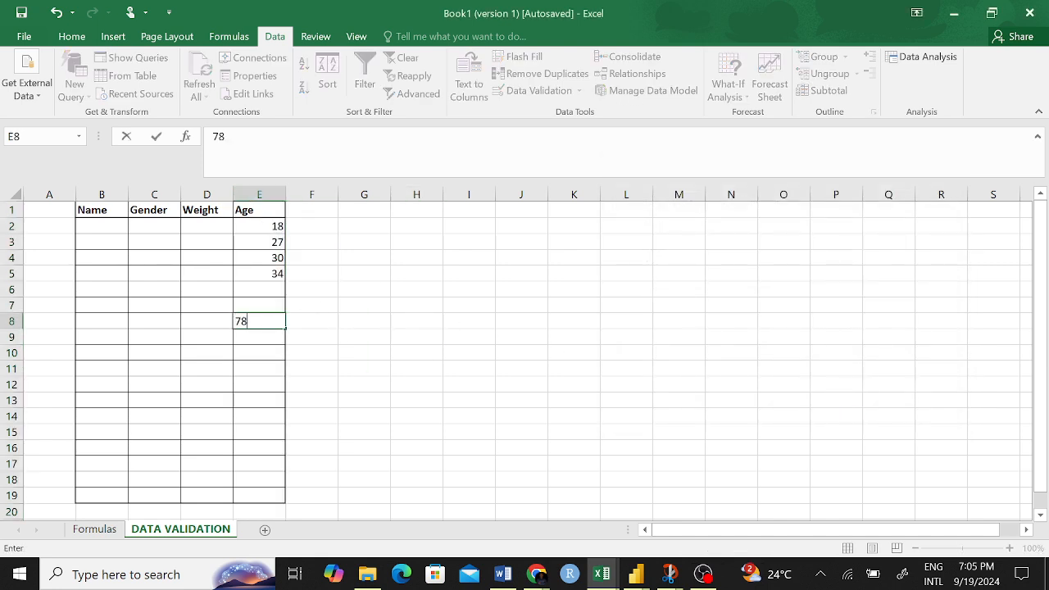
{"action": "key", "text": "Return"}
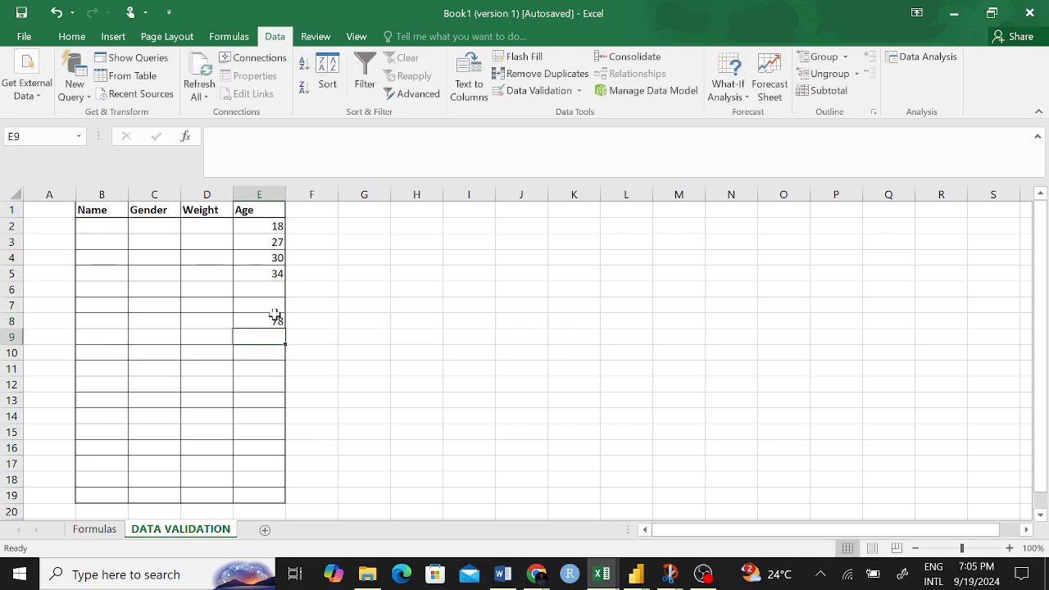
{"action": "left_click", "coordinate": [271, 320]}
{"action": "left_click", "coordinate": [270, 193]}
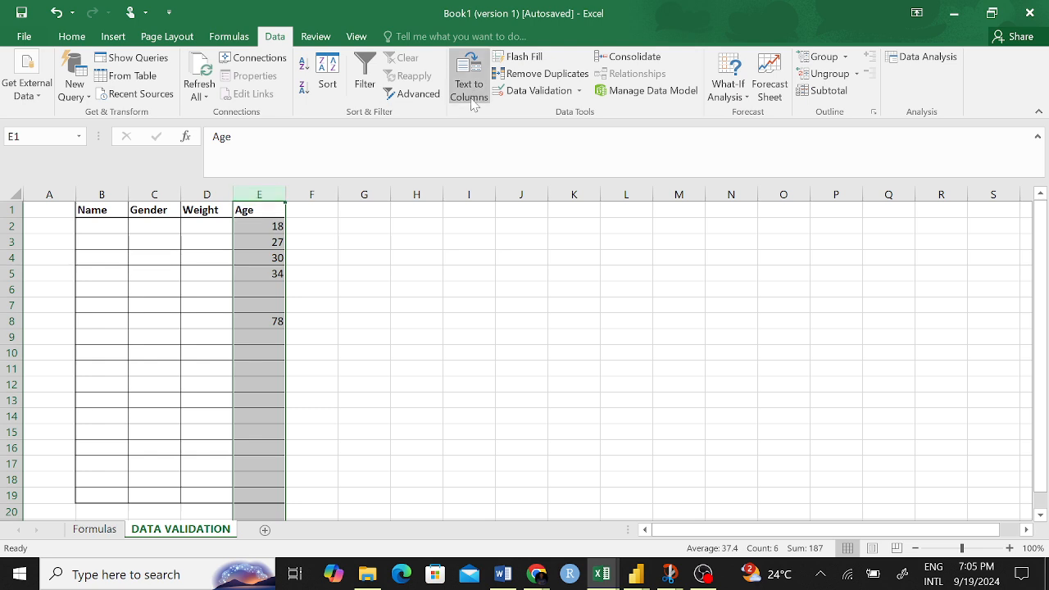
- Enter the age 18 in cell E6 of the Age column
{"action": "left_click", "coordinate": [274, 298]}
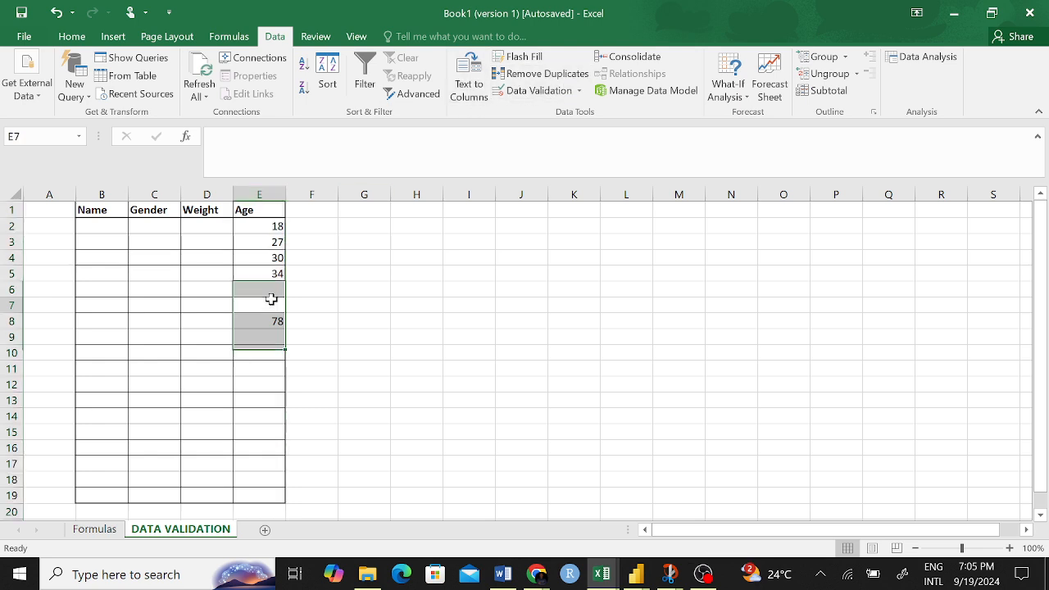
{"action": "left_click", "coordinate": [273, 284]}
{"action": "left_click", "coordinate": [261, 292]}
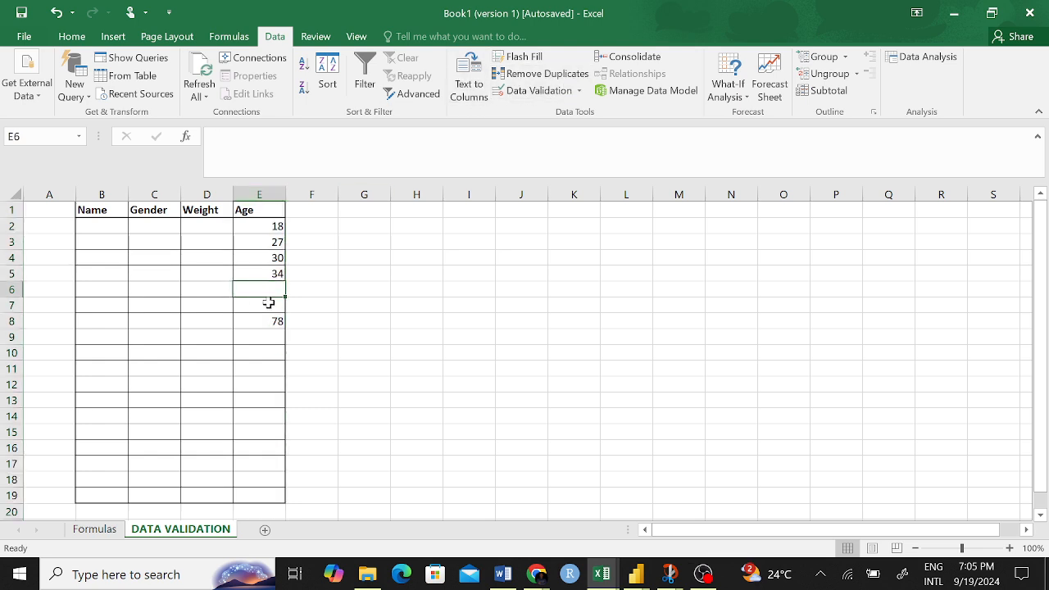
{"action": "type", "text": "18"}
{"action": "key", "text": "Return"}
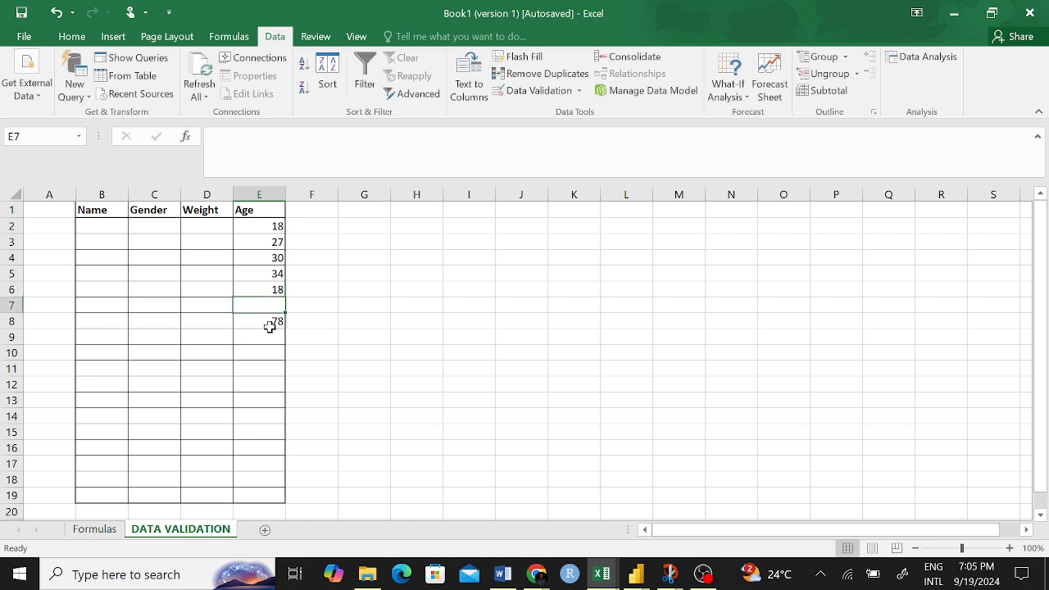
- Enter the out-of-range age 56 in cell E7, and clear the test ages from cells E7 and E8
{"action": "type", "text": "56"}
{"action": "key", "text": "Return"}
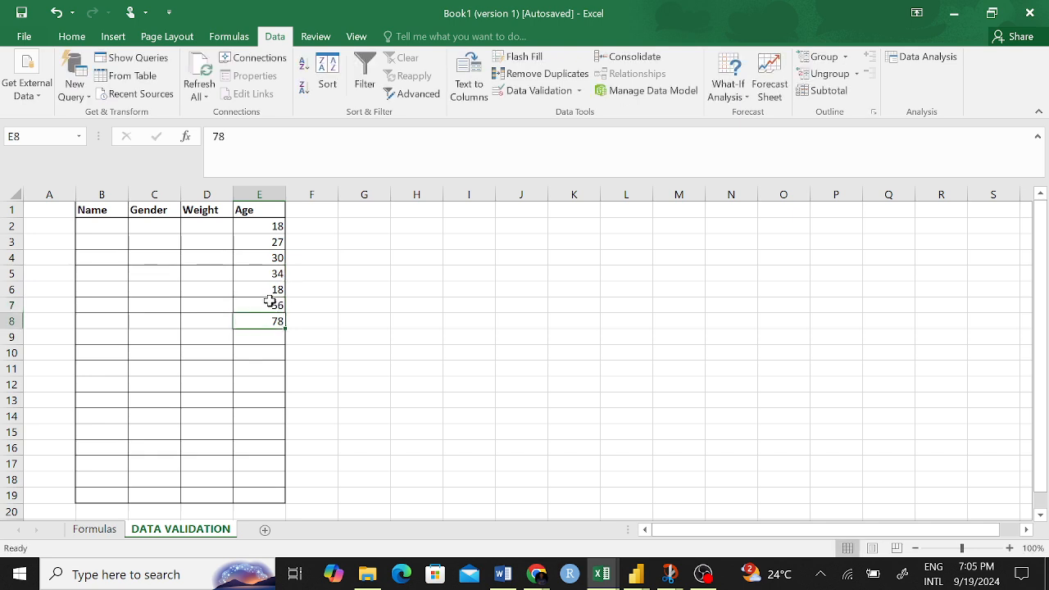
{"action": "left_click", "coordinate": [271, 305]}
{"action": "key", "text": "BackSpace"}
{"action": "key", "text": "Return"}
{"action": "key", "text": "BackSpace"}
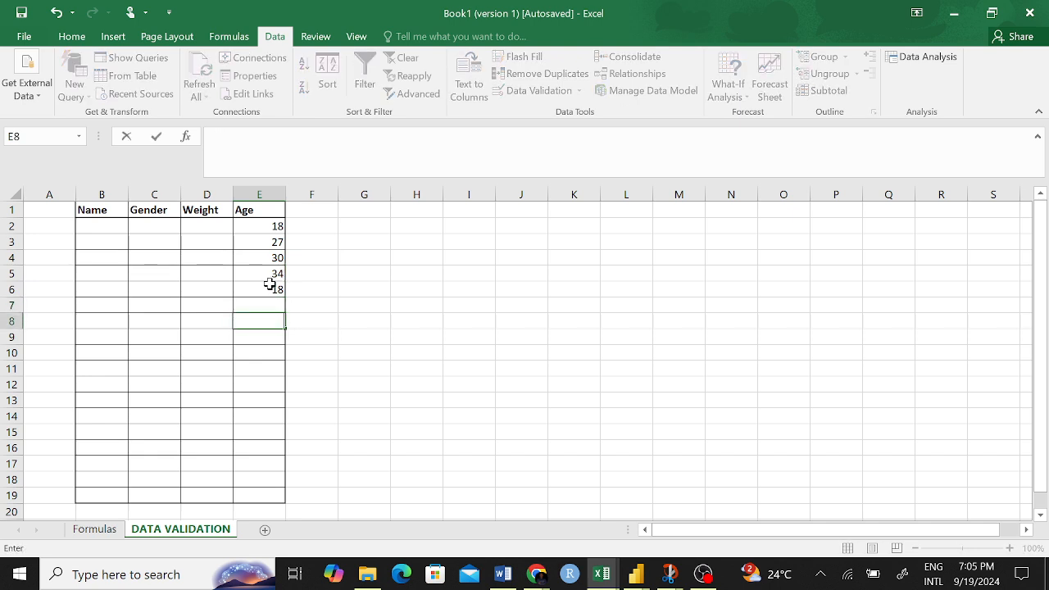
- Restrict the entire Age column E to whole numbers between 18 and 35, keeping its existing error alert
{"action": "left_click", "coordinate": [272, 195]}
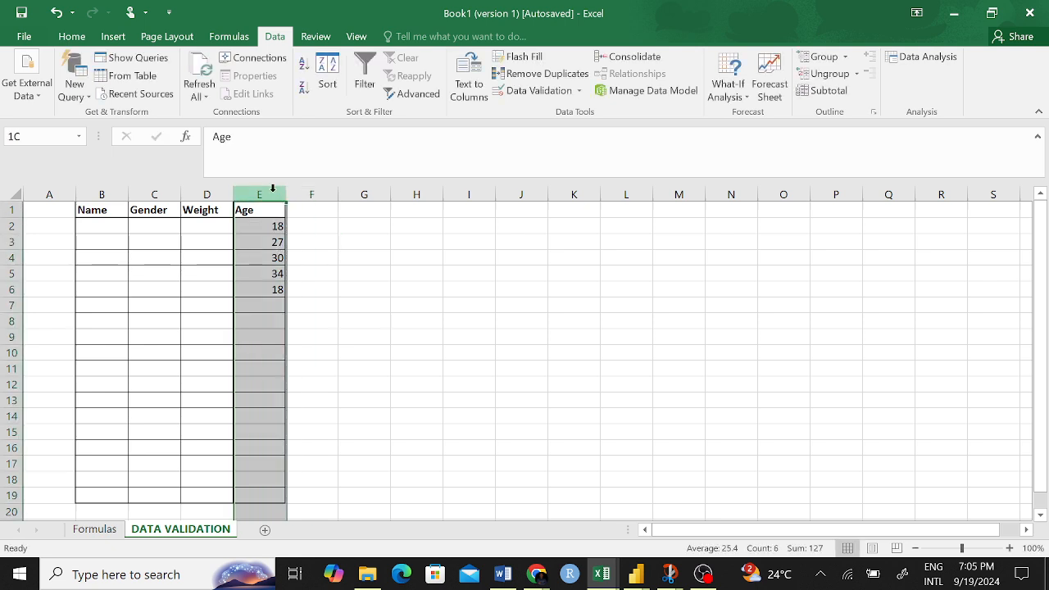
{"action": "left_click", "coordinate": [539, 73]}
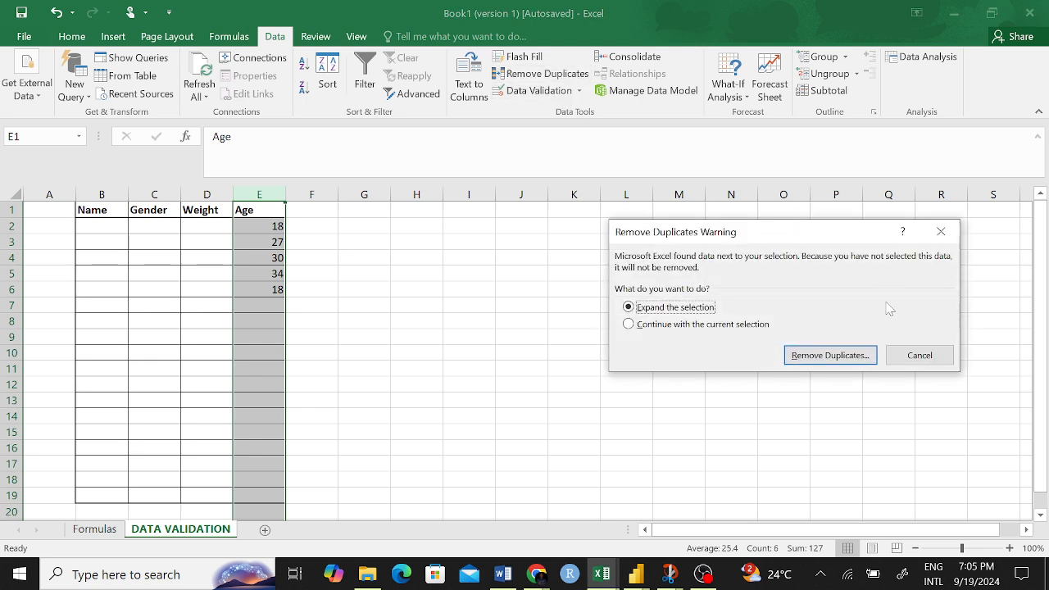
{"action": "left_click", "coordinate": [920, 355]}
{"action": "left_click", "coordinate": [565, 92]}
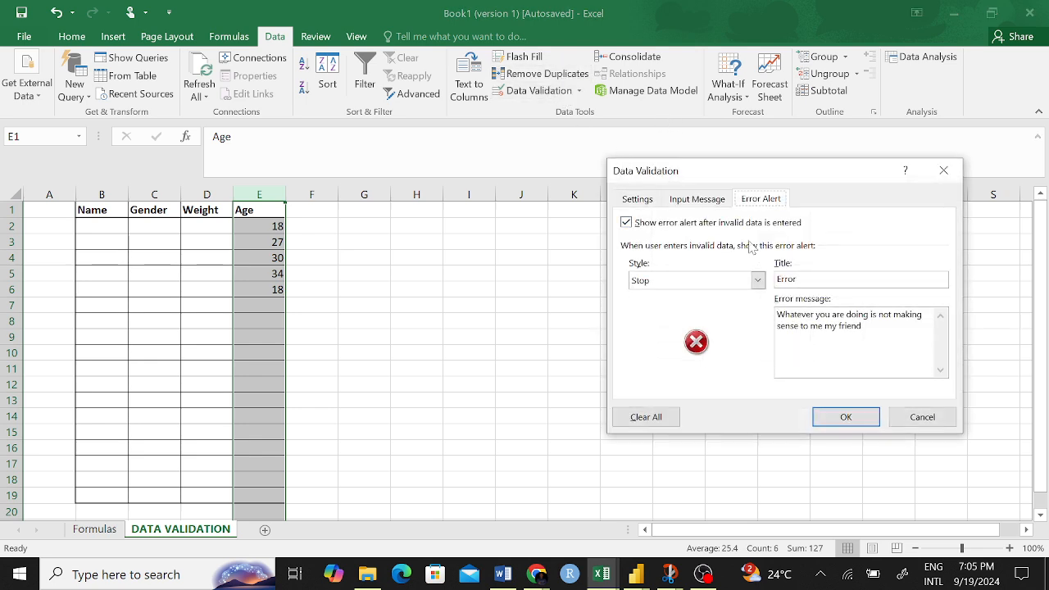
{"action": "left_click", "coordinate": [649, 204]}
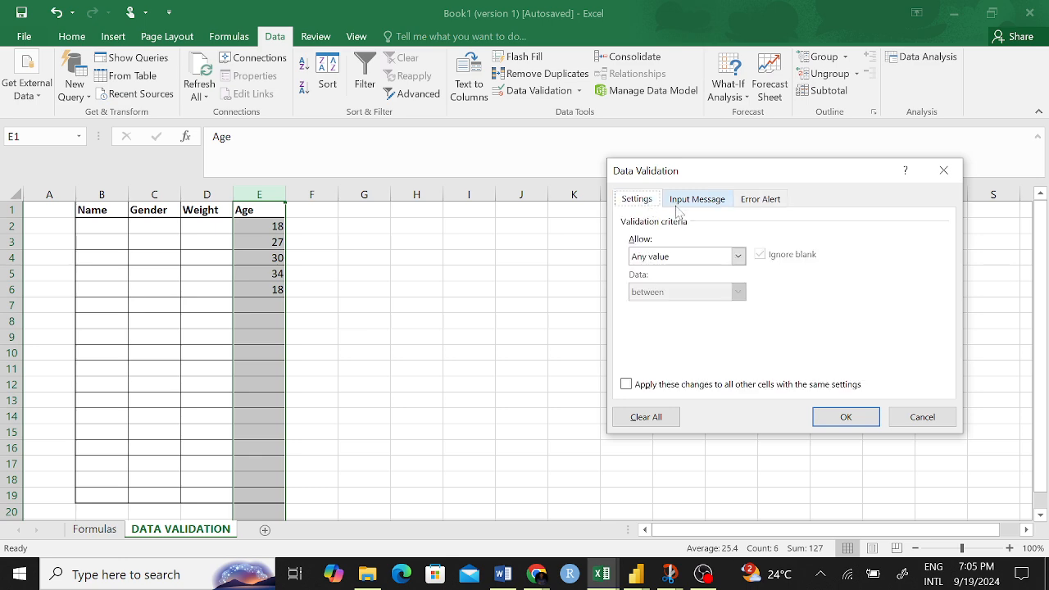
{"action": "left_click", "coordinate": [726, 258]}
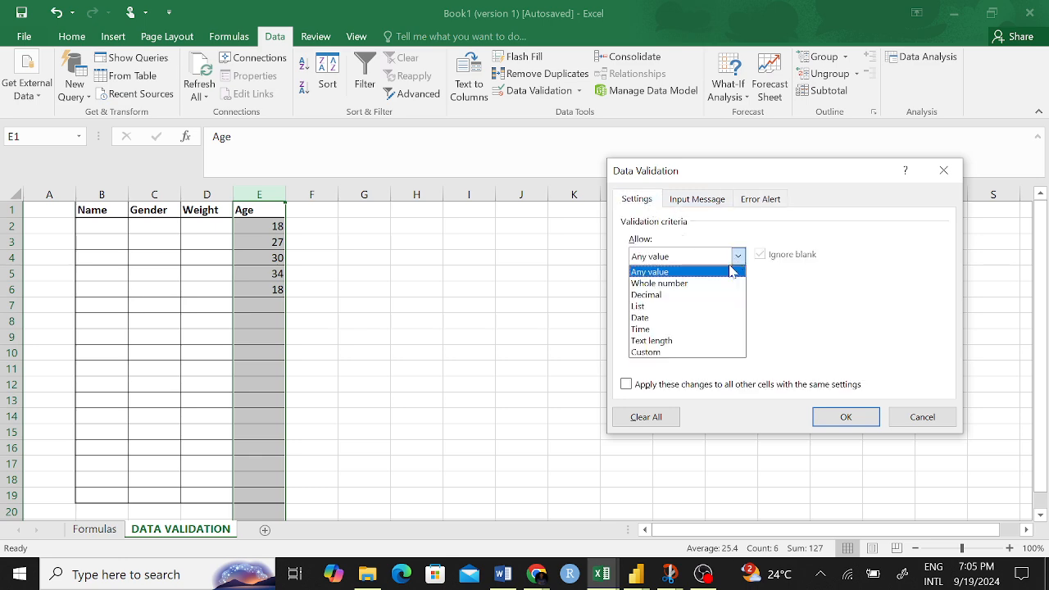
{"action": "left_click", "coordinate": [674, 282]}
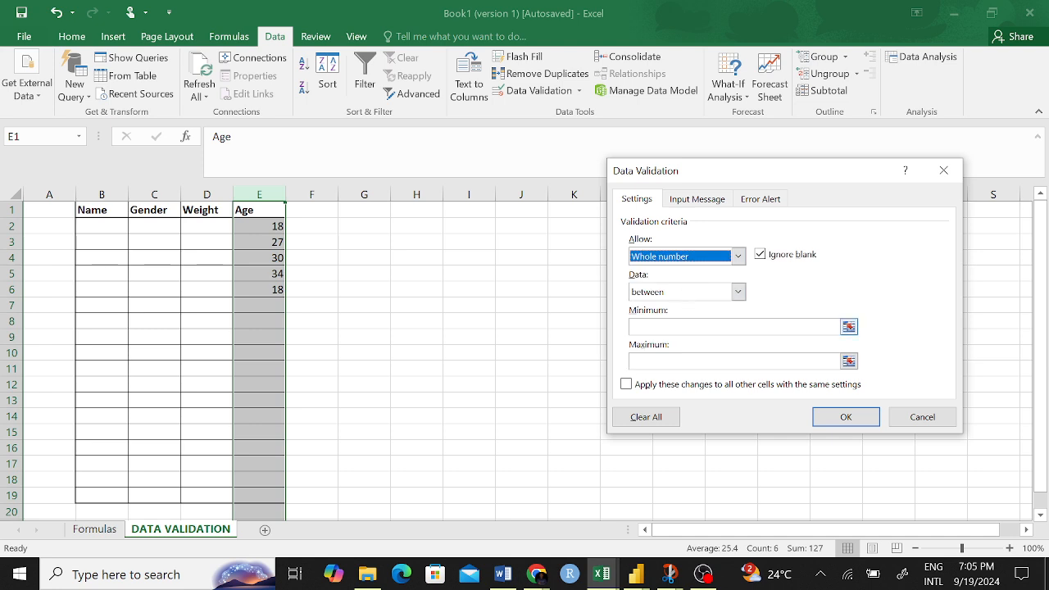
{"action": "left_click", "coordinate": [731, 327]}
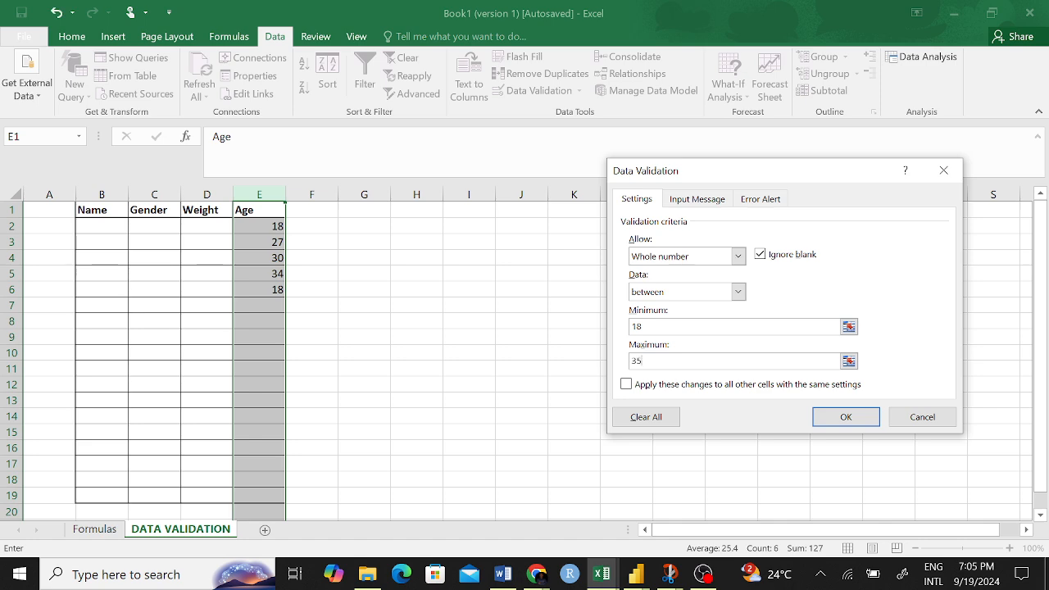
{"action": "left_click", "coordinate": [719, 199]}
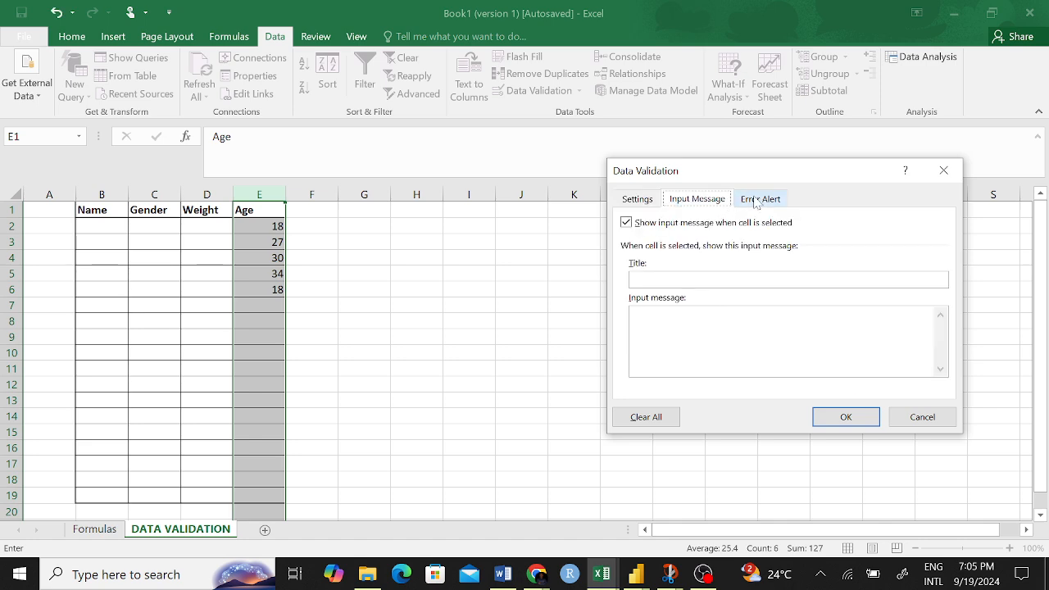
{"action": "left_click", "coordinate": [753, 199]}
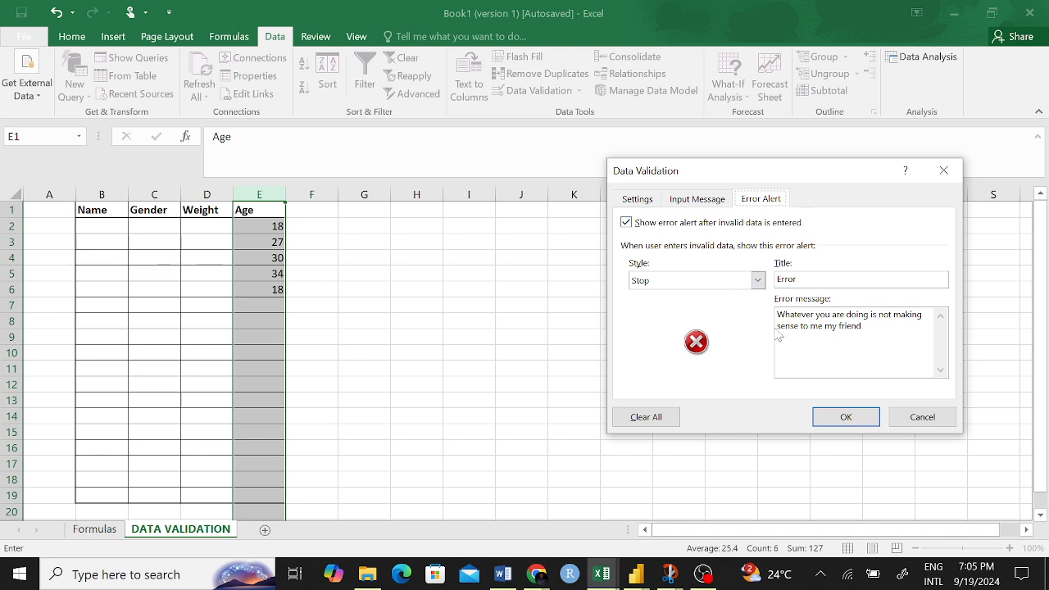
{"action": "left_click", "coordinate": [853, 417]}
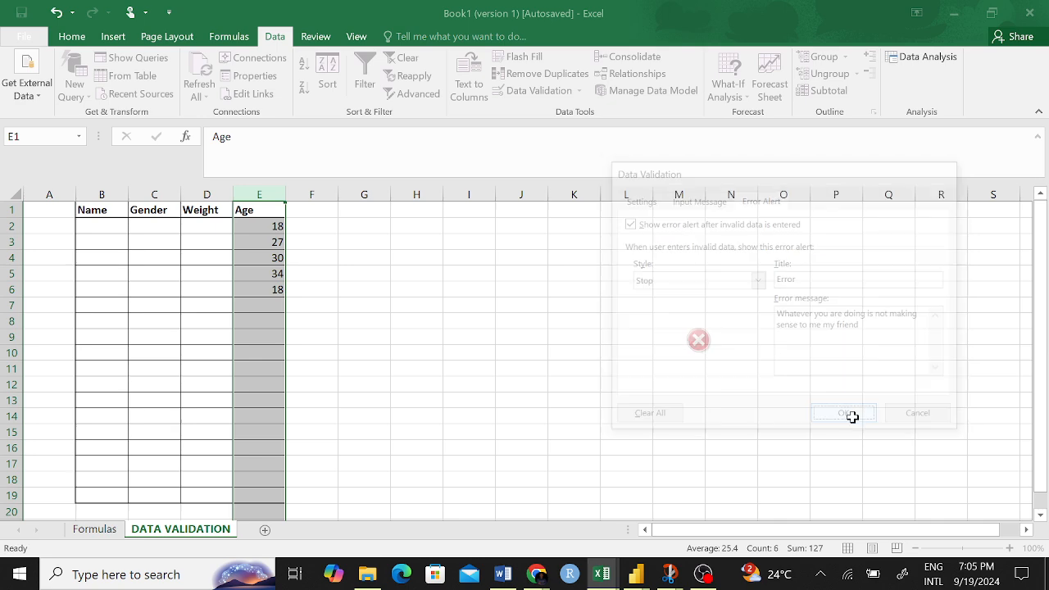
- Try to enter the out-of-range age 78 in cell E7, and clear the entry on retry
{"action": "left_click", "coordinate": [364, 320]}
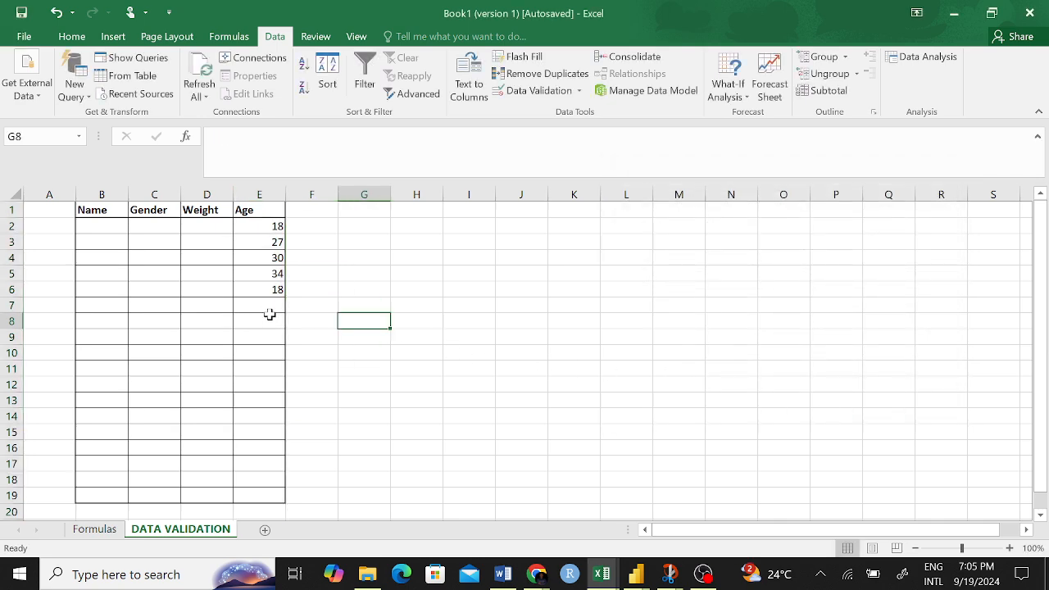
{"action": "left_click", "coordinate": [265, 303]}
{"action": "type", "text": "78"}
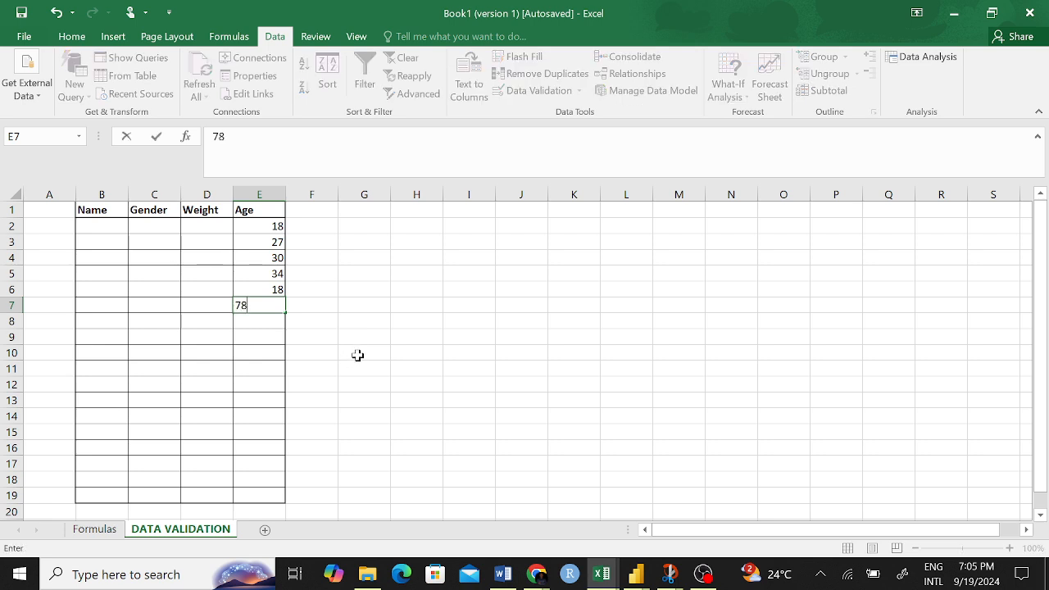
{"action": "key", "text": "Return"}
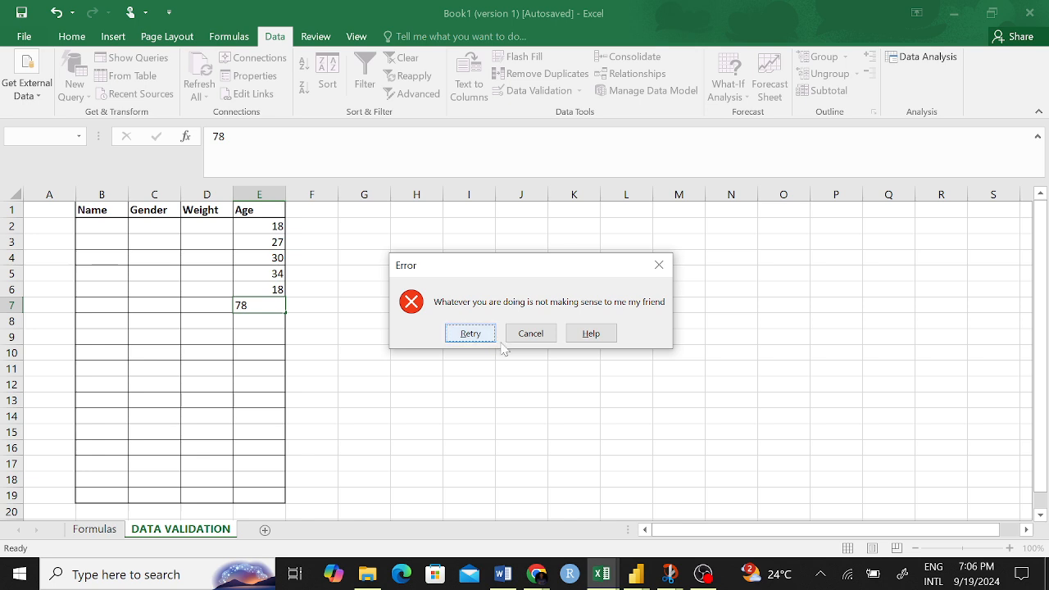
{"action": "left_click", "coordinate": [470, 333]}
{"action": "key", "text": "BackSpace"}
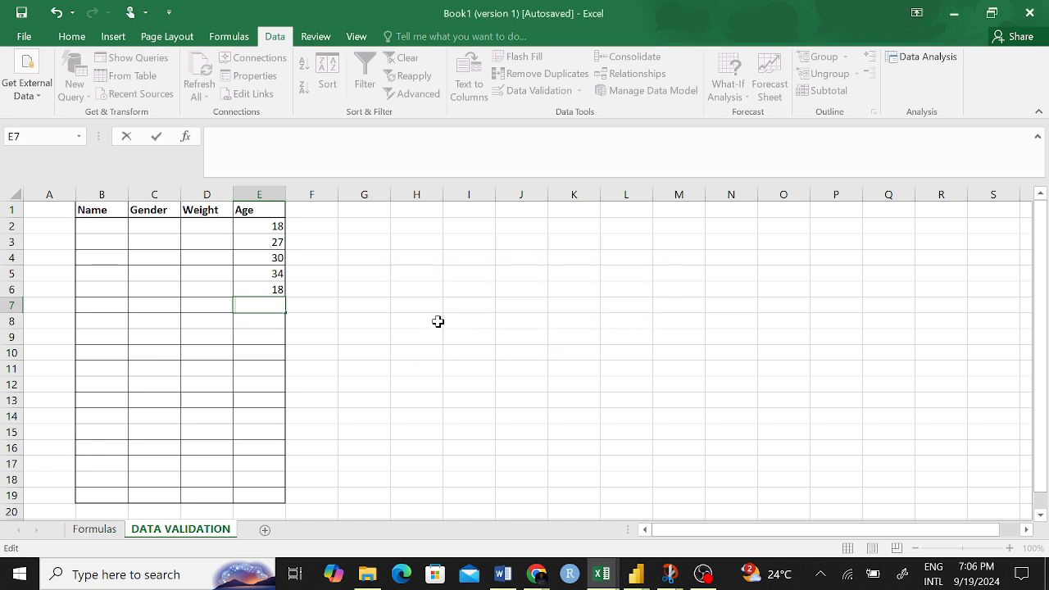
- Change the Age column's error alert title to "Stooooop" and its message to "Kindly check your value. It is not matching what I want."
{"action": "left_click", "coordinate": [260, 195]}
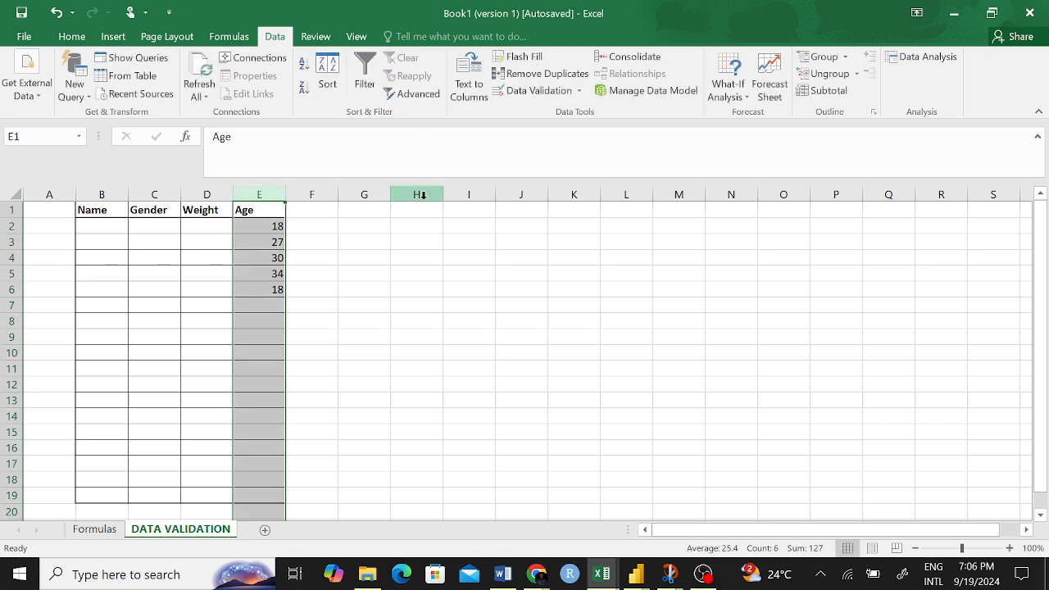
{"action": "left_click", "coordinate": [537, 90]}
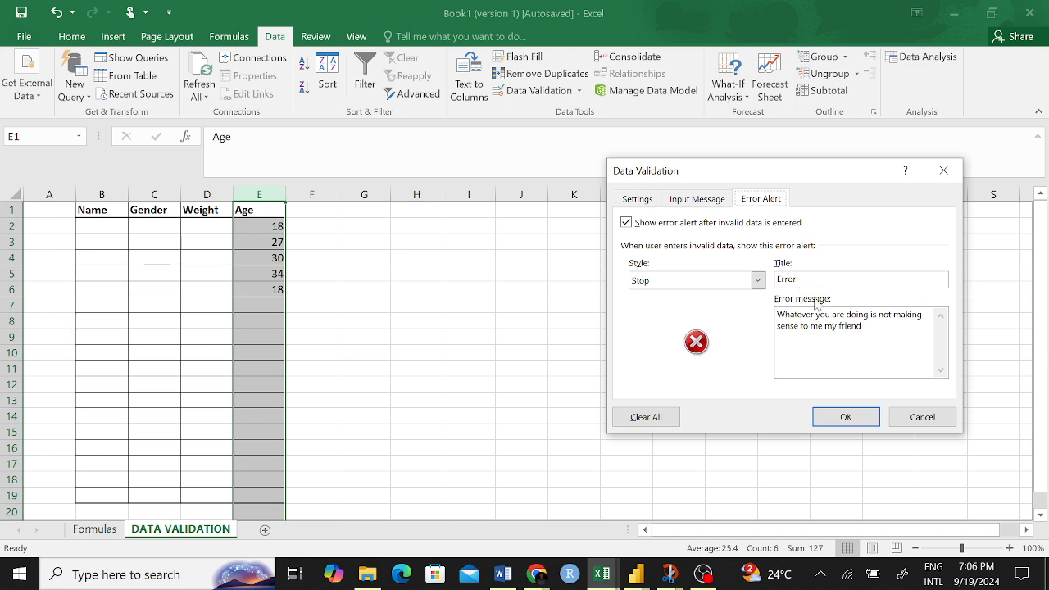
{"action": "left_click_drag", "start_coordinate": [806, 279], "coordinate": [776, 280]}
{"action": "type", "text": "Stooooop"}
{"action": "left_click_drag", "start_coordinate": [861, 326], "coordinate": [775, 314]}
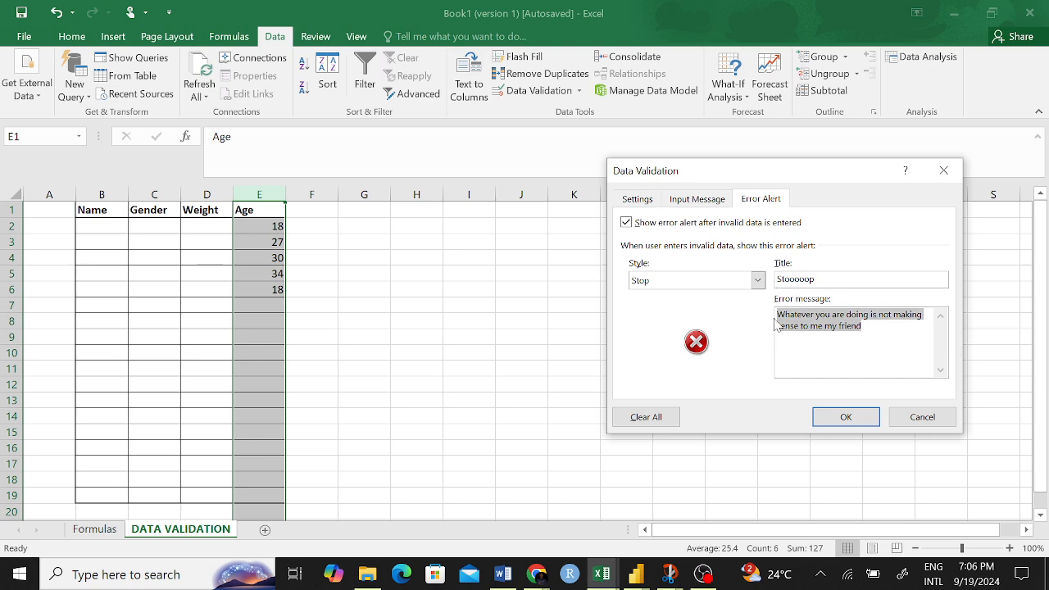
{"action": "type", "text": "K"}
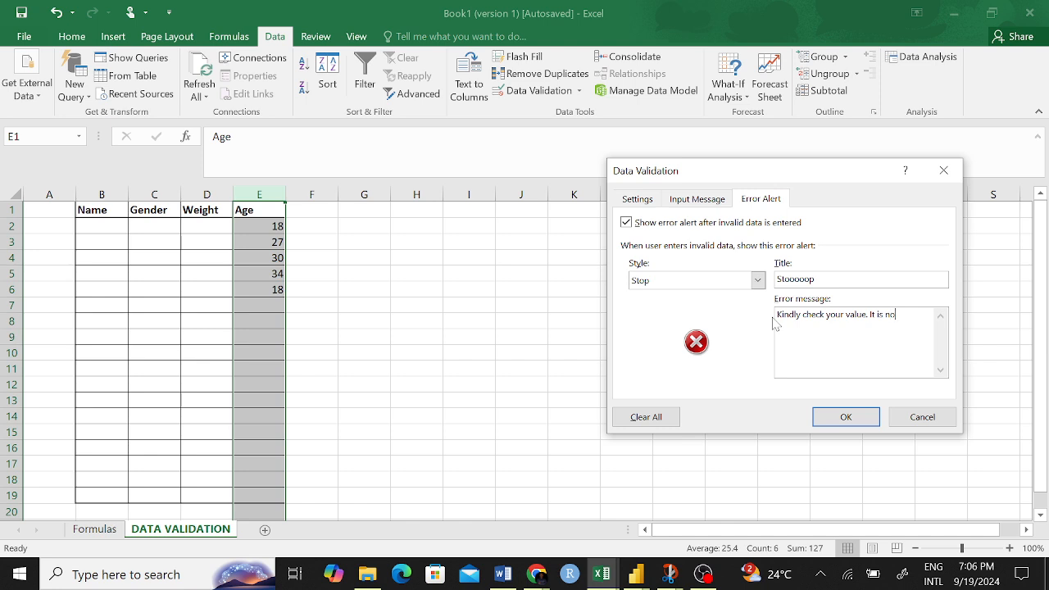
{"action": "type", "text": "ing what I want."}
{"action": "left_click", "coordinate": [847, 416]}
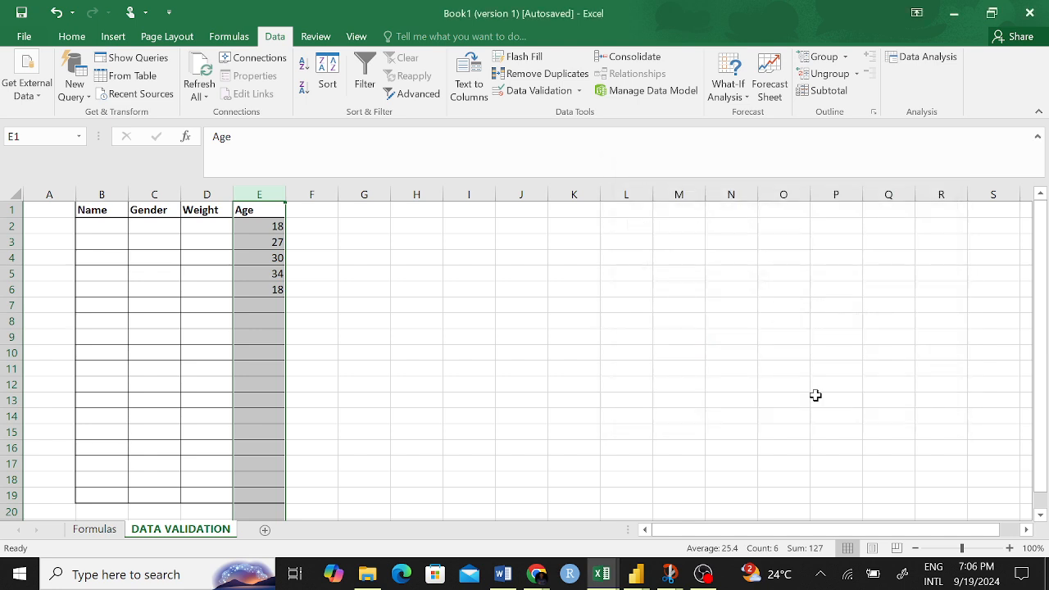
- Try to enter the out-of-range age 44 in cell E7, and cancel the entry
{"action": "left_click", "coordinate": [275, 306]}
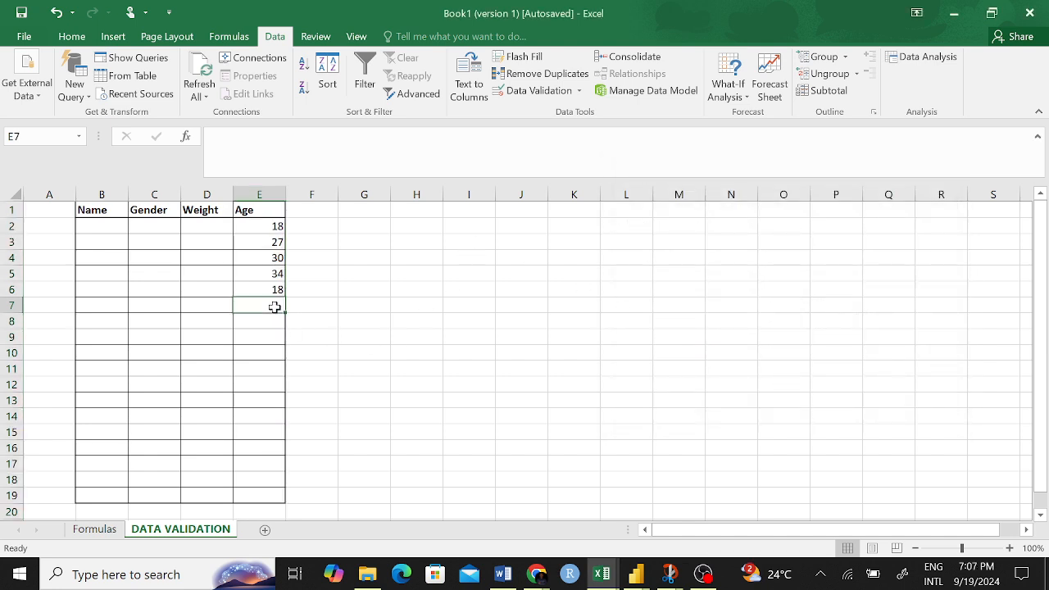
{"action": "type", "text": "445"}
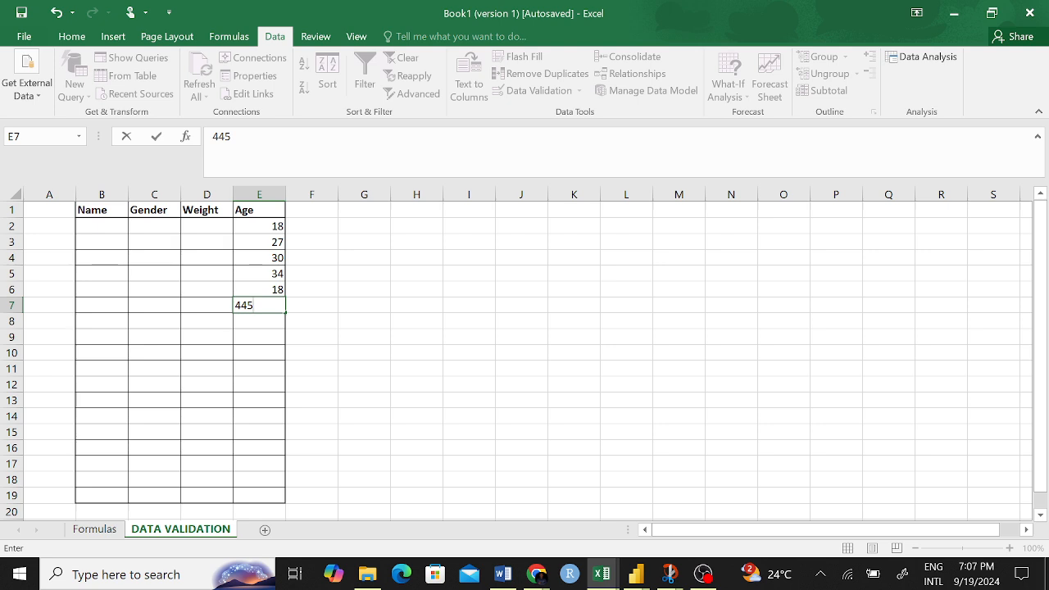
{"action": "key", "text": "BackSpace"}
{"action": "key", "text": "Return"}
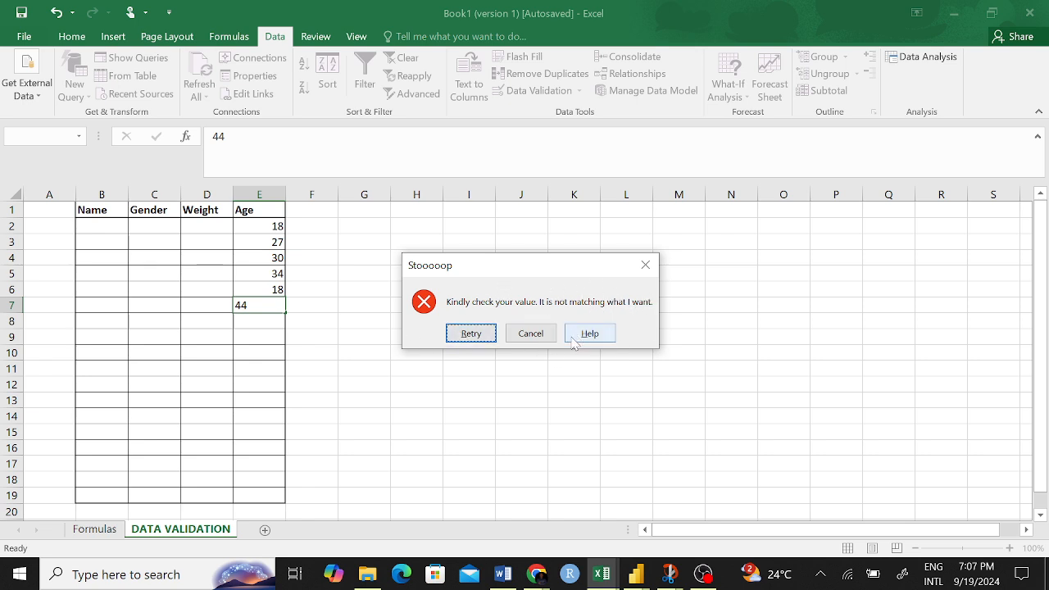
{"action": "left_click", "coordinate": [511, 336]}
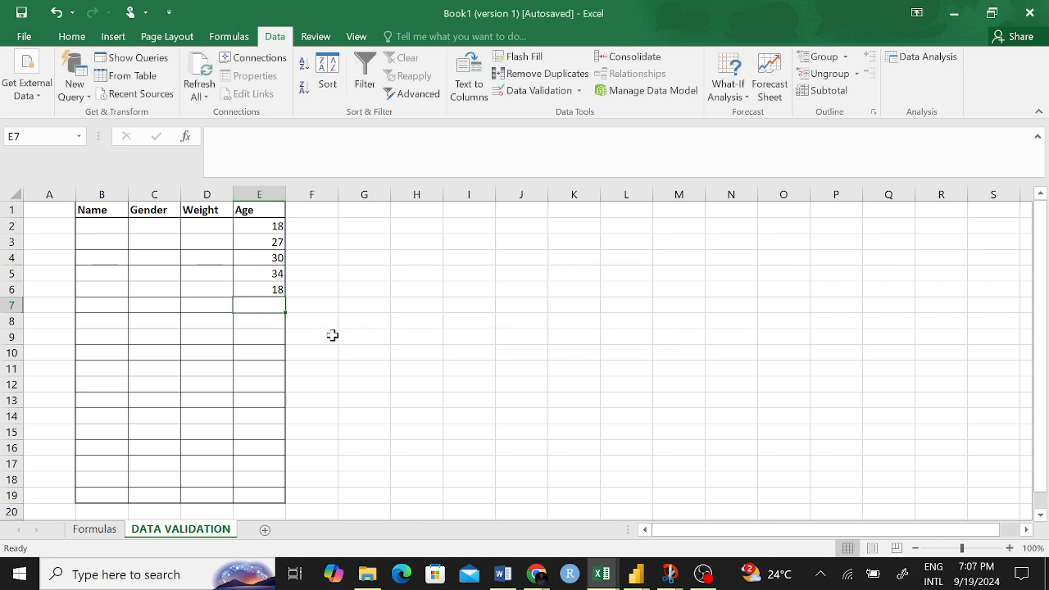
- Enter M in cell C2 and F in cell C3 of the Gender column
{"action": "left_click", "coordinate": [247, 286]}
{"action": "left_click", "coordinate": [164, 226]}
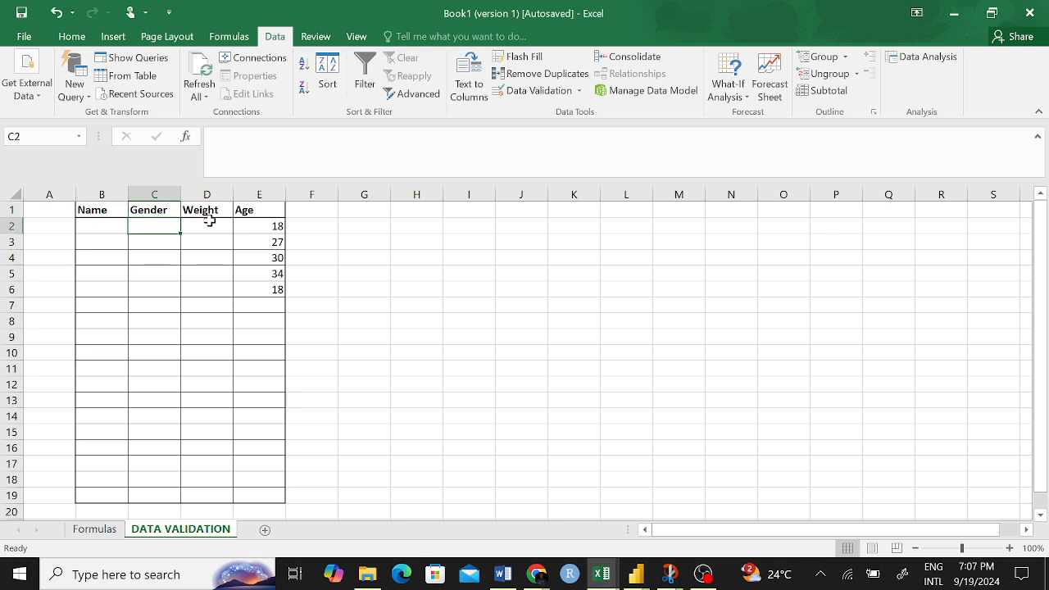
{"action": "type", "text": "M"}
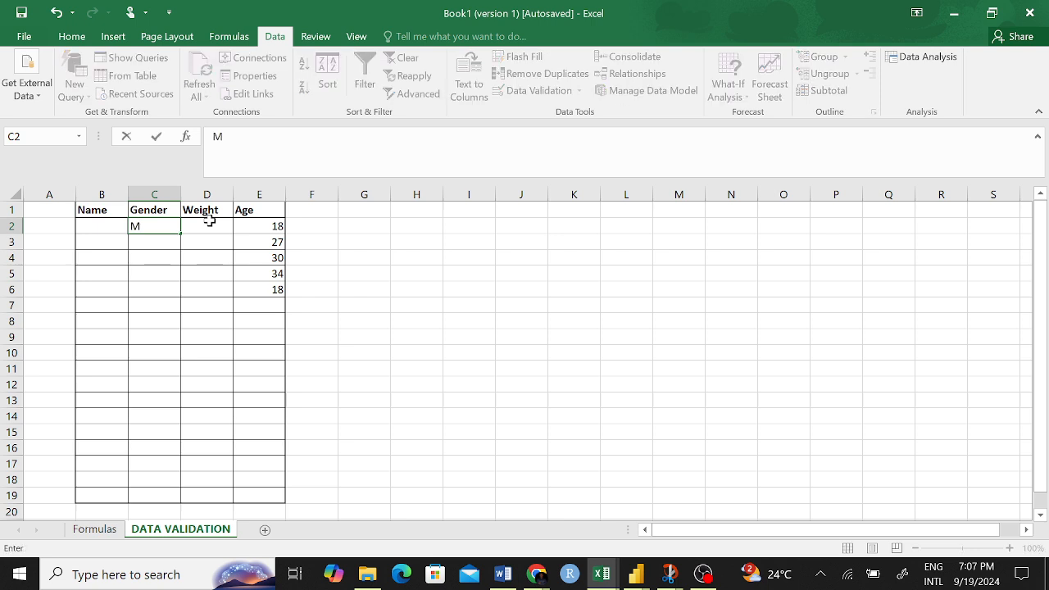
{"action": "left_click", "coordinate": [155, 246]}
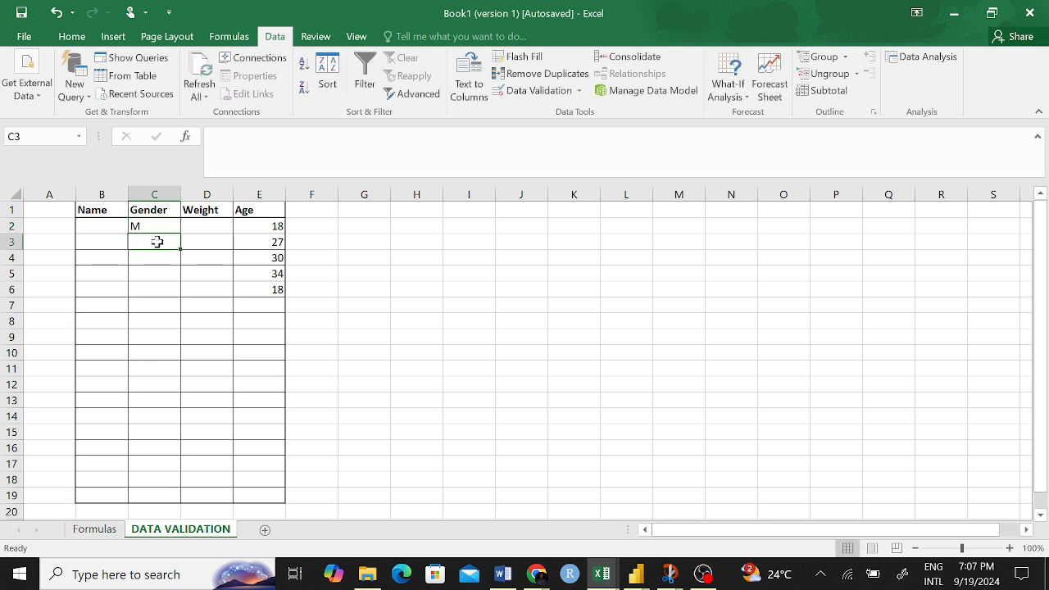
{"action": "type", "text": "F"}
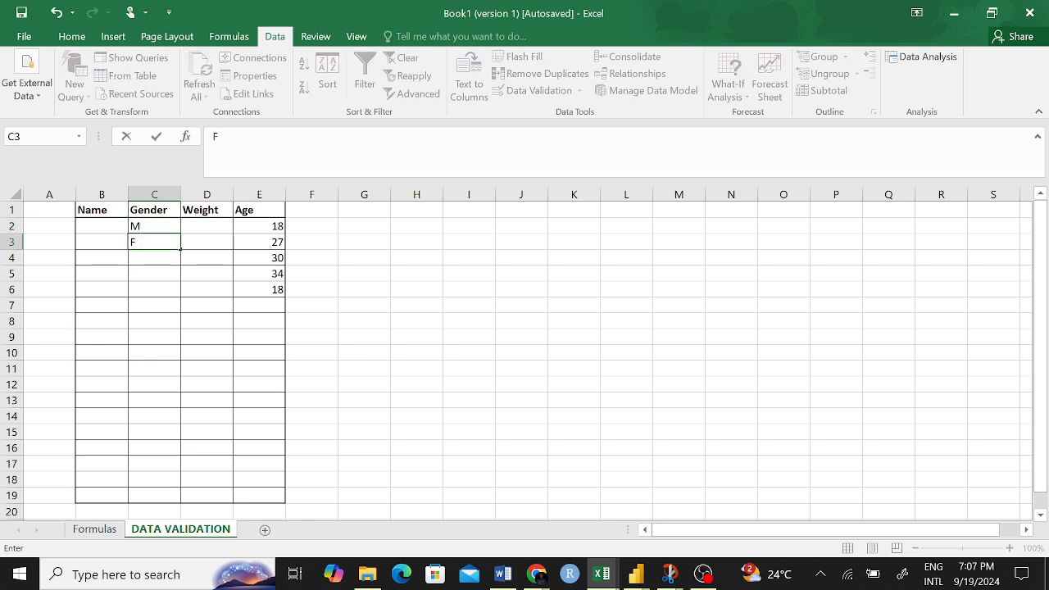
{"action": "left_click", "coordinate": [155, 307]}
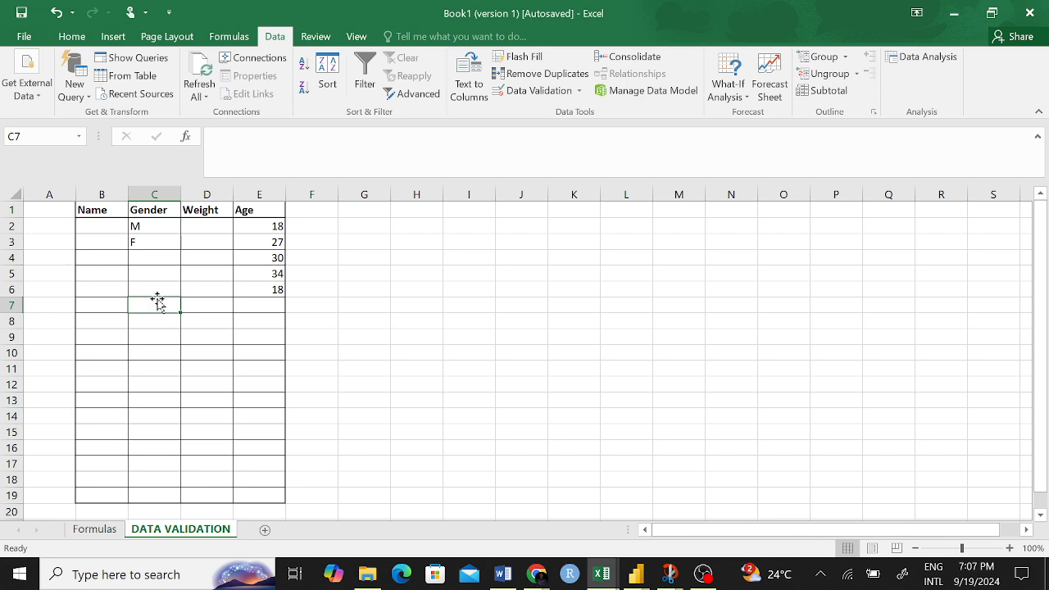
- Expand the abbreviations in Gender cells C2 and C3 to the full words Male and Female
{"action": "left_click", "coordinate": [151, 228]}
{"action": "key", "text": "F2"}
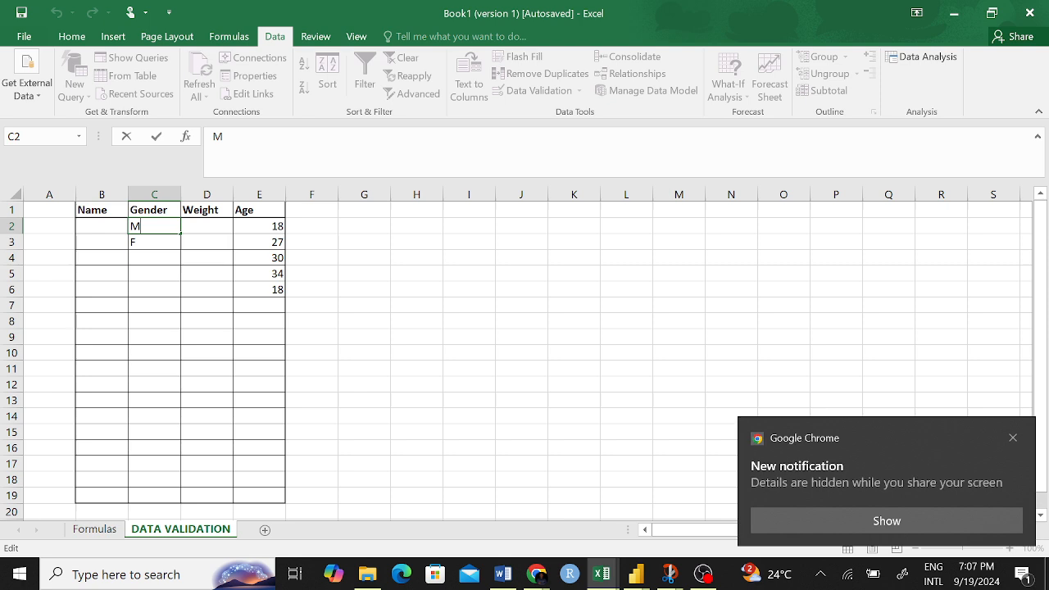
{"action": "type", "text": "aleF"}
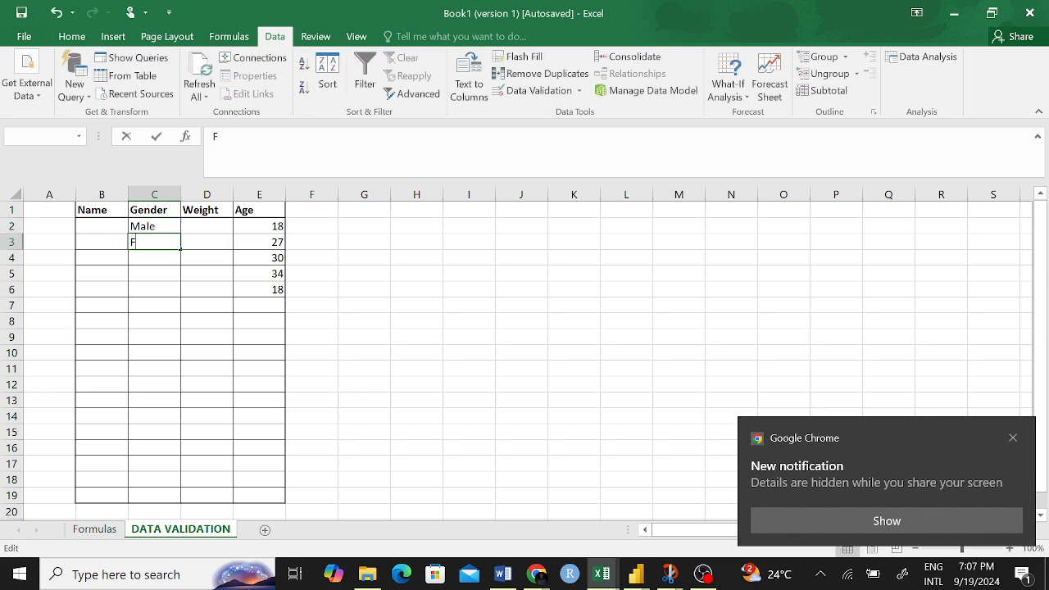
{"action": "type", "text": "emale"}
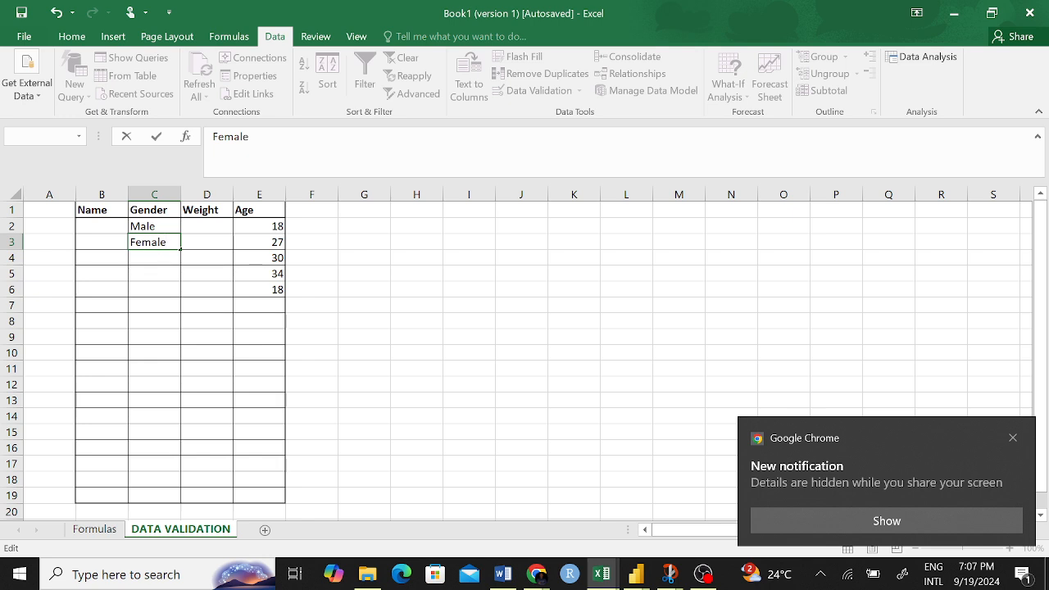
{"action": "left_click", "coordinate": [148, 270]}
{"action": "left_click", "coordinate": [145, 226]}
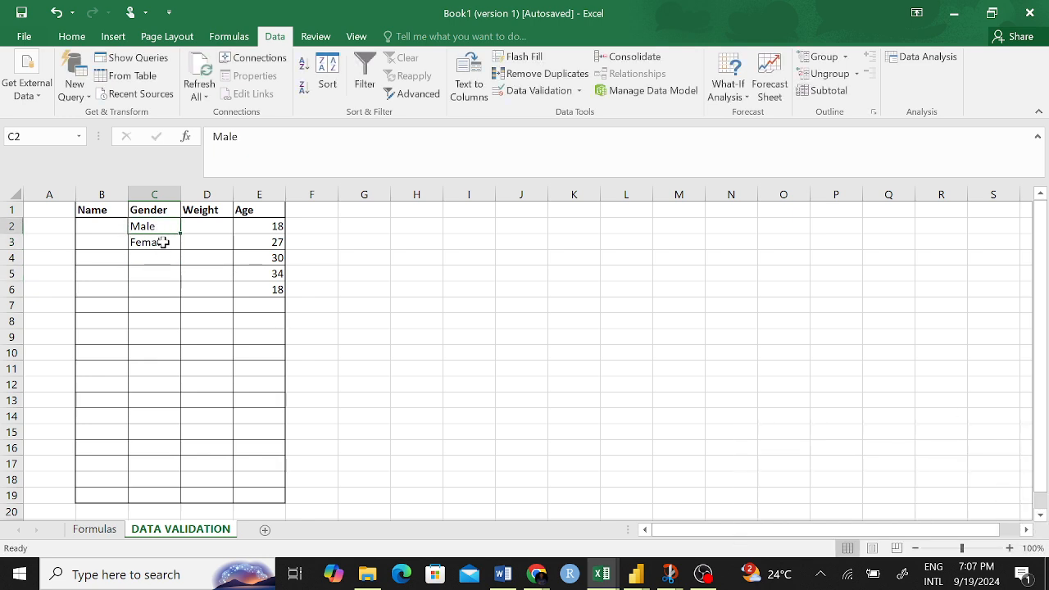
{"action": "left_click", "coordinate": [164, 189]}
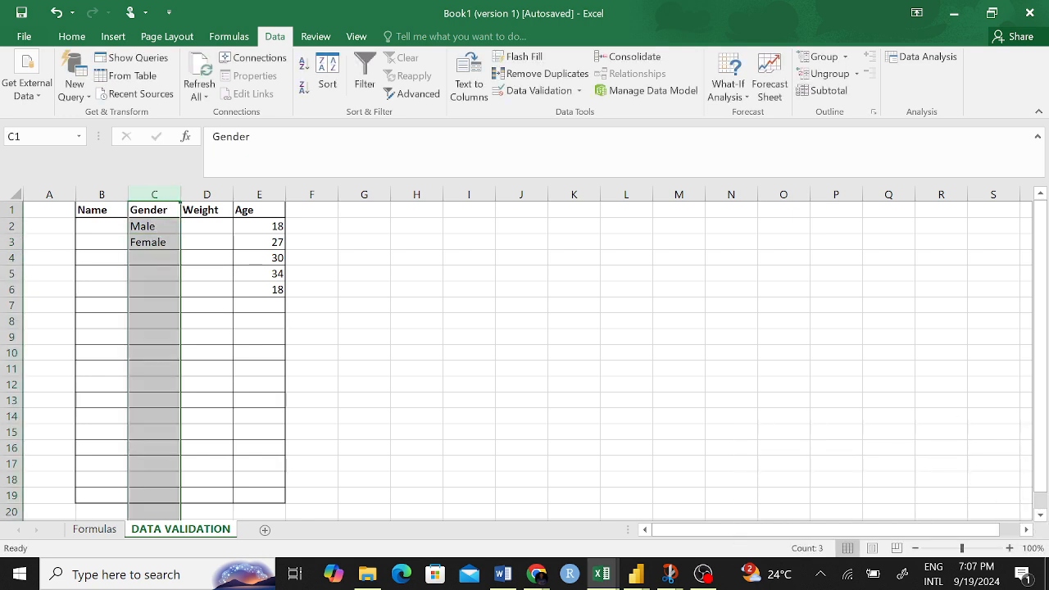
{"action": "left_click", "coordinate": [540, 91]}
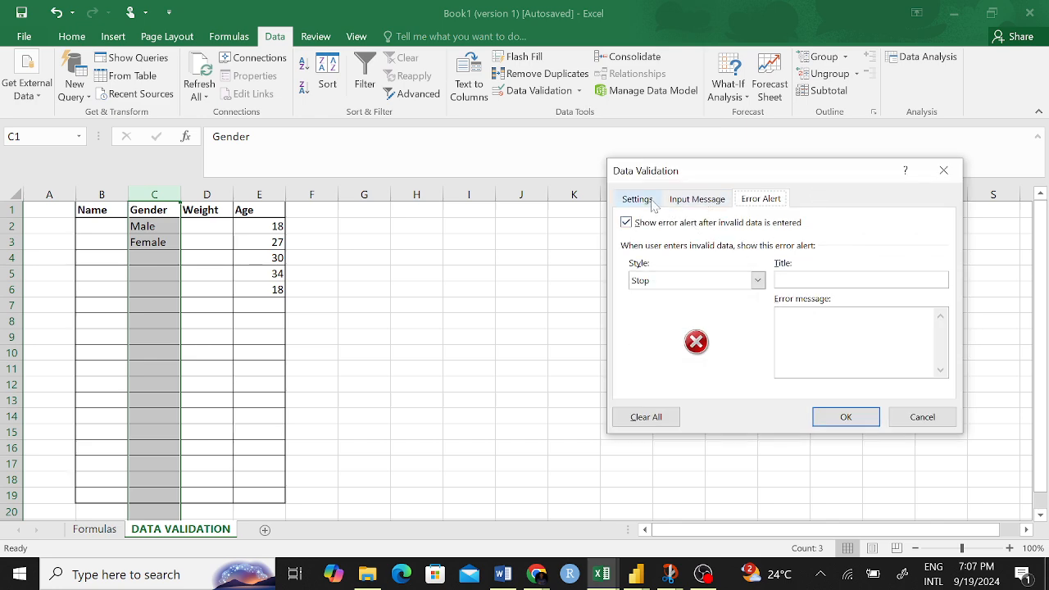
{"action": "left_click", "coordinate": [644, 201]}
{"action": "left_click", "coordinate": [737, 255]}
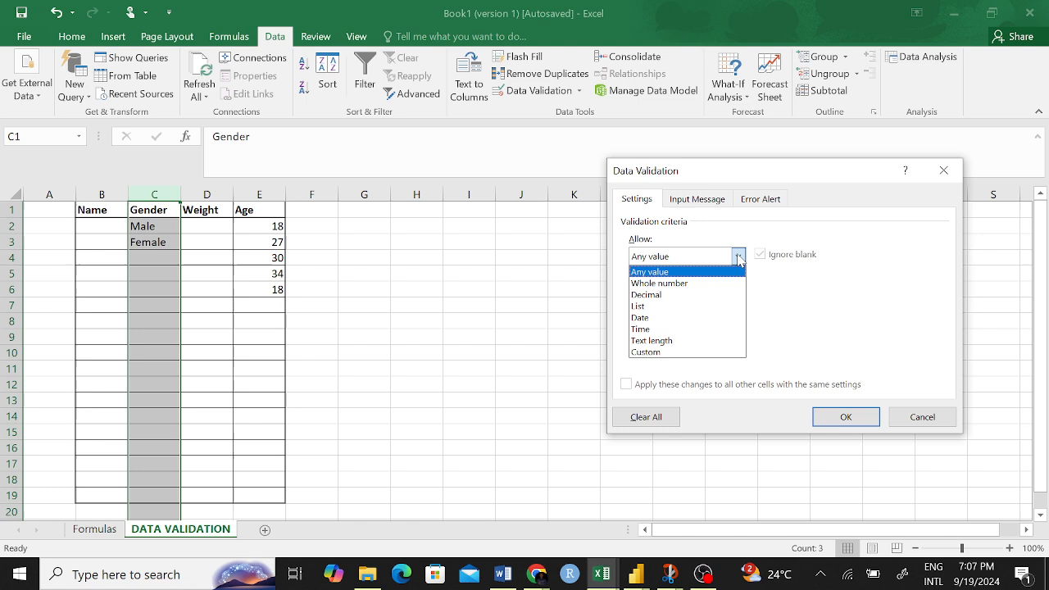
{"action": "left_click", "coordinate": [662, 312]}
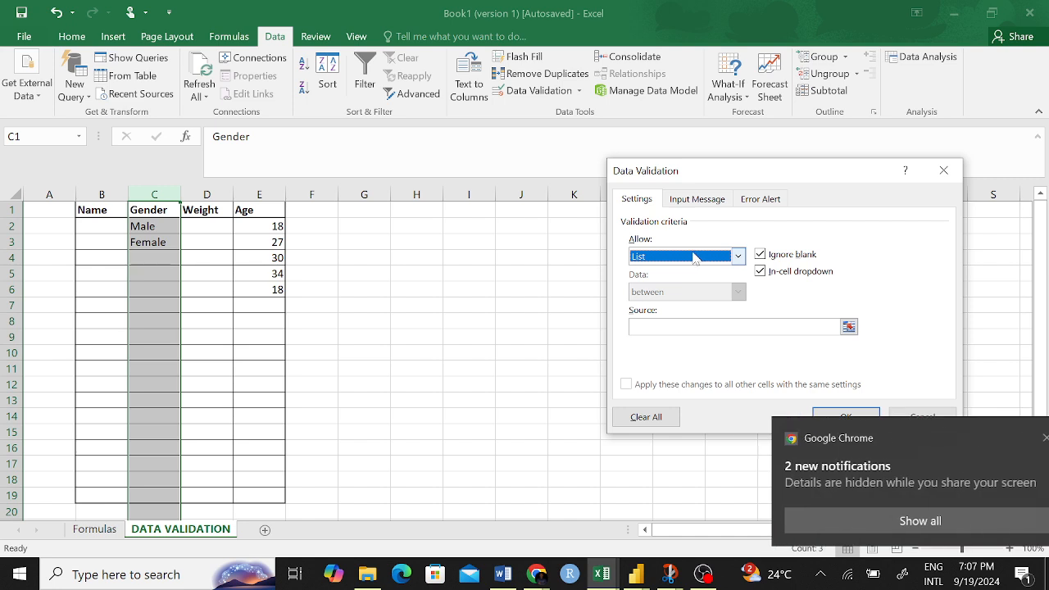
{"action": "left_click", "coordinate": [1016, 439]}
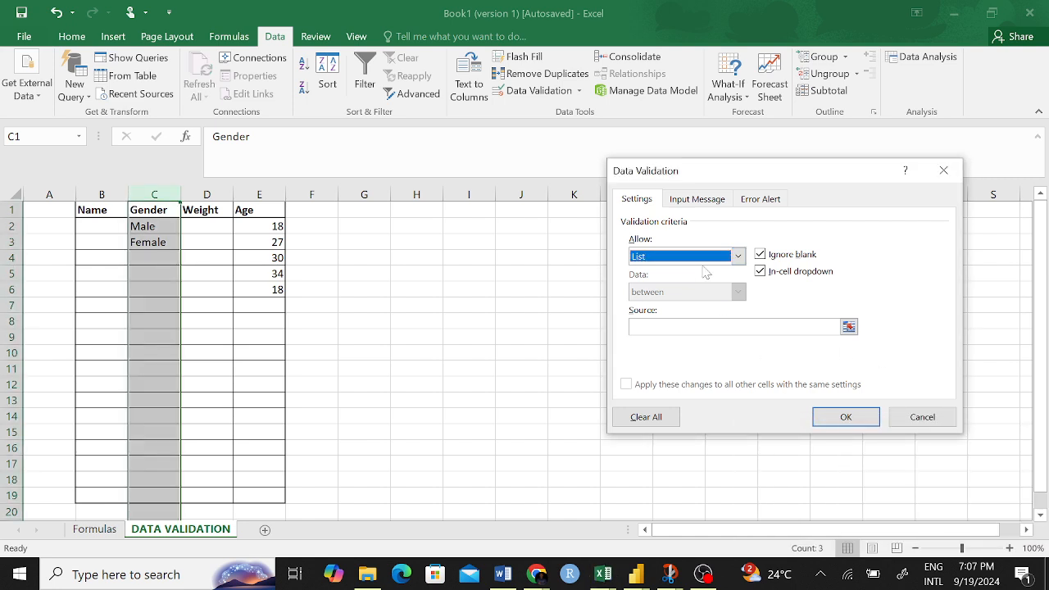
{"action": "left_click", "coordinate": [736, 257]}
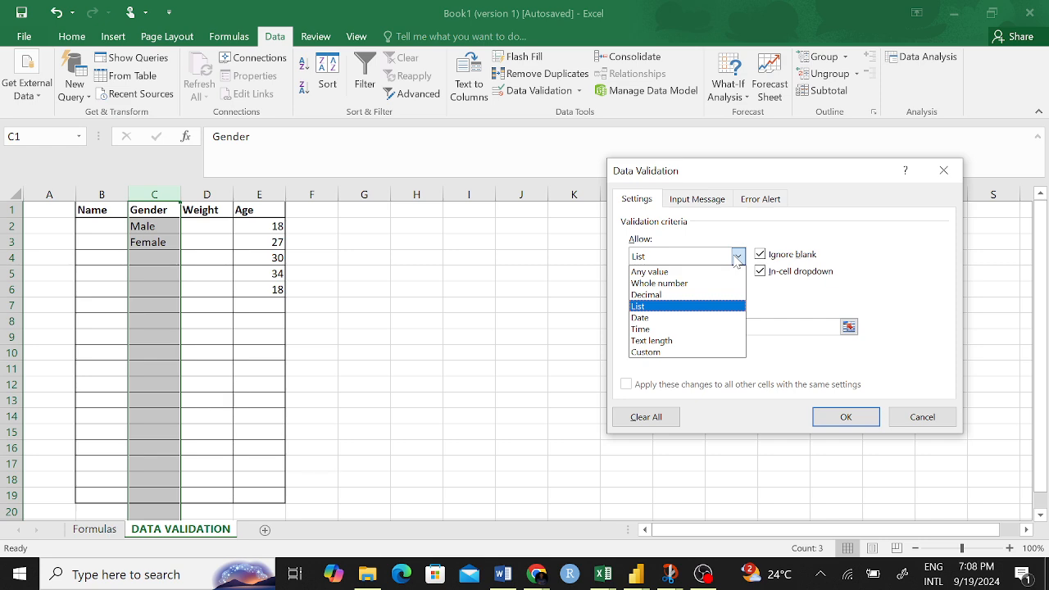
{"action": "left_click", "coordinate": [736, 257]}
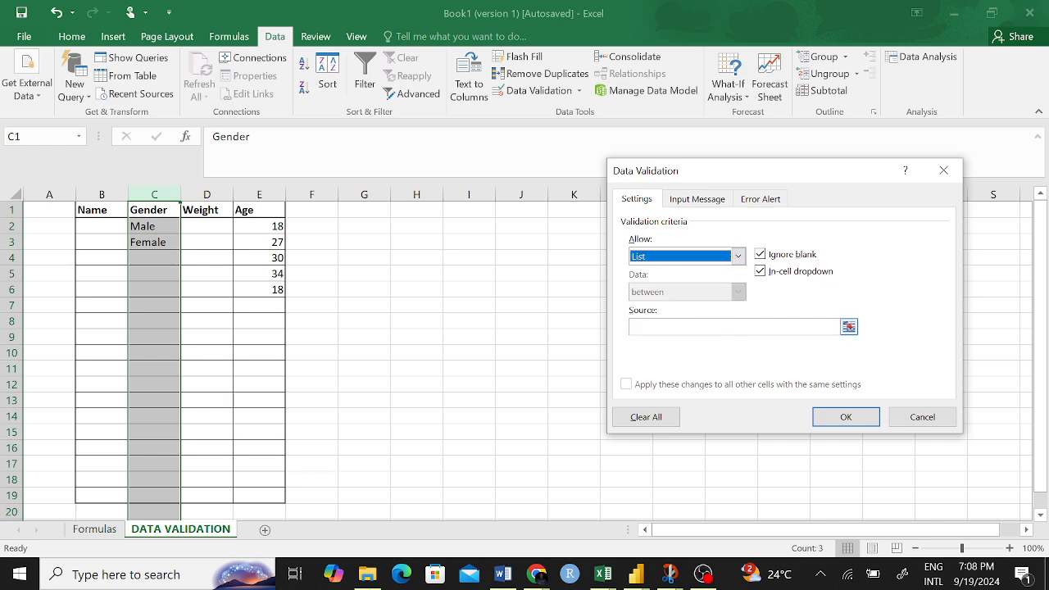
{"action": "left_click", "coordinate": [737, 256]}
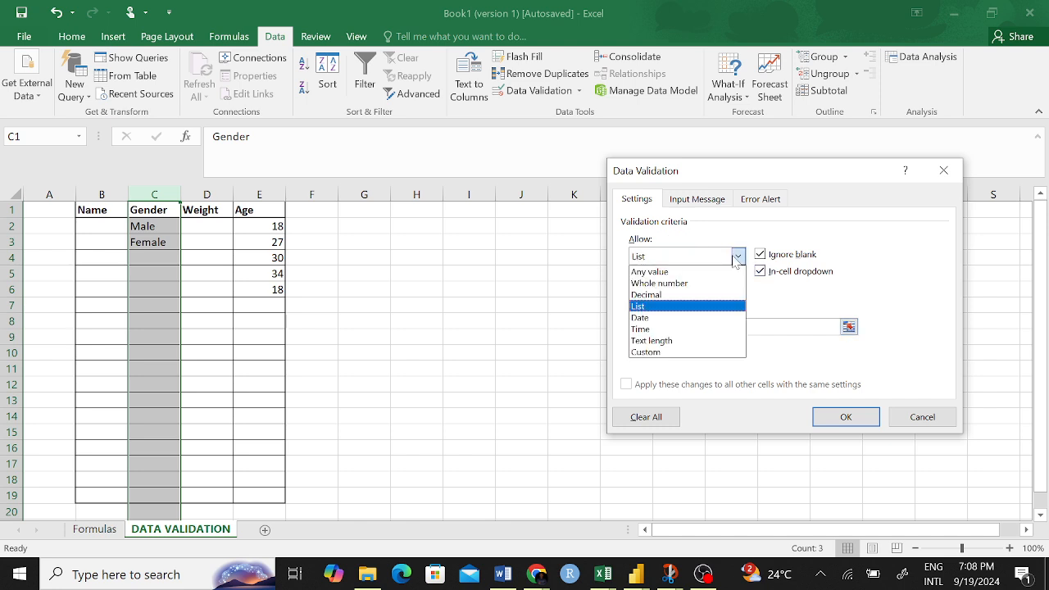
{"action": "left_click", "coordinate": [673, 353]}
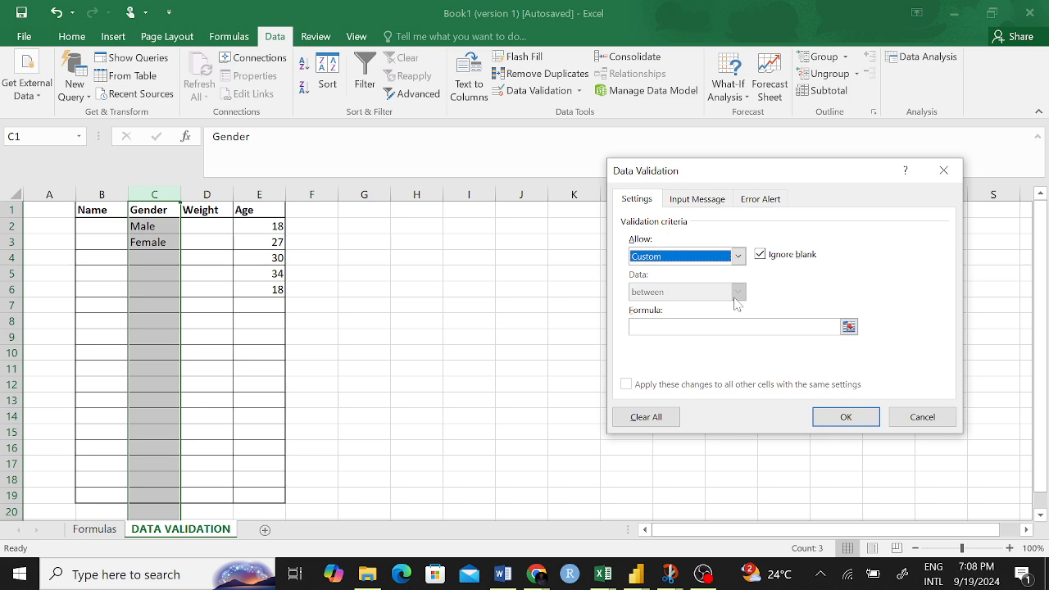
{"action": "left_click", "coordinate": [922, 416]}
- Enter the allowed gender values outside the table, Male in cell J2 and Female in cell J3
{"action": "left_click", "coordinate": [525, 272]}
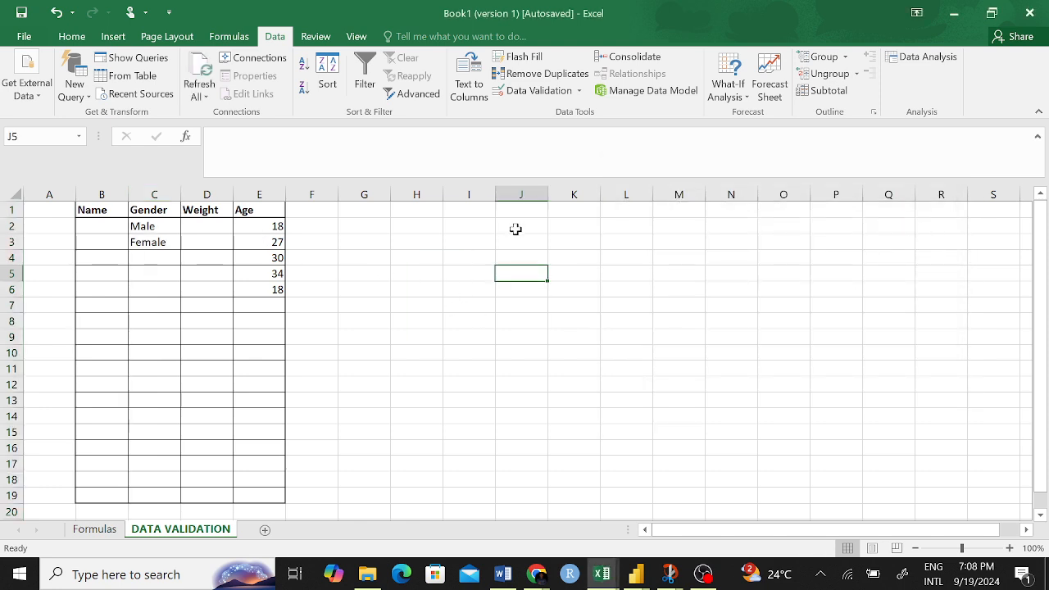
{"action": "left_click", "coordinate": [516, 227]}
{"action": "type", "text": "Male"}
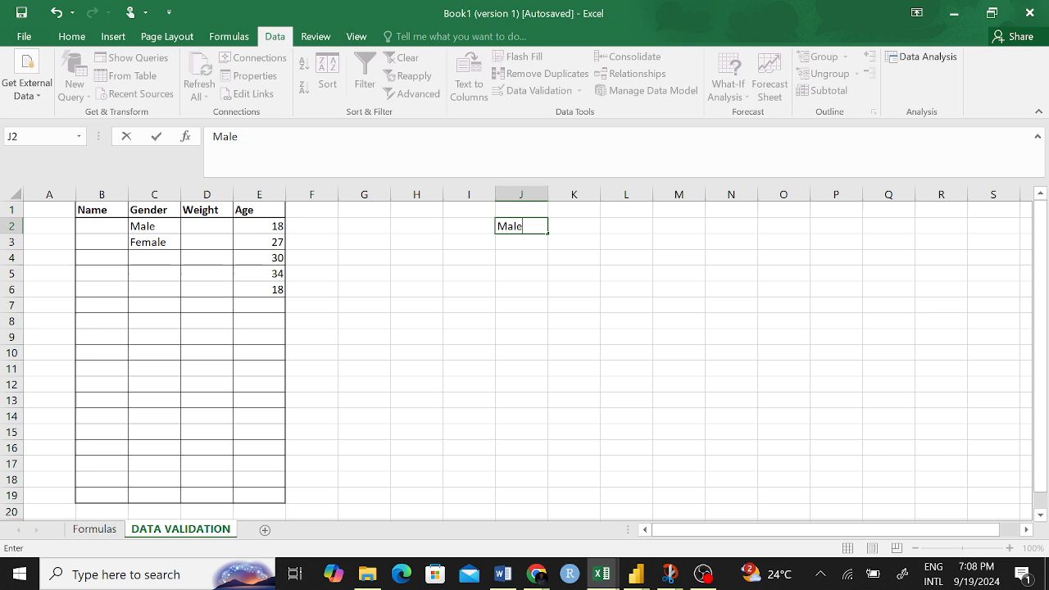
{"action": "left_click", "coordinate": [517, 241]}
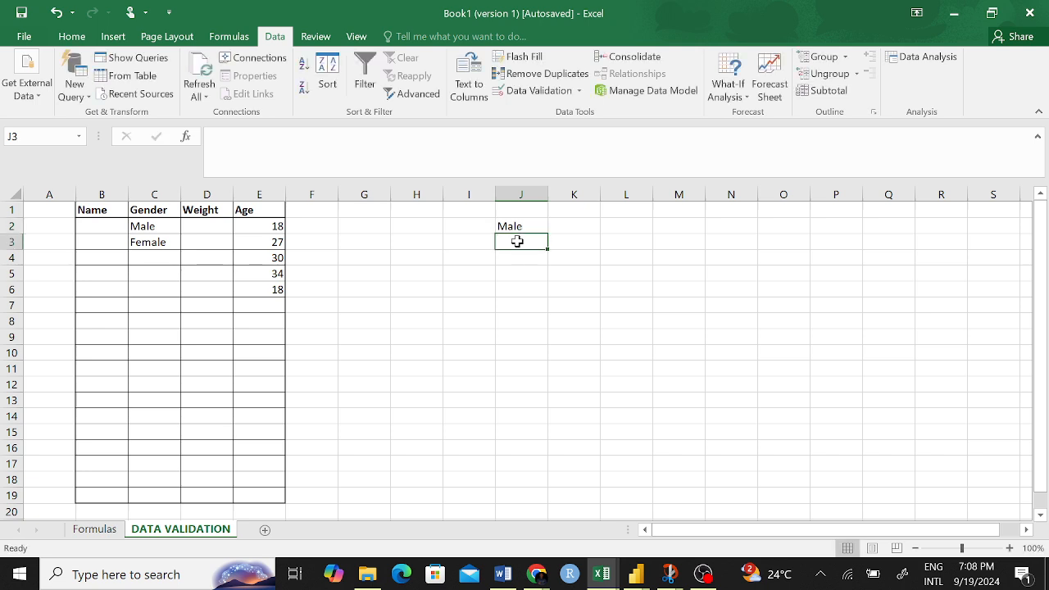
{"action": "type", "text": "Female"}
{"action": "left_click", "coordinate": [514, 368]}
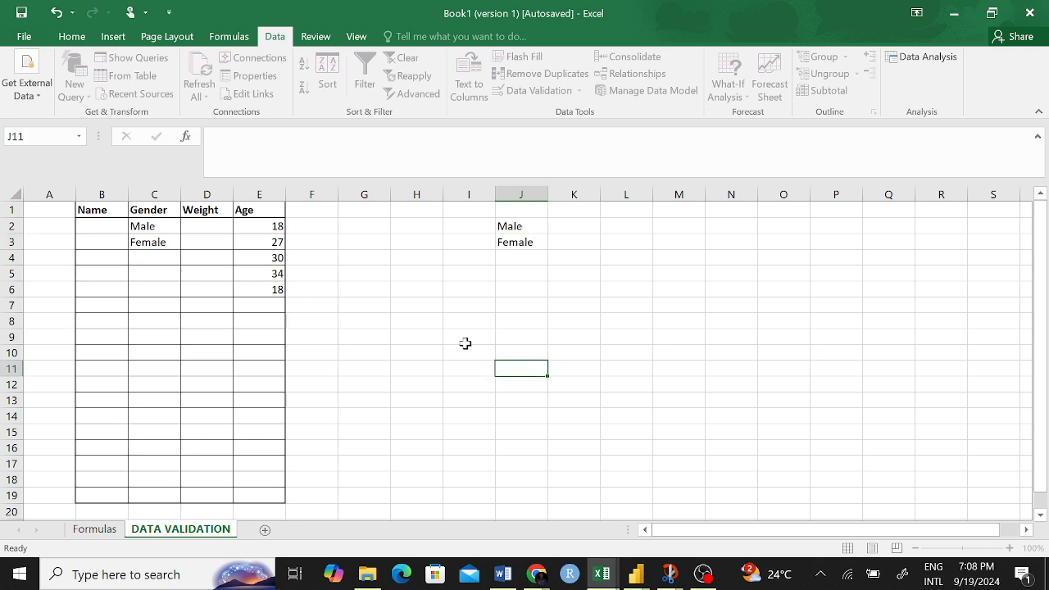
- Restrict the entire Gender column C to a validation list with an in-cell dropdown, sourced from =$J$2:$J$3
{"action": "left_click", "coordinate": [155, 194]}
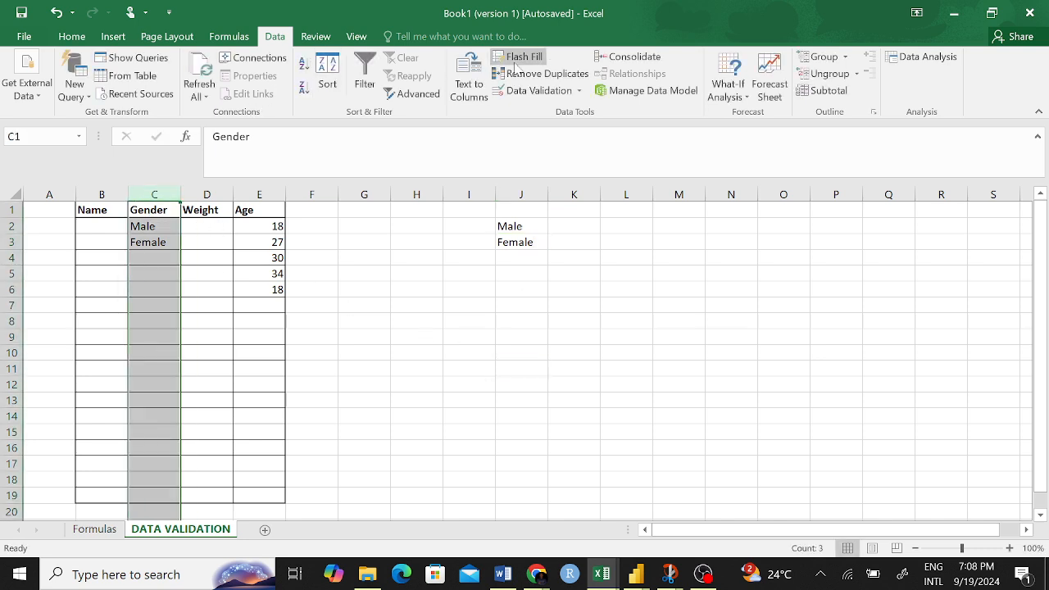
{"action": "left_click", "coordinate": [539, 90]}
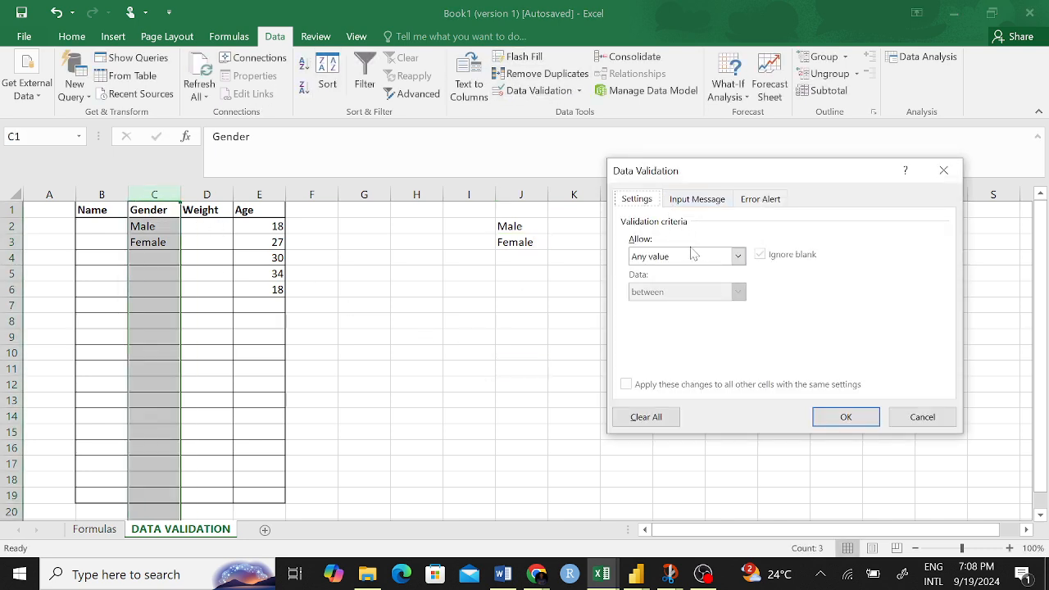
{"action": "left_click", "coordinate": [737, 256]}
{"action": "left_click", "coordinate": [667, 307]}
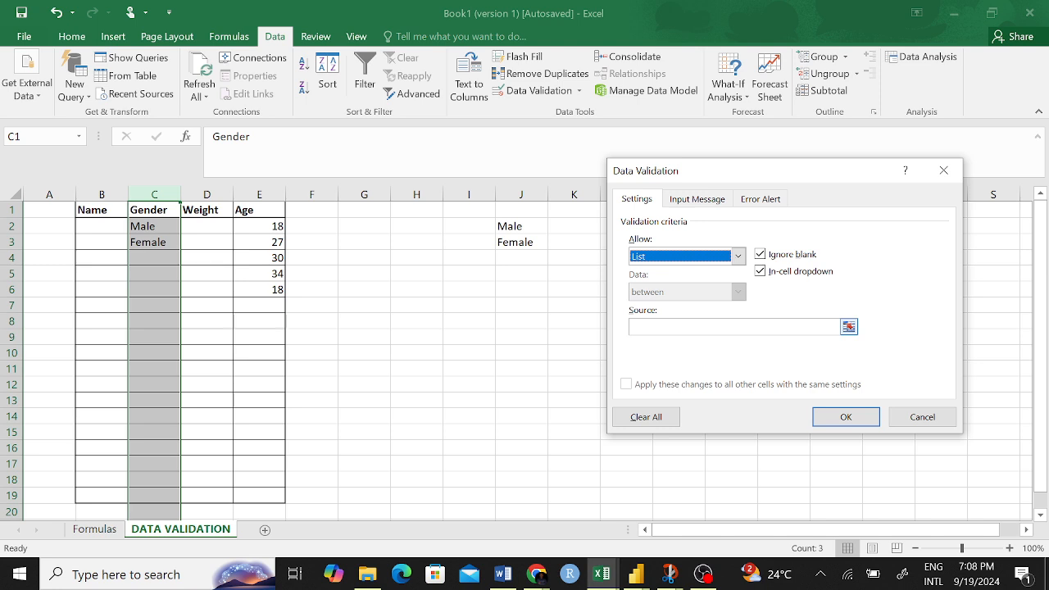
{"action": "left_click", "coordinate": [849, 327]}
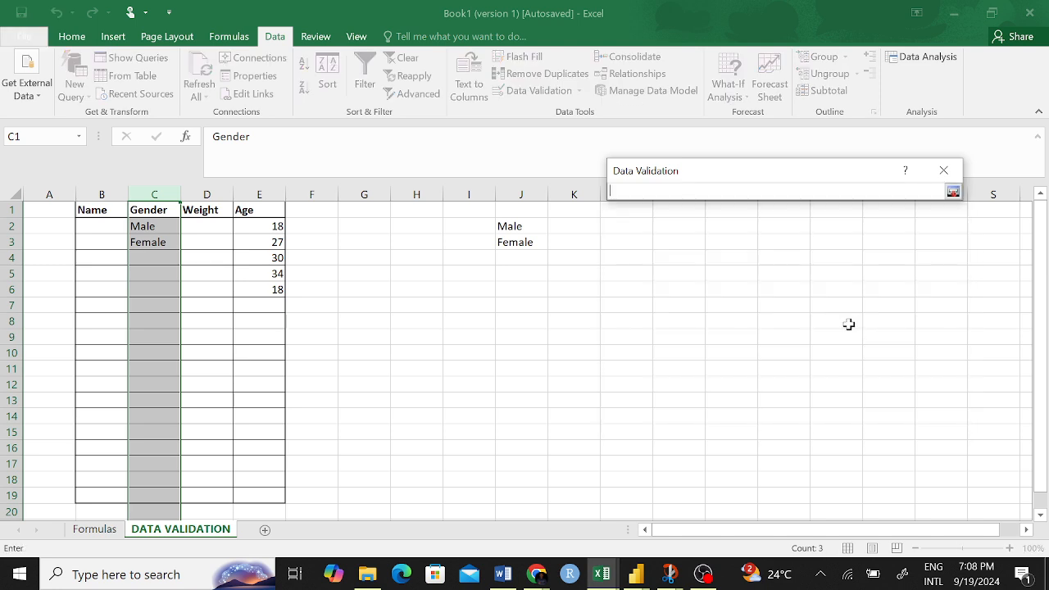
{"action": "mouse_move", "coordinate": [513, 227]}
{"action": "left_mouse_down"}
{"action": "mouse_move", "coordinate": [518, 239]}
{"action": "mouse_move", "coordinate": [528, 232]}
{"action": "left_mouse_up"}
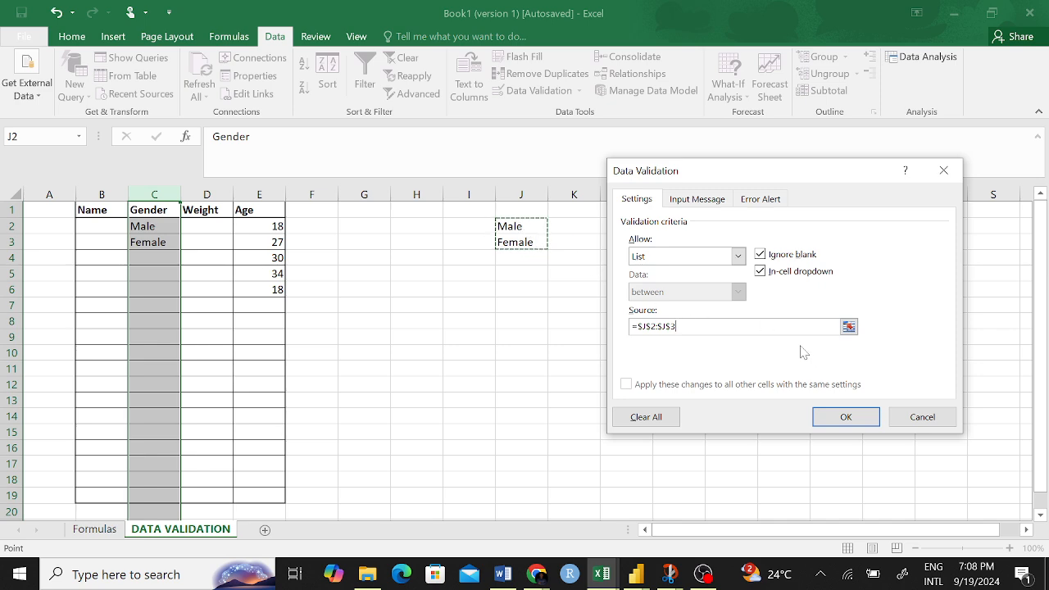
{"action": "left_click", "coordinate": [838, 421]}
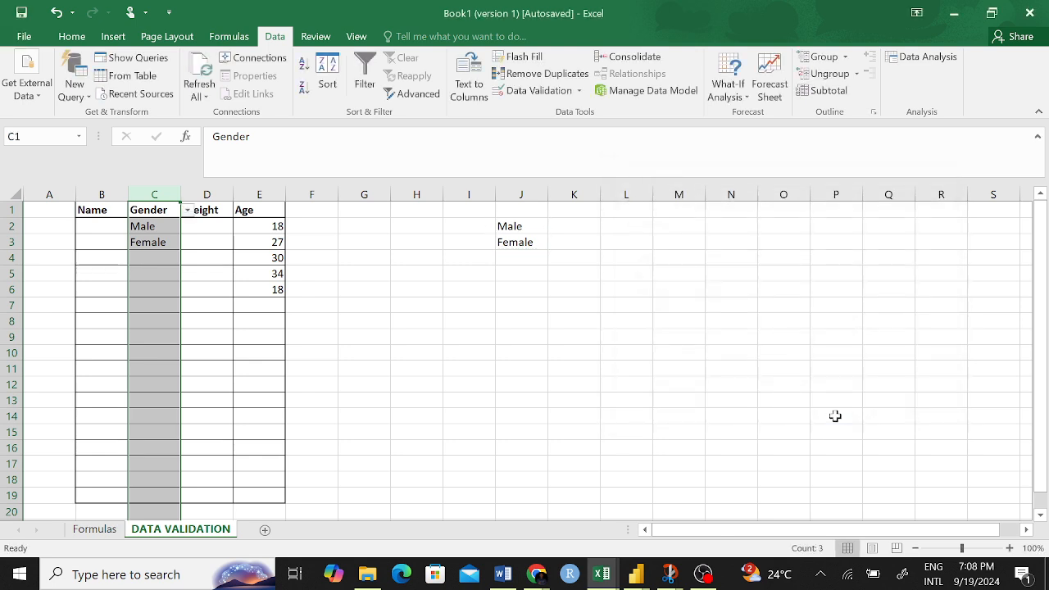
- Examine the source values in J2:J3 and the dropdown choices in Gender cell C4, without picking one
{"action": "left_click", "coordinate": [153, 261]}
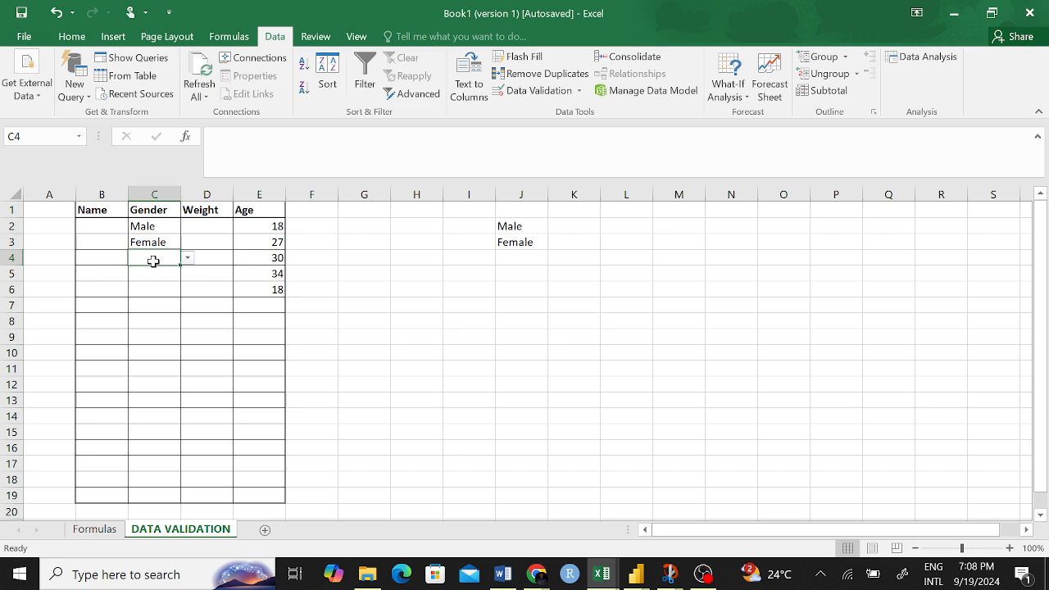
{"action": "left_click_drag", "start_coordinate": [510, 227], "coordinate": [508, 239]}
{"action": "left_click", "coordinate": [445, 303]}
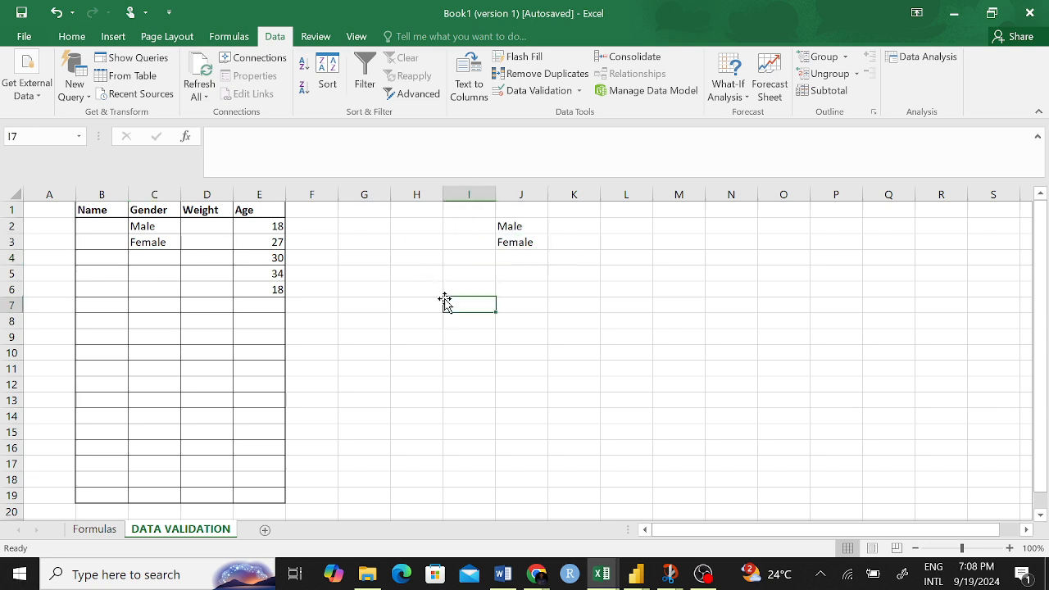
{"action": "left_click", "coordinate": [155, 258]}
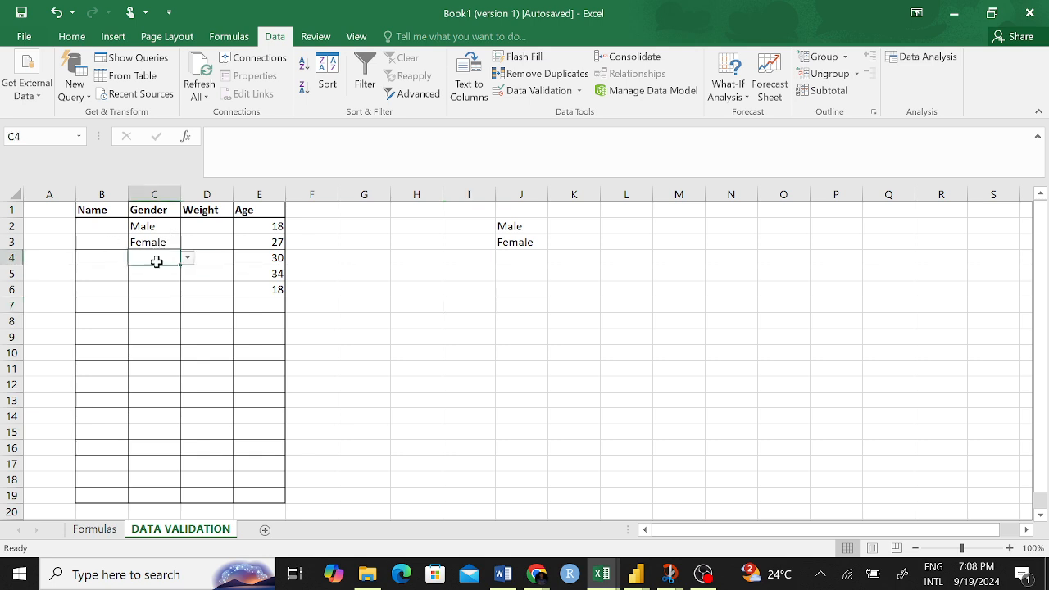
{"action": "left_click", "coordinate": [188, 258]}
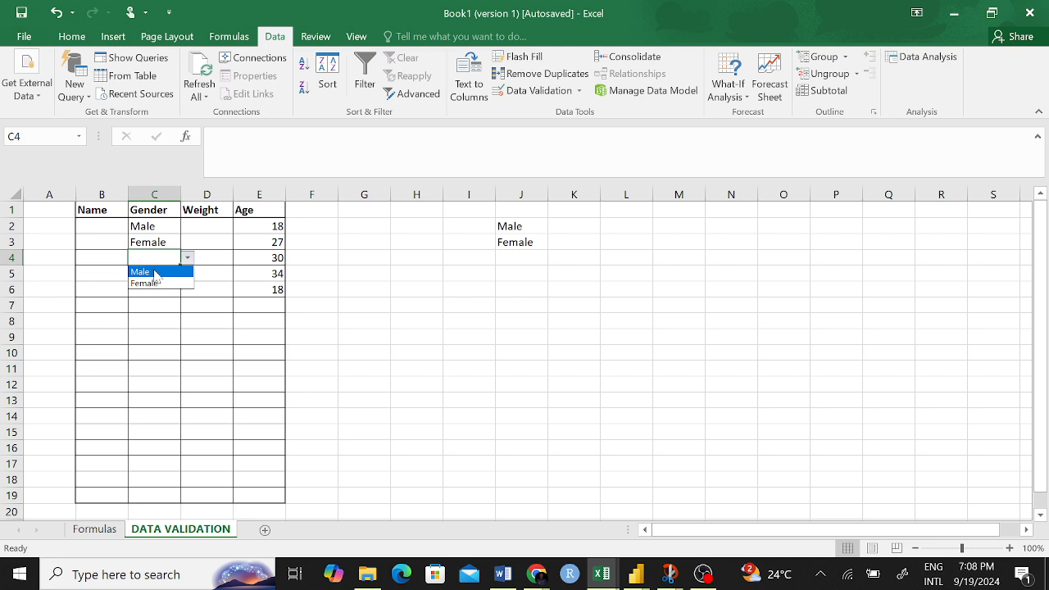
{"action": "left_click", "coordinate": [210, 284]}
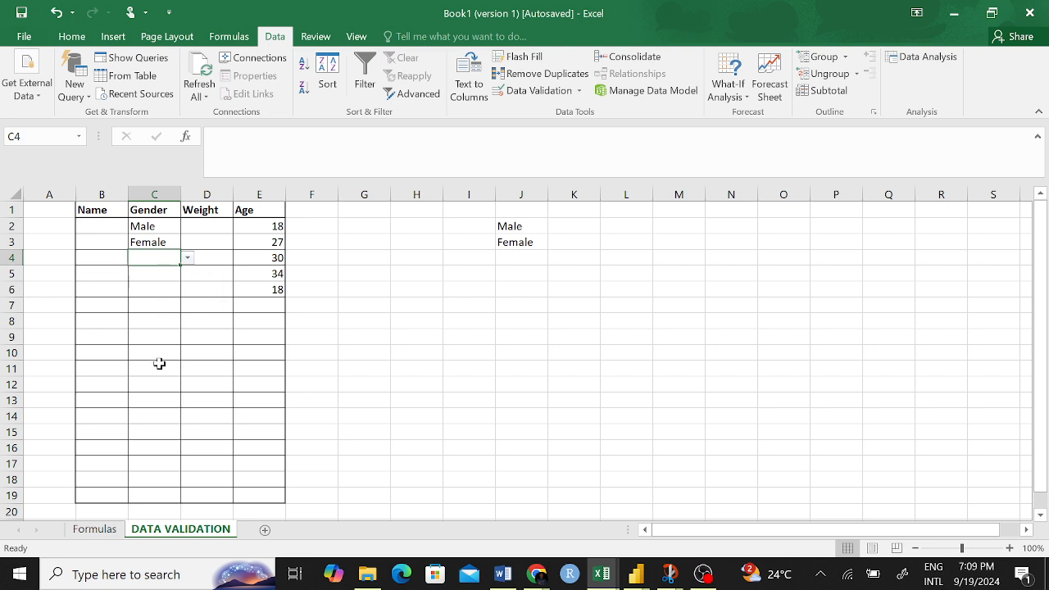
- Check the dropdown choices far down the Gender column, in cell C131
{"action": "scroll", "coordinate": [159, 363], "scroll_direction": "down", "scroll_amount": 20}
{"action": "left_click", "coordinate": [159, 434]}
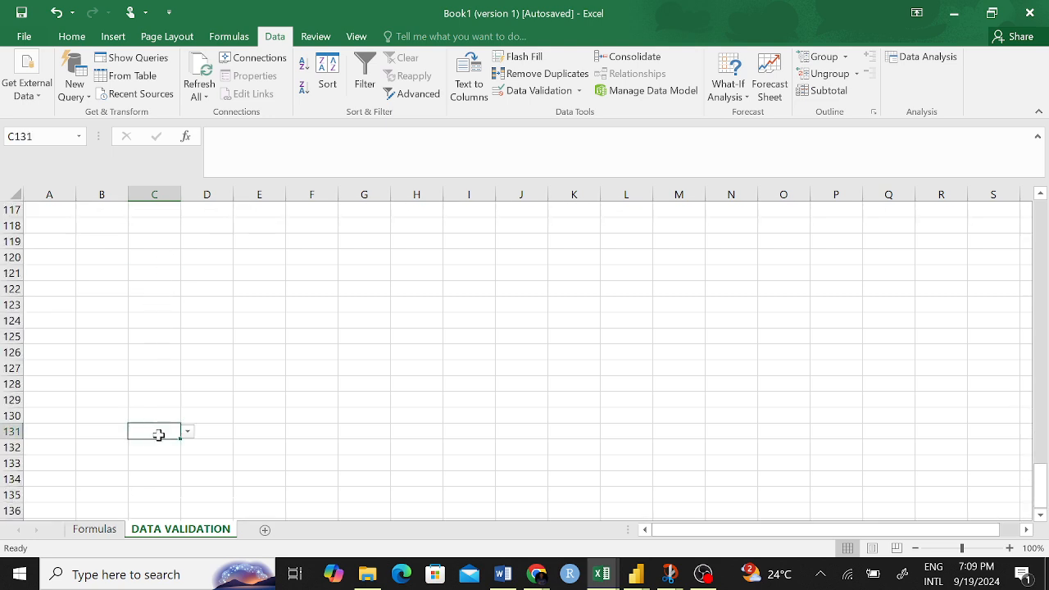
{"action": "left_click", "coordinate": [187, 432]}
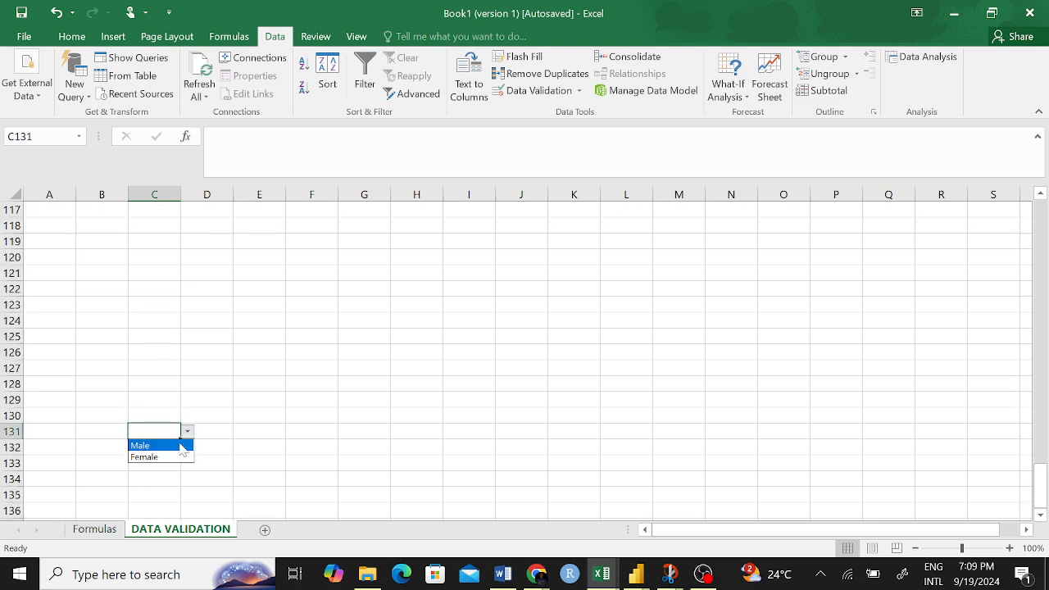
- Test the Gender validation by trying to enter Trans in cell C4, and discard the entry
{"action": "scroll", "coordinate": [193, 365], "scroll_direction": "up", "scroll_amount": 20}
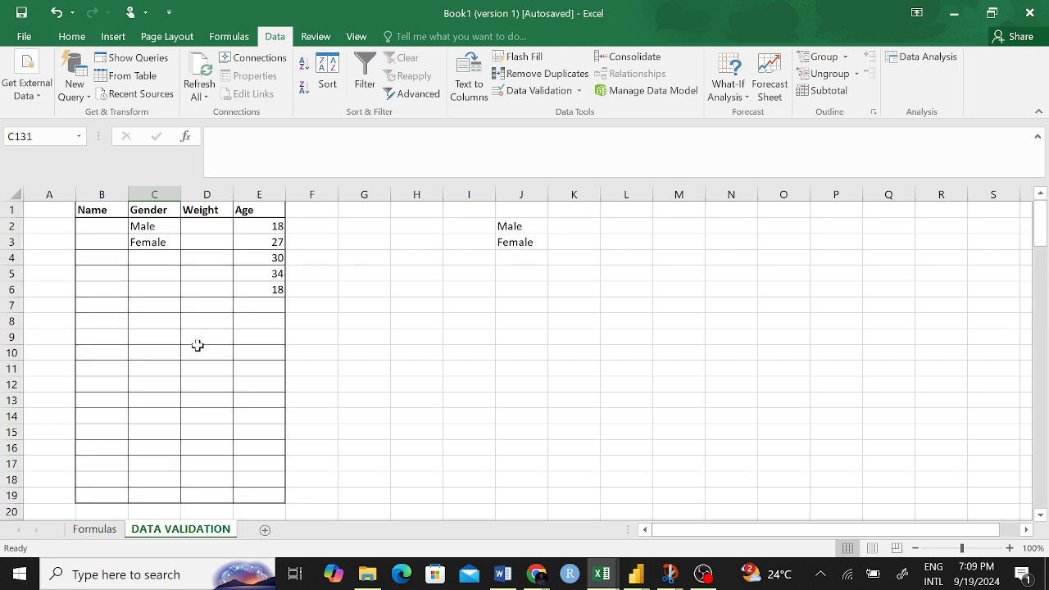
{"action": "left_click", "coordinate": [171, 270]}
{"action": "left_click", "coordinate": [159, 257]}
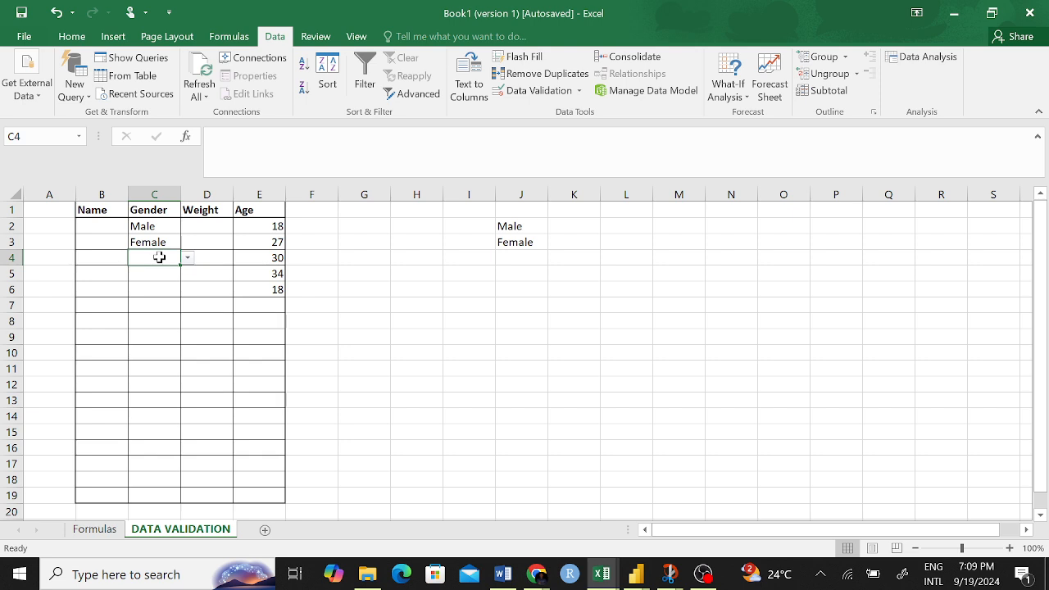
{"action": "type", "text": "Trans"}
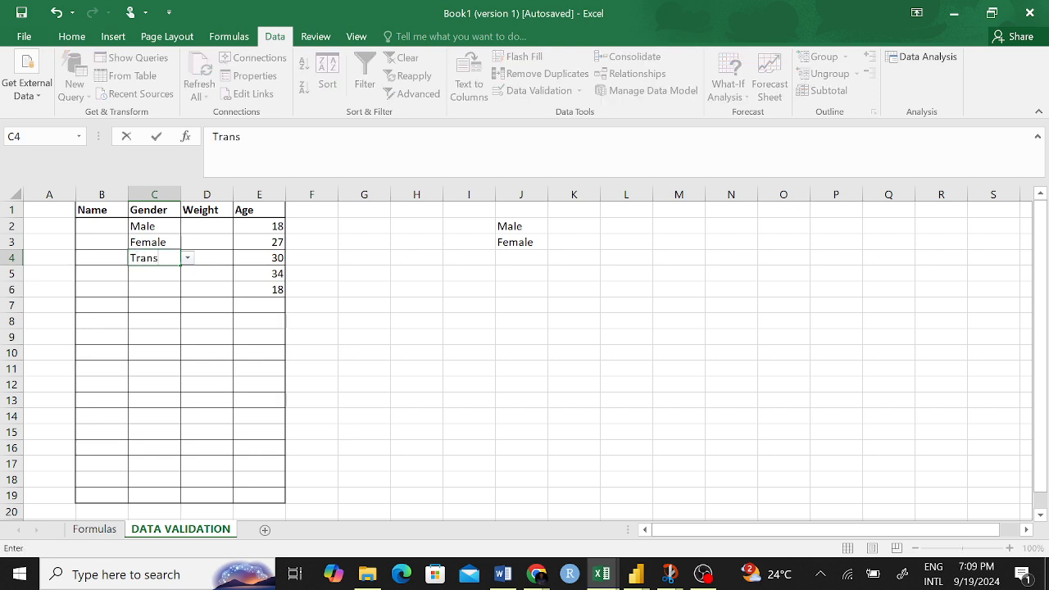
{"action": "key", "text": "Return"}
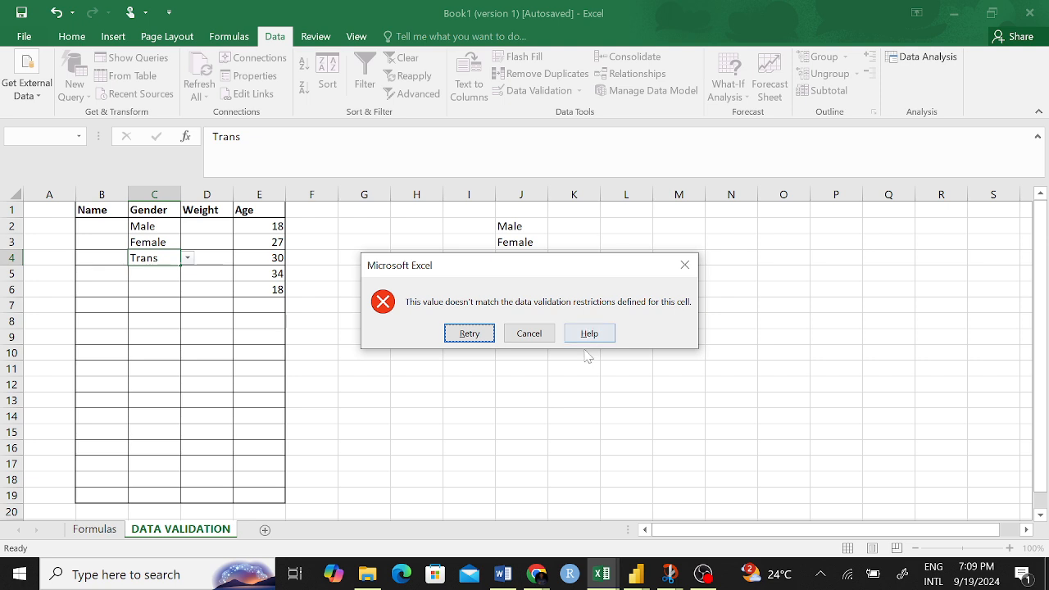
{"action": "left_click", "coordinate": [542, 336]}
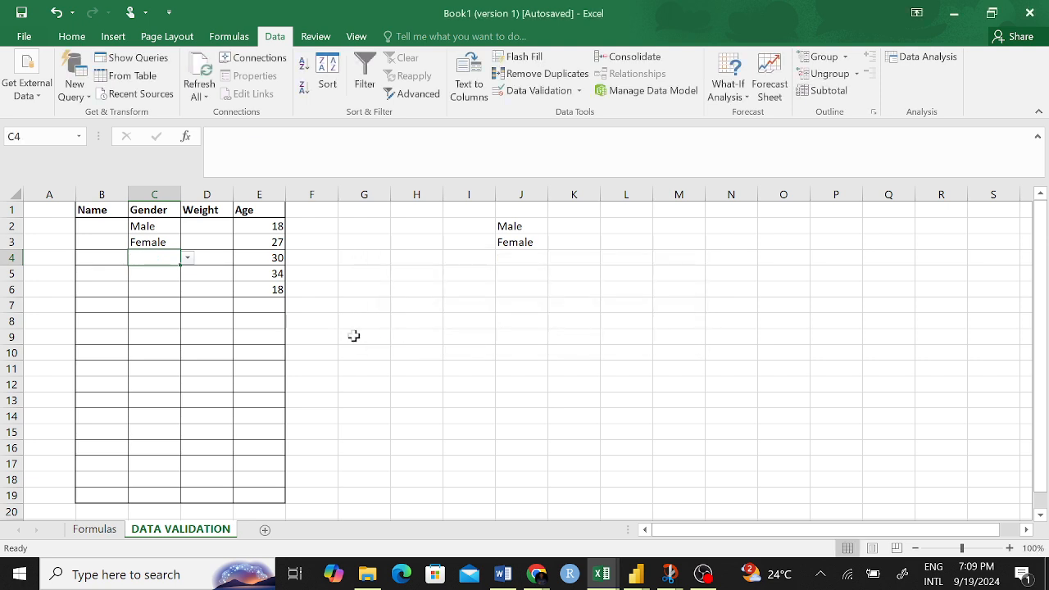
- Review the list source range in the Gender column's validation settings without changing it
{"action": "left_click", "coordinate": [175, 354]}
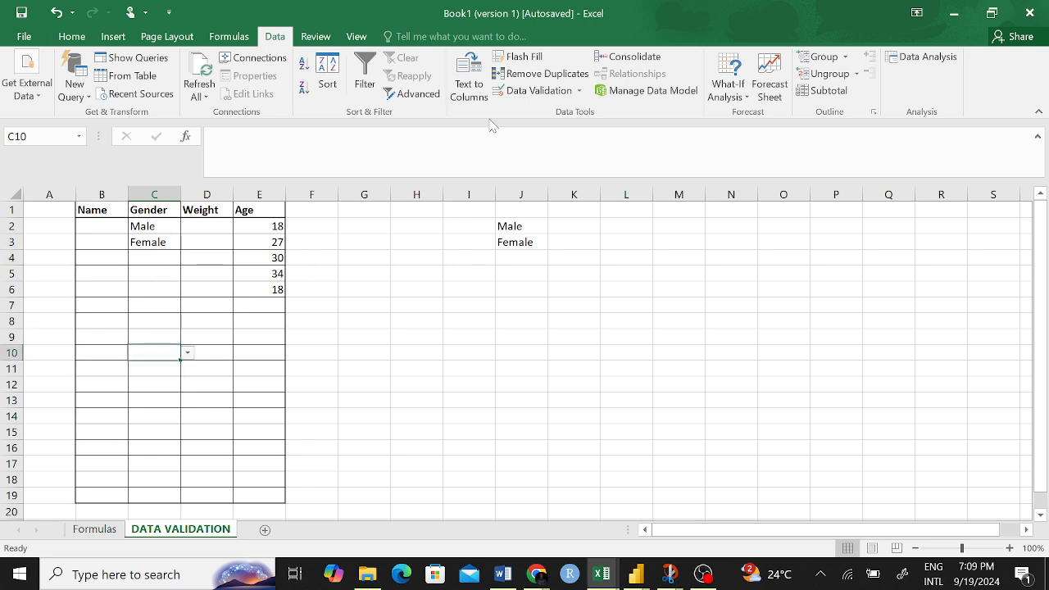
{"action": "left_click", "coordinate": [154, 194]}
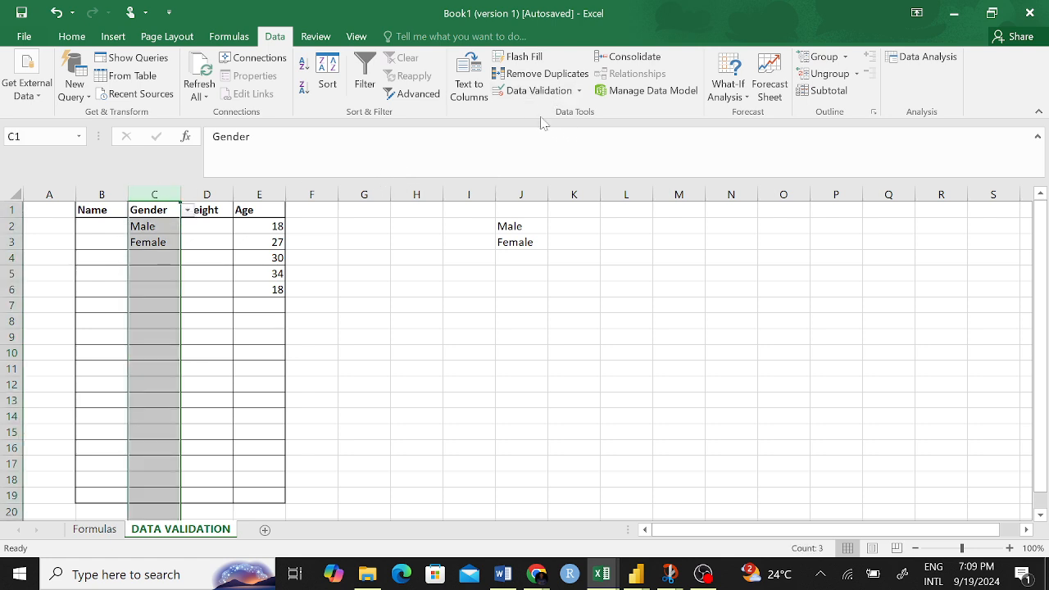
{"action": "left_click", "coordinate": [535, 91]}
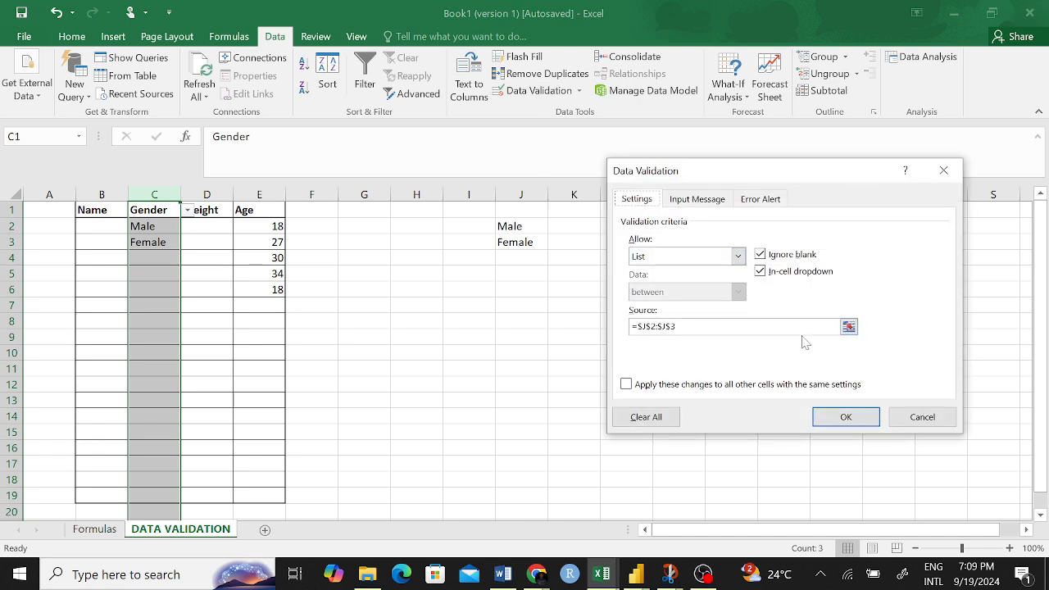
{"action": "left_click", "coordinate": [849, 327]}
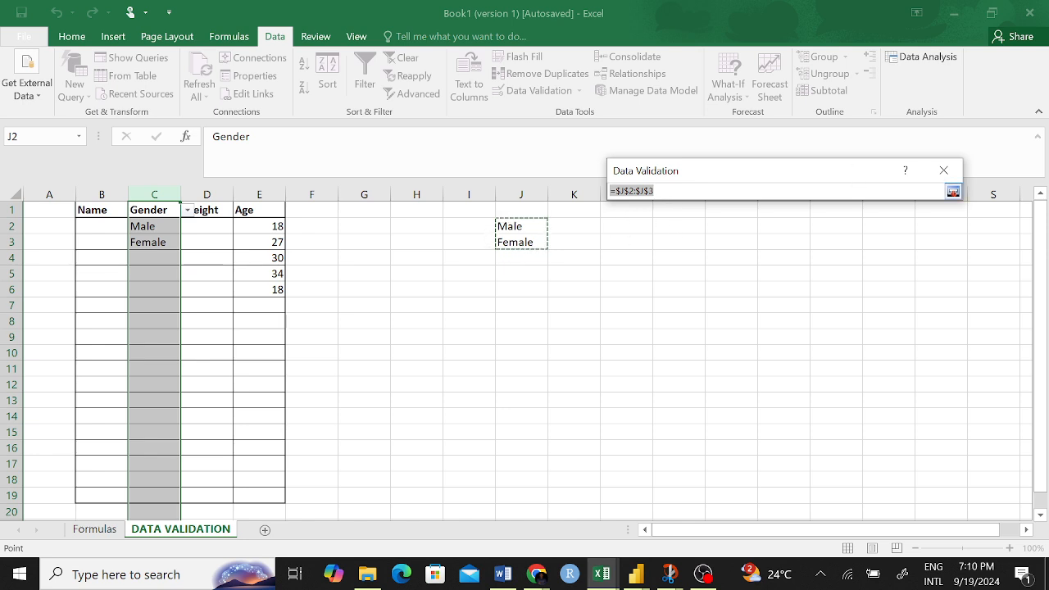
{"action": "left_click", "coordinate": [953, 191]}
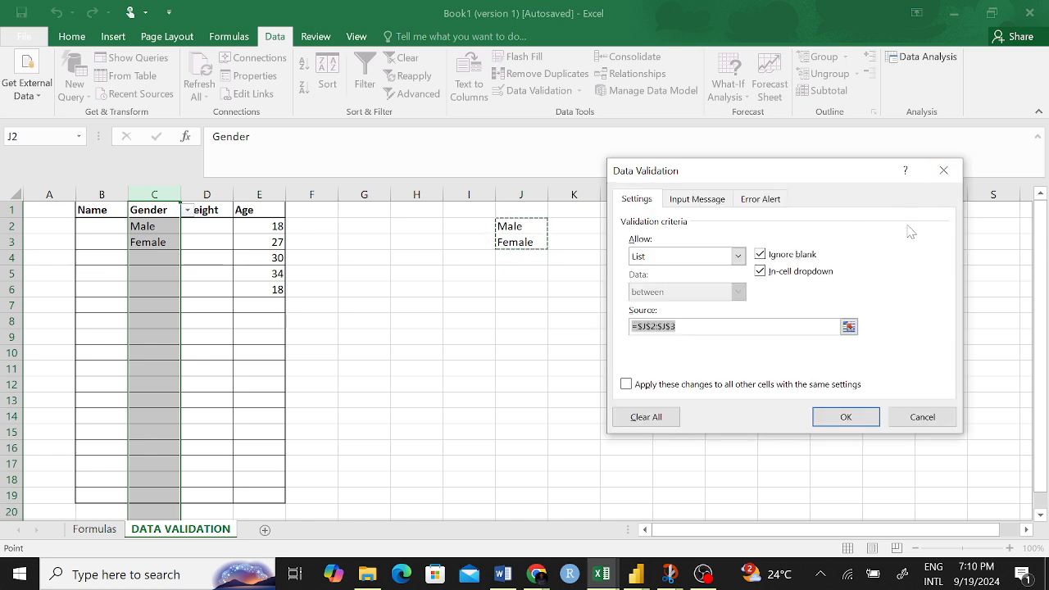
{"action": "left_click", "coordinate": [922, 417]}
- Delete the Male and Female source values from cells J2 and J3
{"action": "left_click_drag", "start_coordinate": [524, 232], "coordinate": [528, 240]}
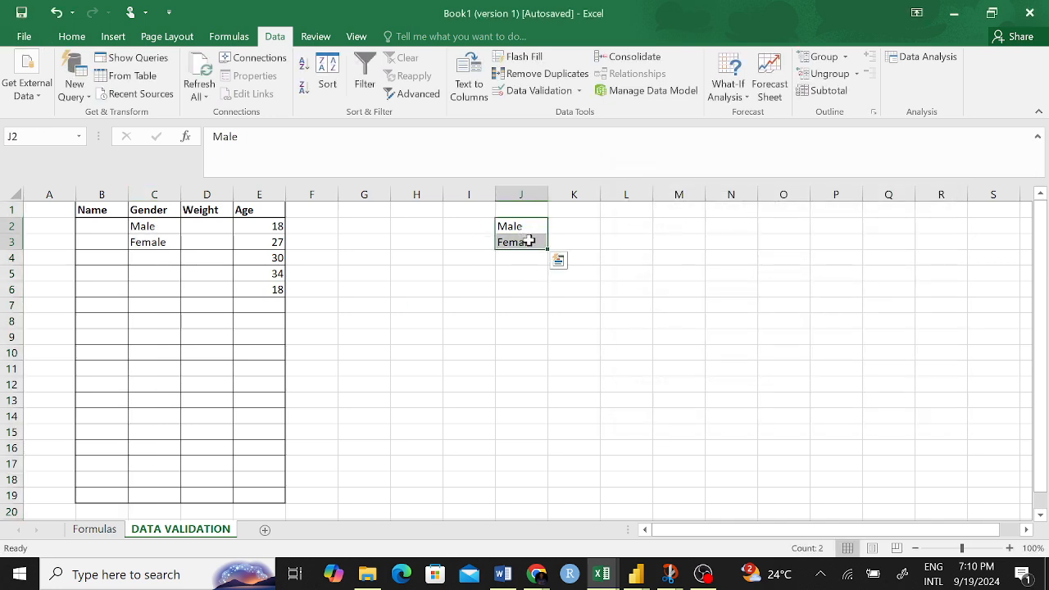
{"action": "key", "text": "BackSpace"}
{"action": "left_click", "coordinate": [475, 320]}
{"action": "left_click", "coordinate": [518, 243]}
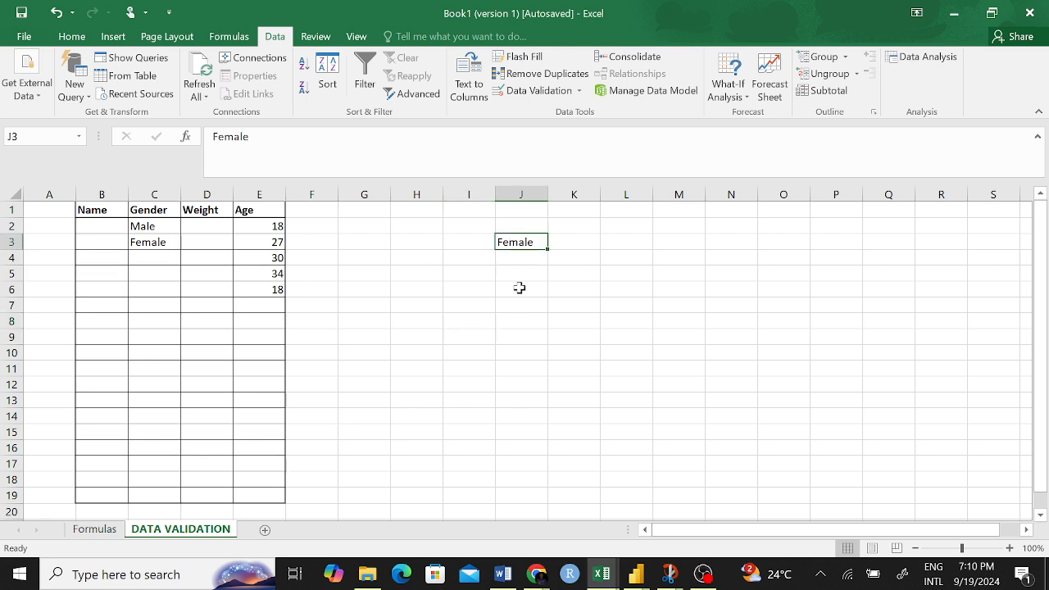
{"action": "key", "text": "BackSpace"}
{"action": "left_click", "coordinate": [521, 400]}
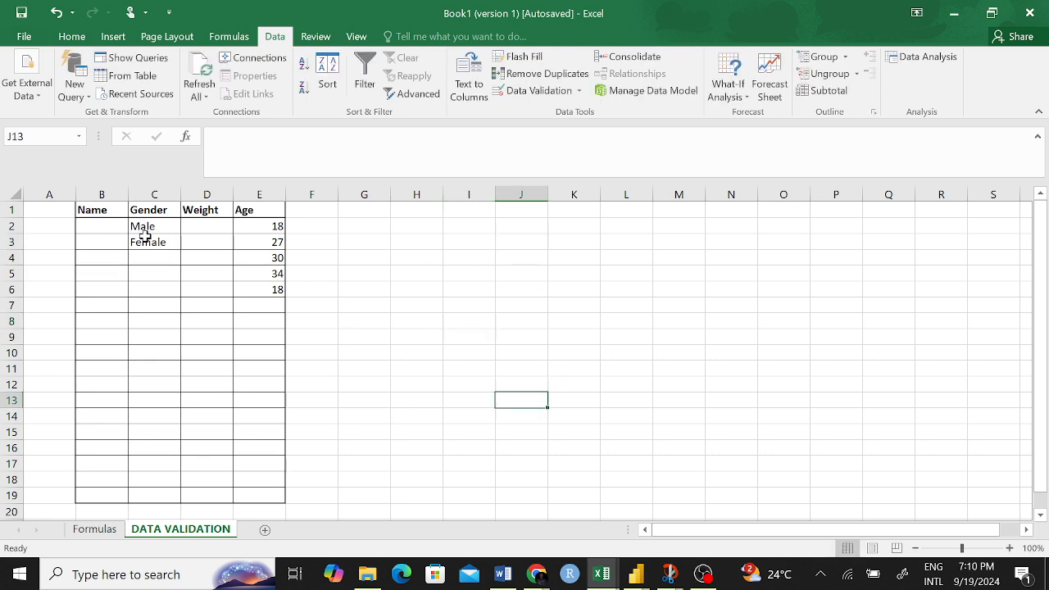
- Clear the Gender column's validation and set a new list with an in-cell dropdown, sourced from =$C$2:$C$3
{"action": "left_click_drag", "start_coordinate": [141, 228], "coordinate": [145, 242]}
{"action": "left_click", "coordinate": [413, 258]}
{"action": "left_click", "coordinate": [168, 195]}
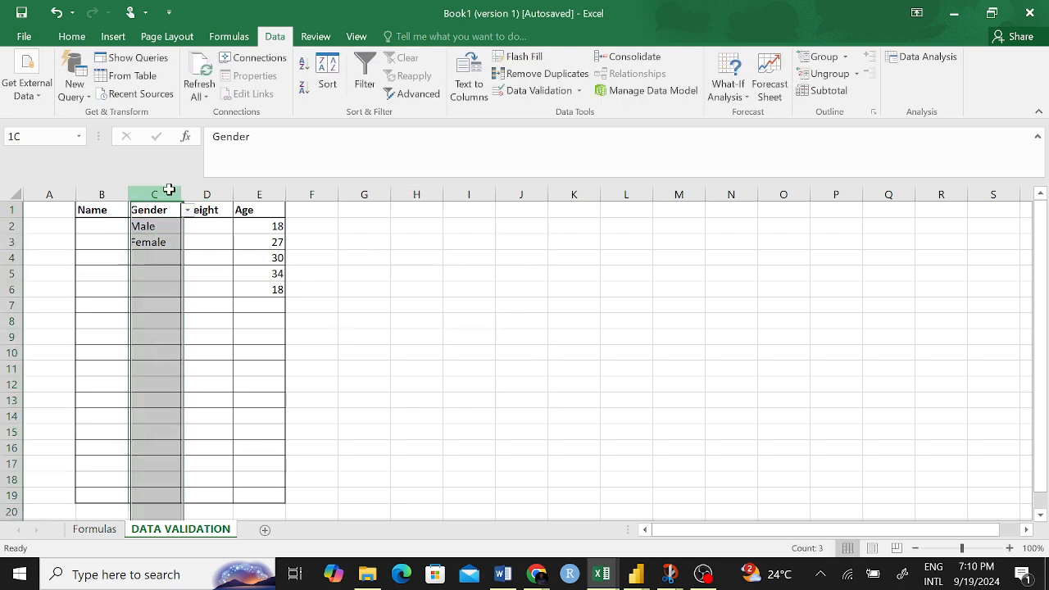
{"action": "left_click", "coordinate": [537, 90]}
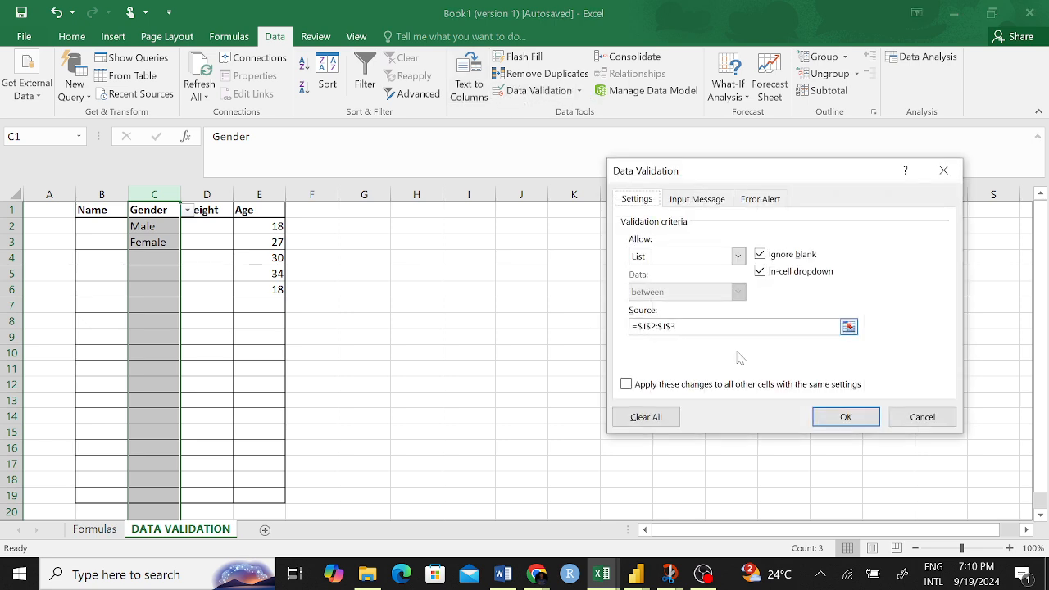
{"action": "left_click", "coordinate": [647, 417]}
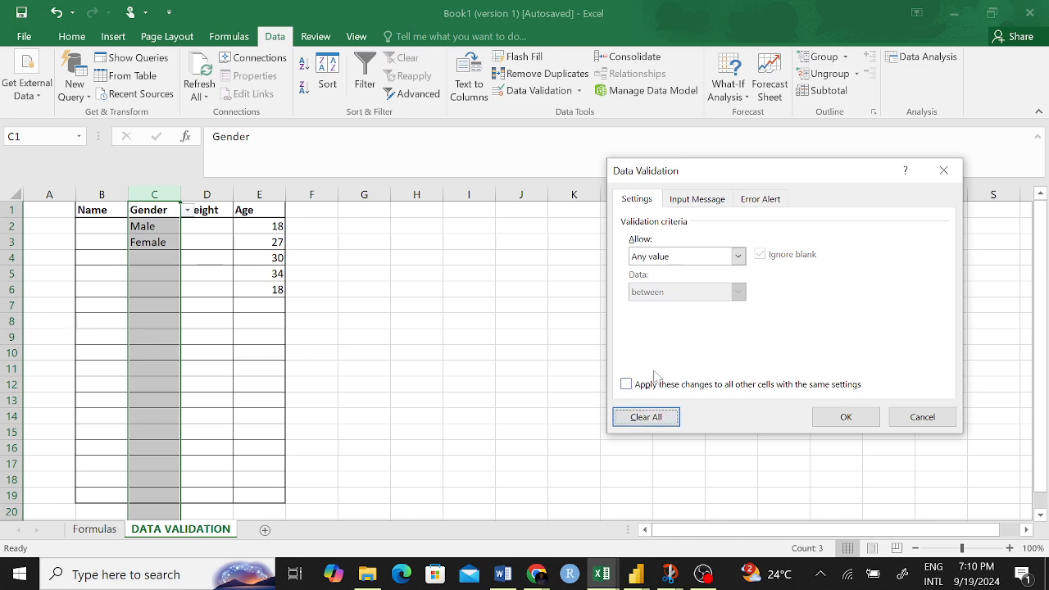
{"action": "left_click", "coordinate": [738, 257]}
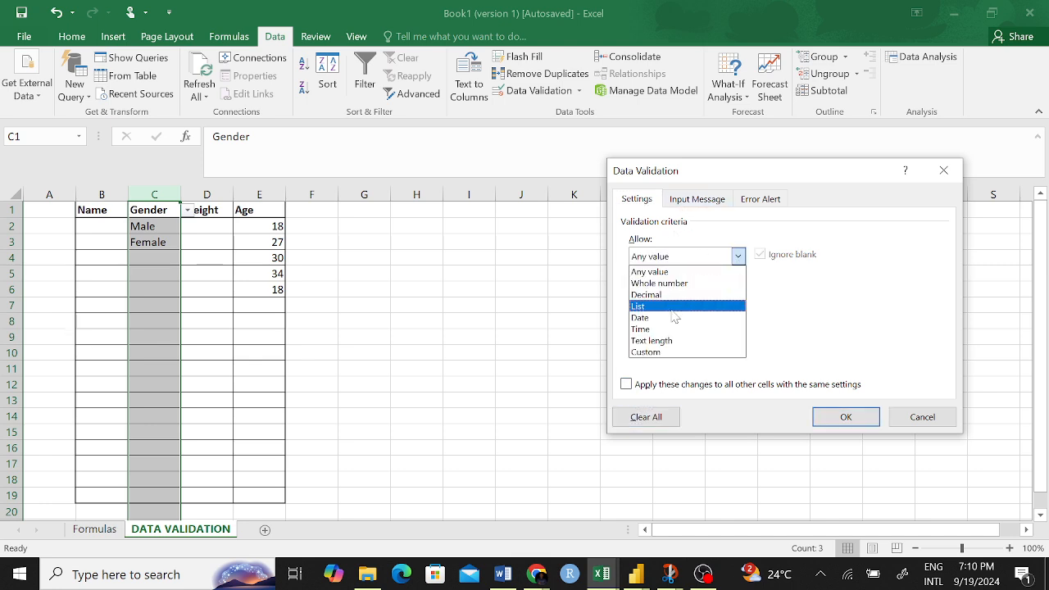
{"action": "left_click", "coordinate": [656, 308]}
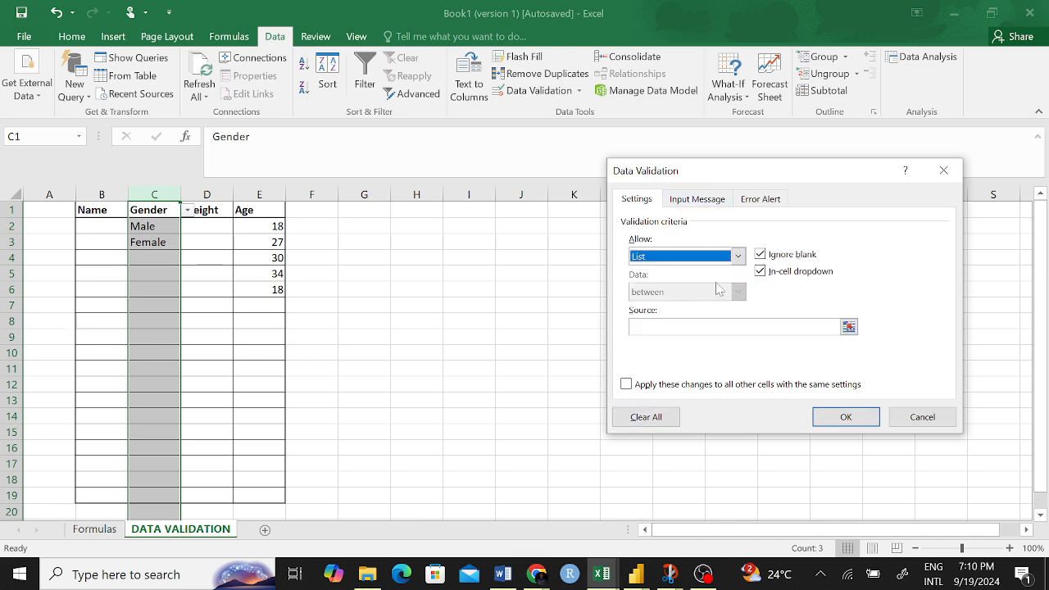
{"action": "left_click", "coordinate": [848, 328]}
{"action": "left_click_drag", "start_coordinate": [140, 226], "coordinate": [145, 237]}
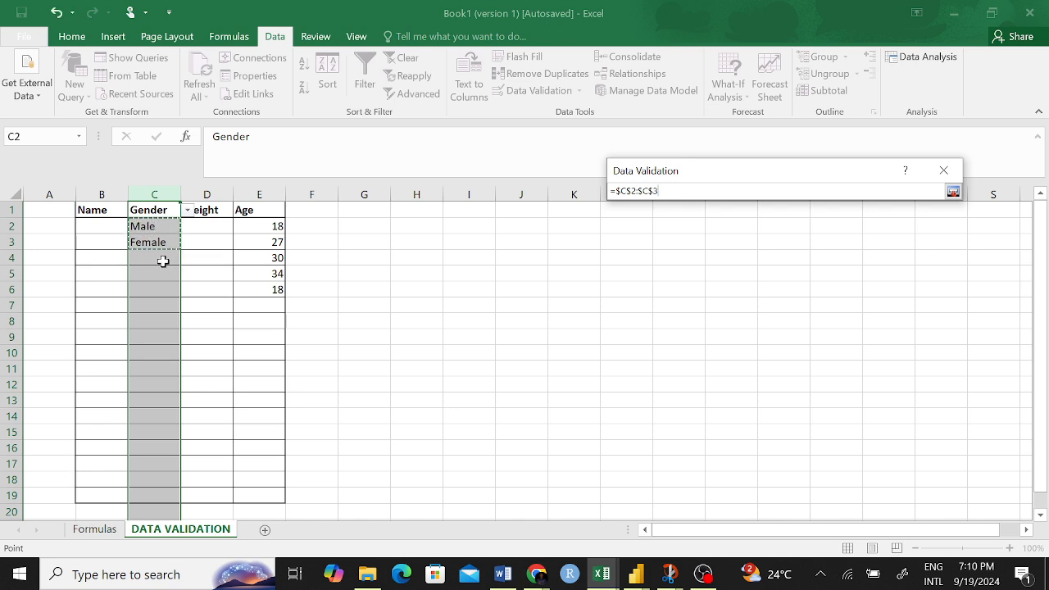
{"action": "key", "text": "Return"}
{"action": "left_click", "coordinate": [844, 417]}
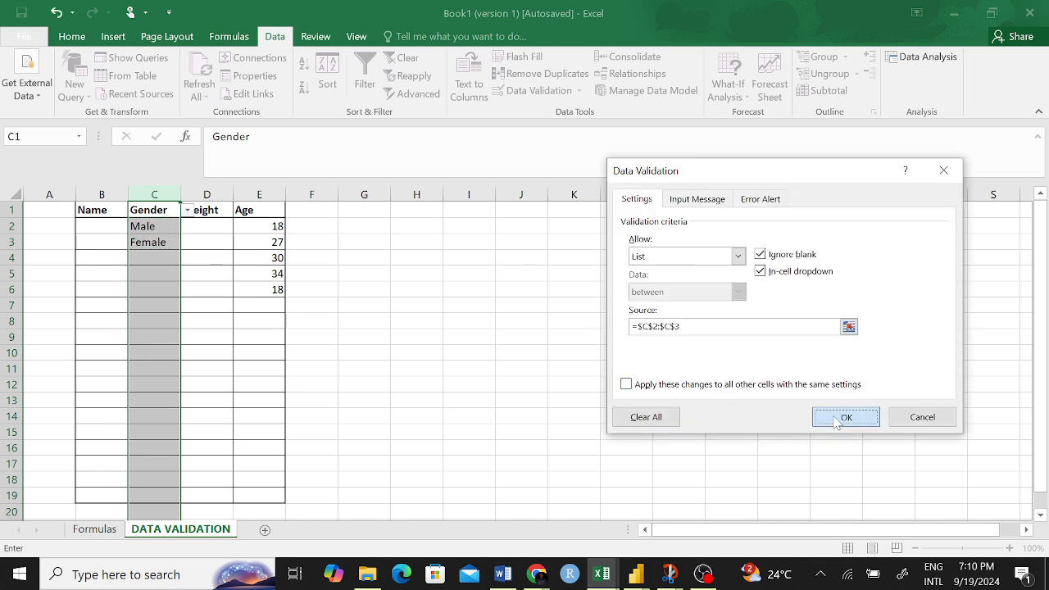
- Check the Gender dropdown in cell C2 and examine the source values in C2:C3, without picking a choice
{"action": "left_click", "coordinate": [356, 287]}
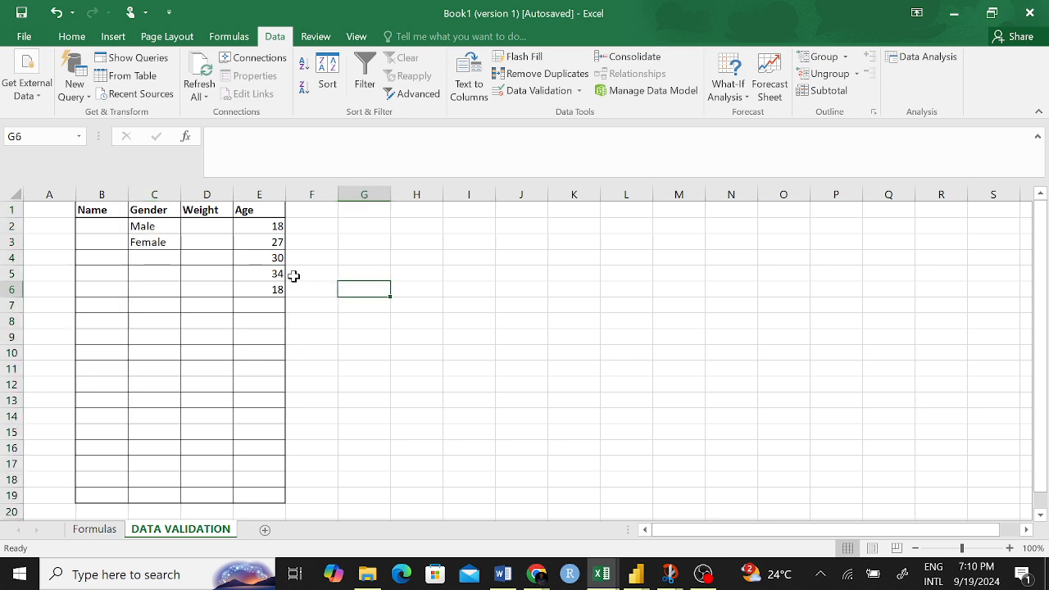
{"action": "left_click", "coordinate": [168, 229]}
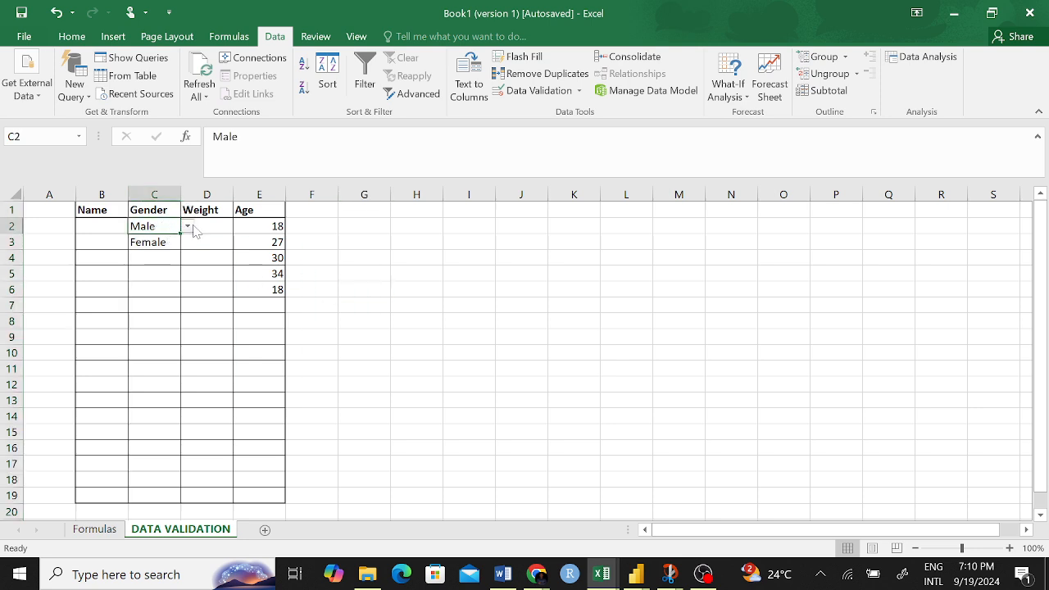
{"action": "left_click", "coordinate": [188, 226]}
{"action": "key", "text": "Escape"}
{"action": "left_click", "coordinate": [165, 271]}
{"action": "left_click_drag", "start_coordinate": [146, 227], "coordinate": [155, 241]}
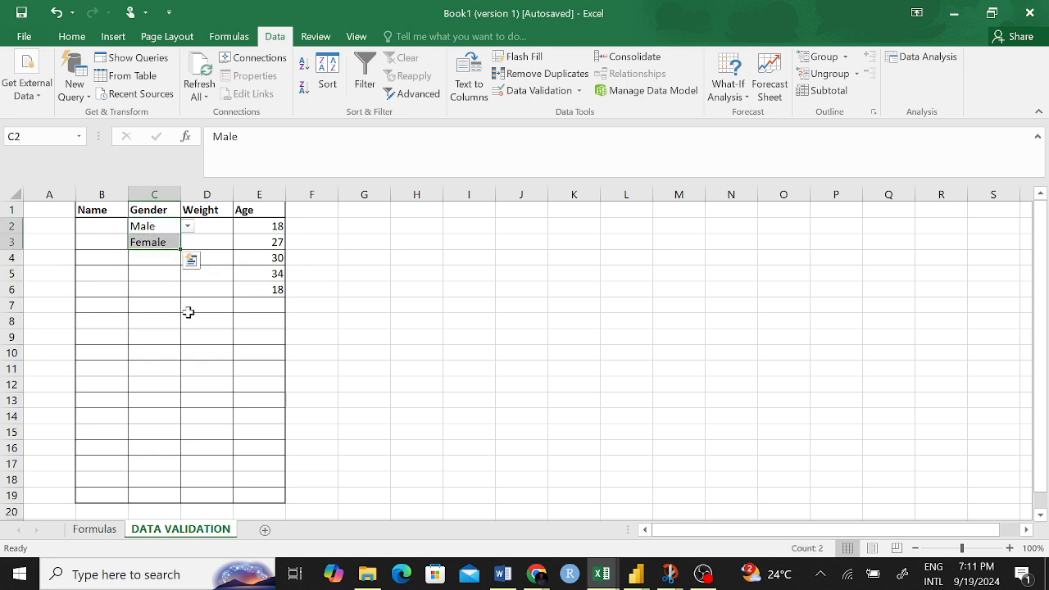
{"action": "left_click", "coordinate": [165, 323]}
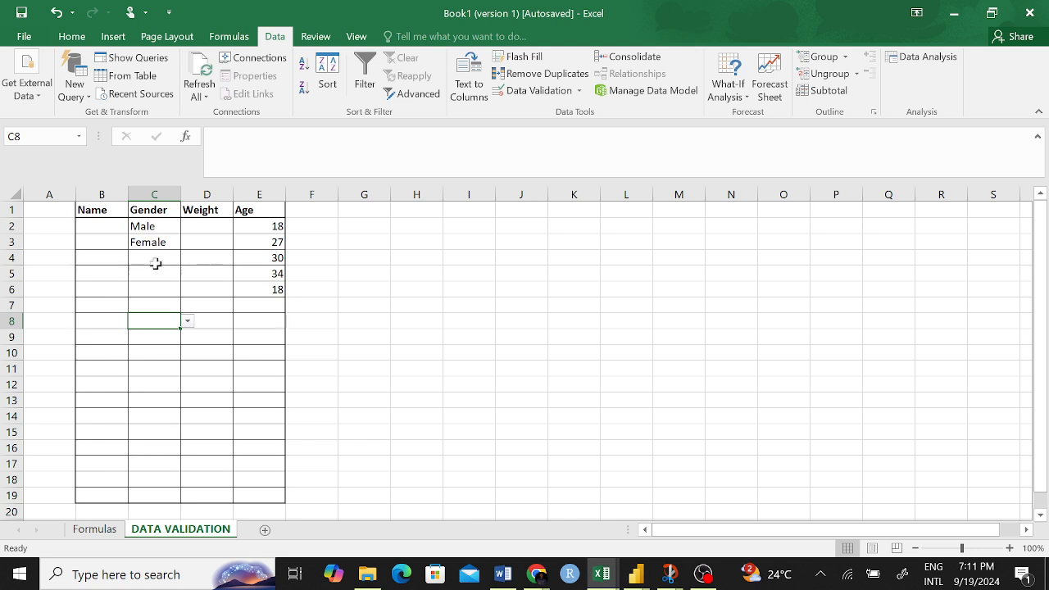
{"action": "left_click", "coordinate": [157, 307]}
{"action": "left_click_drag", "start_coordinate": [156, 307], "coordinate": [145, 227]}
- Review the Gender column's validation settings again, keeping the List type and the source =$C$2:$C$3
{"action": "left_click", "coordinate": [158, 190]}
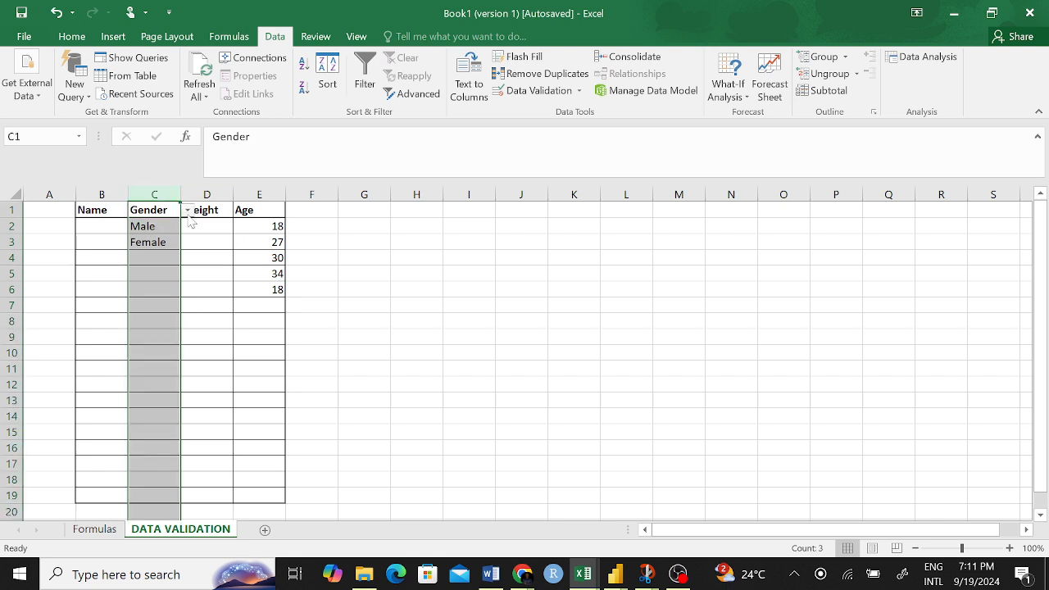
{"action": "left_click", "coordinate": [538, 90]}
{"action": "left_click", "coordinate": [737, 255]}
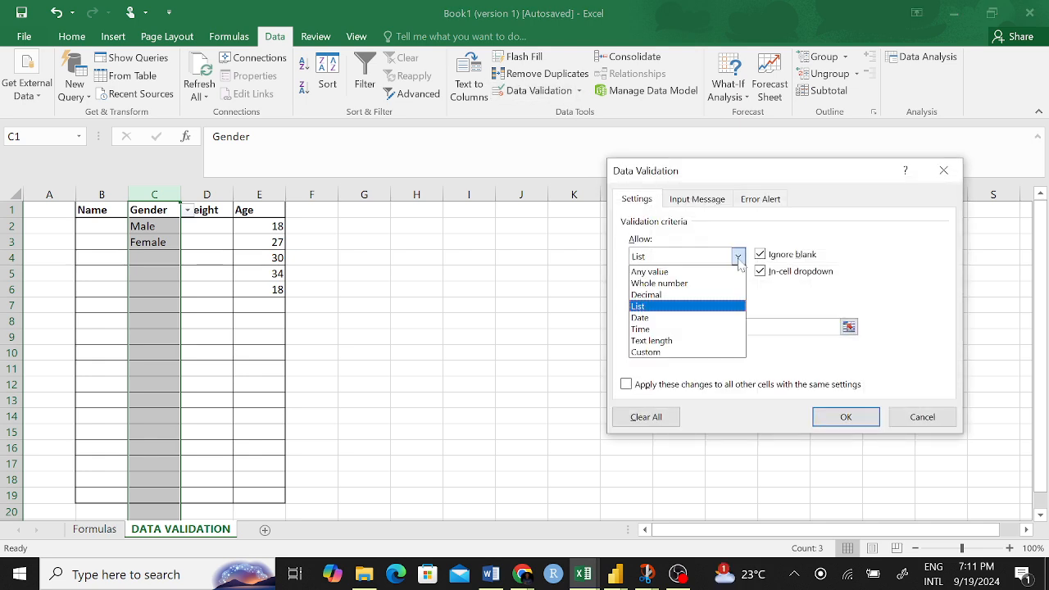
{"action": "left_click", "coordinate": [672, 307]}
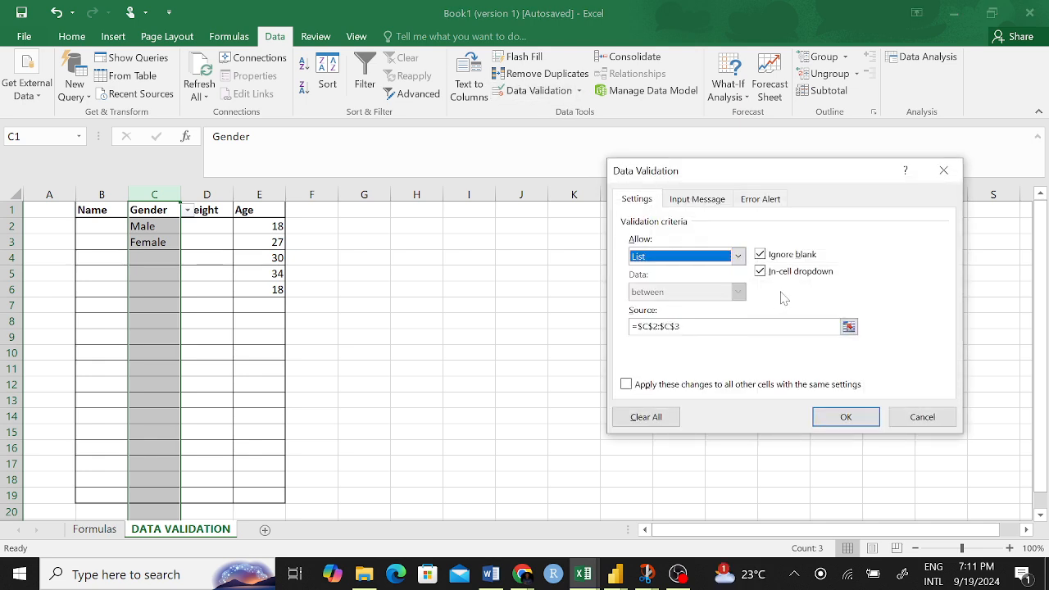
{"action": "left_click", "coordinate": [848, 327]}
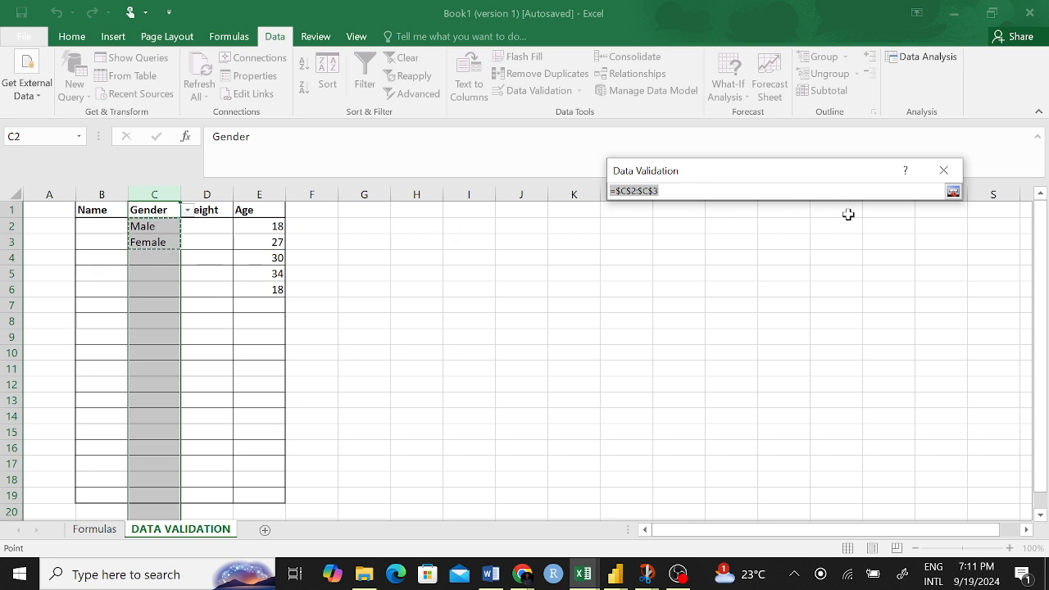
{"action": "key", "text": "Return"}
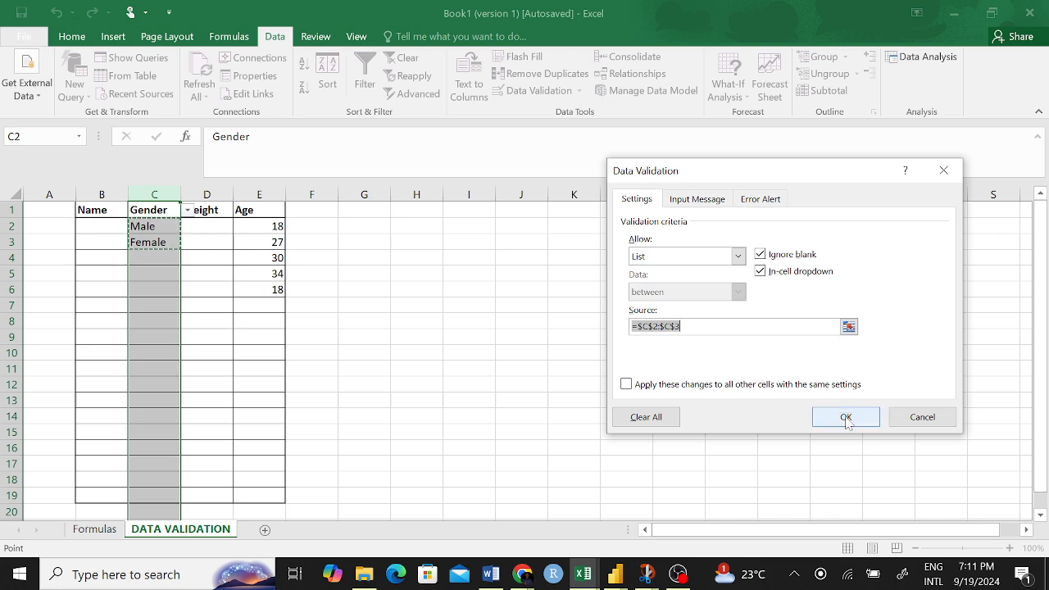
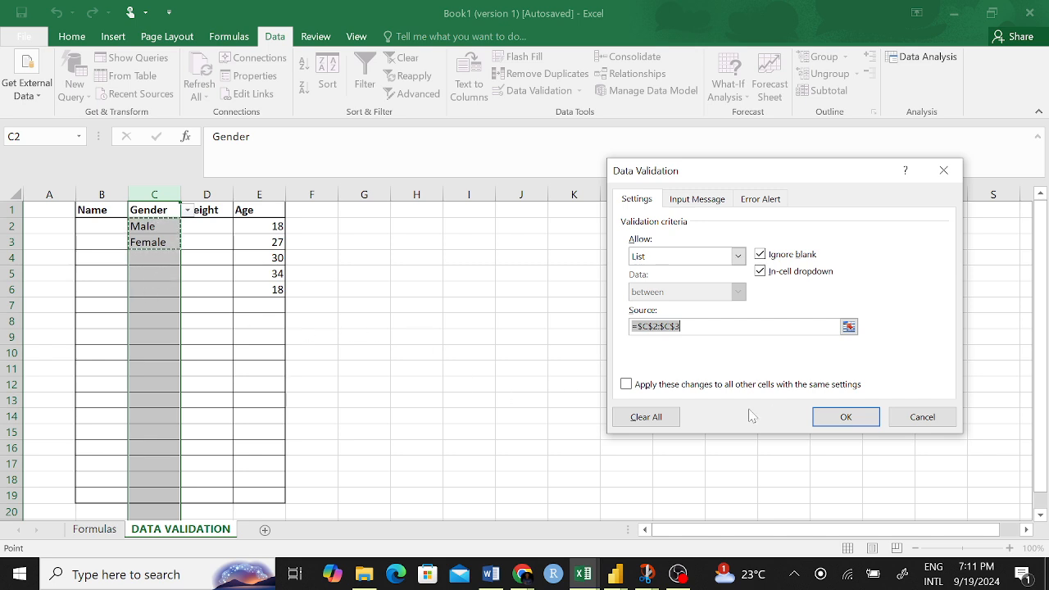
{"action": "left_click", "coordinate": [847, 417]}
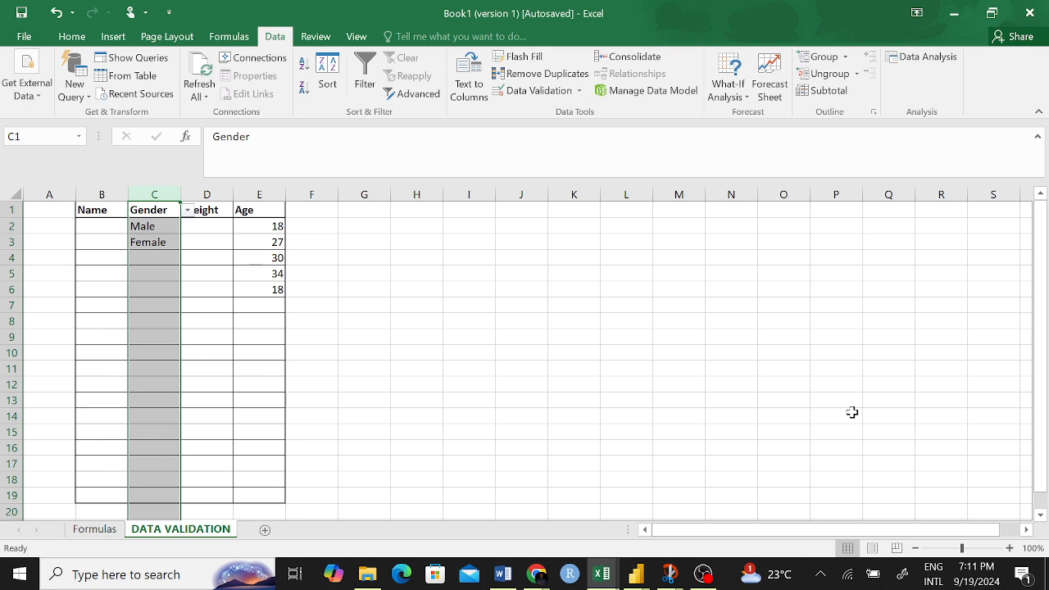
{"action": "left_click", "coordinate": [479, 305]}
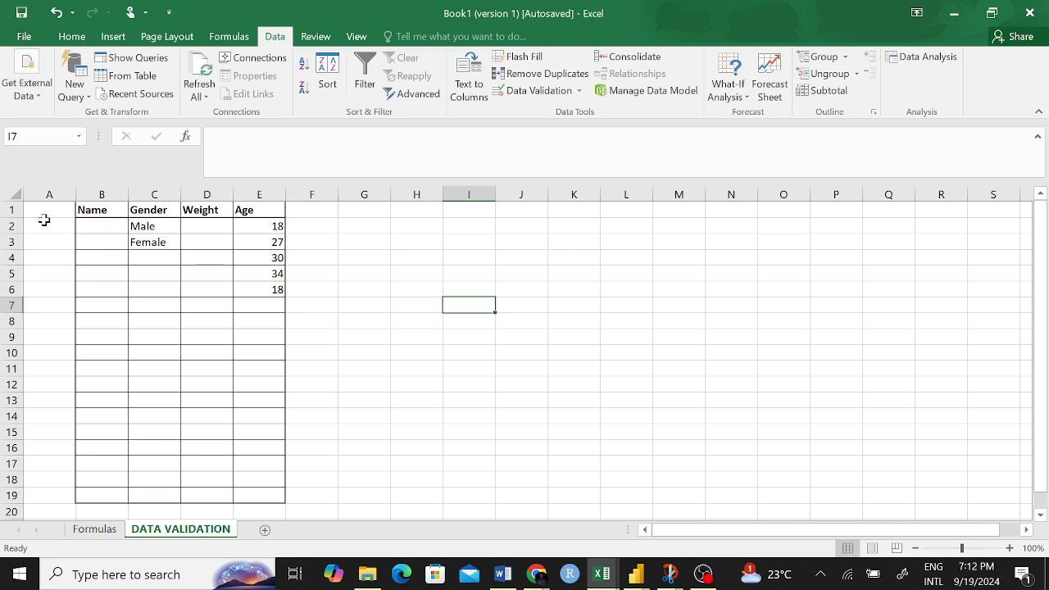
- Replace the header in cell B1 with Phone Number
{"action": "left_click", "coordinate": [95, 213]}
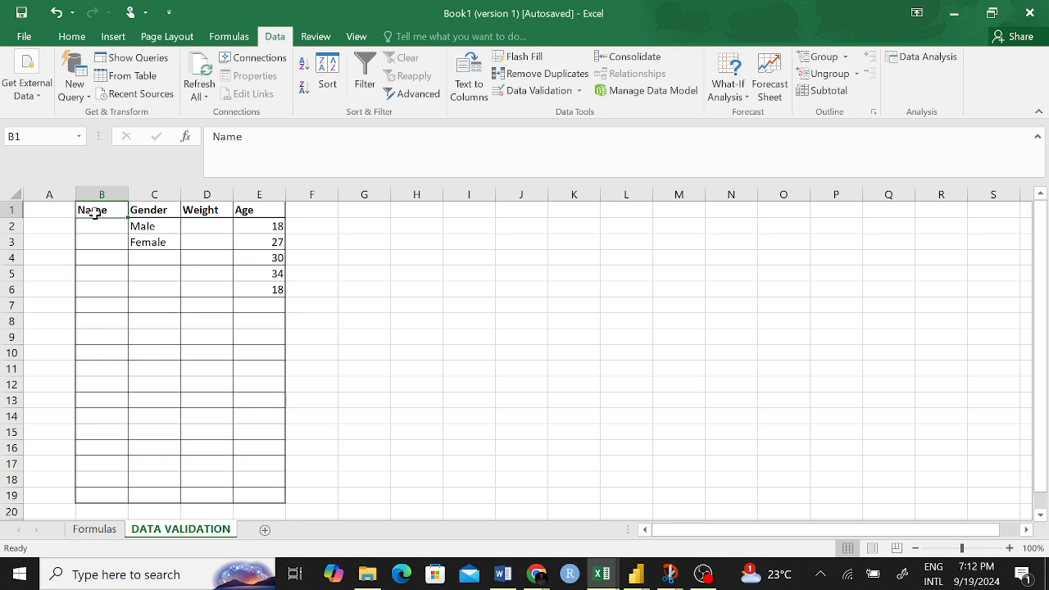
{"action": "type", "text": "Phone"}
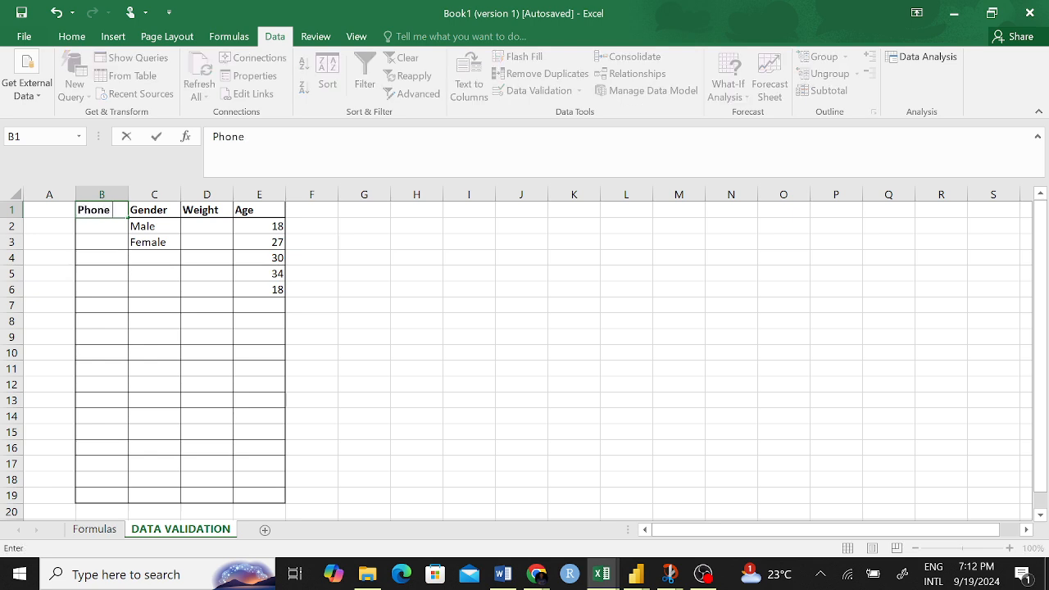
{"action": "type", "text": " Numbe"}
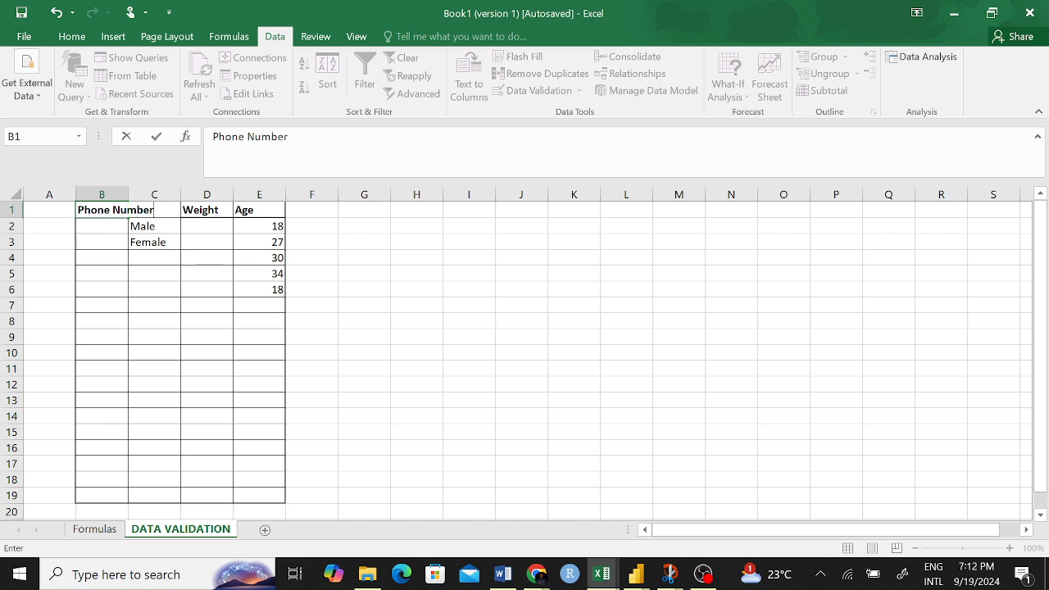
{"action": "type", "text": "r"}
{"action": "left_click", "coordinate": [352, 287]}
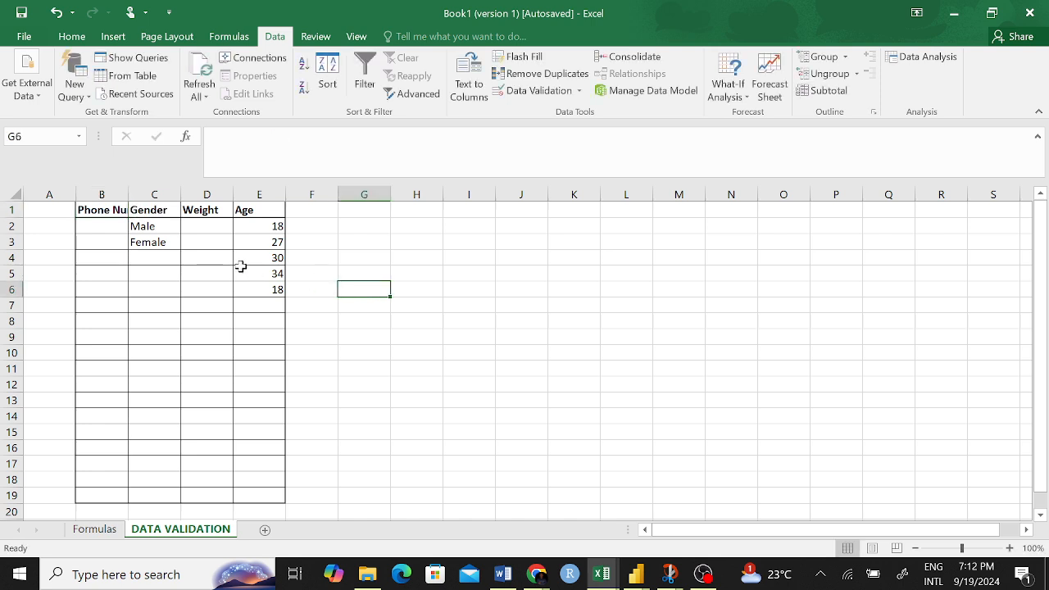
- Restrict the Phone Number column with a validation rule that allows only a text length equal to 10
{"action": "left_click", "coordinate": [102, 194]}
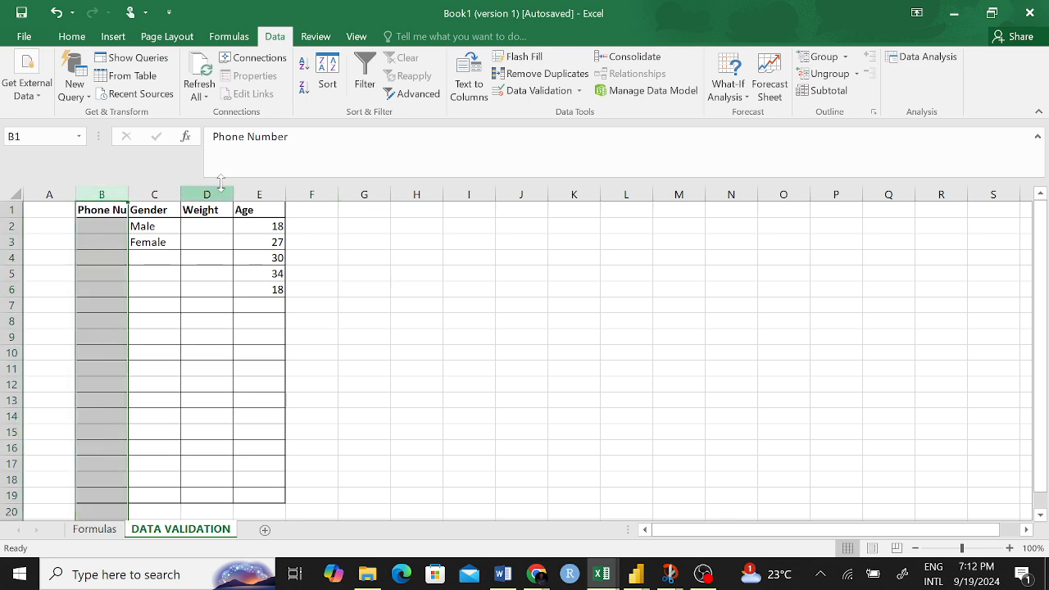
{"action": "left_click", "coordinate": [537, 90]}
{"action": "left_click", "coordinate": [733, 257]}
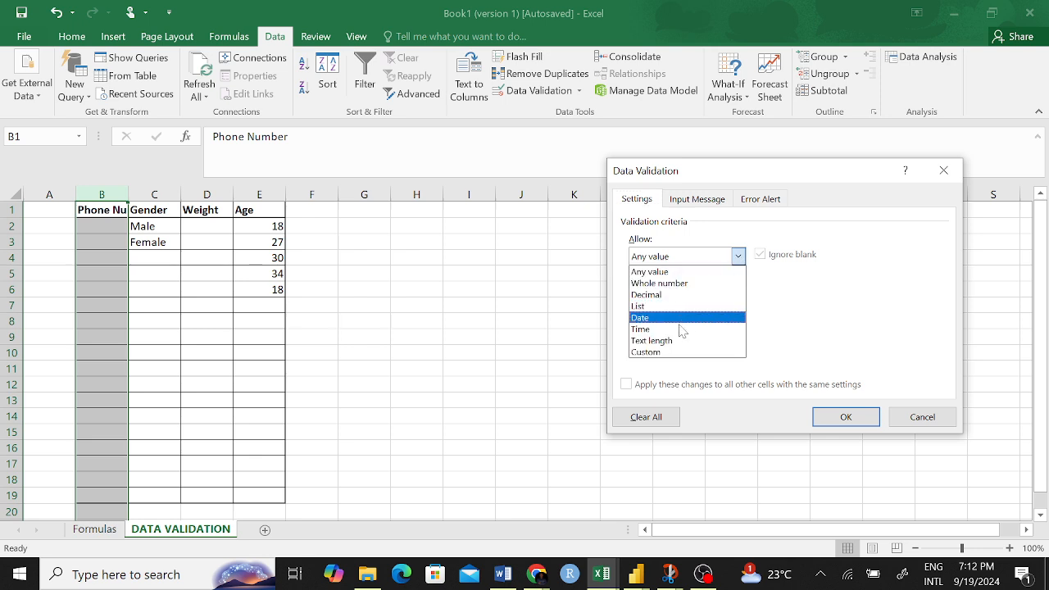
{"action": "left_click", "coordinate": [665, 342]}
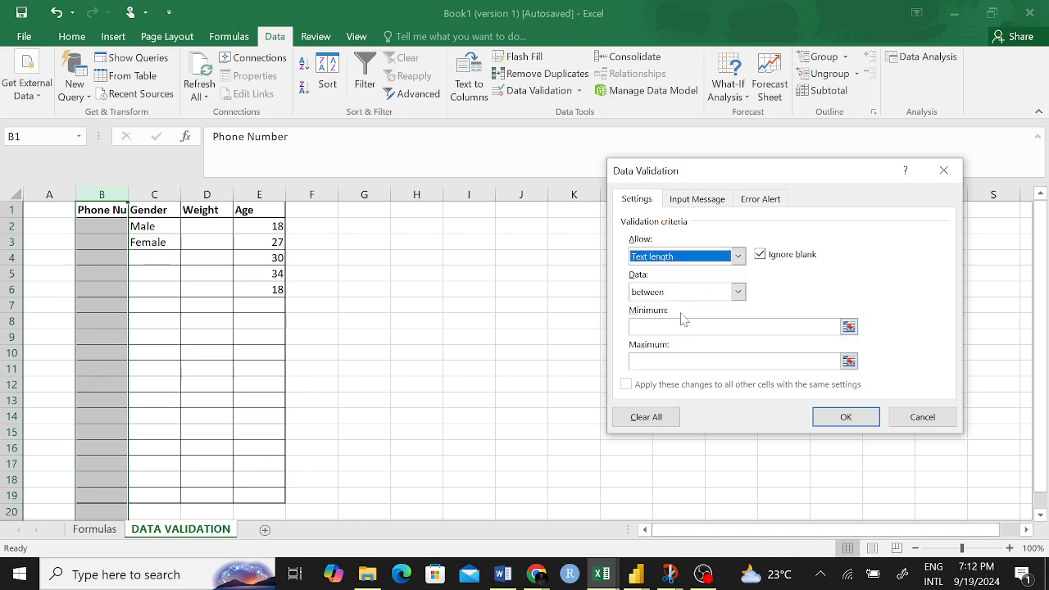
{"action": "left_click", "coordinate": [738, 291]}
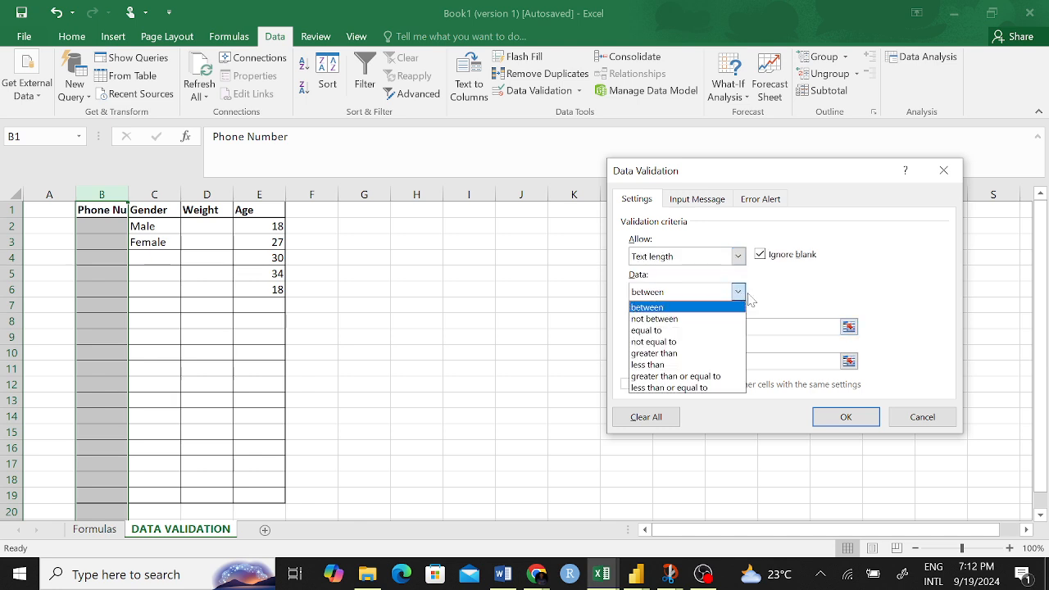
{"action": "left_click", "coordinate": [669, 331]}
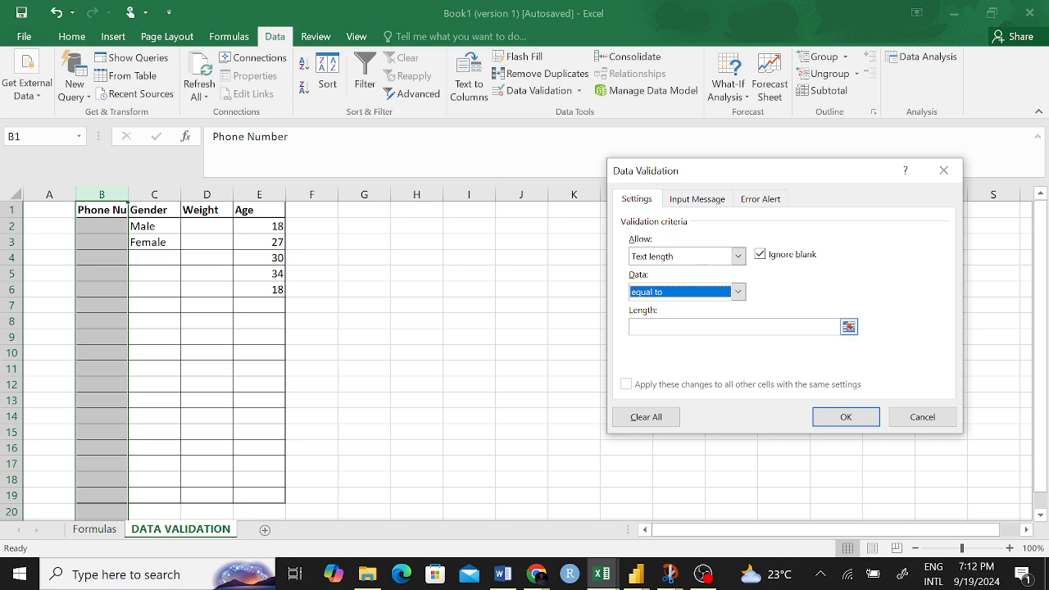
{"action": "key", "text": "Tab"}
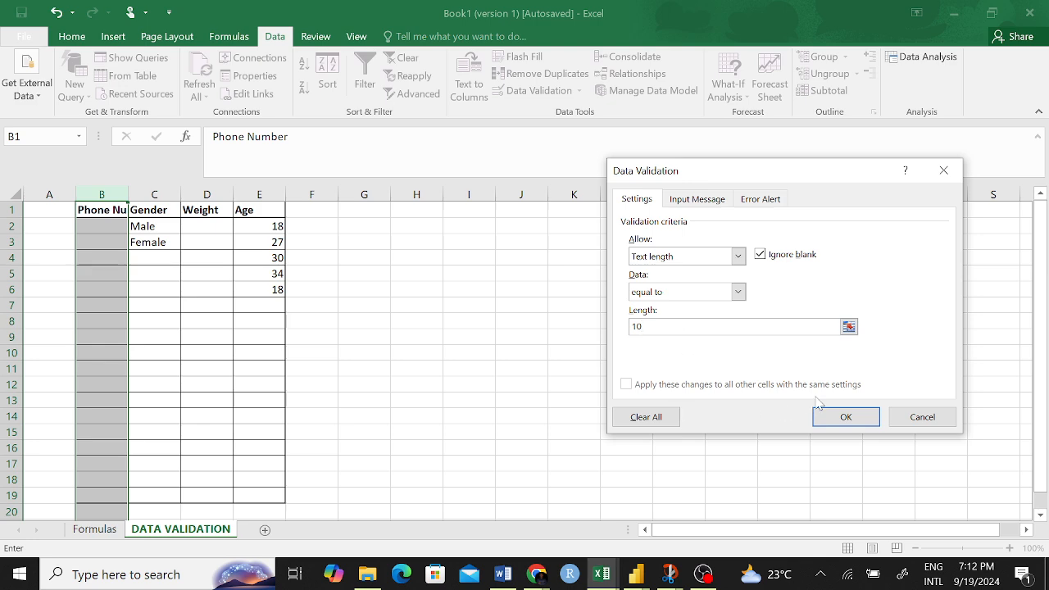
{"action": "left_click", "coordinate": [846, 418]}
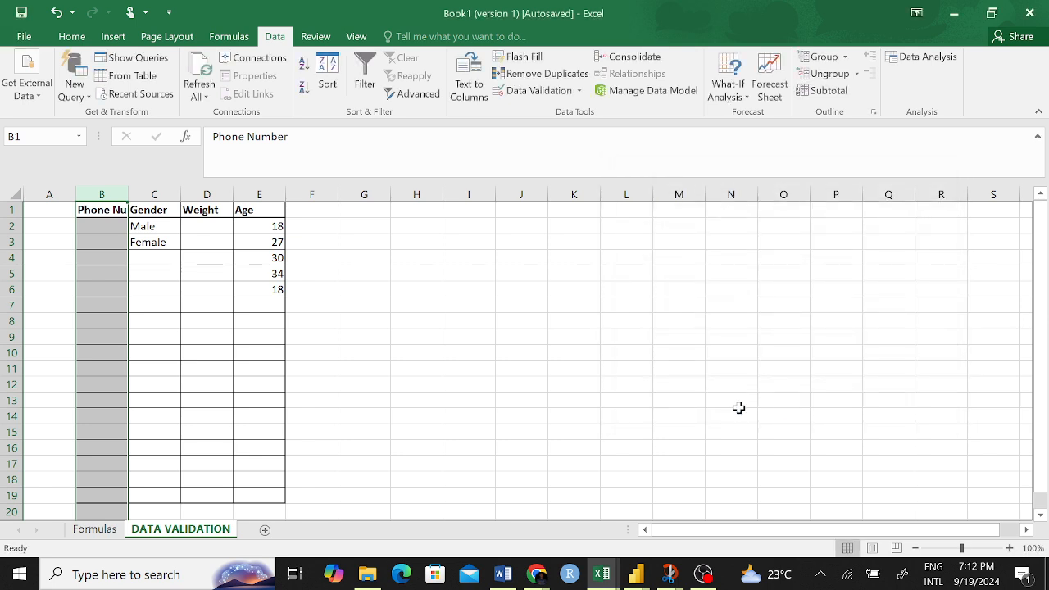
- Test the length rule by trying a phone number longer than 10 digits in cell B2, and discard the entry
{"action": "left_click", "coordinate": [535, 366]}
{"action": "left_click", "coordinate": [114, 228]}
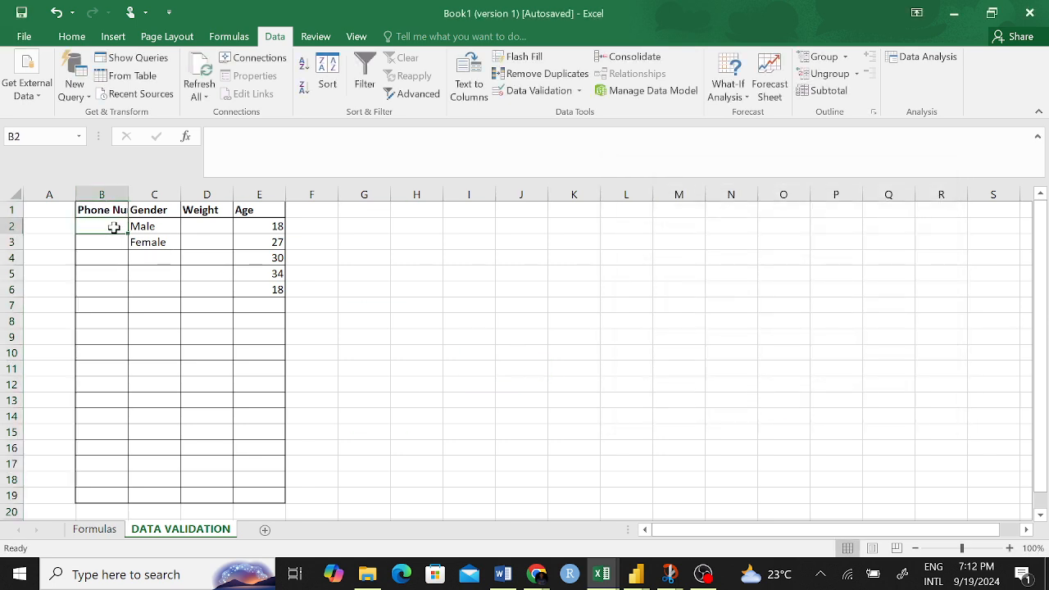
{"action": "type", "text": "07"}
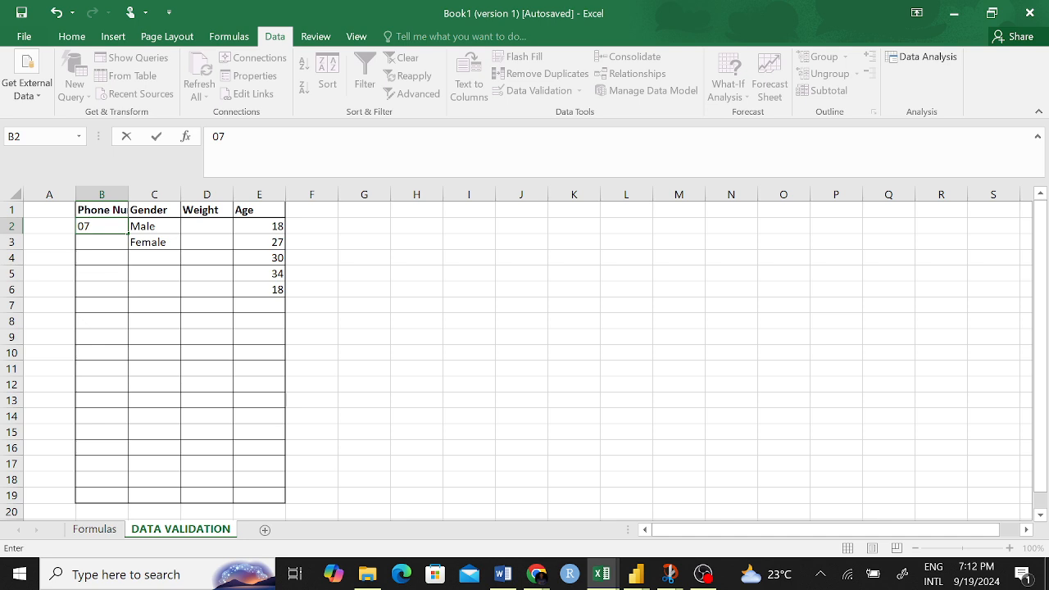
{"action": "type", "text": "1010101010"}
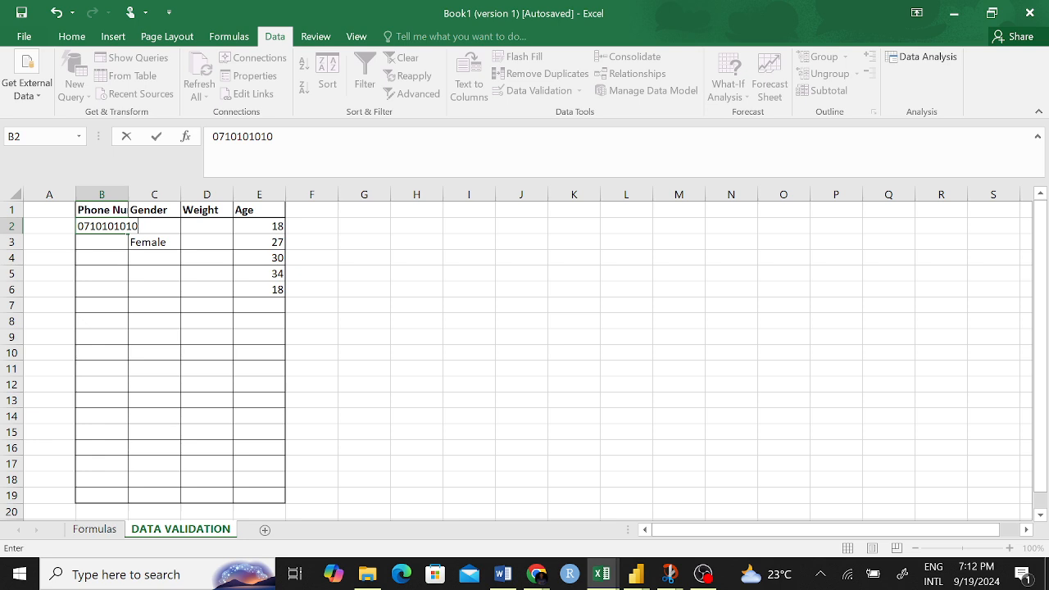
{"action": "key", "text": "Return"}
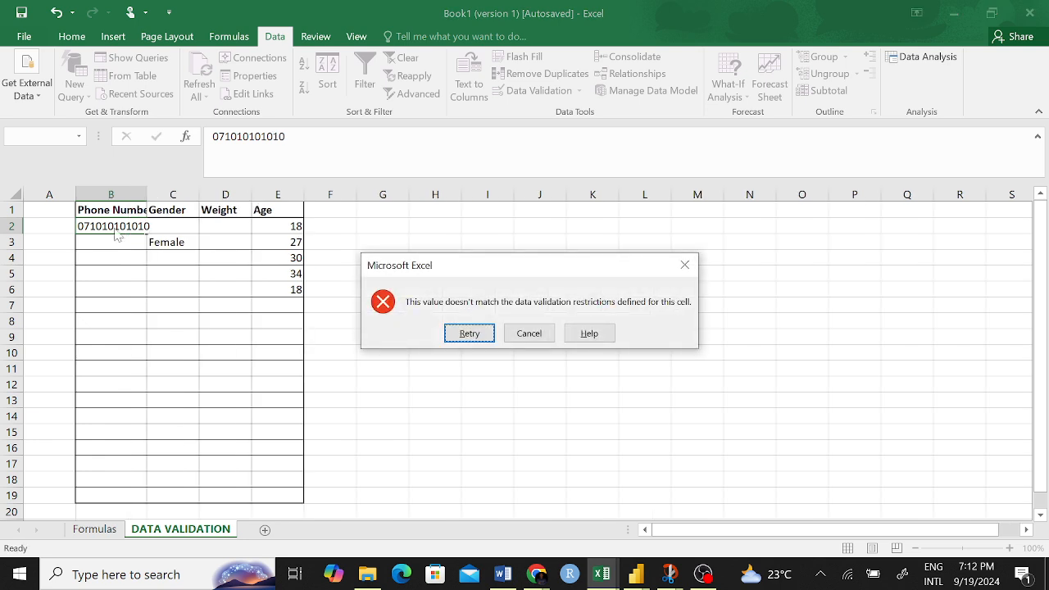
{"action": "left_click", "coordinate": [528, 336]}
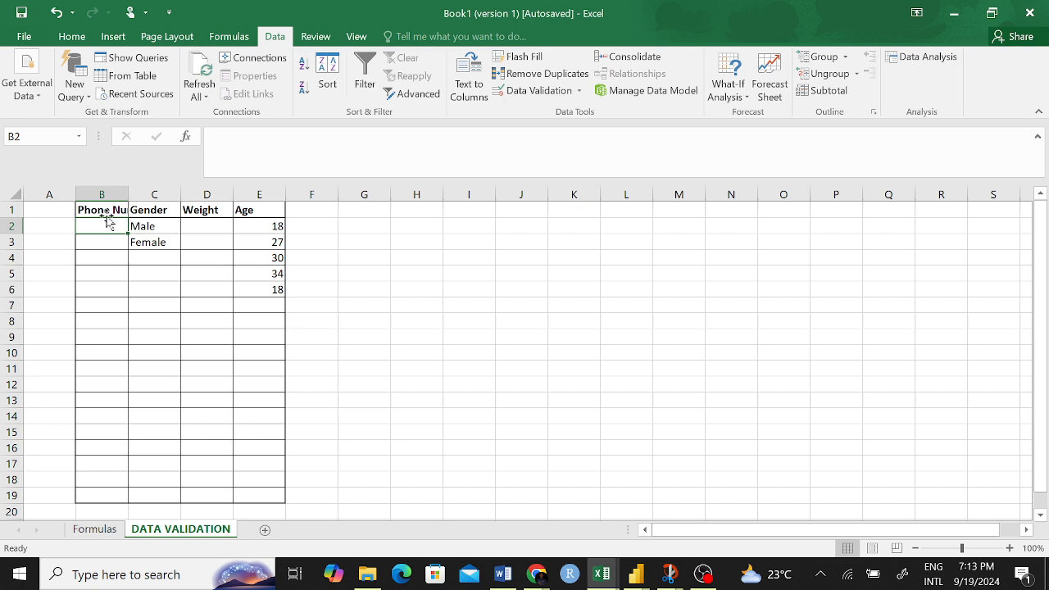
- Change the error alert style of the Phone Number column's validation to Information
{"action": "left_click", "coordinate": [101, 194]}
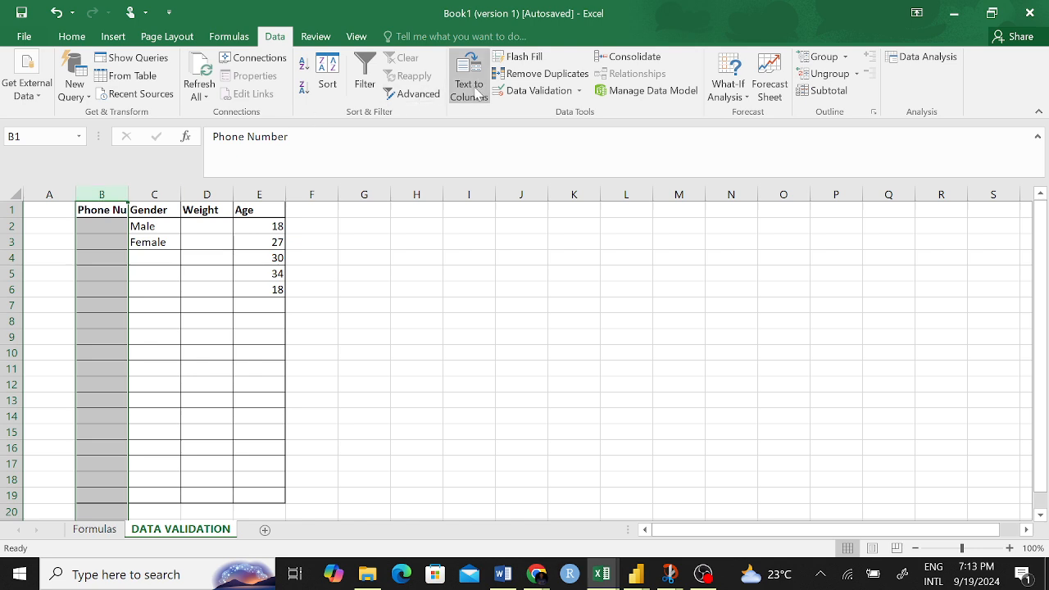
{"action": "left_click", "coordinate": [558, 90]}
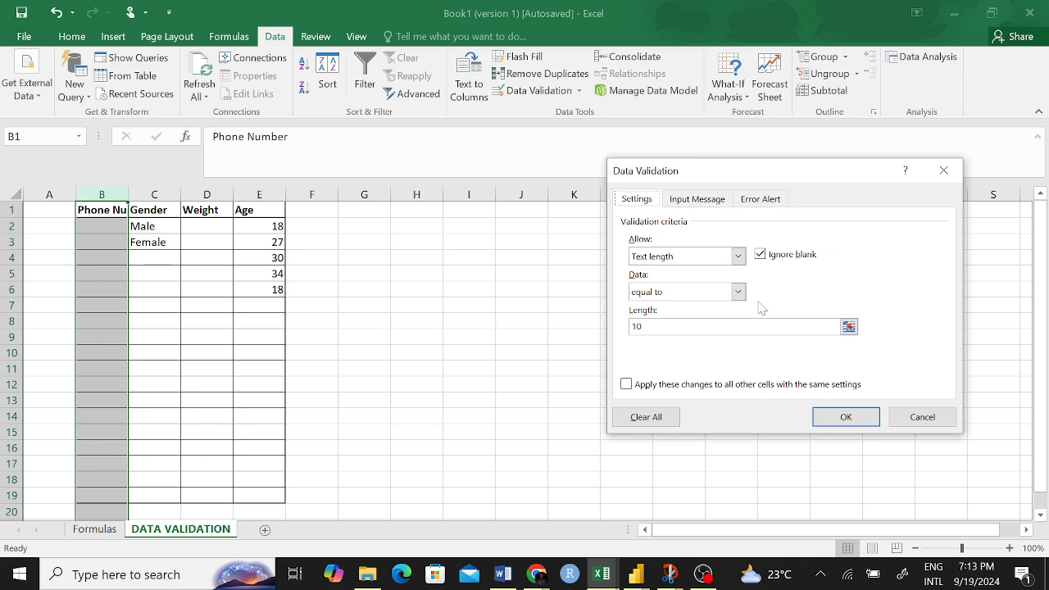
{"action": "left_click", "coordinate": [701, 202]}
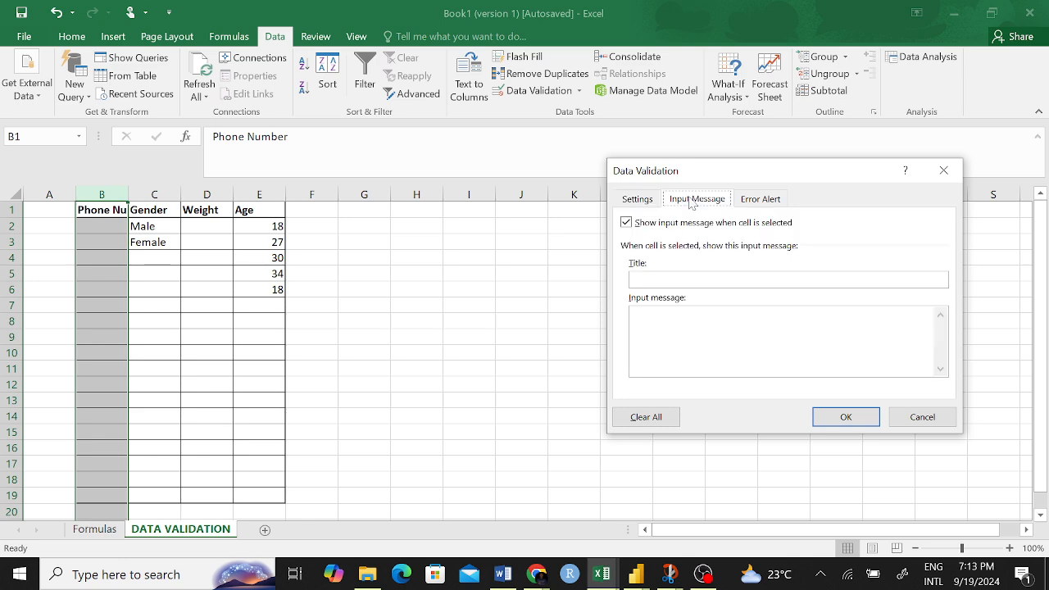
{"action": "left_click", "coordinate": [757, 206]}
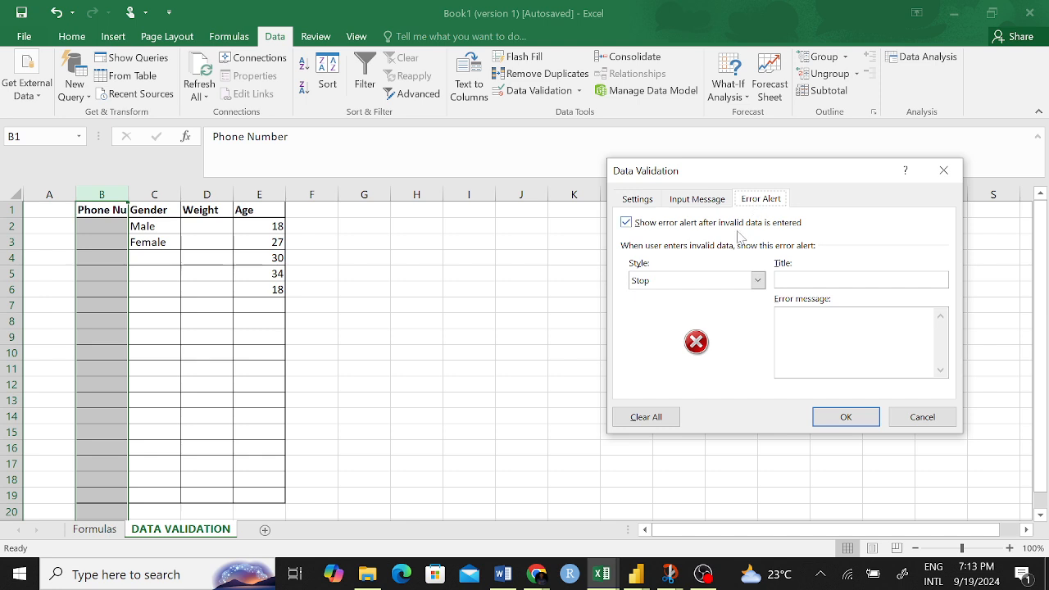
{"action": "left_click", "coordinate": [684, 287]}
{"action": "left_click", "coordinate": [690, 316]}
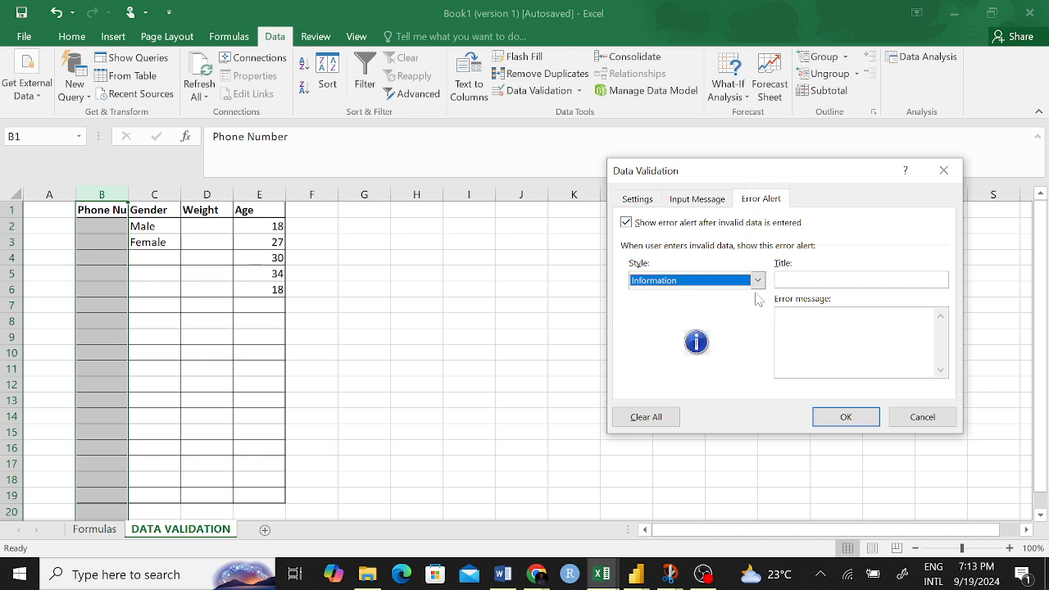
- Title the error alert "What to do" with the message "The number of characters should be equal to 10", and apply it
{"action": "left_click", "coordinate": [791, 281]}
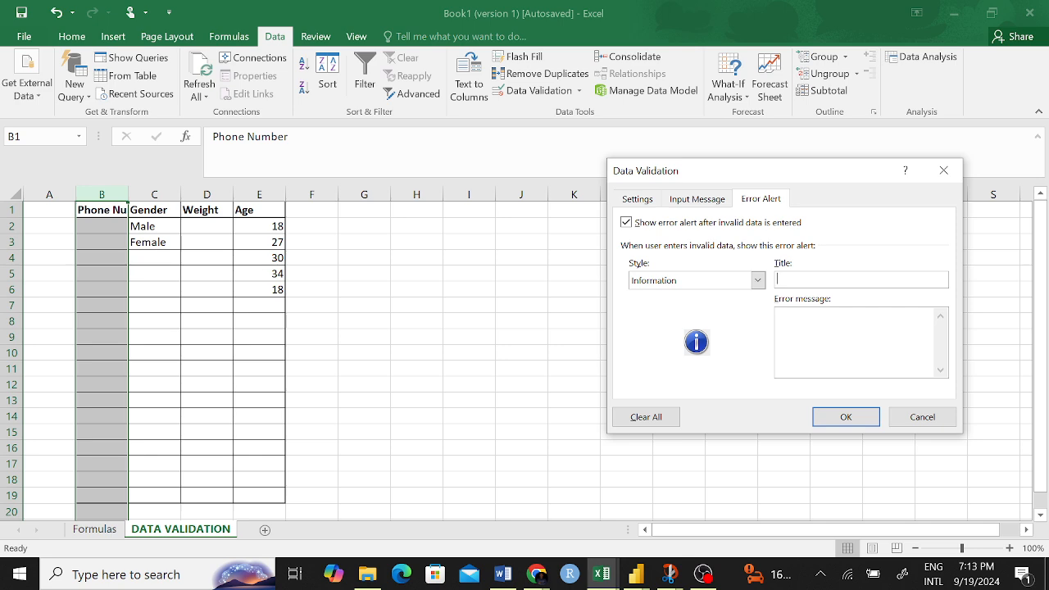
{"action": "type", "text": "What to do"}
{"action": "left_click", "coordinate": [802, 324]}
{"action": "type", "text": "t"}
{"action": "key", "text": "BackSpace"}
{"action": "type", "text": "The number of characters sh"}
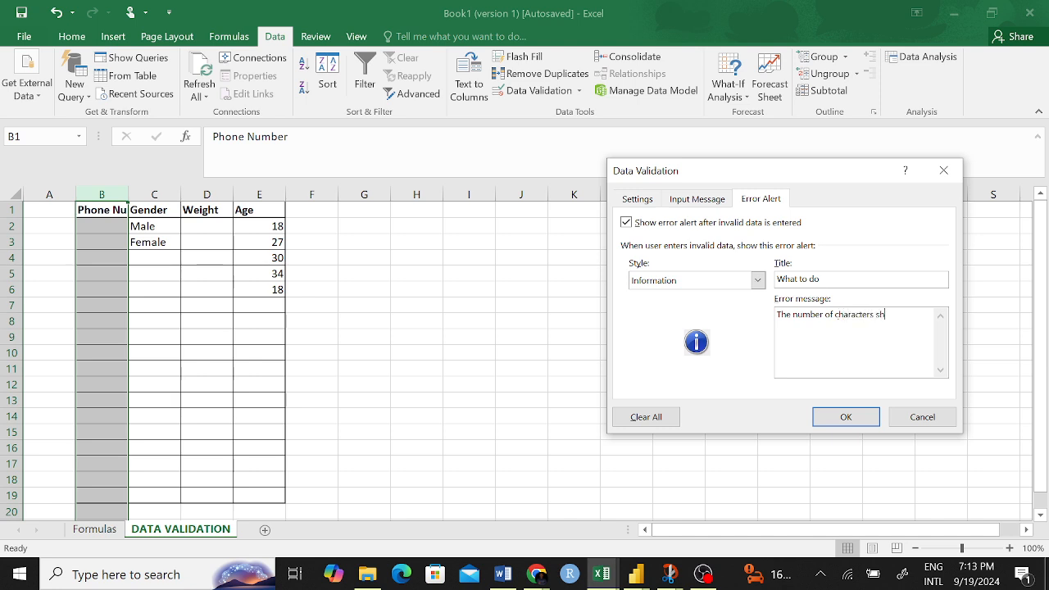
{"action": "type", "text": "ould be equal to 10"}
{"action": "left_click", "coordinate": [845, 416]}
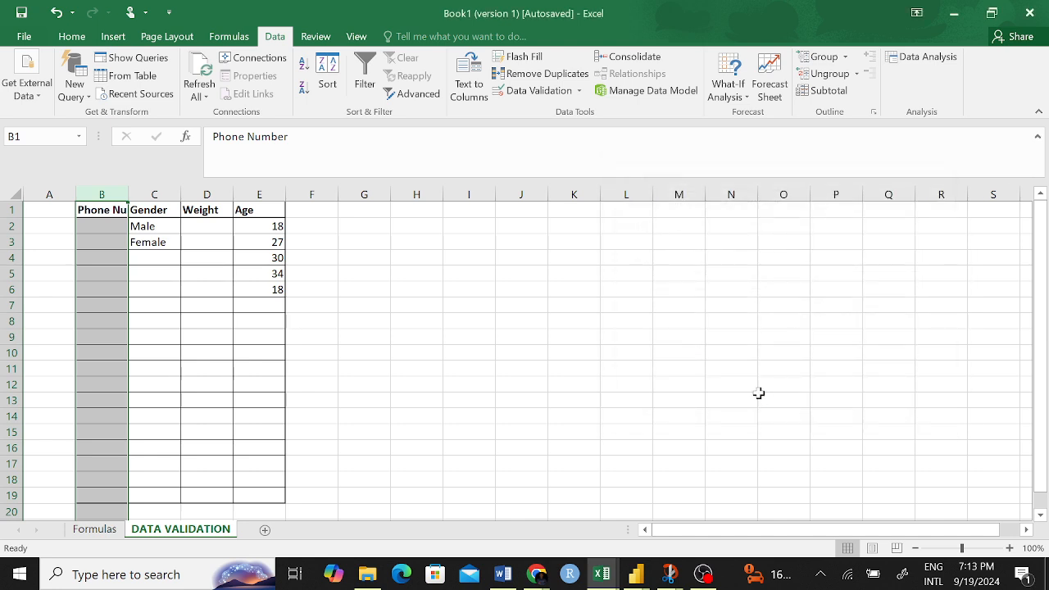
- Test the custom alert by trying the value 1 in cell B3, and discard the entry
{"action": "left_click", "coordinate": [106, 241]}
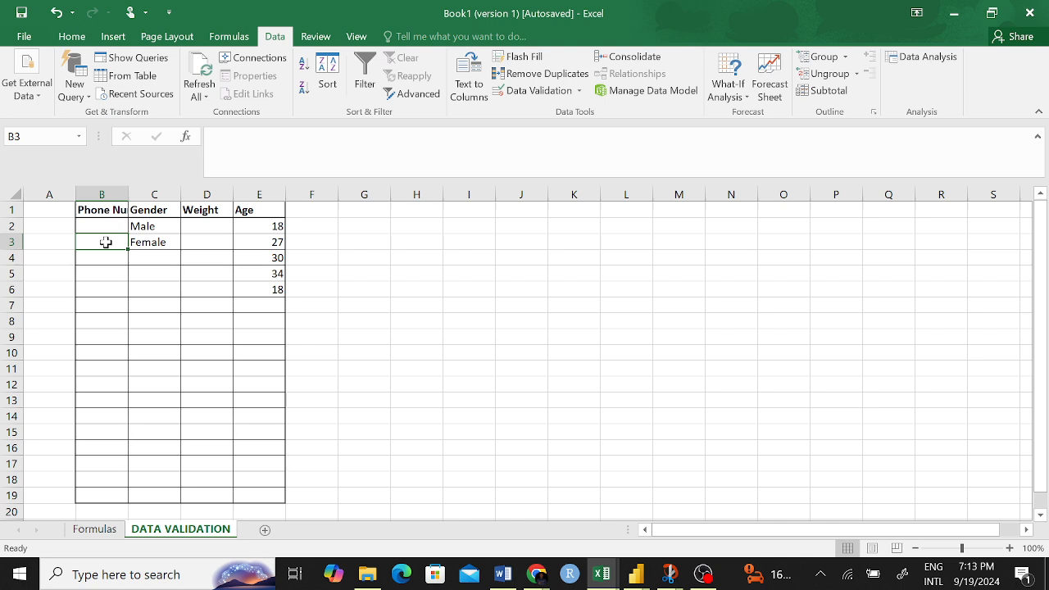
{"action": "type", "text": "1"}
{"action": "key", "text": "Return"}
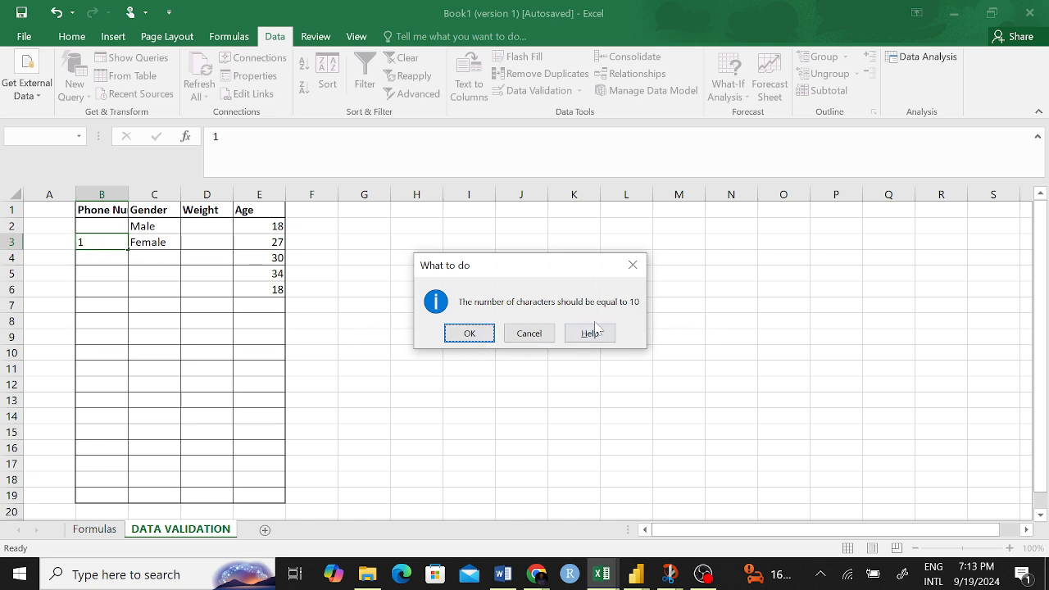
{"action": "left_click", "coordinate": [541, 340]}
{"action": "left_click", "coordinate": [420, 305]}
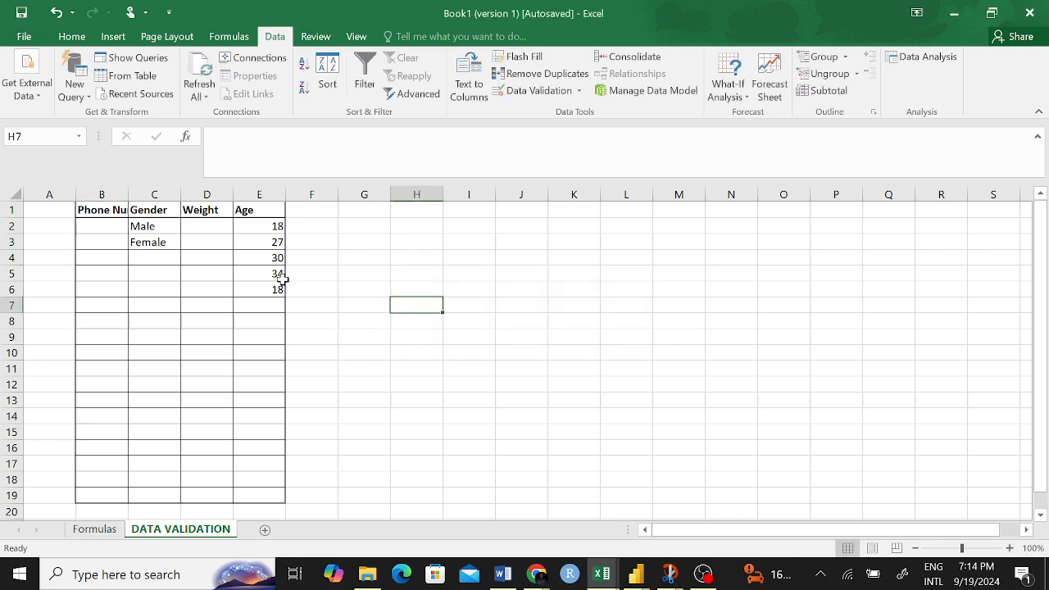
- Add a bold Name header in cell A1
{"action": "left_click", "coordinate": [56, 213]}
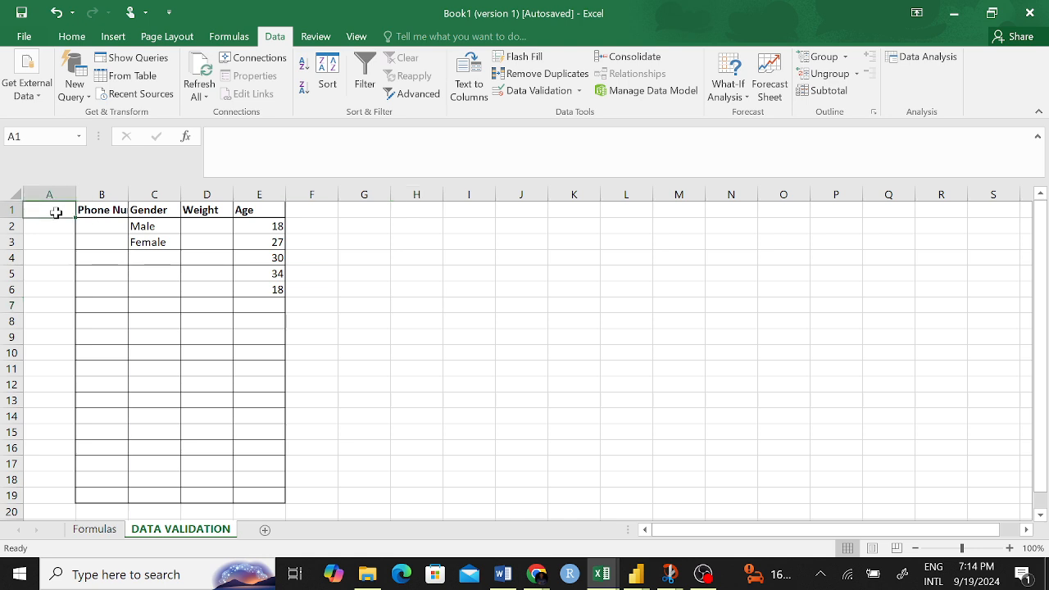
{"action": "type", "text": "Name"}
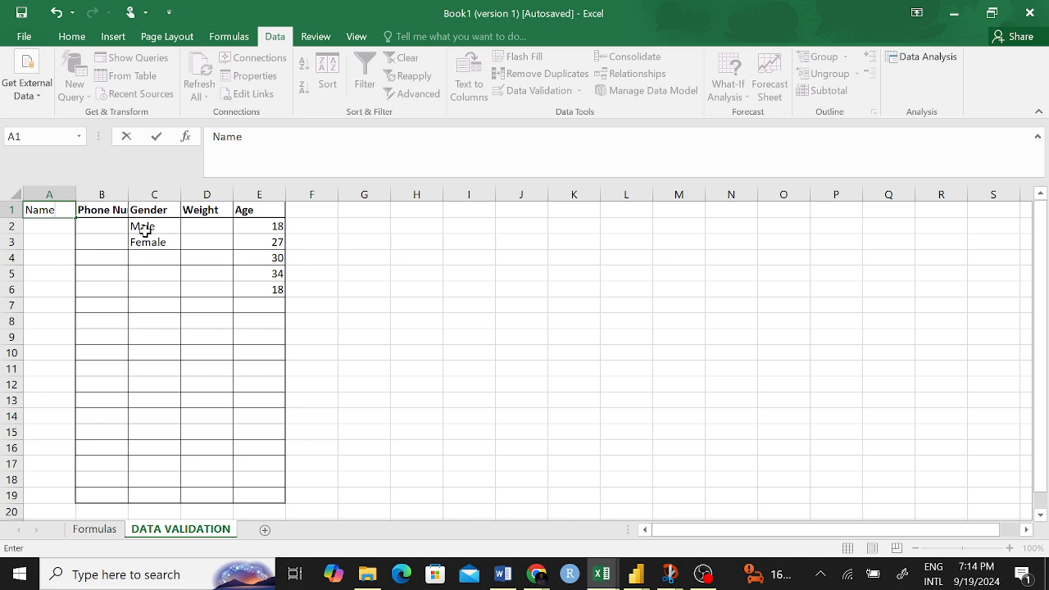
{"action": "left_click", "coordinate": [49, 274]}
{"action": "left_click", "coordinate": [57, 212]}
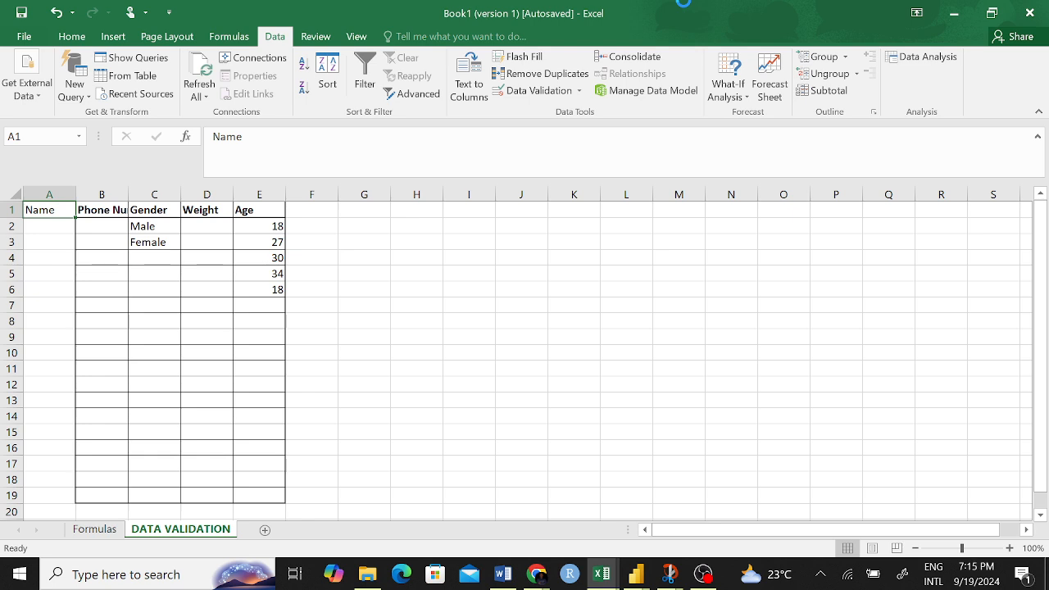
{"action": "key", "text": "ctrl+b"}
{"action": "left_click", "coordinate": [449, 312]}
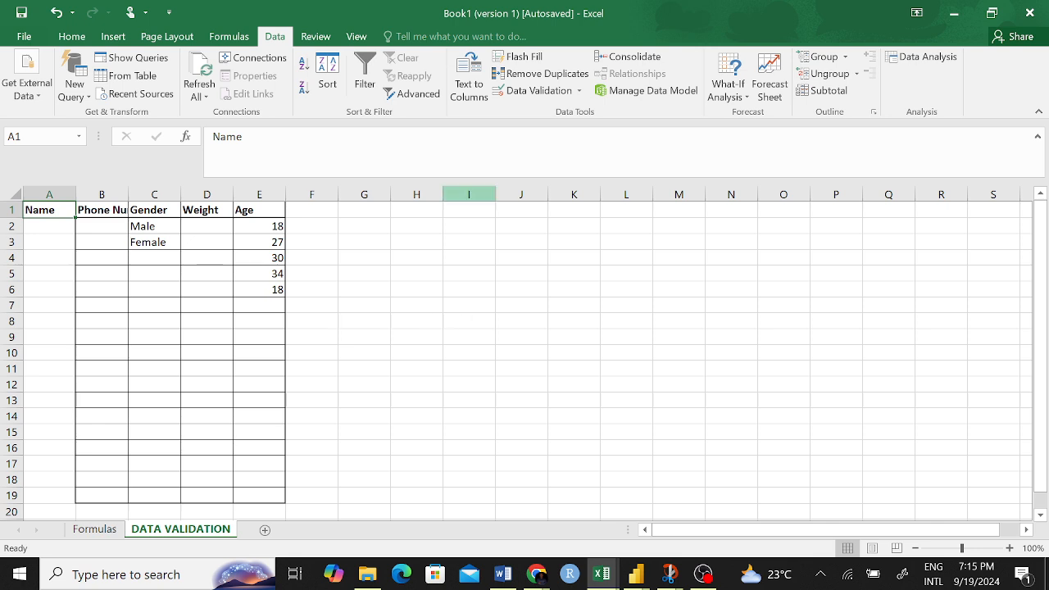
{"action": "left_click", "coordinate": [579, 91]}
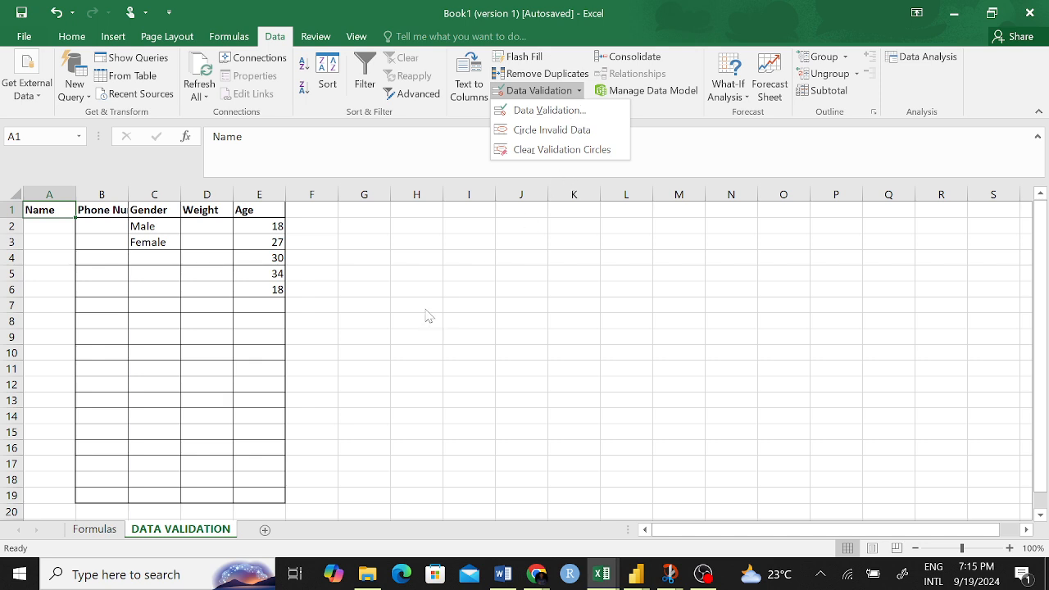
{"action": "left_click", "coordinate": [363, 218]}
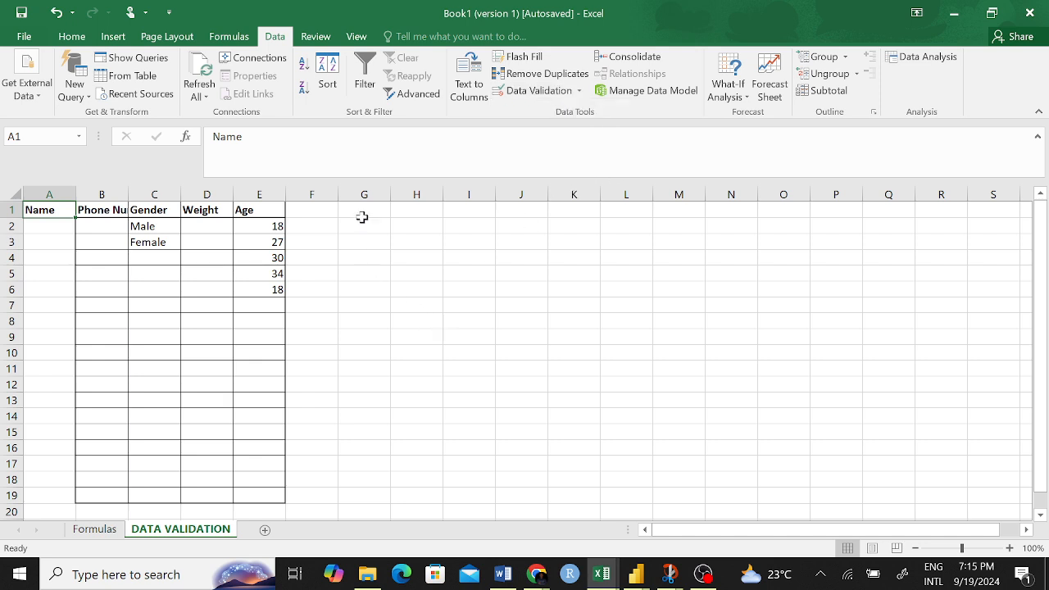
{"action": "left_click", "coordinate": [580, 91]}
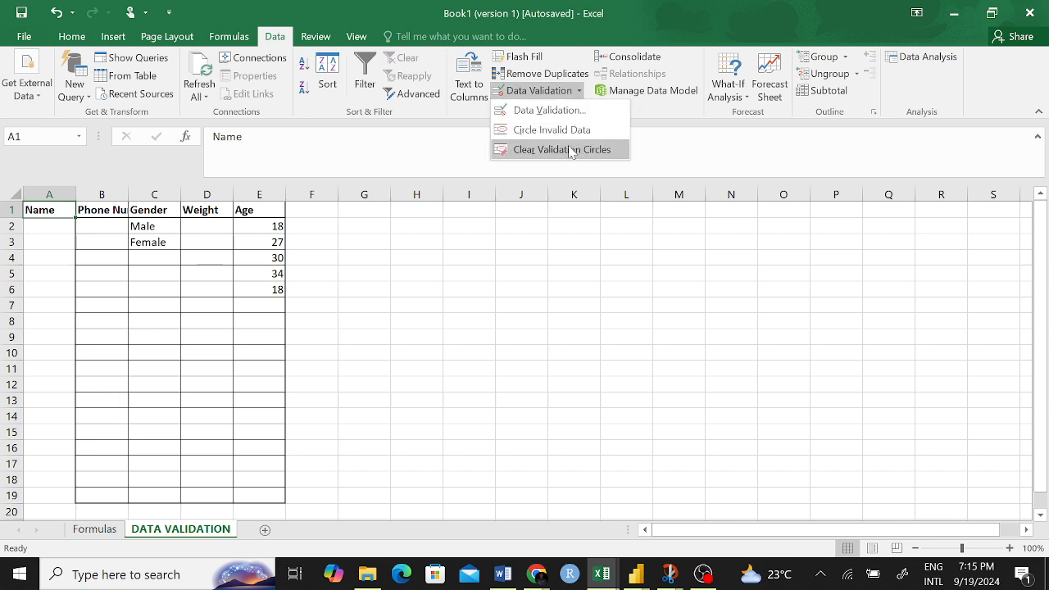
{"action": "left_click", "coordinate": [559, 93]}
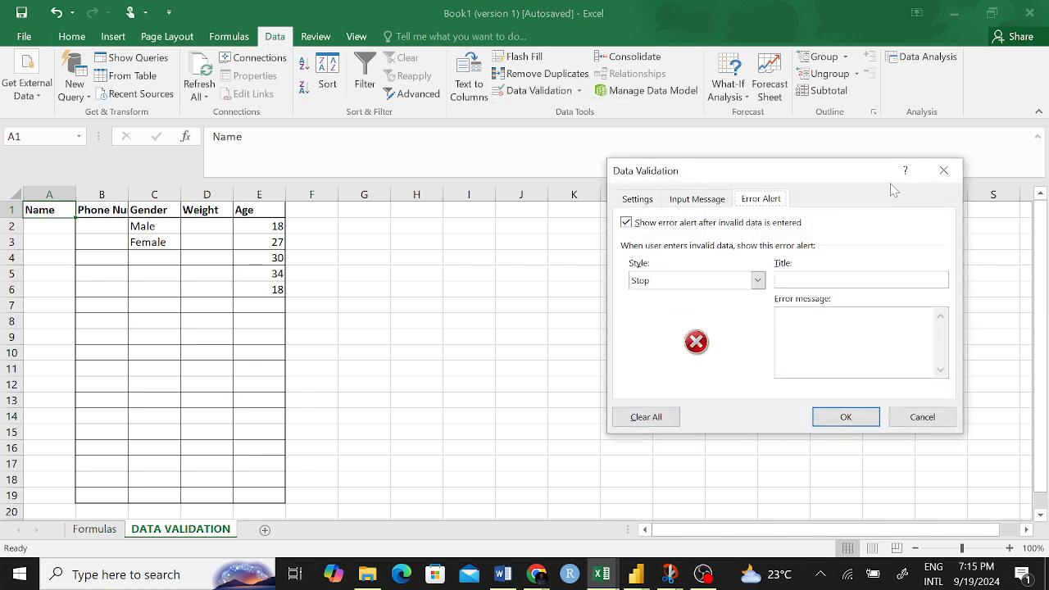
{"action": "left_click", "coordinate": [943, 169]}
{"action": "left_click", "coordinate": [474, 325]}
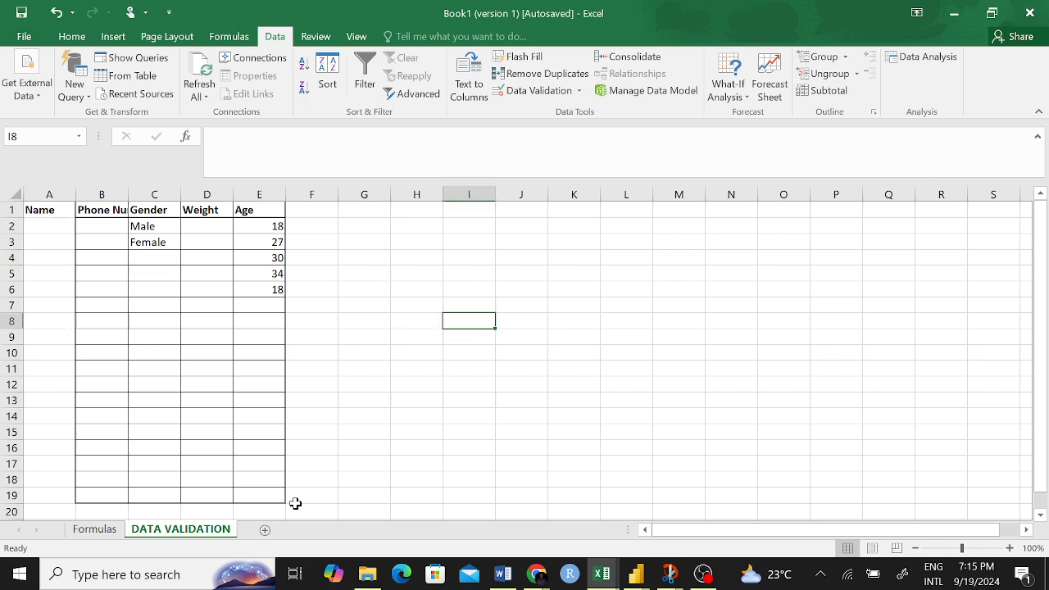
- Switch to the Formulas sheet and look through its function list, focusing on the SUMIF, SUMIFS and COUNTIFS entries
{"action": "left_click", "coordinate": [107, 533]}
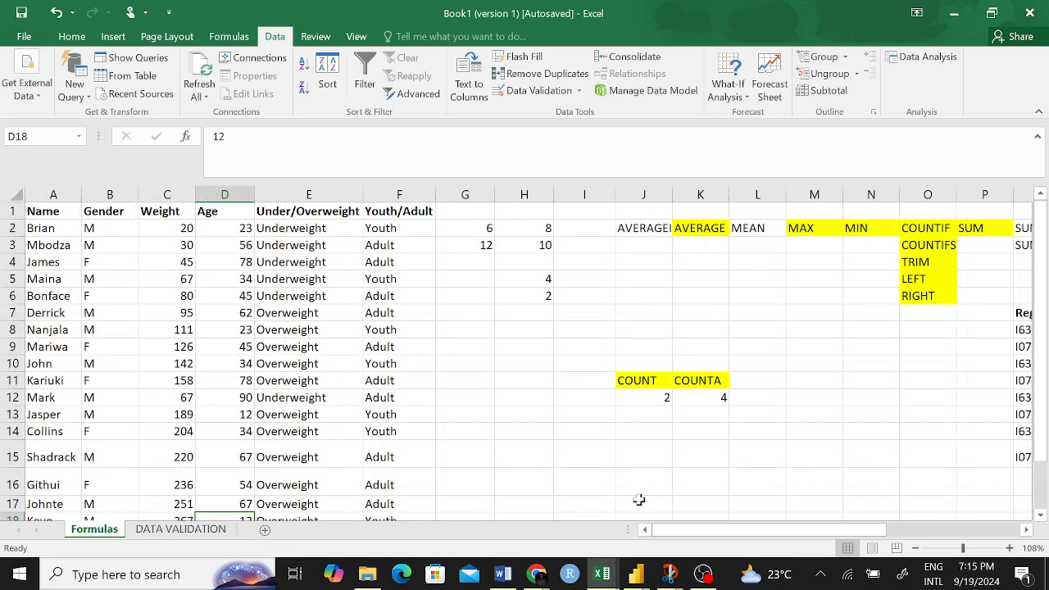
{"action": "scroll", "coordinate": [639, 499], "scroll_direction": "right", "scroll_amount": 5}
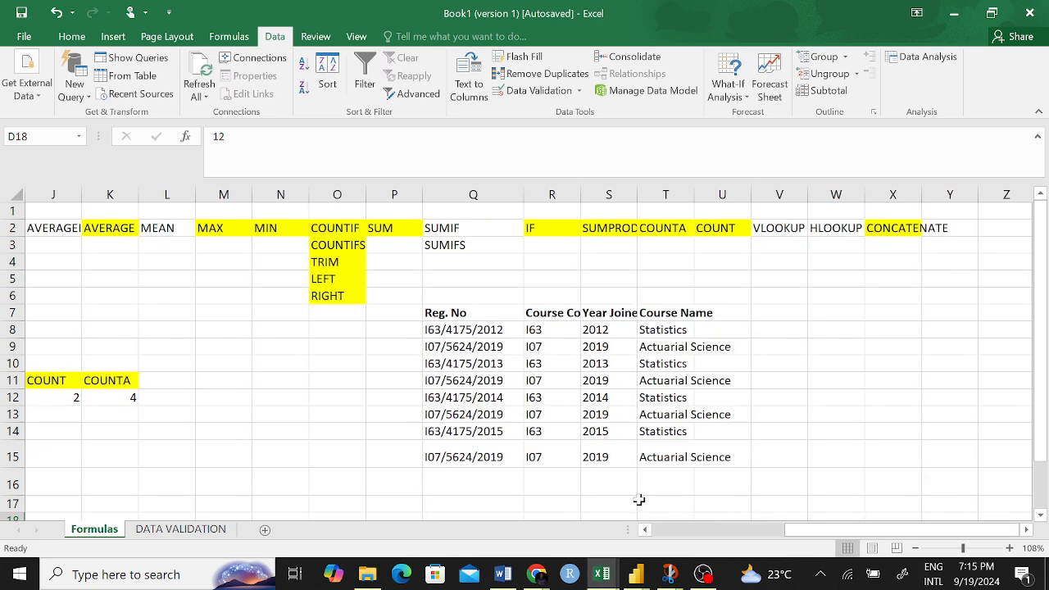
{"action": "scroll", "coordinate": [720, 245], "scroll_direction": "left", "scroll_amount": 2}
{"action": "left_click_drag", "start_coordinate": [625, 232], "coordinate": [631, 257]}
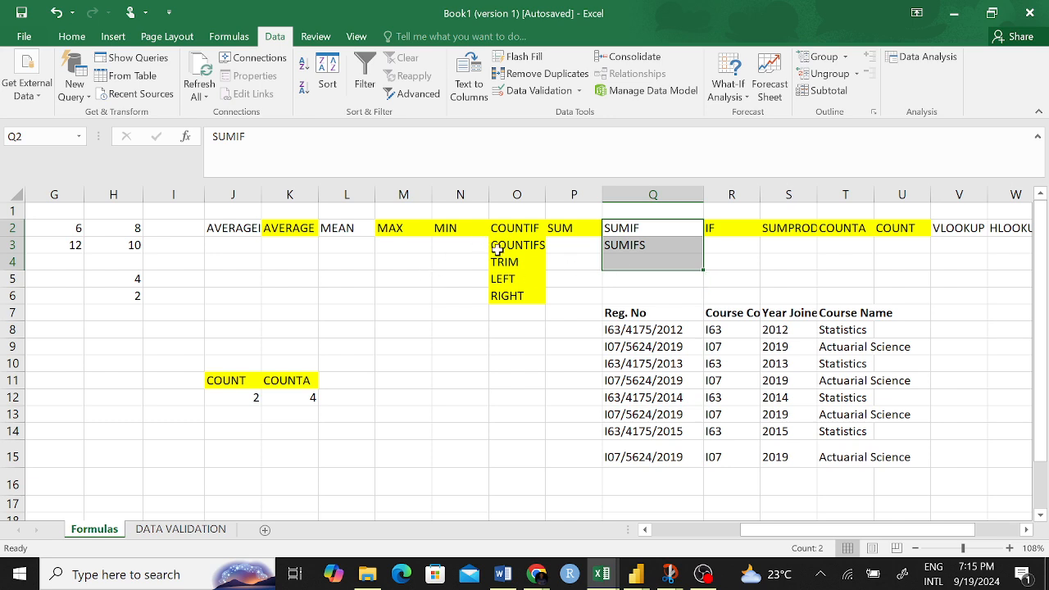
{"action": "left_click", "coordinate": [532, 245]}
{"action": "left_click_drag", "start_coordinate": [630, 230], "coordinate": [632, 246]}
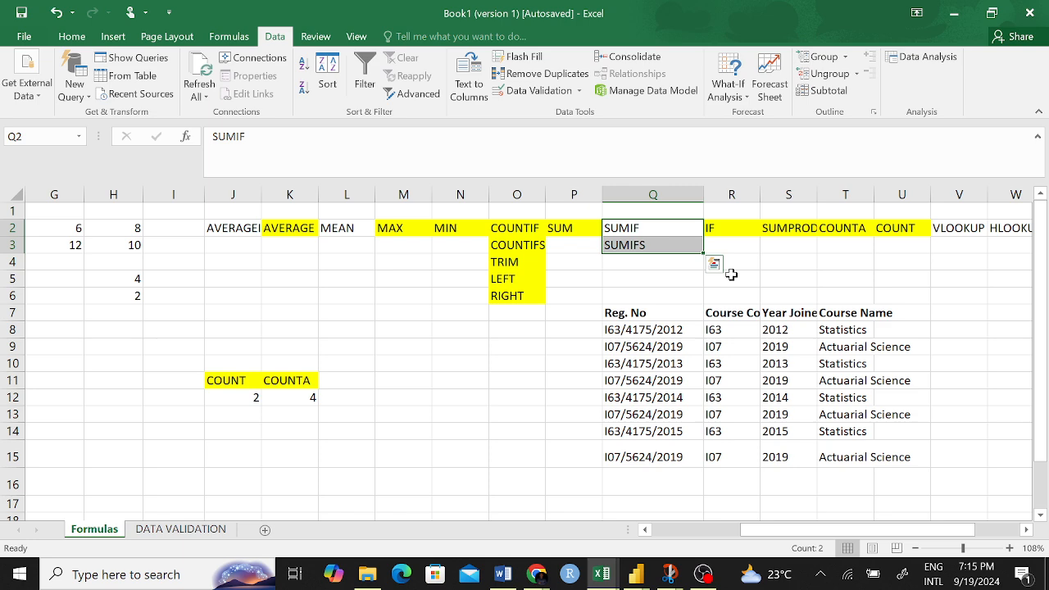
{"action": "left_click", "coordinate": [385, 310]}
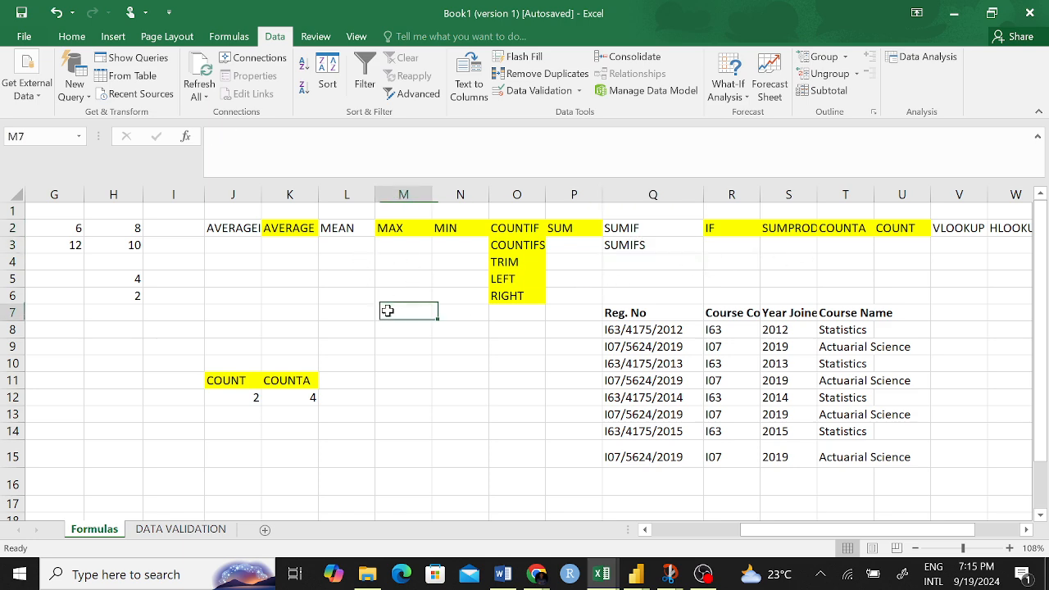
- Review the entries in the Name column and examine each part of the IF formula in cell E2
{"action": "scroll", "coordinate": [421, 330], "scroll_direction": "left", "scroll_amount": 3}
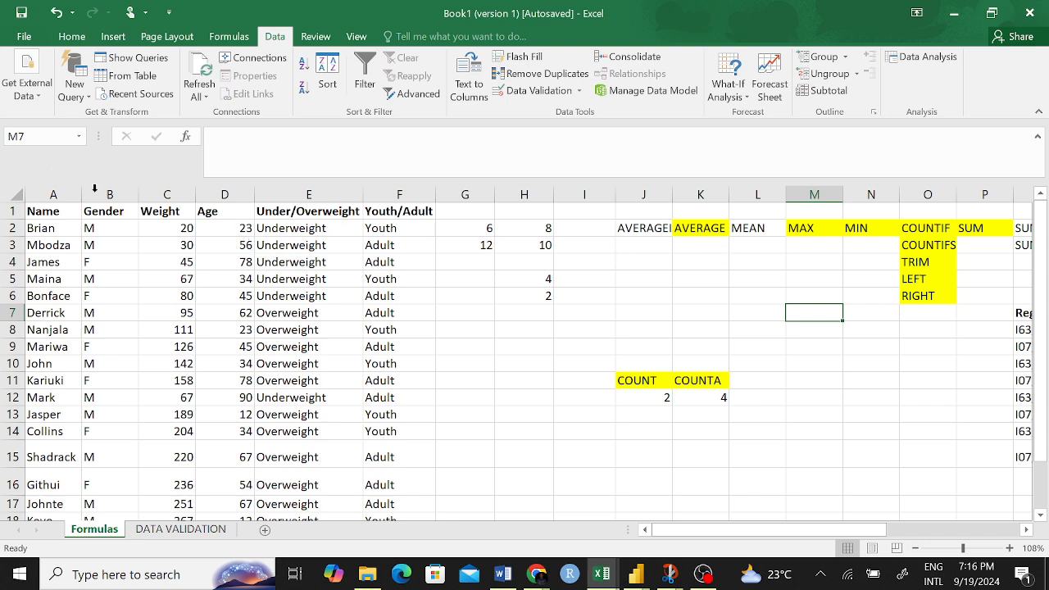
{"action": "left_click", "coordinate": [39, 228]}
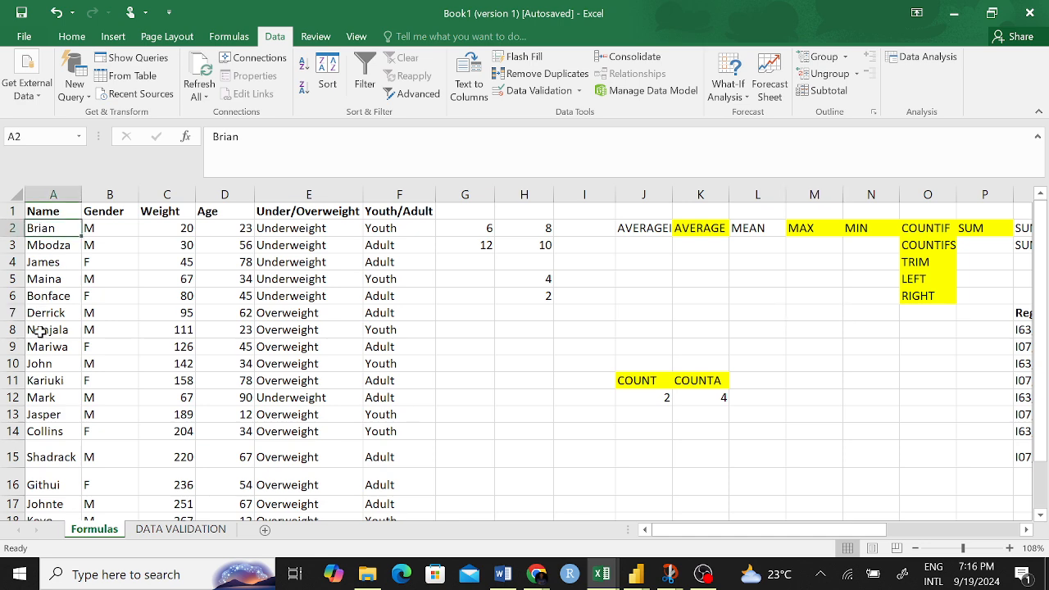
{"action": "left_click", "coordinate": [40, 331]}
{"action": "left_click", "coordinate": [52, 429]}
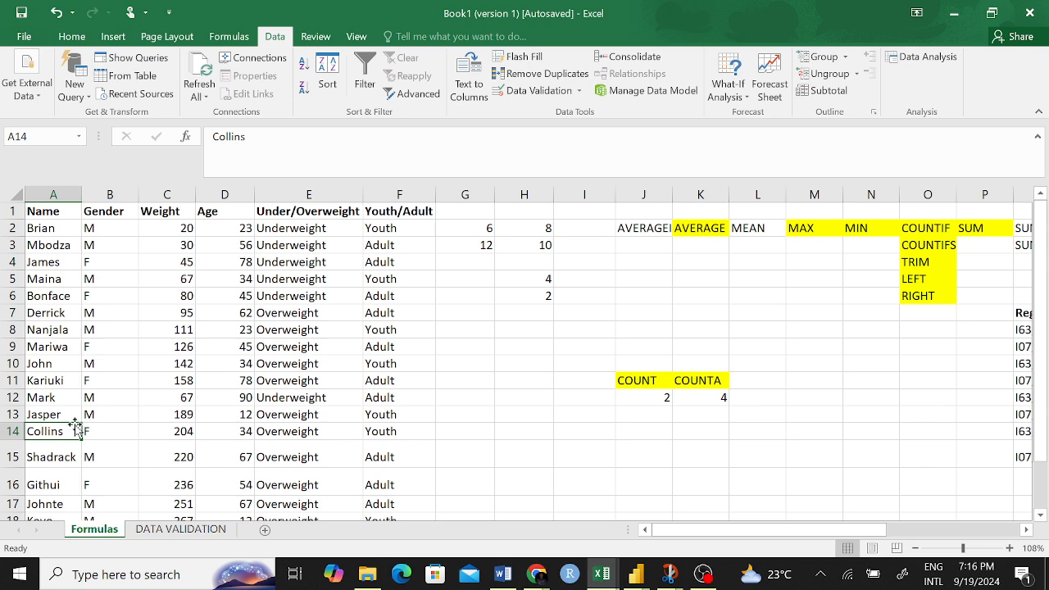
{"action": "left_click", "coordinate": [51, 486]}
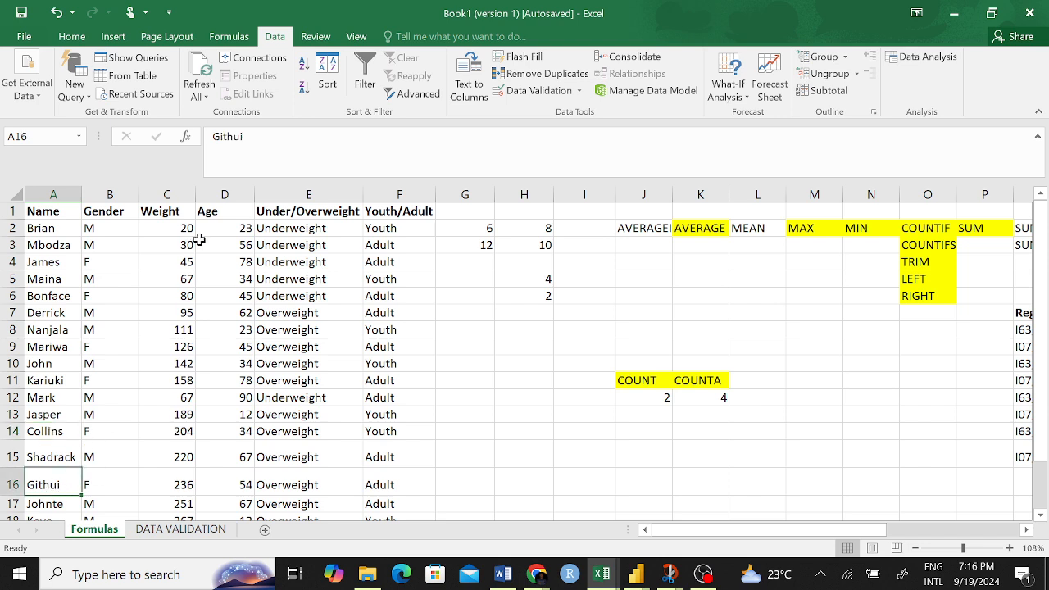
{"action": "left_click", "coordinate": [38, 246]}
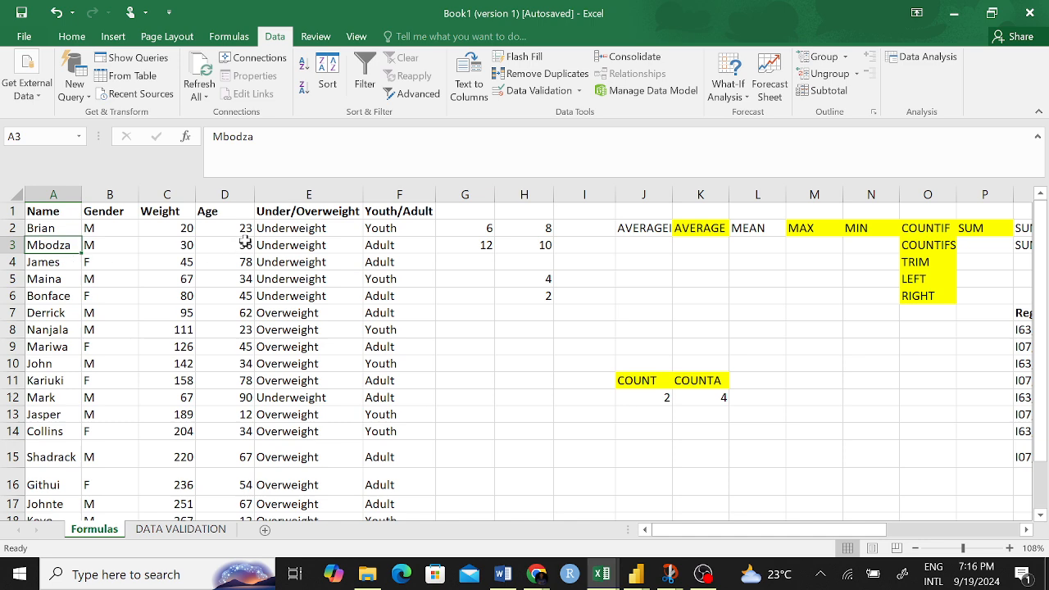
{"action": "left_click", "coordinate": [283, 228]}
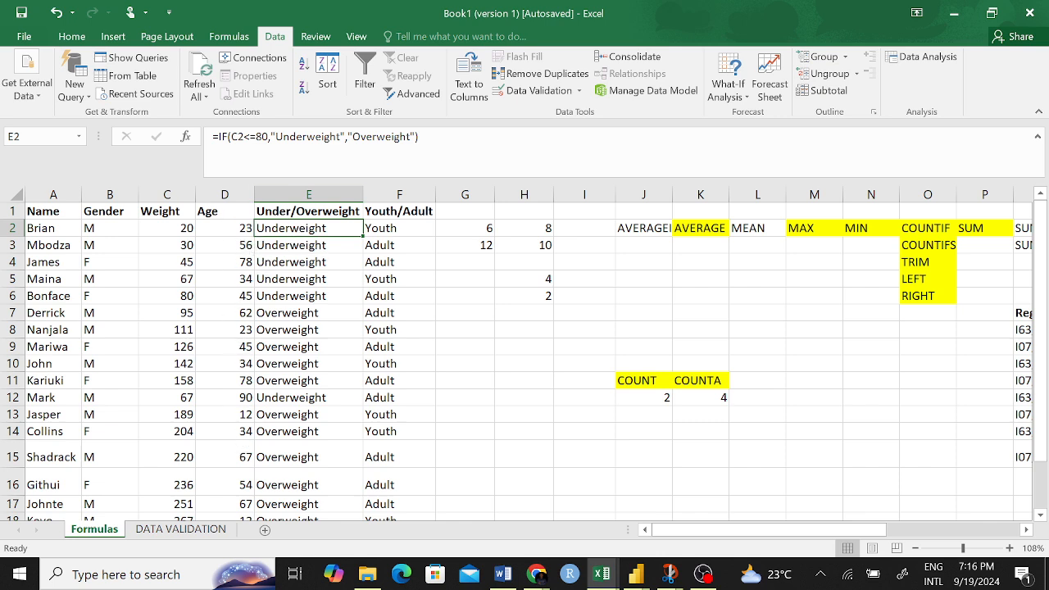
{"action": "left_click_drag", "start_coordinate": [428, 138], "coordinate": [228, 138]}
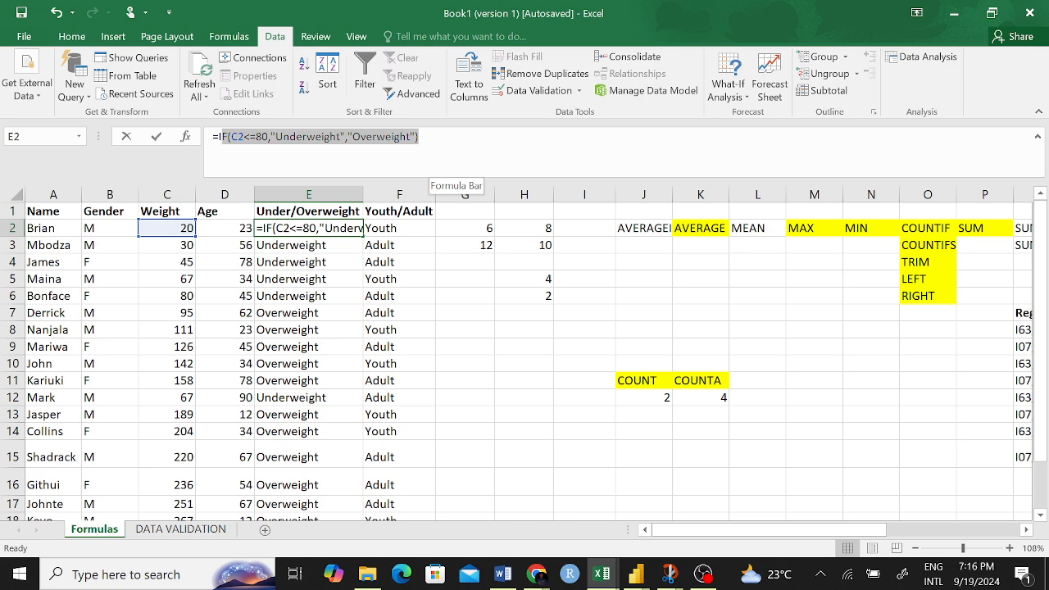
{"action": "left_click", "coordinate": [238, 138]}
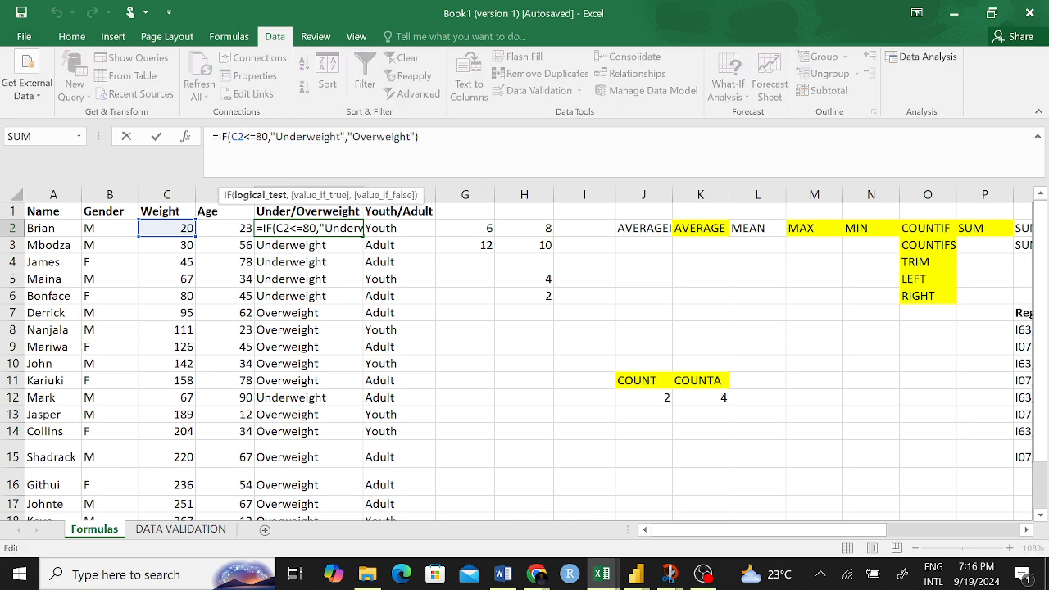
{"action": "left_click_drag", "start_coordinate": [268, 138], "coordinate": [231, 138]}
{"action": "left_click_drag", "start_coordinate": [275, 137], "coordinate": [410, 137]}
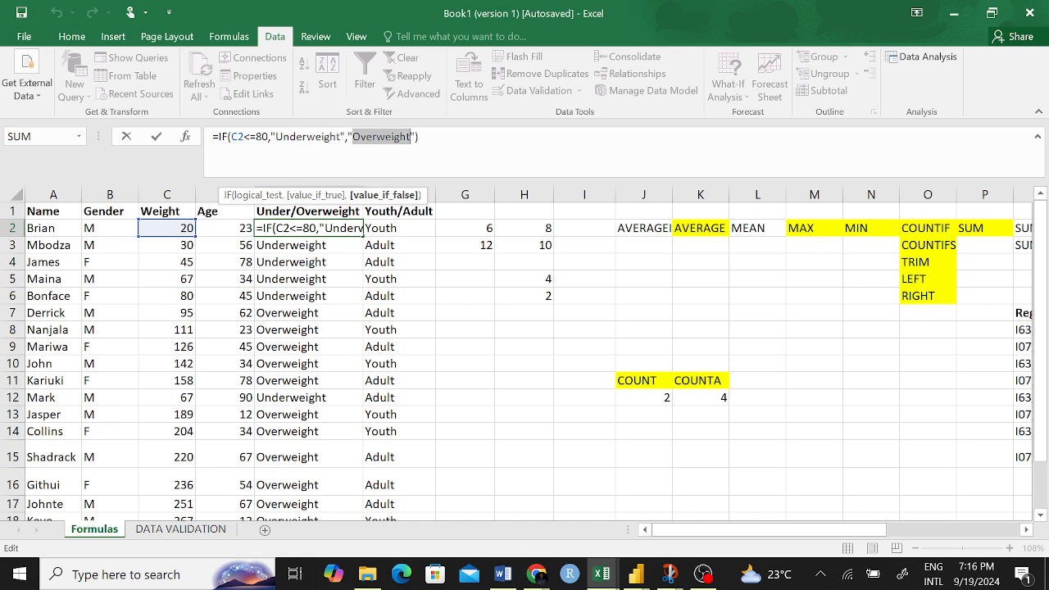
{"action": "key", "text": "Return"}
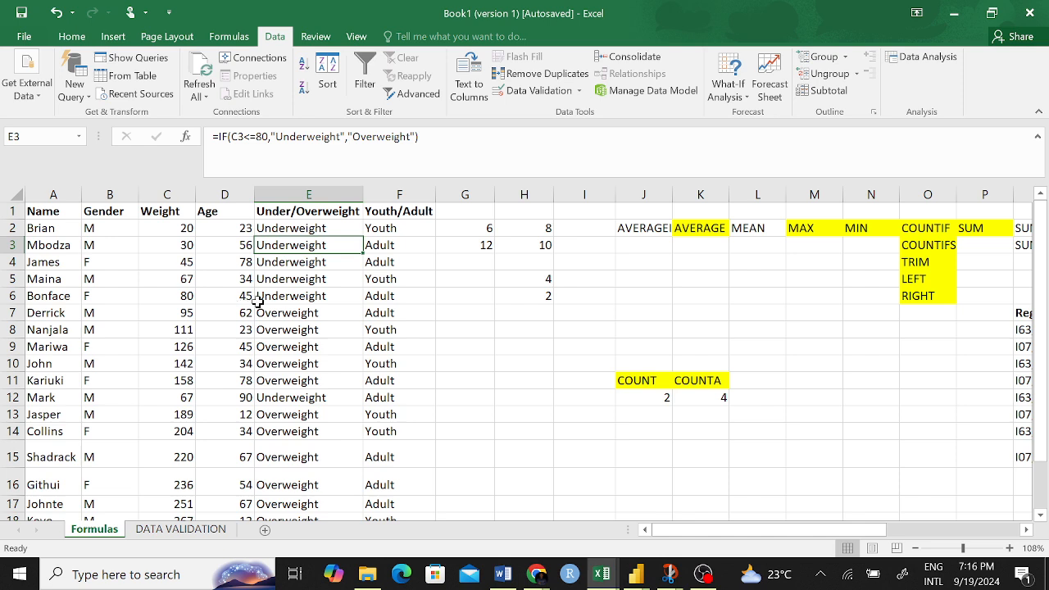
- Examine the values in the Age column alongside the Under/Overweight classifications
{"action": "left_click", "coordinate": [241, 231]}
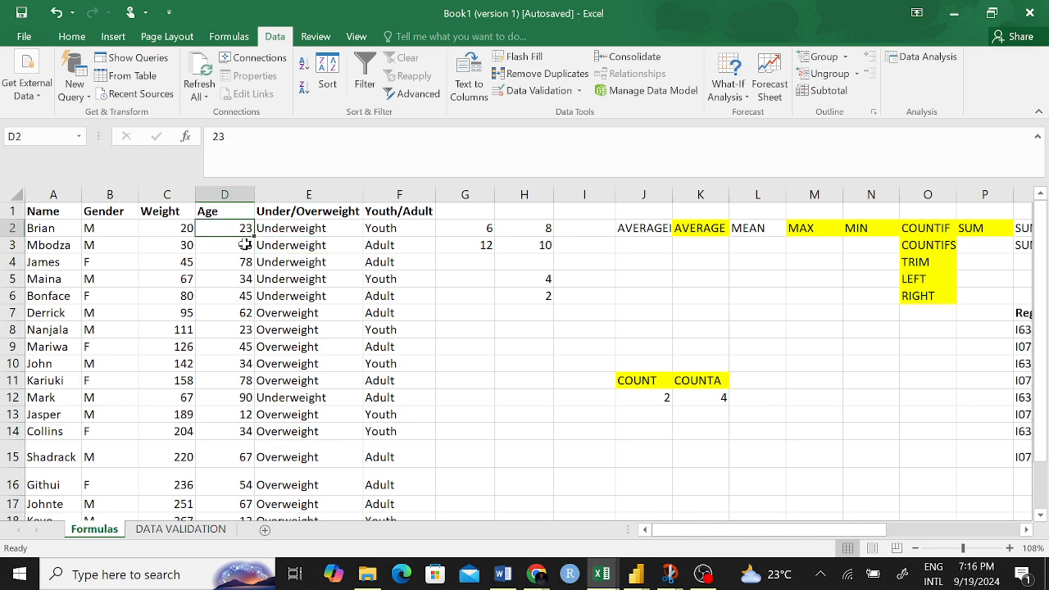
{"action": "left_click", "coordinate": [244, 244]}
{"action": "left_click", "coordinate": [244, 262]}
{"action": "left_click", "coordinate": [244, 278]}
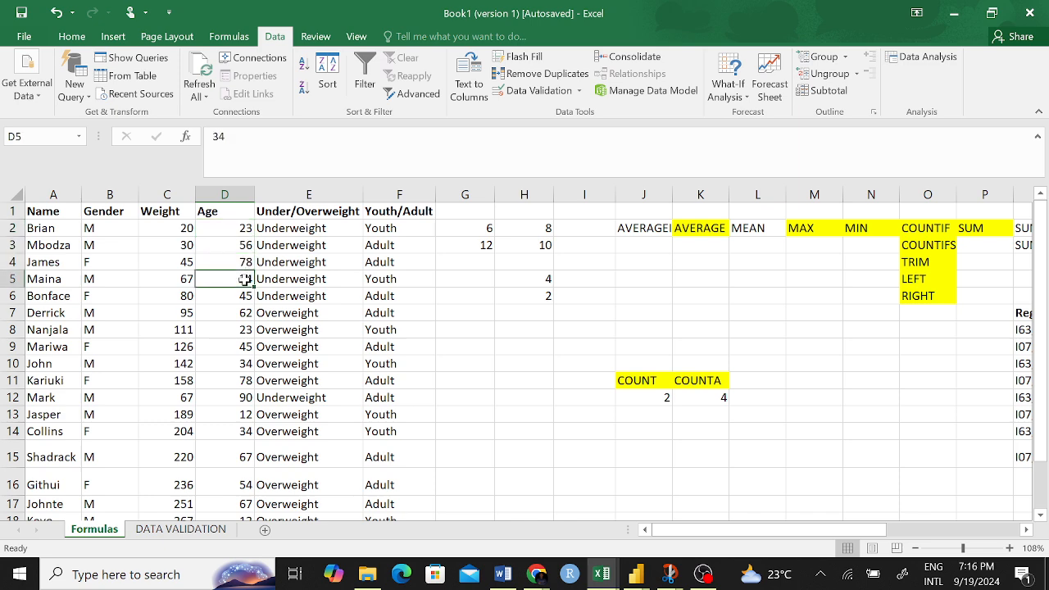
{"action": "left_click", "coordinate": [246, 294]}
{"action": "left_click", "coordinate": [246, 309]}
{"action": "left_click", "coordinate": [246, 296]}
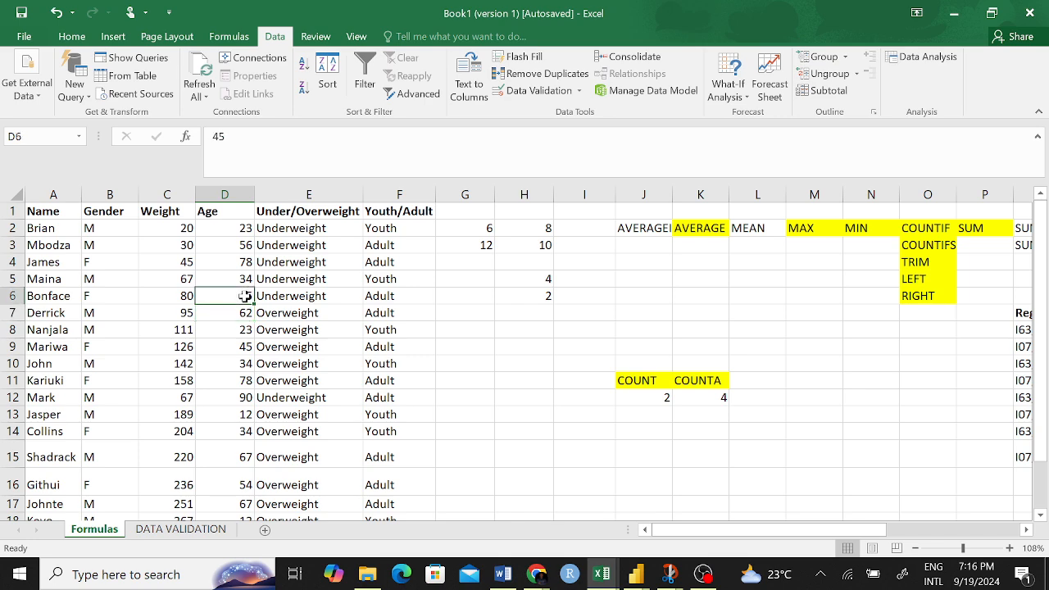
{"action": "scroll", "coordinate": [245, 296], "scroll_direction": "down", "scroll_amount": 2}
{"action": "scroll", "coordinate": [243, 299], "scroll_direction": "up", "scroll_amount": 2}
{"action": "left_click", "coordinate": [259, 396]}
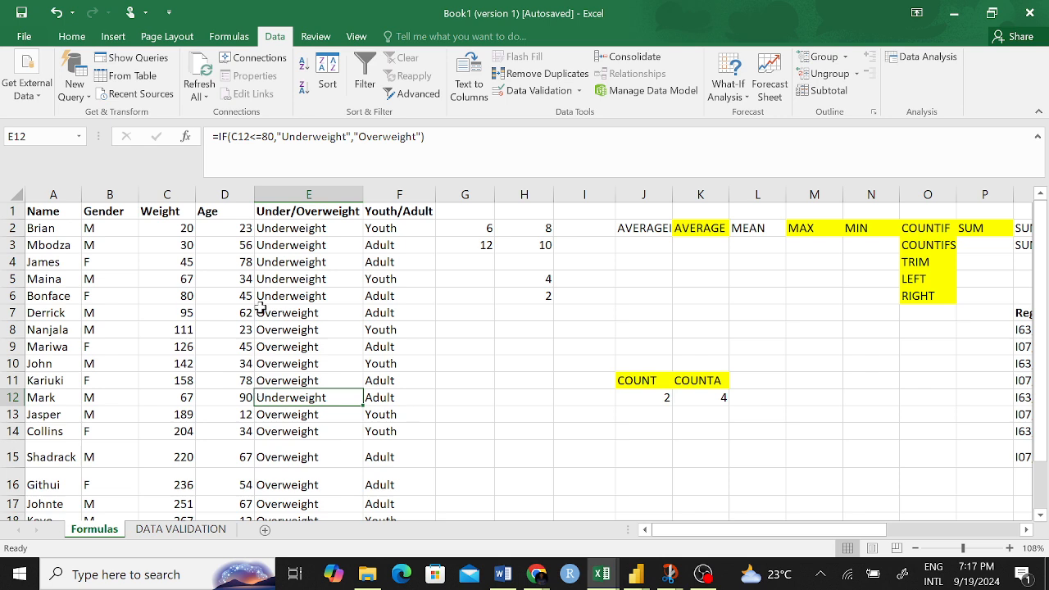
{"action": "left_click", "coordinate": [243, 229]}
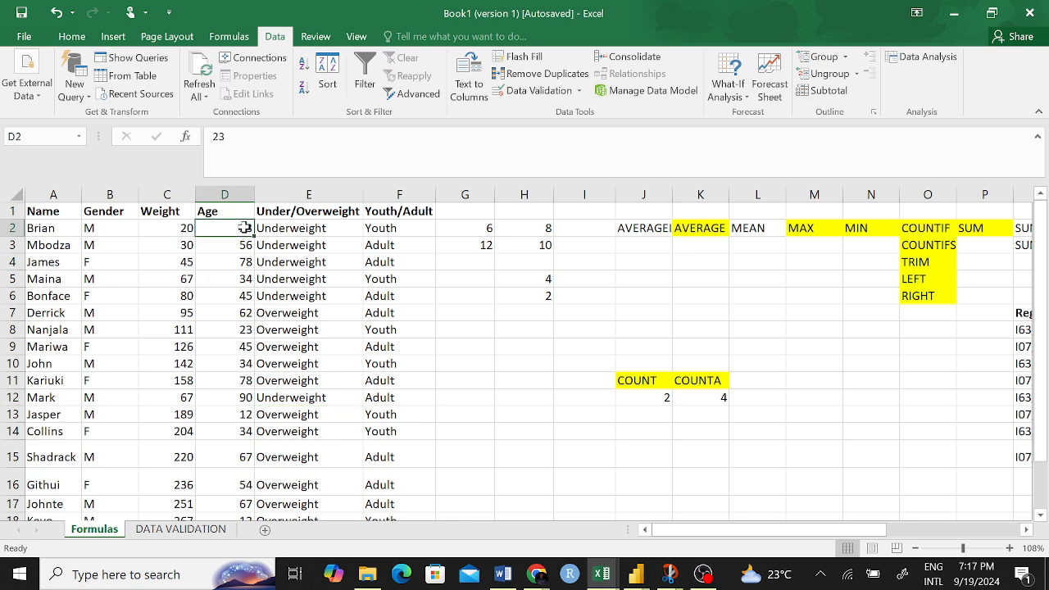
{"action": "left_click", "coordinate": [247, 263]}
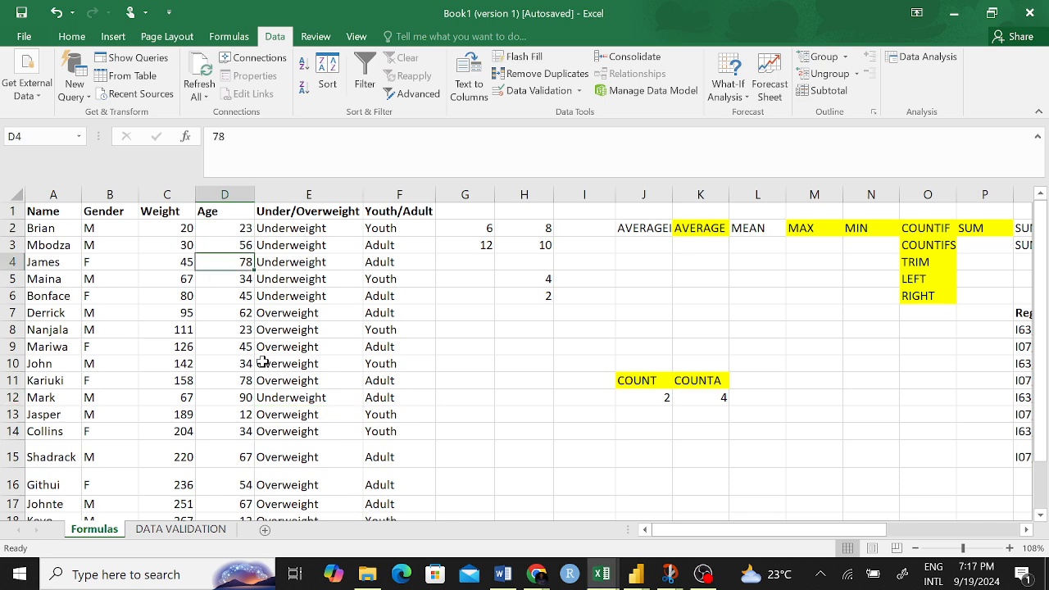
{"action": "left_click", "coordinate": [245, 297]}
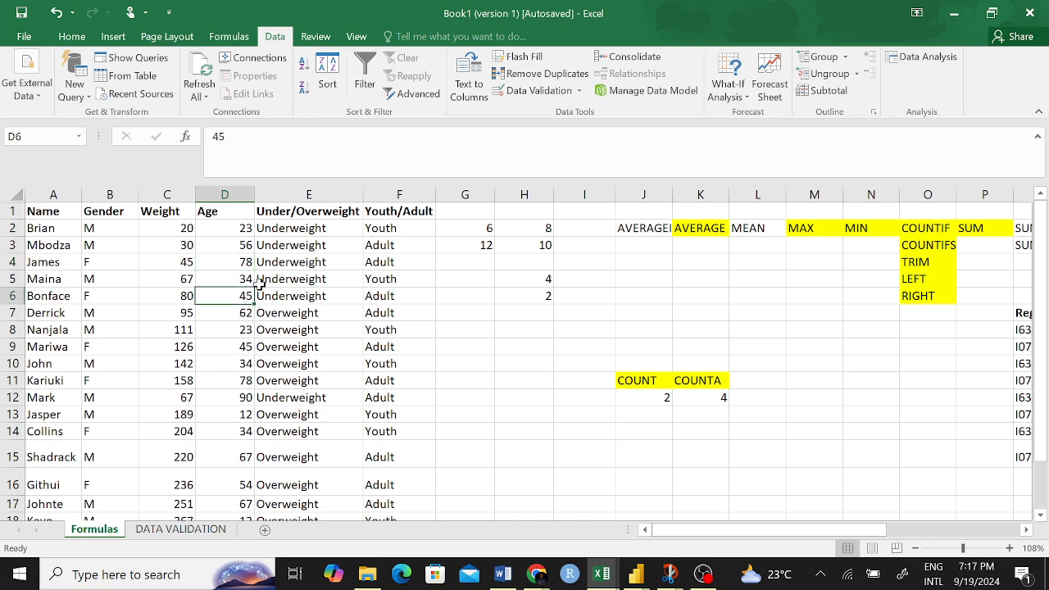
- Insert a new column before Under/Overweight and enter the header Income in cell E1
{"action": "left_click", "coordinate": [287, 195]}
{"action": "right_click", "coordinate": [287, 197]}
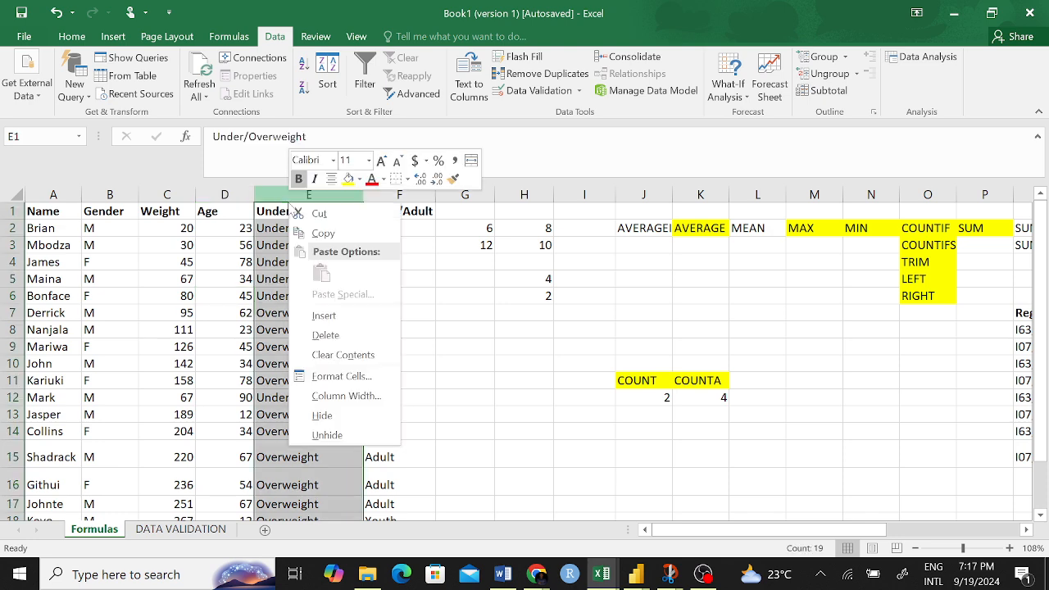
{"action": "left_click", "coordinate": [323, 316]}
{"action": "left_click", "coordinate": [338, 344]}
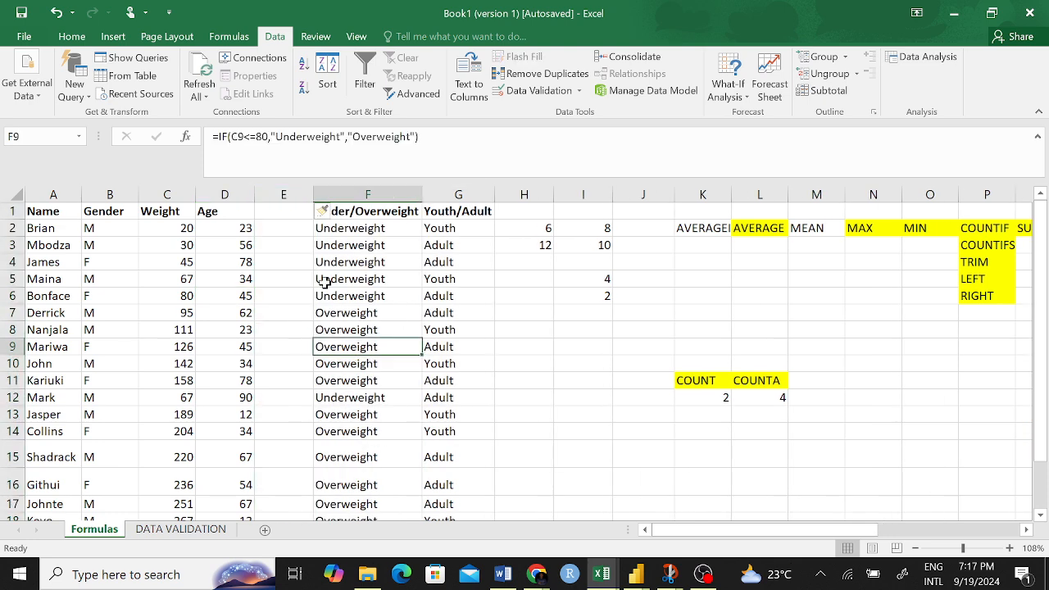
{"action": "left_click", "coordinate": [296, 215]}
{"action": "type", "text": "Income"}
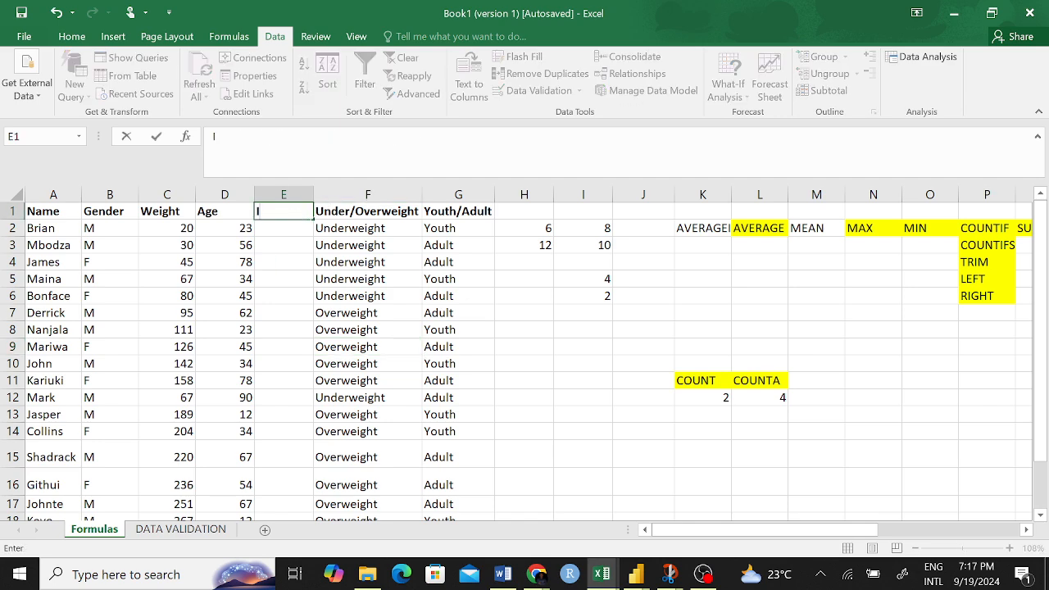
- Enter the incomes 30000, 45000, 23000 and 100000 in E2:E5 and extend them as a series down to E19
{"action": "left_click", "coordinate": [295, 228]}
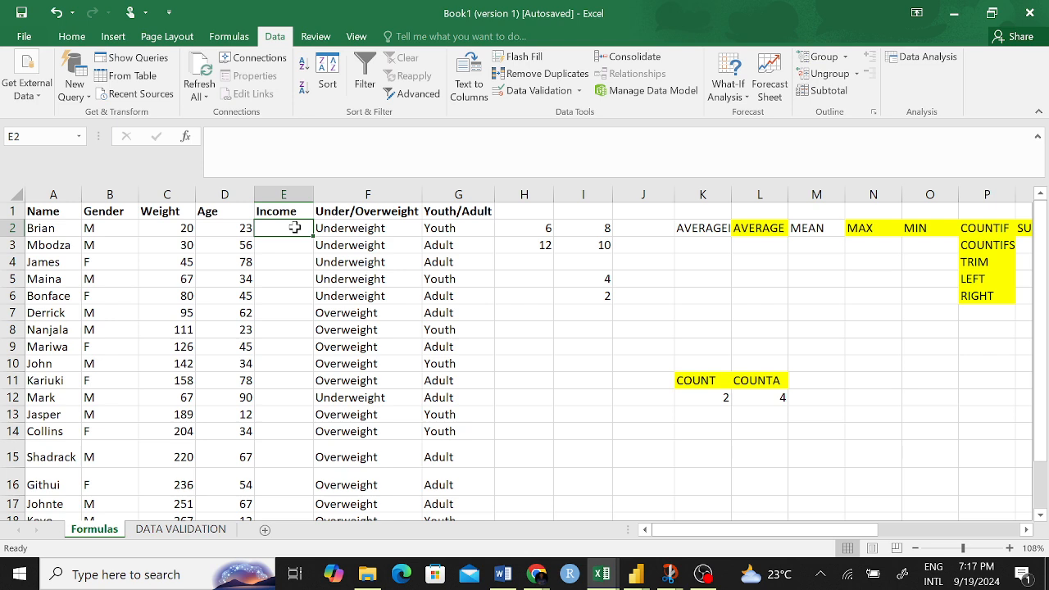
{"action": "type", "text": "30000"}
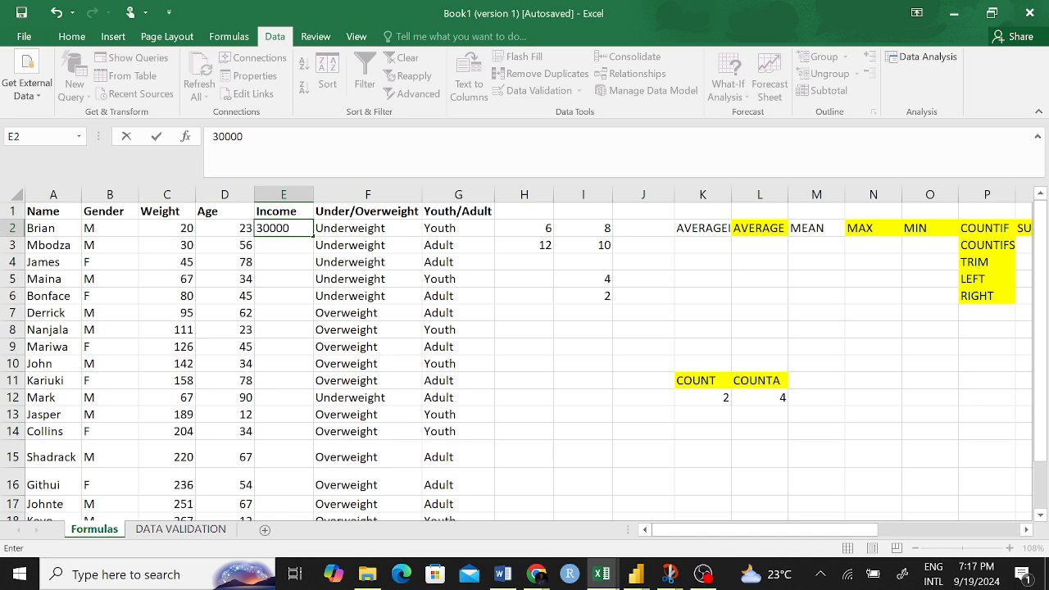
{"action": "key", "text": "Return"}
{"action": "type", "text": "45"}
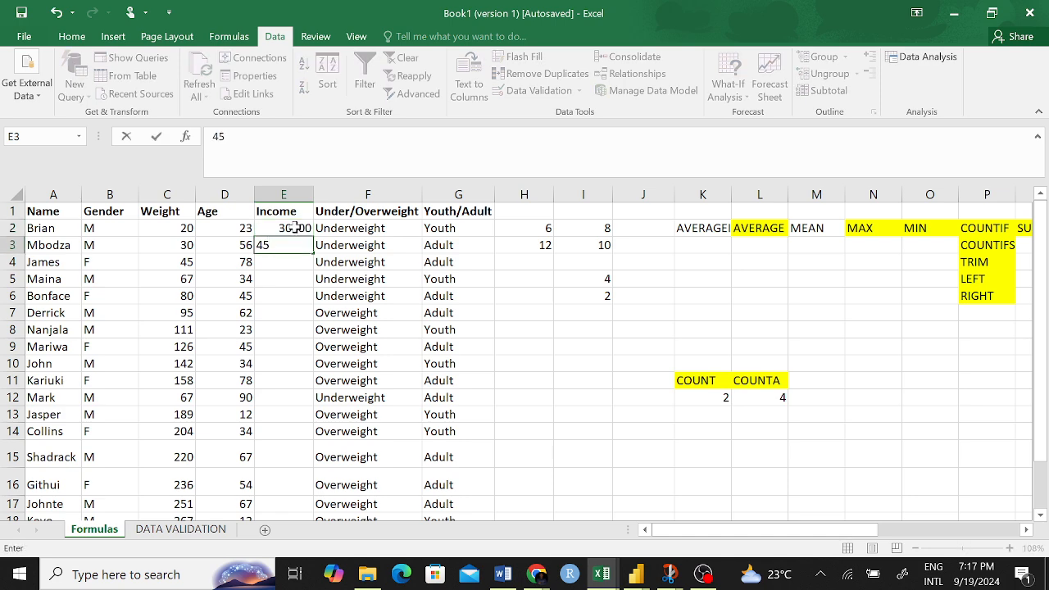
{"action": "type", "text": "000"}
{"action": "key", "text": "Return"}
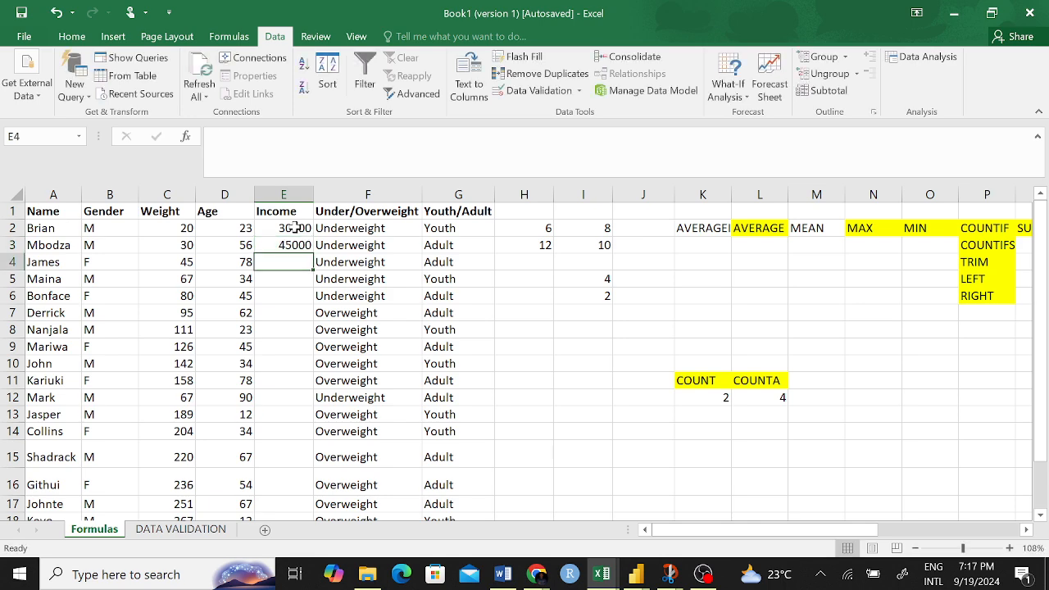
{"action": "type", "text": "23000"}
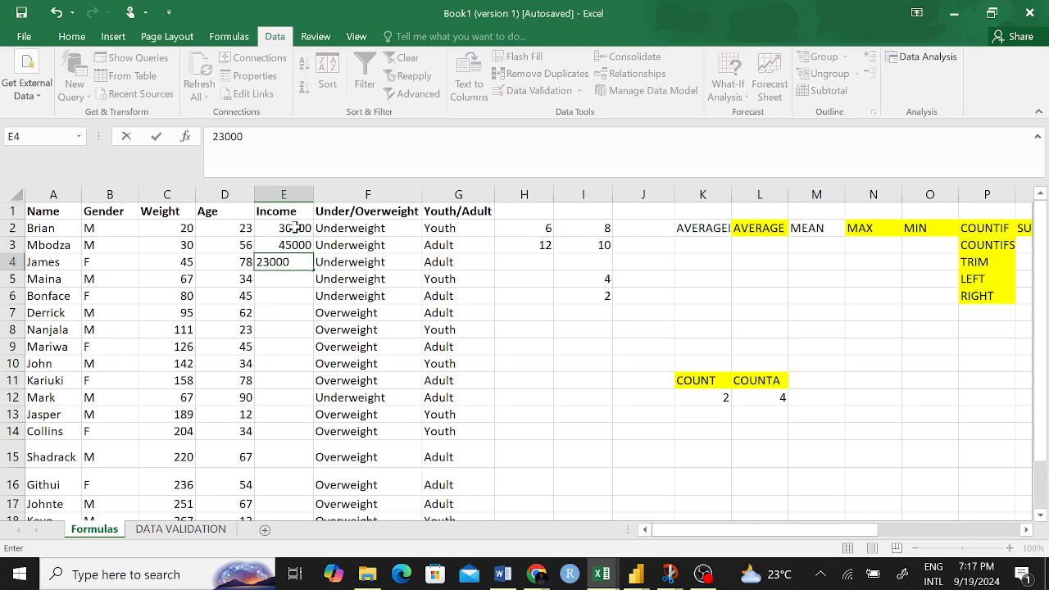
{"action": "key", "text": "Return"}
{"action": "type", "text": "1"}
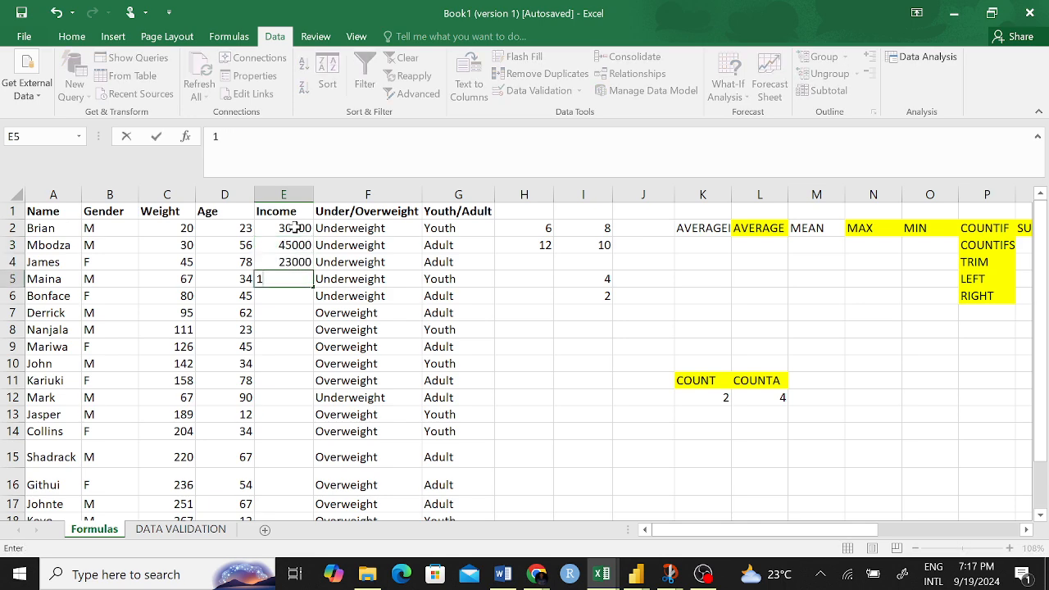
{"action": "type", "text": "00000"}
{"action": "key", "text": "Return"}
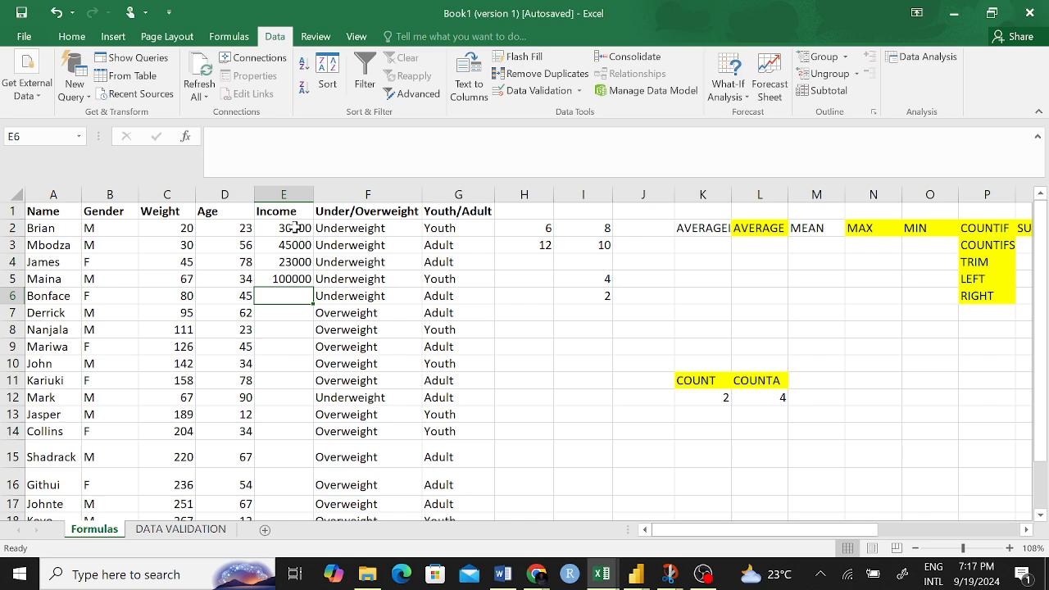
{"action": "left_click_drag", "start_coordinate": [295, 228], "coordinate": [303, 495]}
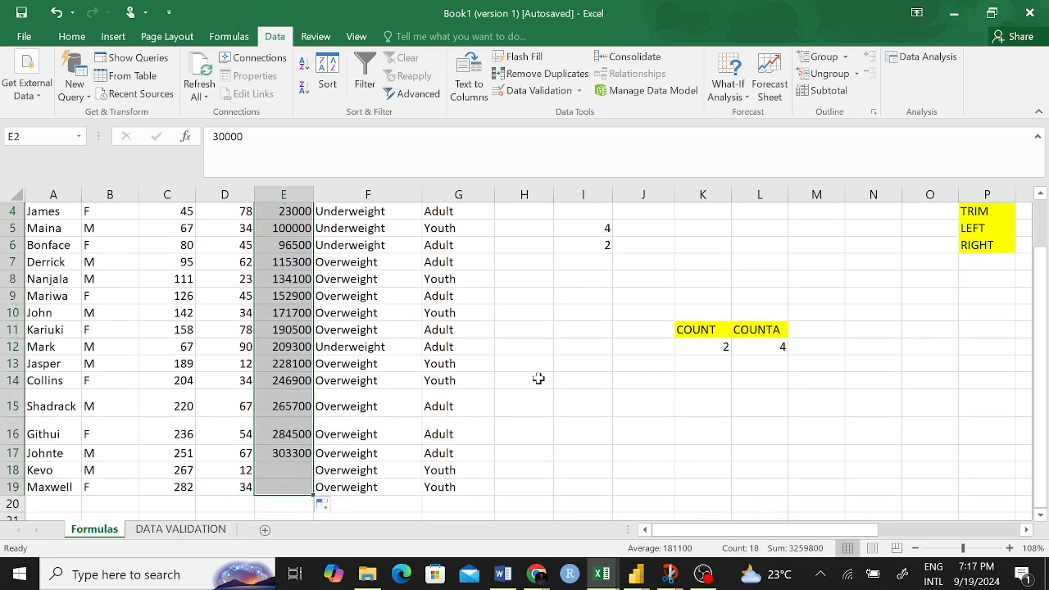
- Review the filled values in the Income column and the rows classified as Underweight
{"action": "left_click", "coordinate": [538, 378]}
{"action": "scroll", "coordinate": [385, 338], "scroll_direction": "down", "scroll_amount": 2}
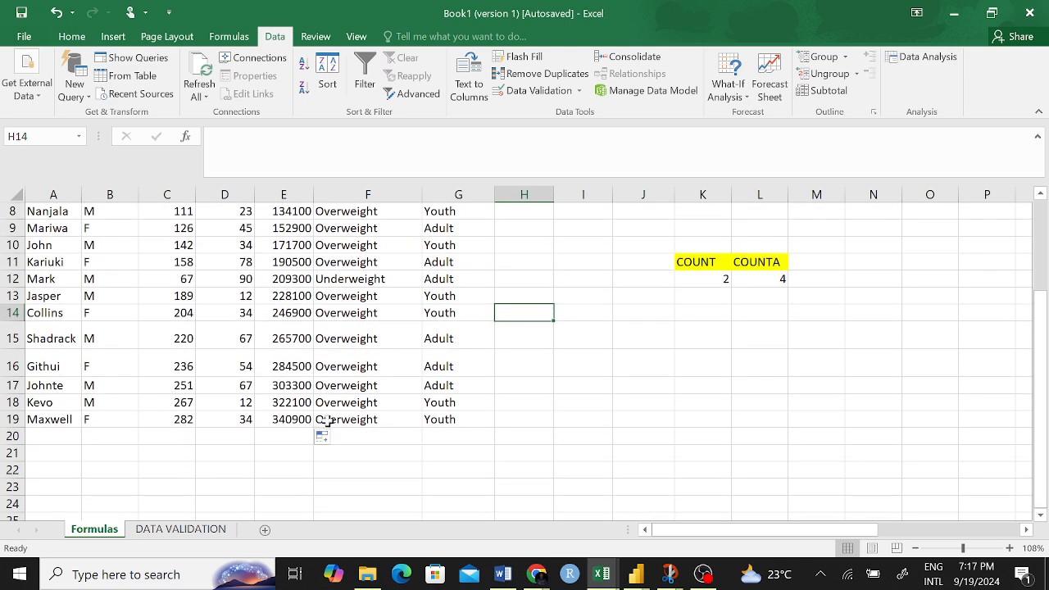
{"action": "left_click", "coordinate": [301, 419]}
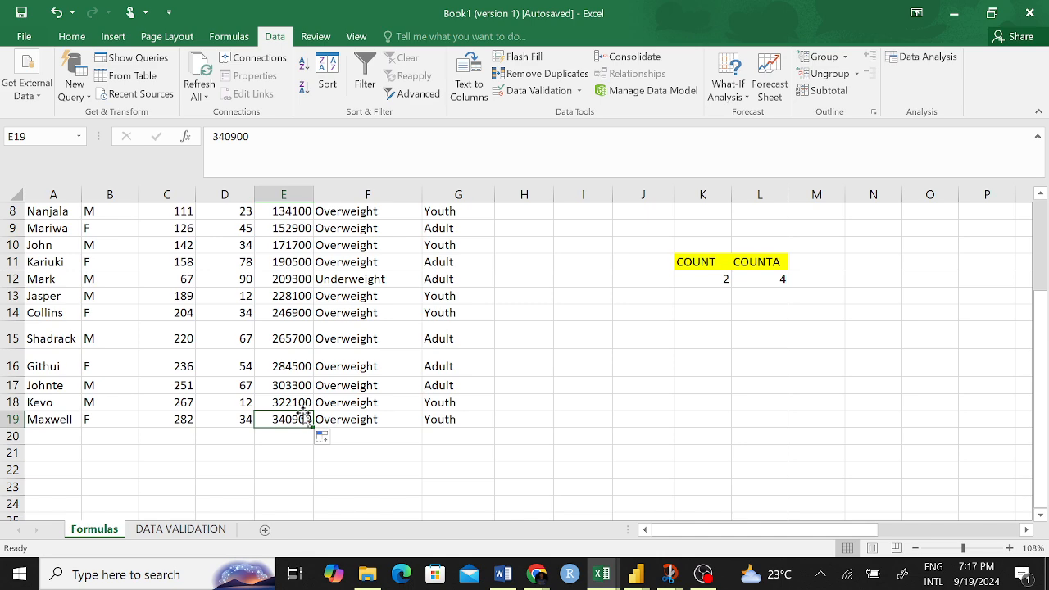
{"action": "left_click", "coordinate": [298, 403]}
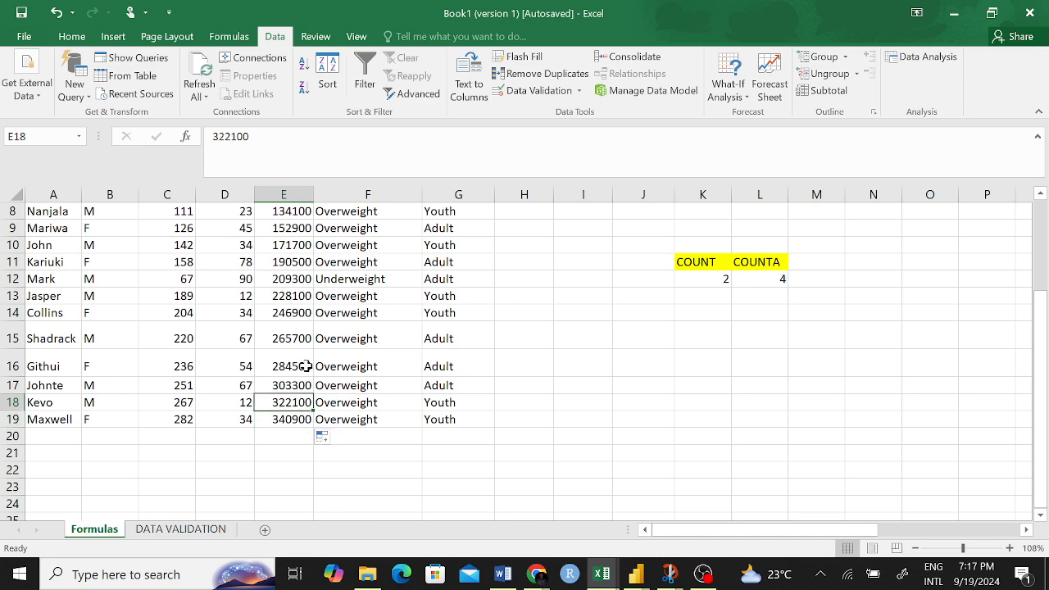
{"action": "scroll", "coordinate": [305, 366], "scroll_direction": "up", "scroll_amount": 3}
{"action": "scroll", "coordinate": [303, 354], "scroll_direction": "down", "scroll_amount": 2}
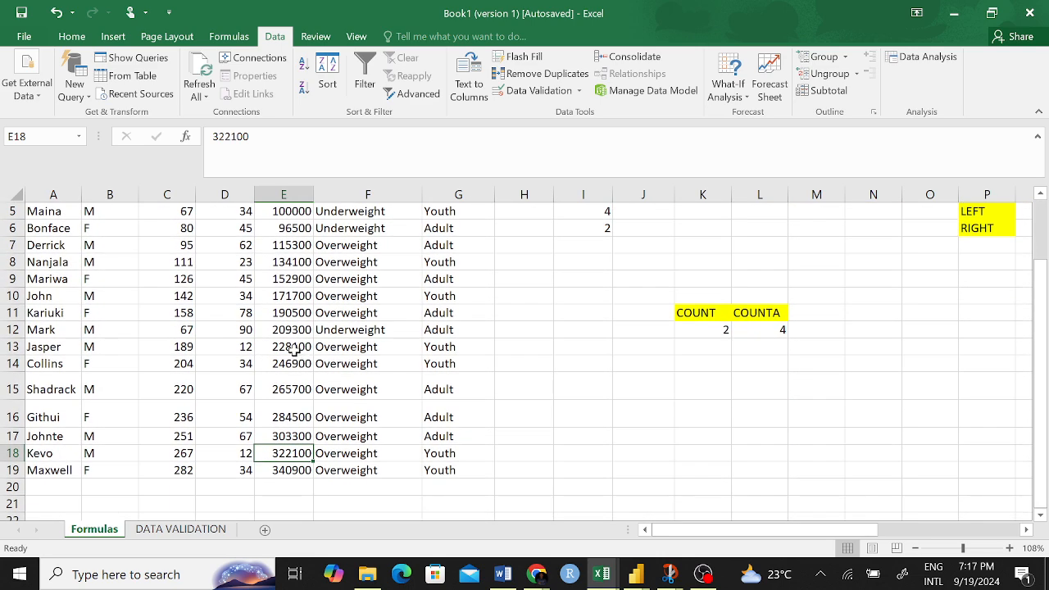
{"action": "left_click", "coordinate": [295, 346]}
{"action": "scroll", "coordinate": [303, 348], "scroll_direction": "up", "scroll_amount": 2}
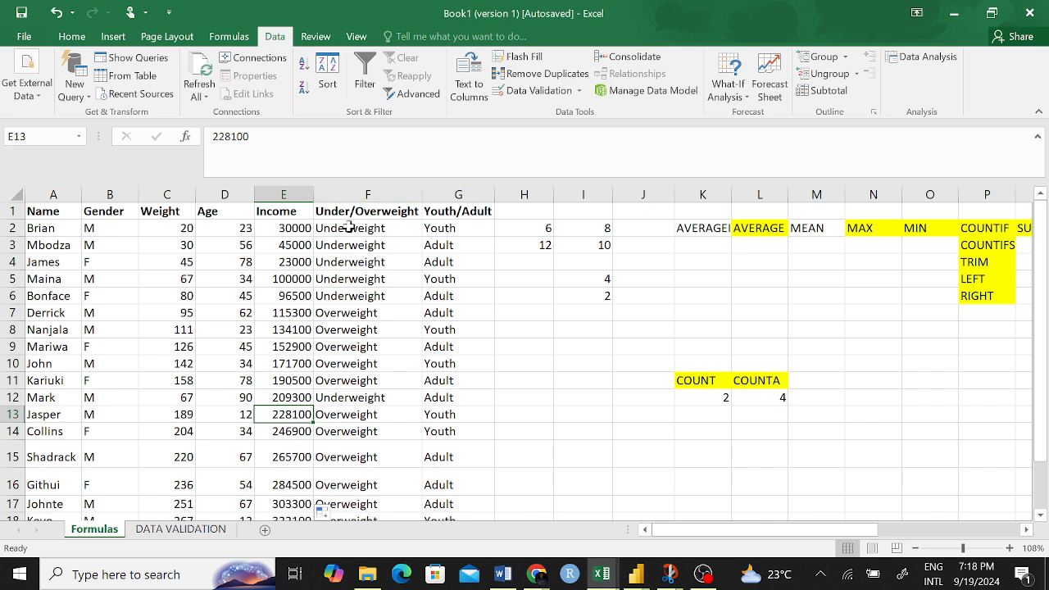
{"action": "left_click_drag", "start_coordinate": [352, 231], "coordinate": [348, 292]}
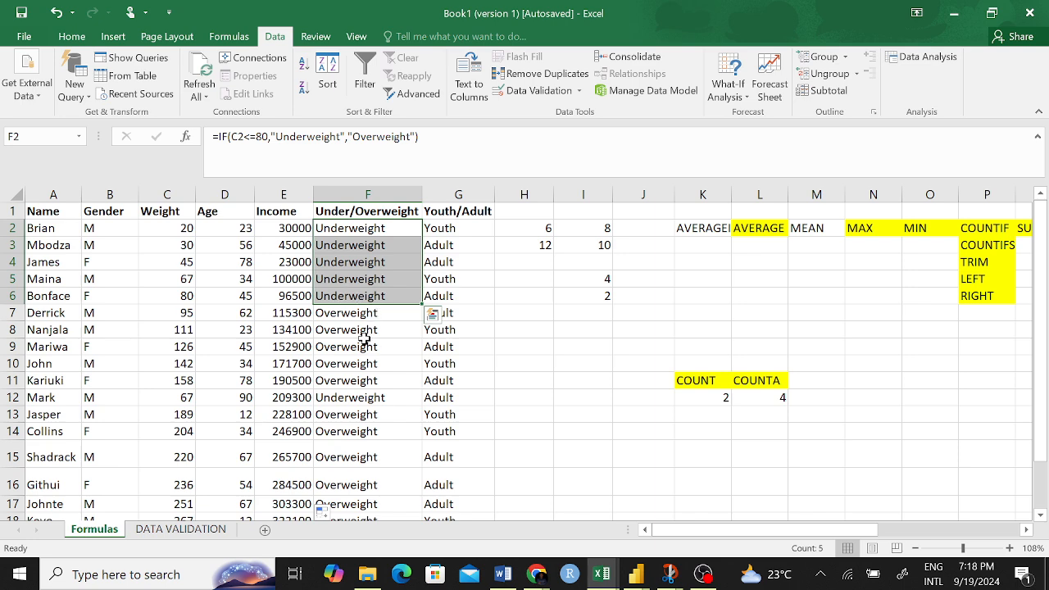
{"action": "left_click", "coordinate": [363, 397]}
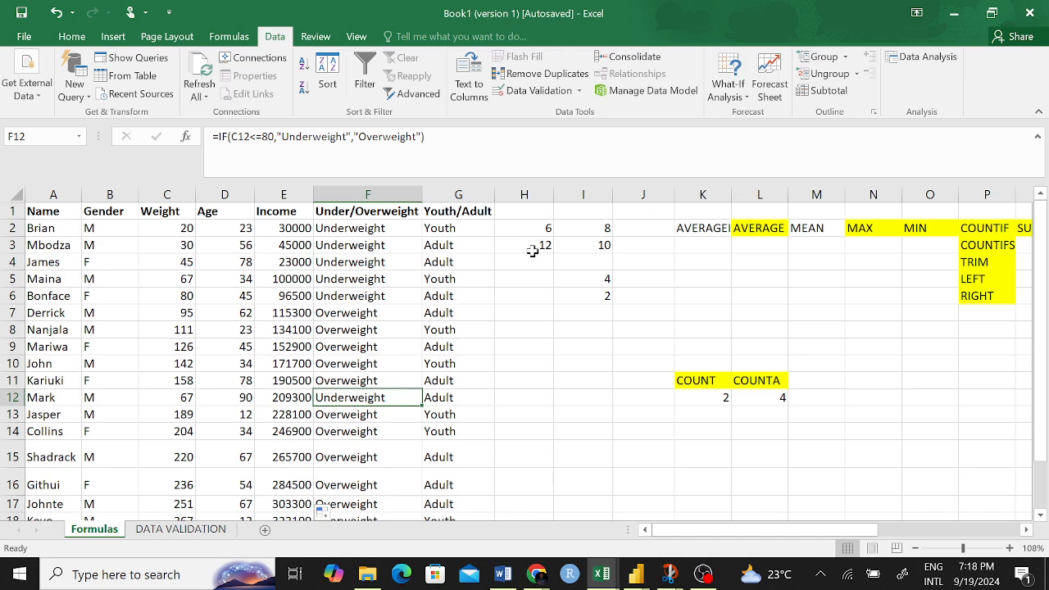
- Insert a blank column H directly after the Youth/Adult column
{"action": "left_click", "coordinate": [524, 193]}
{"action": "right_click", "coordinate": [523, 194]}
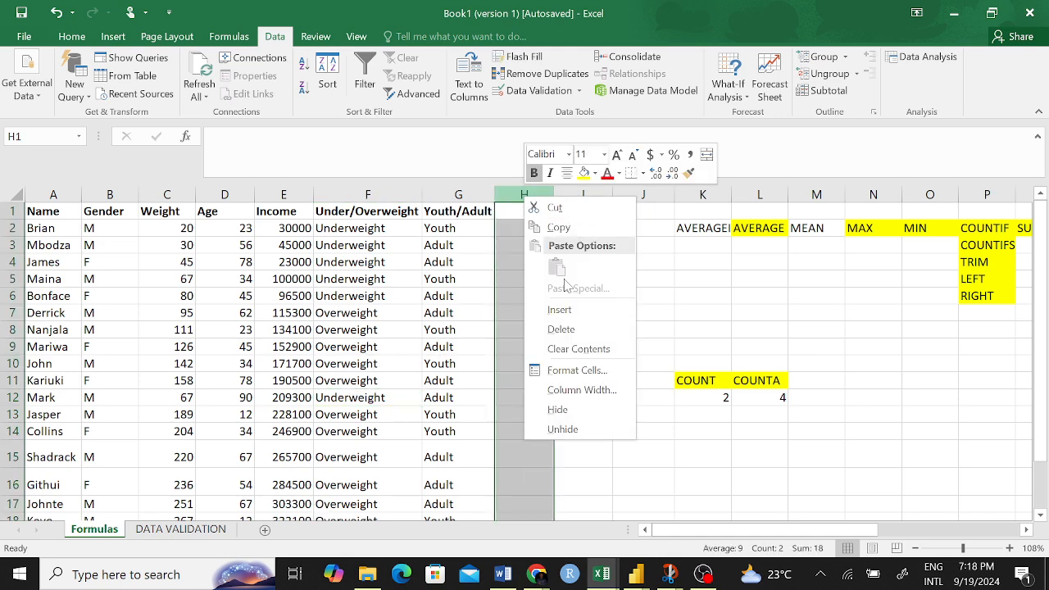
{"action": "left_click", "coordinate": [576, 309]}
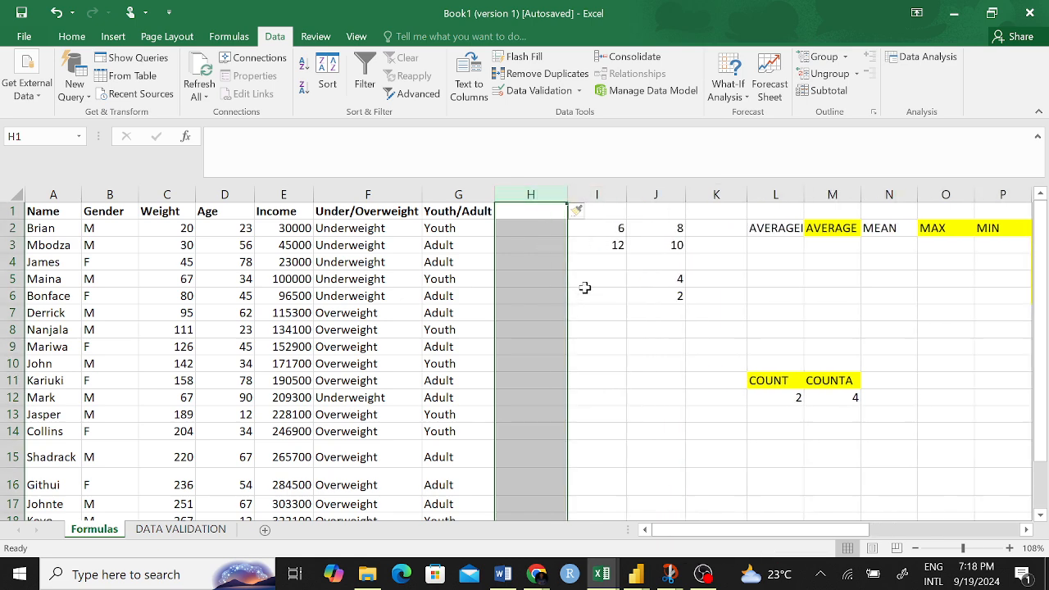
{"action": "left_click", "coordinate": [532, 246]}
{"action": "left_click", "coordinate": [541, 230]}
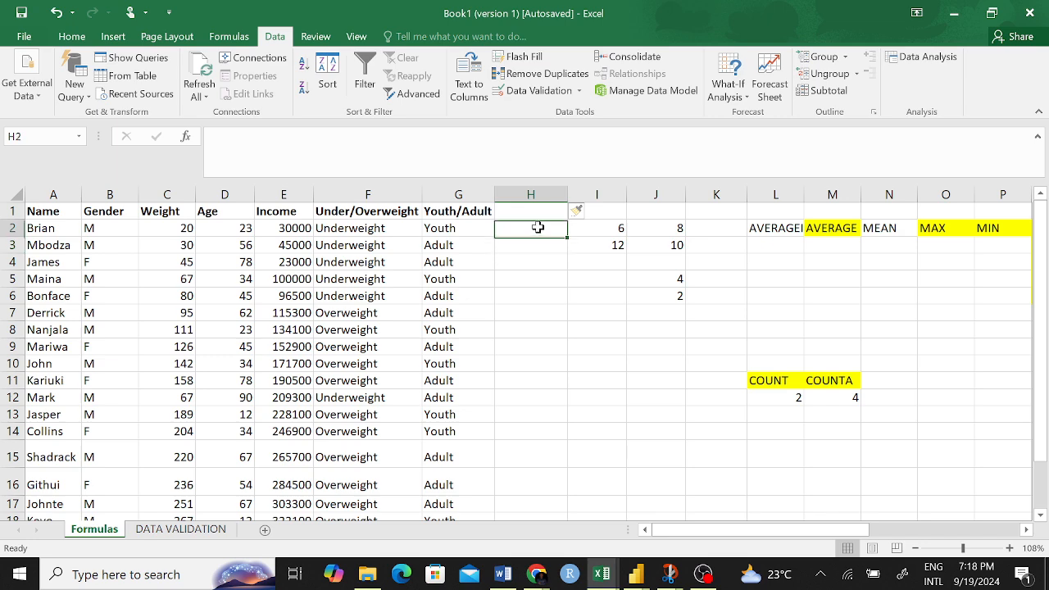
- Total the income of the Underweight rows in cell H4 with =SUMIF(F2:F19,"Underweight",E2:E19)
{"action": "left_click", "coordinate": [533, 264]}
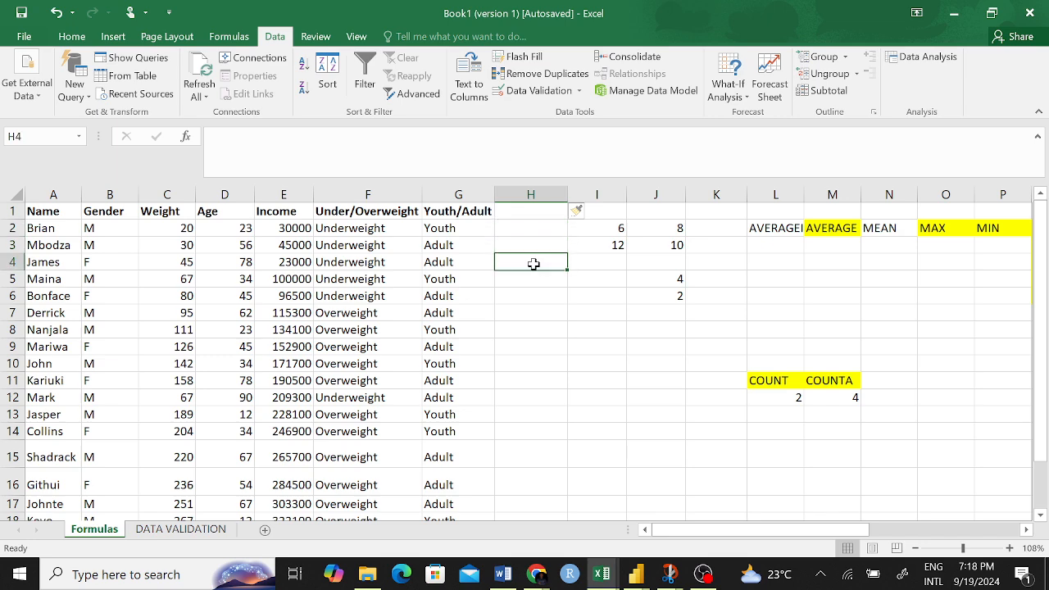
{"action": "type", "text": "=SU"}
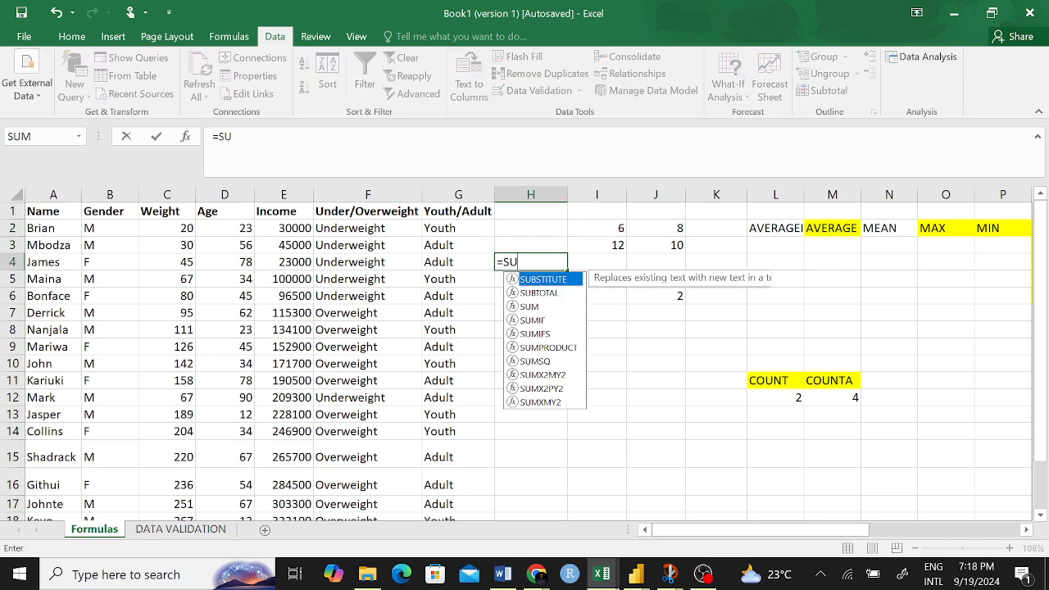
{"action": "type", "text": "MI"}
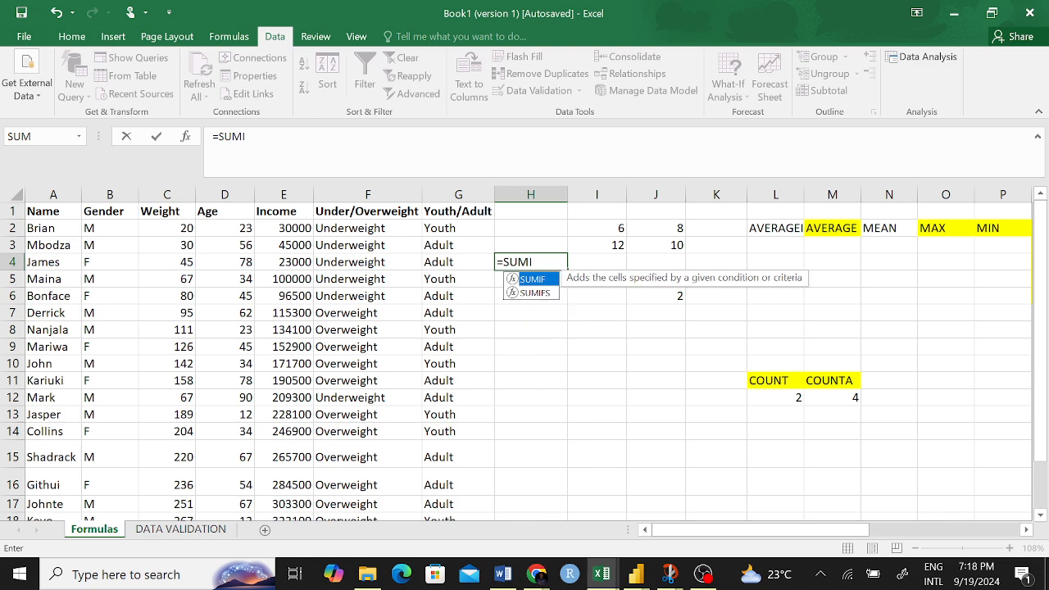
{"action": "key", "text": "Tab"}
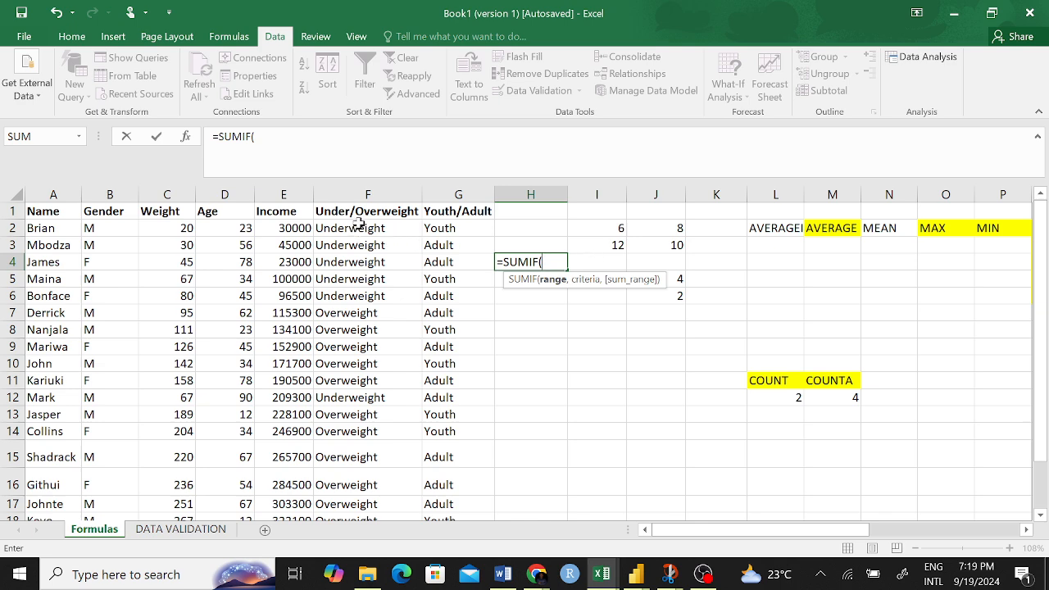
{"action": "left_click_drag", "start_coordinate": [358, 223], "coordinate": [346, 488]}
{"action": "scroll", "coordinate": [492, 379], "scroll_direction": "up", "scroll_amount": 1}
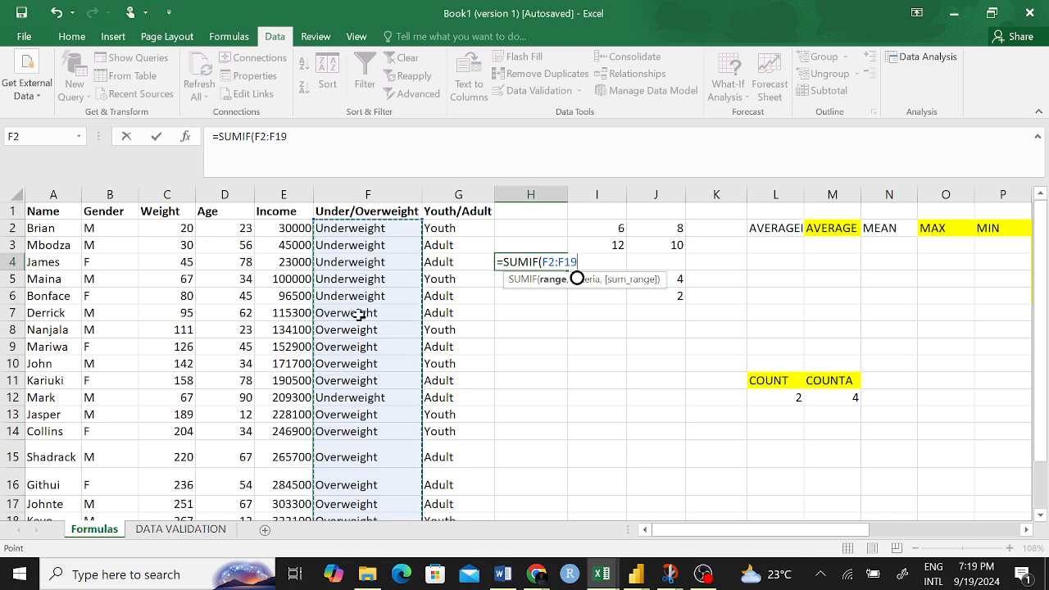
{"action": "type", "text": ","}
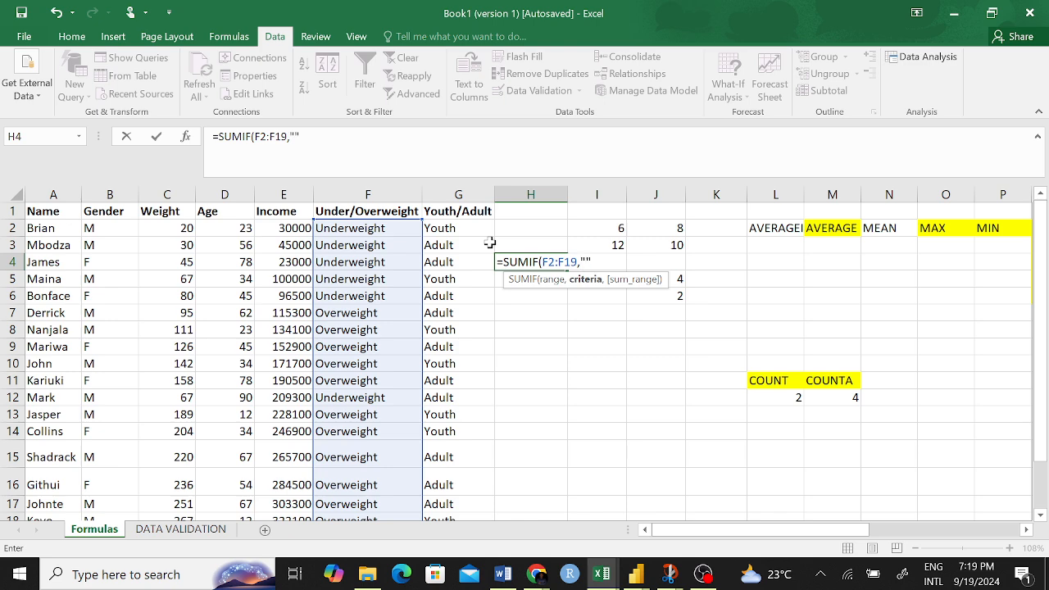
{"action": "left_click", "coordinate": [295, 137]}
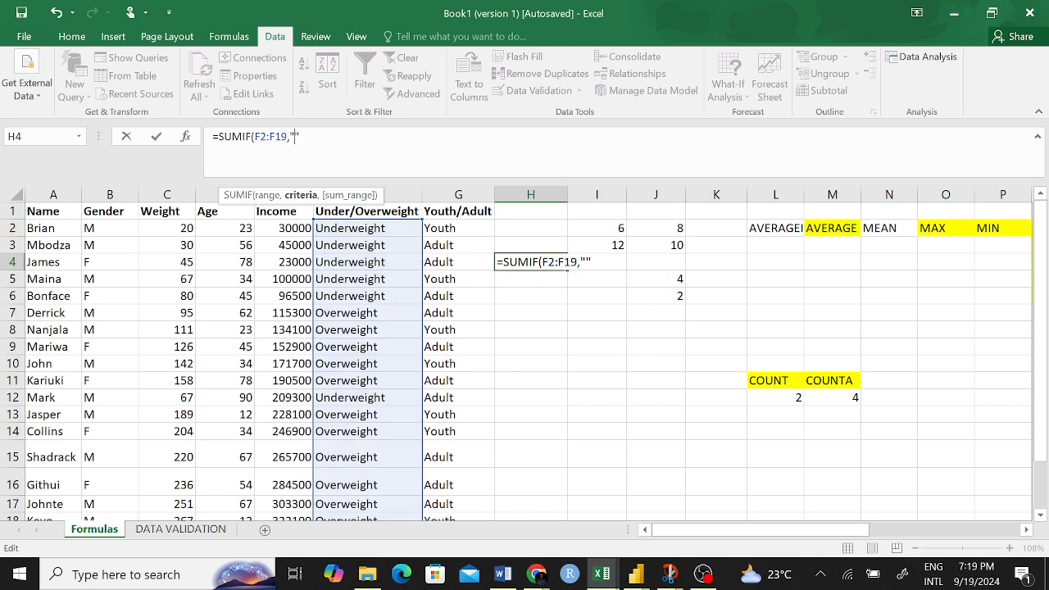
{"action": "type", "text": "Underweight"}
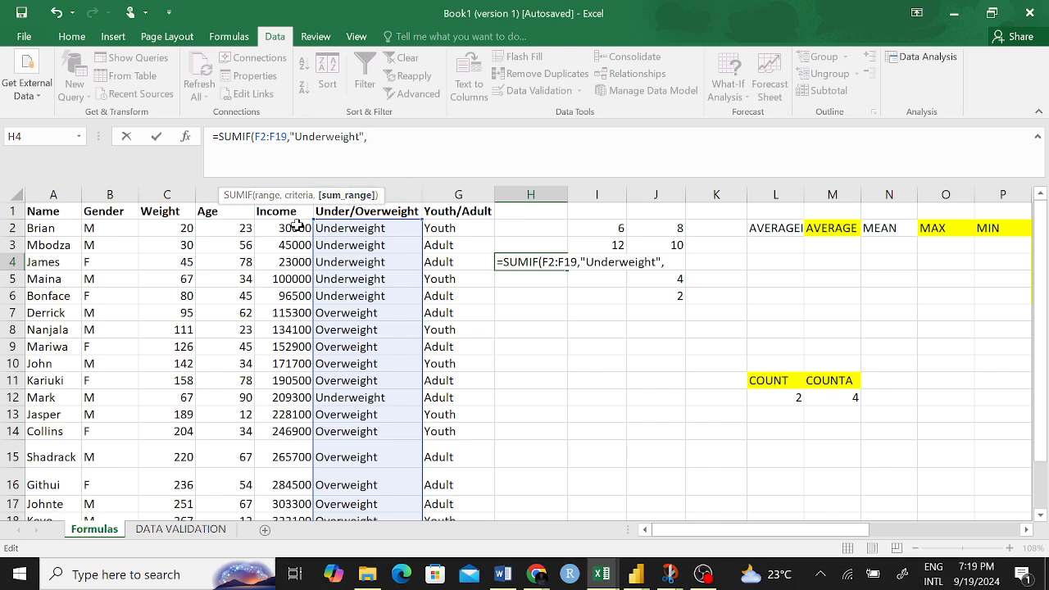
{"action": "left_click_drag", "start_coordinate": [297, 226], "coordinate": [322, 457]}
{"action": "type", "text": ")"}
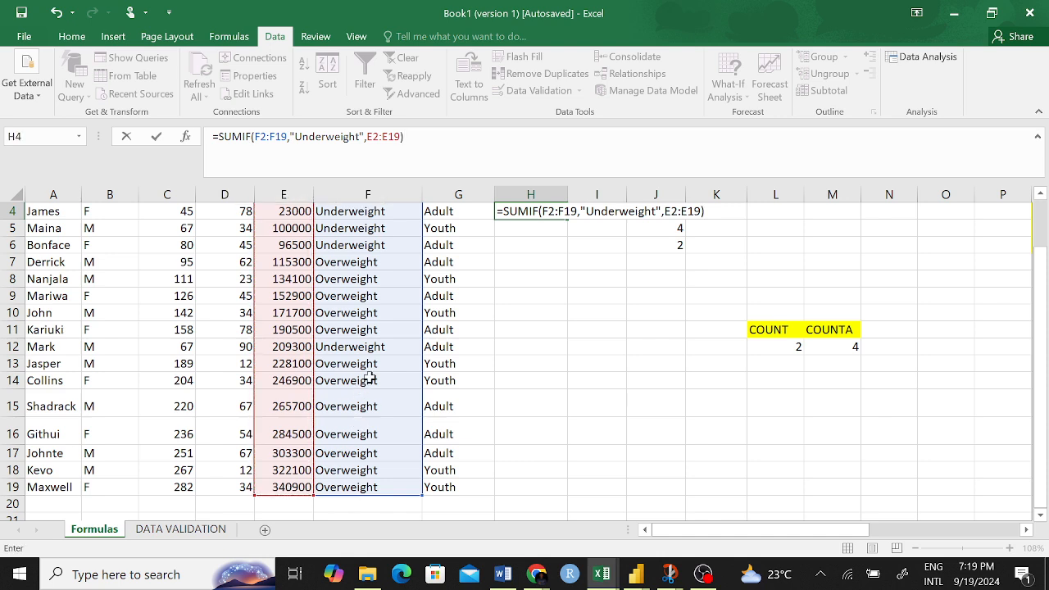
{"action": "key", "text": "Return"}
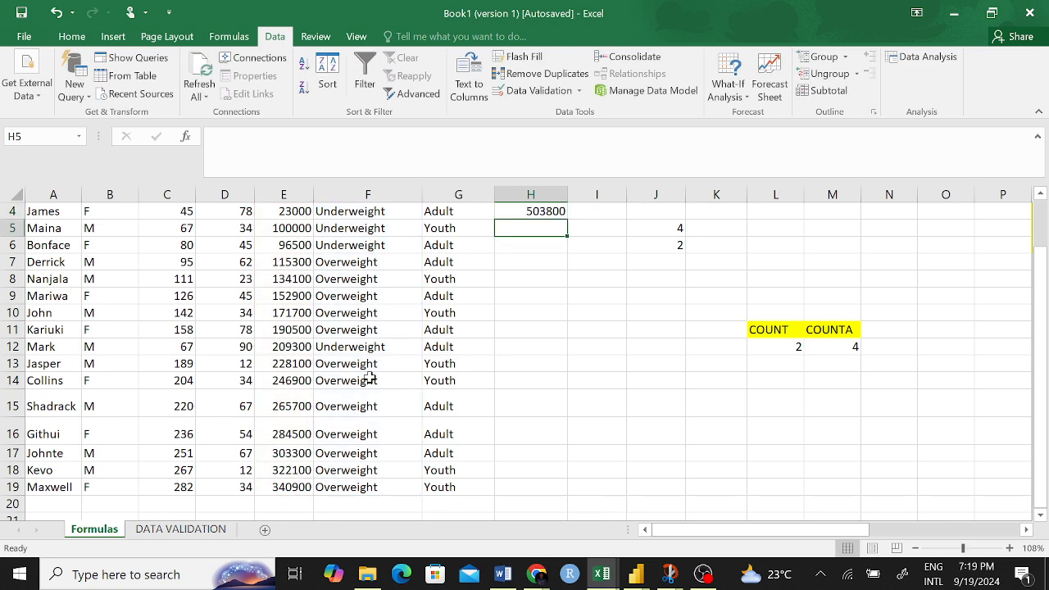
- Examine the range, criteria and sum range of the SUMIF formula in cell H4 against the Under/Overweight and Income columns
{"action": "scroll", "coordinate": [576, 333], "scroll_direction": "up", "scroll_amount": 1}
{"action": "left_click", "coordinate": [551, 262]}
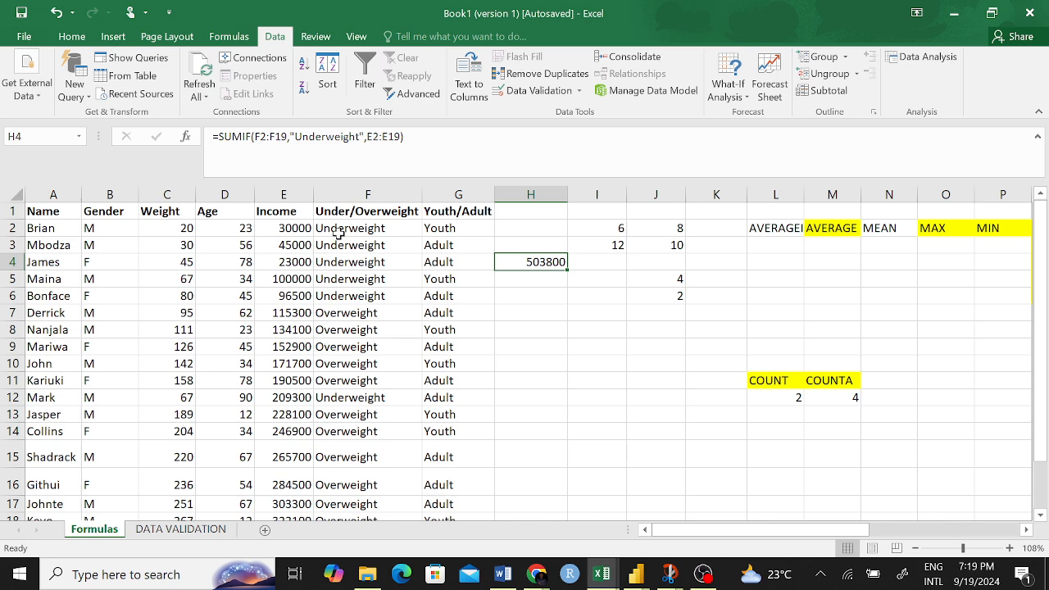
{"action": "left_click_drag", "start_coordinate": [336, 233], "coordinate": [340, 295]}
{"action": "left_click", "coordinate": [517, 293]}
{"action": "left_click", "coordinate": [535, 261]}
{"action": "left_click", "coordinate": [246, 136]}
{"action": "left_click", "coordinate": [291, 136]}
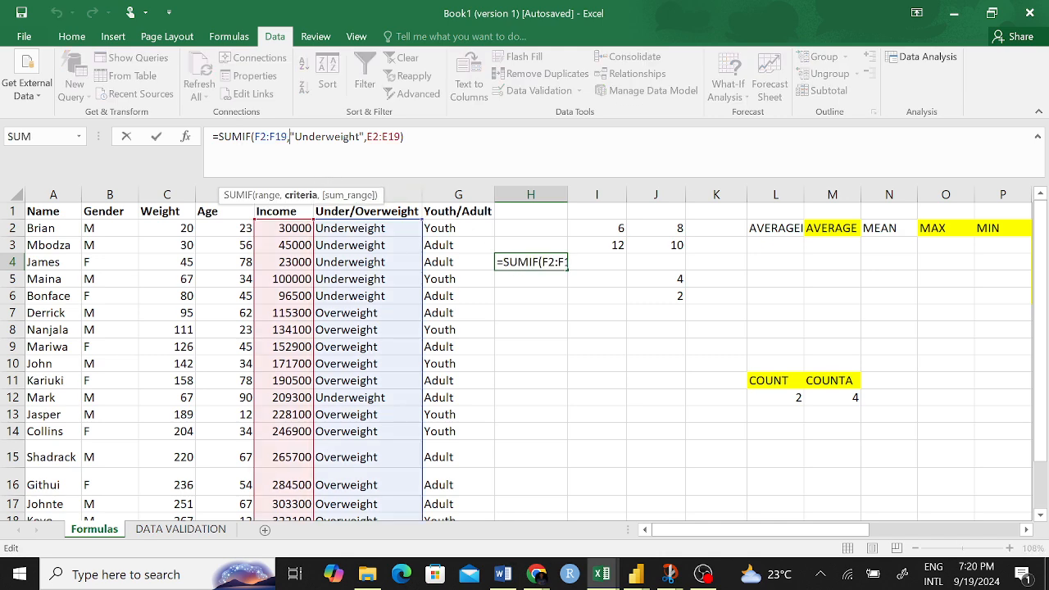
{"action": "left_click", "coordinate": [274, 196]}
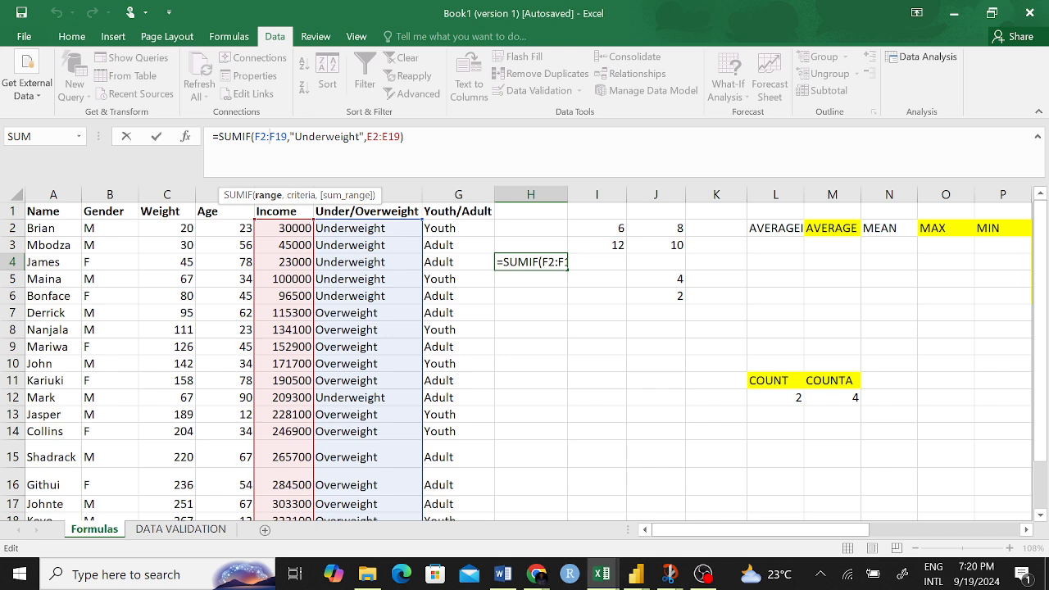
{"action": "left_click_drag", "start_coordinate": [295, 136], "coordinate": [358, 136]}
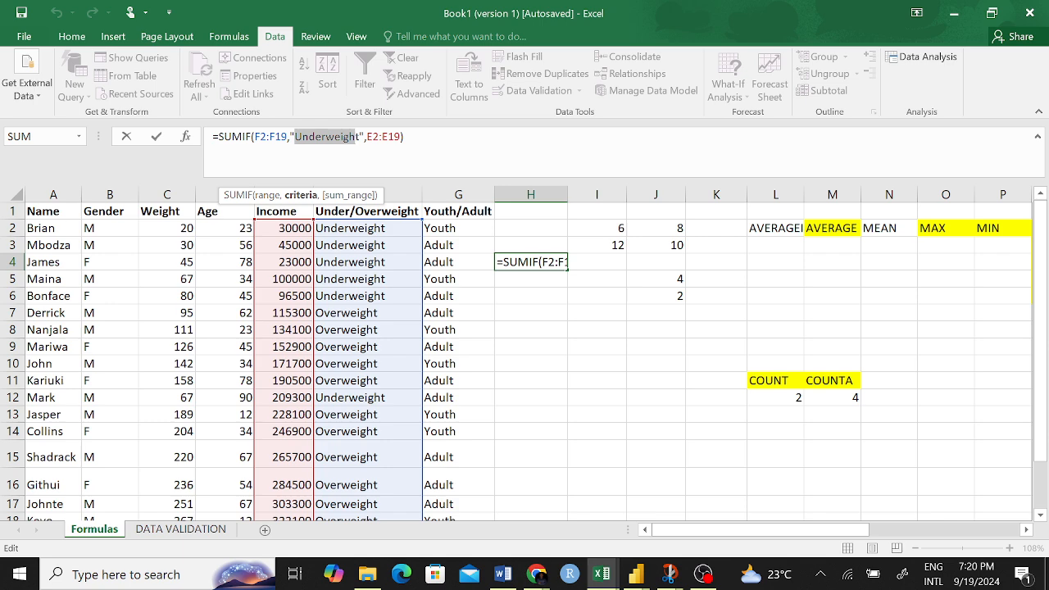
{"action": "left_click", "coordinate": [388, 136]}
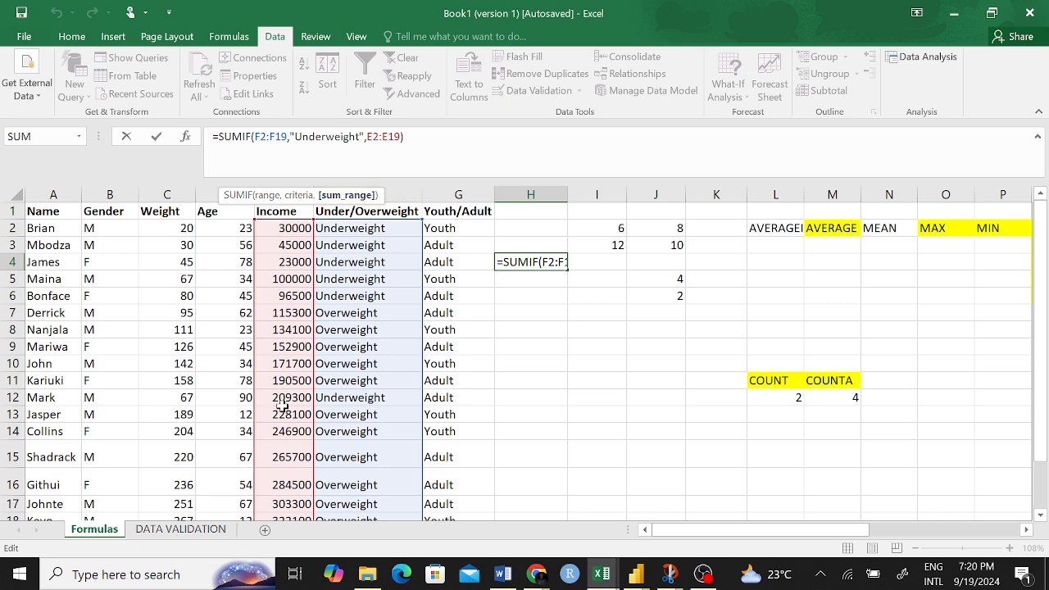
{"action": "left_click", "coordinate": [534, 296]}
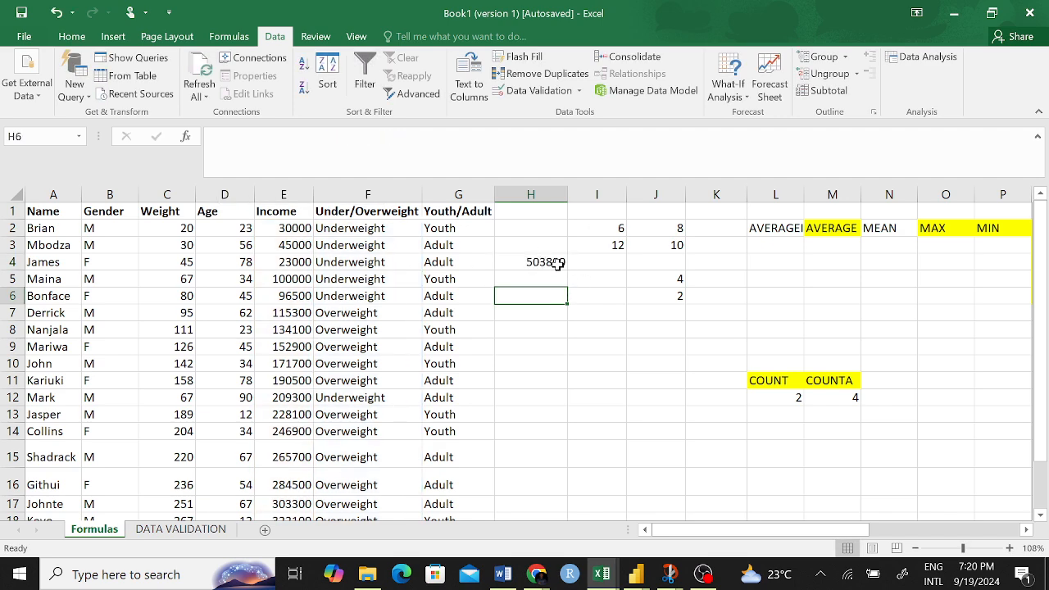
{"action": "left_click", "coordinate": [547, 257]}
{"action": "left_click", "coordinate": [544, 244]}
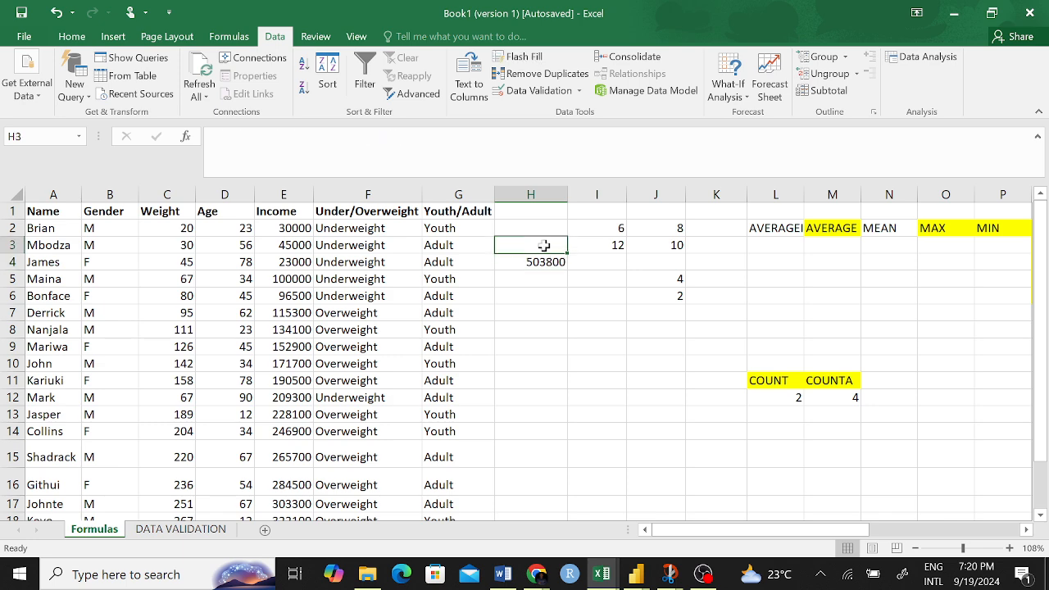
- Add the labels Underweight in H3, Youth in H6 and Adults in H8
{"action": "type", "text": "Underw"}
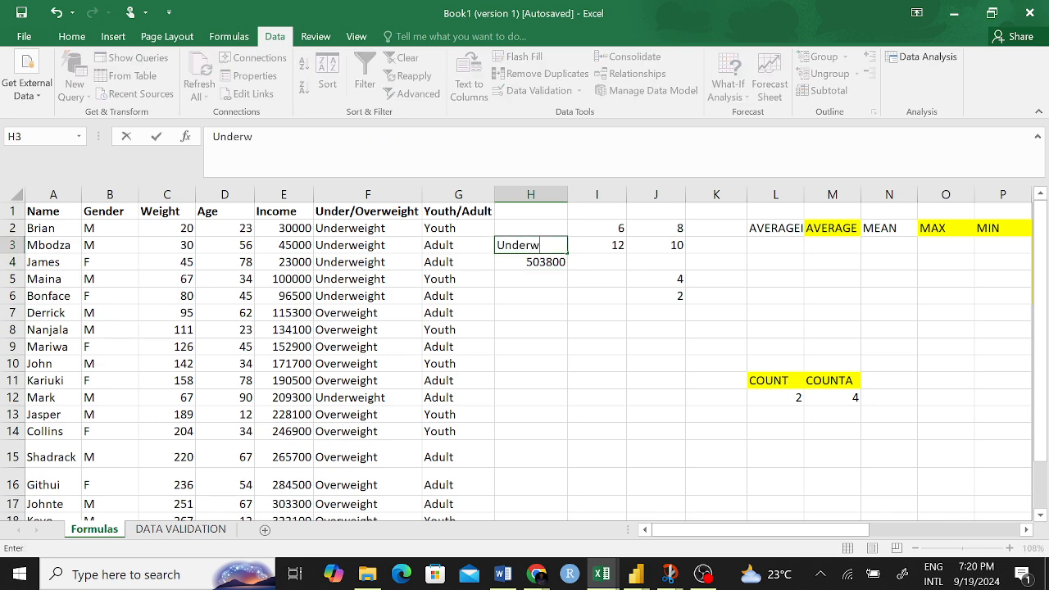
{"action": "type", "text": "eight"}
{"action": "left_click", "coordinate": [536, 293]}
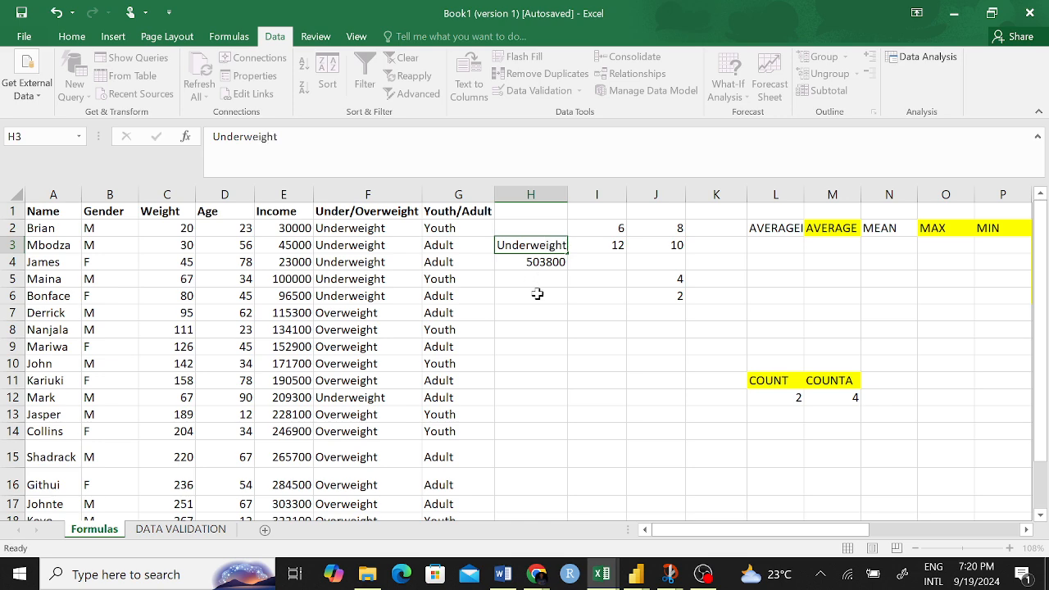
{"action": "type", "text": "Y"}
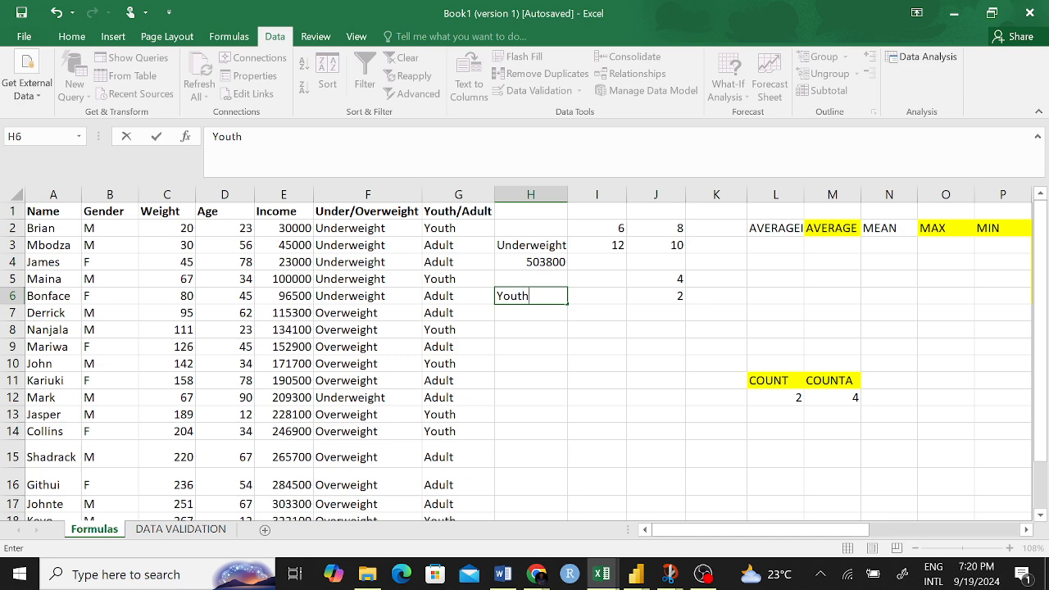
{"action": "type", "text": "outh"}
{"action": "left_click", "coordinate": [529, 331]}
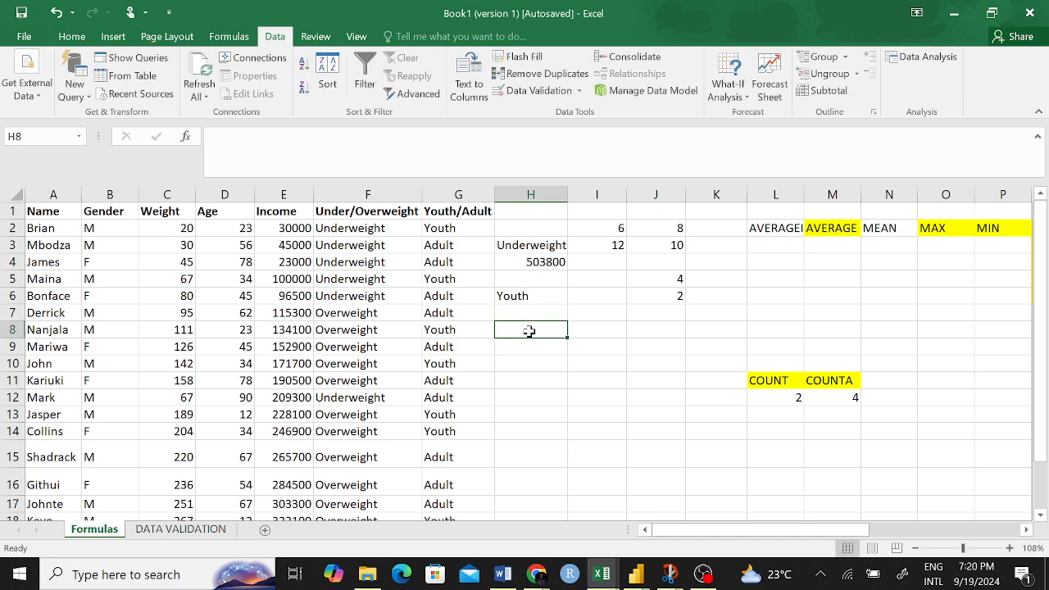
{"action": "type", "text": "Adu"}
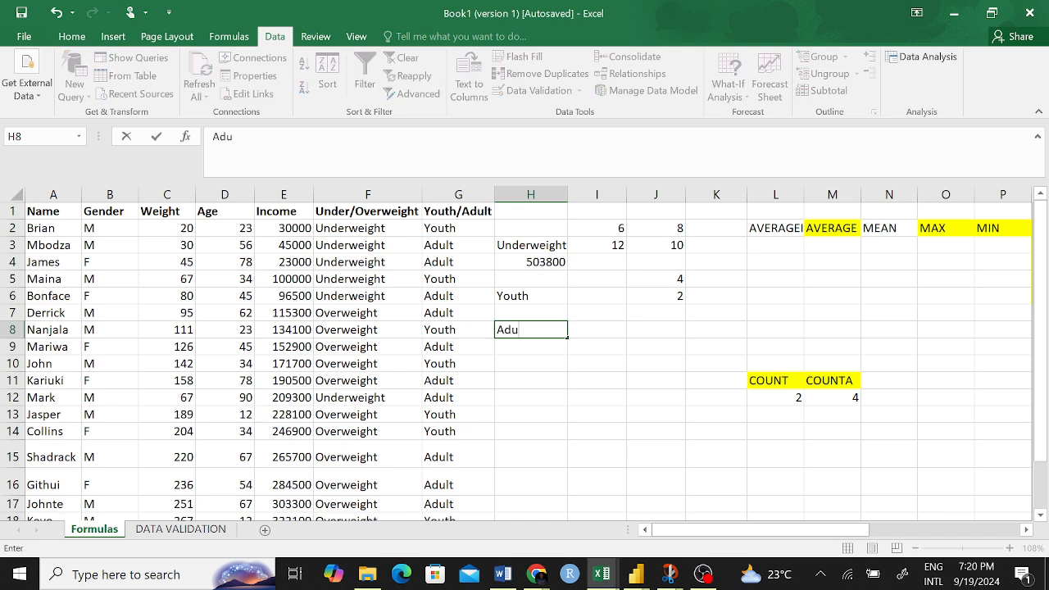
{"action": "type", "text": "lts"}
{"action": "left_click", "coordinate": [526, 359]}
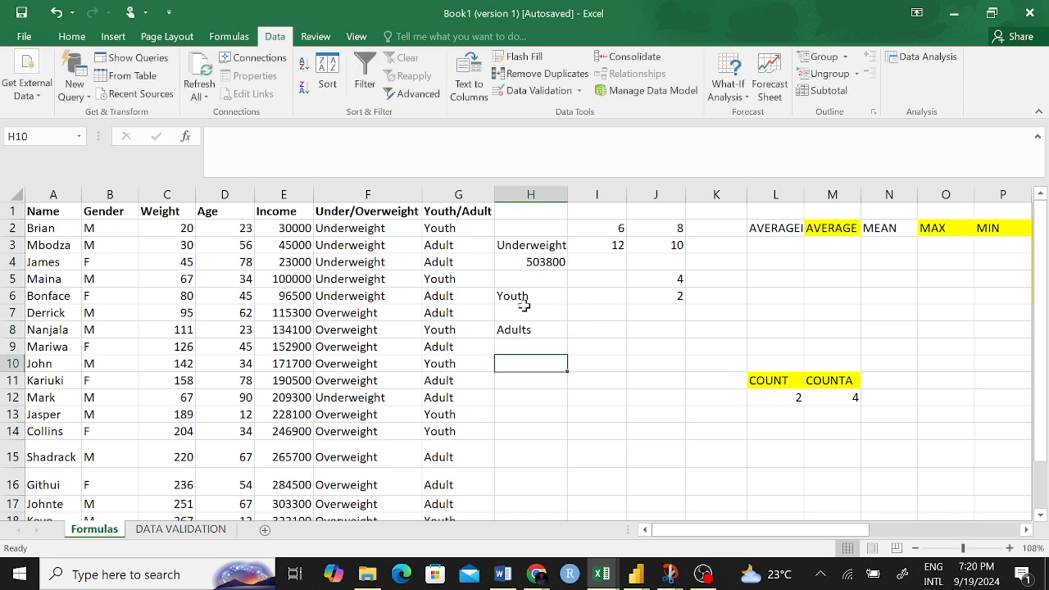
- Total the income of the Youth rows in cell H7 with =SUMIF(G2:G19,"Youth",E2:E19)
{"action": "left_click", "coordinate": [526, 309]}
{"action": "type", "text": "="}
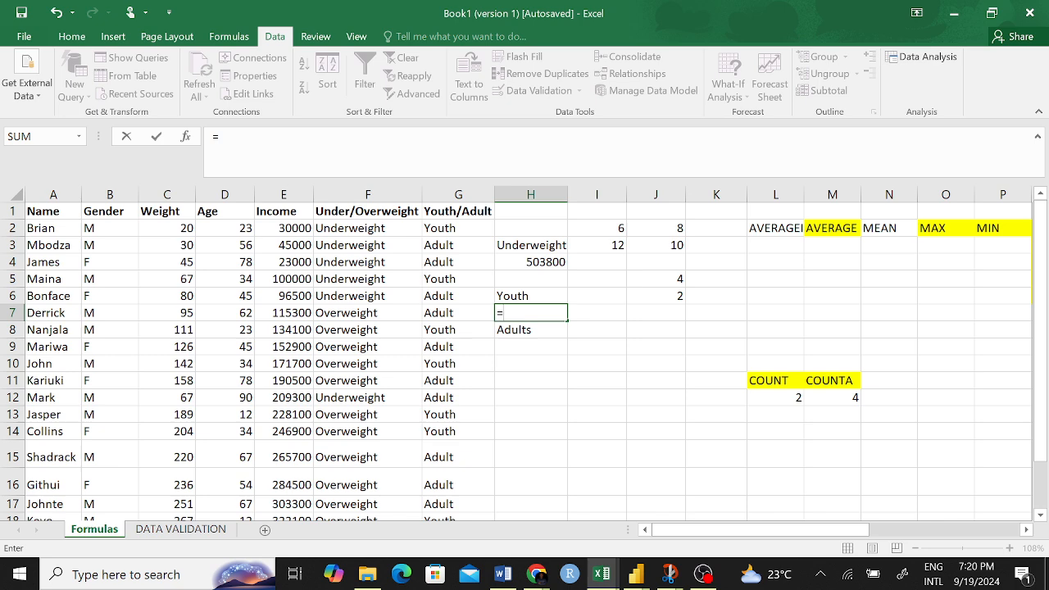
{"action": "type", "text": "sumi"}
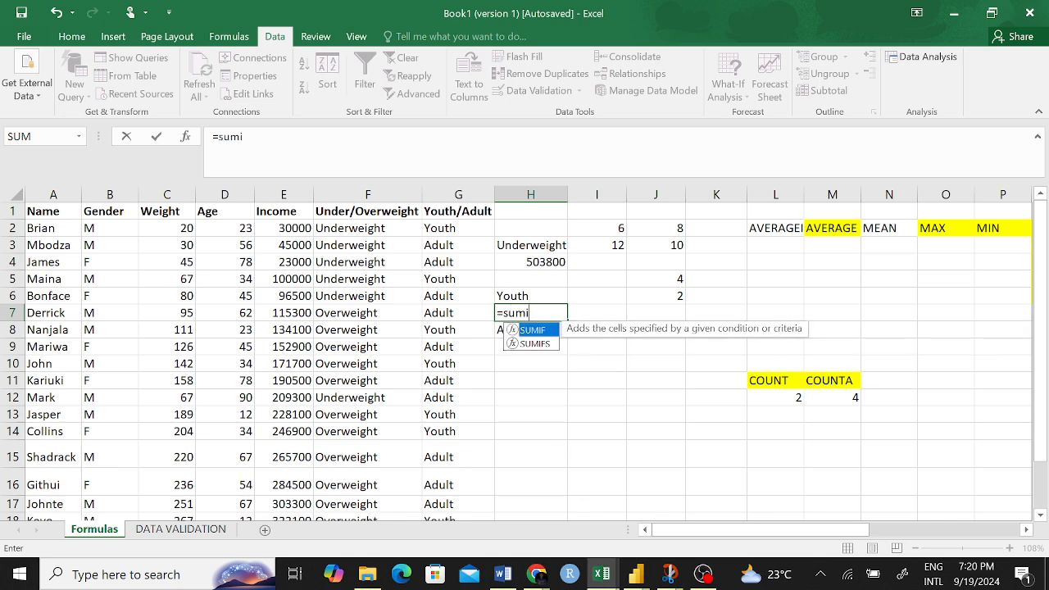
{"action": "type", "text": "f"}
{"action": "key", "text": "Tab"}
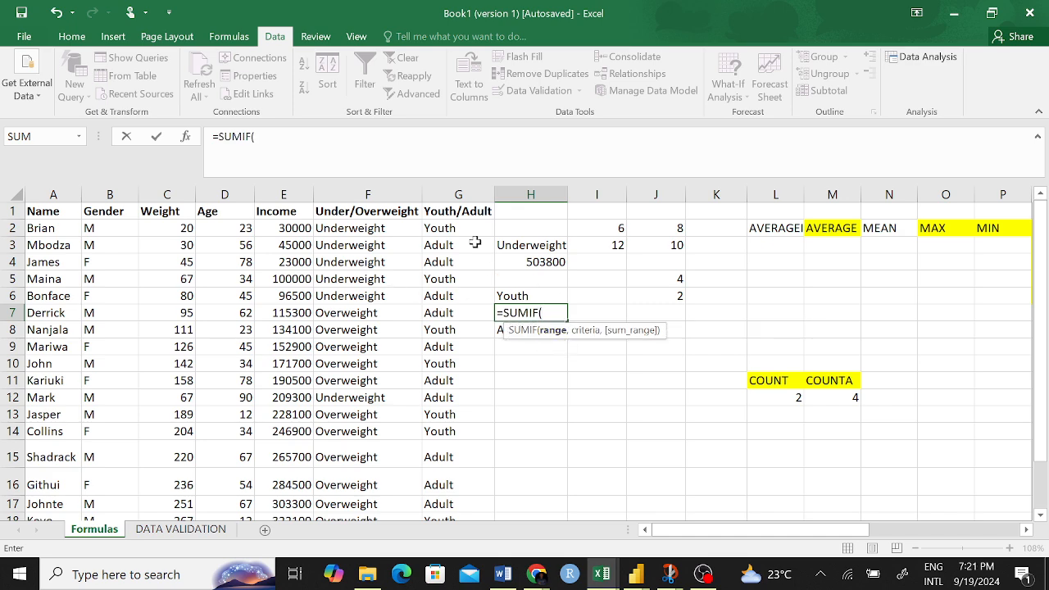
{"action": "left_click_drag", "start_coordinate": [442, 228], "coordinate": [438, 482]}
{"action": "scroll", "coordinate": [546, 363], "scroll_direction": "up", "scroll_amount": 1}
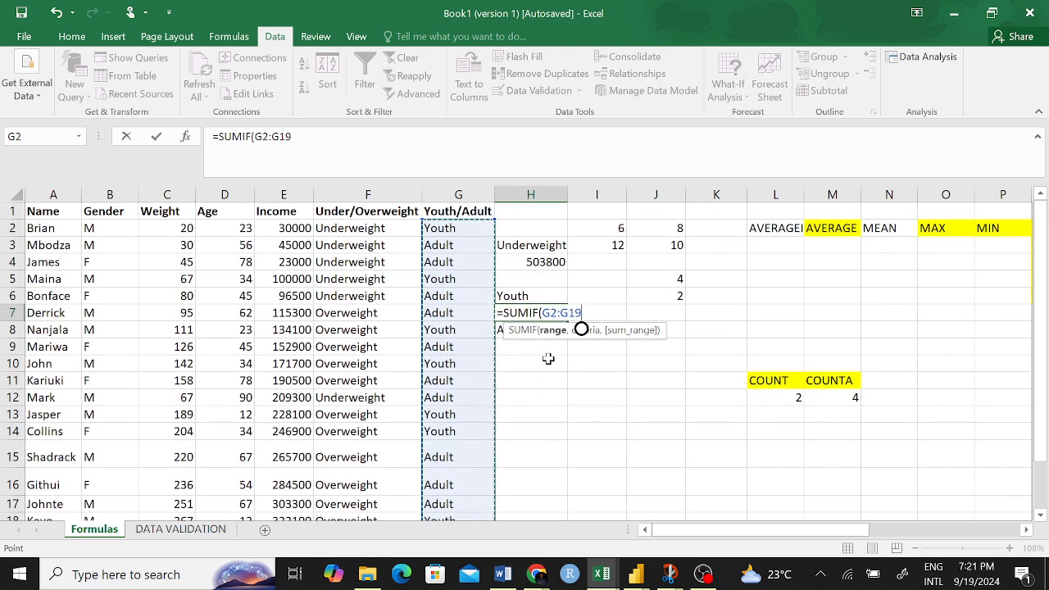
{"action": "type", "text": ","}
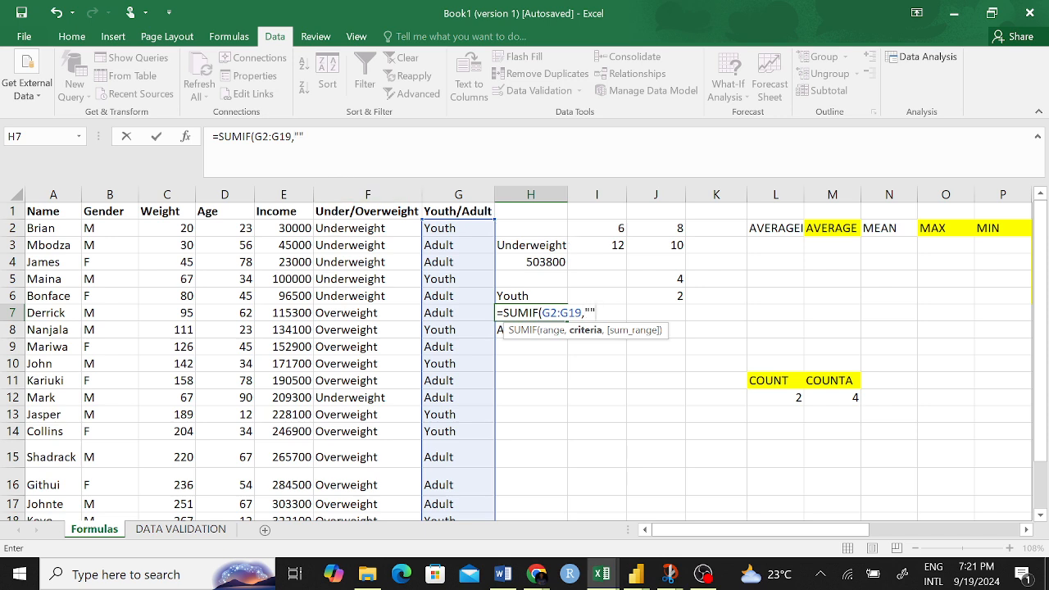
{"action": "left_click", "coordinate": [299, 138]}
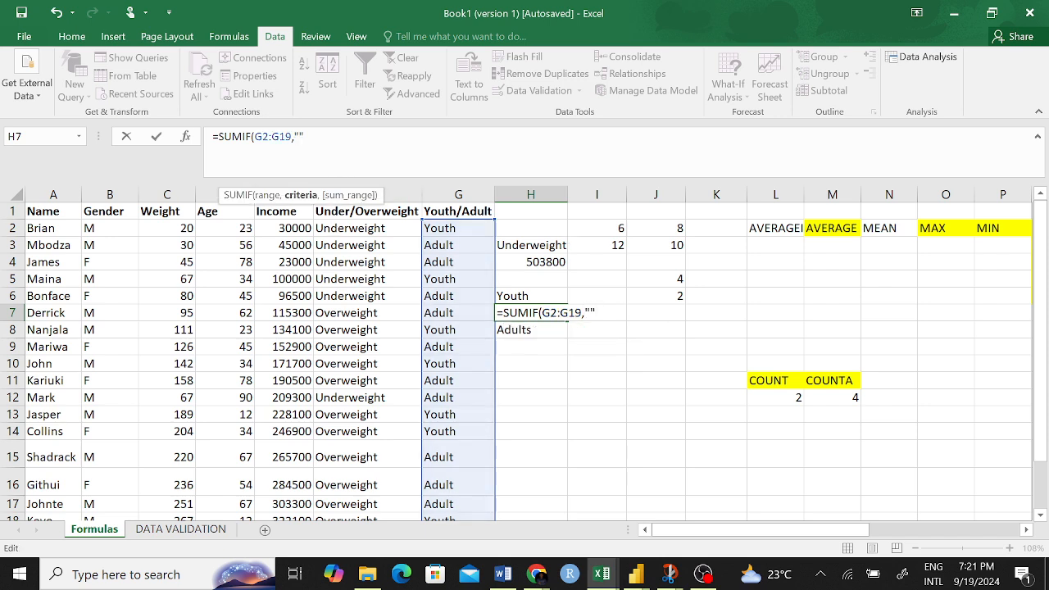
{"action": "type", "text": "Youth\","}
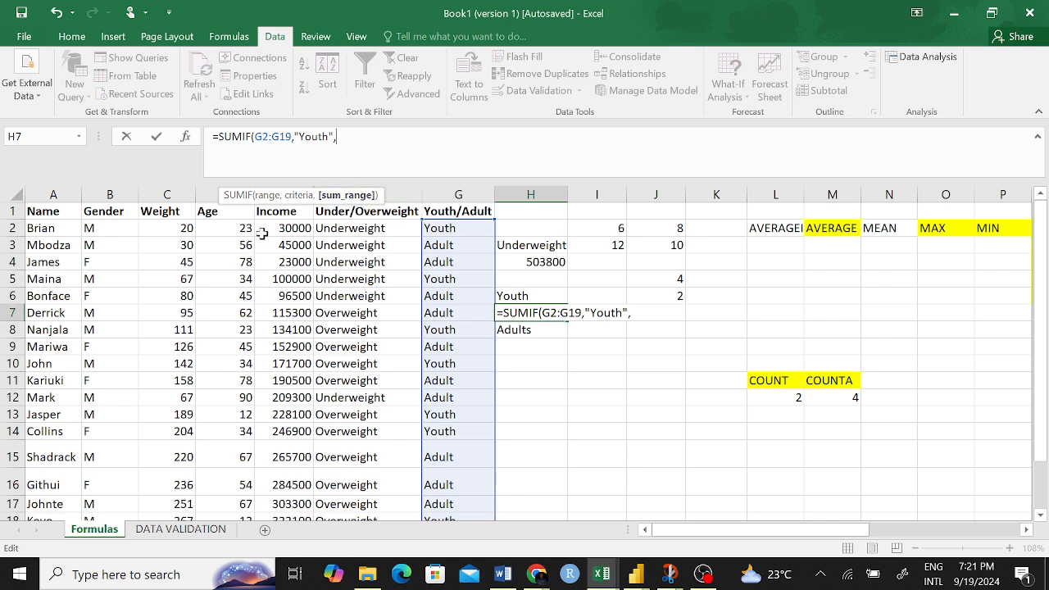
{"action": "left_click_drag", "start_coordinate": [283, 229], "coordinate": [305, 459]}
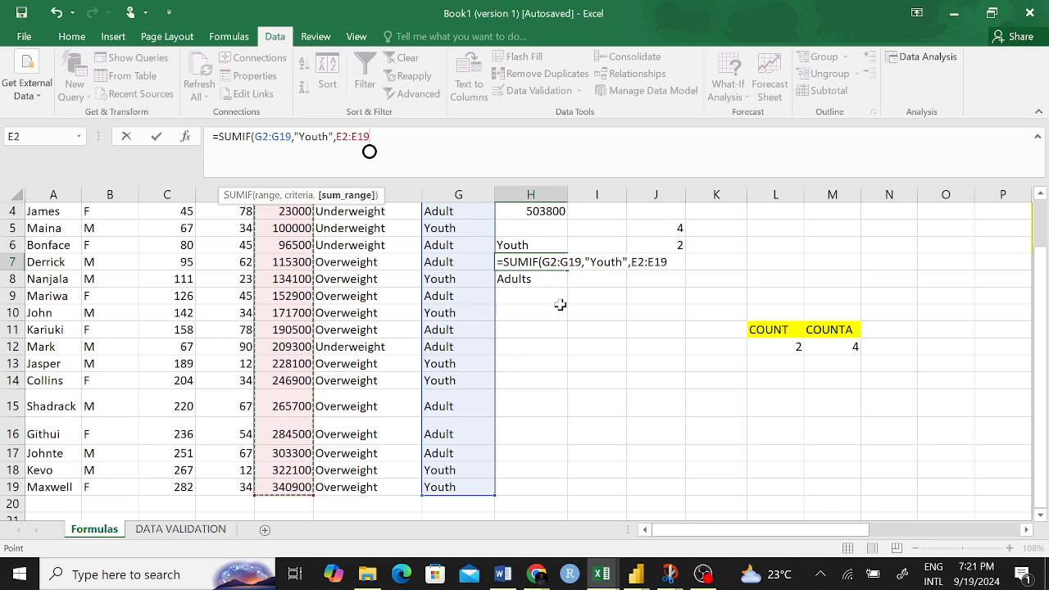
{"action": "key", "text": "Return"}
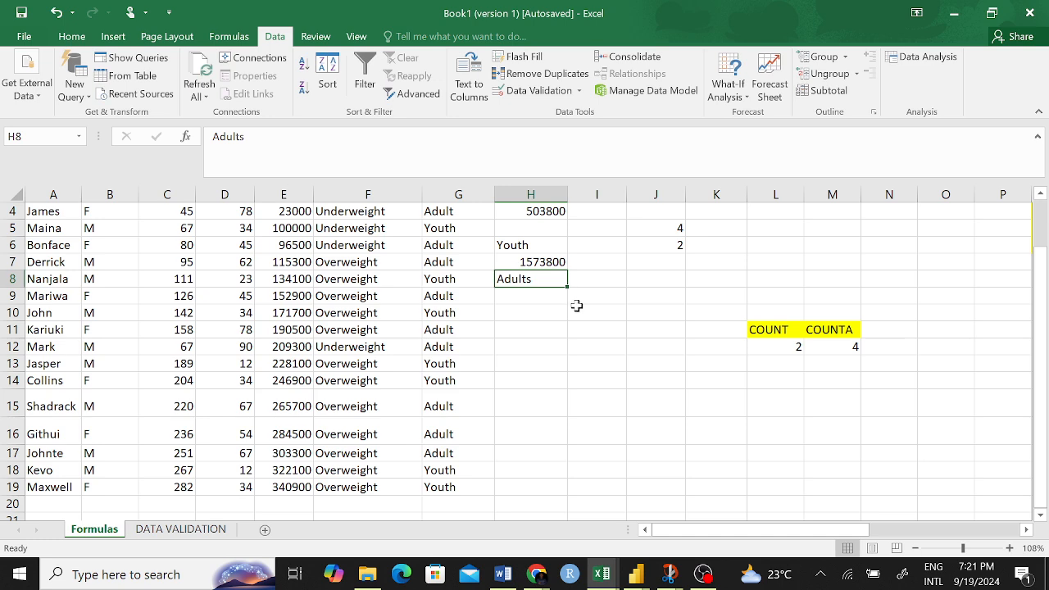
{"action": "left_click", "coordinate": [540, 261]}
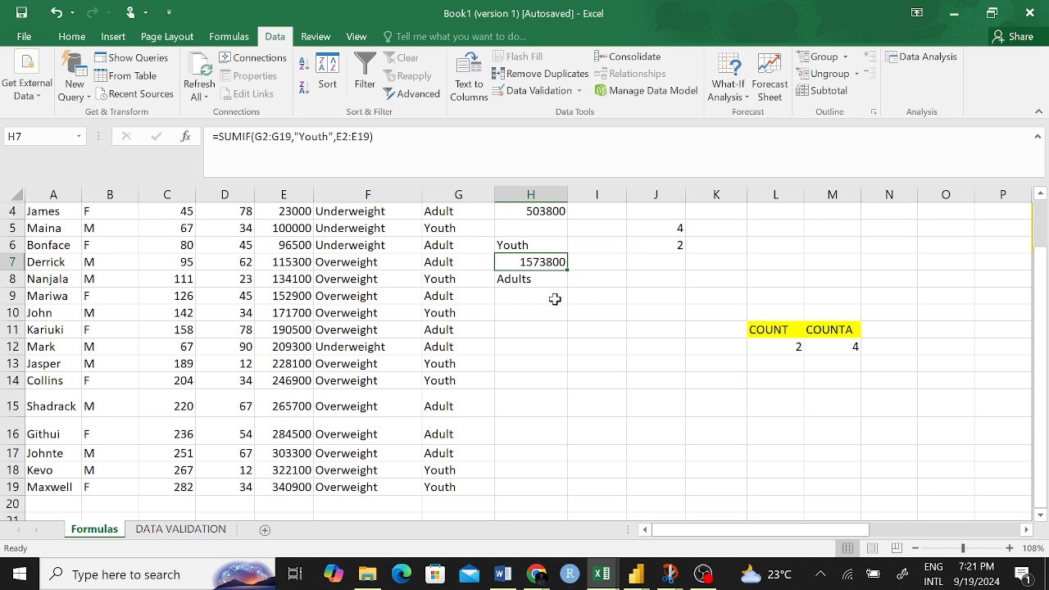
- Total the income of the Adult rows in cell H9 with =SUMIF(G2:G19,"Adult",E2:E19)
{"action": "left_click", "coordinate": [529, 296]}
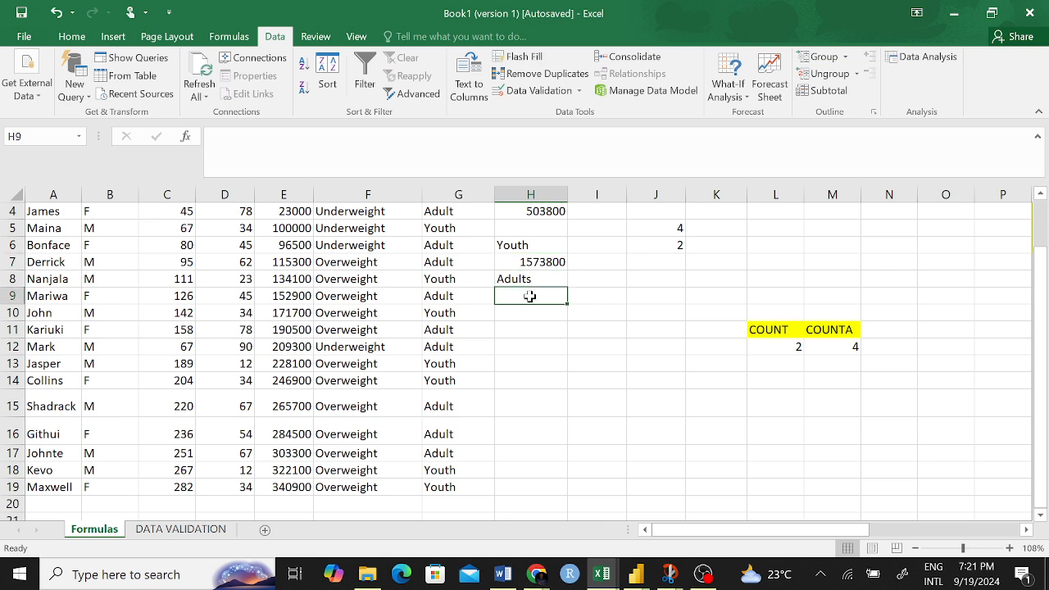
{"action": "type", "text": "="}
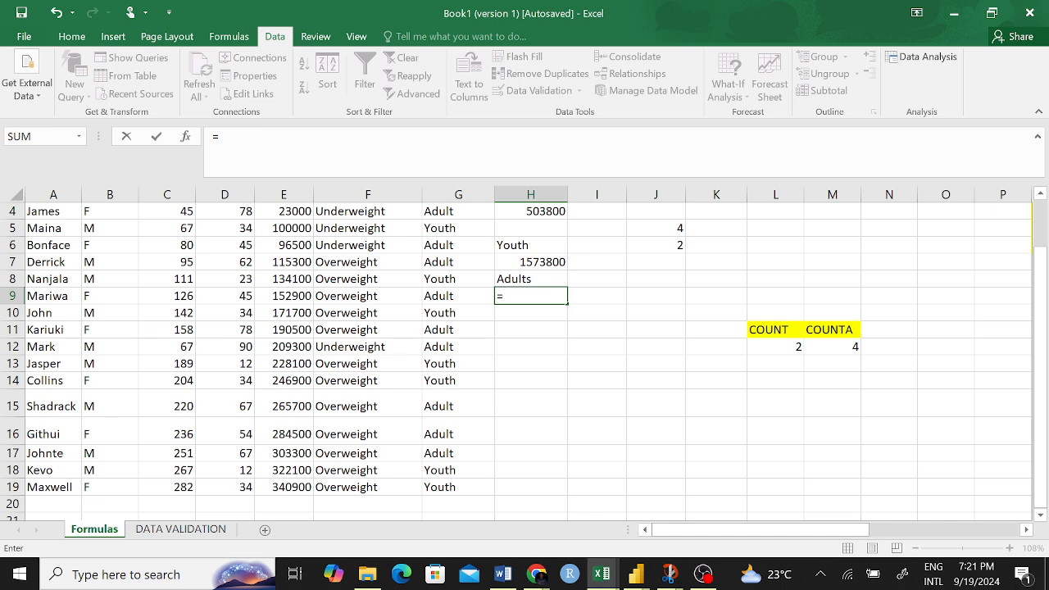
{"action": "type", "text": "sum"}
{"action": "key", "text": "Tab"}
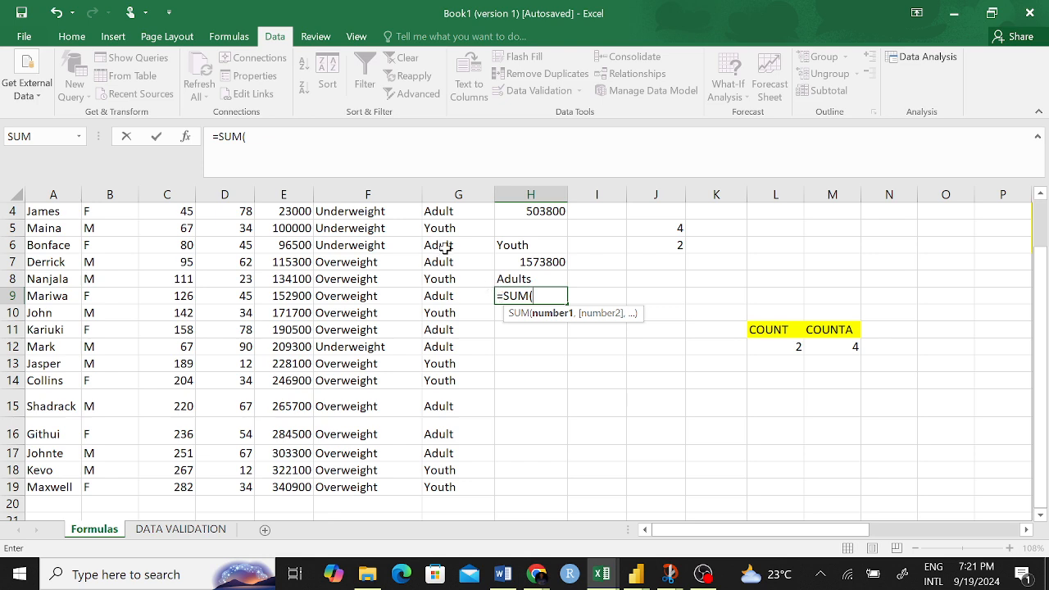
{"action": "key", "text": "BackSpace"}
{"action": "type", "text": "i"}
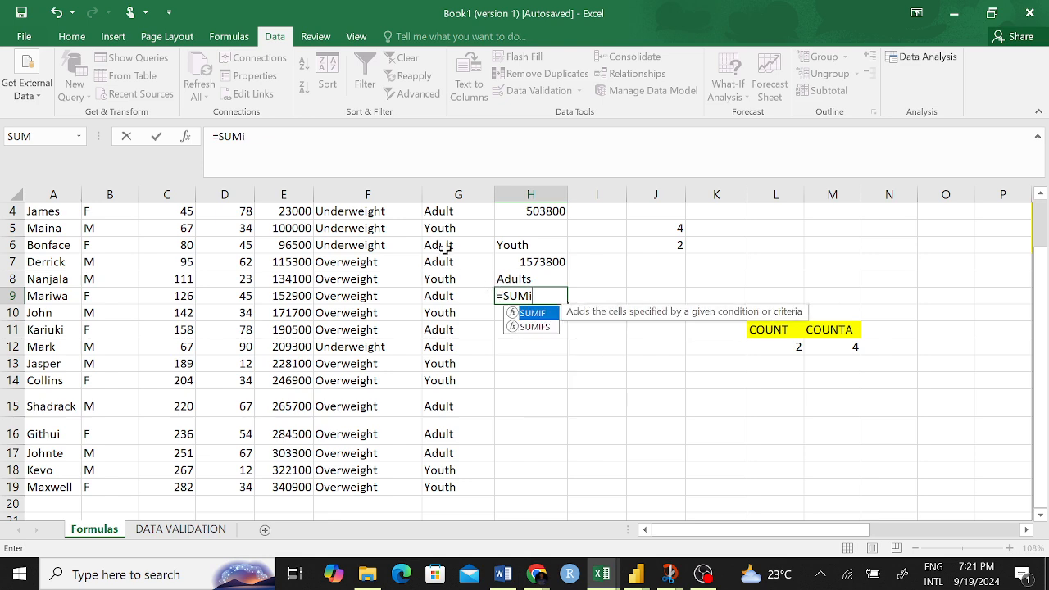
{"action": "type", "text": "f"}
{"action": "key", "text": "Tab"}
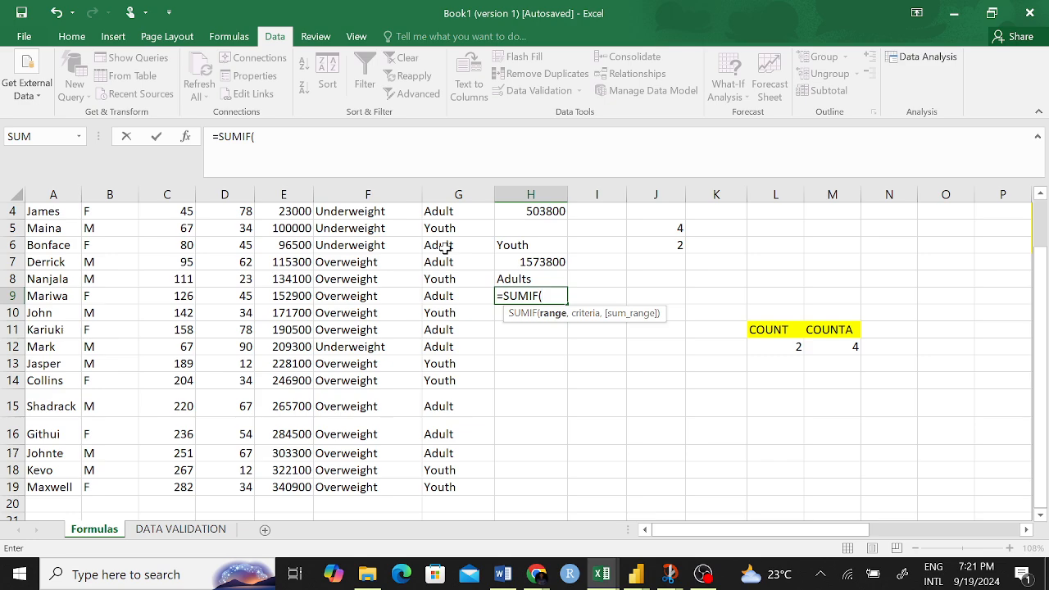
{"action": "scroll", "coordinate": [418, 274], "scroll_direction": "up", "scroll_amount": 1}
{"action": "left_click", "coordinate": [445, 230]}
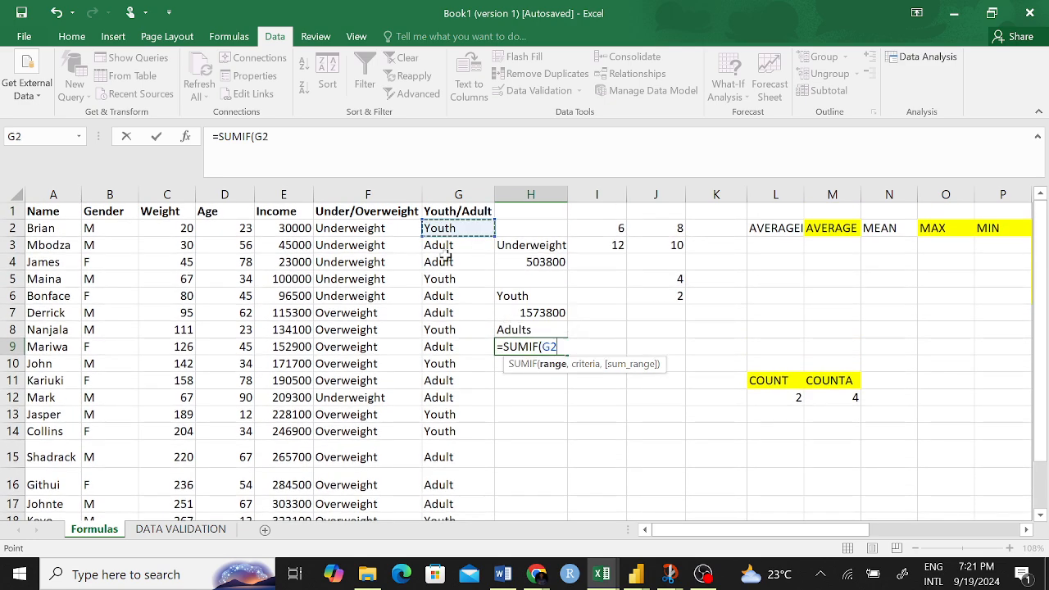
{"action": "left_click_drag", "start_coordinate": [445, 256], "coordinate": [463, 490]}
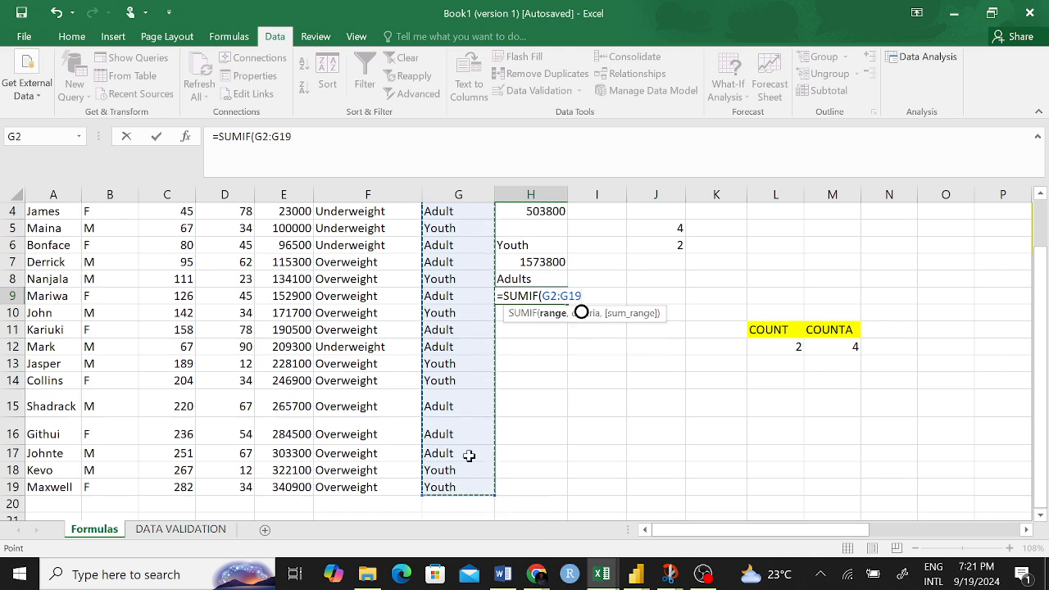
{"action": "type", "text": ","}
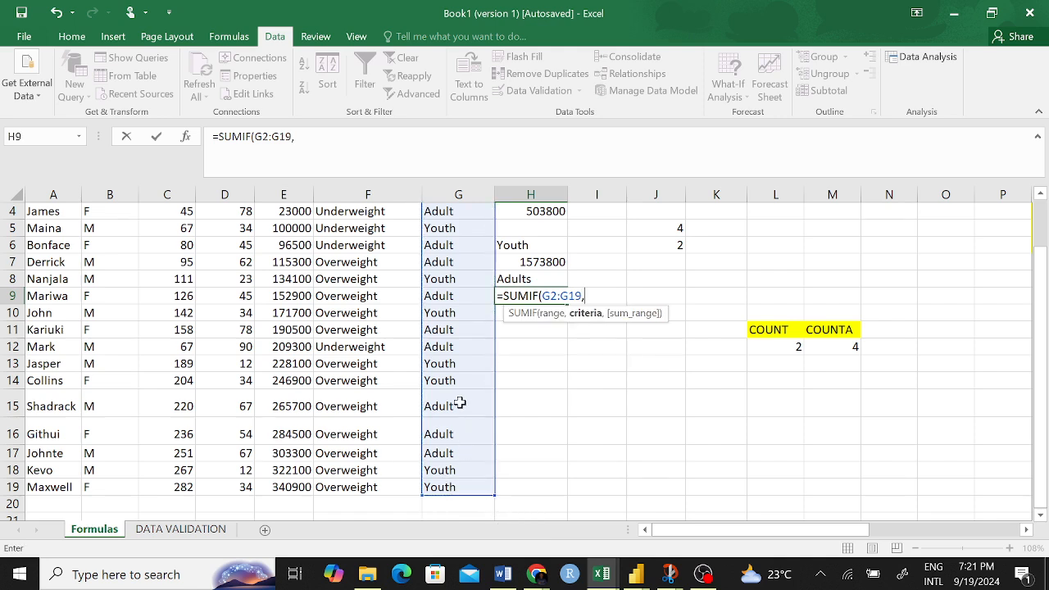
{"action": "type", "text": "Ä"}
{"action": "left_click", "coordinate": [302, 136]}
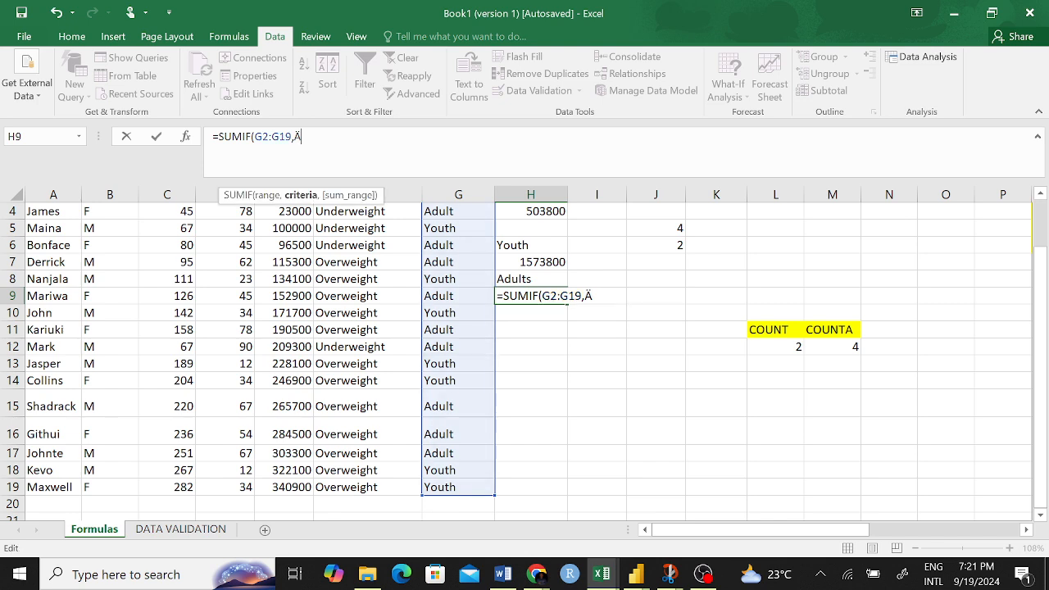
{"action": "key", "text": "BackSpace"}
{"action": "type", "text": "Adult\","}
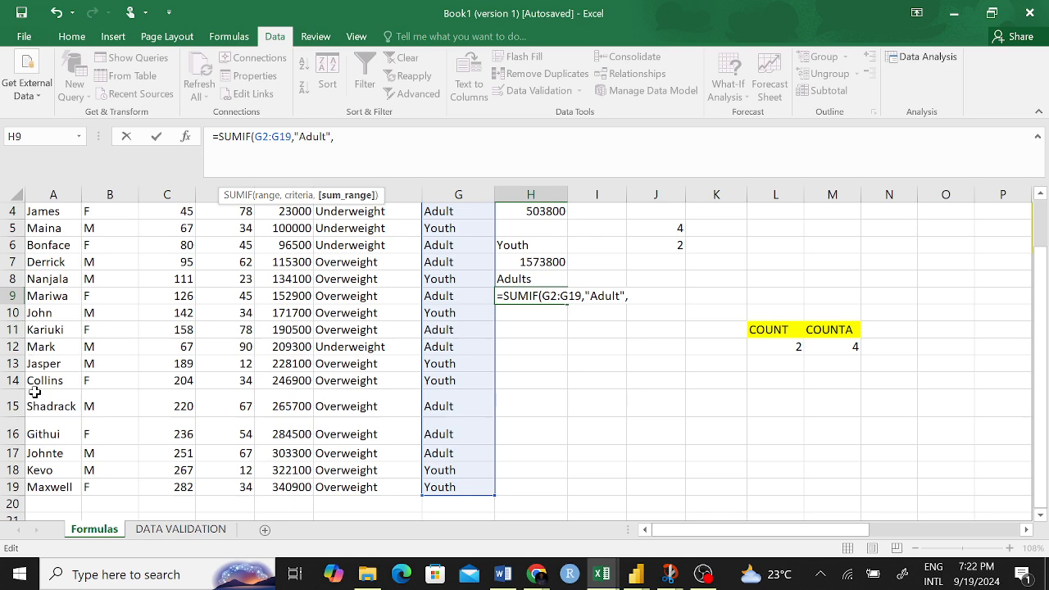
{"action": "left_click_drag", "start_coordinate": [282, 487], "coordinate": [307, 179]}
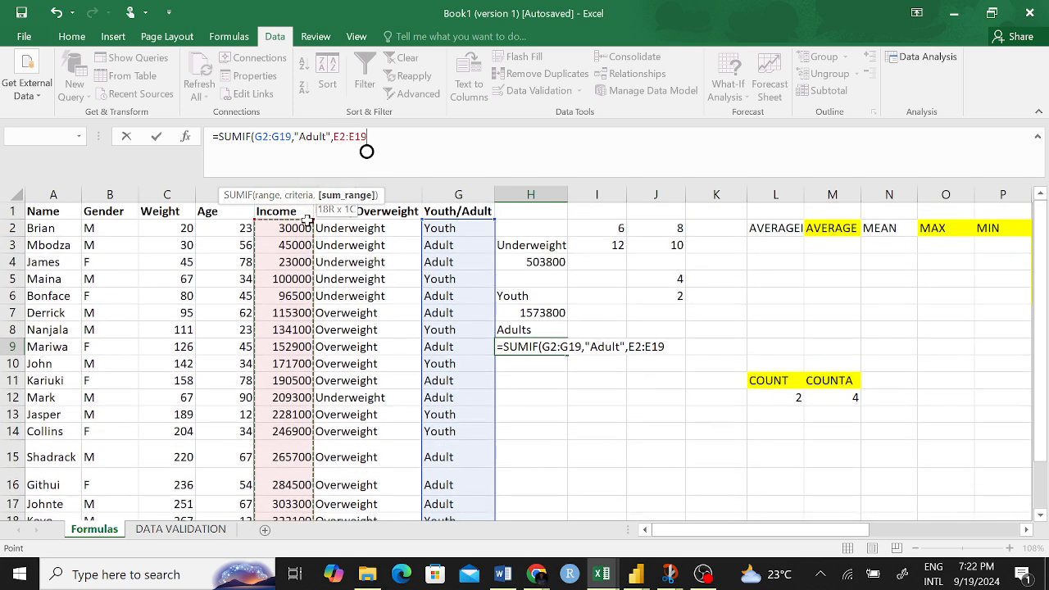
{"action": "key", "text": "Return"}
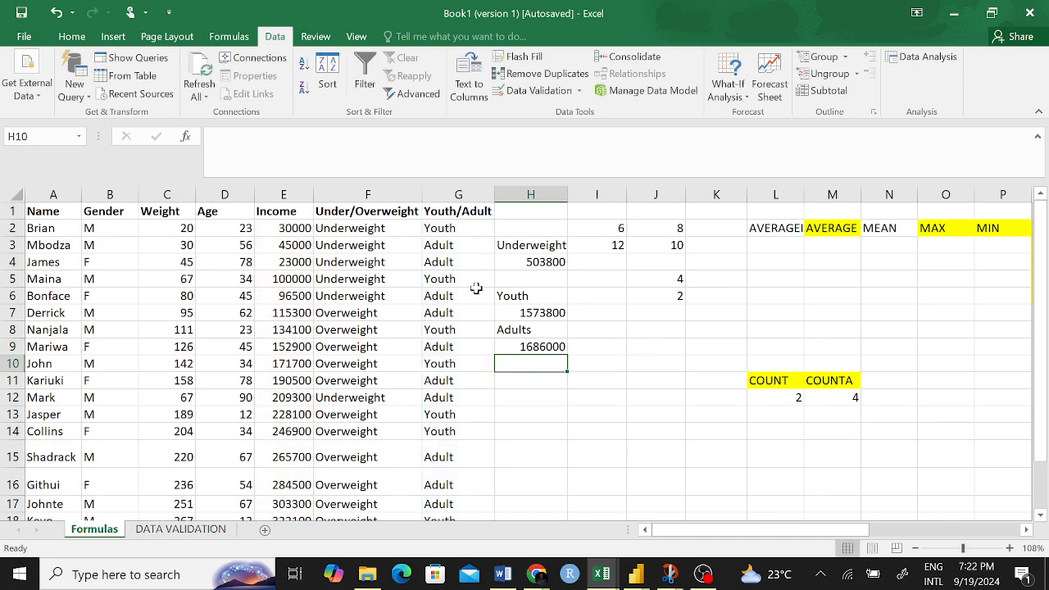
{"action": "left_click", "coordinate": [544, 348]}
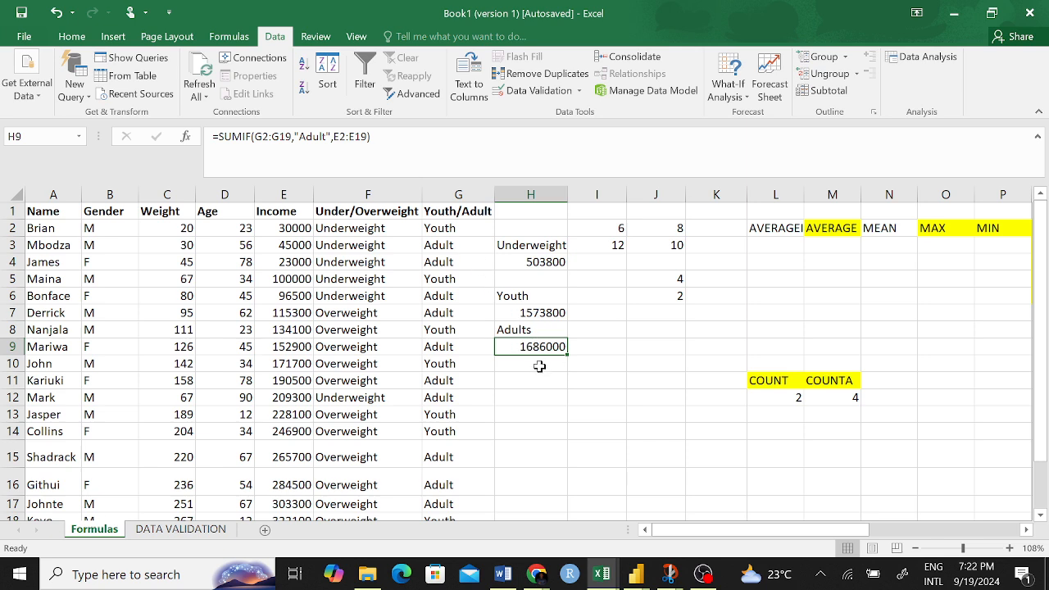
- Calculate the difference between the adult and youth income totals in cell I8 with =H9-H7
{"action": "left_click", "coordinate": [612, 330]}
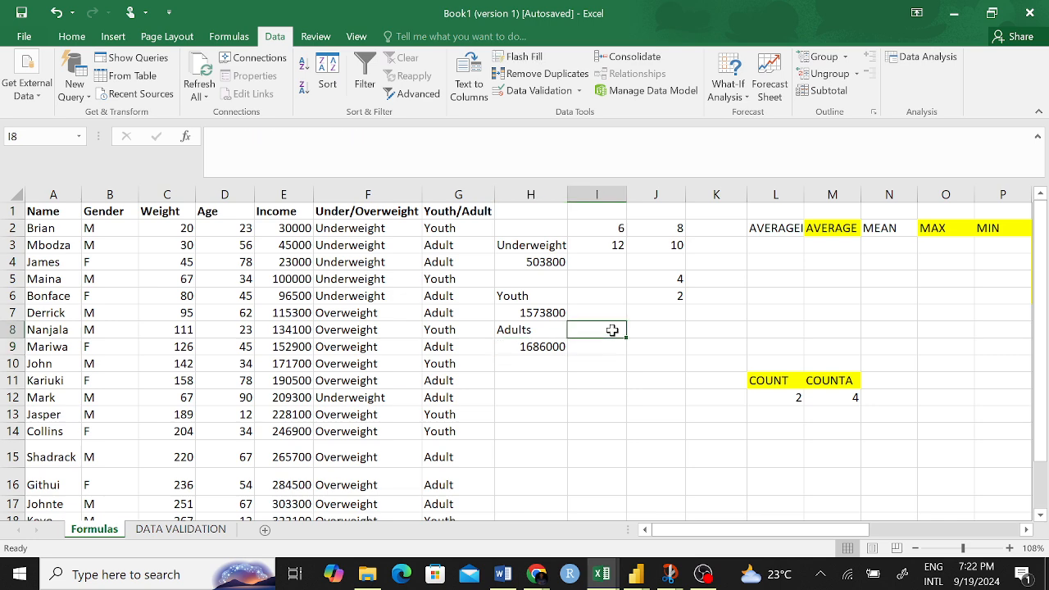
{"action": "type", "text": "="}
{"action": "left_click", "coordinate": [547, 347]}
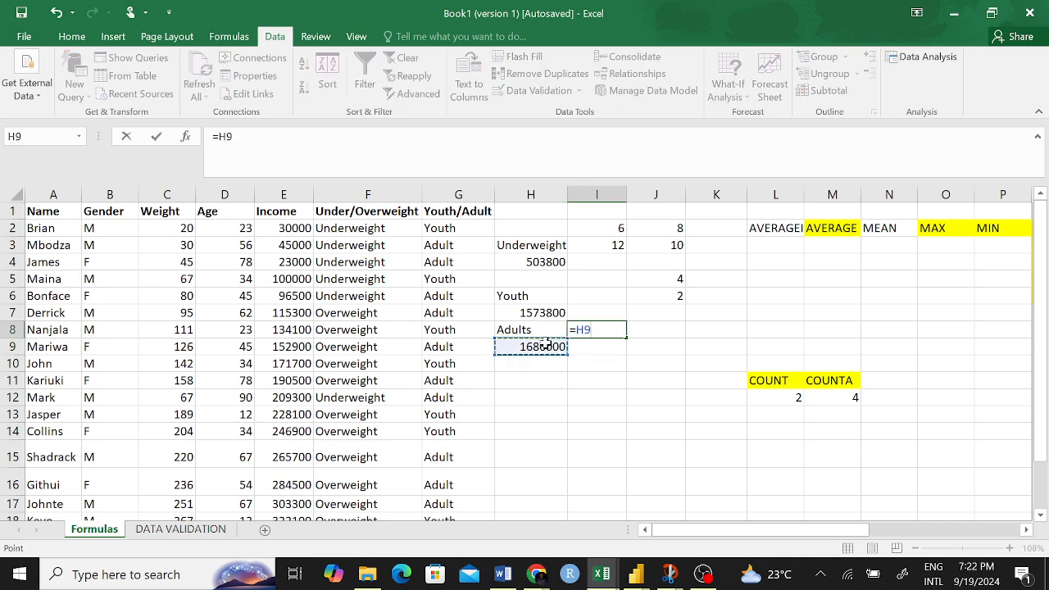
{"action": "type", "text": "-"}
{"action": "left_click", "coordinate": [553, 312]}
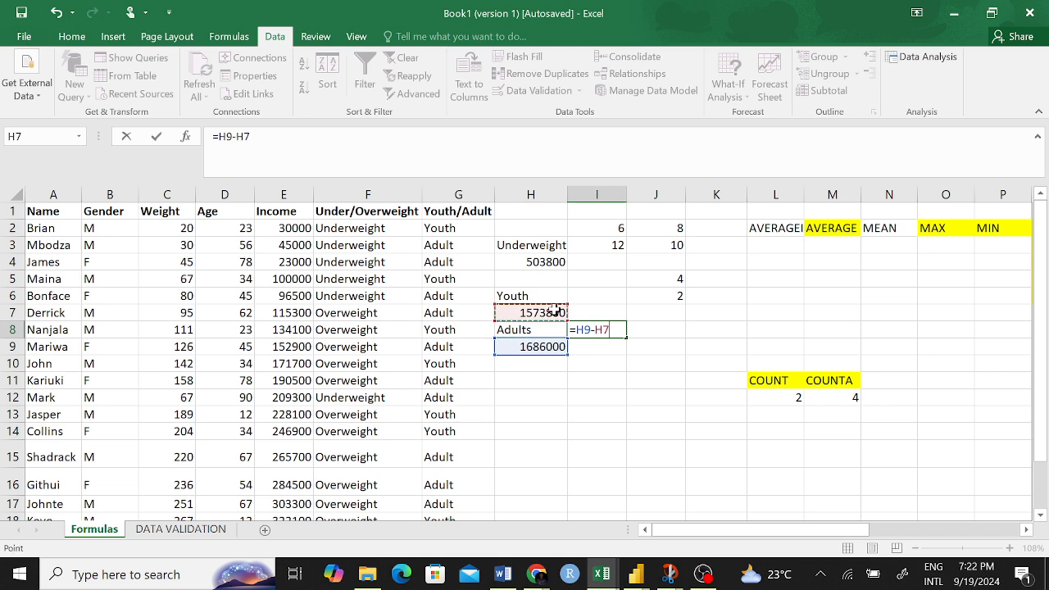
{"action": "key", "text": "Return"}
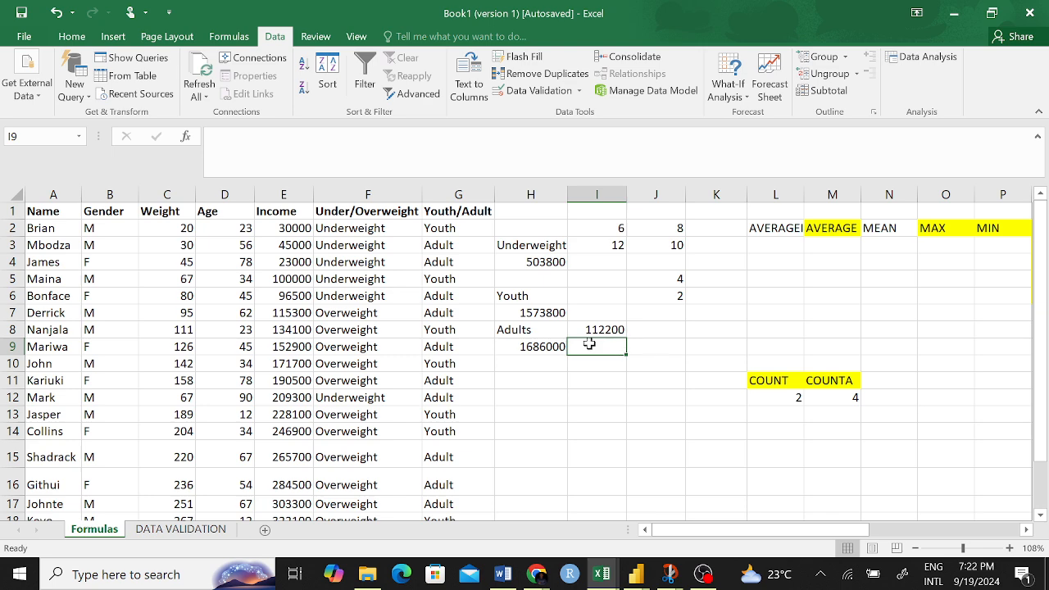
{"action": "left_click", "coordinate": [552, 347]}
{"action": "scroll", "coordinate": [622, 357], "scroll_direction": "down", "scroll_amount": 4}
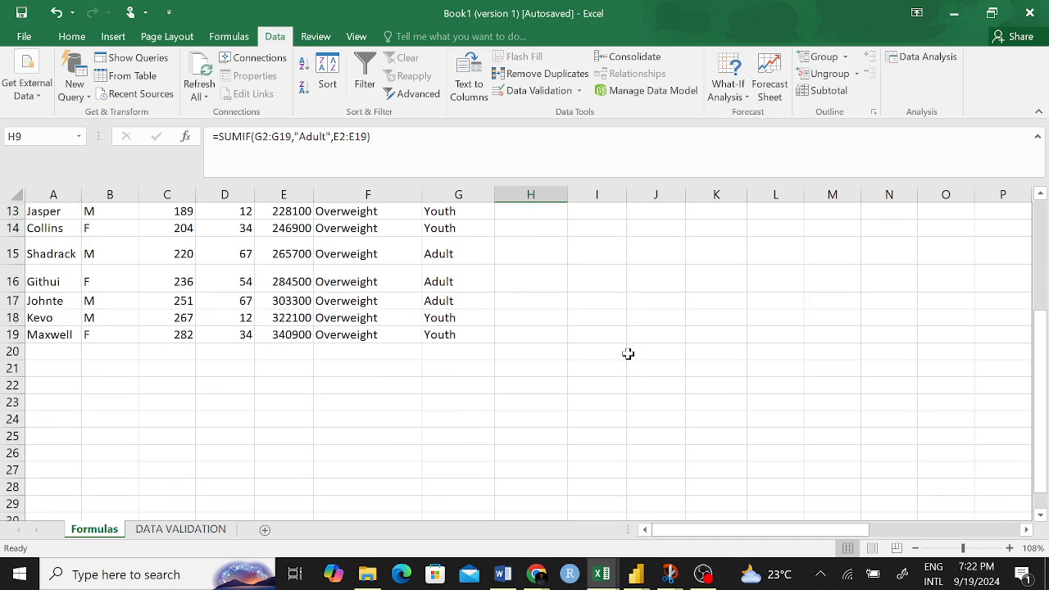
{"action": "scroll", "coordinate": [619, 346], "scroll_direction": "up", "scroll_amount": 4}
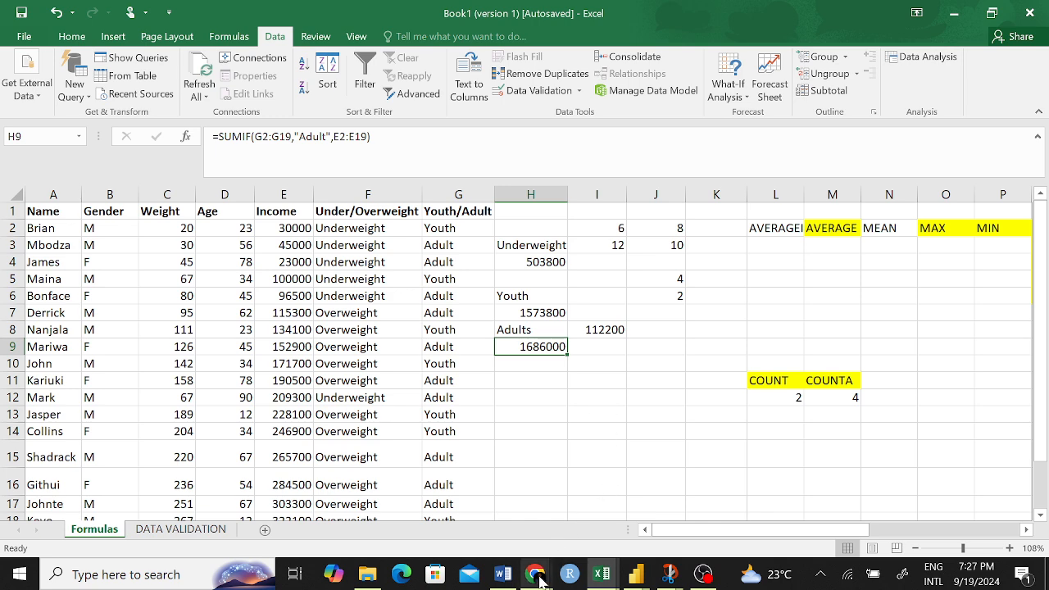
- Switch to the Google Meet call in Chrome and dismiss the notice about the screen still being shared
{"action": "mouse_move", "coordinate": [538, 580]}
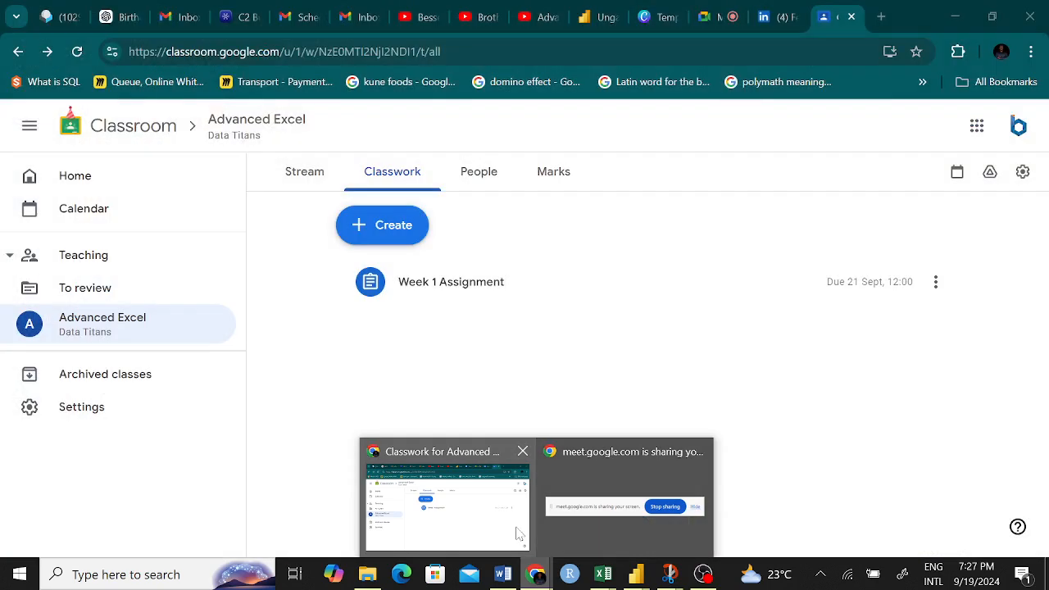
{"action": "left_click", "coordinate": [518, 534]}
{"action": "left_click", "coordinate": [709, 23]}
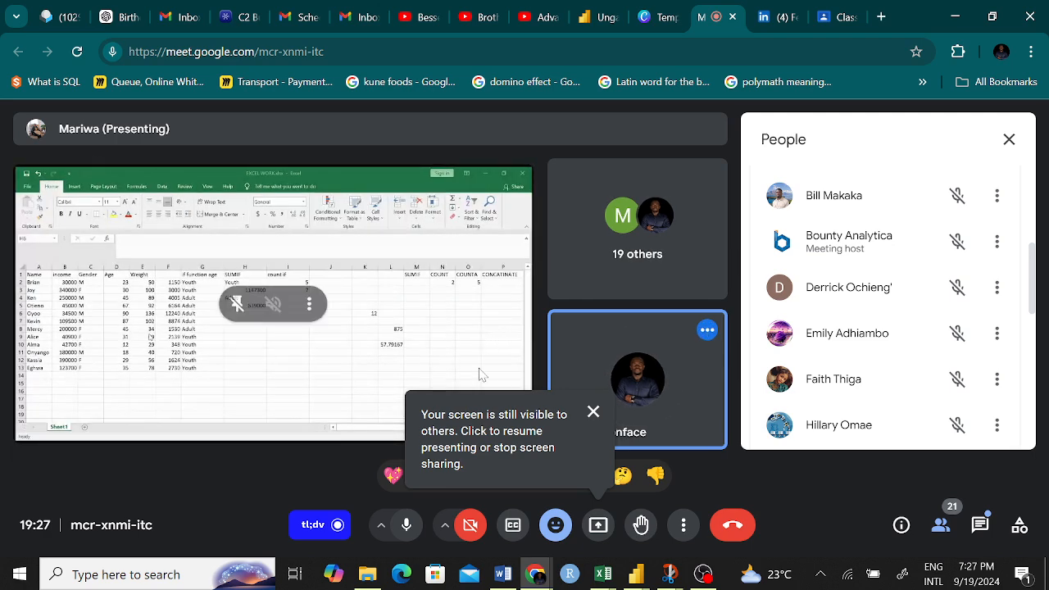
{"action": "left_click", "coordinate": [593, 413]}
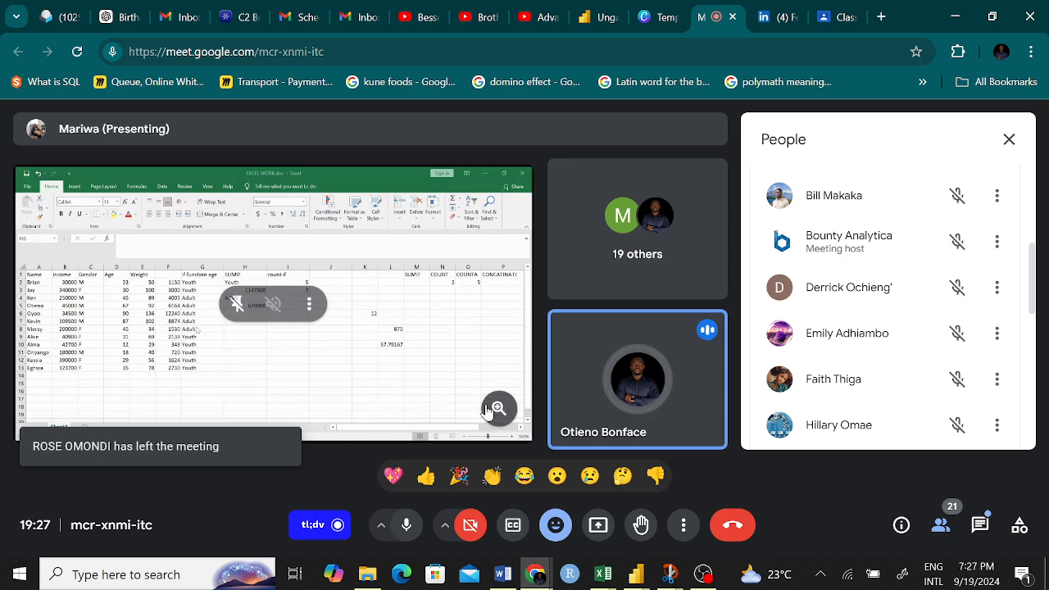
- Enlarge the participant's presented worksheet to 125% and magnify the page to examine its data table and formula columns
{"action": "left_click", "coordinate": [495, 410]}
{"action": "left_click", "coordinate": [497, 409]}
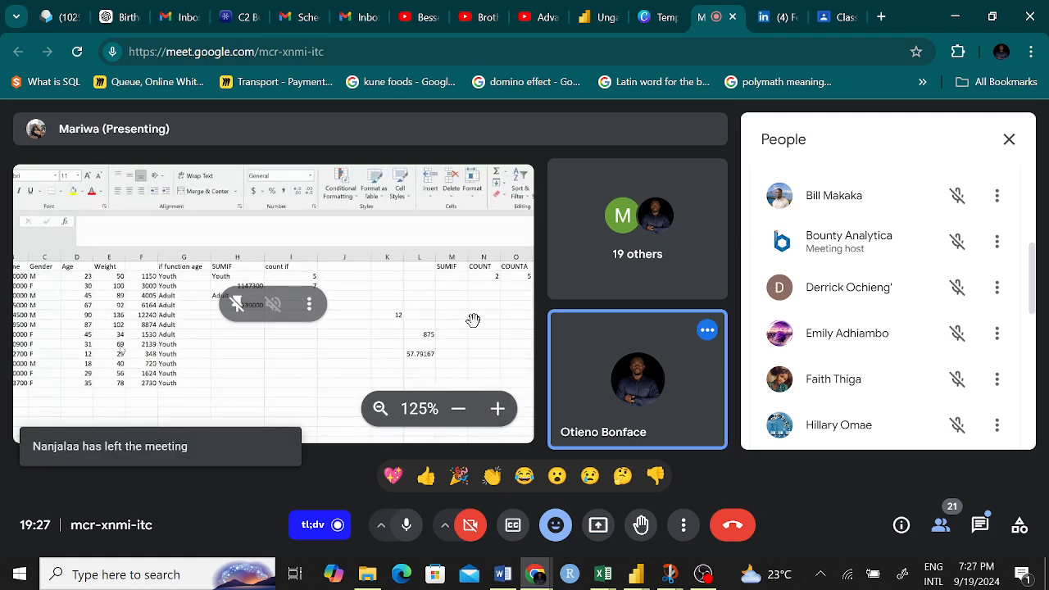
{"action": "left_click_drag", "start_coordinate": [473, 320], "coordinate": [496, 321]}
{"action": "scroll", "coordinate": [638, 327], "scroll_direction": "up", "scroll_amount": 5}
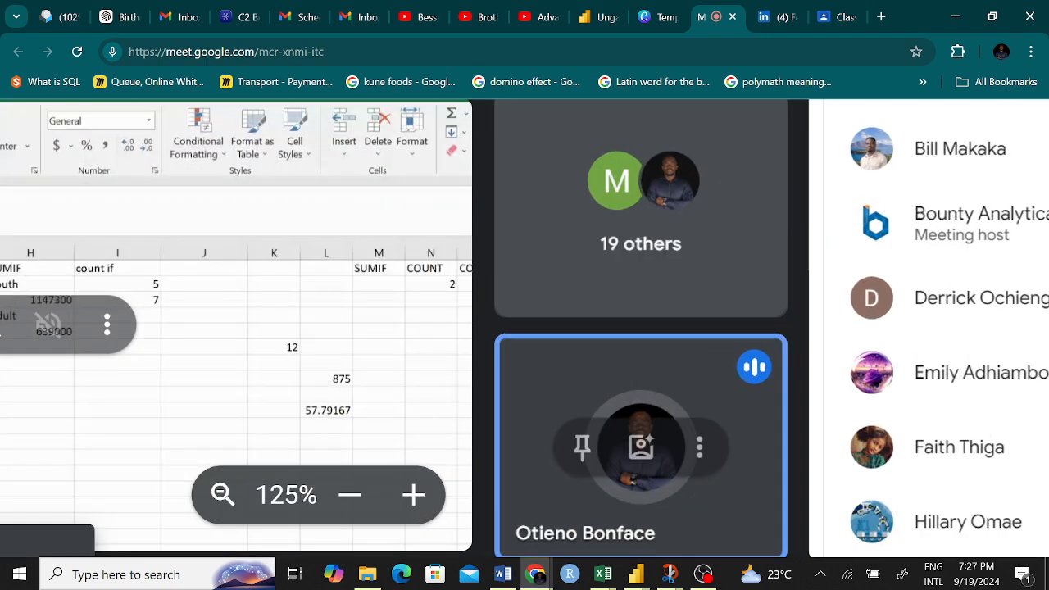
{"action": "scroll", "coordinate": [230, 400], "scroll_direction": "left", "scroll_amount": 4}
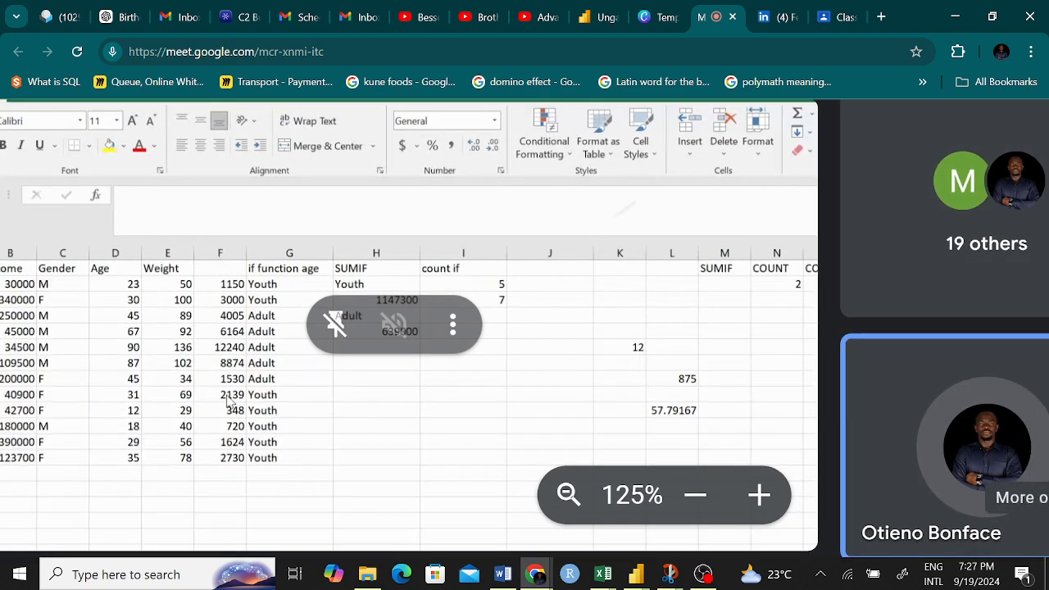
{"action": "scroll", "coordinate": [230, 401], "scroll_direction": "left", "scroll_amount": 2}
{"action": "scroll", "coordinate": [361, 415], "scroll_direction": "down", "scroll_amount": 1}
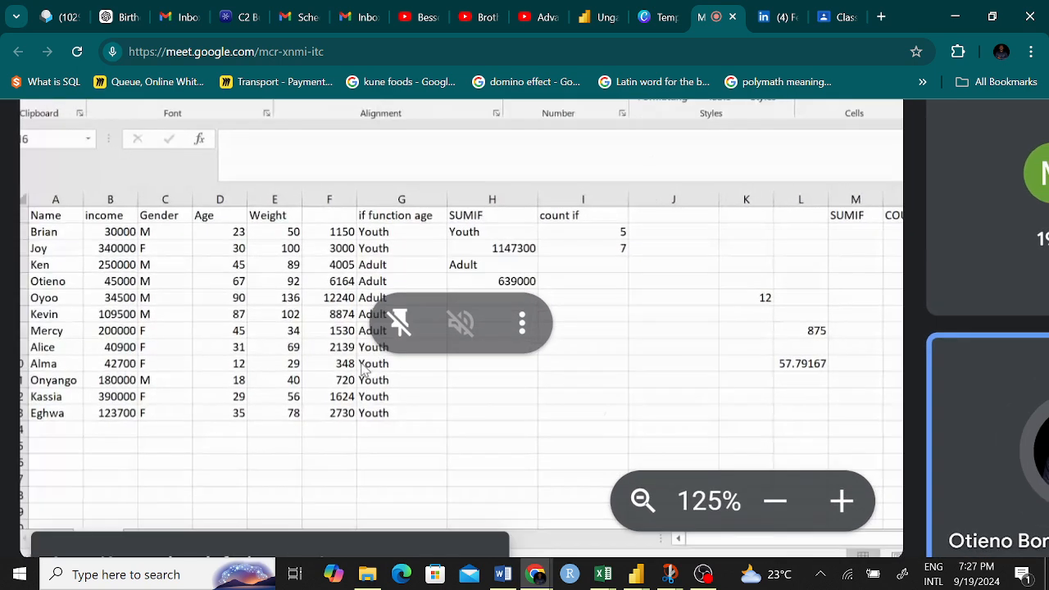
{"action": "scroll", "coordinate": [626, 274], "scroll_direction": "up", "scroll_amount": 1}
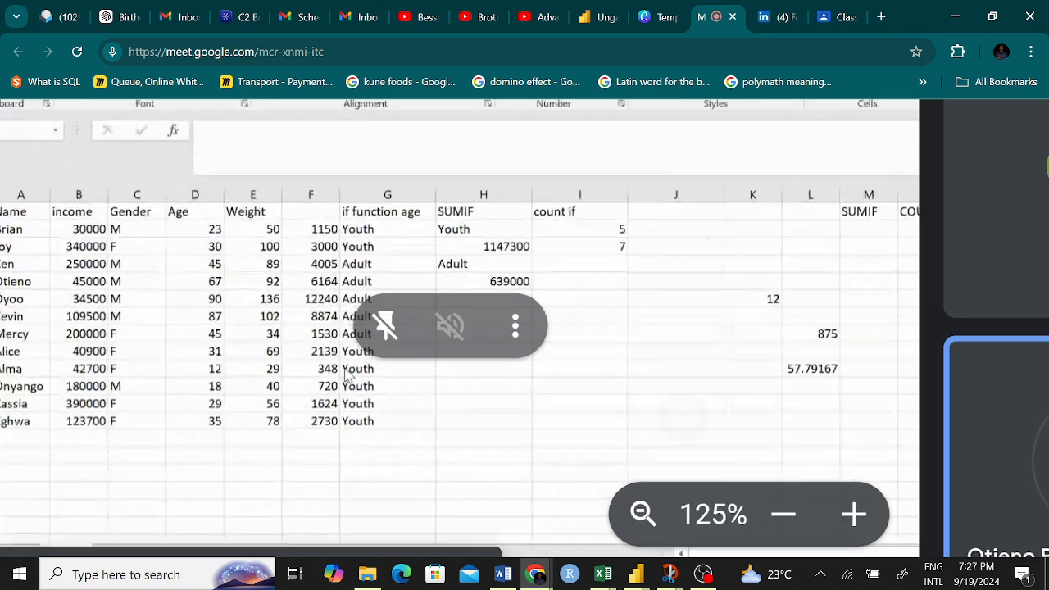
{"action": "scroll", "coordinate": [647, 326], "scroll_direction": "up", "scroll_amount": 1}
{"action": "scroll", "coordinate": [524, 328], "scroll_direction": "left", "scroll_amount": 1}
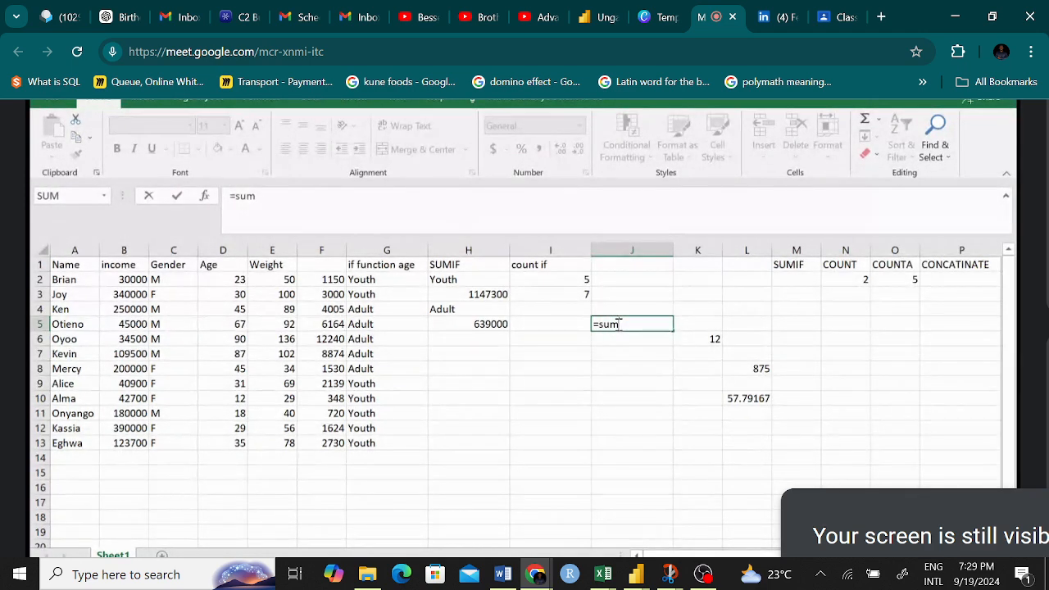
{"action": "double_click", "coordinate": [626, 366]}
{"action": "left_click_drag", "start_coordinate": [368, 280], "coordinate": [421, 442]}
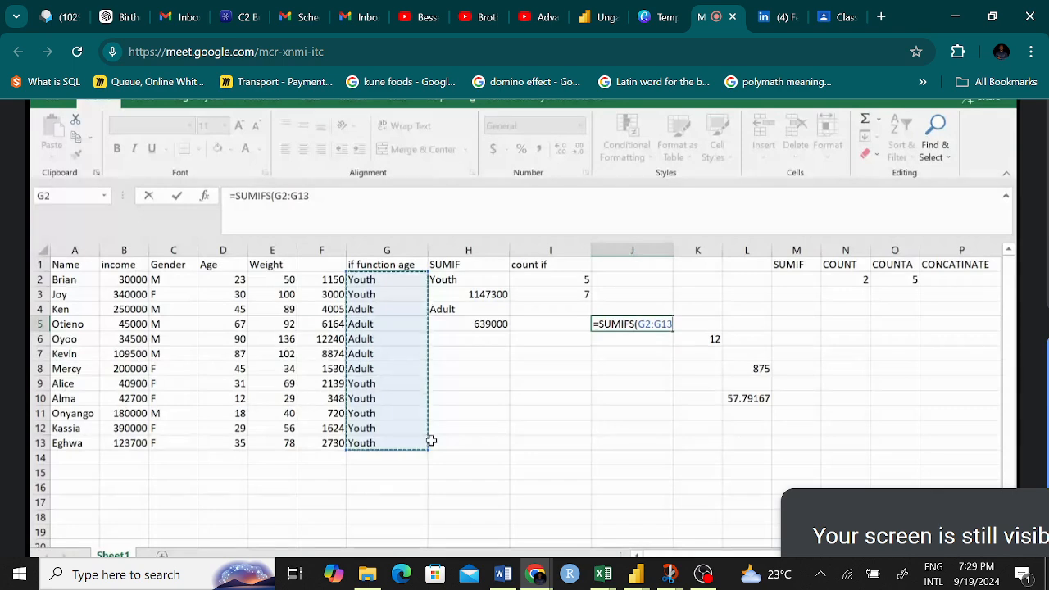
{"action": "key", "text": "Escape"}
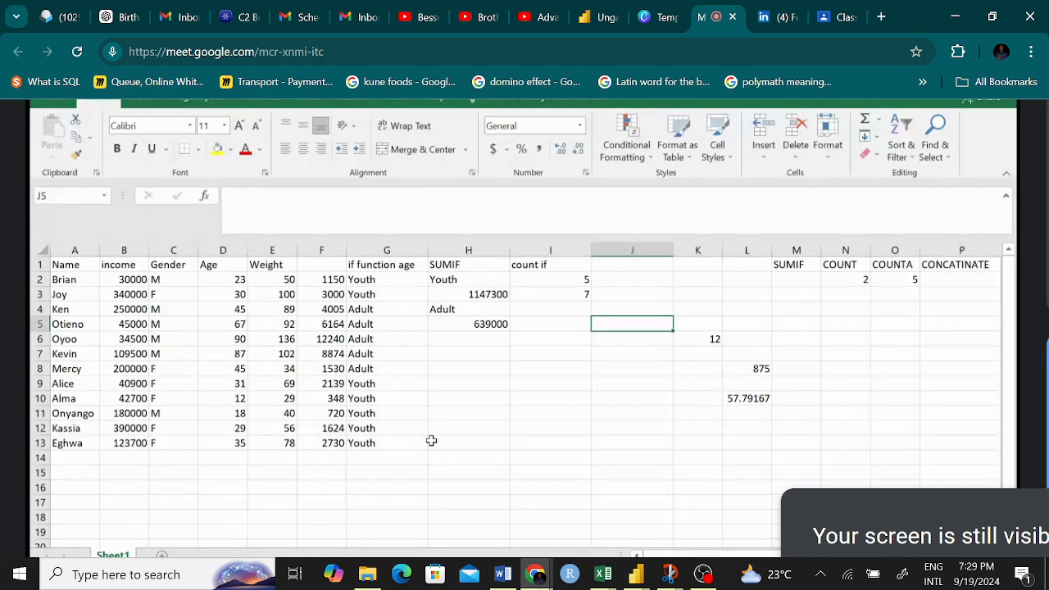
{"action": "double_click", "coordinate": [611, 326]}
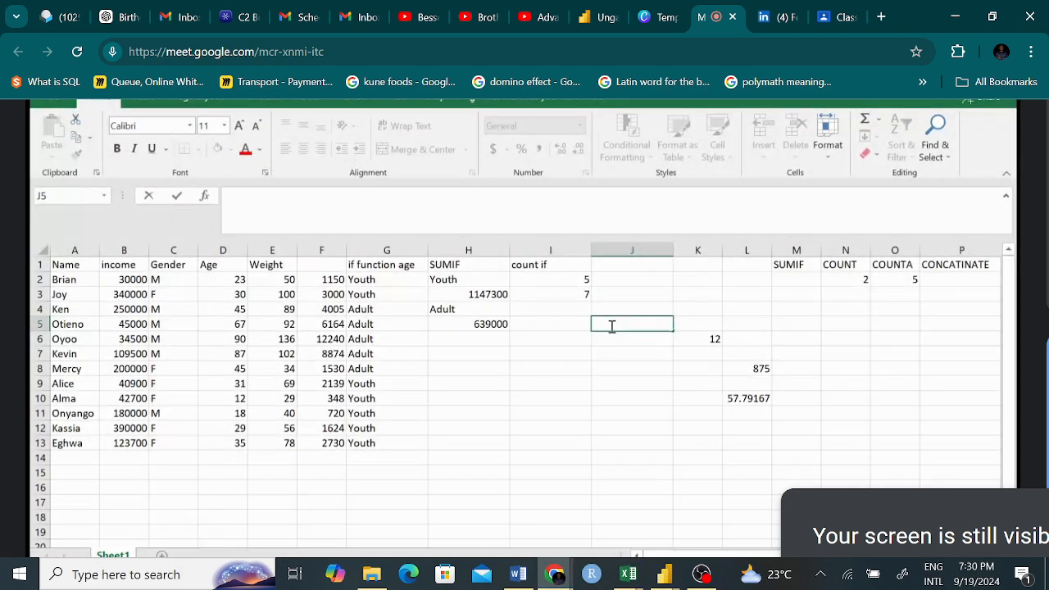
{"action": "scroll", "coordinate": [585, 298], "scroll_direction": "up", "scroll_amount": 2}
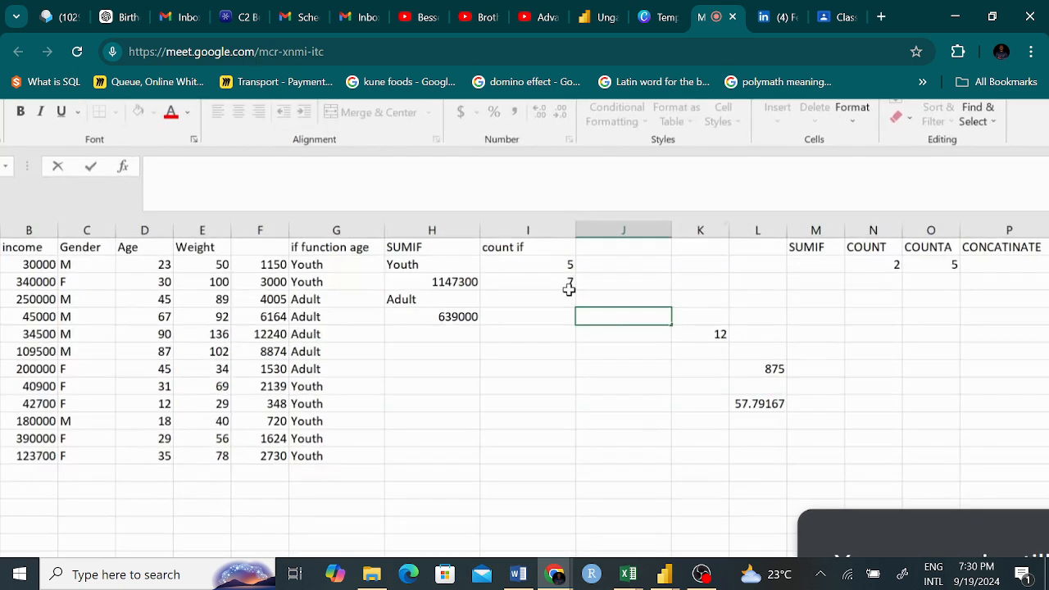
{"action": "scroll", "coordinate": [585, 298], "scroll_direction": "down", "scroll_amount": 1}
{"action": "scroll", "coordinate": [585, 297], "scroll_direction": "left", "scroll_amount": 1}
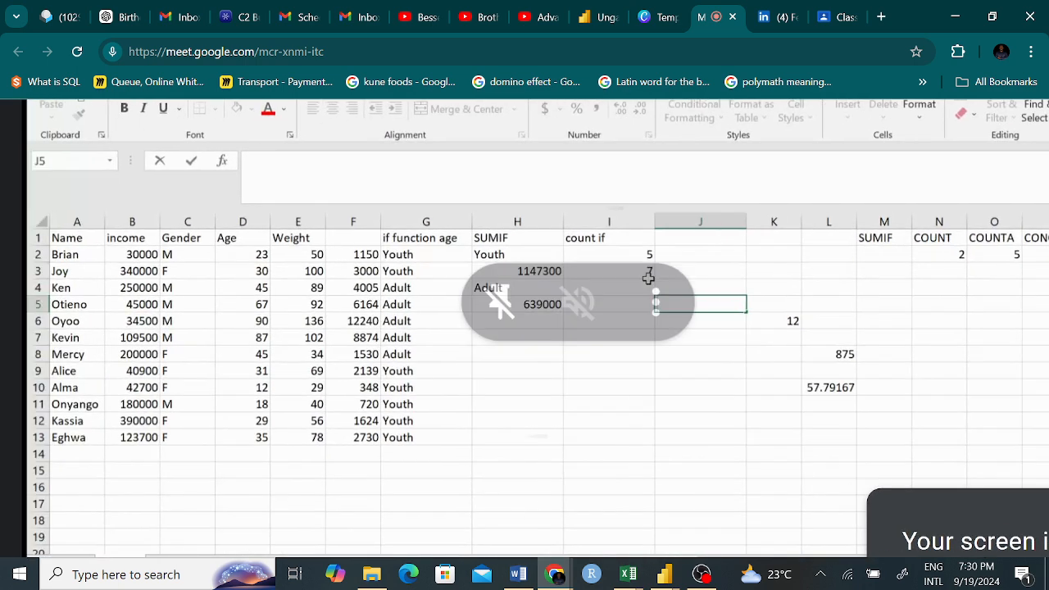
{"action": "scroll", "coordinate": [585, 297], "scroll_direction": "up", "scroll_amount": 1}
{"action": "scroll", "coordinate": [626, 277], "scroll_direction": "left", "scroll_amount": 1}
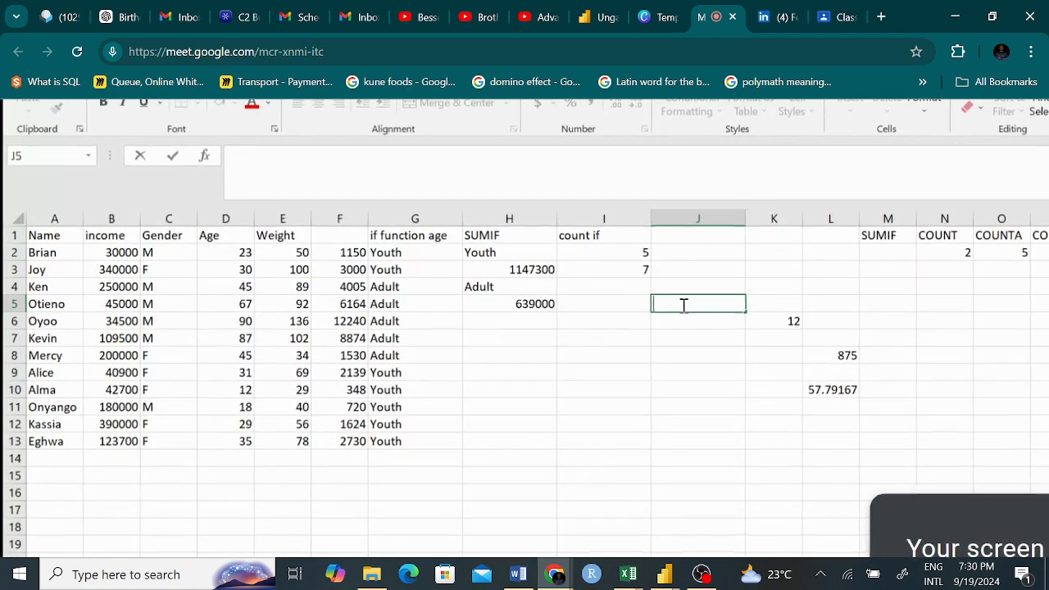
{"action": "scroll", "coordinate": [681, 304], "scroll_direction": "up", "scroll_amount": 1}
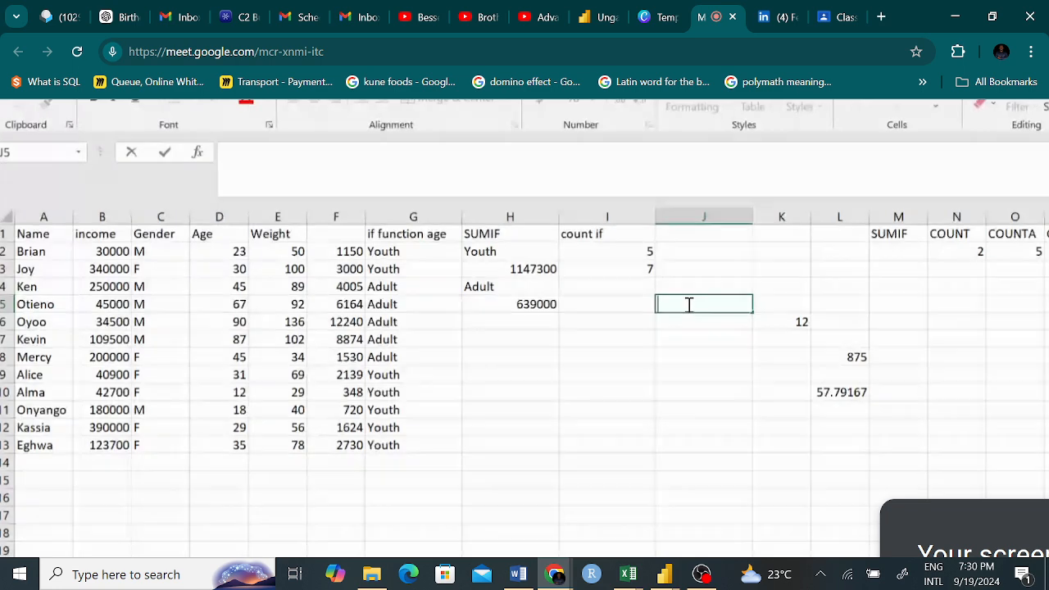
{"action": "type", "text": "="}
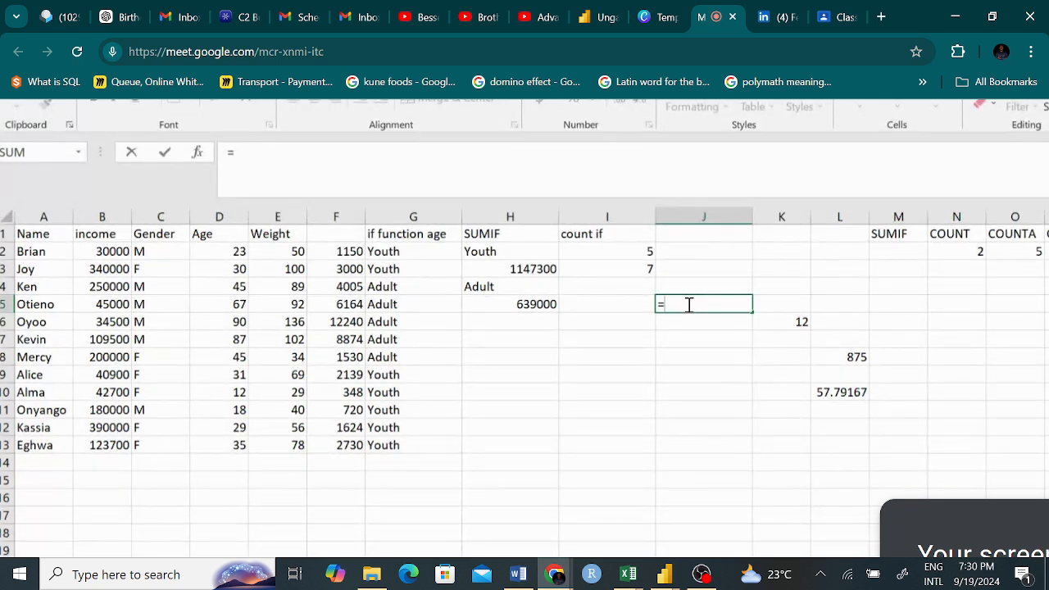
{"action": "type", "text": "sumifs"}
{"action": "key", "text": "Tab"}
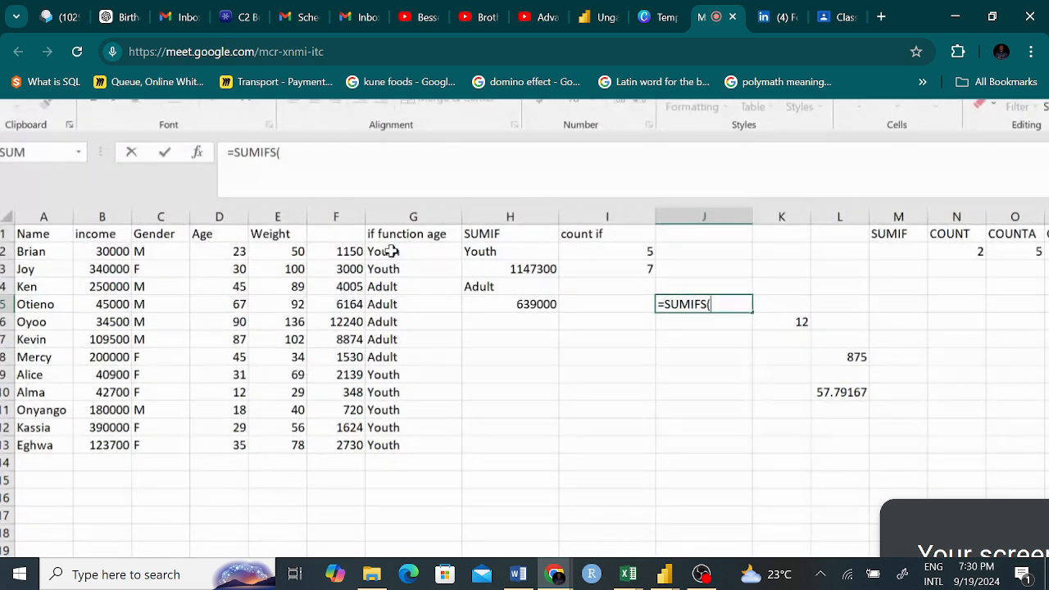
{"action": "left_click_drag", "start_coordinate": [392, 251], "coordinate": [392, 446]}
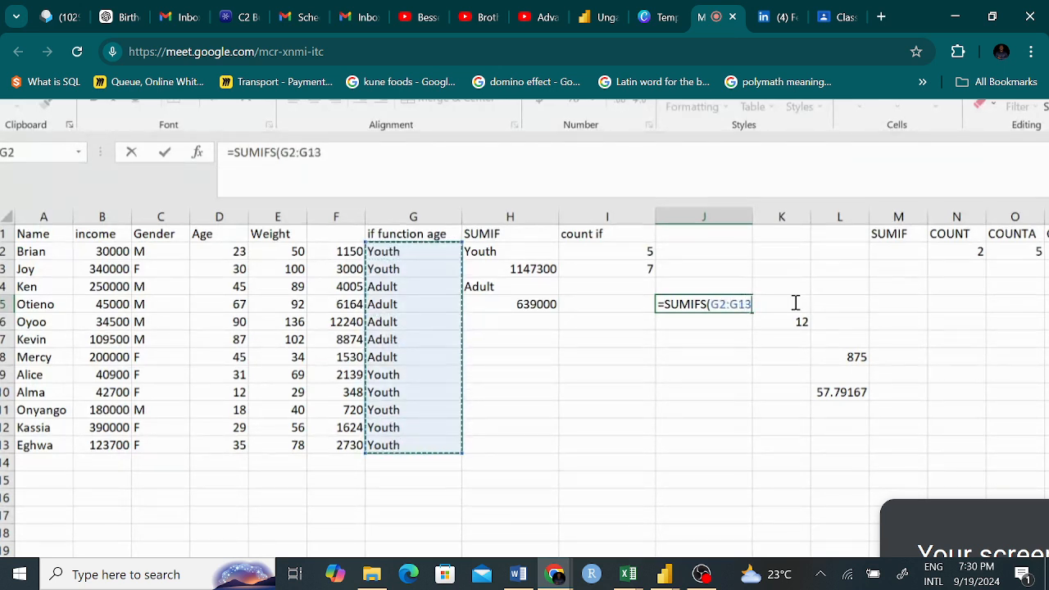
{"action": "type", "text": ",\""}
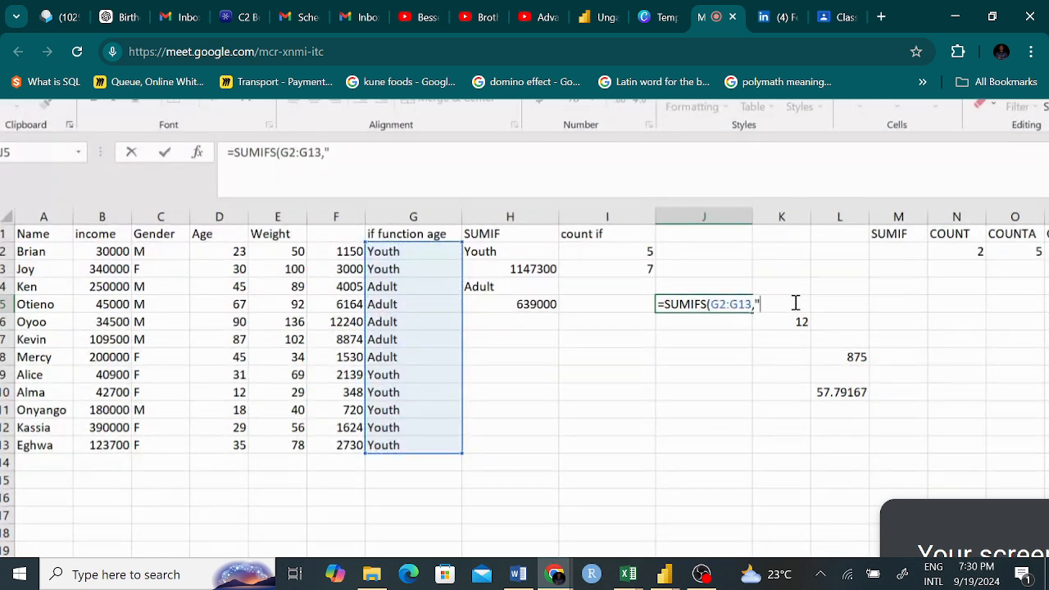
{"action": "type", "text": "\""}
{"action": "key", "text": "Return"}
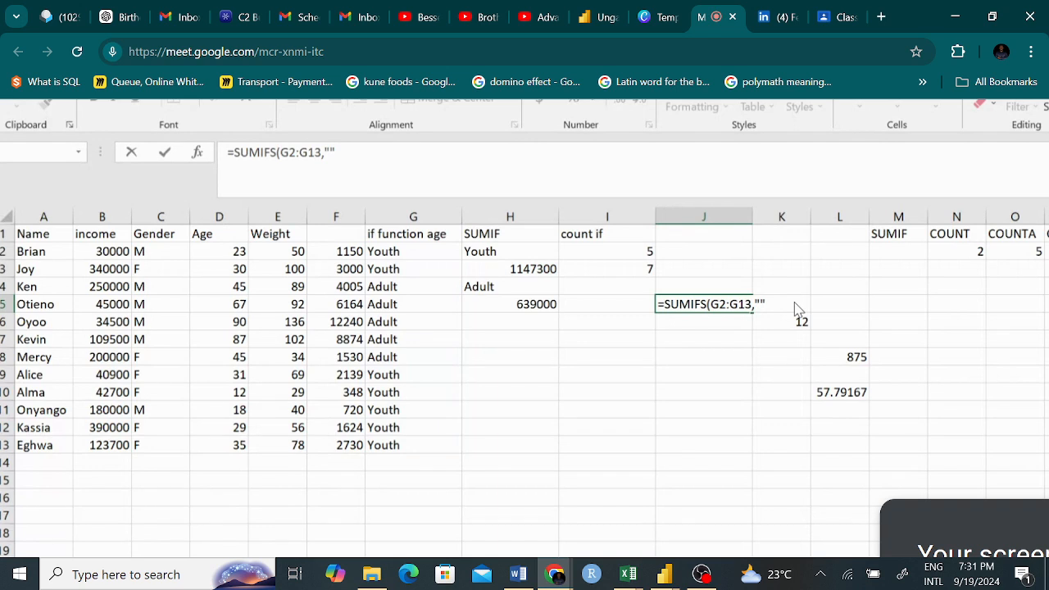
{"action": "key", "text": "BackSpace"}
{"action": "key", "text": "BackSpace"}
{"action": "key", "text": "Left"}
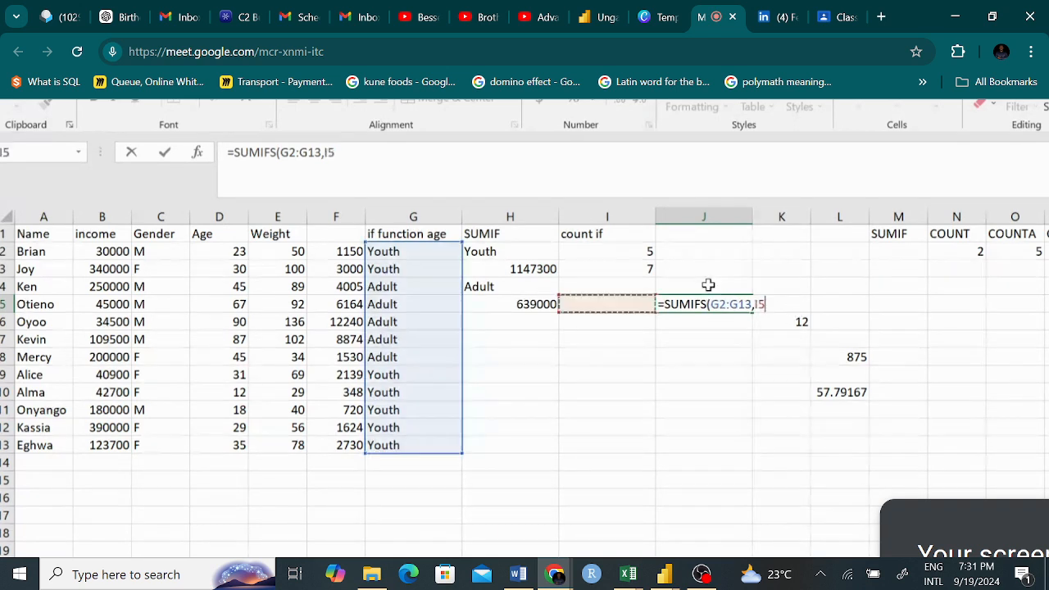
{"action": "key", "text": "Escape"}
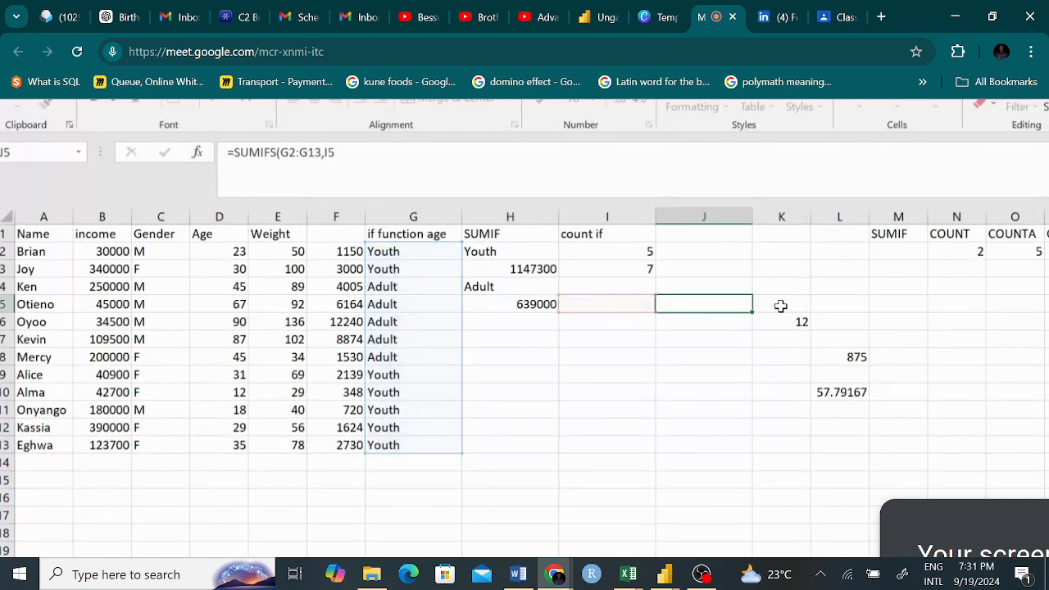
- Begin a SUMIFS formula in cell J5 of the presented worksheet
{"action": "double_click", "coordinate": [710, 301]}
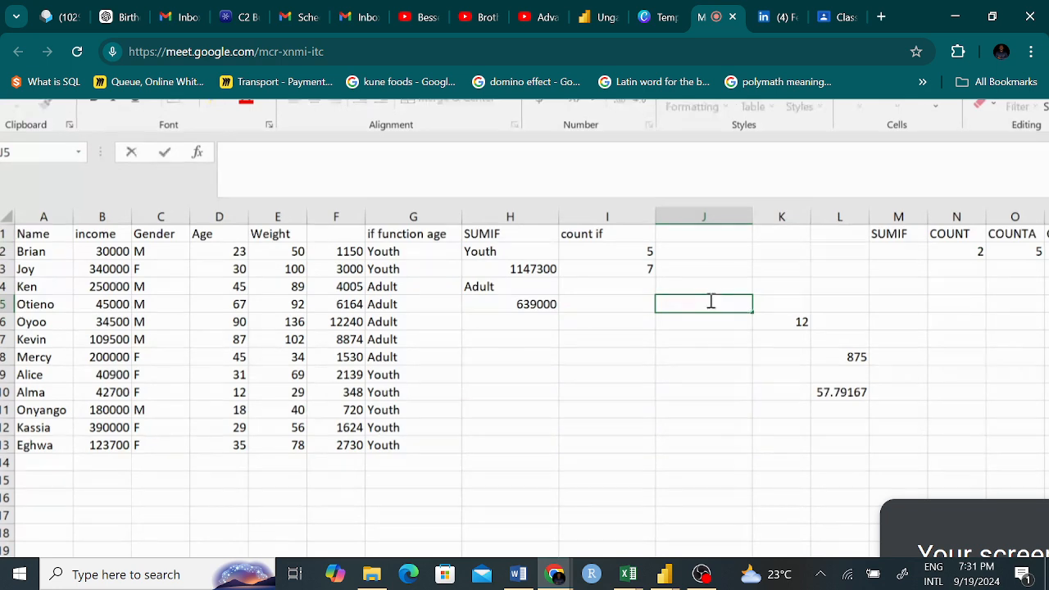
{"action": "type", "text": "=sumf"}
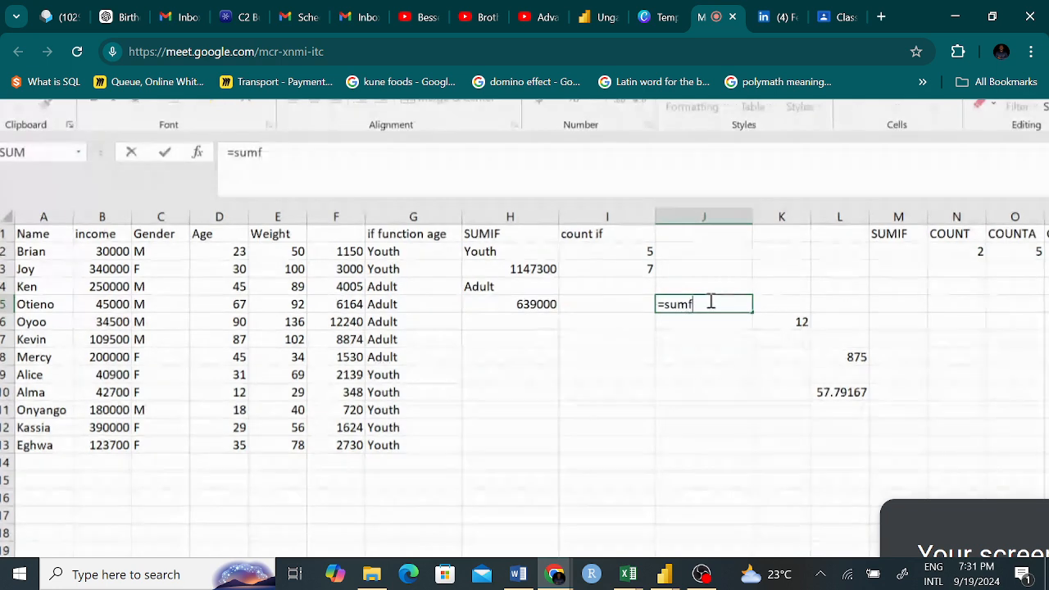
{"action": "key", "text": "BackSpace"}
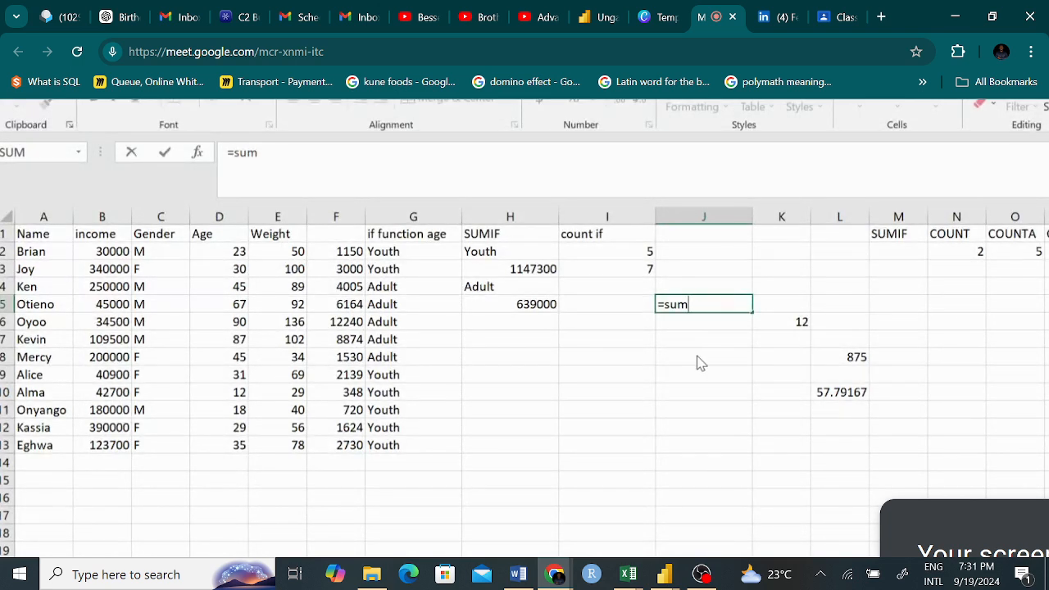
{"action": "type", "text": "ifs"}
{"action": "key", "text": "Tab"}
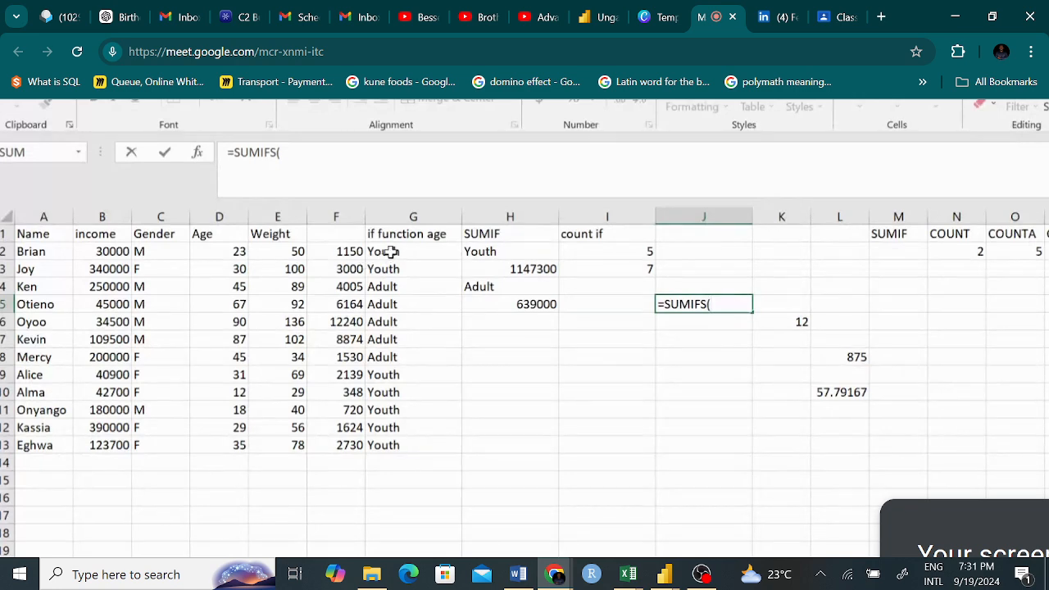
- Fill in the SUMIFS formula in J5 with range G2:G13, criterion "Adult", range E2:E13 and criterion >60
{"action": "left_click_drag", "start_coordinate": [391, 253], "coordinate": [393, 443]}
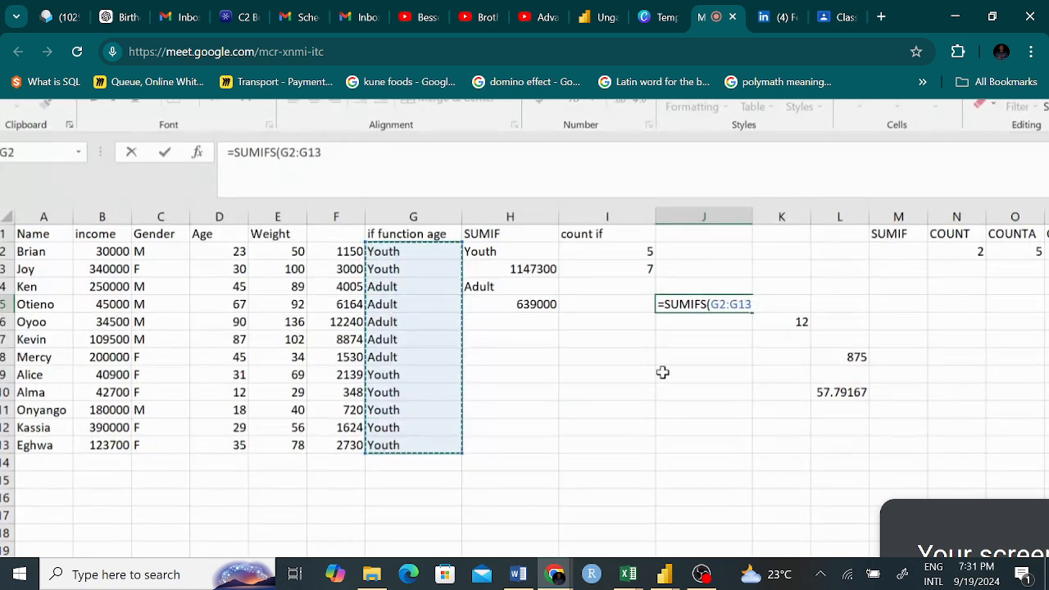
{"action": "type", "text": ","}
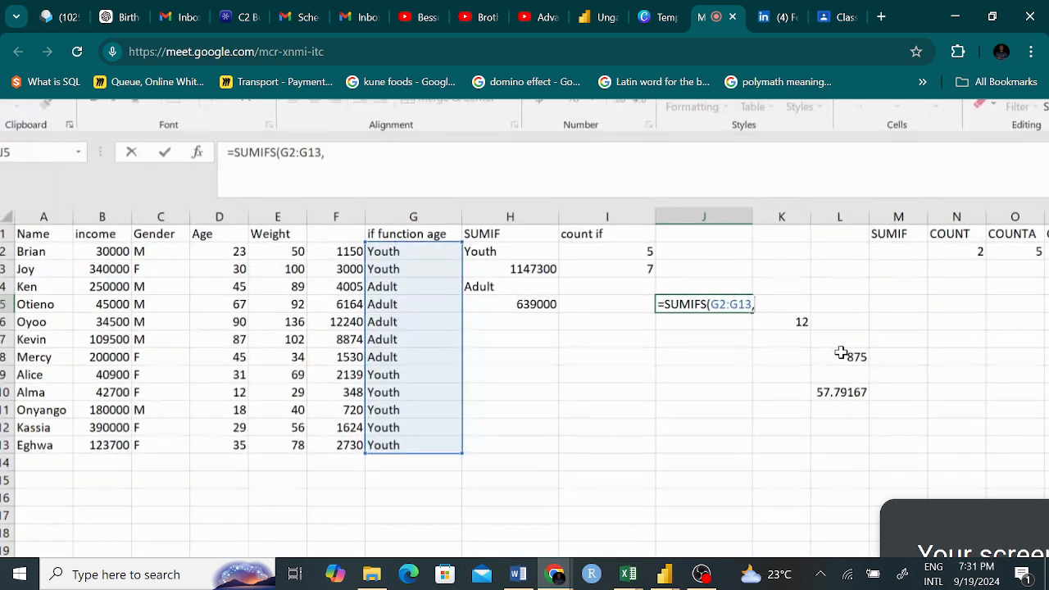
{"action": "type", "text": "\""}
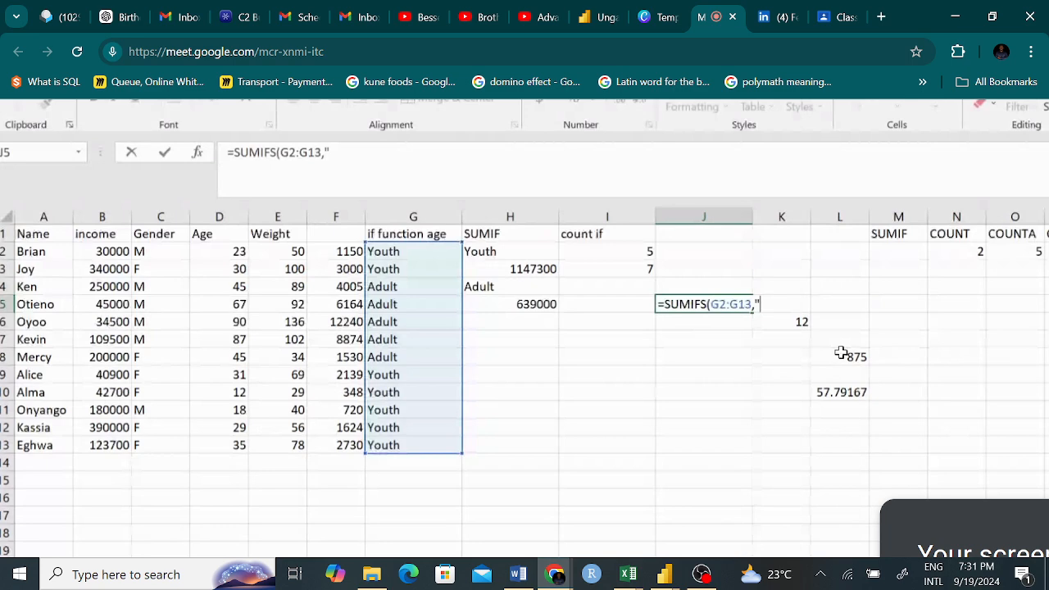
{"action": "type", "text": "Ad"}
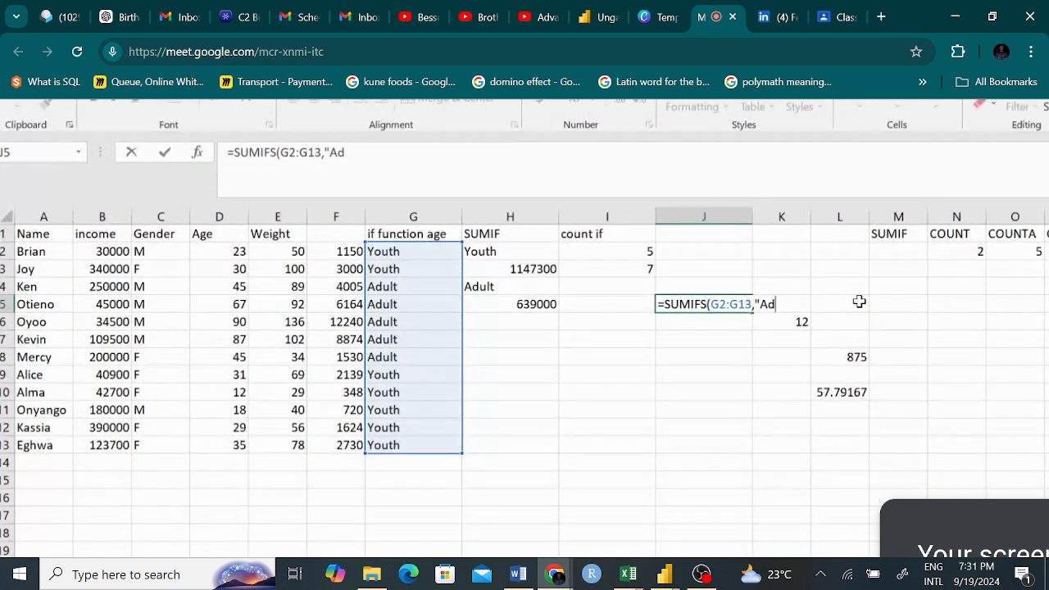
{"action": "type", "text": "ult\""}
{"action": "type", "text": ","}
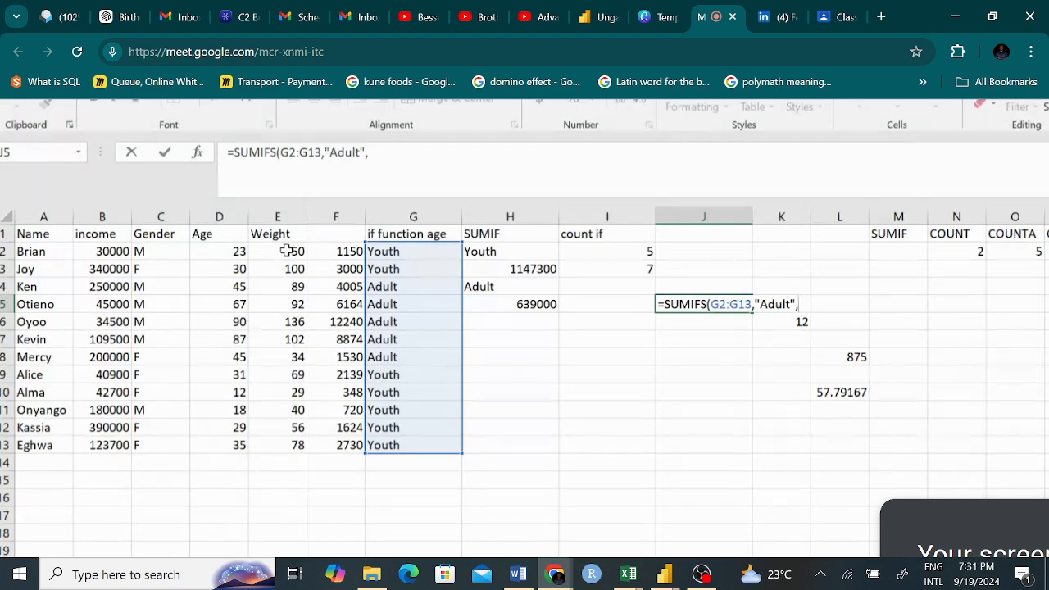
{"action": "left_click_drag", "start_coordinate": [285, 251], "coordinate": [286, 442]}
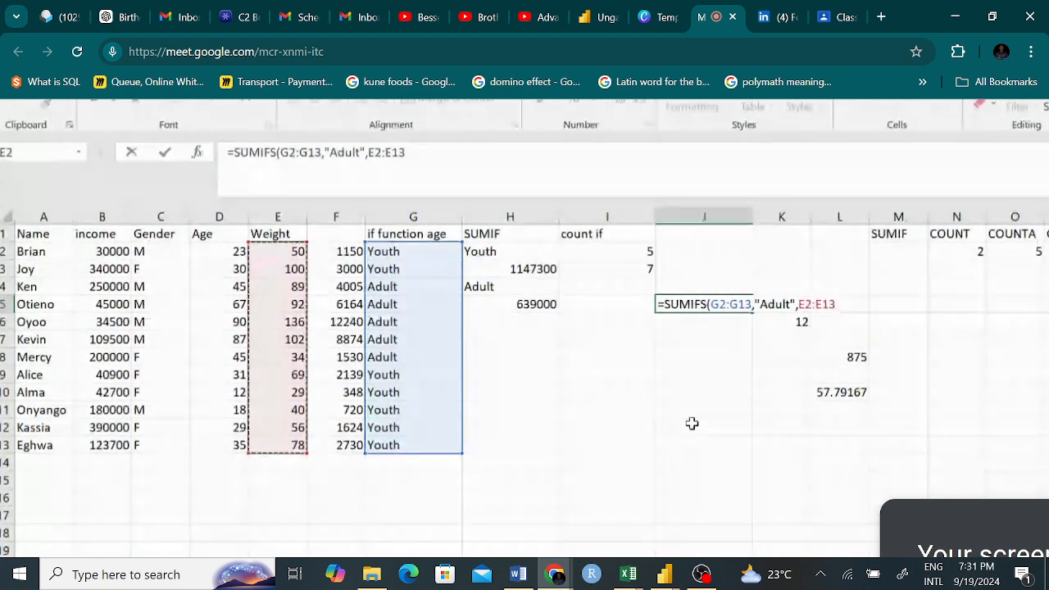
{"action": "type", "text": ","}
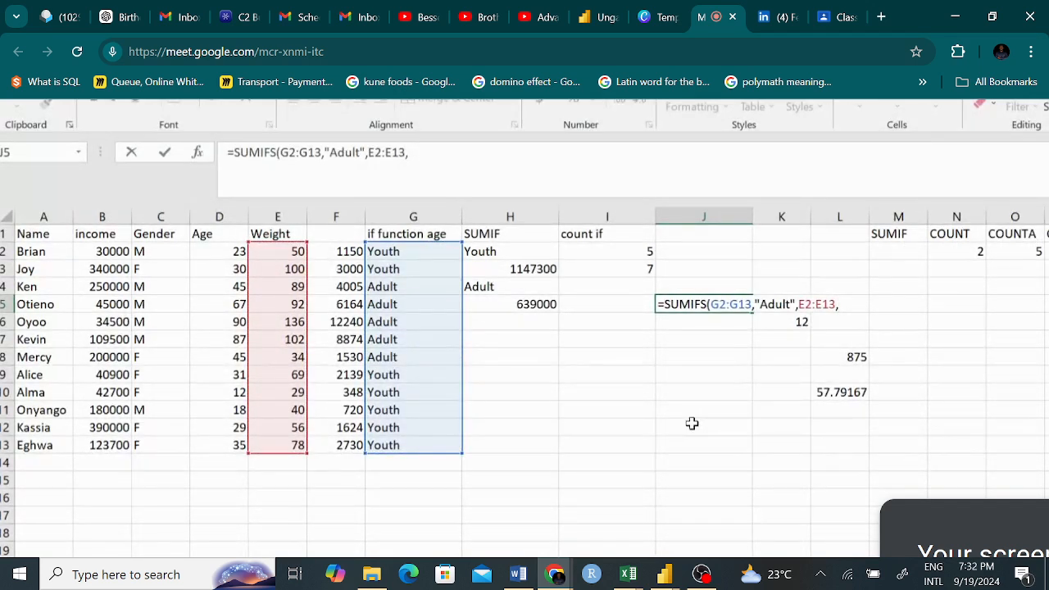
{"action": "type", "text": ">60"}
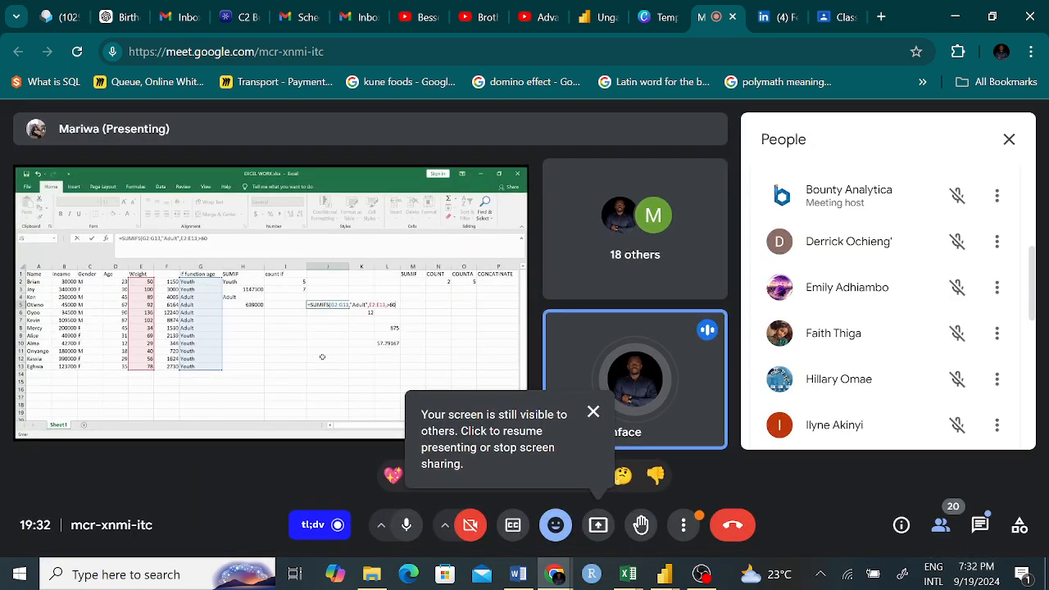
- Resume presenting the screen as main presenter in the meeting and switch to the Book1 workbook in Excel
{"action": "left_click", "coordinate": [598, 524]}
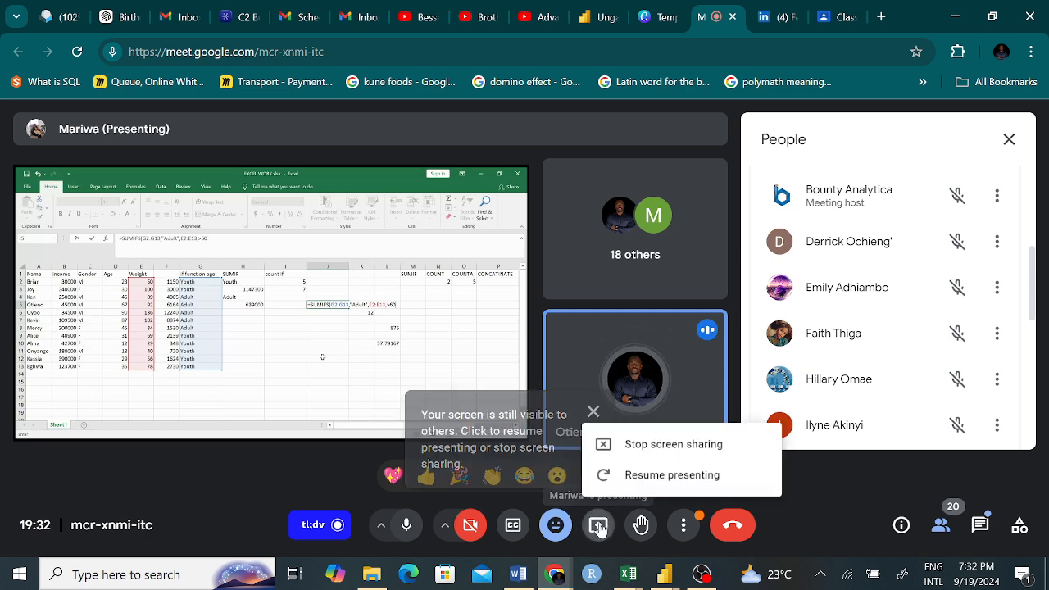
{"action": "left_click", "coordinate": [655, 481]}
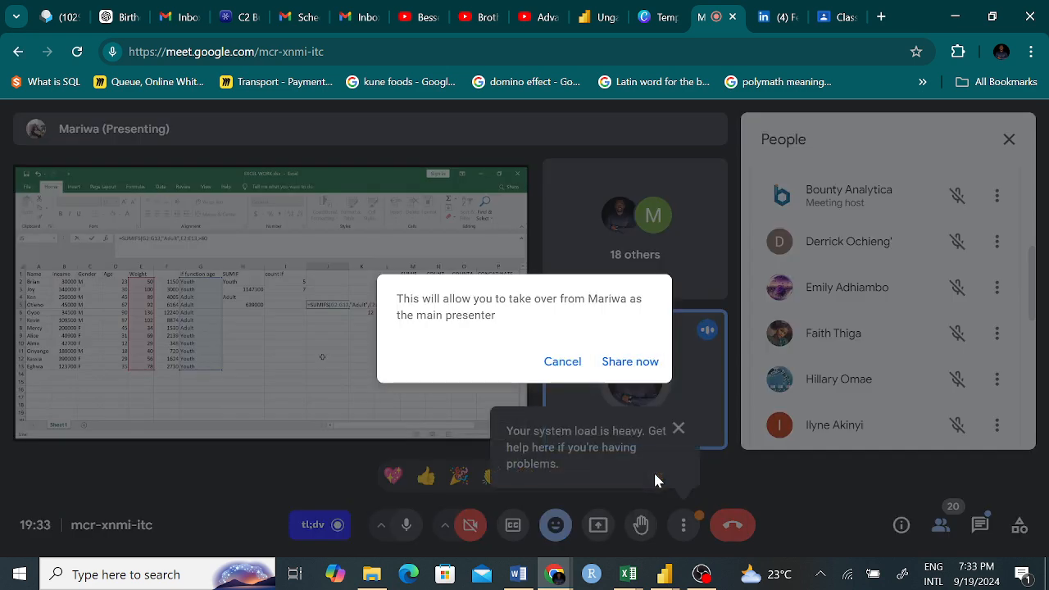
{"action": "left_click", "coordinate": [630, 362]}
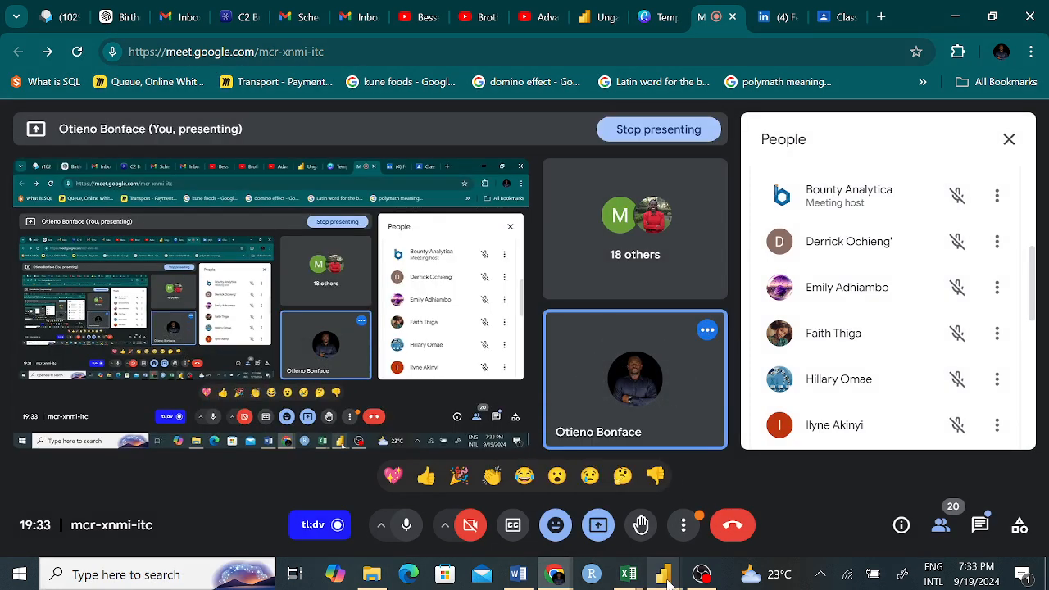
{"action": "mouse_move", "coordinate": [628, 574]}
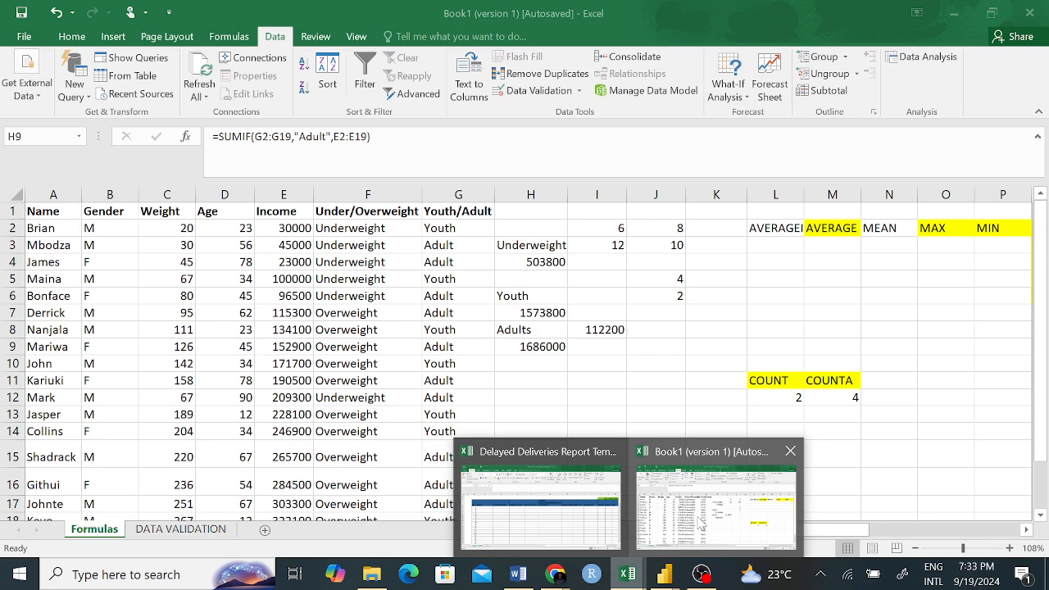
{"action": "left_click", "coordinate": [702, 524]}
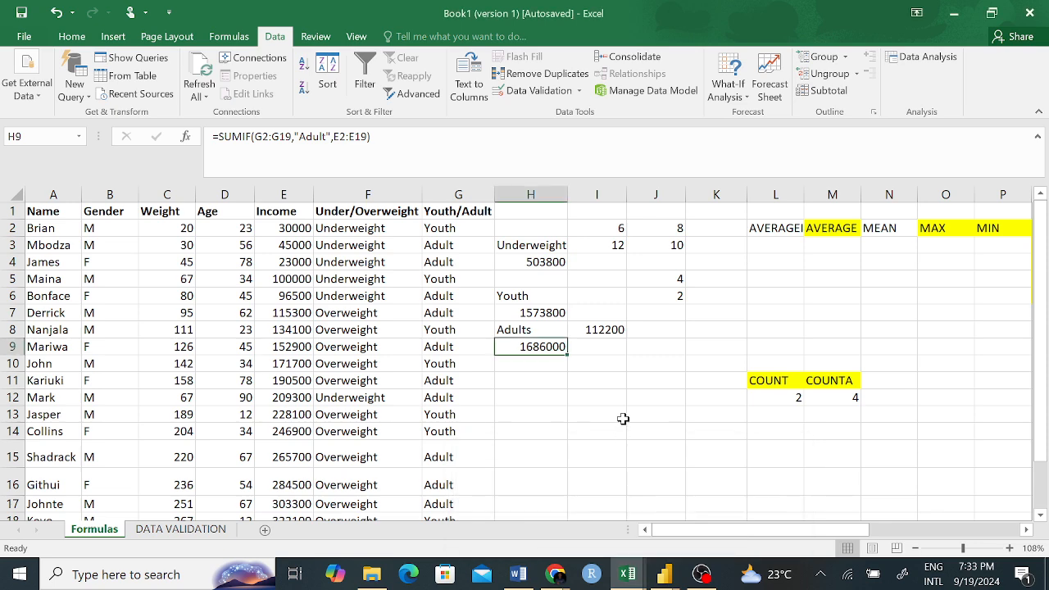
- Start a SUMIFS formula in cell H11 with the Income values E2:E19 as the sum range
{"action": "left_click", "coordinate": [540, 387]}
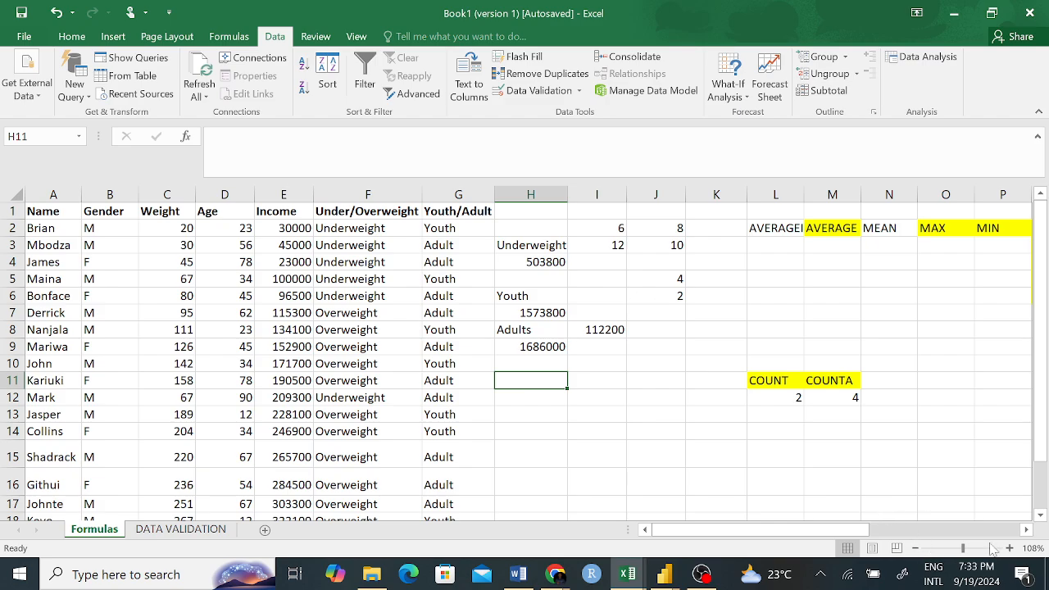
{"action": "scroll", "coordinate": [970, 534], "scroll_direction": "up", "scroll_amount": 2}
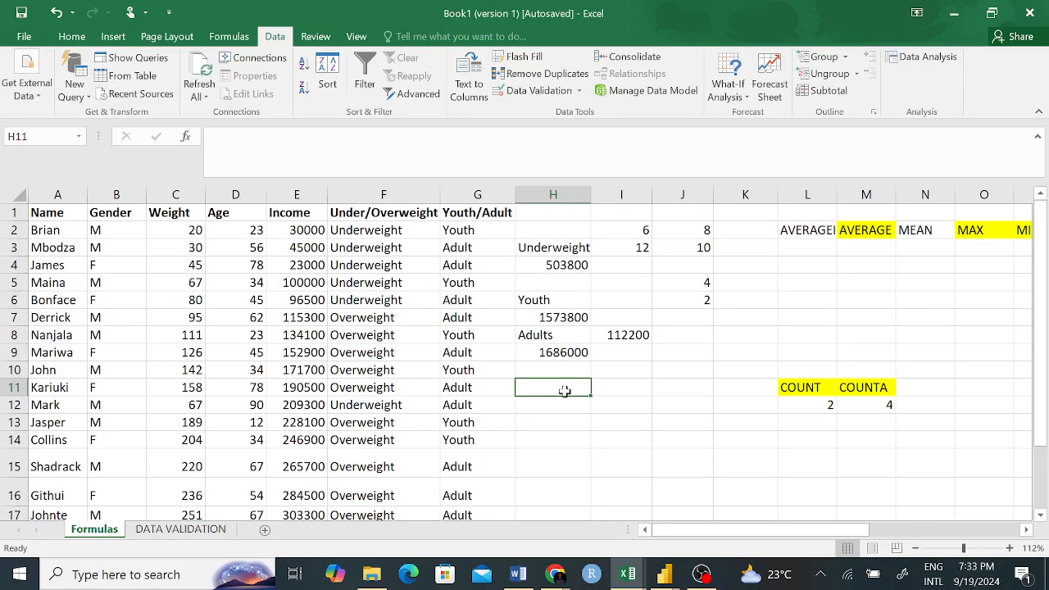
{"action": "type", "text": "=SU"}
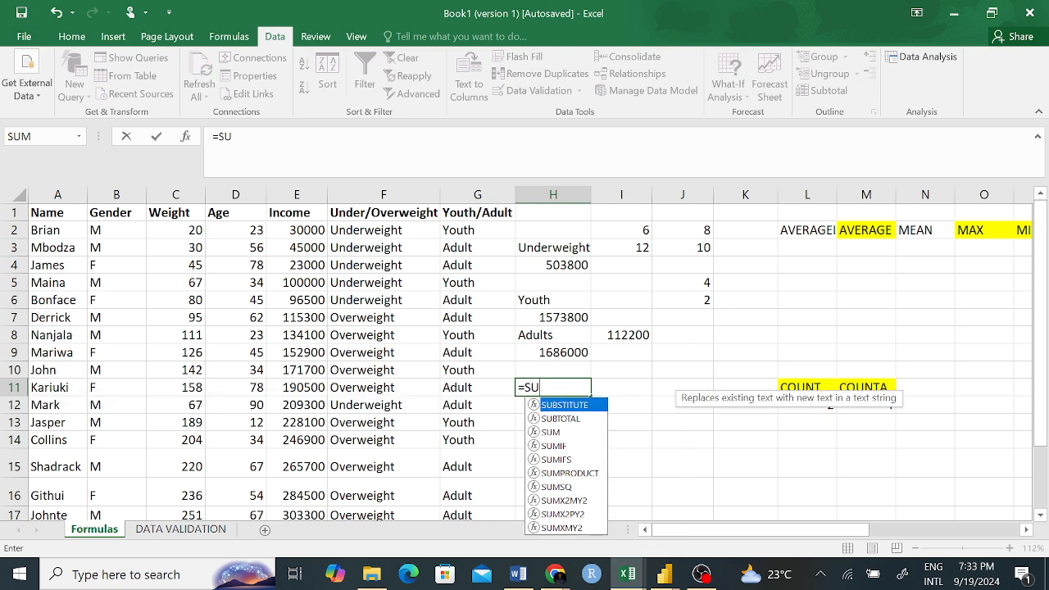
{"action": "type", "text": "MIF"}
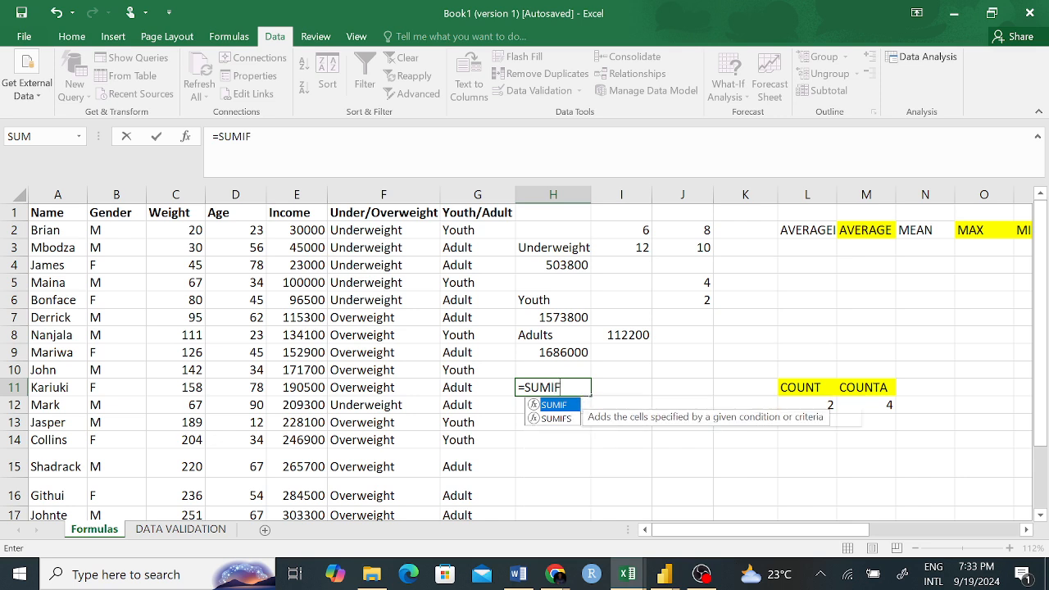
{"action": "key", "text": "Down"}
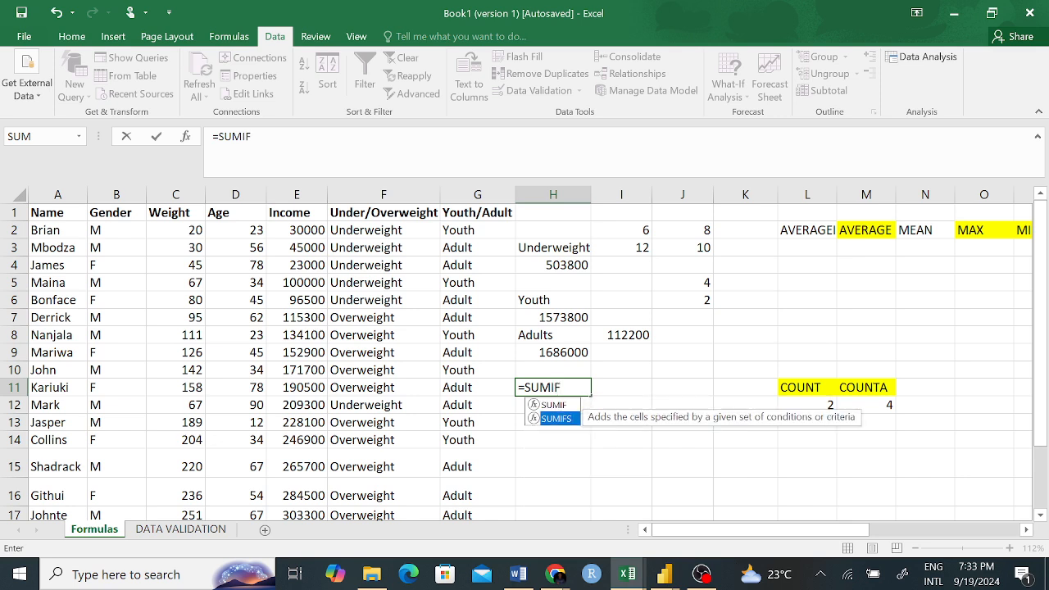
{"action": "key", "text": "Tab"}
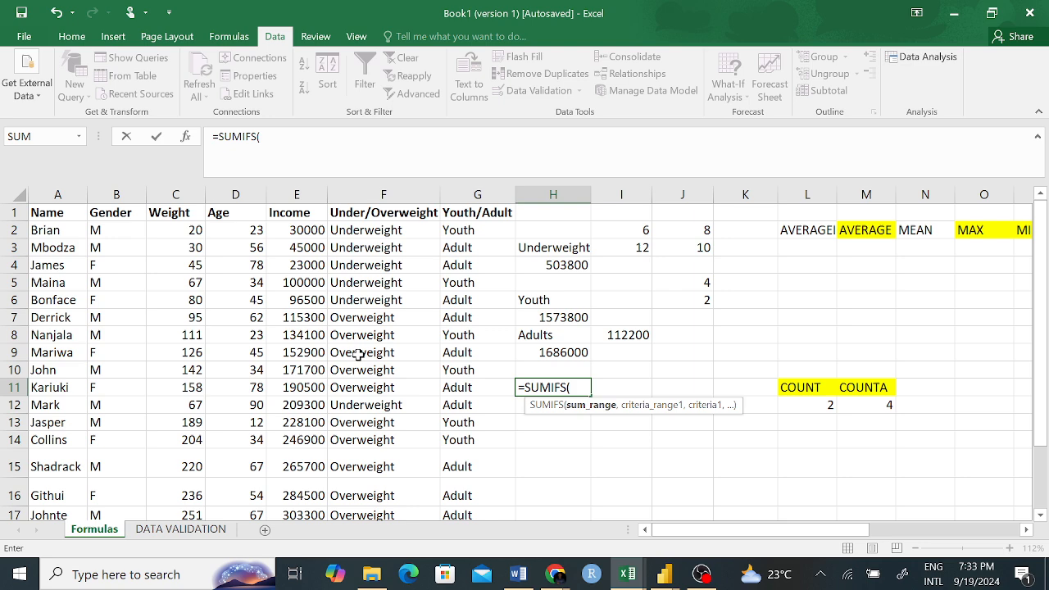
{"action": "left_click_drag", "start_coordinate": [295, 230], "coordinate": [303, 492]}
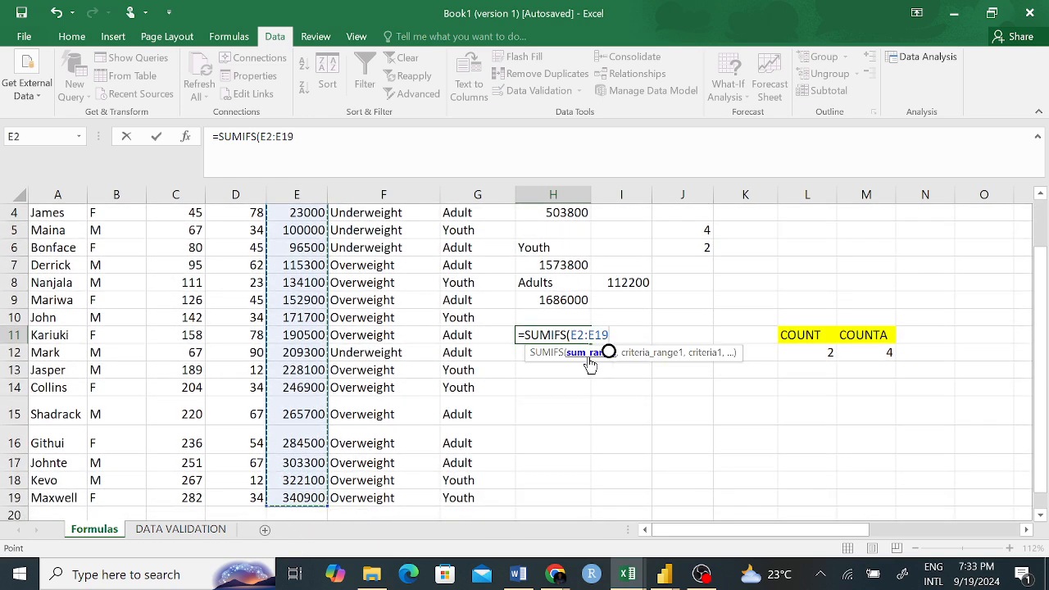
{"action": "type", "text": ","}
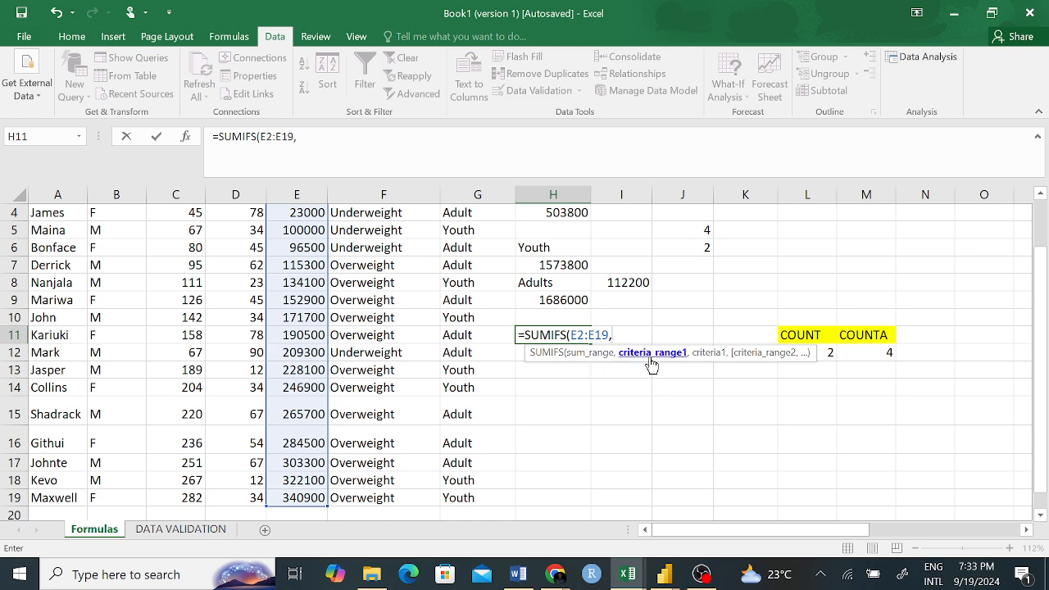
- Add the Youth/Adult column G2:G19 as the first criteria range of the H11 formula, with the criterion "Adult"
{"action": "scroll", "coordinate": [547, 309], "scroll_direction": "up", "scroll_amount": 1}
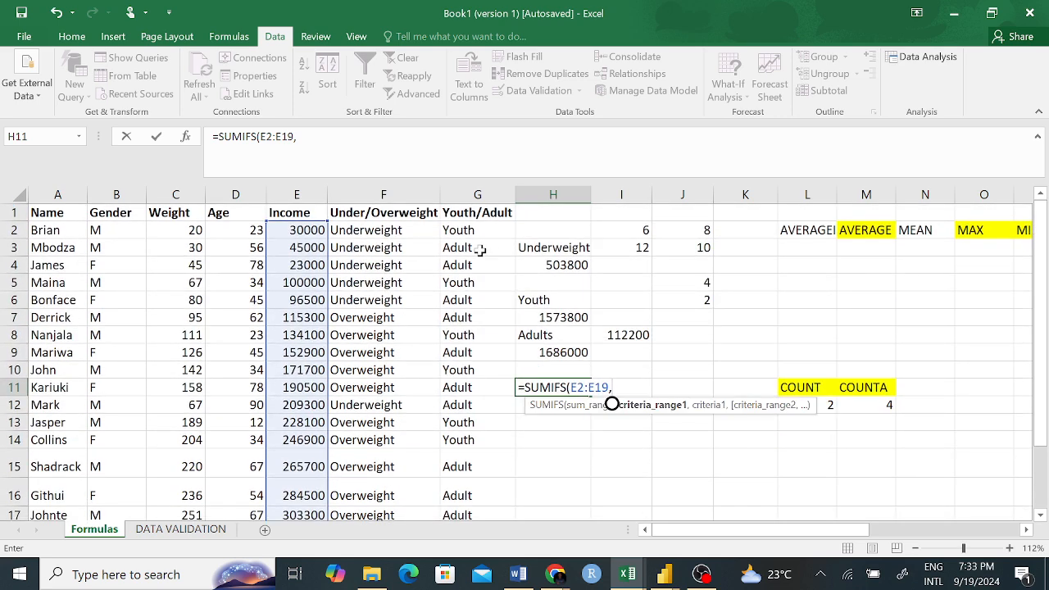
{"action": "left_click_drag", "start_coordinate": [461, 230], "coordinate": [463, 481]}
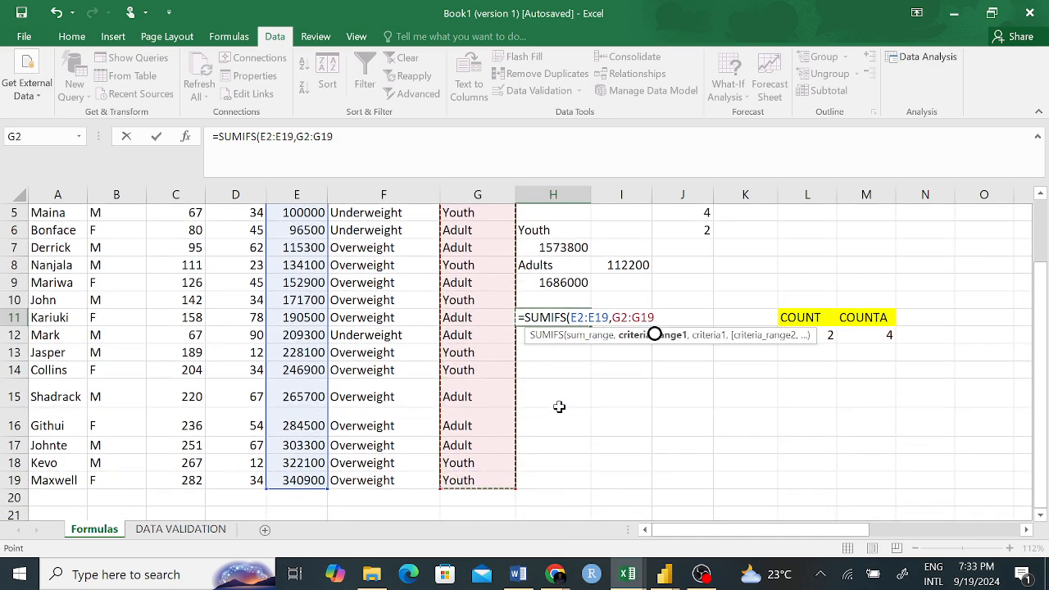
{"action": "scroll", "coordinate": [614, 312], "scroll_direction": "up", "scroll_amount": 2}
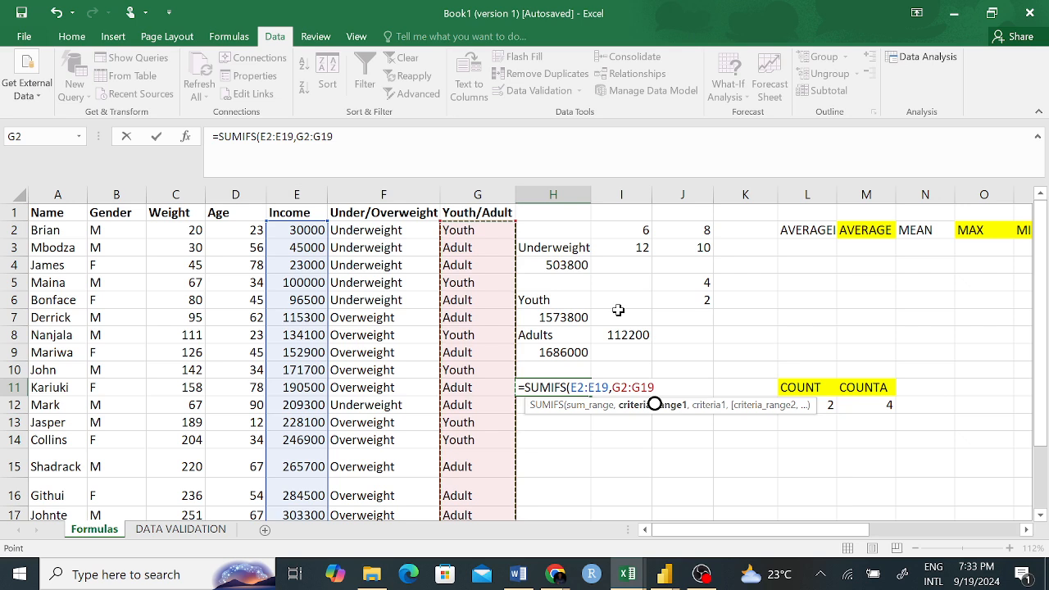
{"action": "type", "text": ","}
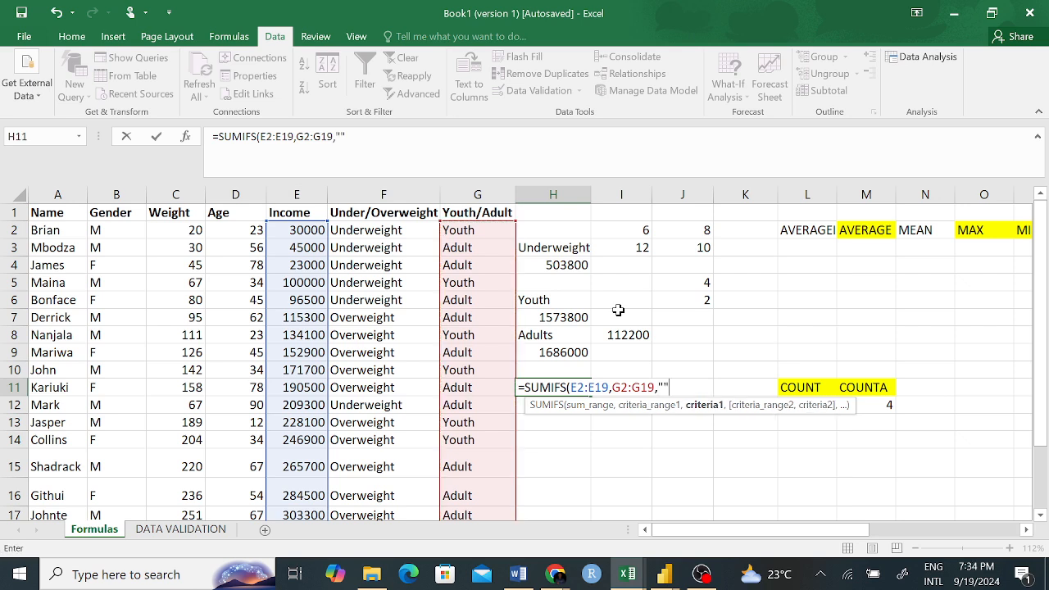
{"action": "type", "text": "\"\""}
{"action": "left_click", "coordinate": [343, 136]}
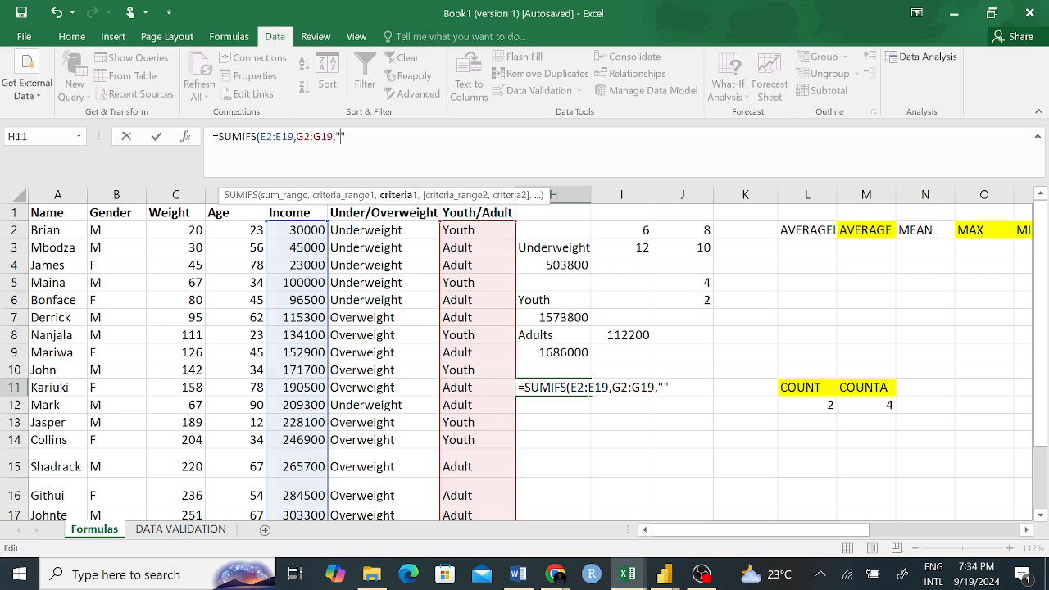
{"action": "type", "text": "Adult\","}
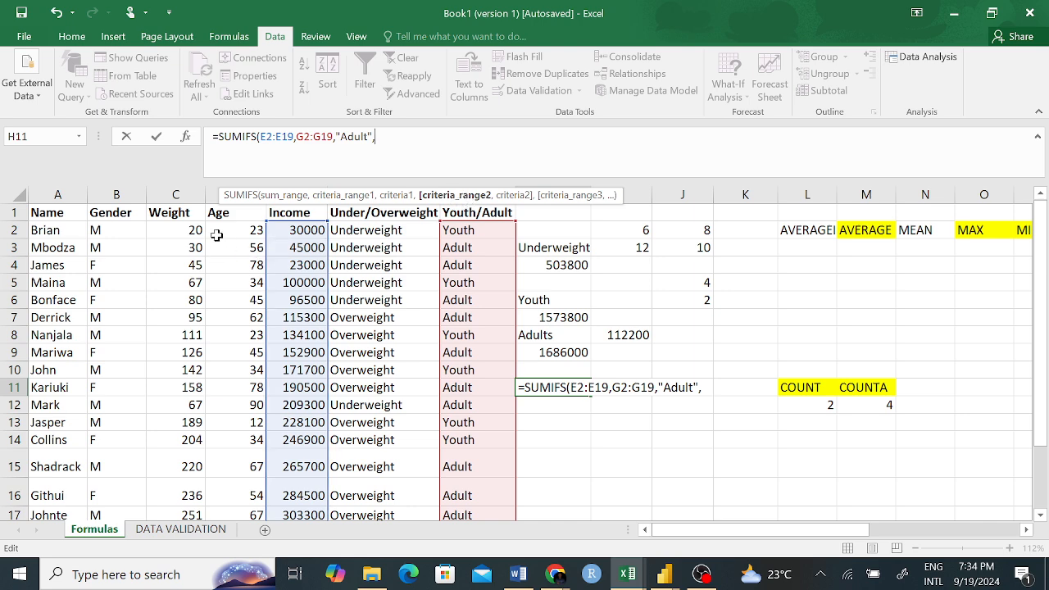
- Add the Age column D2:D19 as second criteria range with criterion >60, and try to enter the H11 formula
{"action": "left_click_drag", "start_coordinate": [241, 230], "coordinate": [238, 480]}
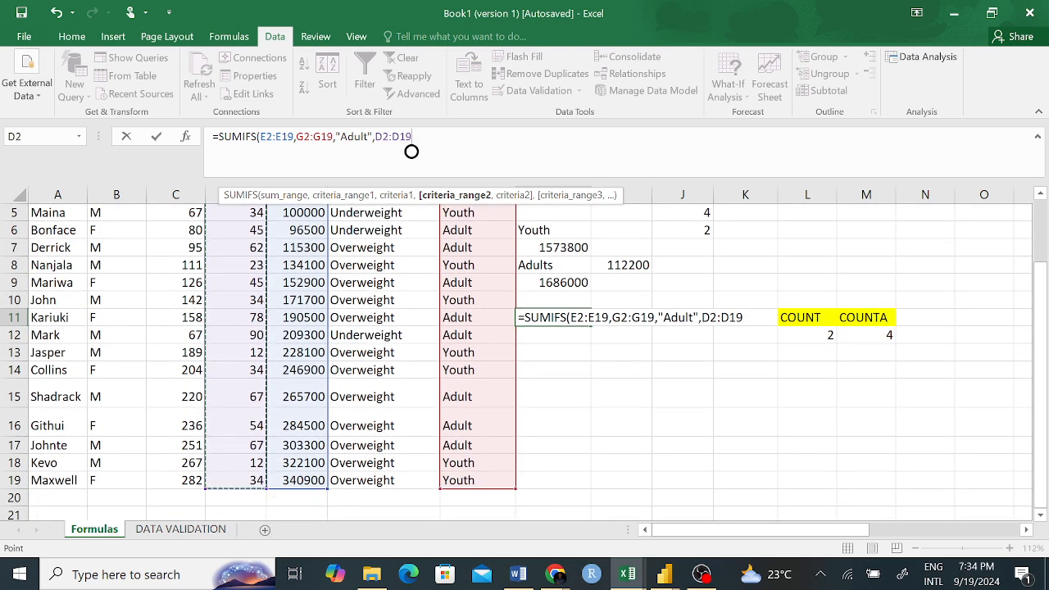
{"action": "type", "text": ",>60"}
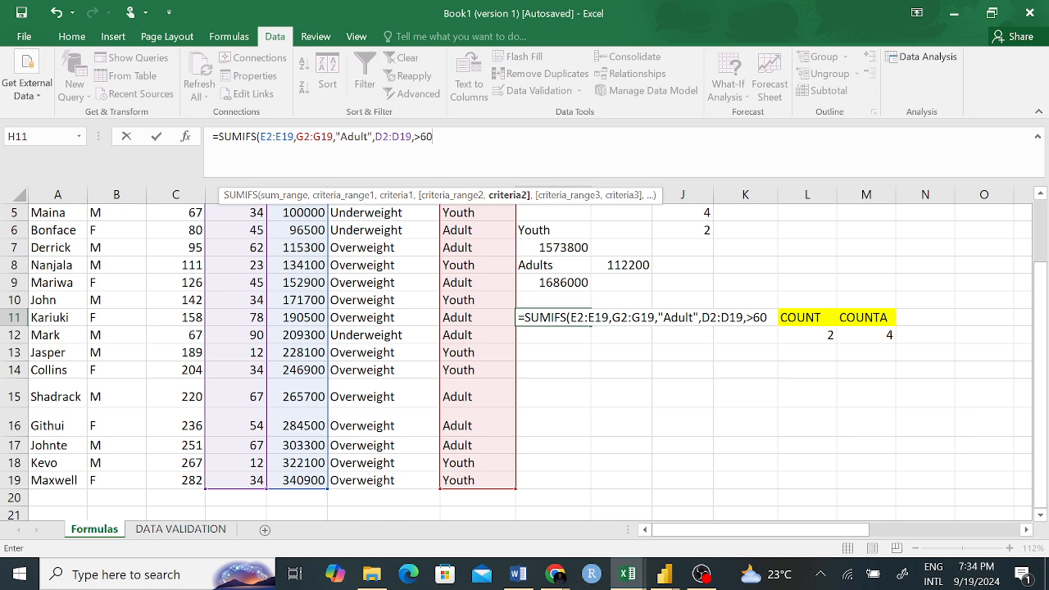
{"action": "key", "text": "Return"}
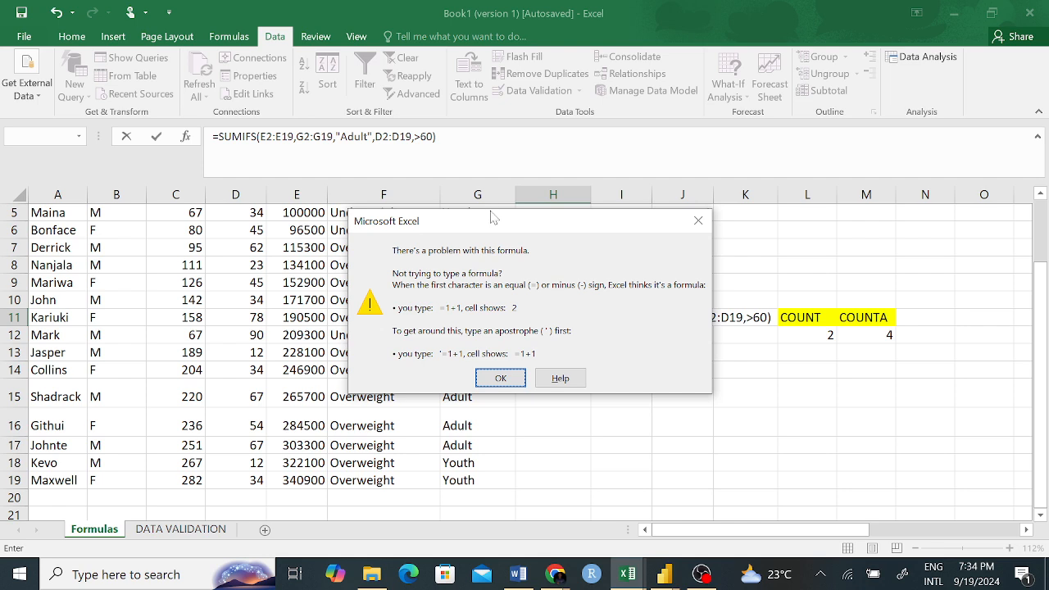
{"action": "left_click", "coordinate": [501, 378]}
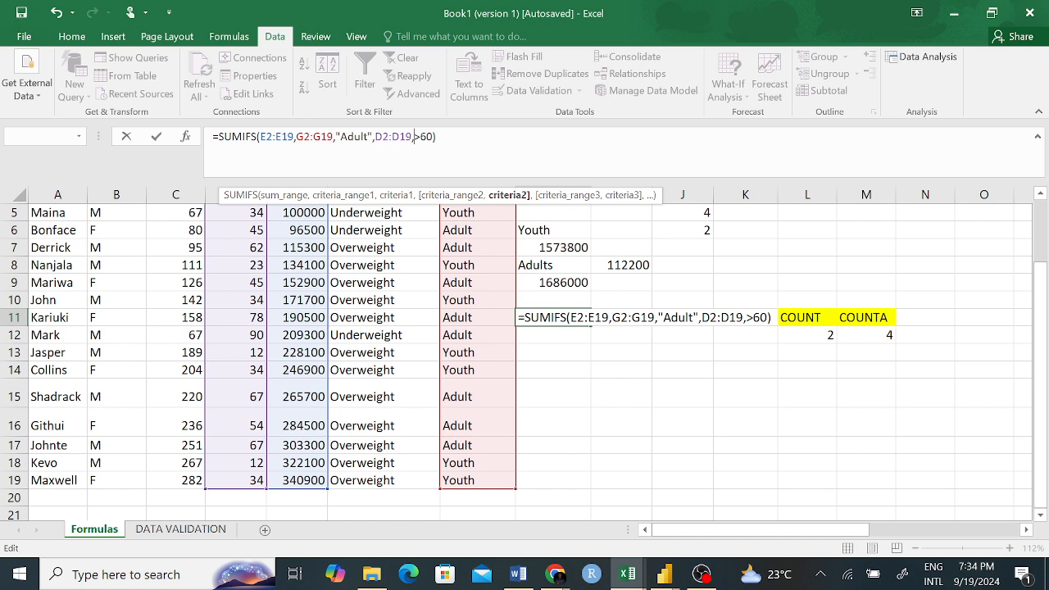
- Enclose the >60 criterion in quotation marks and enter the corrected SUMIFS formula in H11
{"action": "type", "text": "\"\""}
{"action": "key", "text": "BackSpace"}
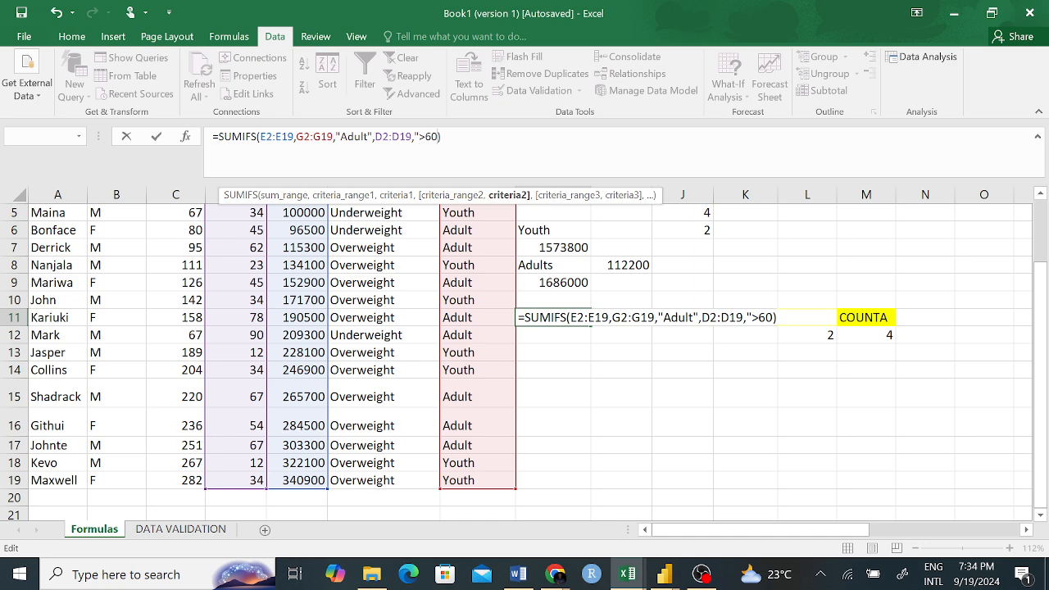
{"action": "type", "text": "\"\""}
{"action": "key", "text": "BackSpace"}
{"action": "key", "text": "Return"}
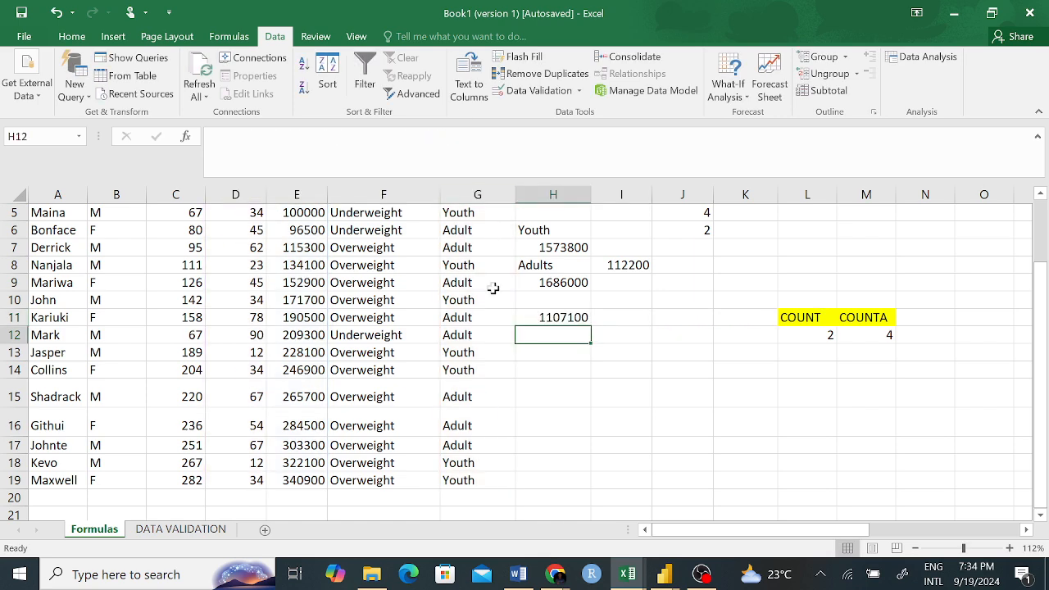
- Examine the complete SUMIFS formula stored in cell H11
{"action": "left_click", "coordinate": [541, 317]}
{"action": "left_click_drag", "start_coordinate": [446, 136], "coordinate": [211, 136]}
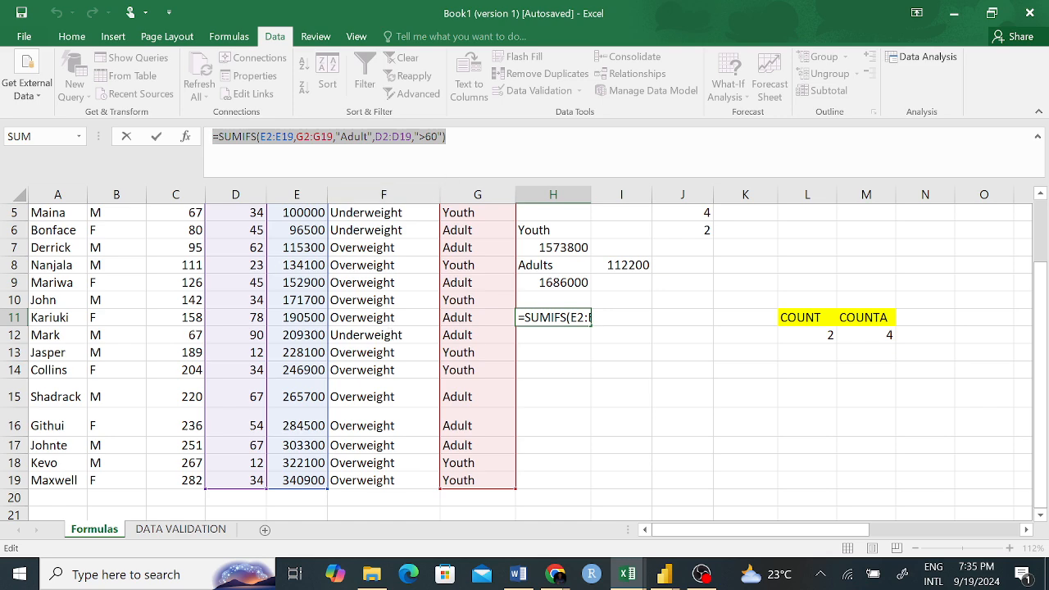
{"action": "left_click", "coordinate": [456, 138]}
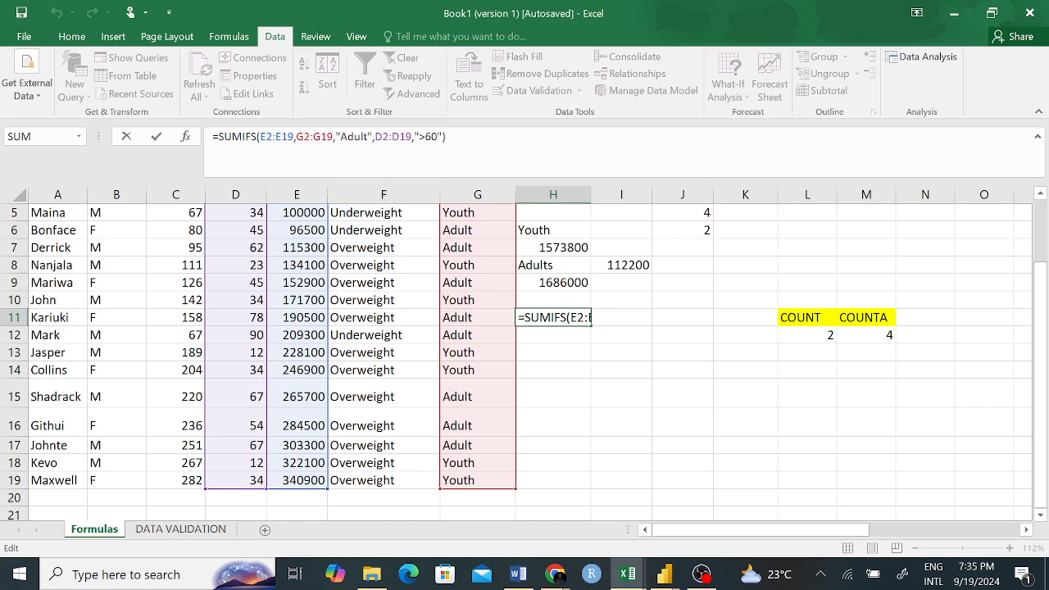
- Start a SUMIF formula in H12 and change the function to SUMIFS to compare the arguments of both functions
{"action": "left_click", "coordinate": [564, 349]}
{"action": "left_click", "coordinate": [563, 337]}
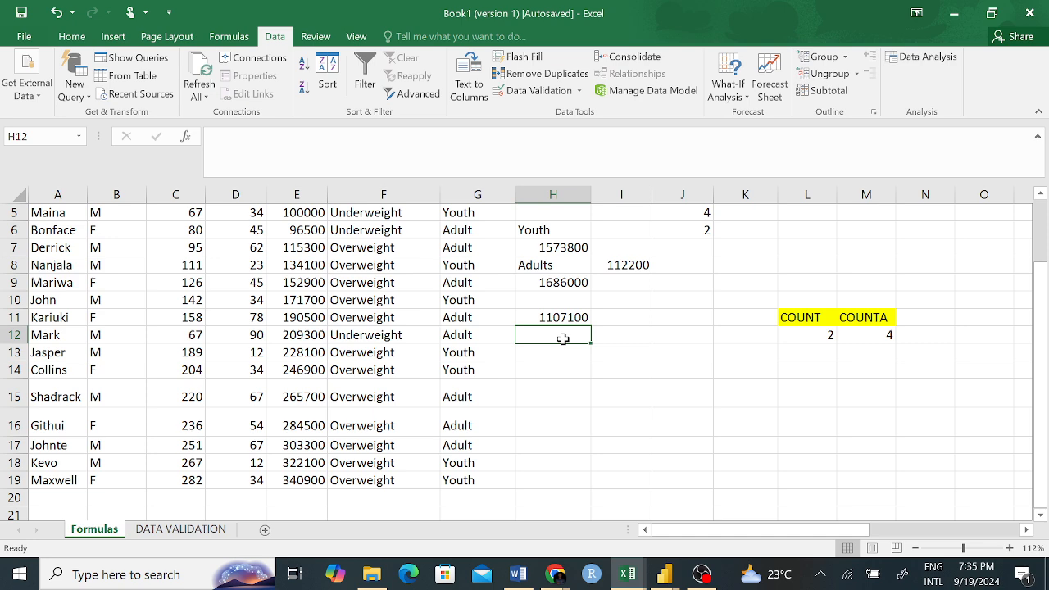
{"action": "type", "text": "=sum"}
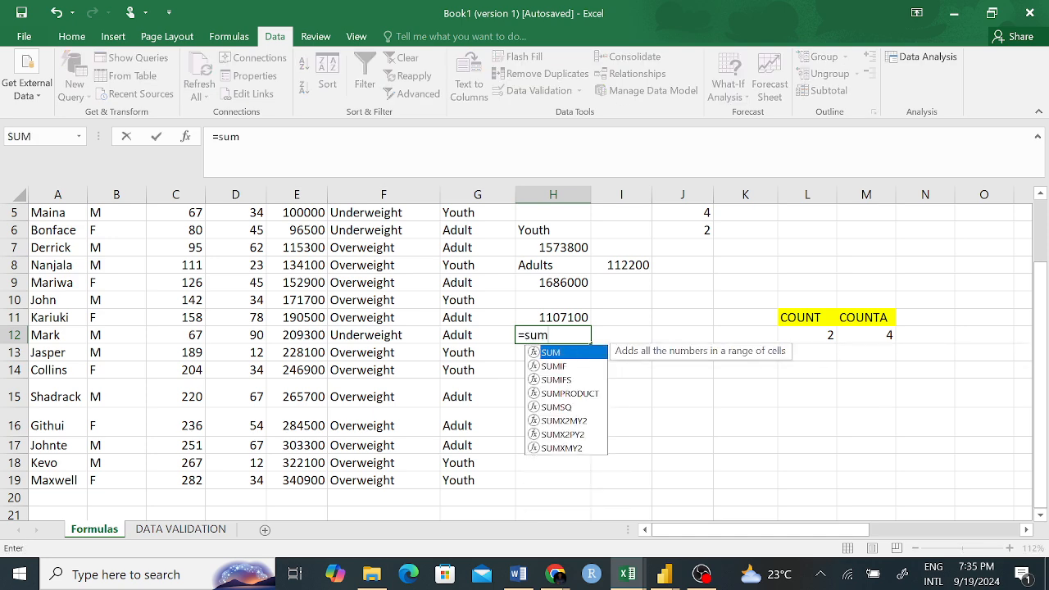
{"action": "type", "text": "if"}
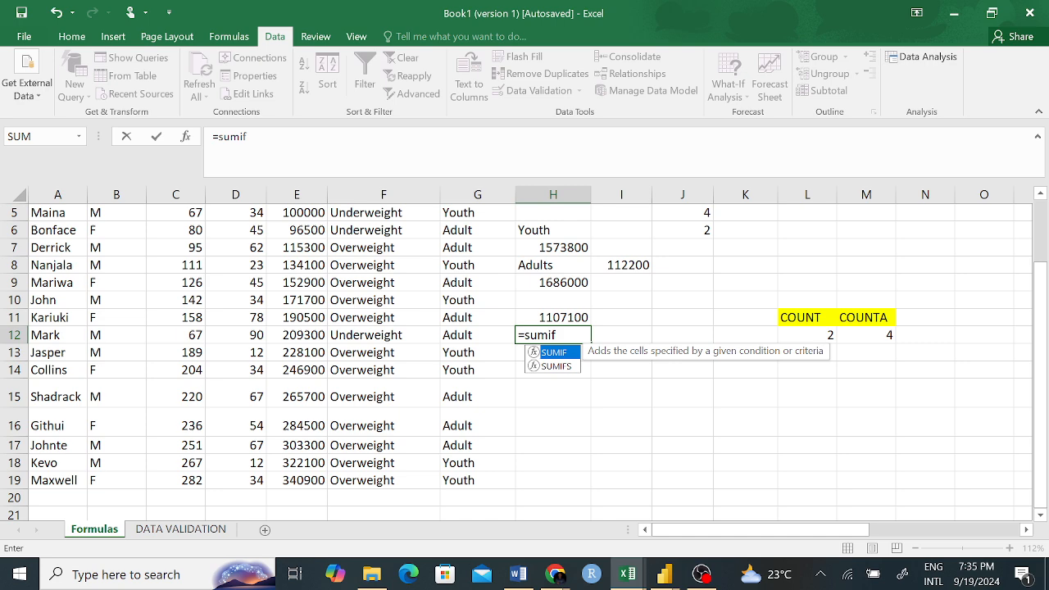
{"action": "key", "text": "Return"}
{"action": "left_click", "coordinate": [562, 336]}
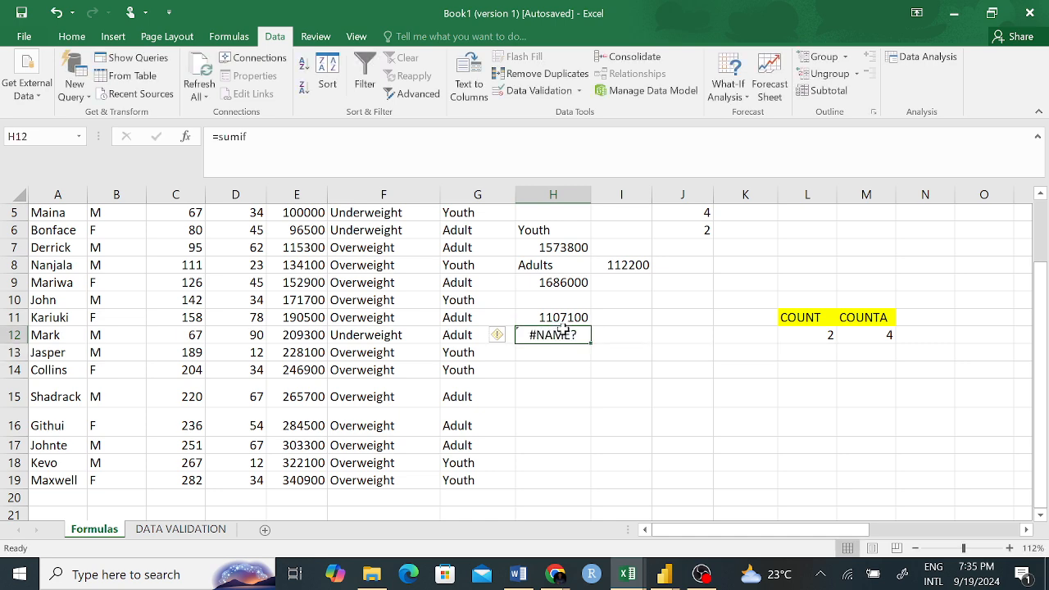
{"action": "double_click", "coordinate": [562, 336]}
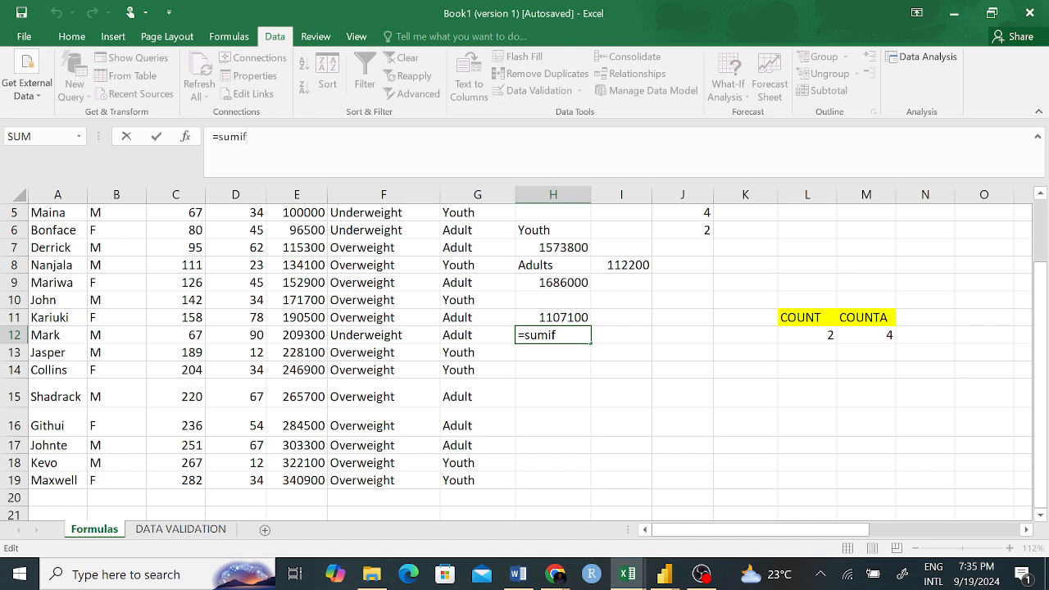
{"action": "type", "text": "("}
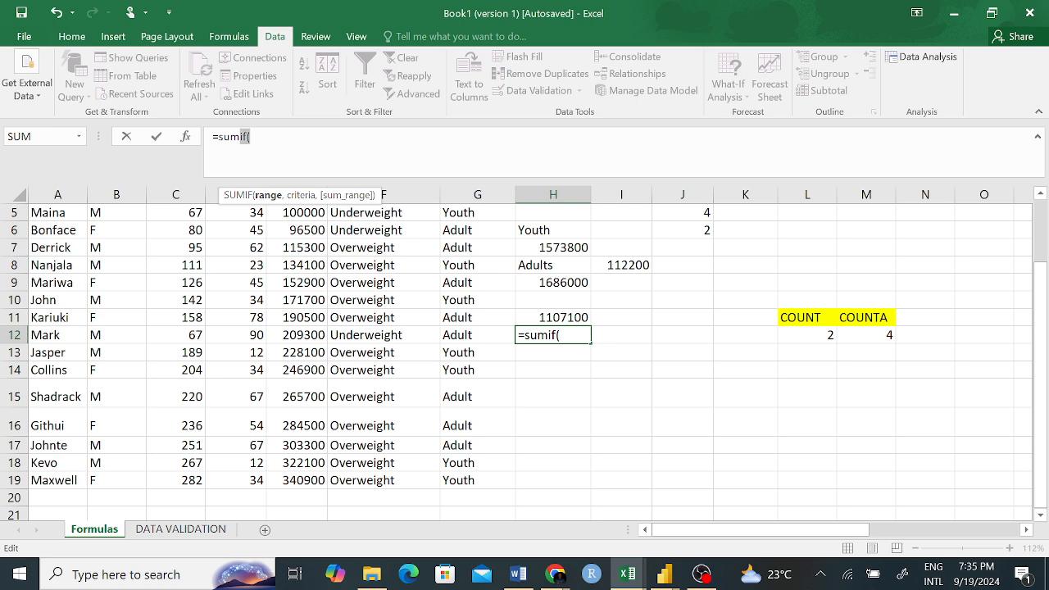
{"action": "left_click_drag", "start_coordinate": [231, 137], "coordinate": [240, 137]}
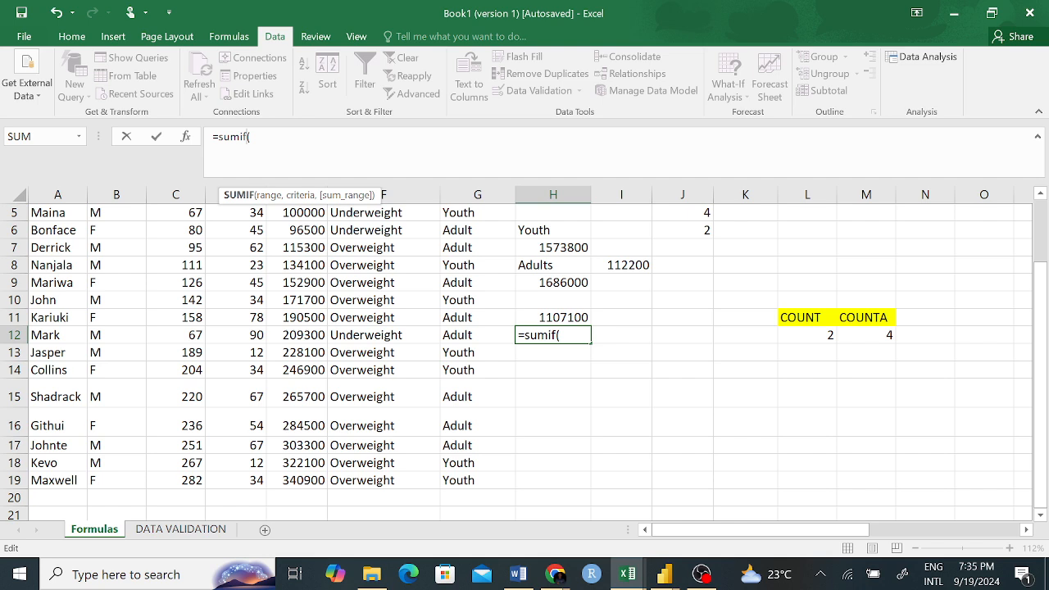
{"action": "type", "text": "s"}
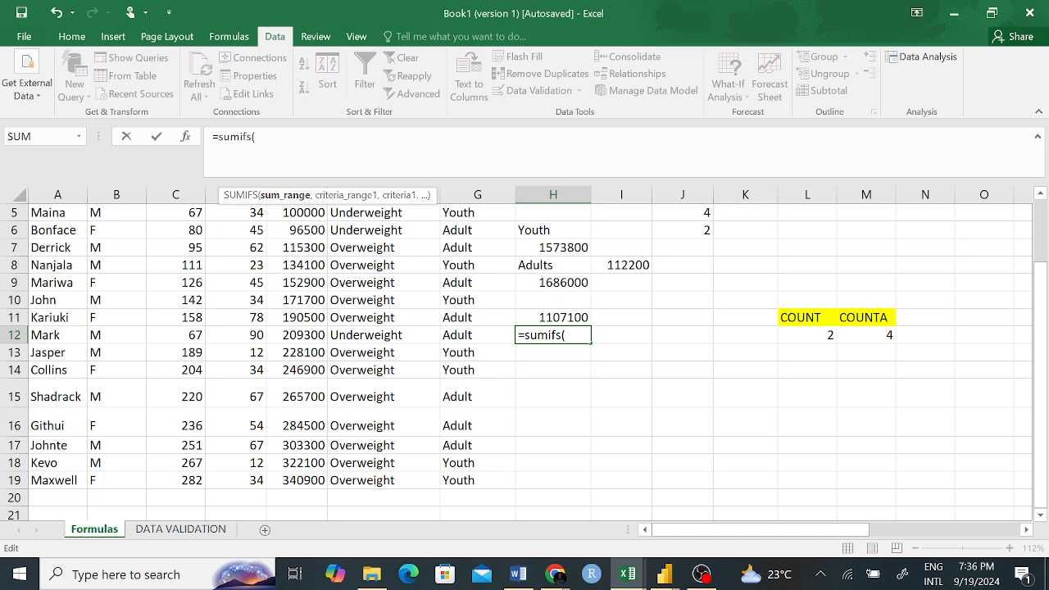
- Clear the unfinished SUMIFS formula from H12
{"action": "key", "text": "BackSpace"}
{"action": "key", "text": "BackSpace"}
{"action": "key", "text": "BackSpace"}
{"action": "key", "text": "BackSpace"}
{"action": "key", "text": "BackSpace"}
{"action": "key", "text": "BackSpace"}
{"action": "key", "text": "BackSpace"}
{"action": "key", "text": "BackSpace"}
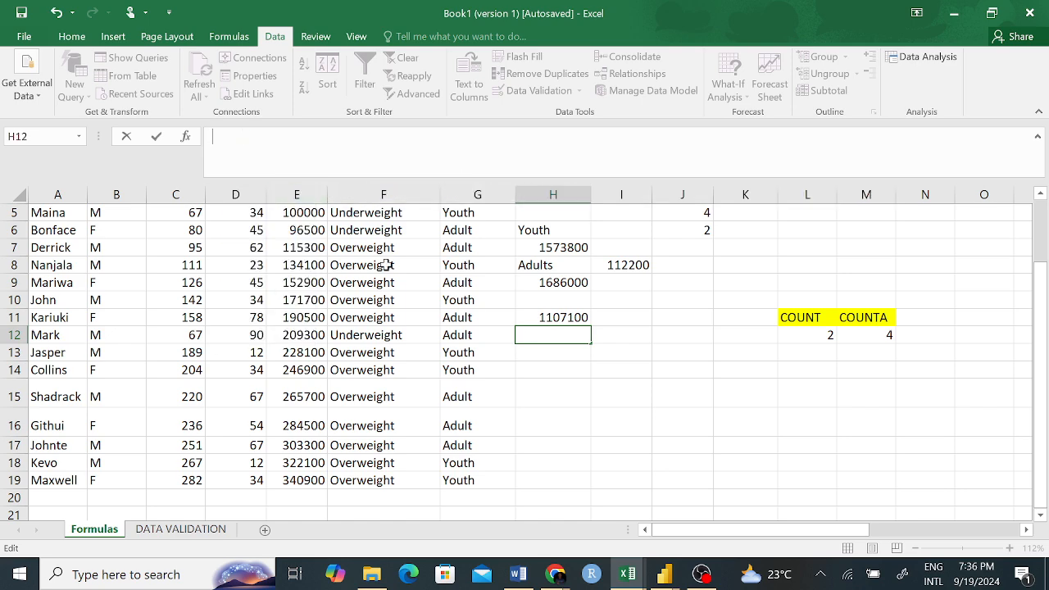
{"action": "key", "text": "Escape"}
- Examine the H11 SUMIFS formula argument by argument, from the sum range through both criteria ranges and their criteria
{"action": "left_click", "coordinate": [545, 317]}
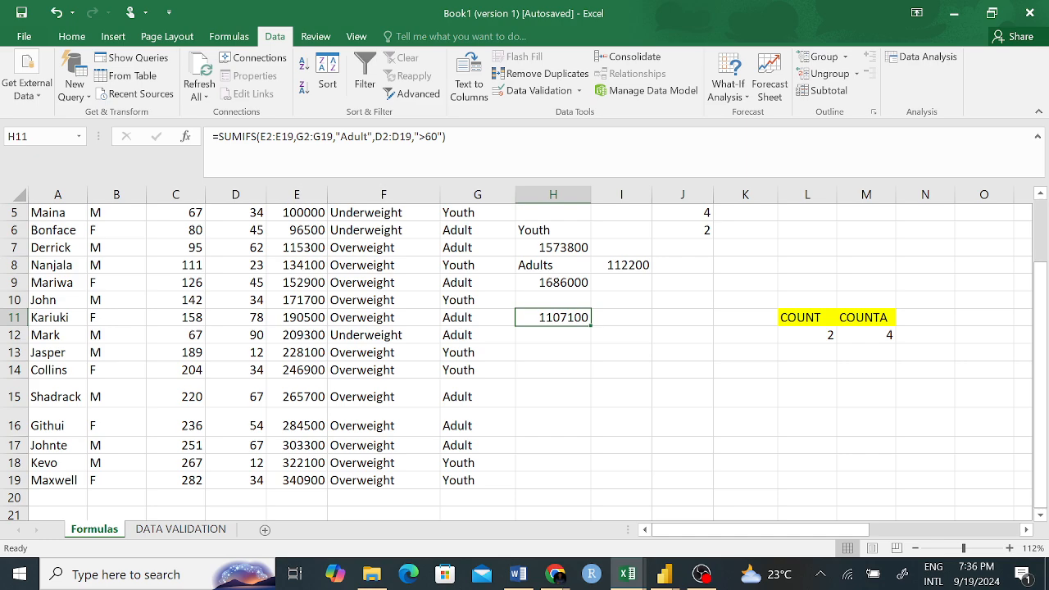
{"action": "left_click", "coordinate": [253, 136]}
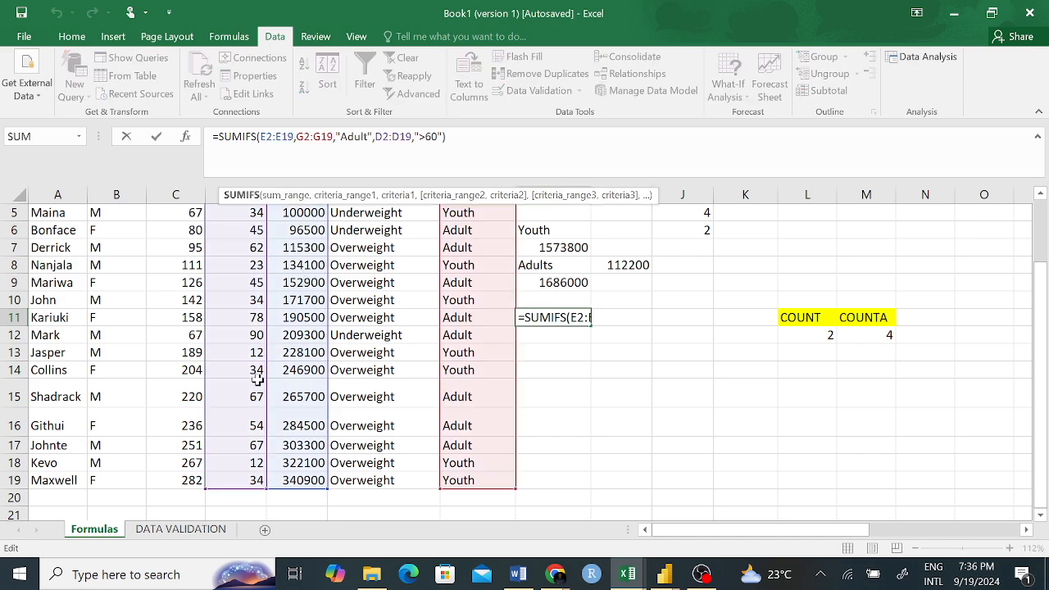
{"action": "scroll", "coordinate": [299, 354], "scroll_direction": "up", "scroll_amount": 2}
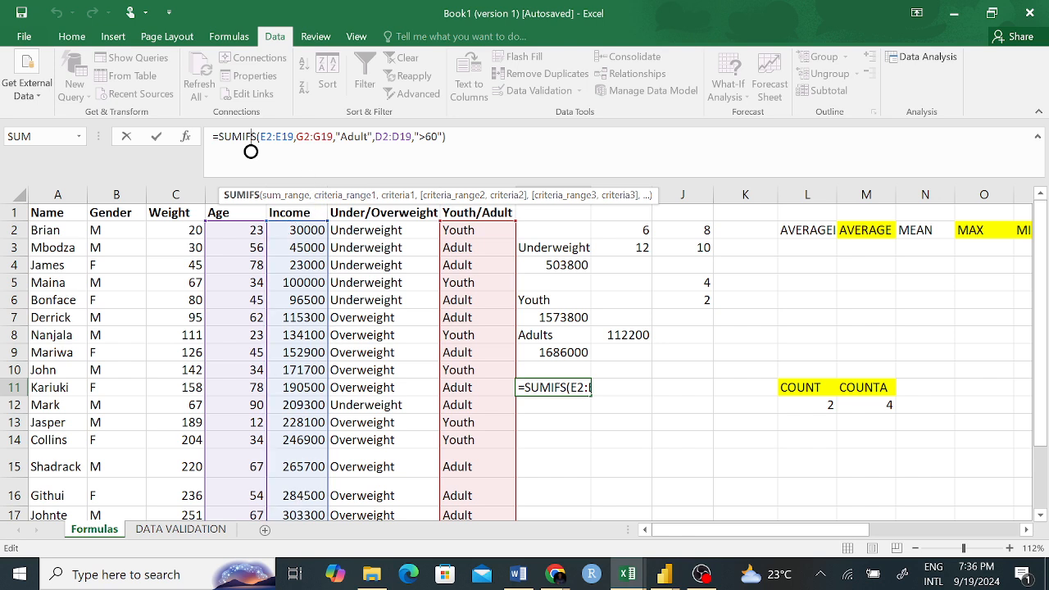
{"action": "left_click", "coordinate": [363, 137]}
{"action": "left_click", "coordinate": [313, 137]}
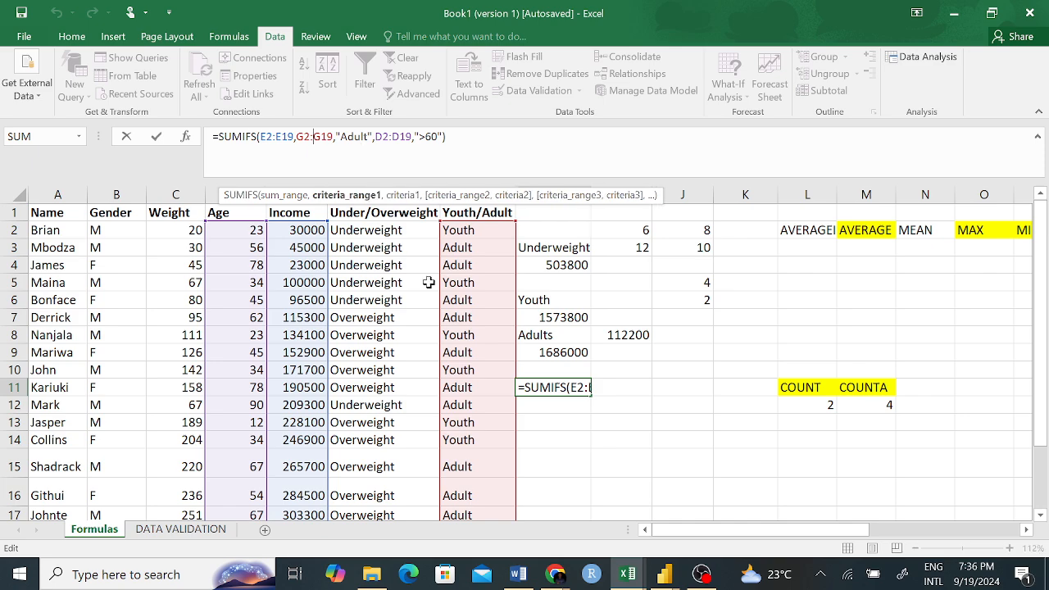
{"action": "scroll", "coordinate": [453, 228], "scroll_direction": "right", "scroll_amount": 1}
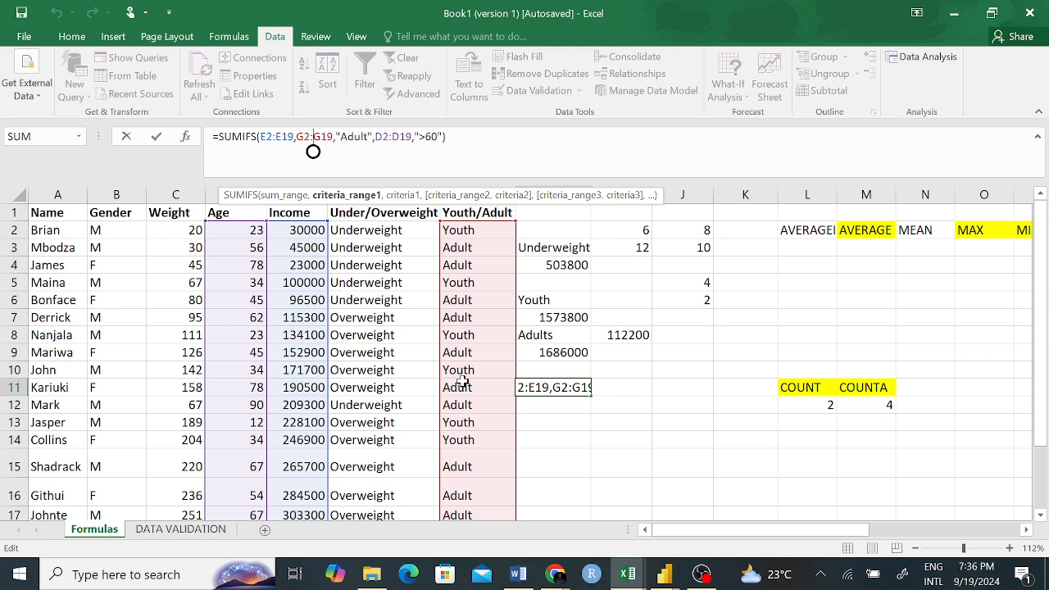
{"action": "left_click", "coordinate": [345, 137]}
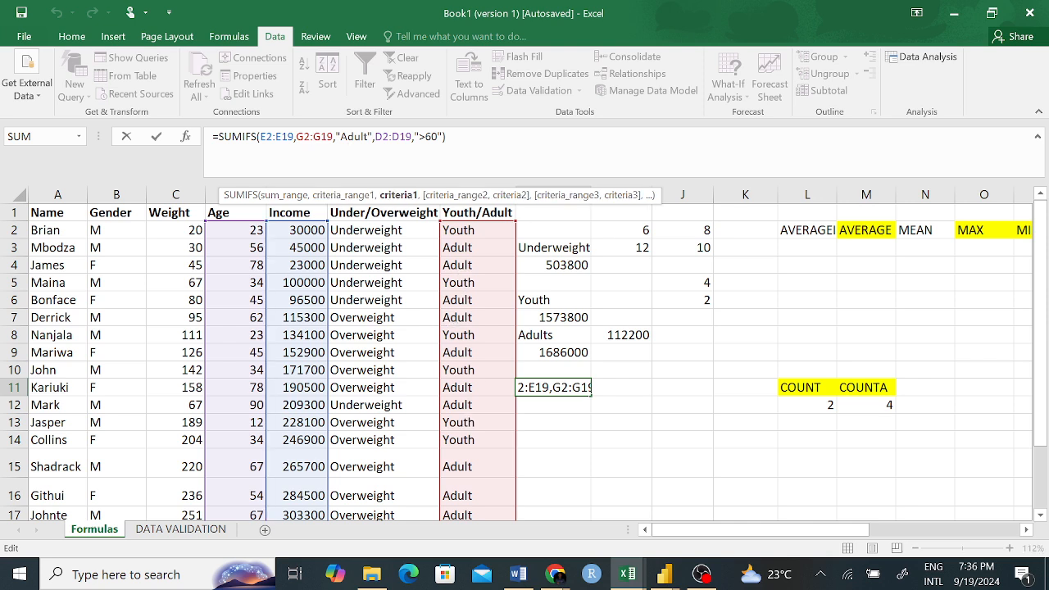
{"action": "left_click", "coordinate": [393, 137]}
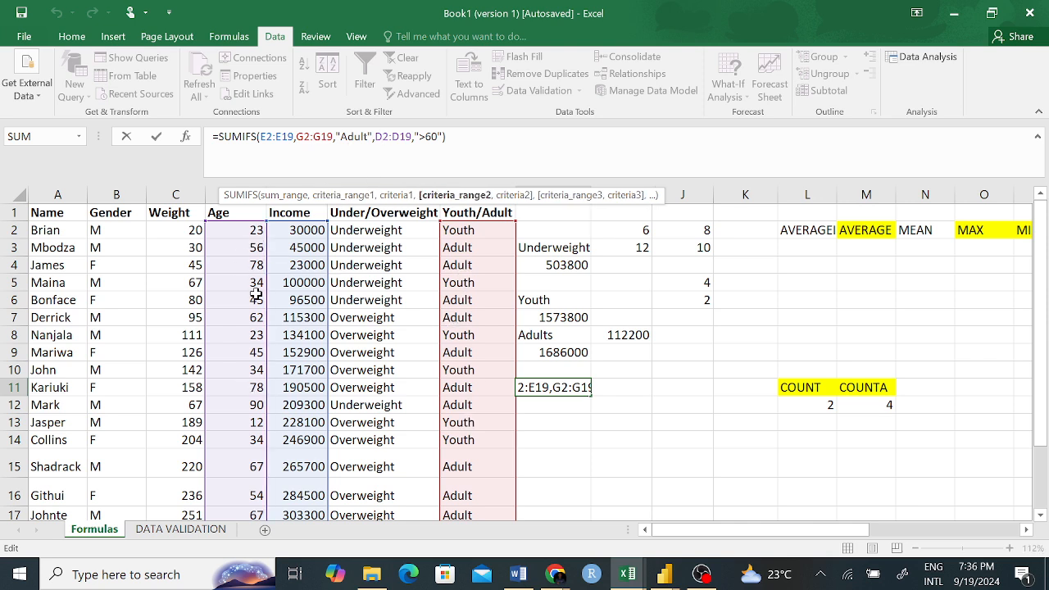
{"action": "left_click", "coordinate": [417, 137]}
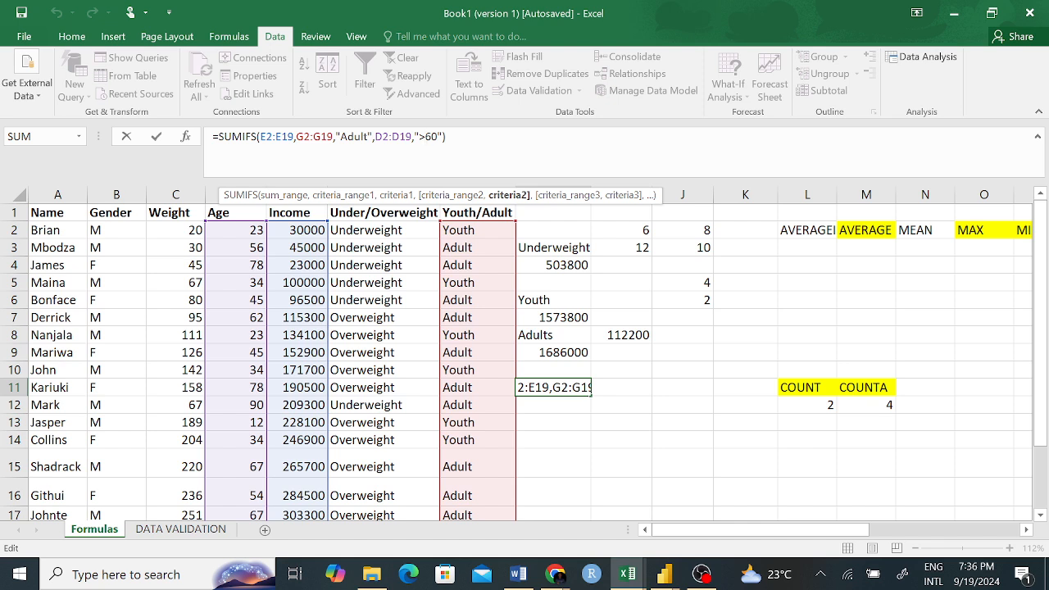
- Add the Gender column B2:B19 to the H11 formula as the third criteria range, with the criterion "M"
{"action": "type", "text": ","}
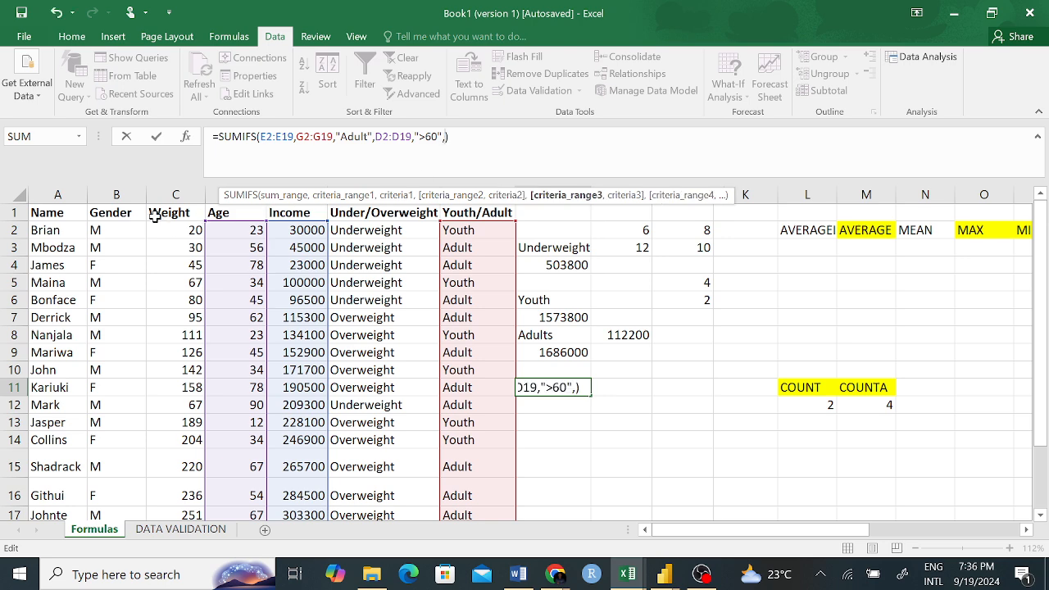
{"action": "left_click", "coordinate": [120, 230]}
{"action": "left_click_drag", "start_coordinate": [120, 229], "coordinate": [133, 465]}
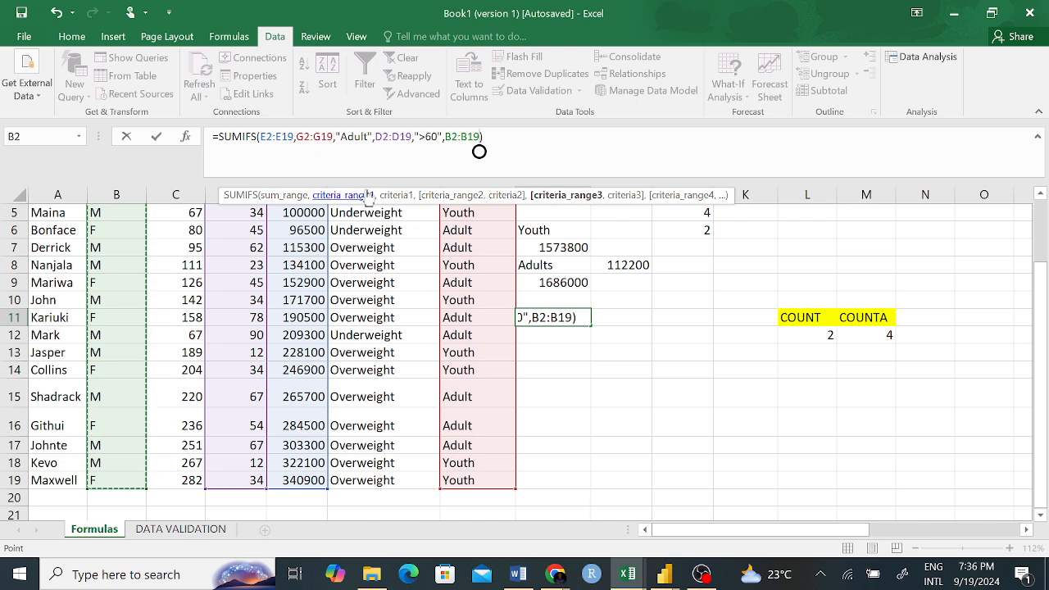
{"action": "type", "text": ",\"\""}
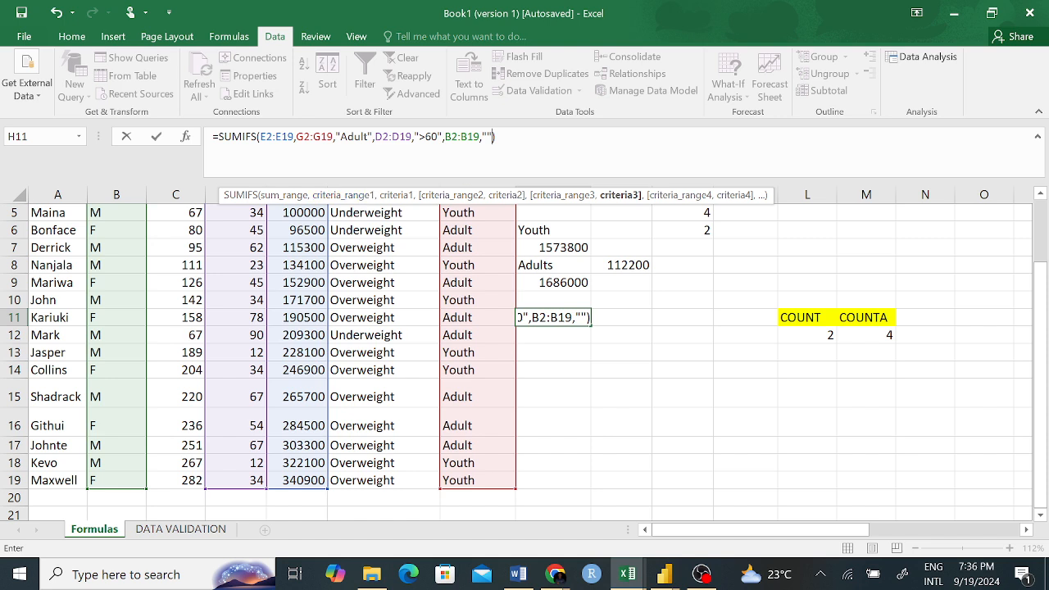
{"action": "left_click", "coordinate": [487, 137]}
{"action": "type", "text": "M\""}
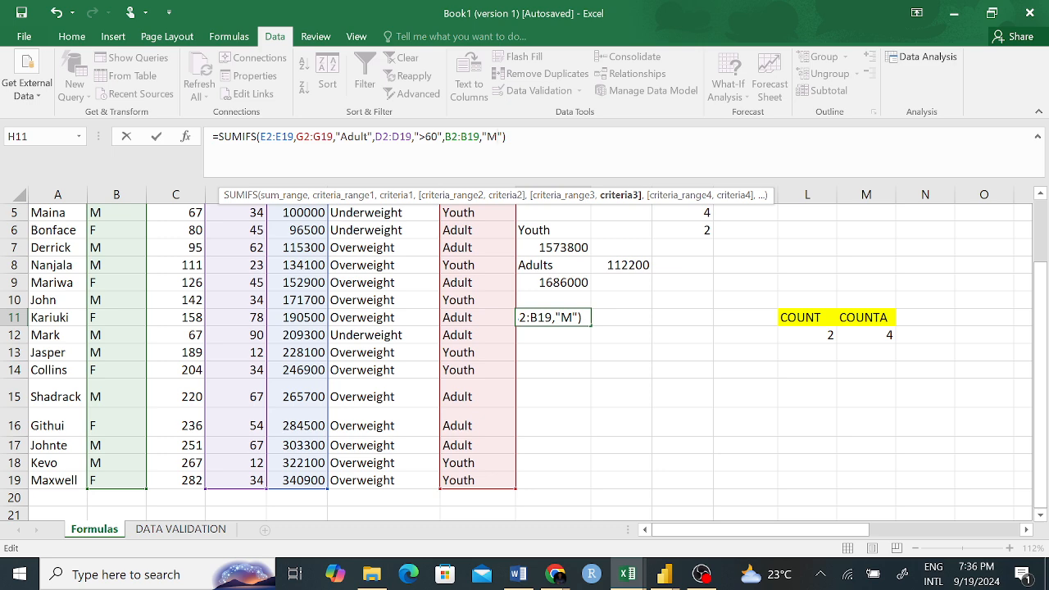
- Add the Under/Overweight column F2:F19 as fourth criteria range with criterion "Overweight", and enter the H11 formula
{"action": "type", "text": ","}
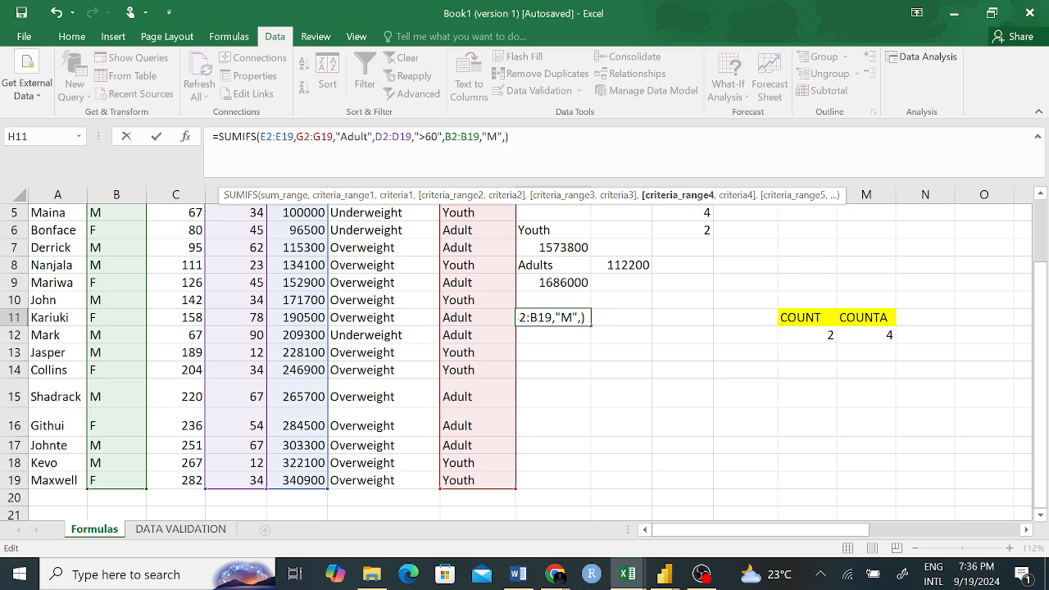
{"action": "scroll", "coordinate": [402, 246], "scroll_direction": "up", "scroll_amount": 2}
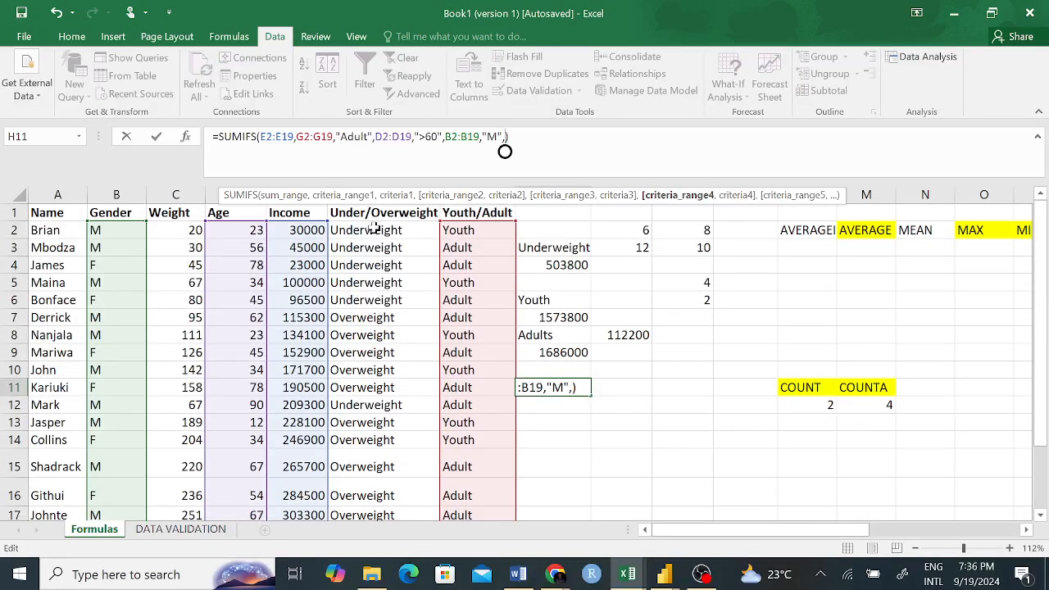
{"action": "left_click_drag", "start_coordinate": [373, 227], "coordinate": [369, 498]}
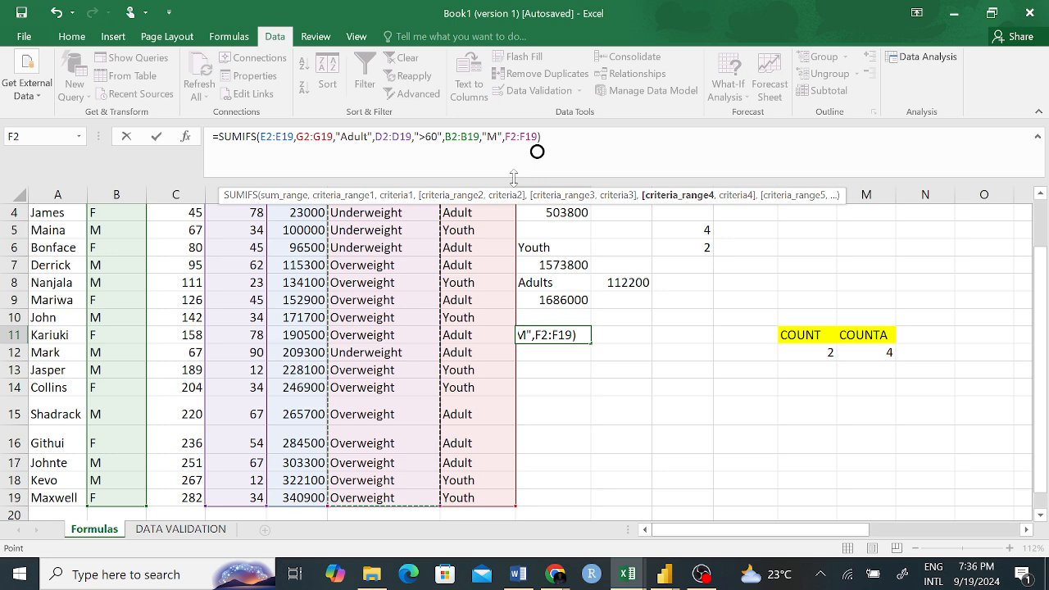
{"action": "type", "text": ","}
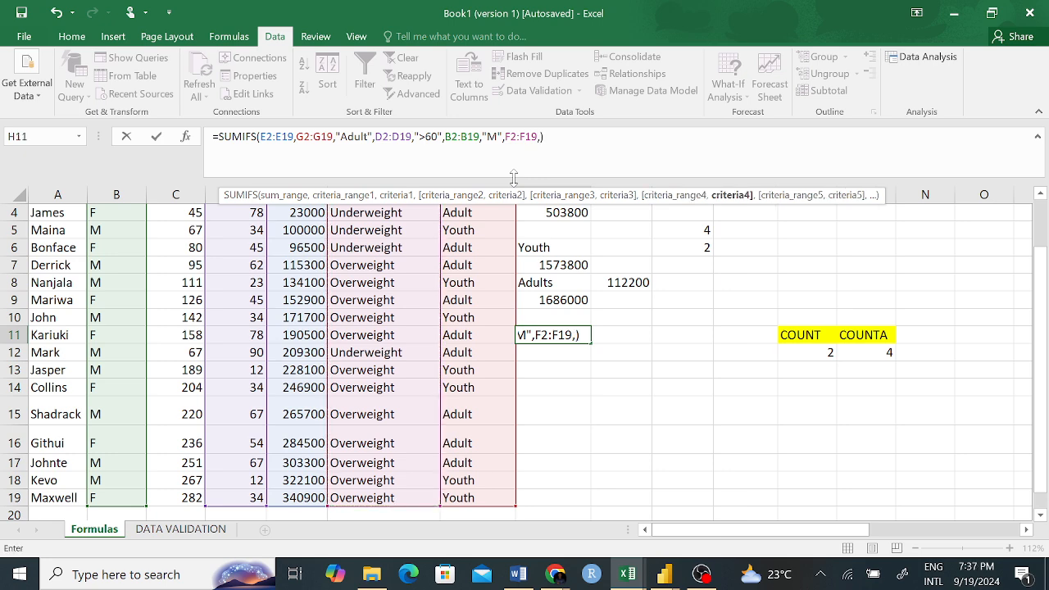
{"action": "type", "text": "\"\""}
{"action": "left_click", "coordinate": [546, 136]}
{"action": "type", "text": "Overweight"}
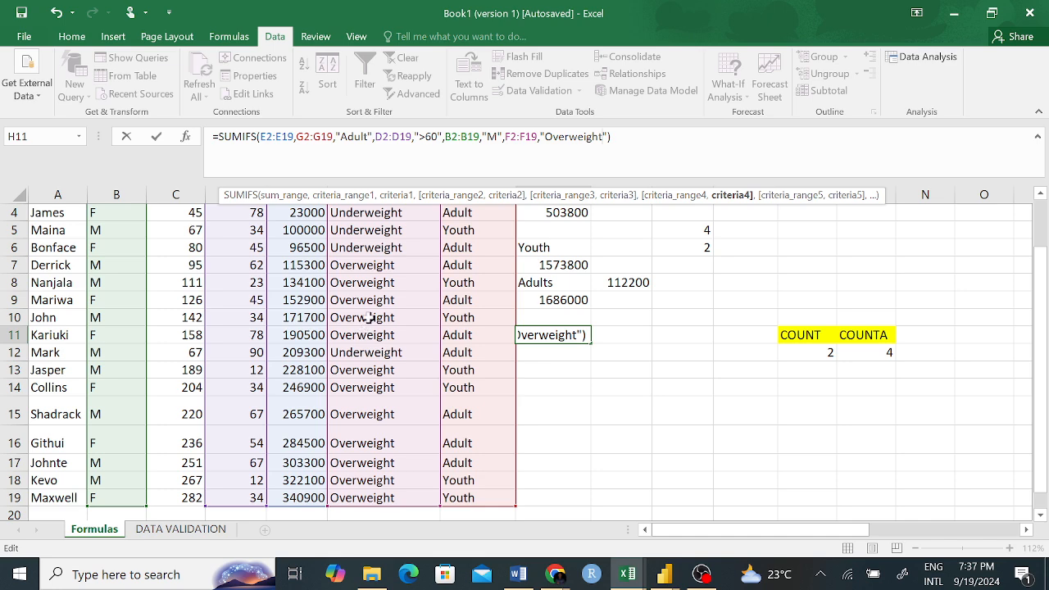
{"action": "scroll", "coordinate": [457, 264], "scroll_direction": "up", "scroll_amount": 1}
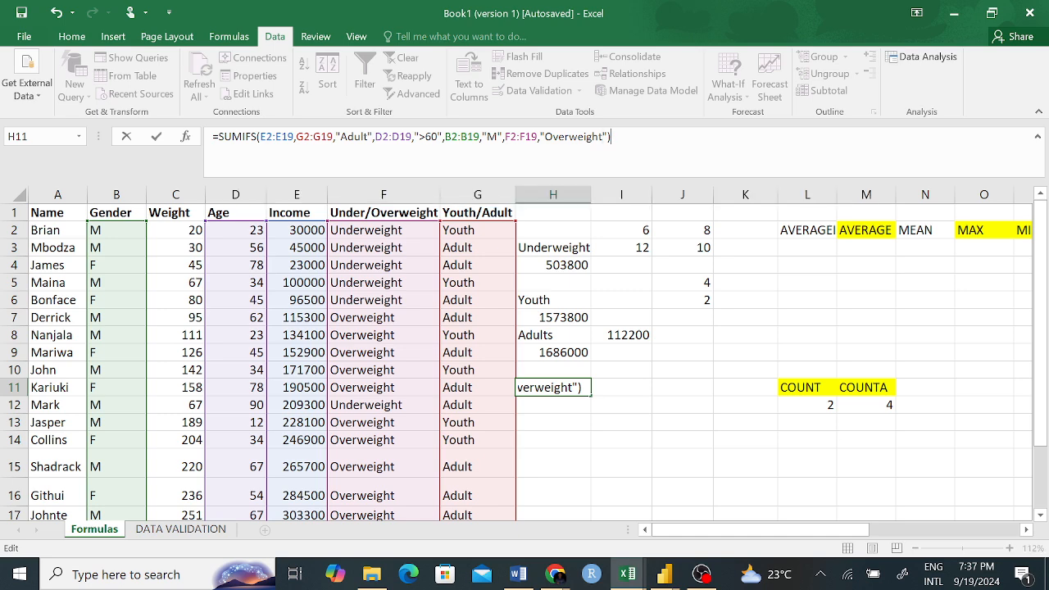
{"action": "key", "text": "Return"}
- Review the ranges and criteria of the extended SUMIFS formula in H11
{"action": "left_click", "coordinate": [576, 386]}
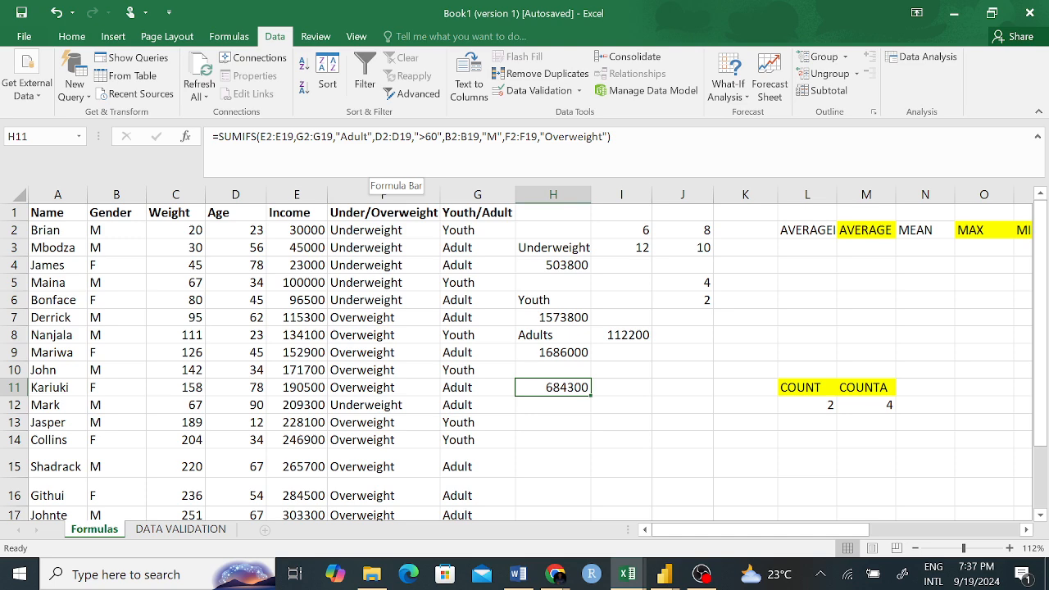
{"action": "left_click", "coordinate": [532, 137]}
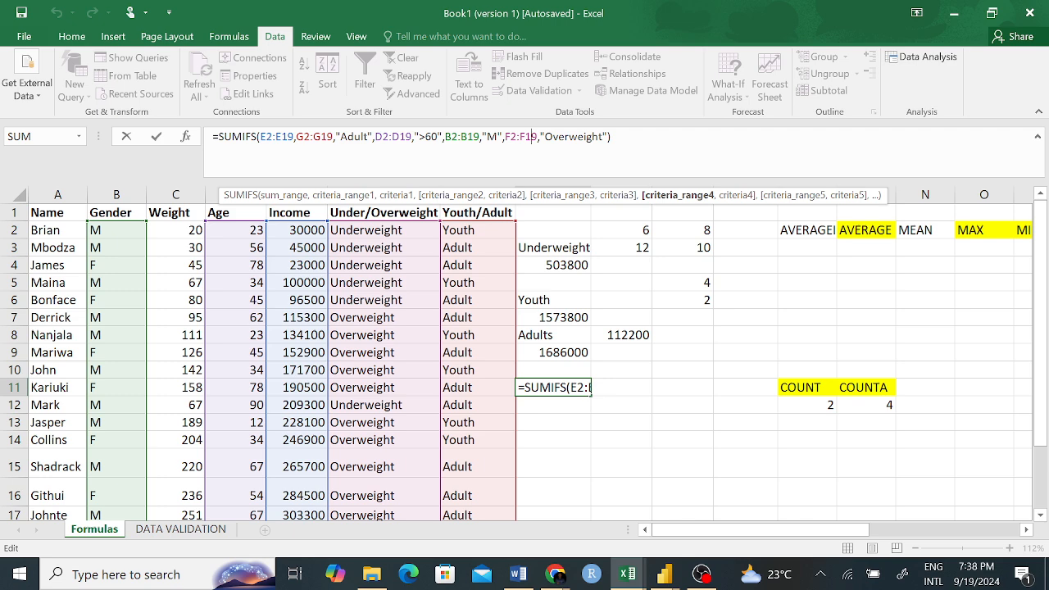
{"action": "key", "text": "Return"}
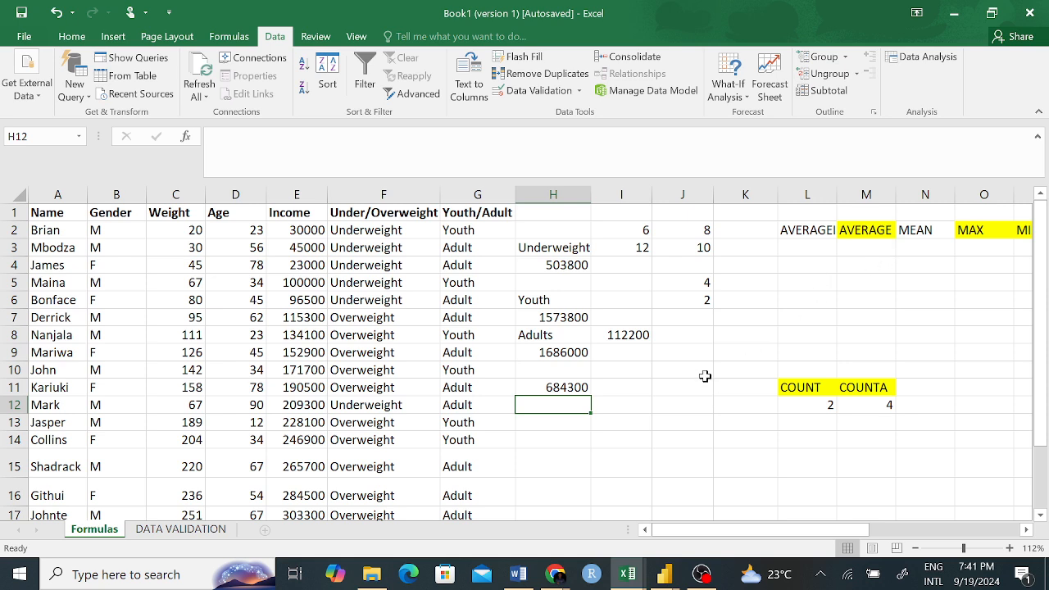
- Switch to the Google Meet call to resume presenting as the main presenter, and return to cell H12 of the Book1 workbook in Excel
{"action": "left_click", "coordinate": [558, 578]}
{"action": "left_click", "coordinate": [533, 527]}
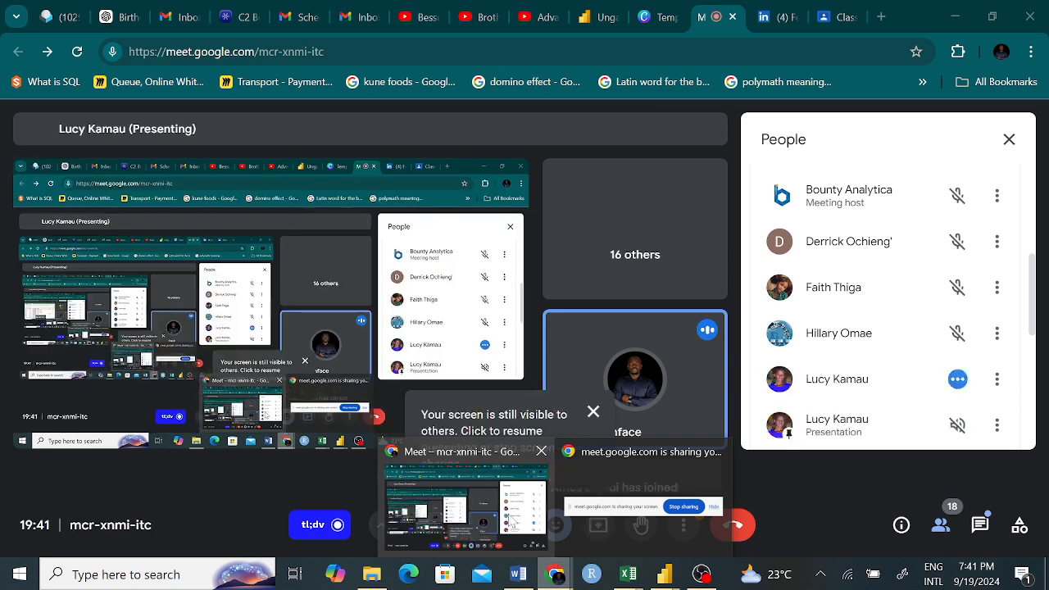
{"action": "left_click", "coordinate": [597, 526]}
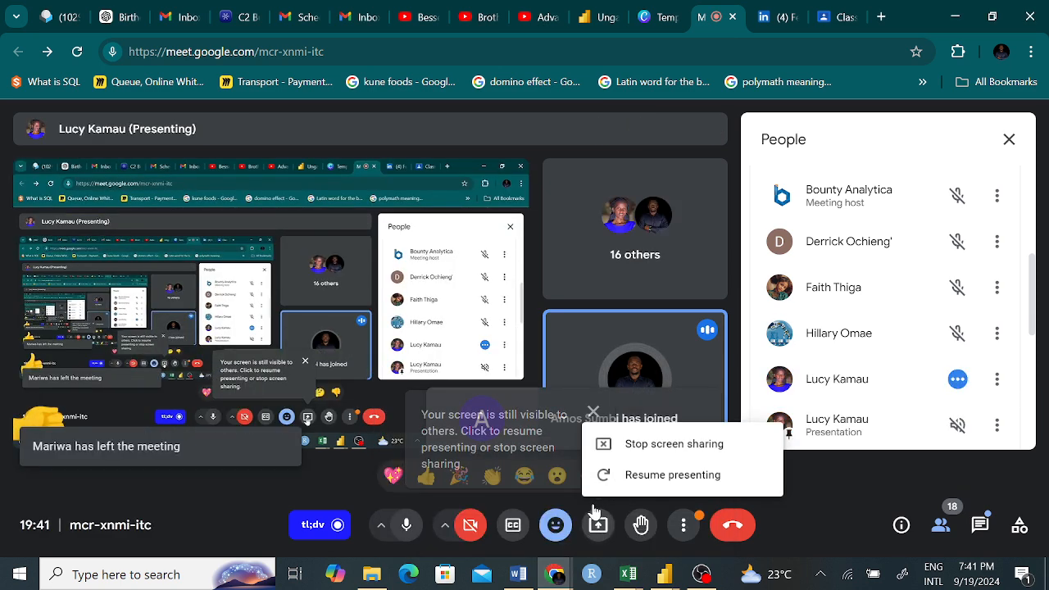
{"action": "left_click", "coordinate": [651, 479]}
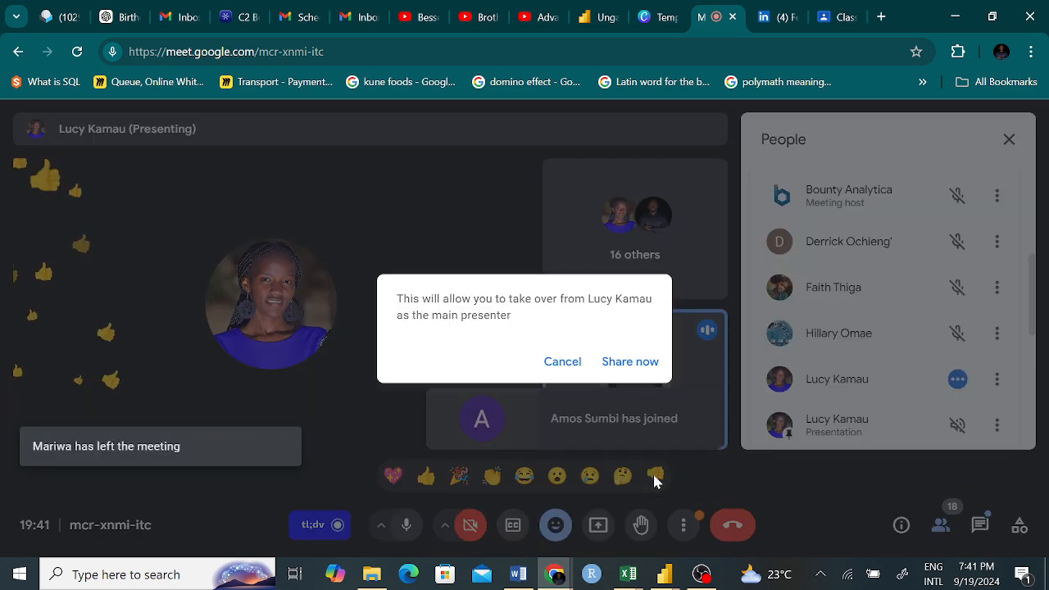
{"action": "left_click", "coordinate": [628, 361]}
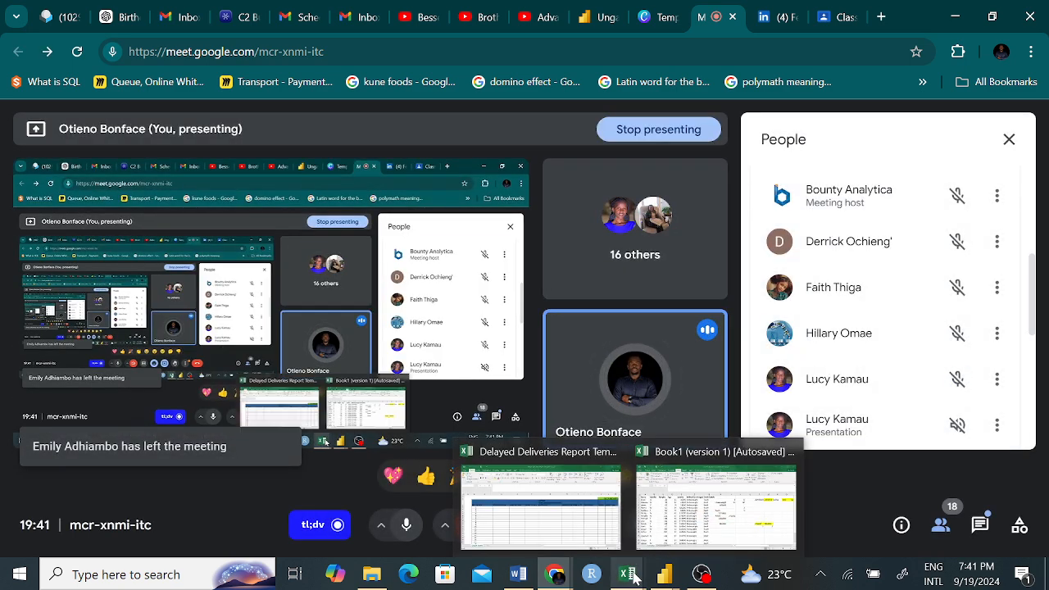
{"action": "key", "text": "alt+Tab"}
{"action": "left_click", "coordinate": [553, 406]}
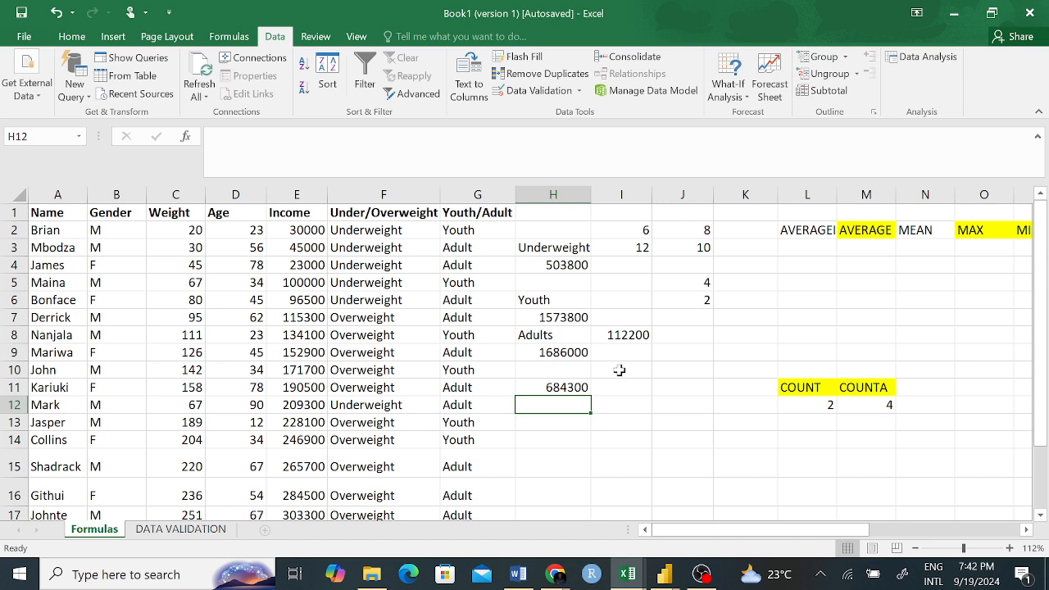
- Change the last criterion in the H11 SUMIFS formula to lowercase "overweight", enter it, and recheck the formula
{"action": "left_click", "coordinate": [576, 387]}
{"action": "left_click", "coordinate": [551, 136]}
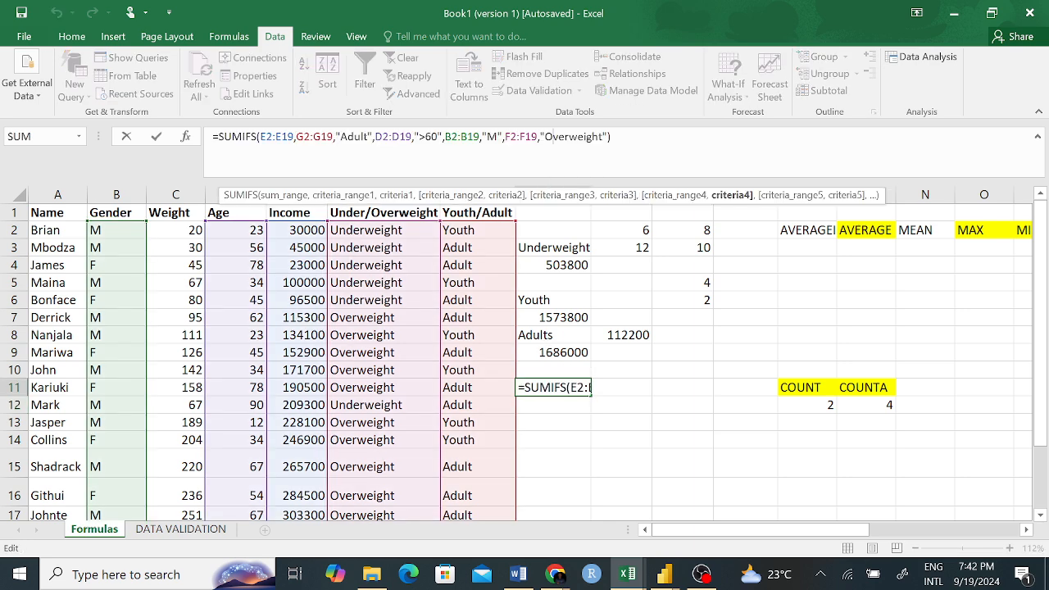
{"action": "key", "text": "BackSpace"}
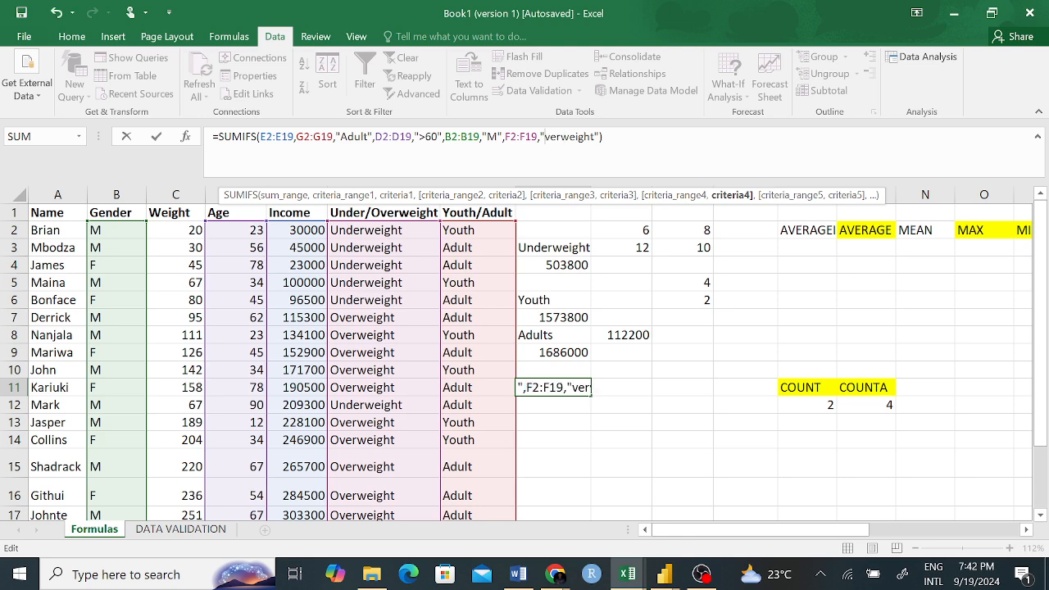
{"action": "type", "text": "o"}
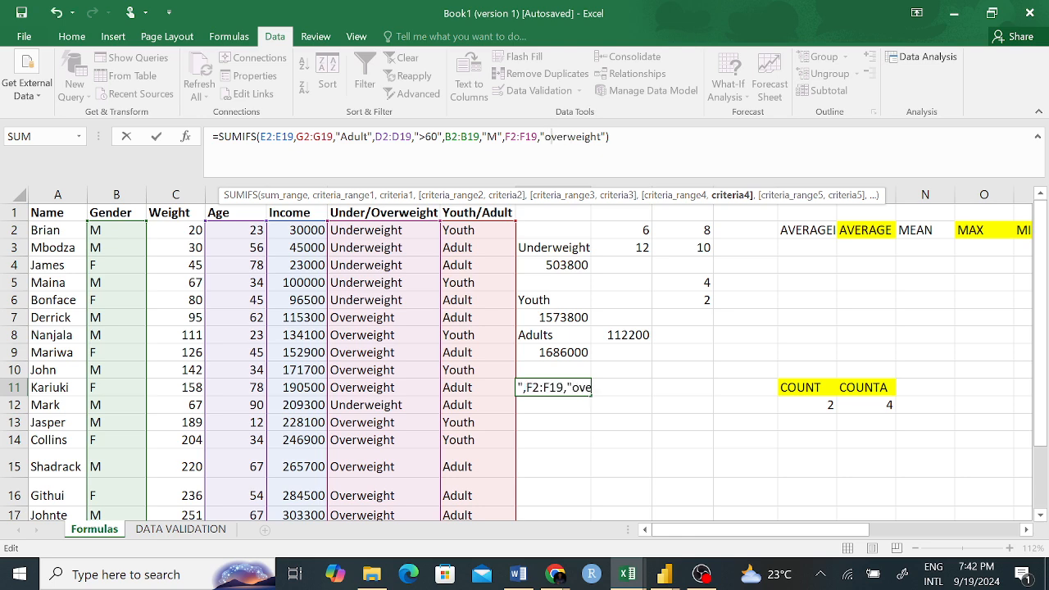
{"action": "key", "text": "ctrl+Return"}
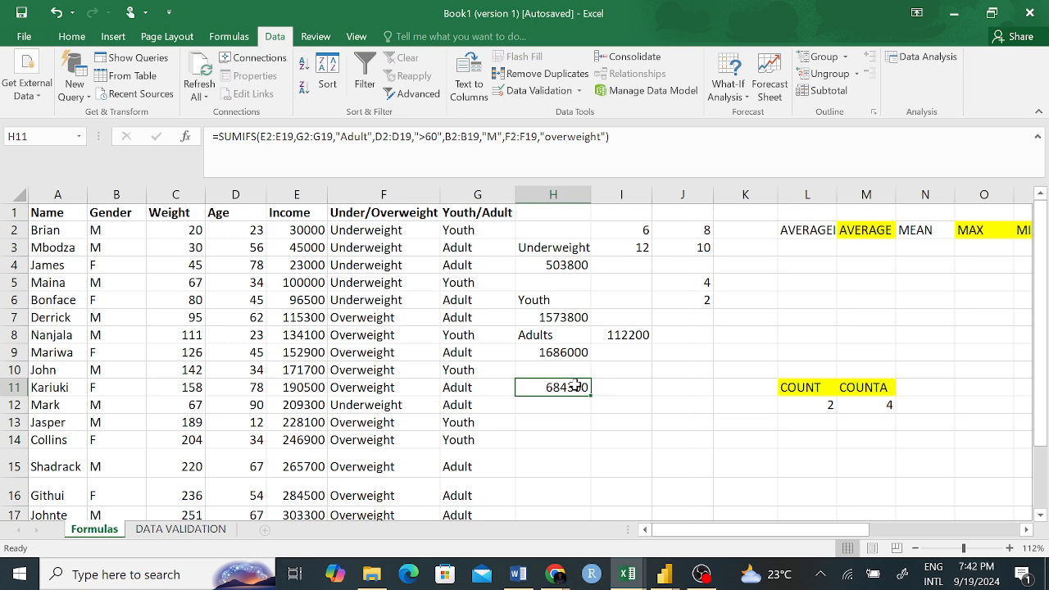
{"action": "key", "text": "F2"}
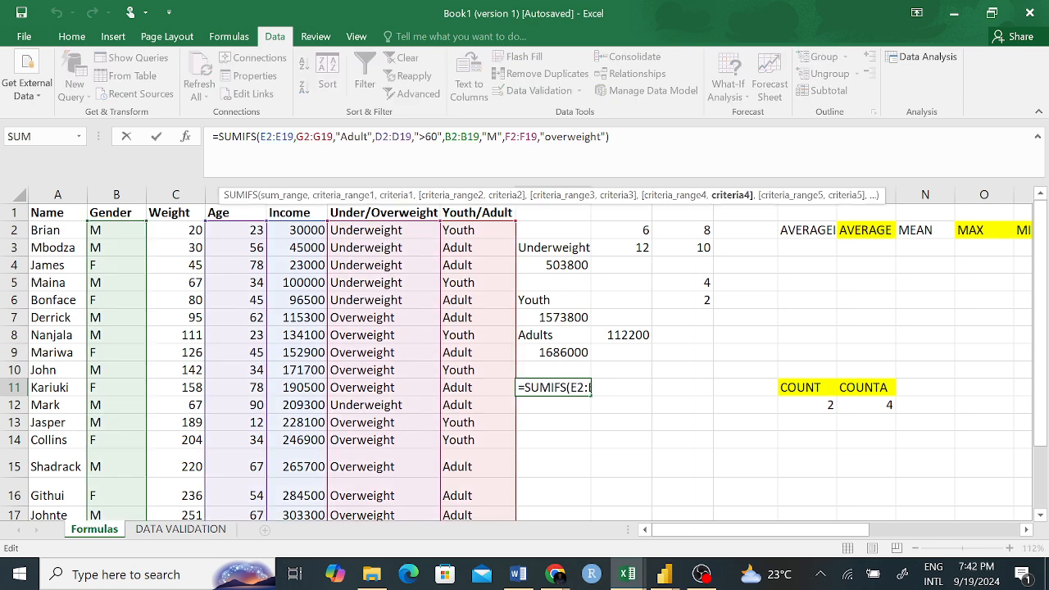
{"action": "key", "text": "Return"}
{"action": "left_click", "coordinate": [567, 388]}
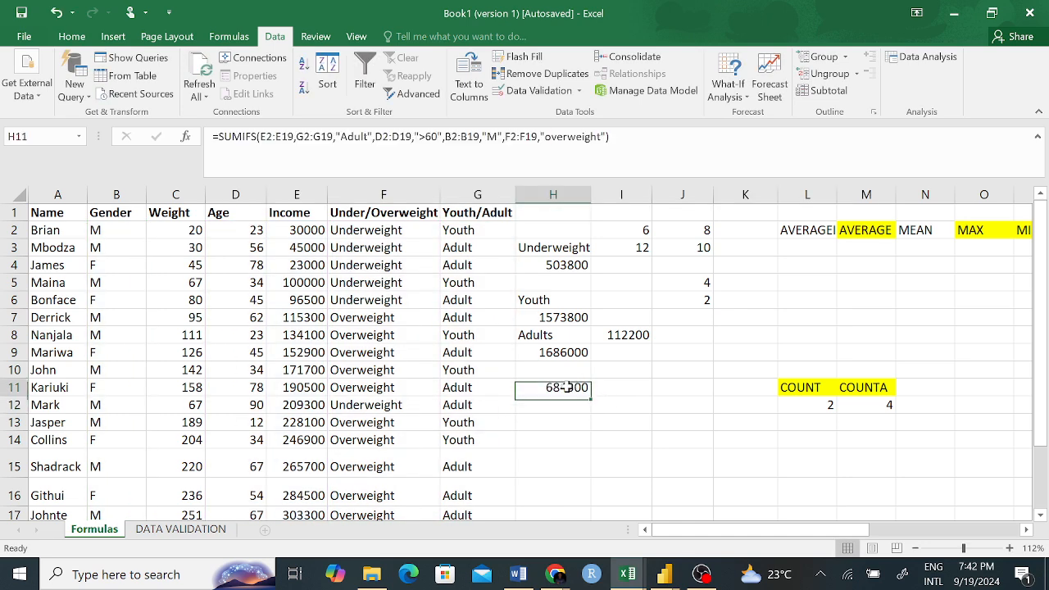
- Change the criterion in the H7 SUMIF formula to lowercase "youth" and recheck the formula against the Youth/Adult column
{"action": "left_click", "coordinate": [565, 317]}
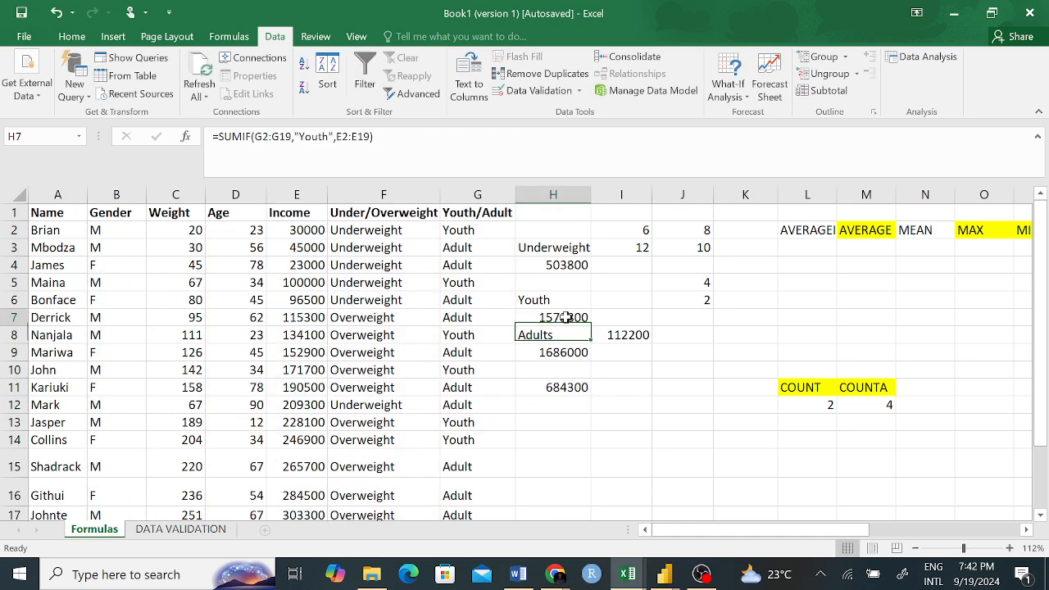
{"action": "left_click", "coordinate": [300, 136]}
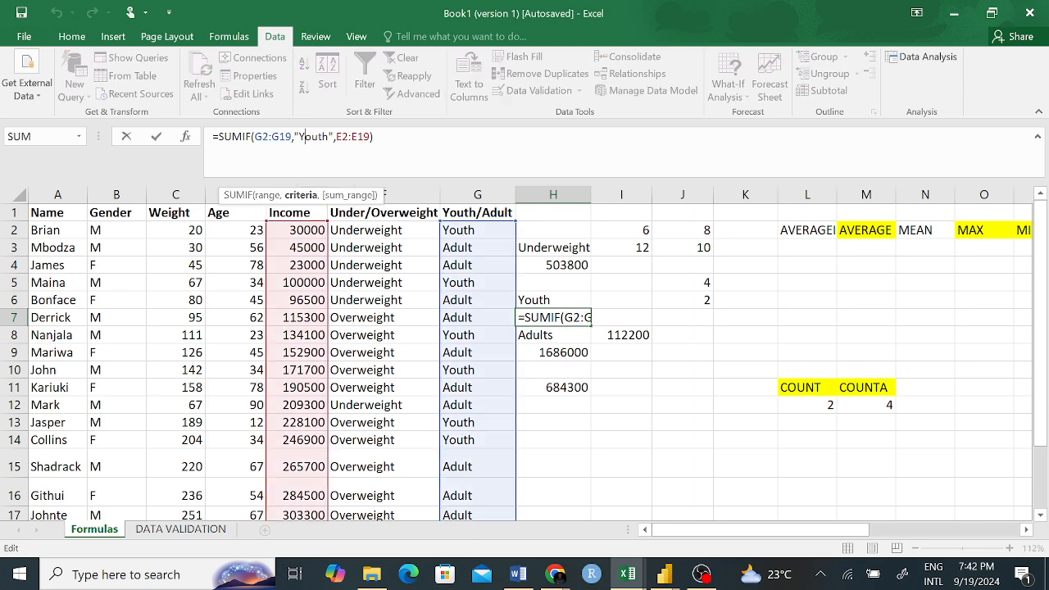
{"action": "key", "text": "BackSpace"}
{"action": "type", "text": "y"}
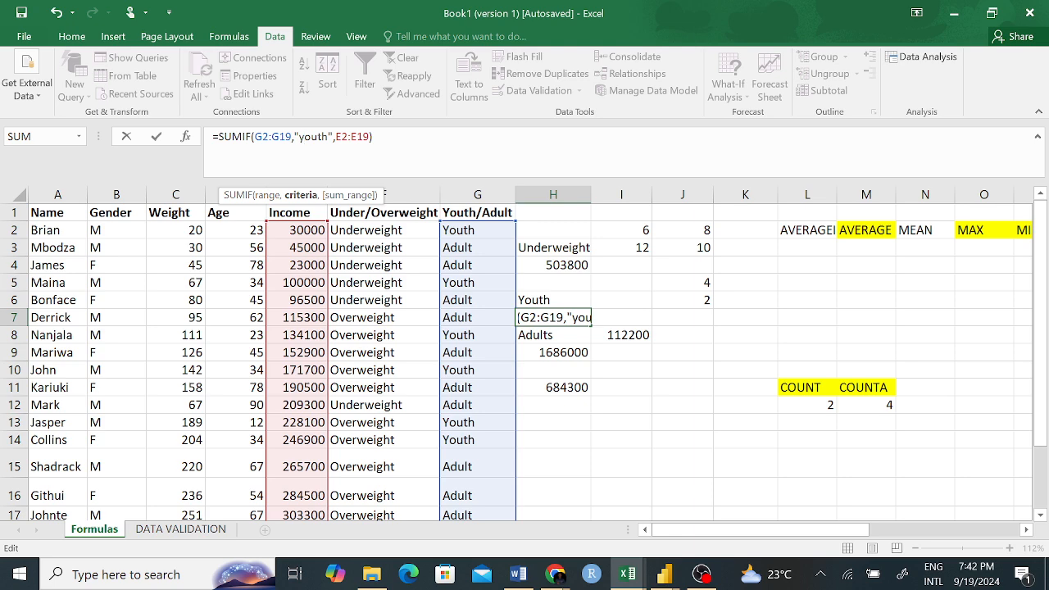
{"action": "key", "text": "Return"}
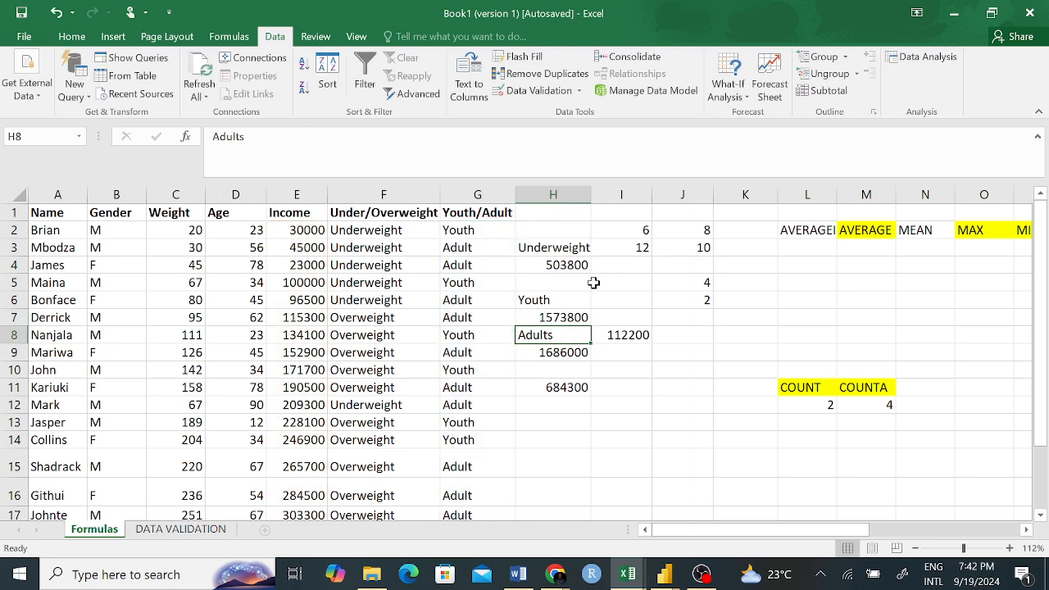
{"action": "left_click", "coordinate": [569, 319]}
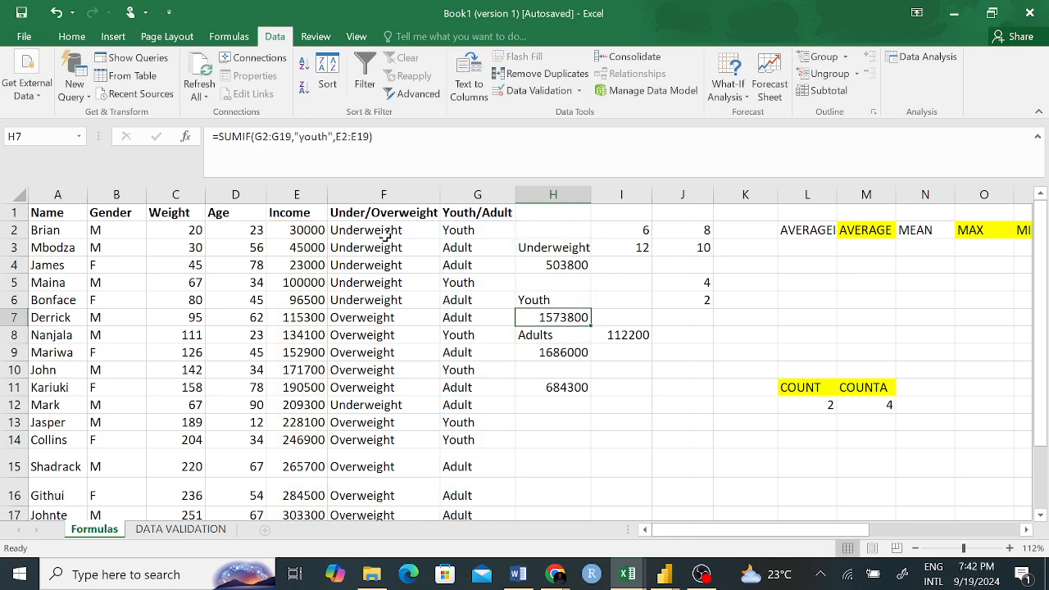
{"action": "left_click_drag", "start_coordinate": [456, 248], "coordinate": [457, 405]}
{"action": "left_click", "coordinate": [553, 369]}
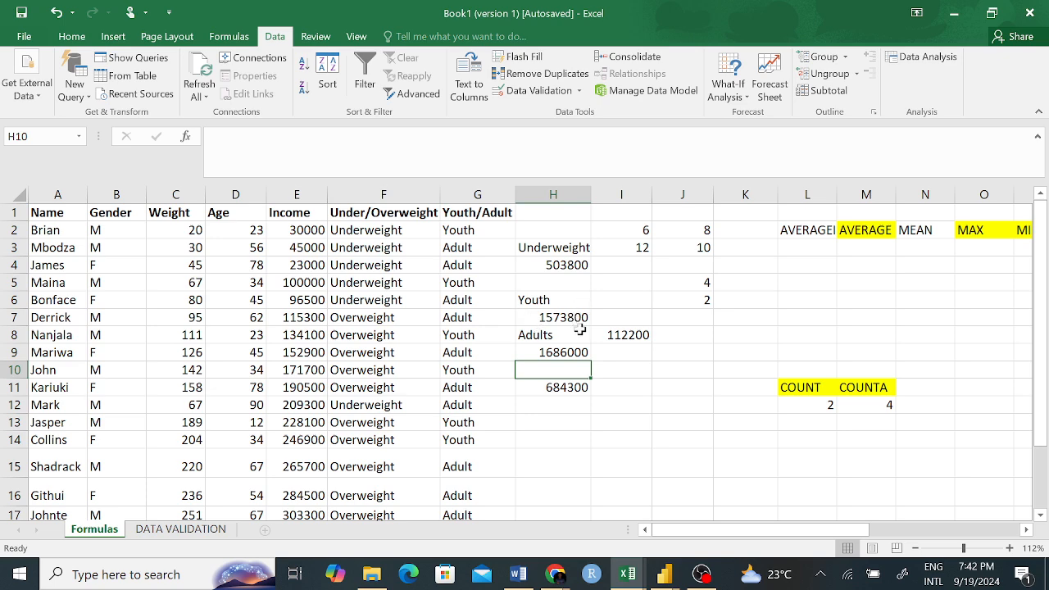
- Add a trailing space inside the quotes of the "youth" criterion in the H7 SUMIF formula and enter it
{"action": "left_click", "coordinate": [568, 318]}
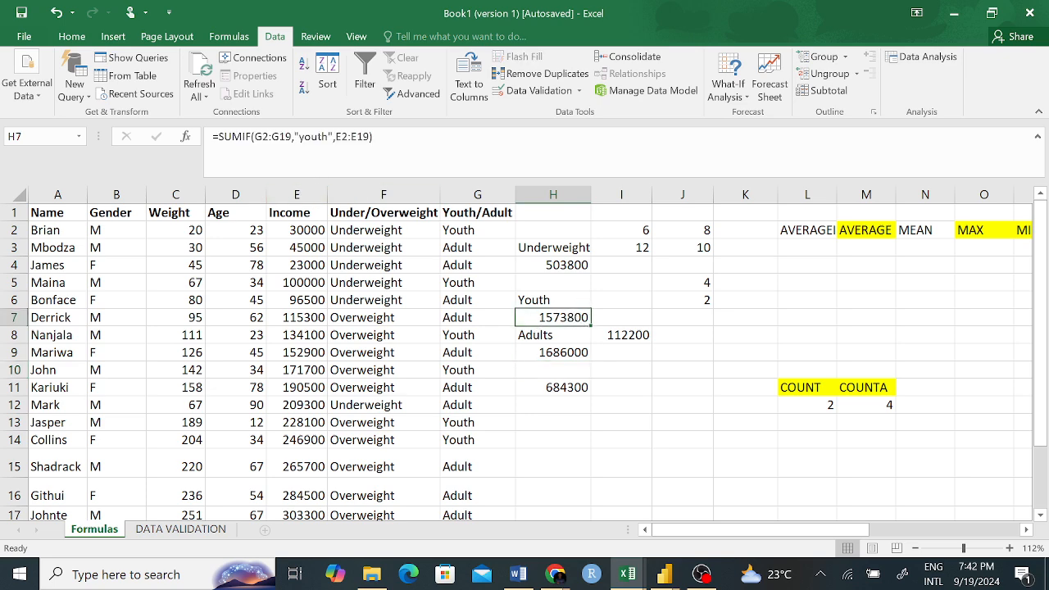
{"action": "left_click", "coordinate": [328, 137]}
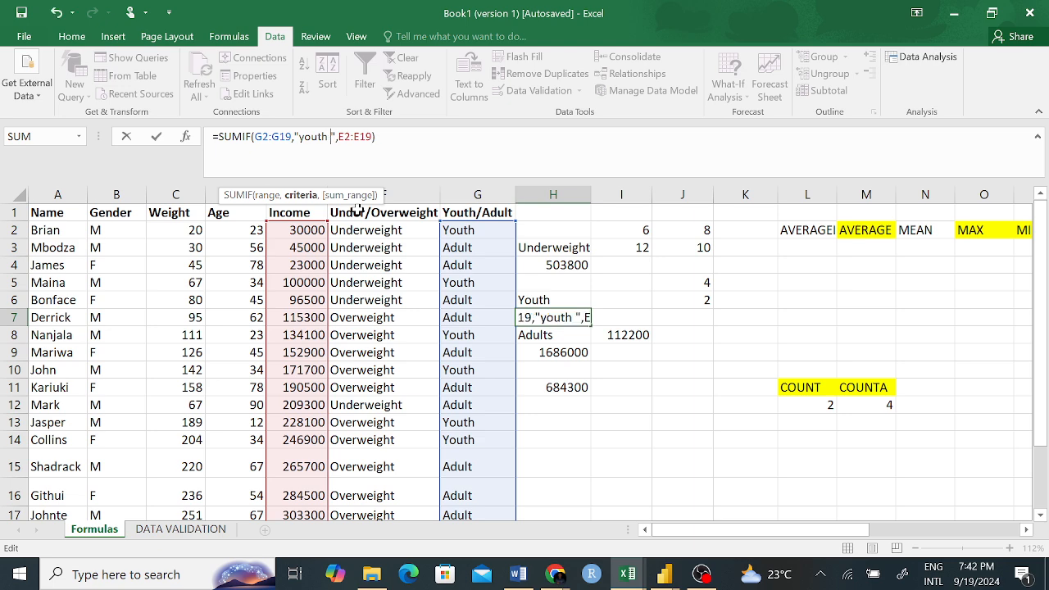
{"action": "key", "text": "Return"}
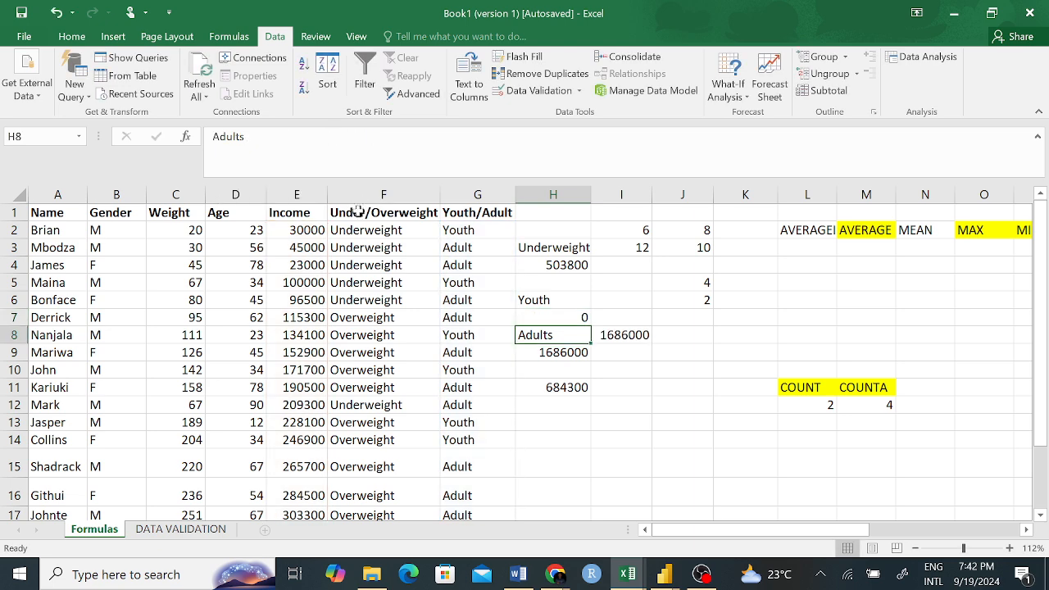
- Remove the trailing space from the H7 criterion so it reads "youth", and enter the formula
{"action": "left_click", "coordinate": [564, 320]}
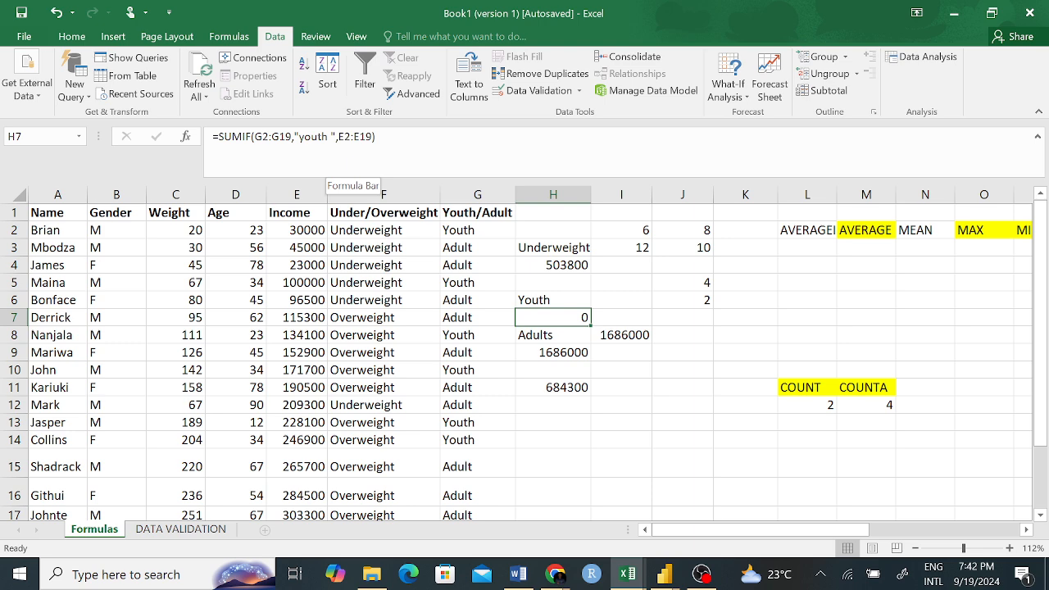
{"action": "left_click", "coordinate": [332, 136]}
{"action": "key", "text": "BackSpace"}
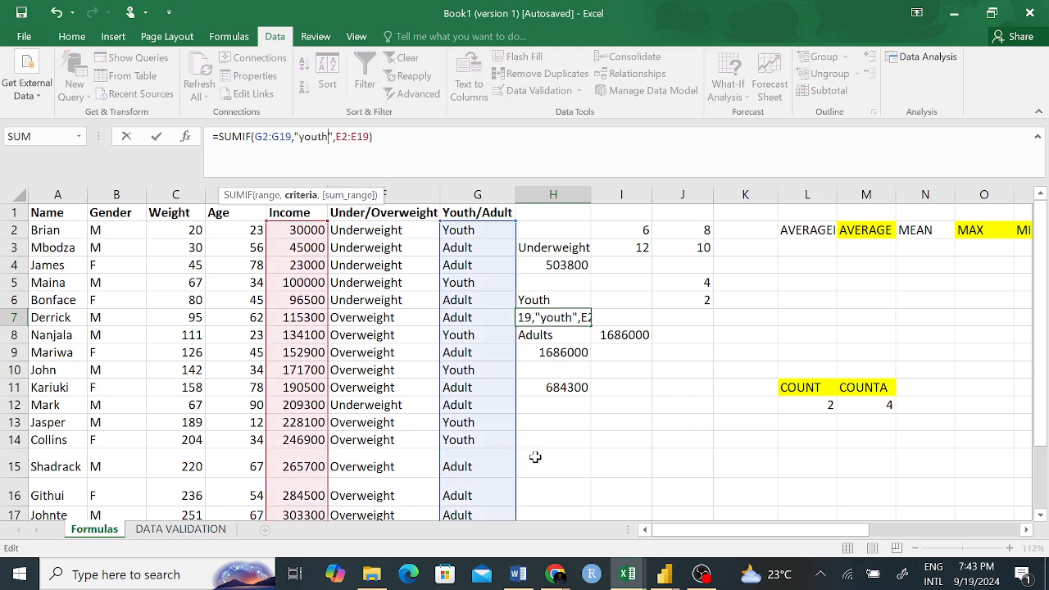
{"action": "key", "text": "Return"}
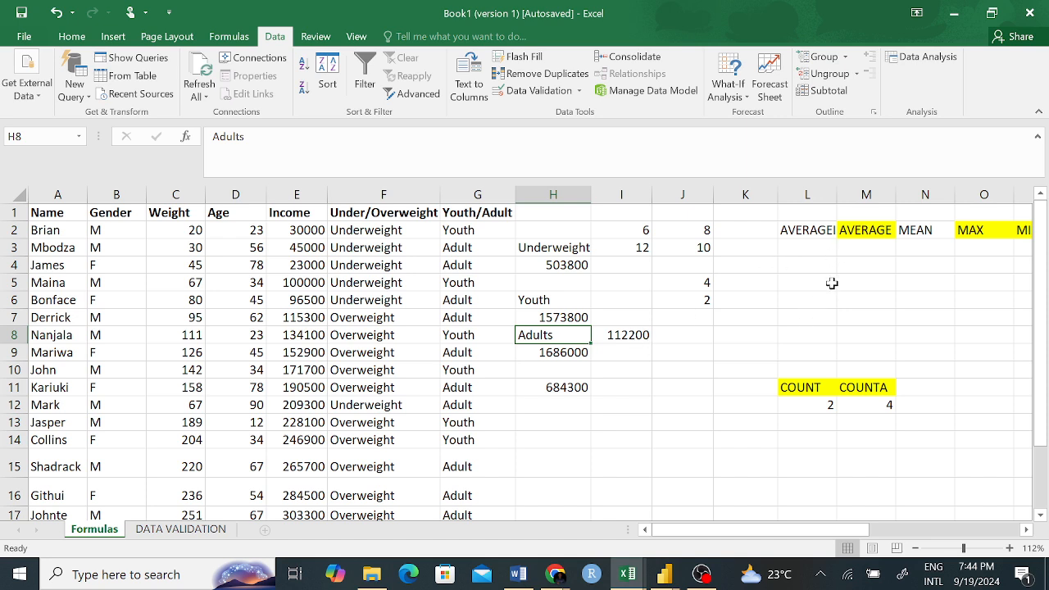
- Fill the SUMIF and SUMIFS labels in cells S2 and S3 with yellow
{"action": "scroll", "coordinate": [807, 299], "scroll_direction": "right", "scroll_amount": 5}
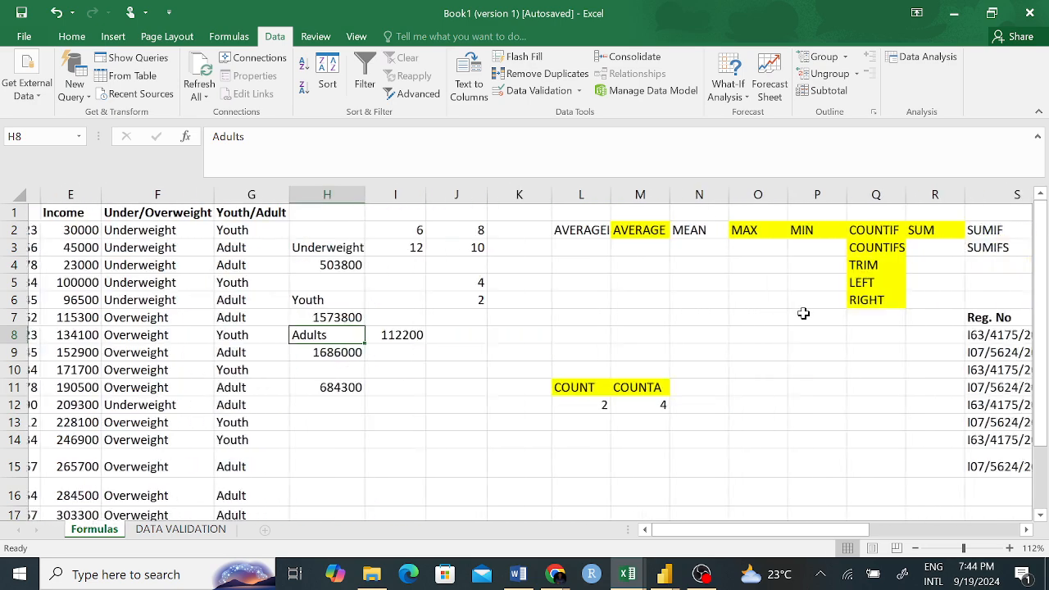
{"action": "scroll", "coordinate": [810, 308], "scroll_direction": "right", "scroll_amount": 1}
{"action": "left_click", "coordinate": [798, 230]}
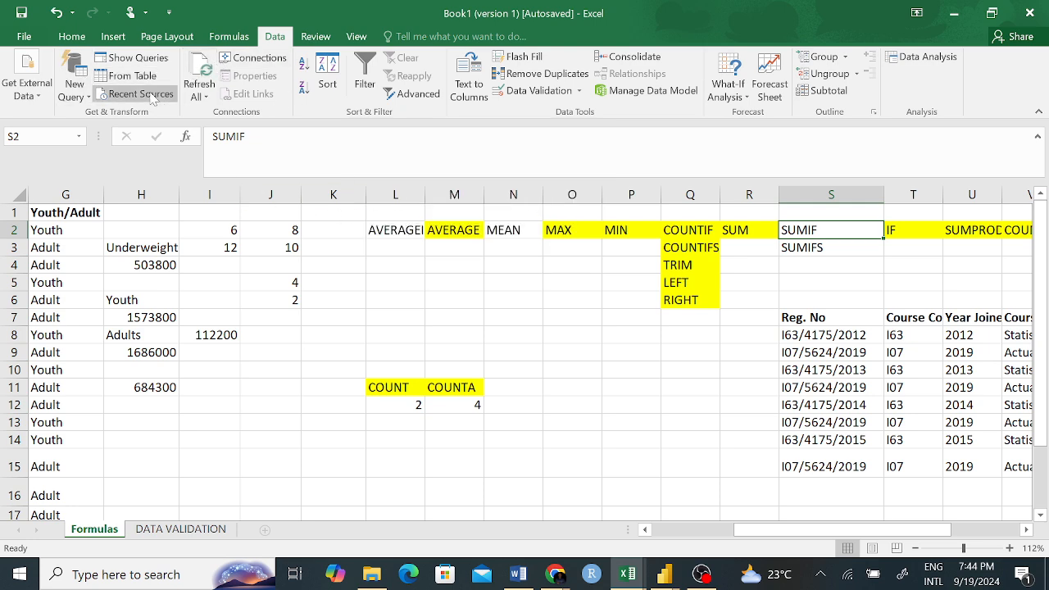
{"action": "left_click", "coordinate": [71, 36]}
{"action": "left_click", "coordinate": [222, 87]}
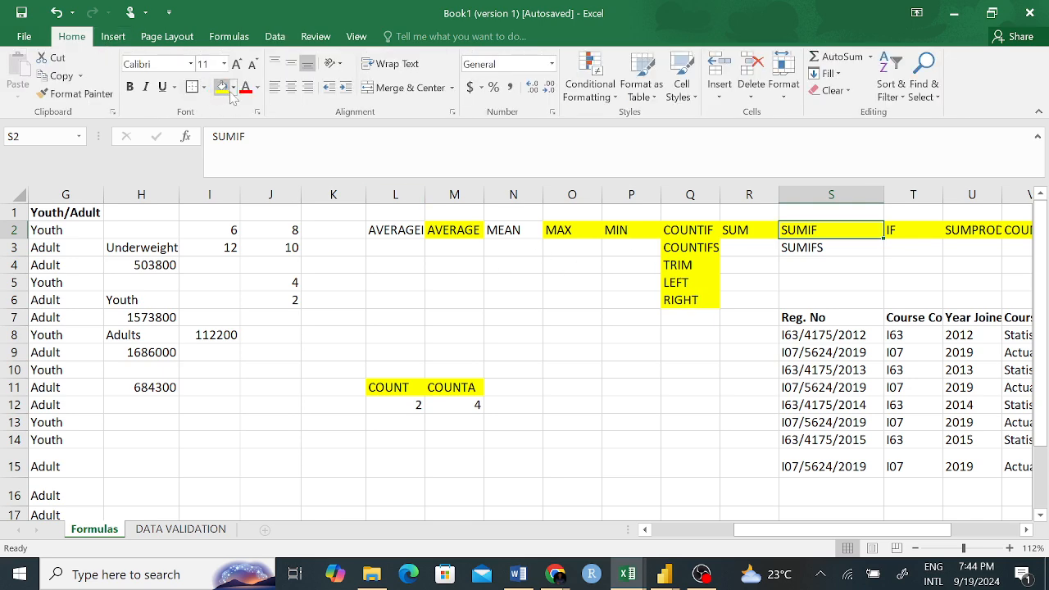
{"action": "left_click", "coordinate": [841, 248]}
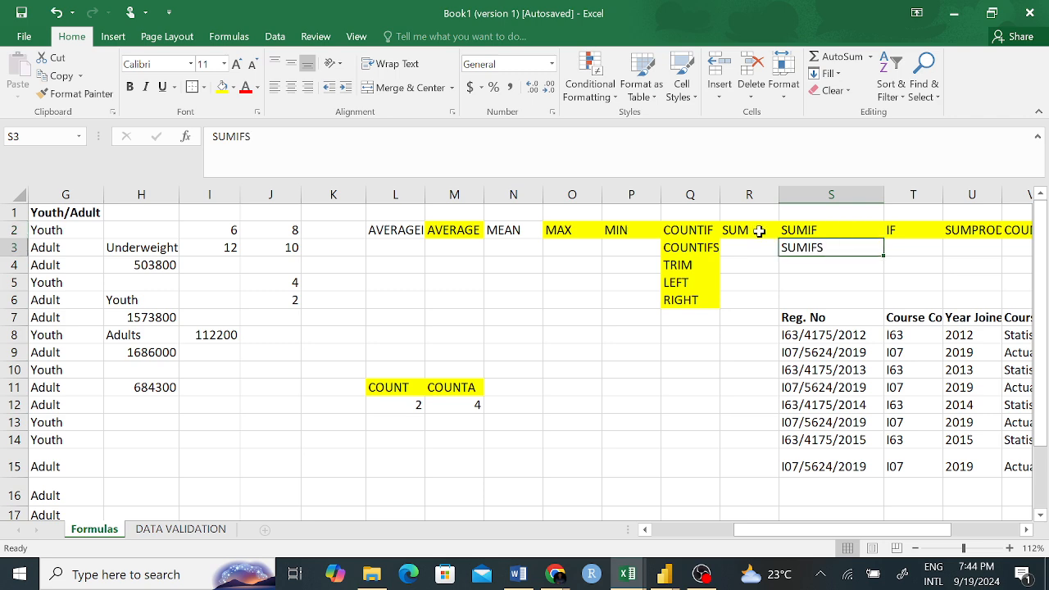
{"action": "left_click", "coordinate": [222, 87]}
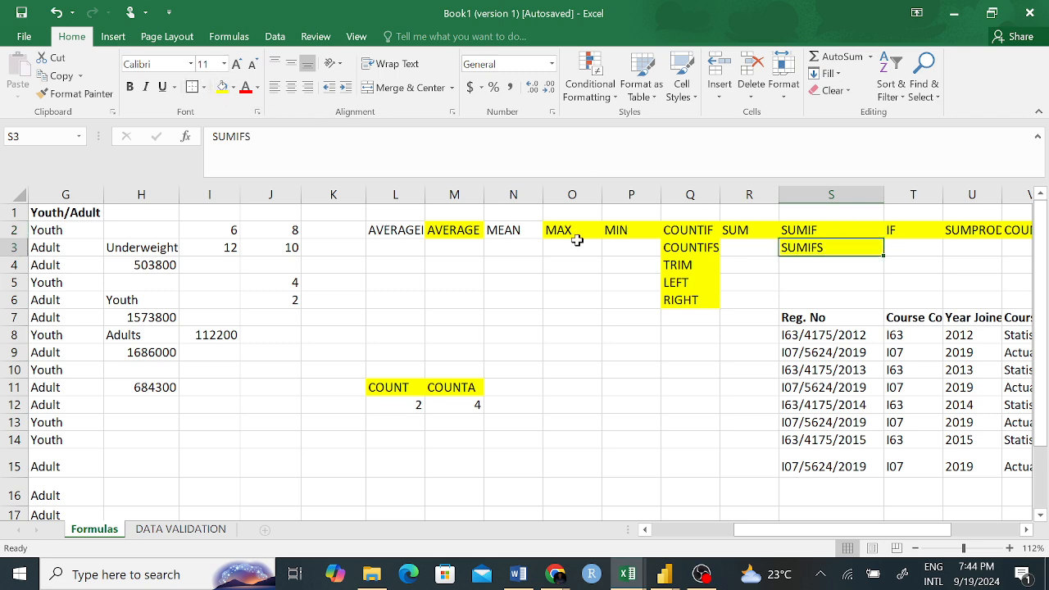
- Review the list of function names in row 2, the Reg. No table and the data rows down to row 19
{"action": "left_click", "coordinate": [607, 321]}
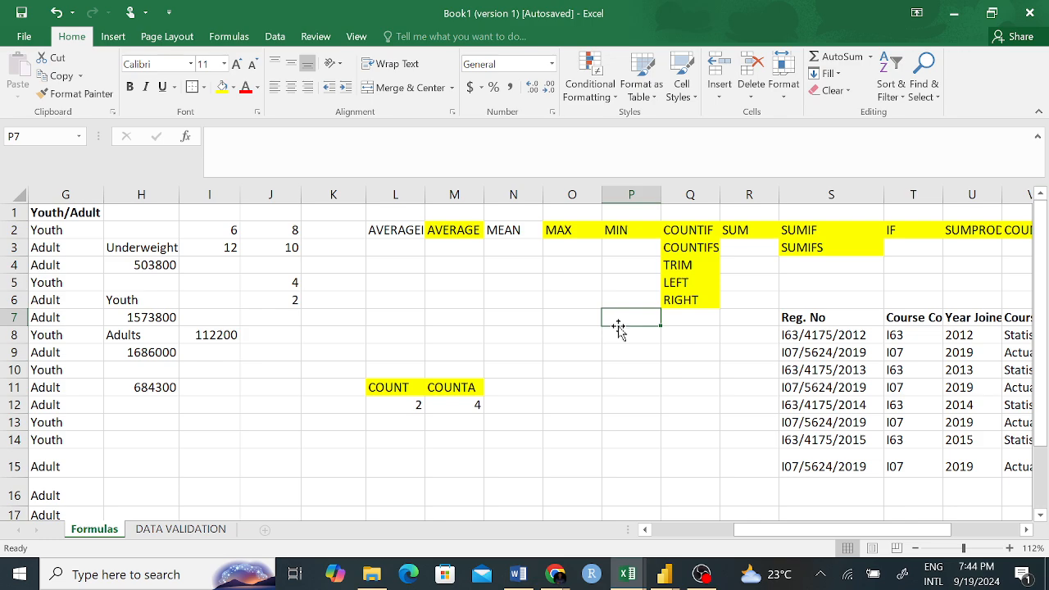
{"action": "scroll", "coordinate": [545, 315], "scroll_direction": "right", "scroll_amount": 3}
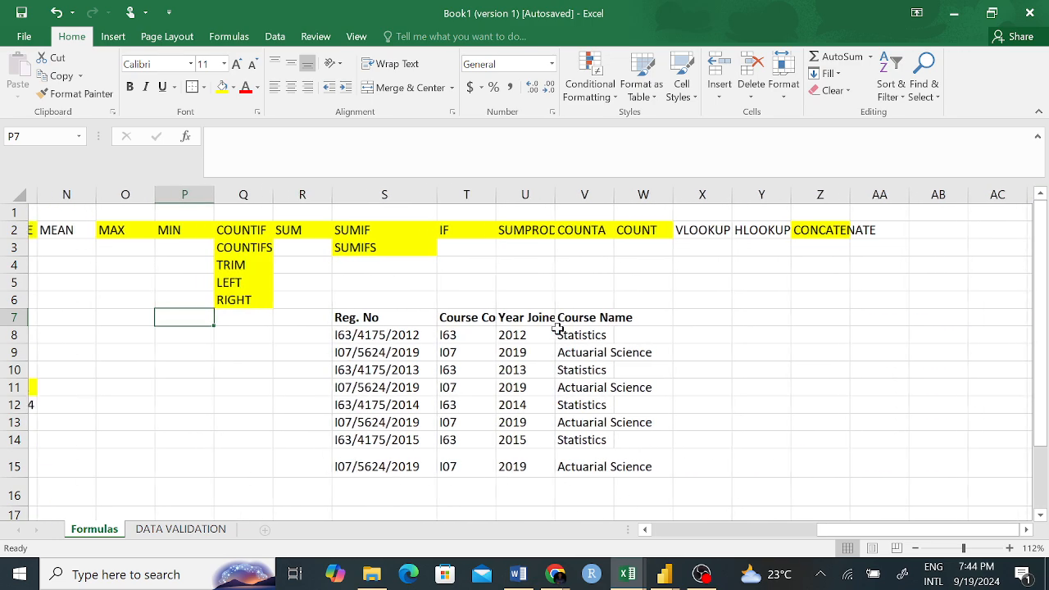
{"action": "scroll", "coordinate": [556, 328], "scroll_direction": "left", "scroll_amount": 5}
{"action": "scroll", "coordinate": [552, 397], "scroll_direction": "left", "scroll_amount": 1}
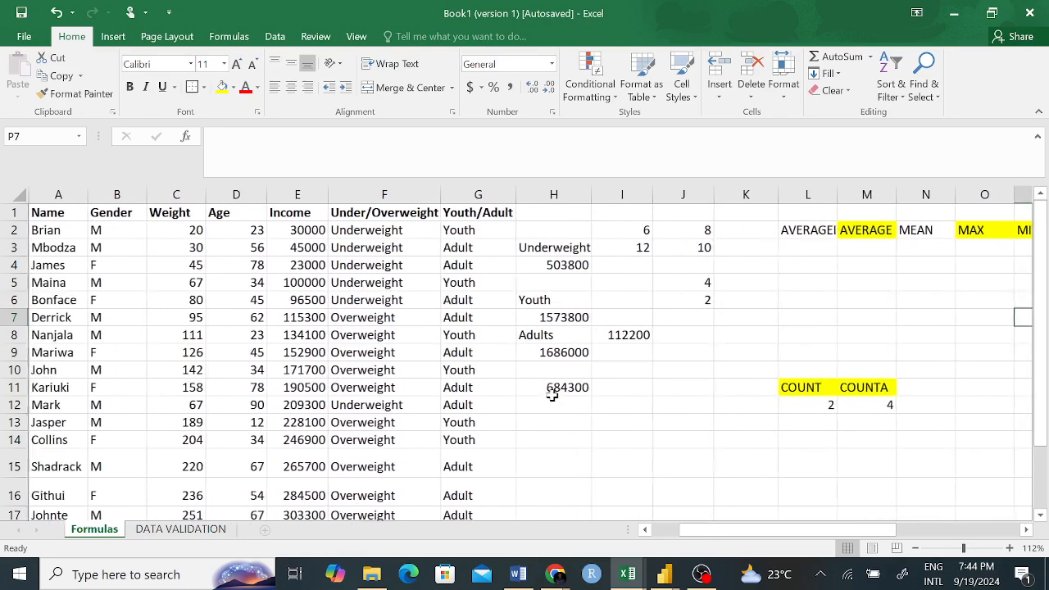
{"action": "scroll", "coordinate": [623, 424], "scroll_direction": "down", "scroll_amount": 3}
{"action": "scroll", "coordinate": [631, 425], "scroll_direction": "up", "scroll_amount": 3}
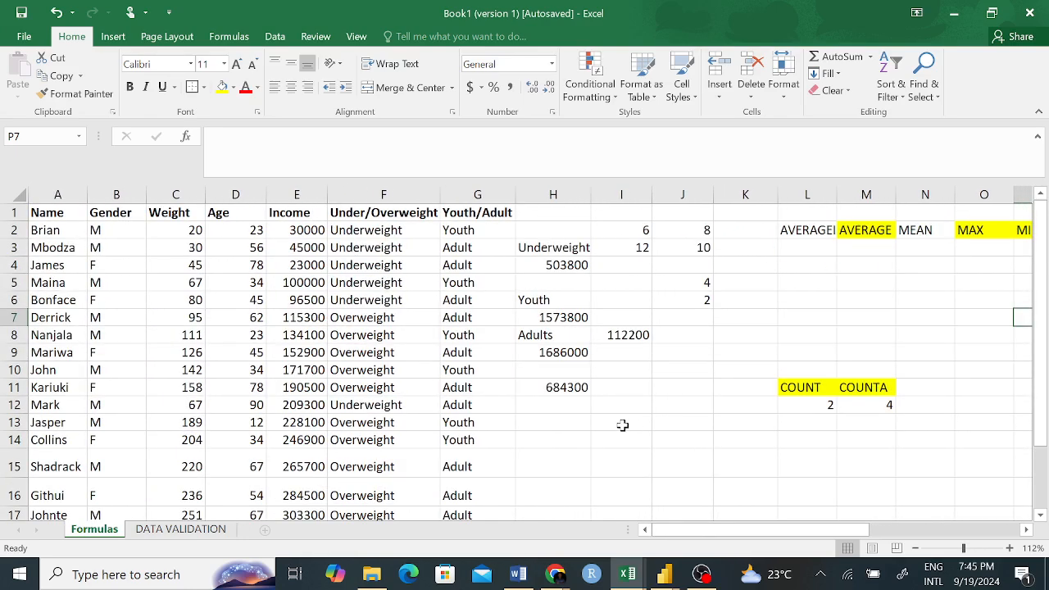
{"action": "left_click", "coordinate": [261, 348]}
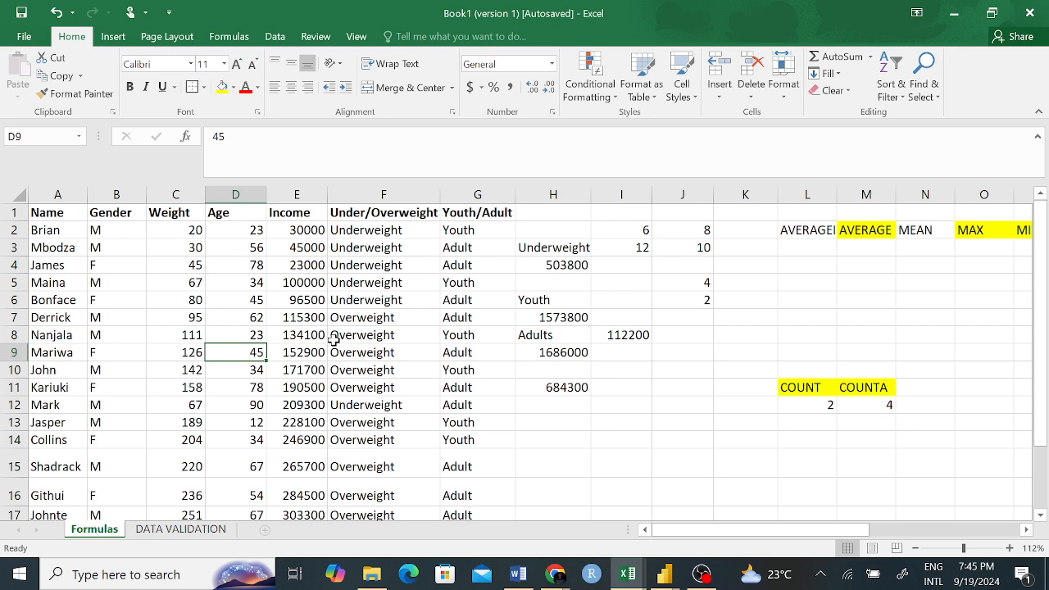
{"action": "scroll", "coordinate": [676, 364], "scroll_direction": "down", "scroll_amount": 4}
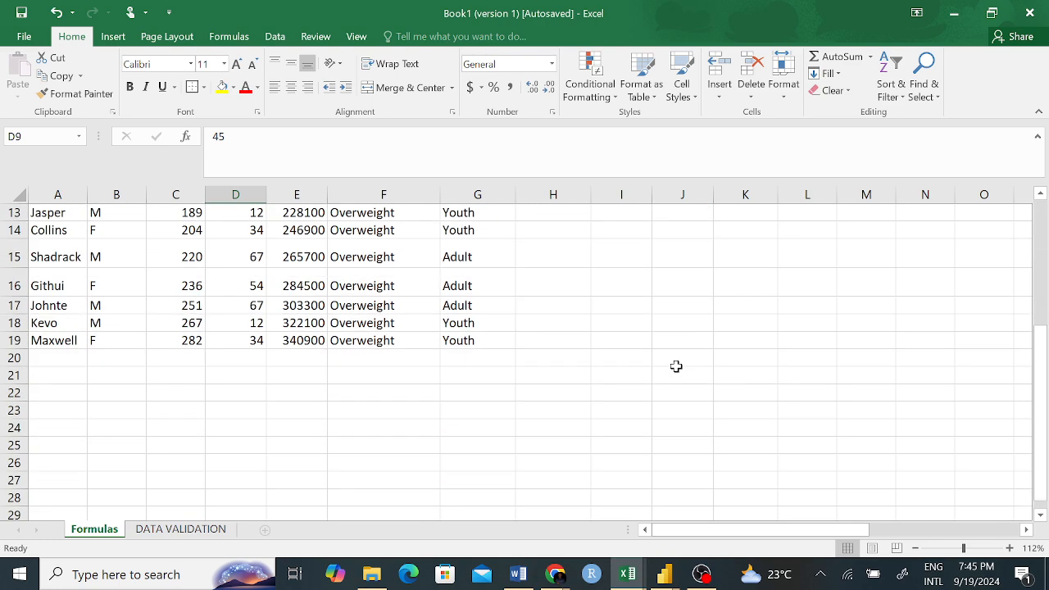
{"action": "scroll", "coordinate": [432, 408], "scroll_direction": "up", "scroll_amount": 4}
- Copy the Age values D2:D19 and paste them into a new worksheet starting at cell B1
{"action": "left_click_drag", "start_coordinate": [235, 229], "coordinate": [246, 498]}
{"action": "key", "text": "ctrl+c"}
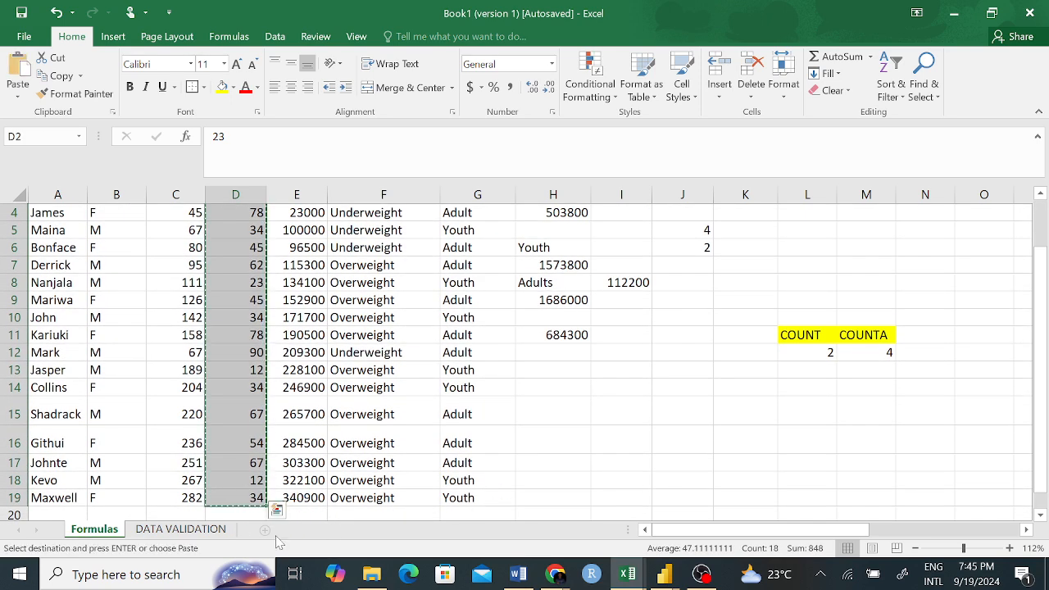
{"action": "left_click", "coordinate": [265, 530]}
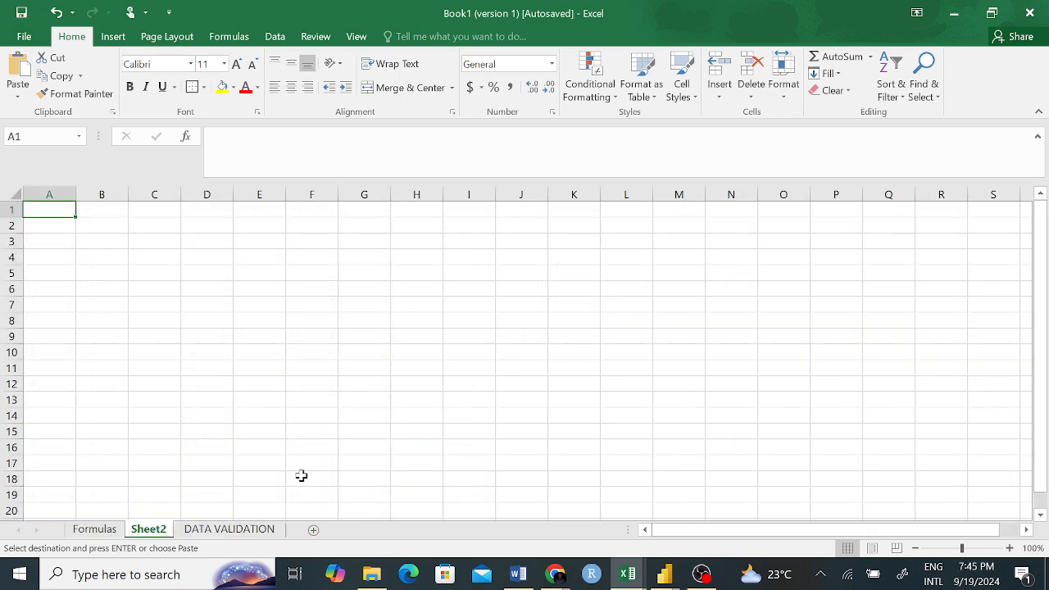
{"action": "left_click", "coordinate": [107, 212]}
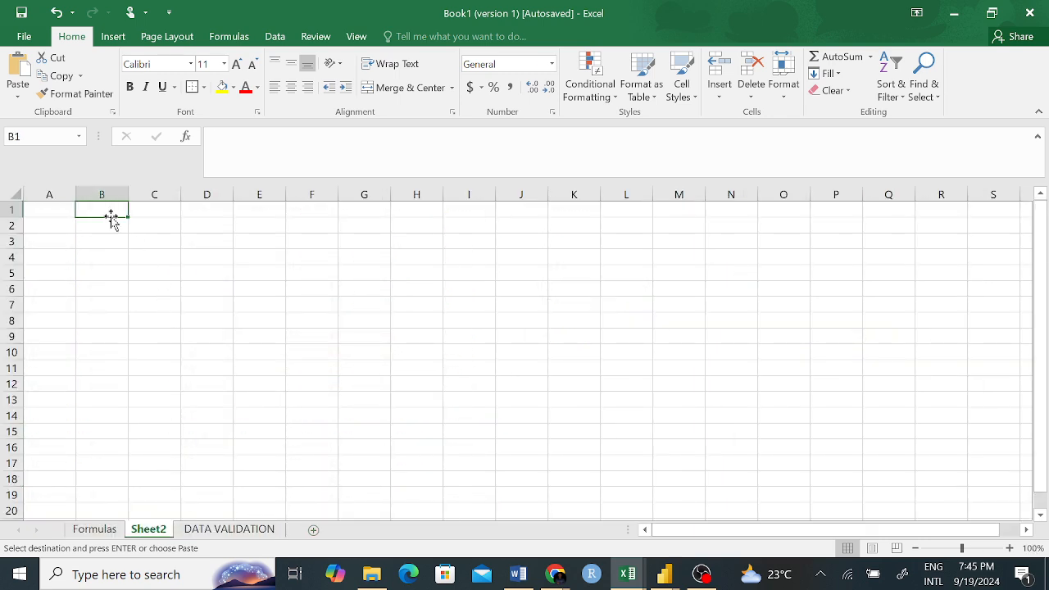
{"action": "key", "text": "ctrl+v"}
{"action": "left_click", "coordinate": [209, 336]}
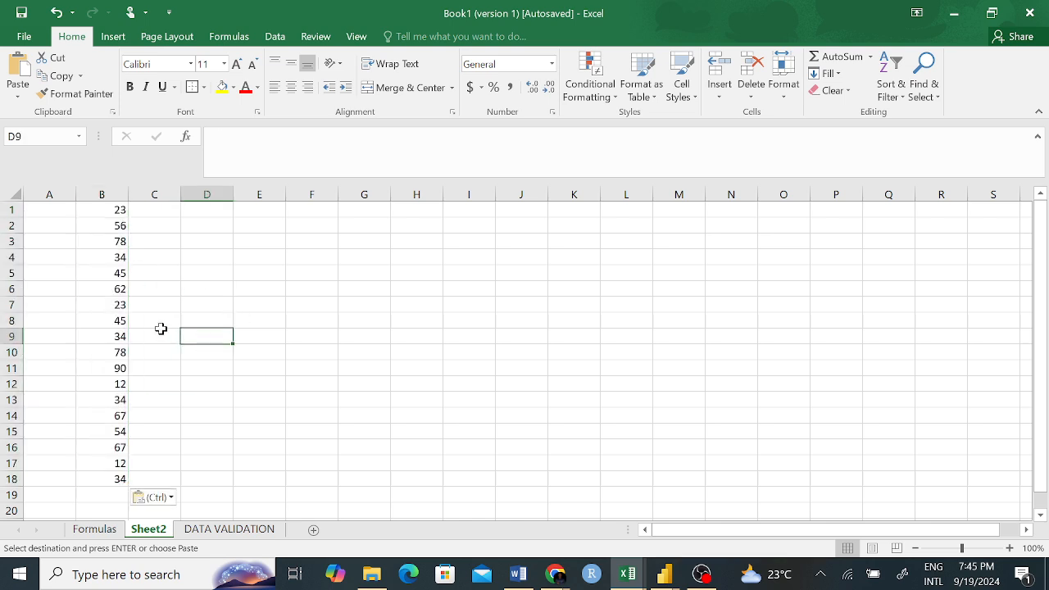
- Clear the age values in cells B7 and B10 so the list contains two blank cells
{"action": "left_click", "coordinate": [121, 305]}
{"action": "key", "text": "BackSpace"}
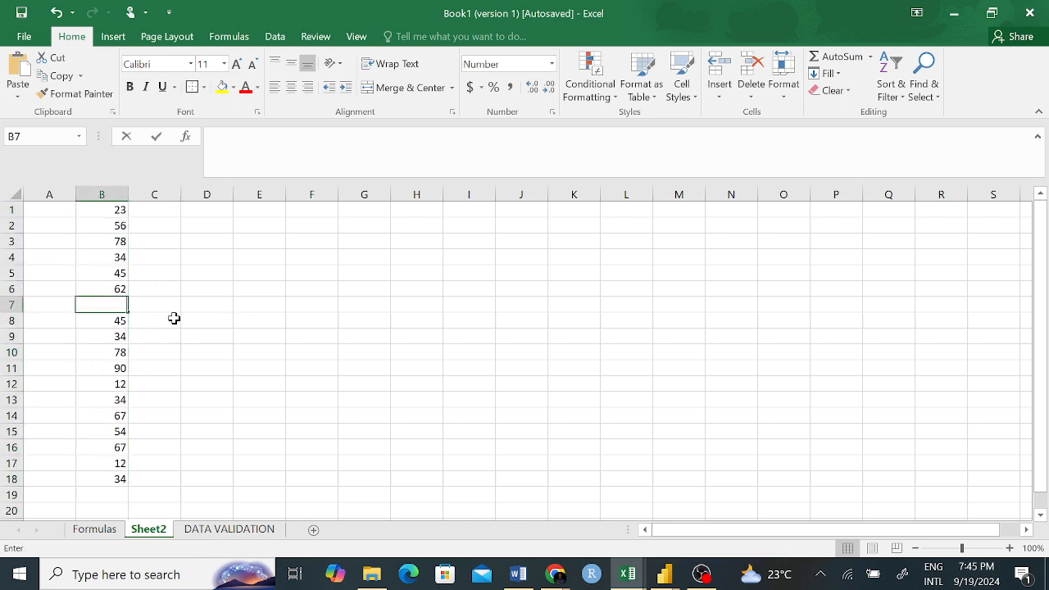
{"action": "left_click", "coordinate": [207, 358]}
{"action": "left_click", "coordinate": [123, 352]}
{"action": "key", "text": "BackSpace"}
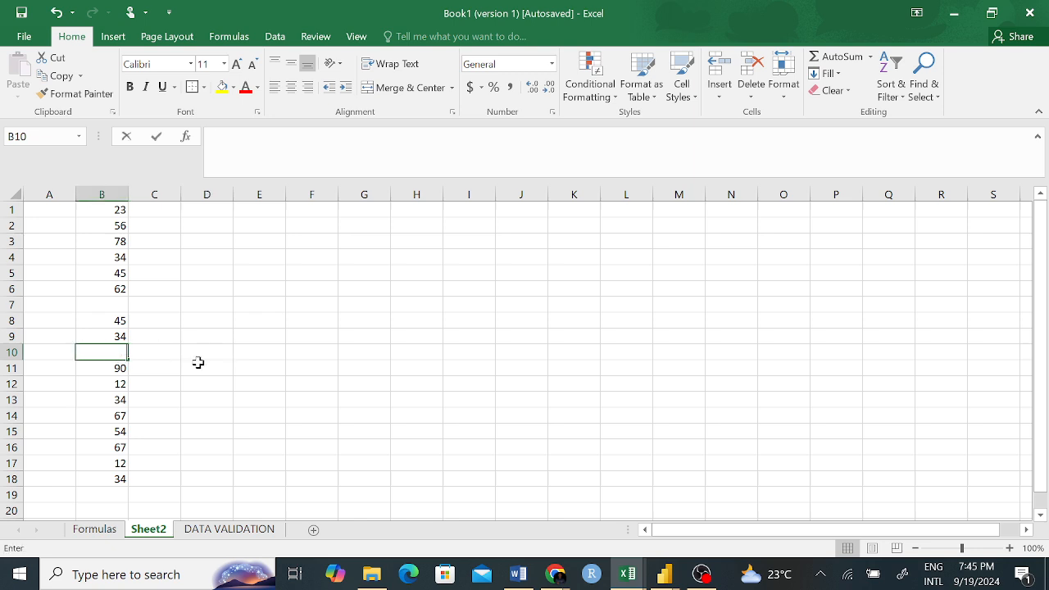
{"action": "left_click", "coordinate": [241, 348]}
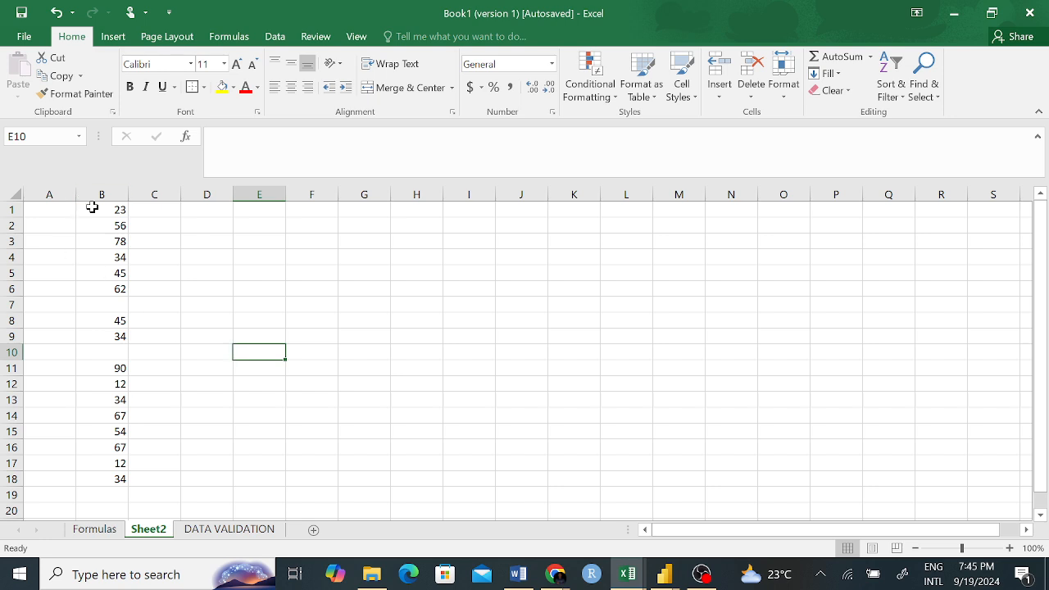
- Calculate the average of the ages in B1:B18 with an AVERAGE formula in cell D6
{"action": "left_click_drag", "start_coordinate": [117, 211], "coordinate": [120, 480]}
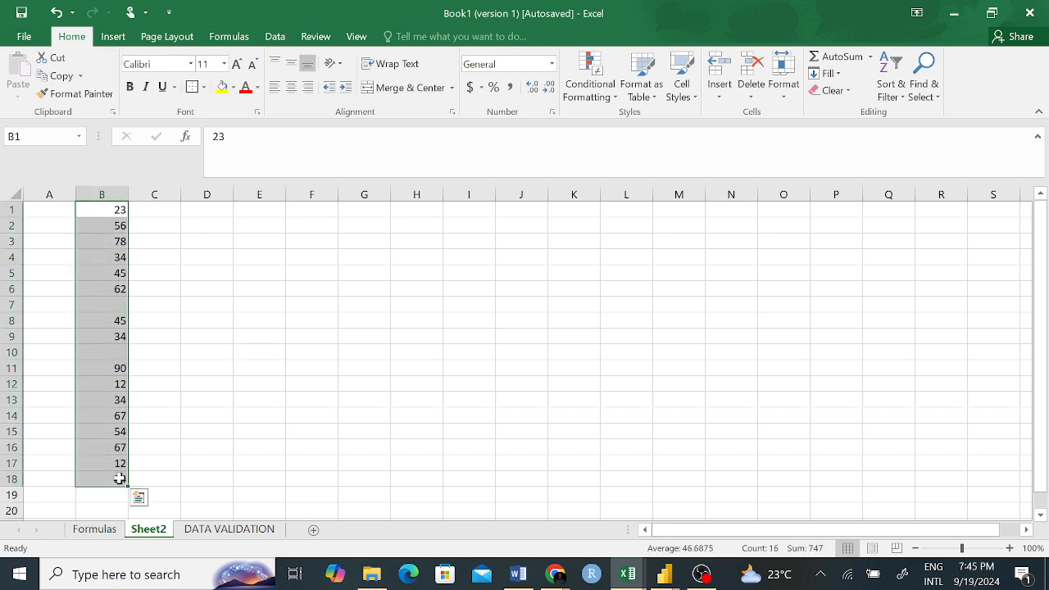
{"action": "left_click", "coordinate": [192, 299]}
{"action": "left_click", "coordinate": [207, 290]}
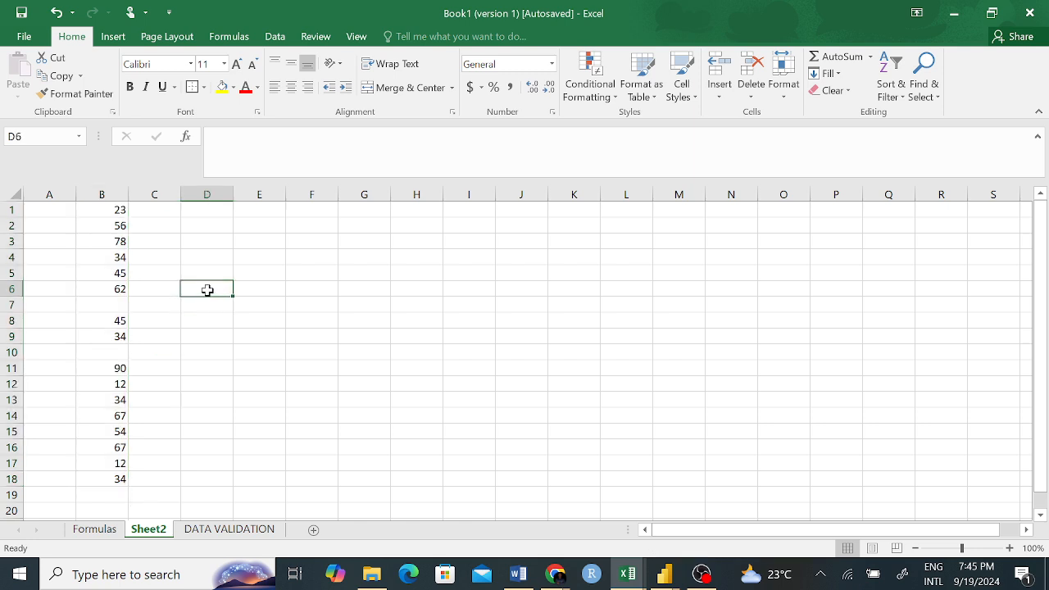
{"action": "type", "text": "=avera"}
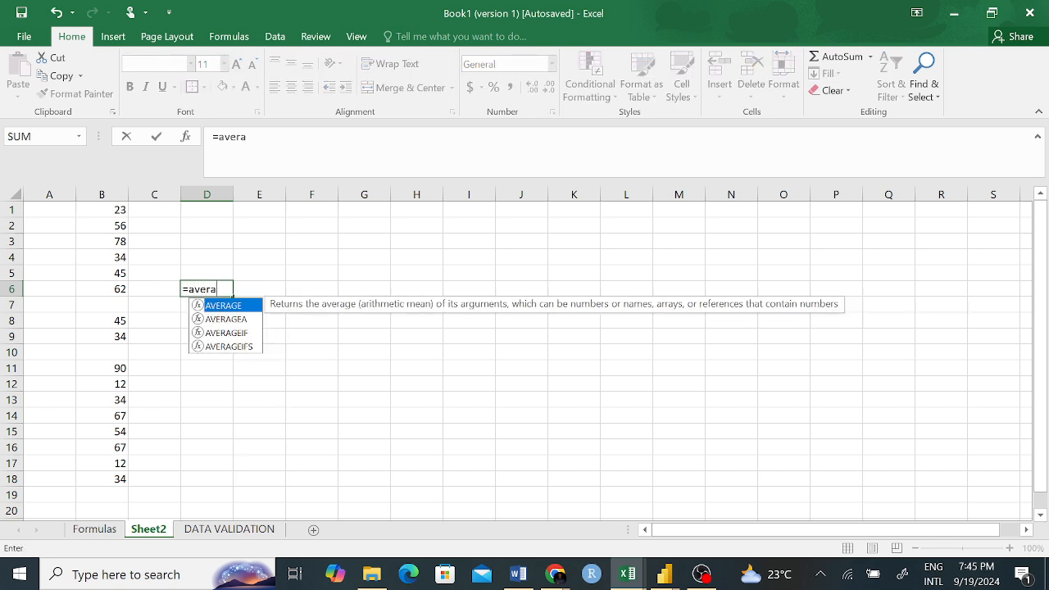
{"action": "key", "text": "Tab"}
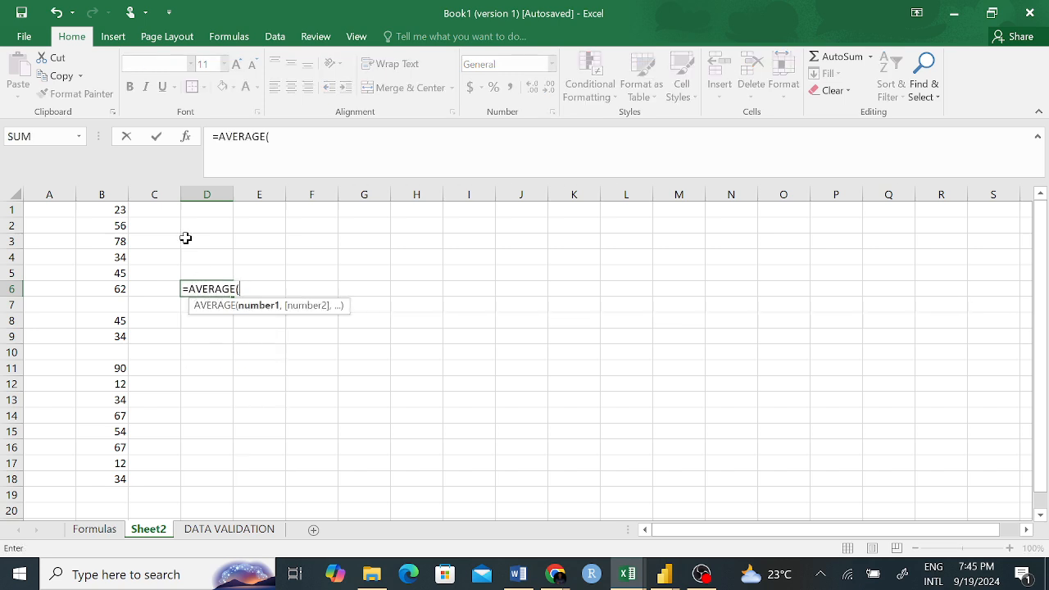
{"action": "left_click_drag", "start_coordinate": [123, 211], "coordinate": [93, 484]}
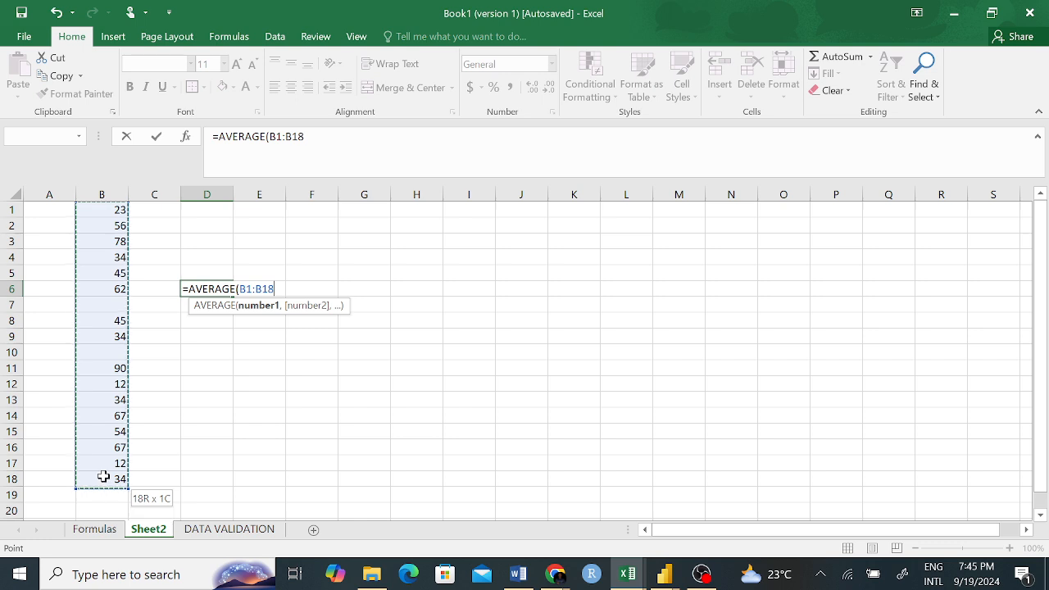
{"action": "key", "text": "Return"}
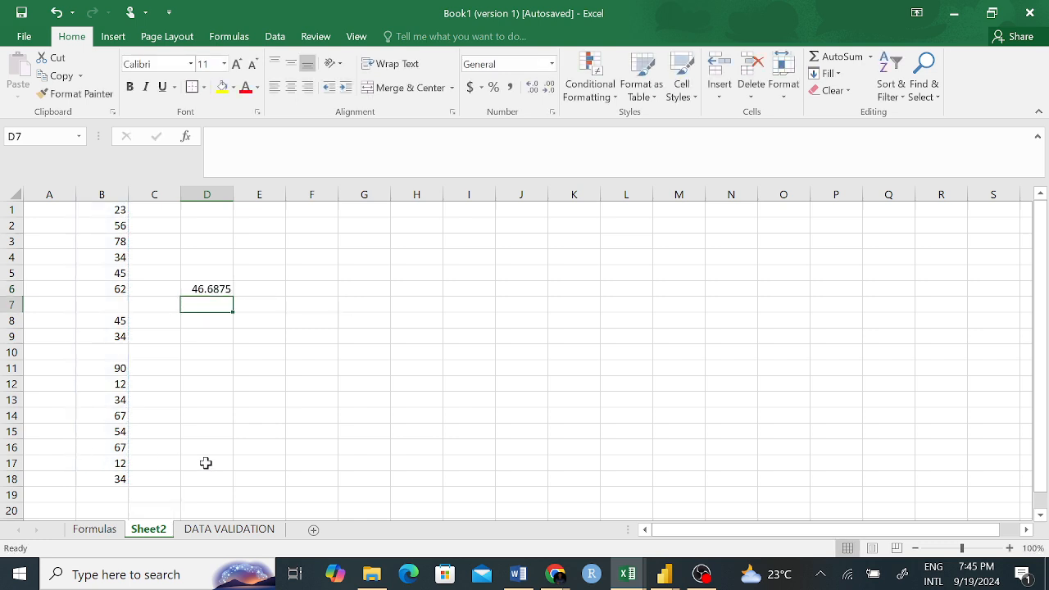
{"action": "left_click", "coordinate": [206, 289]}
{"action": "left_click", "coordinate": [255, 367]}
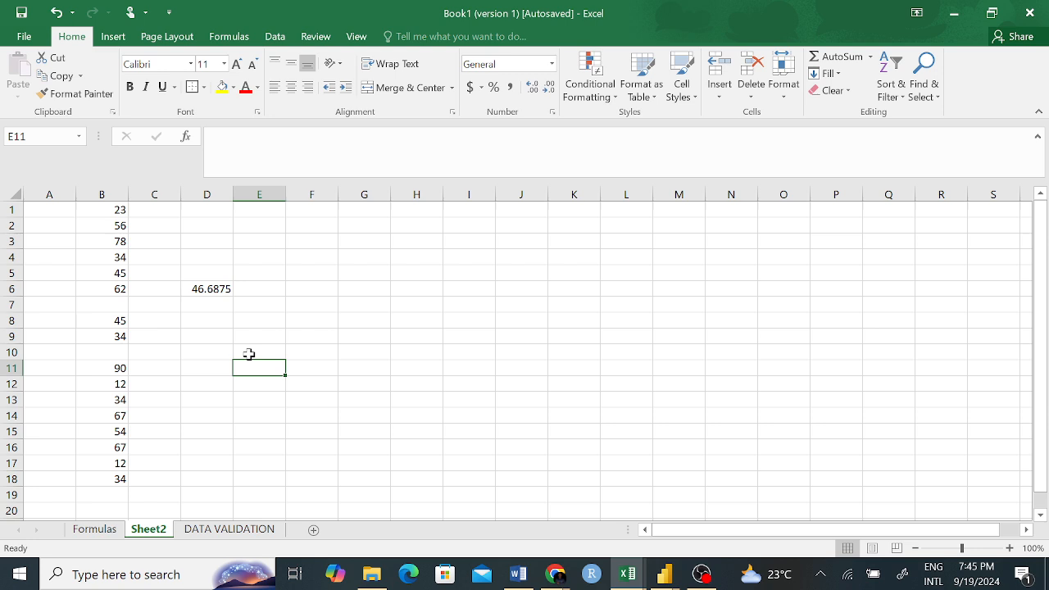
- Delete the AVERAGE formula from cell D6
{"action": "left_click", "coordinate": [215, 288]}
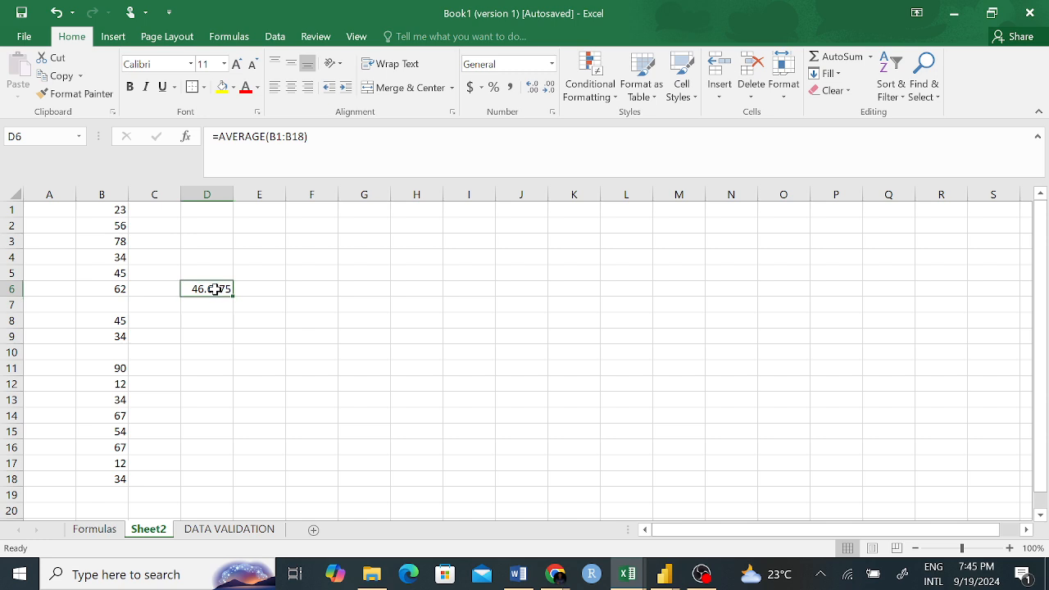
{"action": "key", "text": "BackSpace"}
{"action": "left_click", "coordinate": [217, 349]}
{"action": "left_click", "coordinate": [209, 273]}
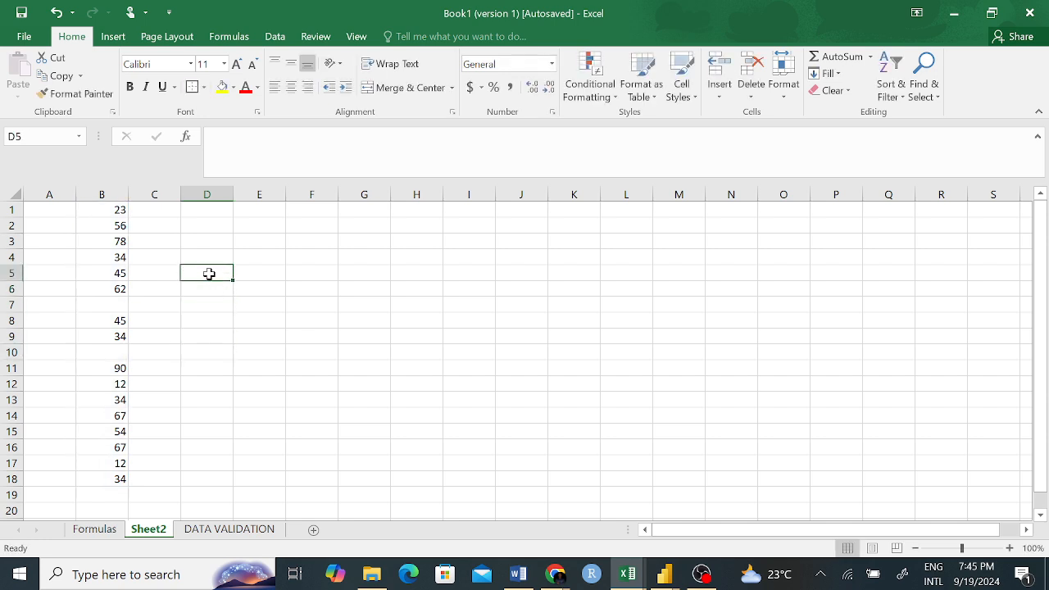
{"action": "type", "text": "A"}
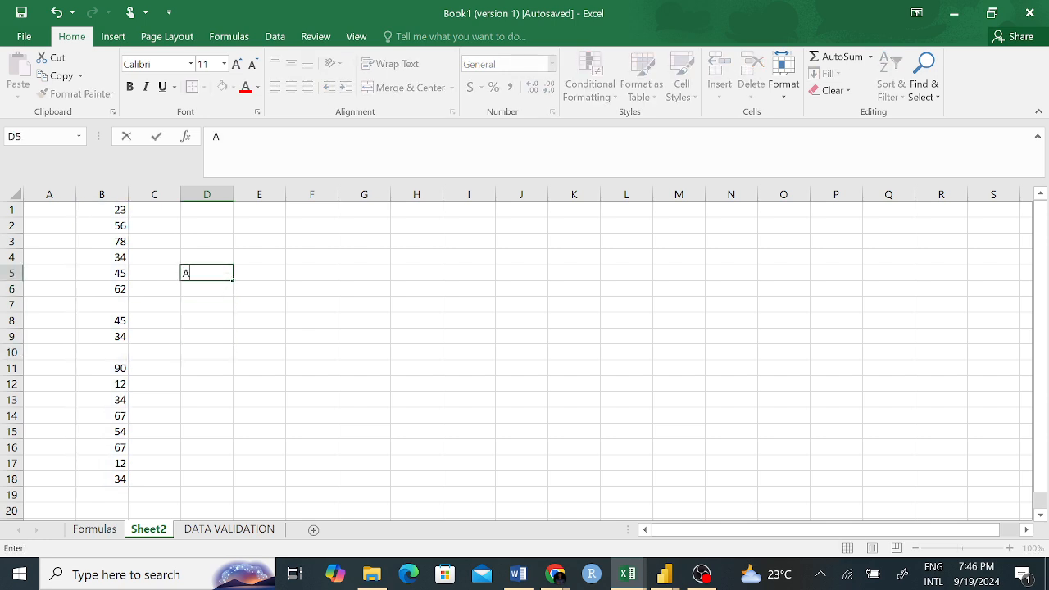
{"action": "key", "text": "BackSpace"}
{"action": "type", "text": "=AVERA"}
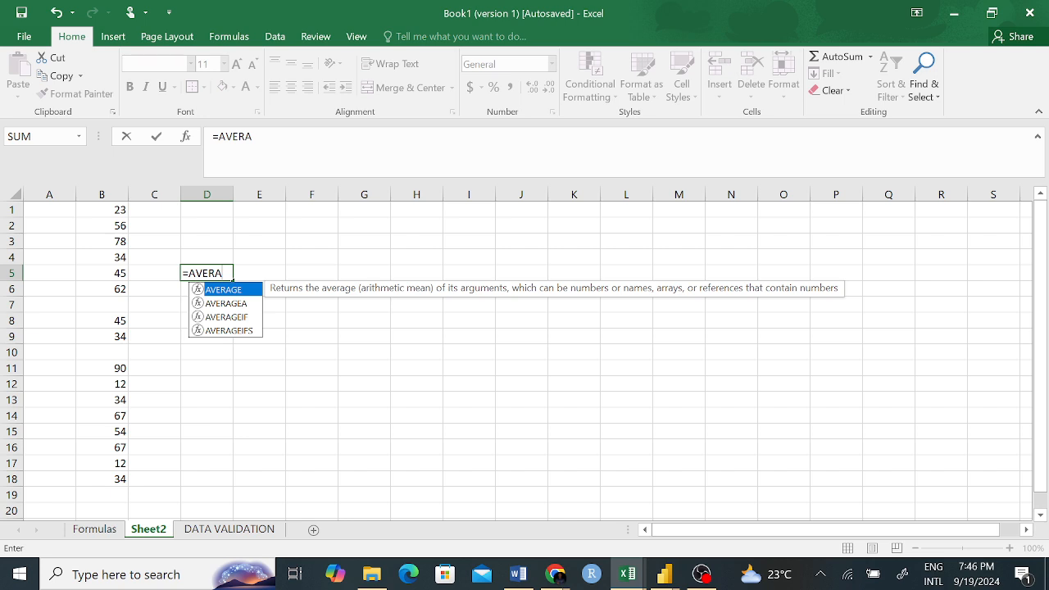
{"action": "double_click", "coordinate": [221, 318]}
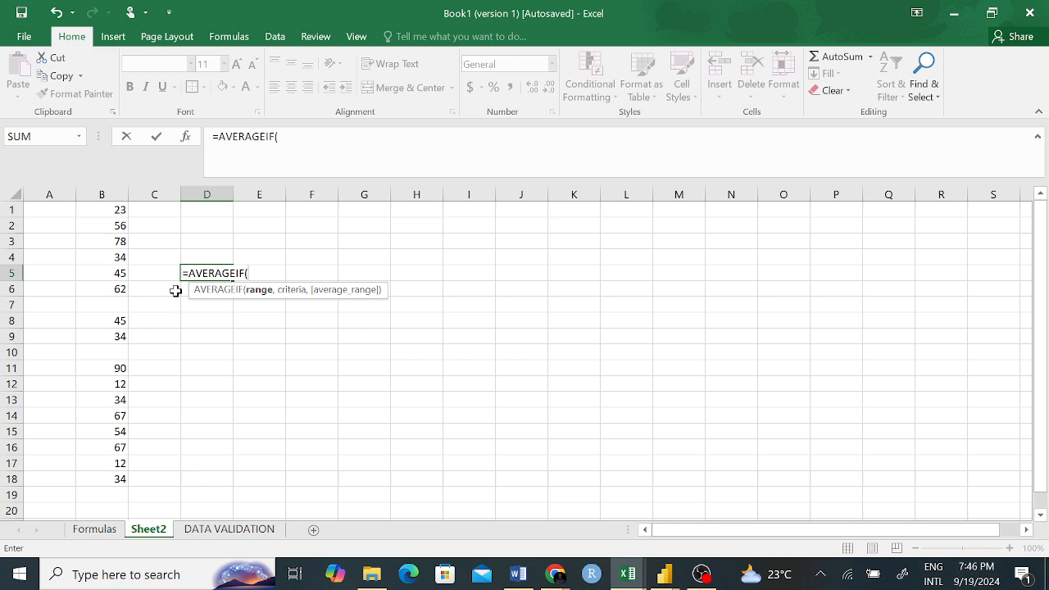
{"action": "key", "text": "shift+Home"}
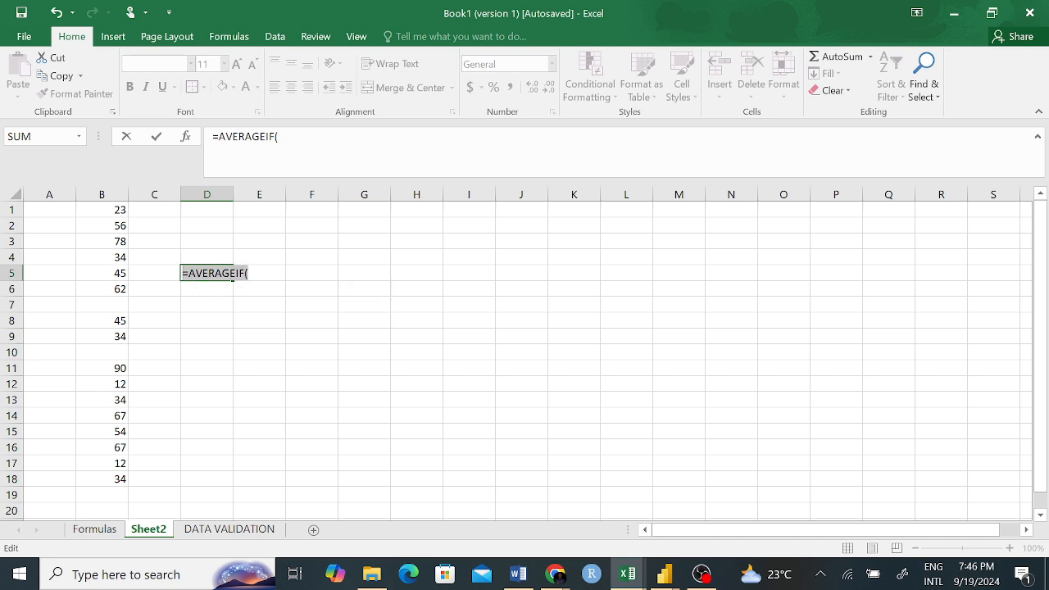
{"action": "key", "text": "Escape"}
- Check the blank cells B7 and B10 in the age list
{"action": "left_click", "coordinate": [153, 332]}
{"action": "left_click", "coordinate": [121, 305]}
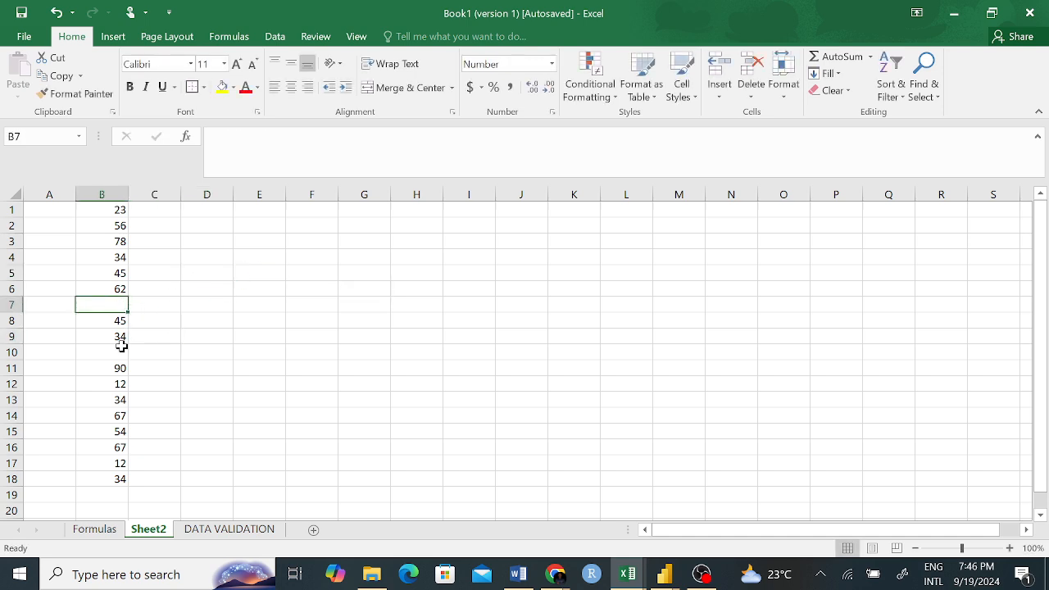
{"action": "left_click", "coordinate": [121, 350]}
{"action": "left_click", "coordinate": [120, 309]}
{"action": "left_click", "coordinate": [117, 351]}
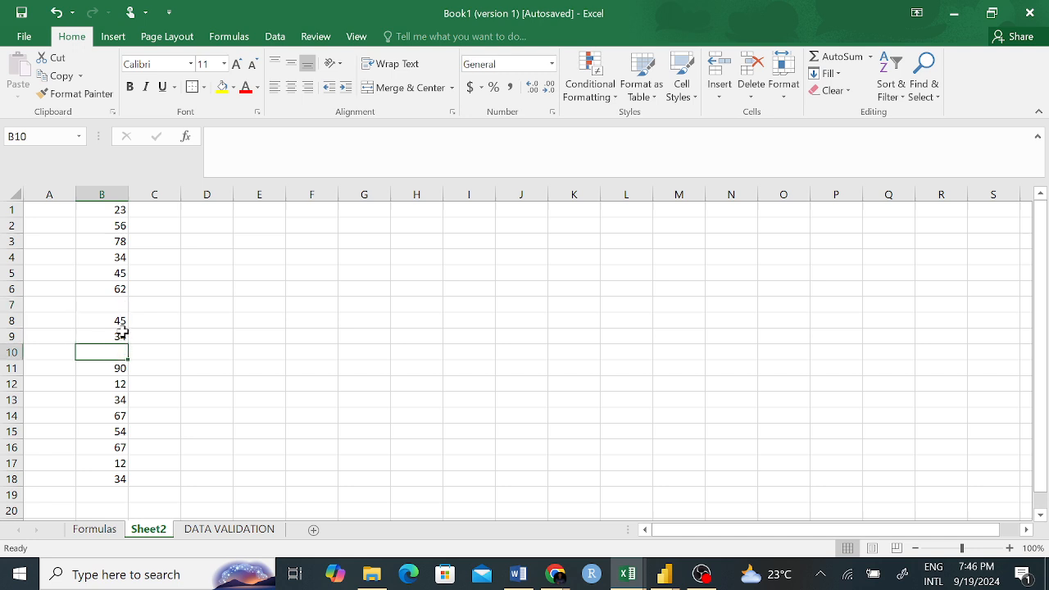
{"action": "left_click", "coordinate": [121, 305]}
{"action": "left_click", "coordinate": [117, 350]}
- Return to the Formulas sheet and examine the Underweight, Youth and Adults totals in column H, including the SUMIF formula in H9
{"action": "left_click", "coordinate": [94, 529]}
{"action": "scroll", "coordinate": [373, 409], "scroll_direction": "up", "scroll_amount": 1}
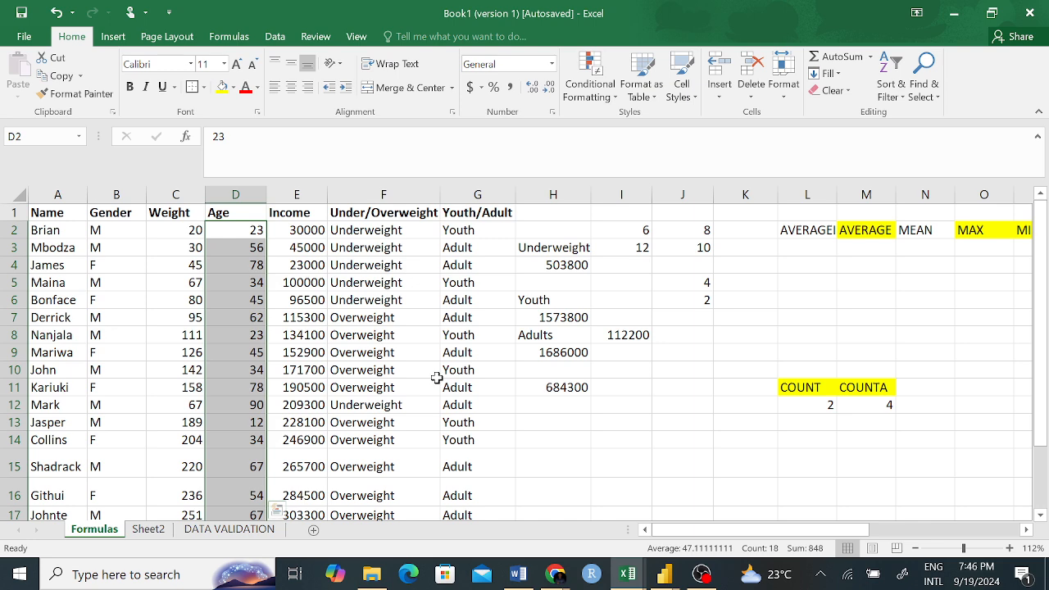
{"action": "left_click", "coordinate": [559, 250]}
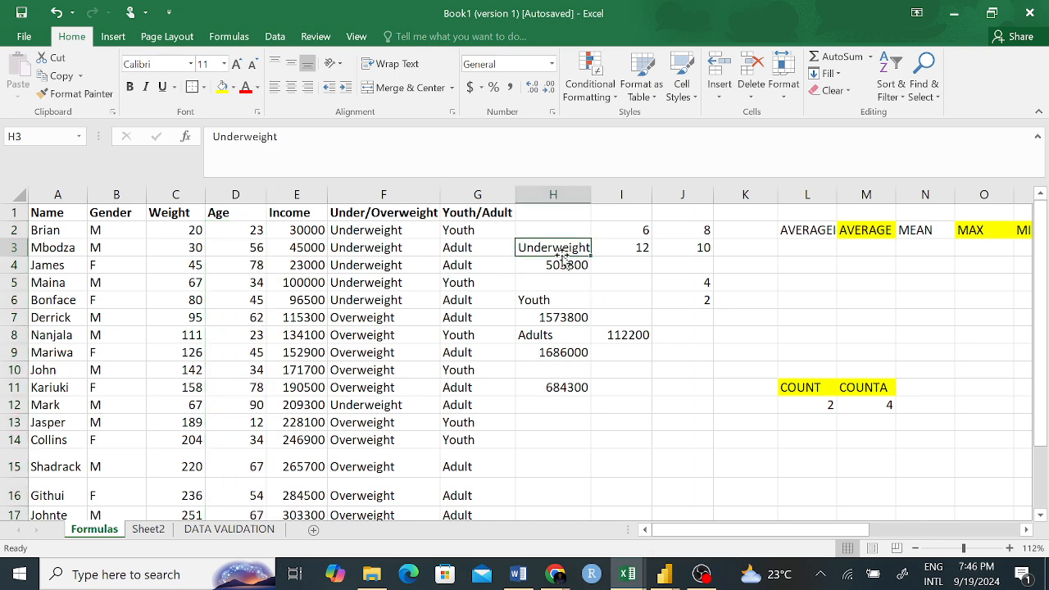
{"action": "left_click", "coordinate": [567, 367]}
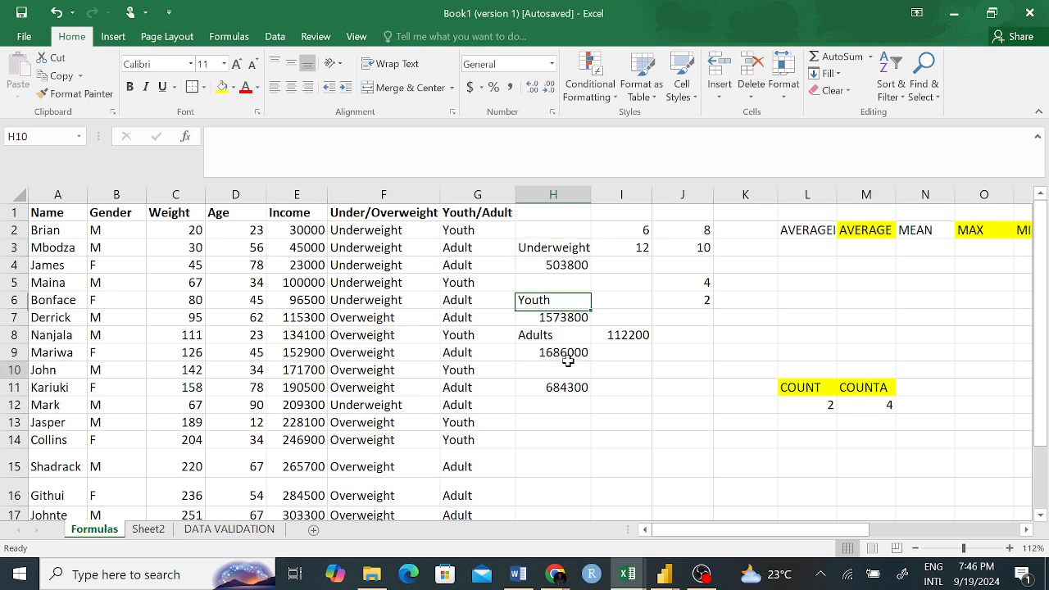
{"action": "left_click", "coordinate": [555, 351]}
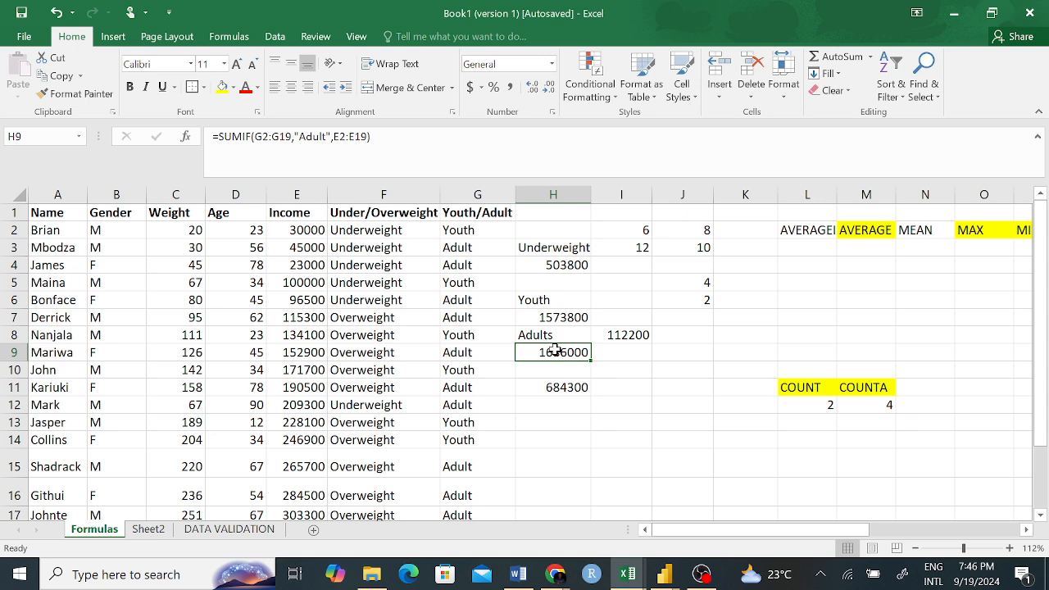
{"action": "left_click", "coordinate": [625, 436]}
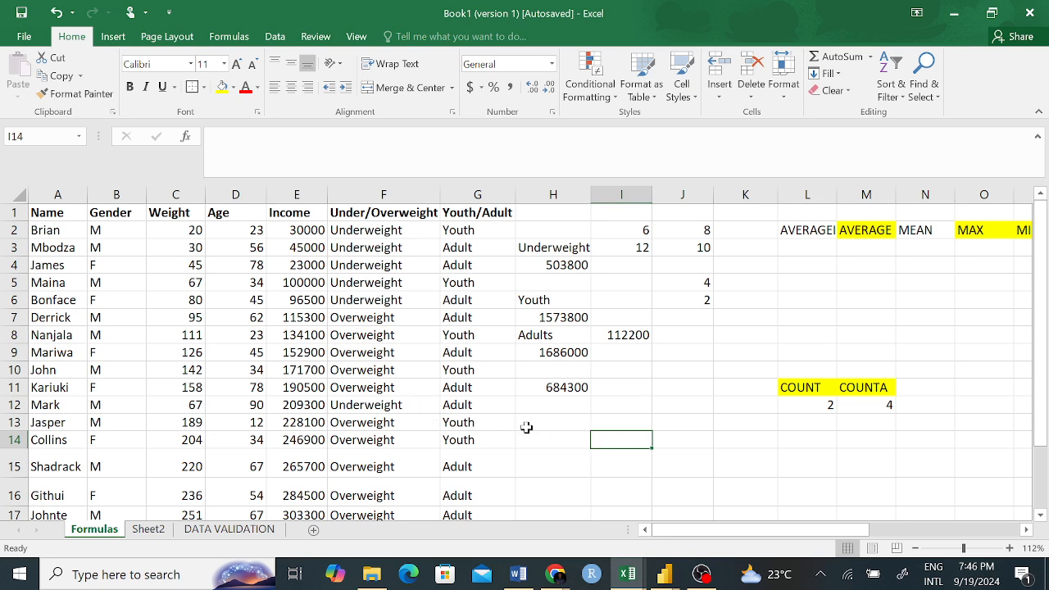
{"action": "left_click", "coordinate": [576, 438]}
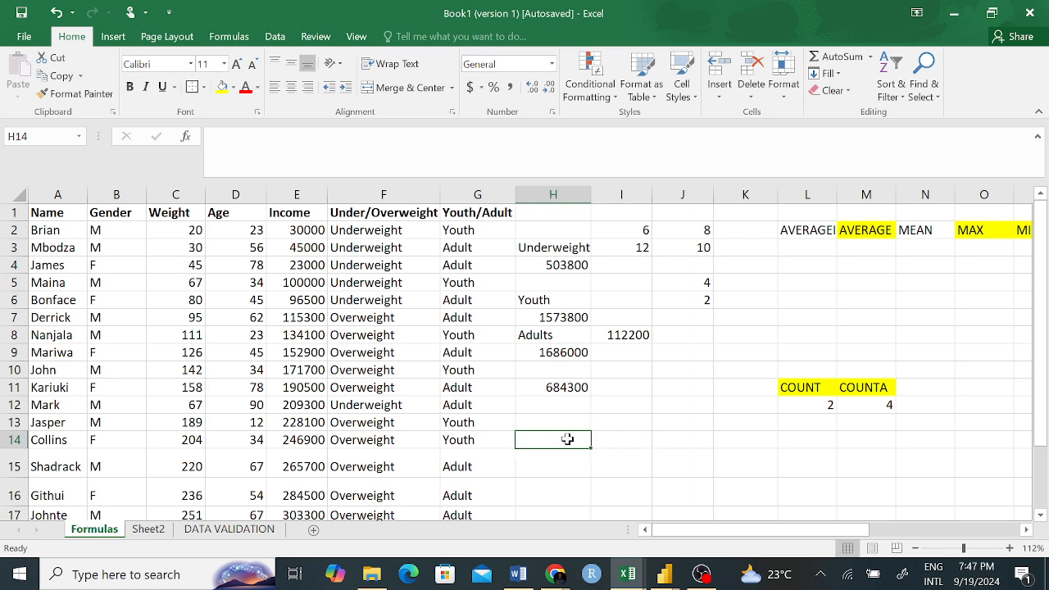
{"action": "type", "text": "="}
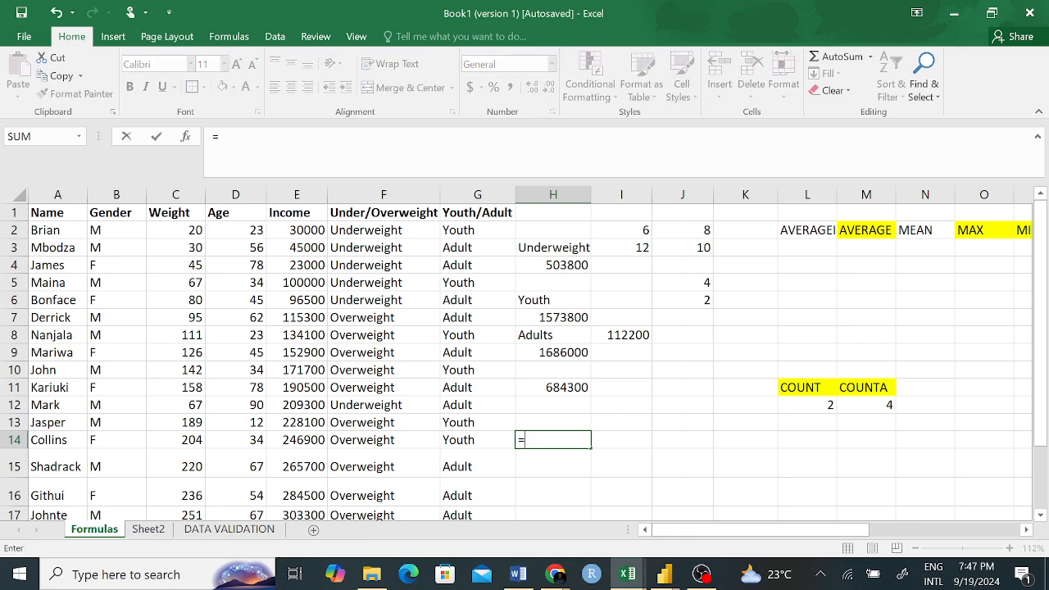
{"action": "type", "text": "IF"}
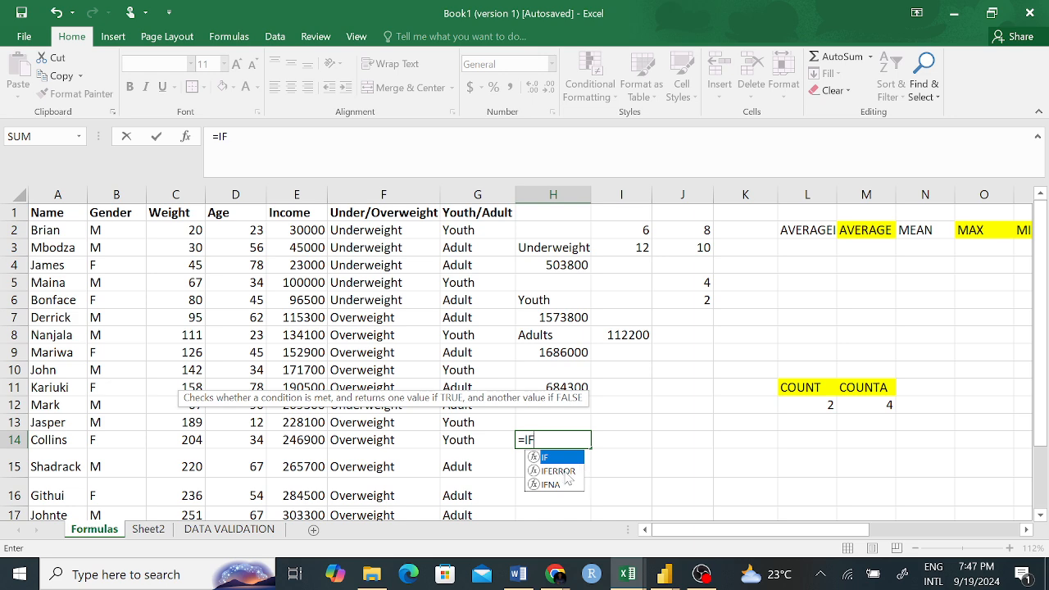
{"action": "left_click", "coordinate": [558, 471]}
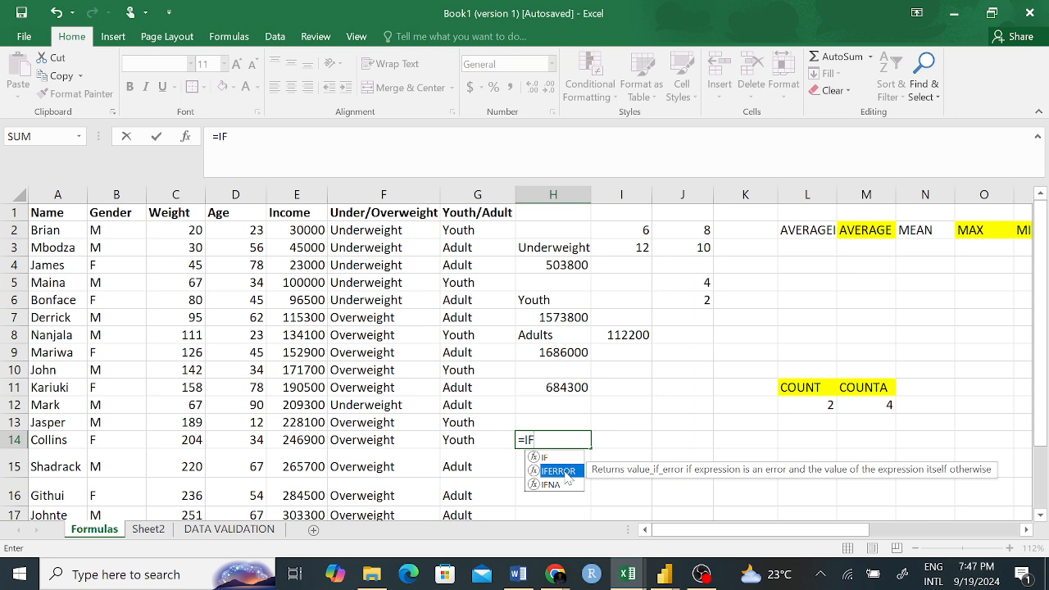
{"action": "key", "text": "Return"}
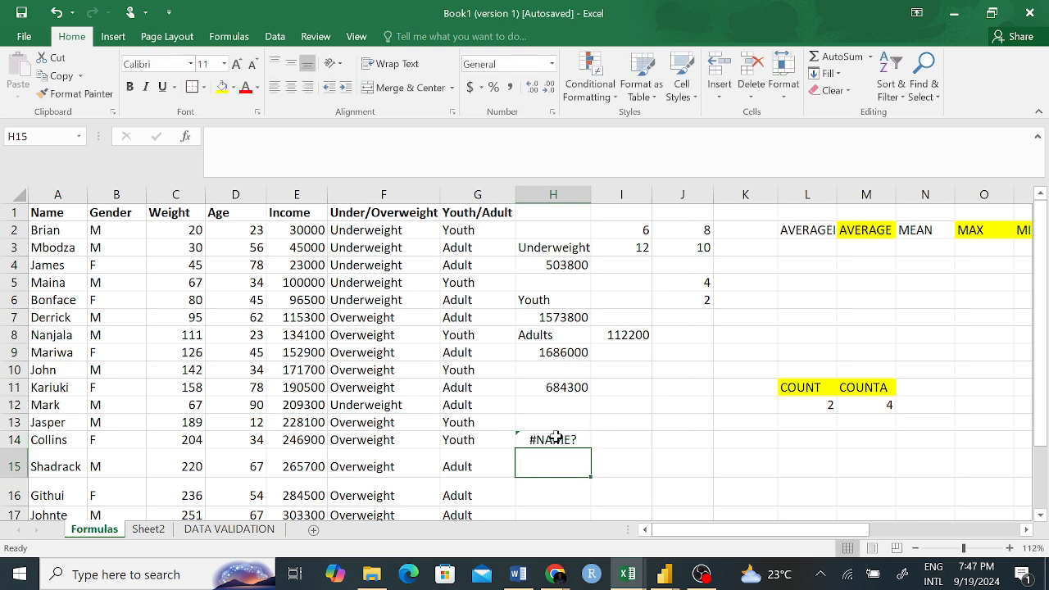
{"action": "left_click", "coordinate": [556, 434]}
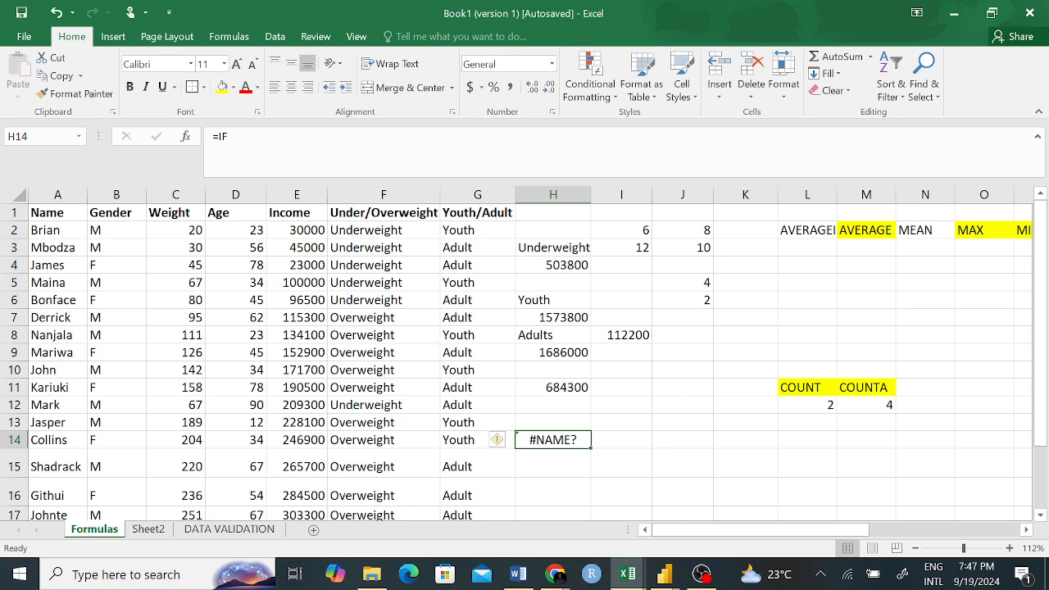
{"action": "left_click", "coordinate": [227, 136]}
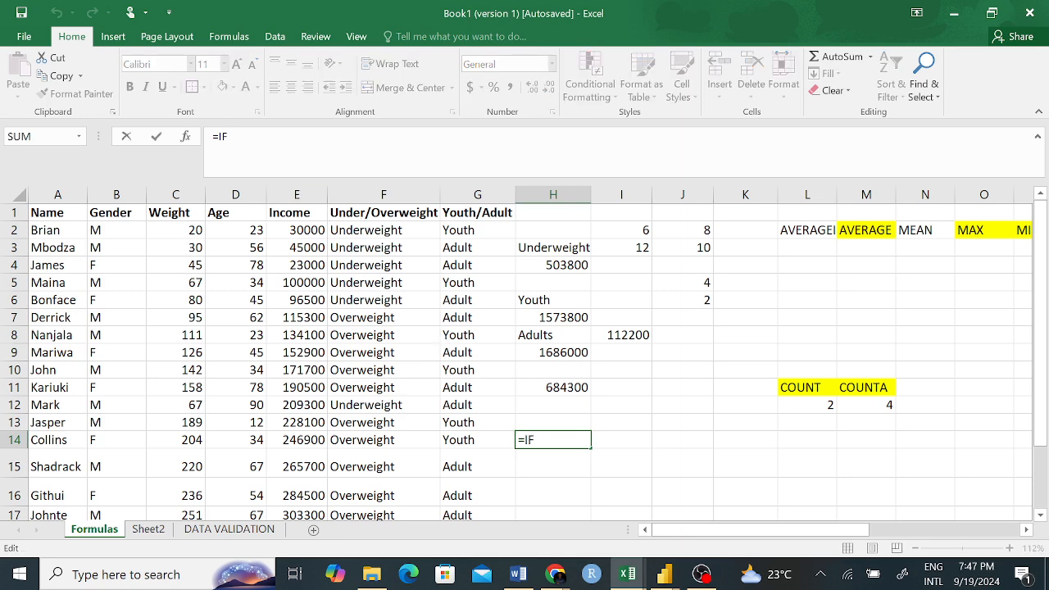
{"action": "type", "text": "ER"}
{"action": "key", "text": "Tab"}
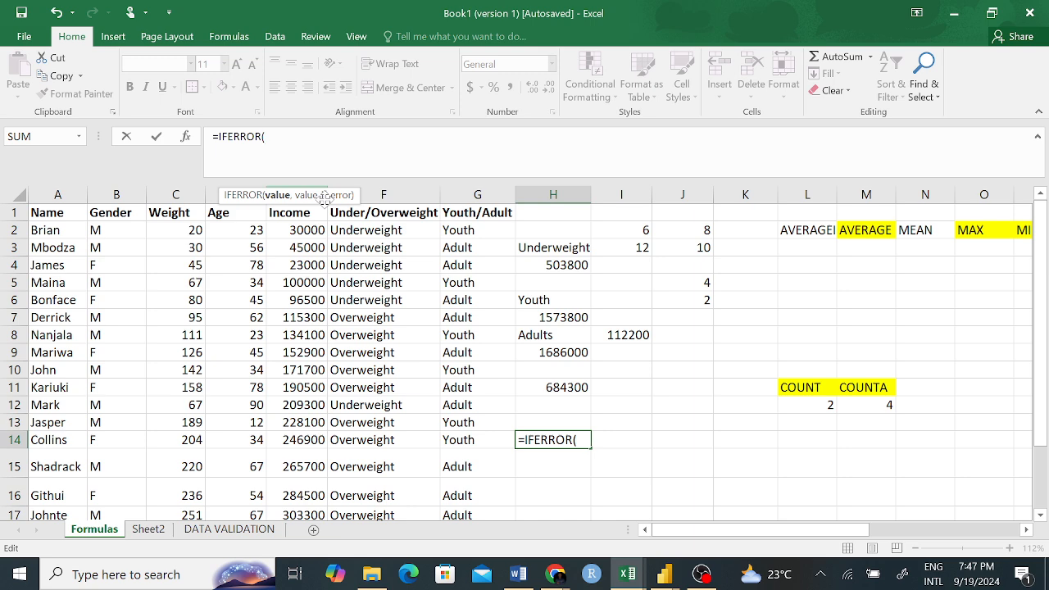
{"action": "left_click_drag", "start_coordinate": [265, 137], "coordinate": [213, 137]}
{"action": "key", "text": "Escape"}
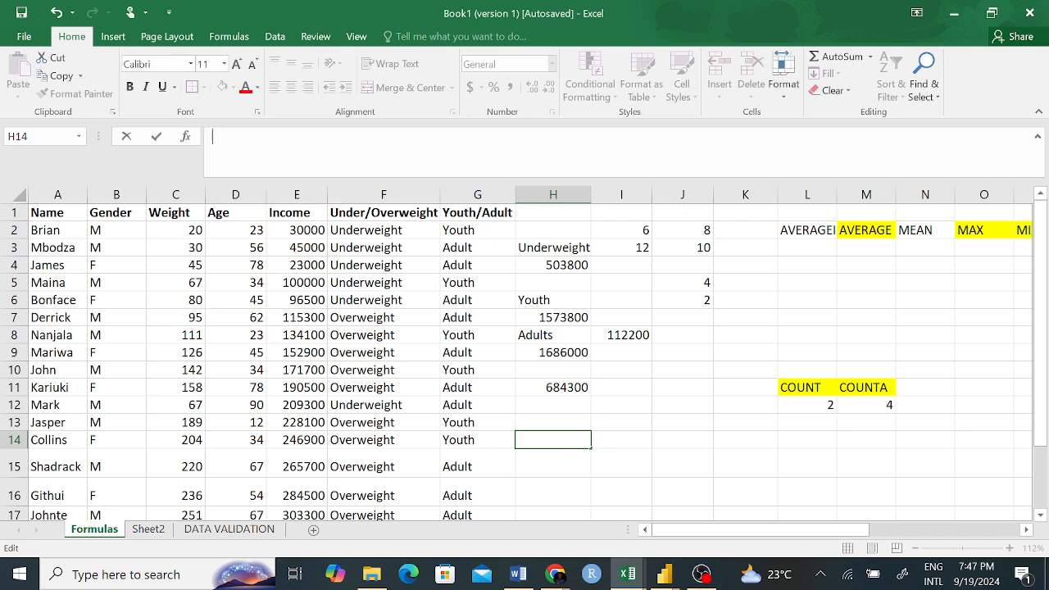
{"action": "left_click", "coordinate": [632, 419]}
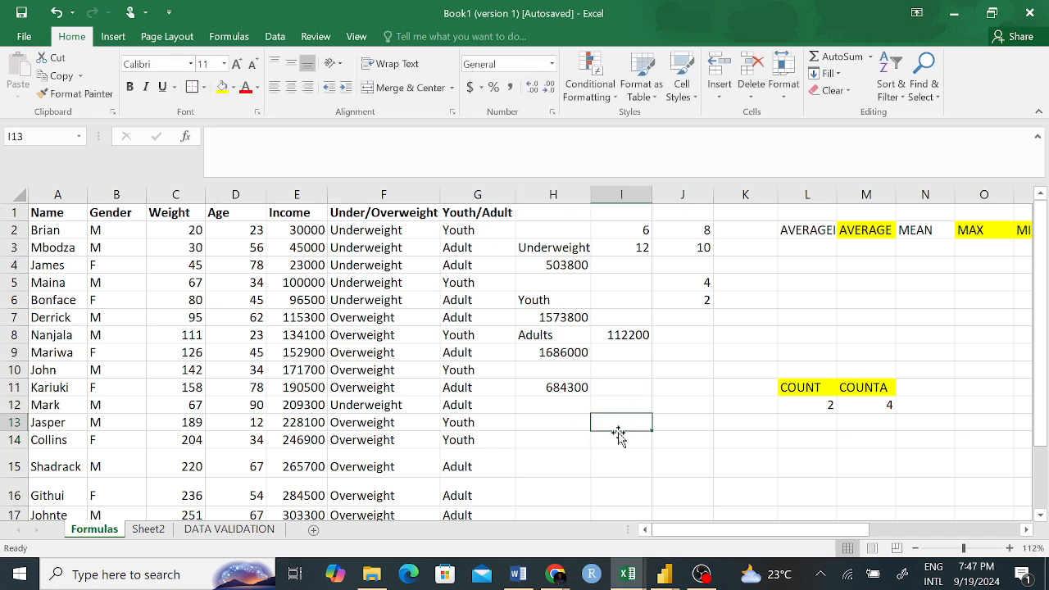
- Try to extend the SUMIFS formula in H11 with an additional "<>" argument after the "overweight" criterion
{"action": "left_click", "coordinate": [569, 422]}
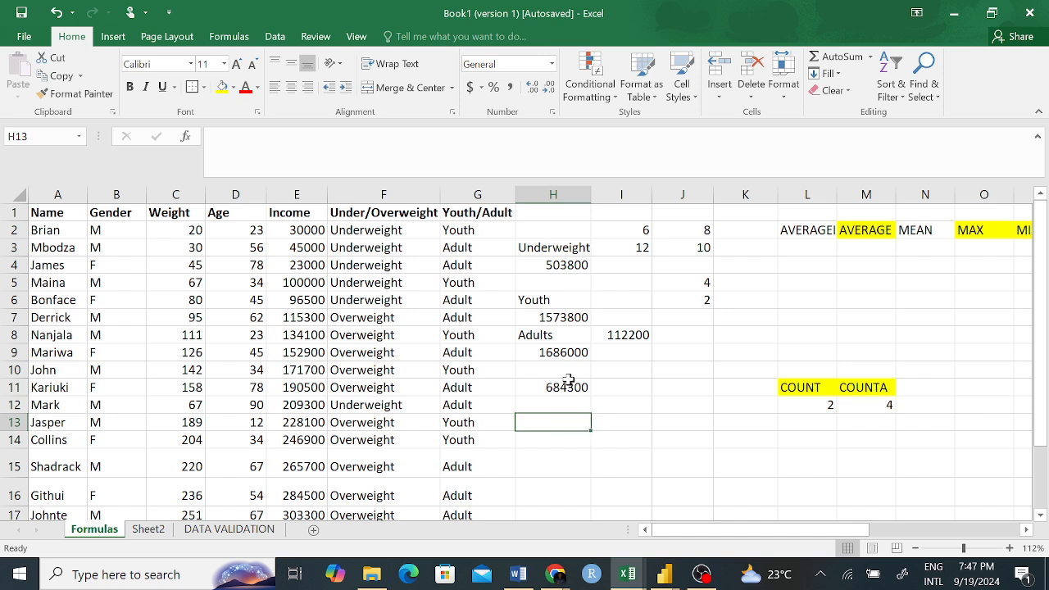
{"action": "left_click", "coordinate": [568, 387]}
{"action": "key", "text": "F2"}
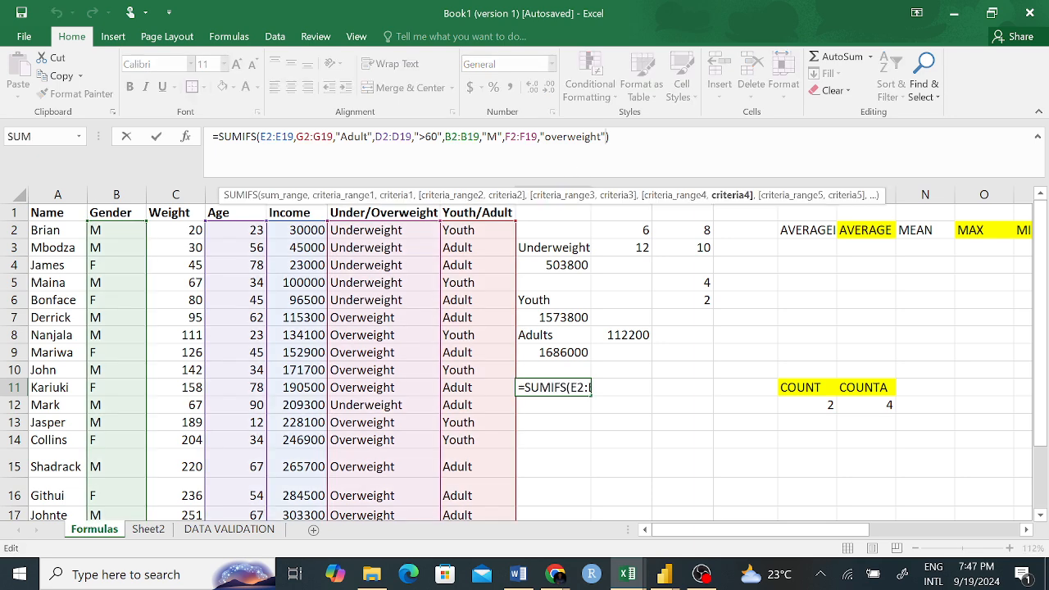
{"action": "type", "text": ","}
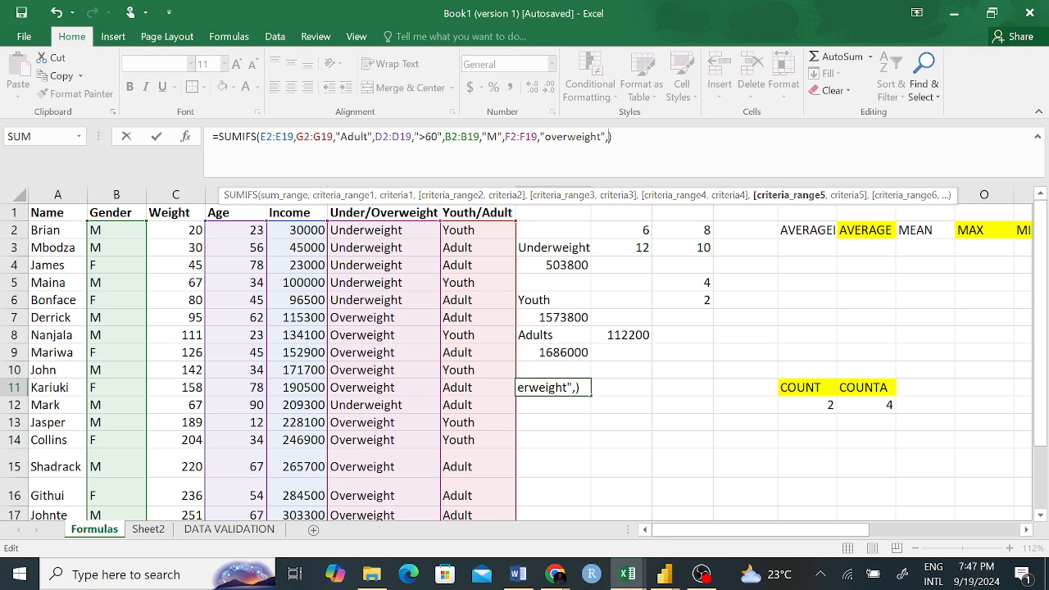
{"action": "type", "text": "\"\""}
{"action": "key", "text": "Left"}
{"action": "type", "text": "<>"}
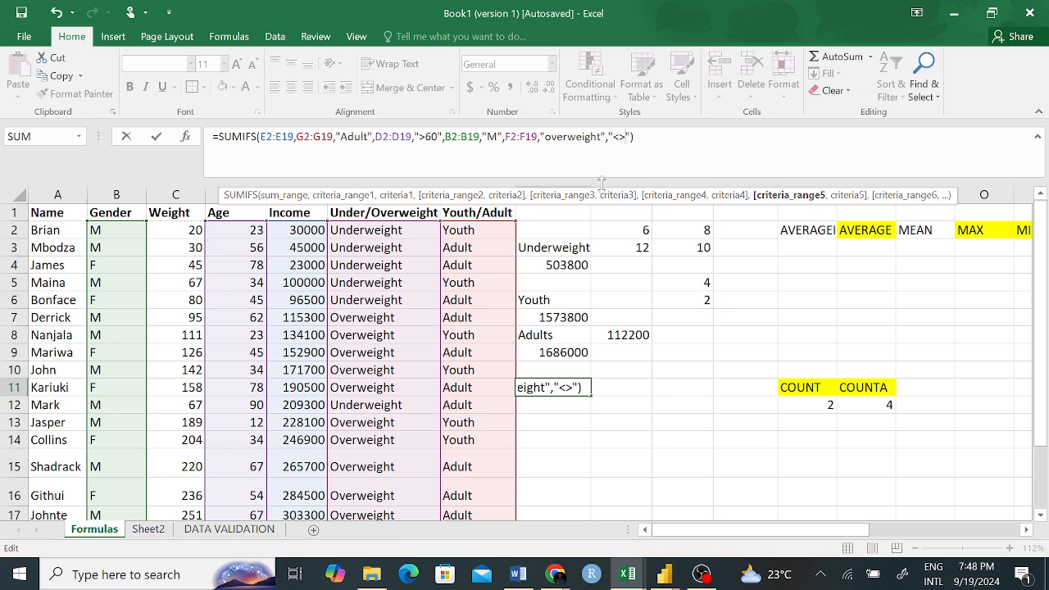
{"action": "key", "text": "shift+Left"}
{"action": "key", "text": "shift+Left"}
{"action": "key", "text": "End"}
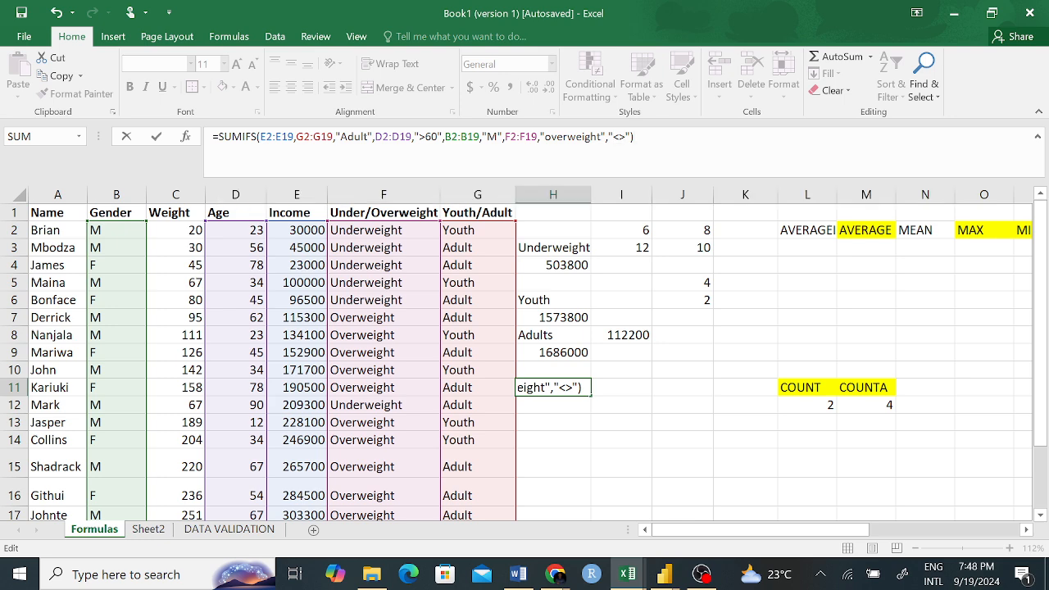
{"action": "key", "text": "Return"}
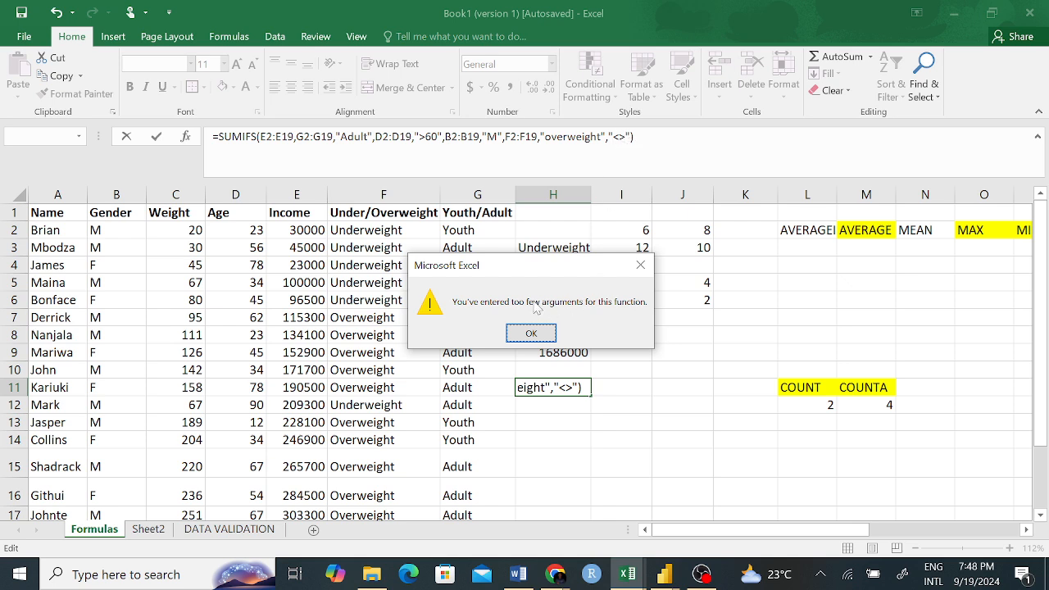
{"action": "left_click", "coordinate": [540, 336]}
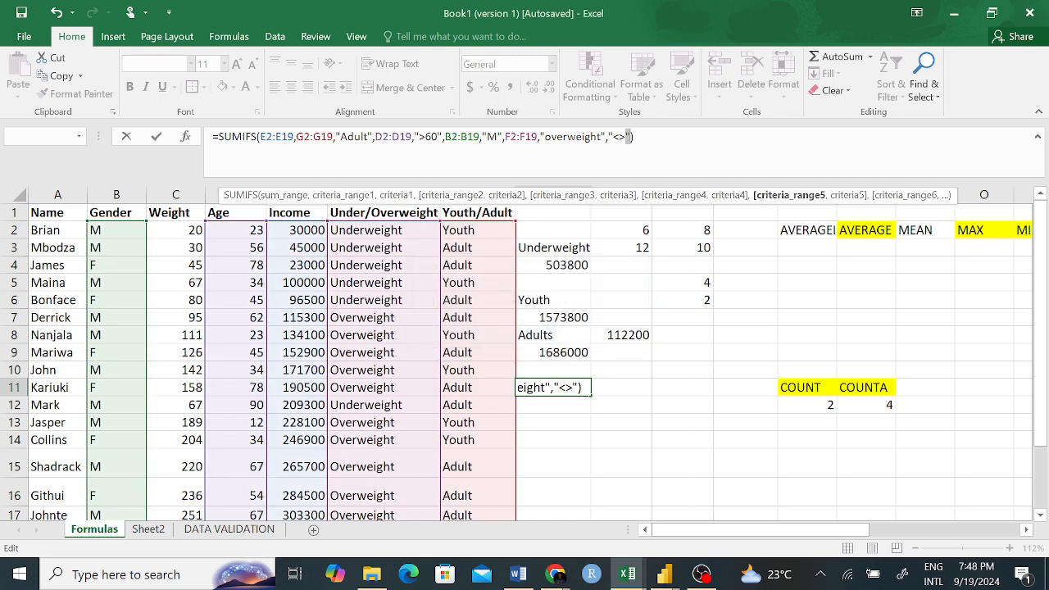
- Remove the added "<>" argument from the SUMIFS formula in H11
{"action": "key", "text": "BackSpace"}
{"action": "key", "text": "BackSpace"}
{"action": "key", "text": "BackSpace"}
{"action": "key", "text": "BackSpace"}
{"action": "key", "text": "BackSpace"}
{"action": "left_click", "coordinate": [661, 439]}
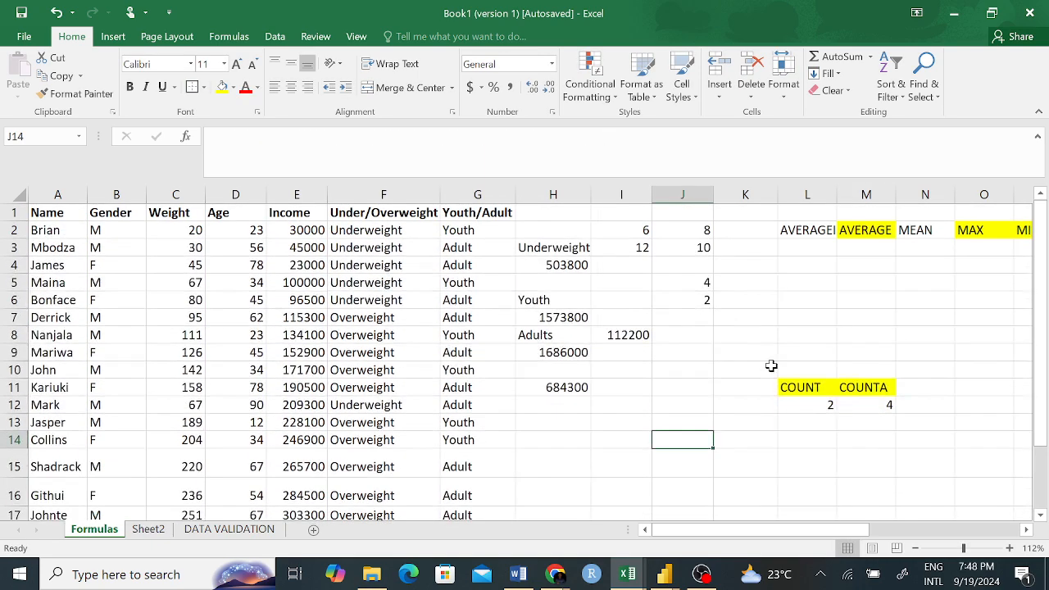
{"action": "scroll", "coordinate": [770, 366], "scroll_direction": "right", "scroll_amount": 3}
{"action": "scroll", "coordinate": [651, 340], "scroll_direction": "right", "scroll_amount": 1}
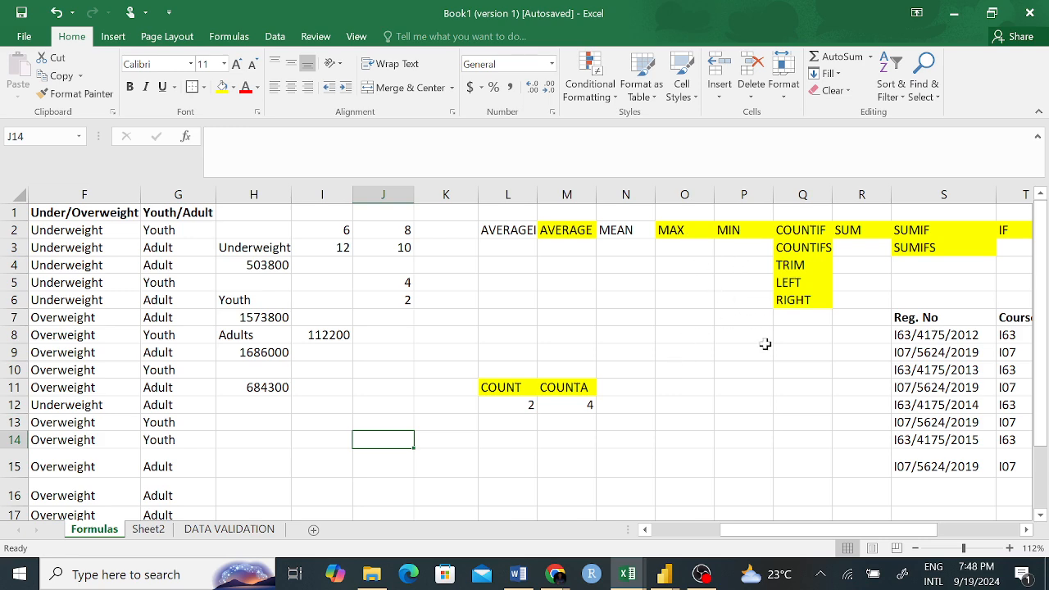
{"action": "scroll", "coordinate": [765, 344], "scroll_direction": "right", "scroll_amount": 2}
{"action": "scroll", "coordinate": [765, 343], "scroll_direction": "right", "scroll_amount": 6}
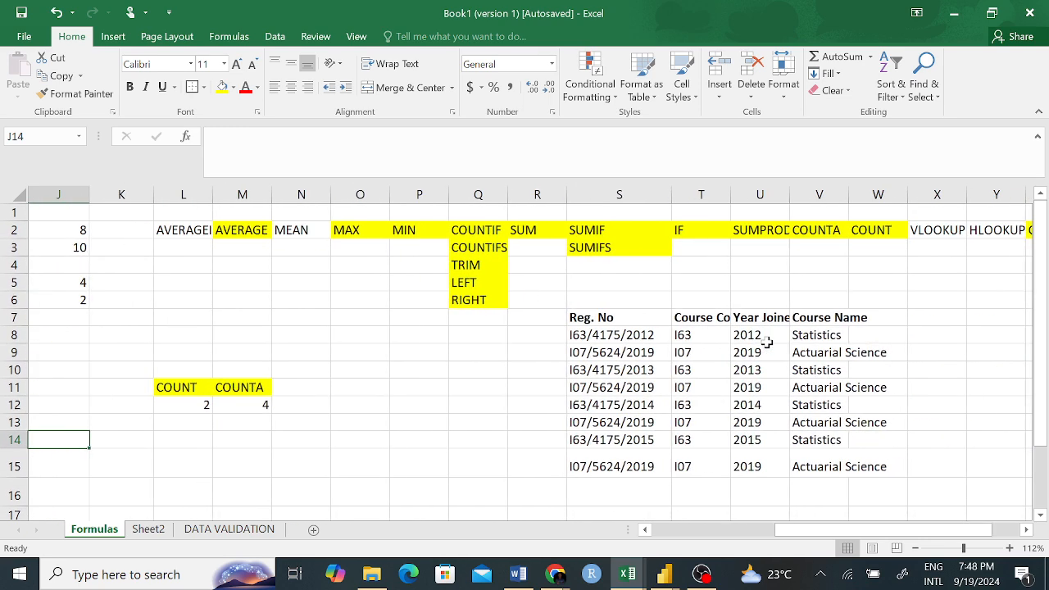
{"action": "scroll", "coordinate": [766, 343], "scroll_direction": "left", "scroll_amount": 7}
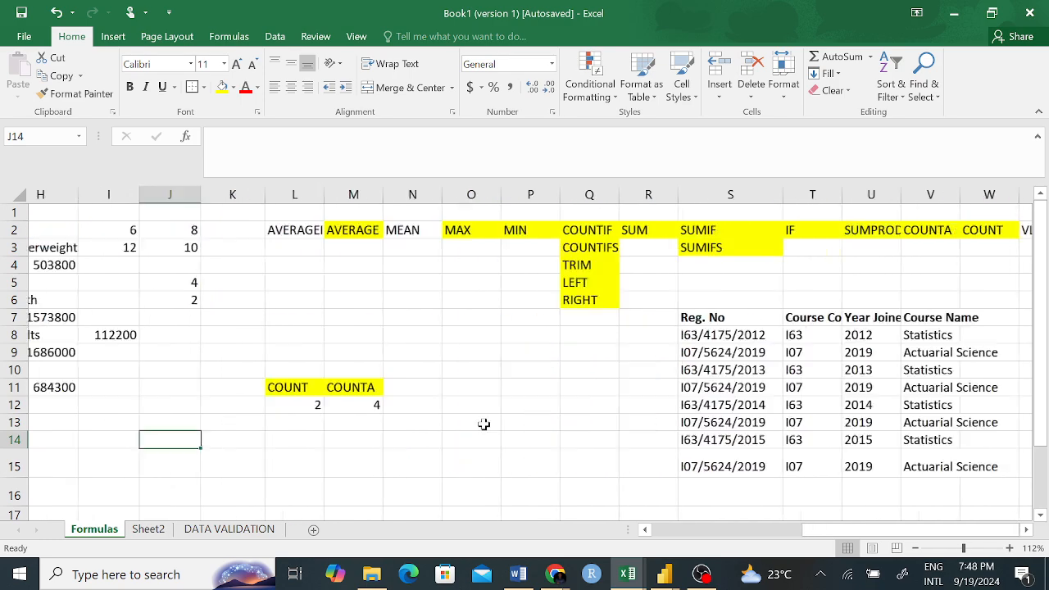
- Clear the age list in B1:B18 on Sheet2
{"action": "left_click", "coordinate": [149, 530]}
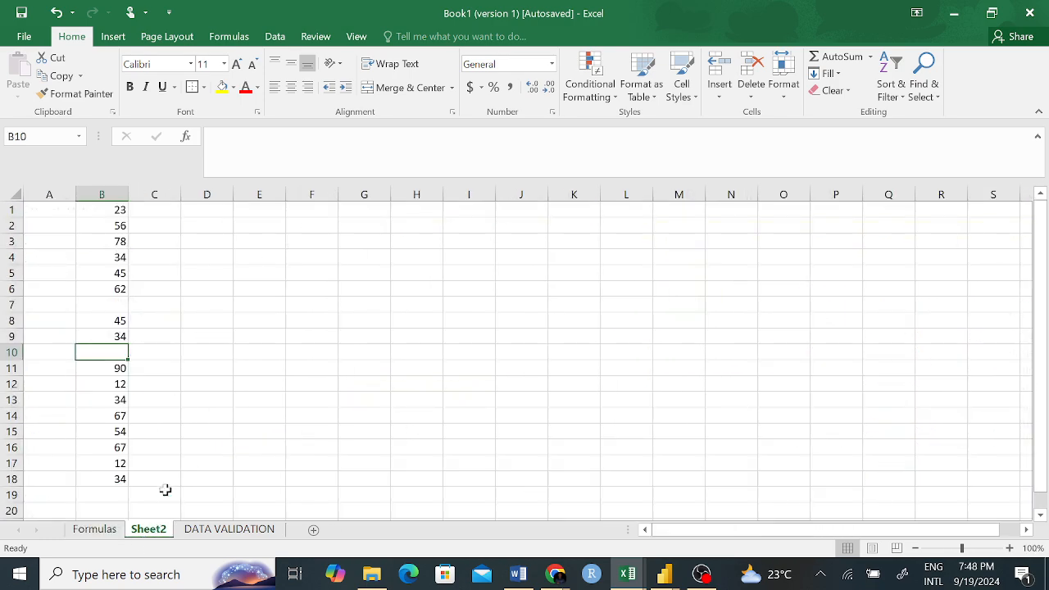
{"action": "left_click_drag", "start_coordinate": [116, 211], "coordinate": [113, 477]}
{"action": "key", "text": "ctrl+q"}
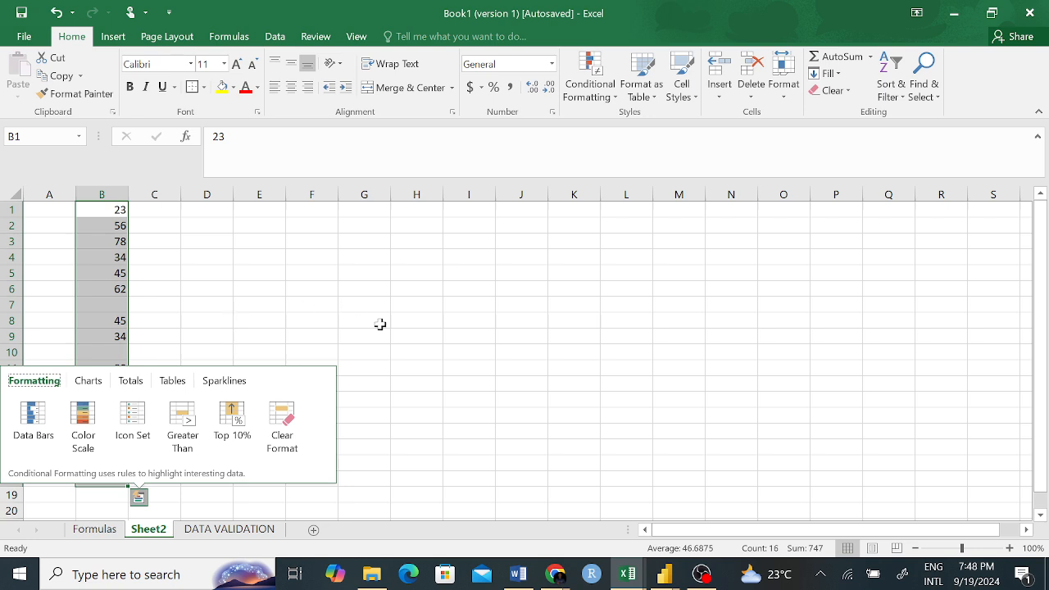
{"action": "left_click", "coordinate": [382, 288]}
{"action": "left_click_drag", "start_coordinate": [115, 209], "coordinate": [123, 475]}
{"action": "left_click", "coordinate": [203, 401]}
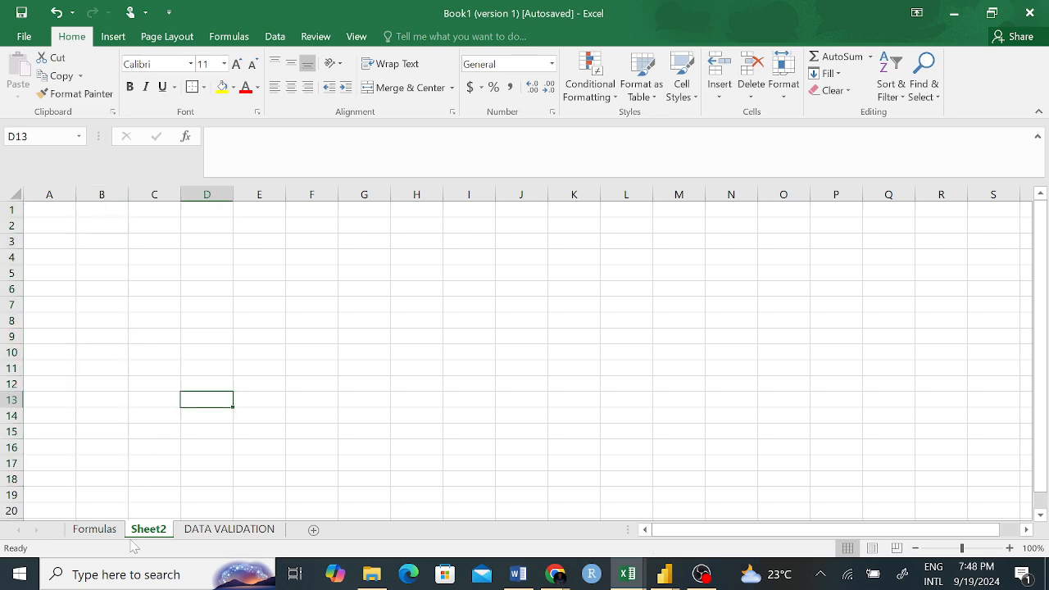
- Copy columns A to G of the Formulas sheet, Name through Youth/Adult, into Sheet2 starting at cell B1
{"action": "left_click", "coordinate": [105, 531]}
{"action": "scroll", "coordinate": [123, 295], "scroll_direction": "left", "scroll_amount": 3}
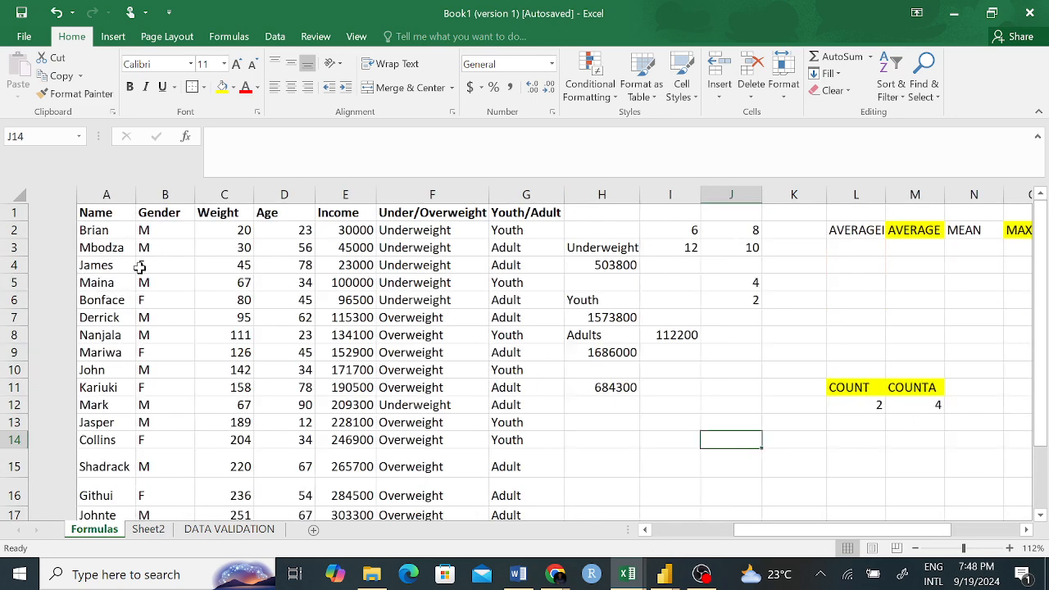
{"action": "left_click_drag", "start_coordinate": [55, 196], "coordinate": [446, 198]}
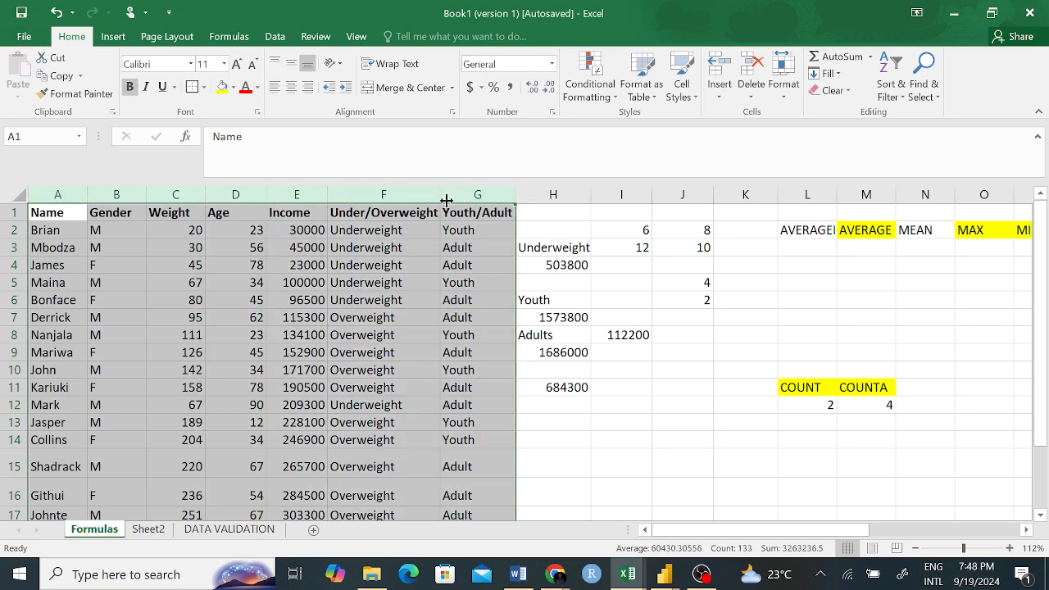
{"action": "key", "text": "ctrl+c"}
{"action": "left_click", "coordinate": [148, 528]}
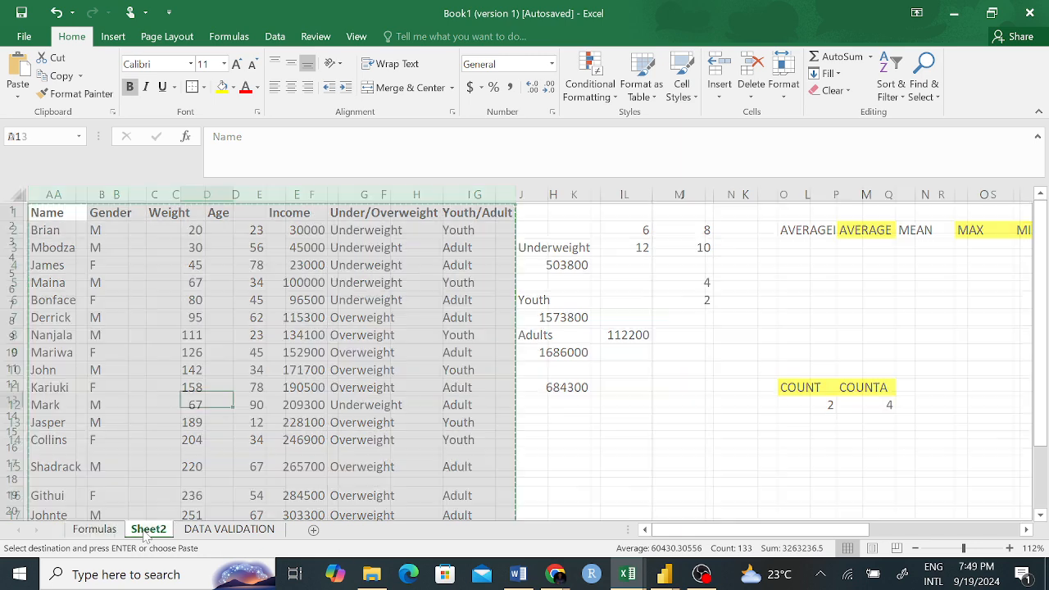
{"action": "left_click", "coordinate": [111, 215]}
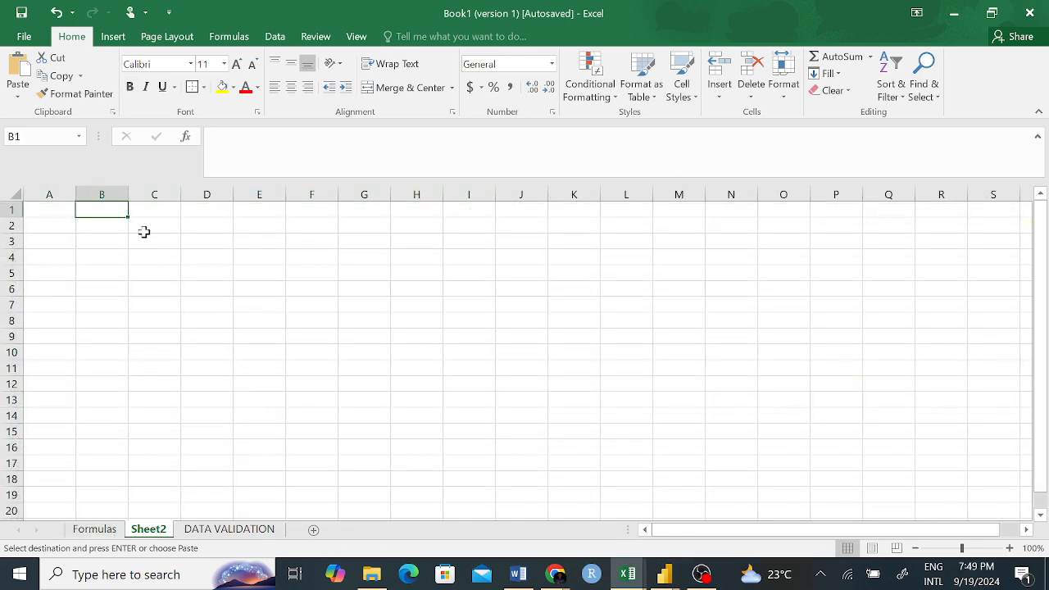
{"action": "key", "text": "ctrl+v"}
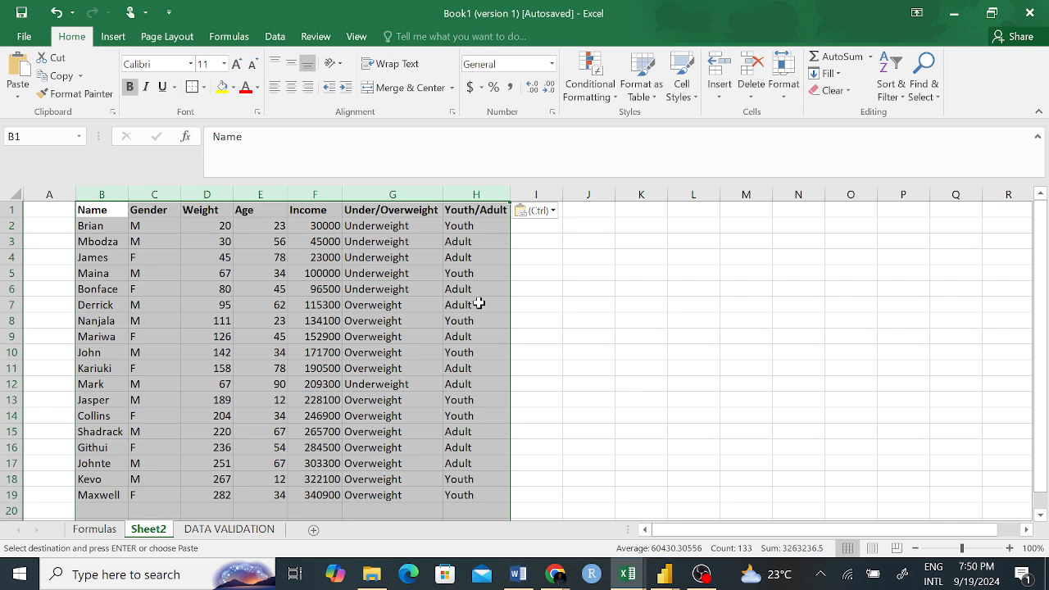
{"action": "left_click", "coordinate": [555, 578]}
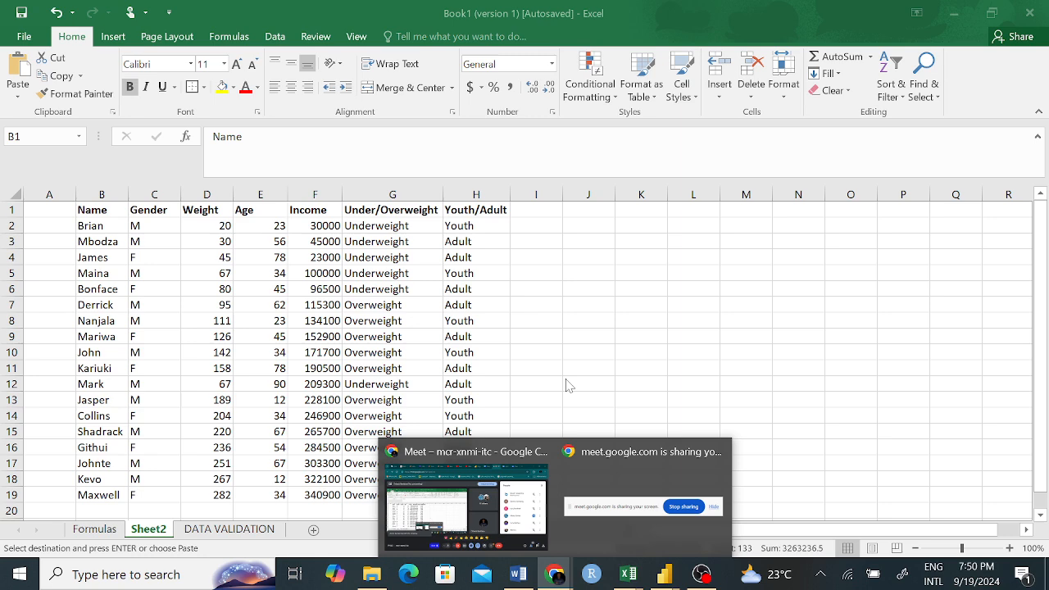
{"action": "left_click", "coordinate": [525, 345]}
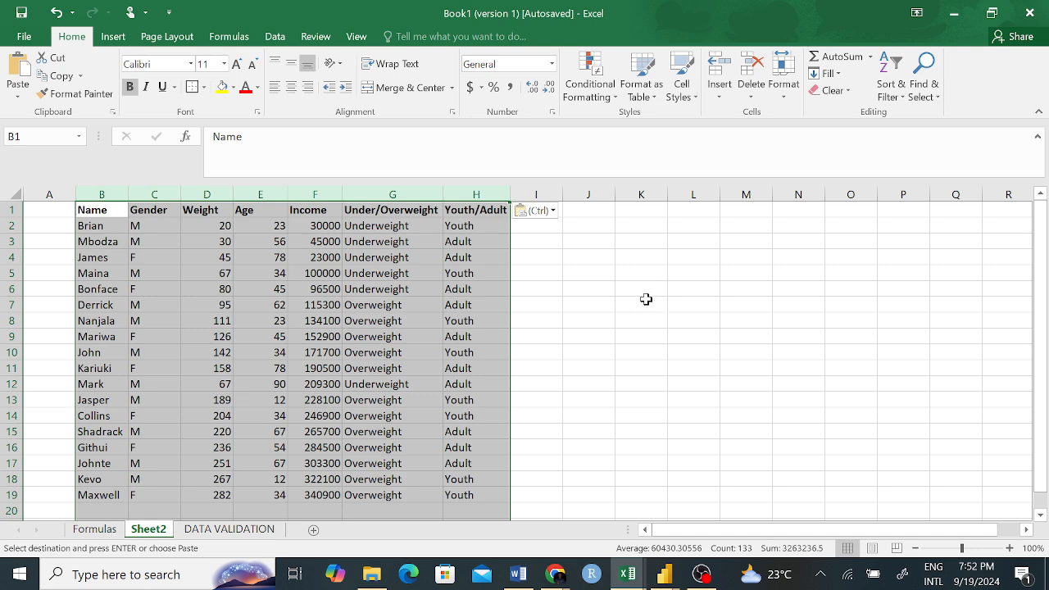
- Enter the first person's name from the Name column in cell L4 of Sheet2, with only the initial letter capitalized
{"action": "left_click", "coordinate": [613, 312]}
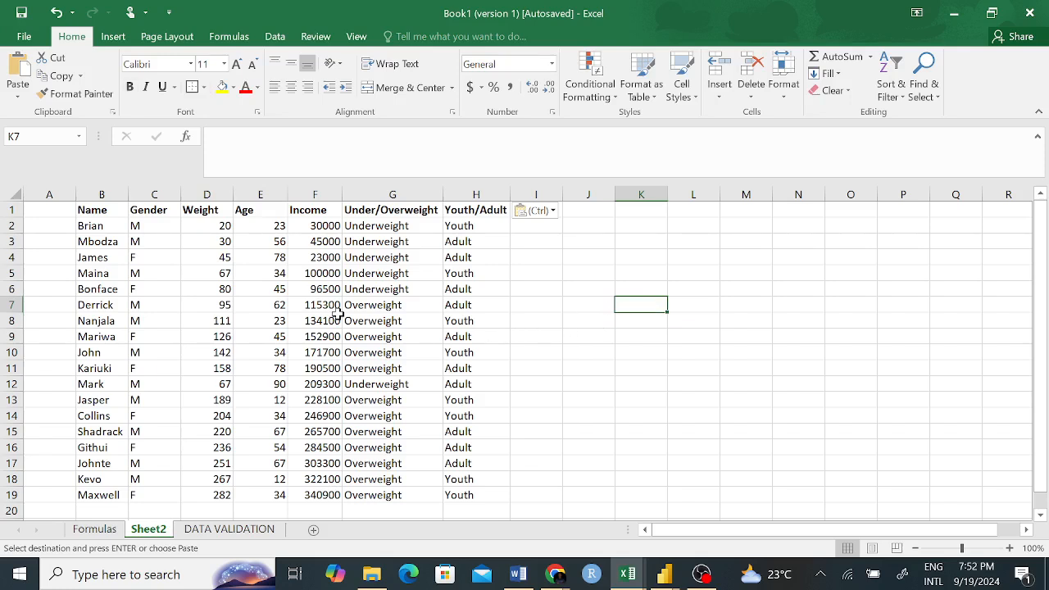
{"action": "left_click_drag", "start_coordinate": [91, 228], "coordinate": [98, 451]}
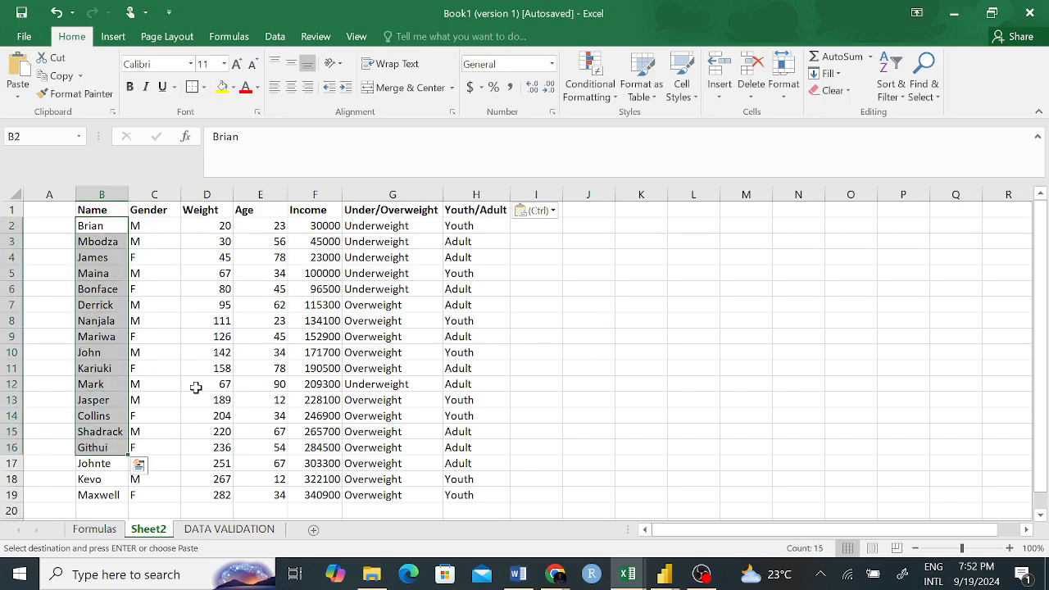
{"action": "left_click", "coordinate": [697, 279]}
{"action": "left_click", "coordinate": [699, 256]}
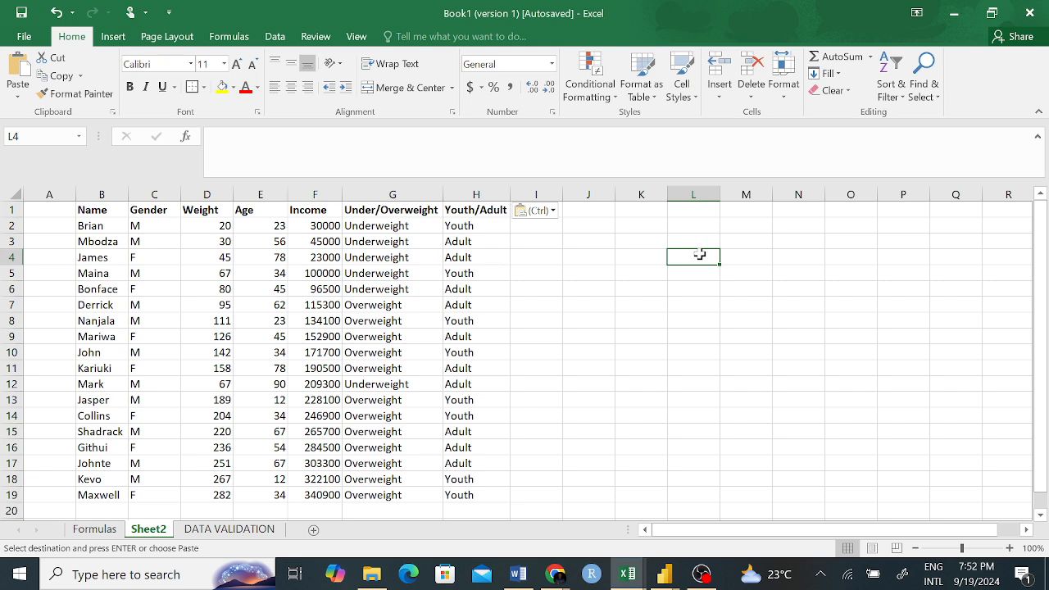
{"action": "type", "text": "bRIAN"}
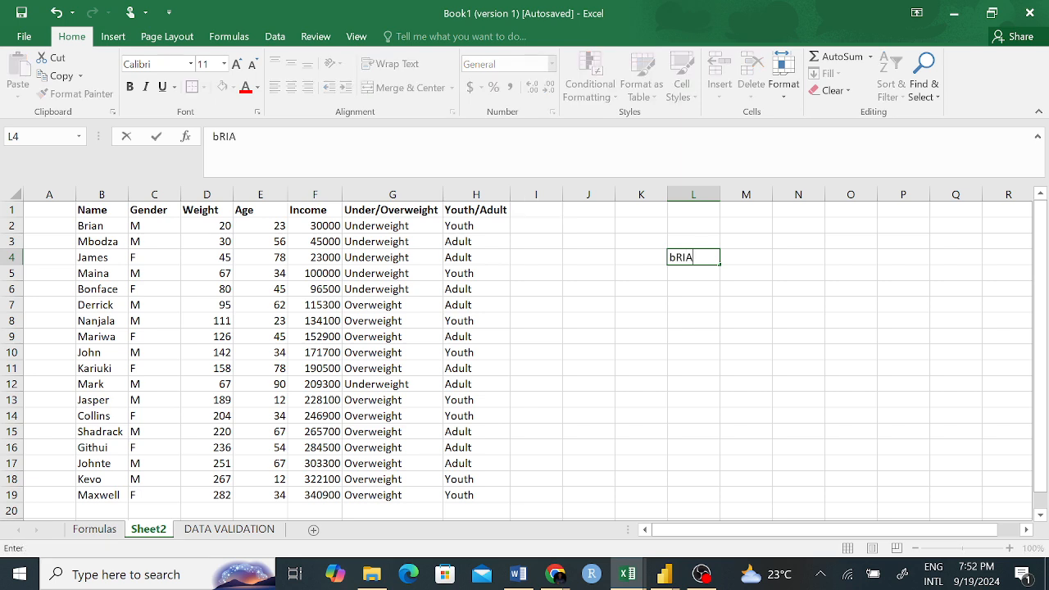
{"action": "key", "text": "BackSpace"}
{"action": "key", "text": "BackSpace"}
{"action": "key", "text": "BackSpace"}
{"action": "key", "text": "BackSpace"}
{"action": "key", "text": "BackSpace"}
{"action": "left_click", "coordinate": [672, 333]}
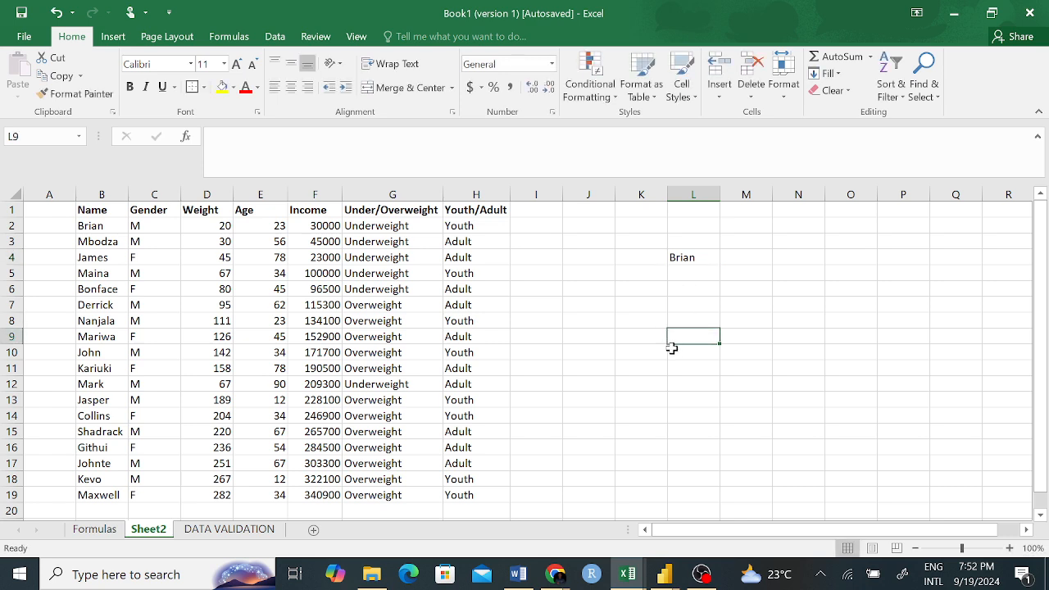
- Compare the name in L4 with the table's Name column and examine the columns of the DATA VALIDATION sheet
{"action": "left_click", "coordinate": [683, 258]}
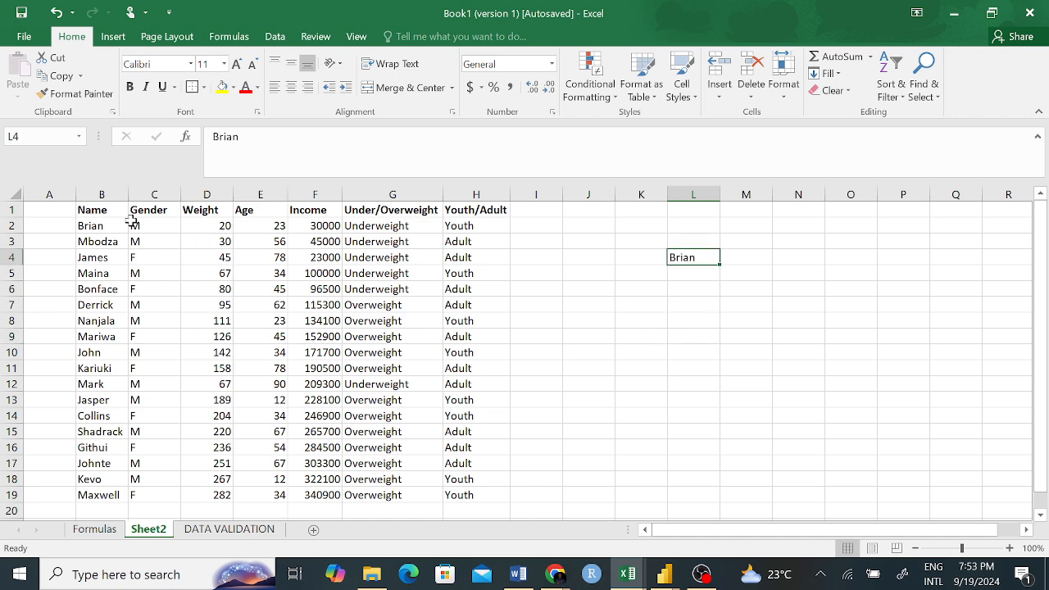
{"action": "left_click_drag", "start_coordinate": [90, 226], "coordinate": [188, 460]}
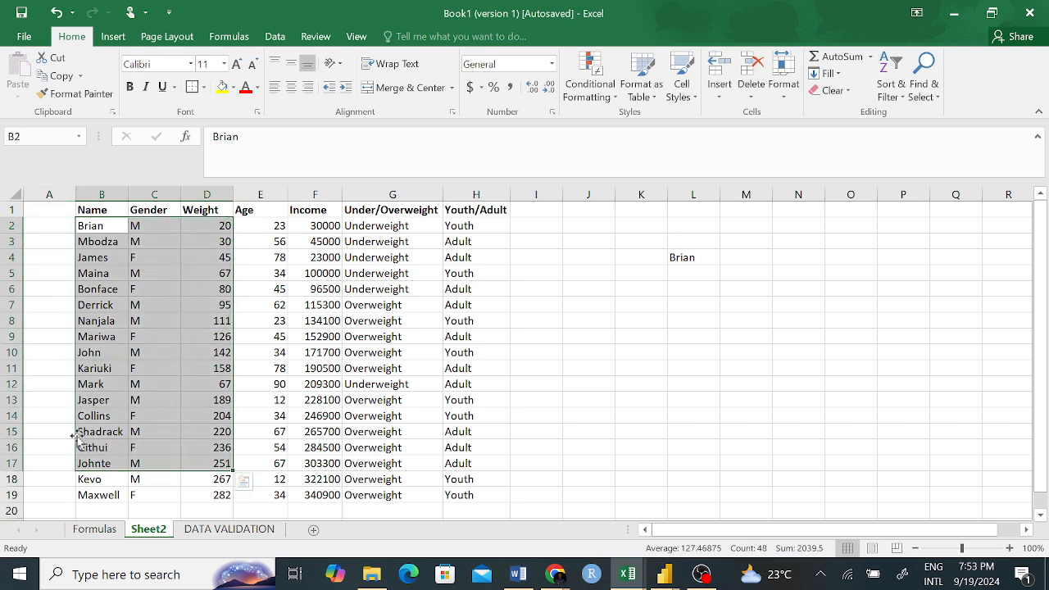
{"action": "left_click", "coordinate": [120, 288]}
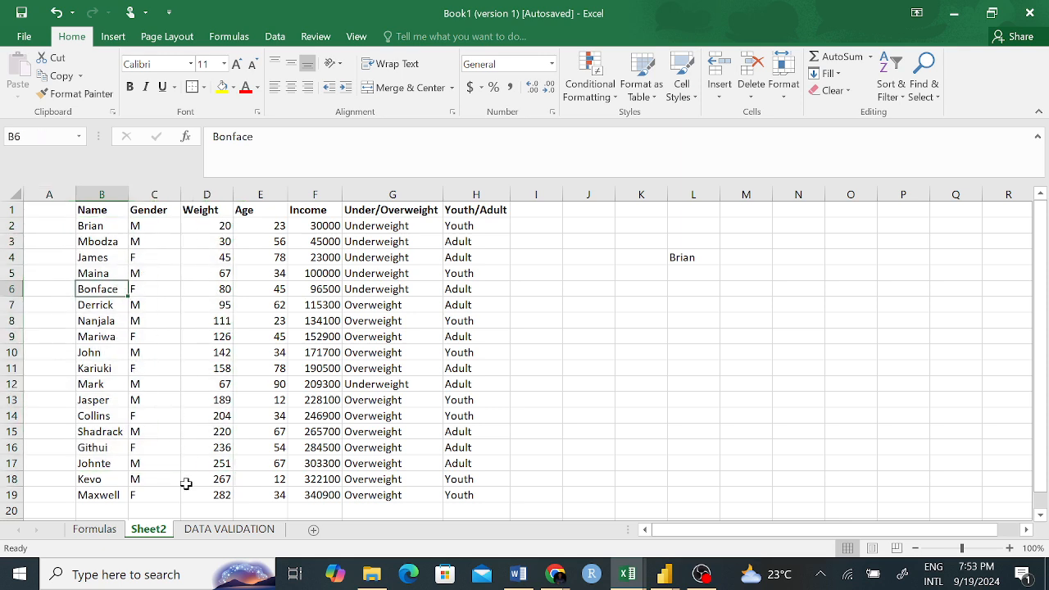
{"action": "left_click", "coordinate": [196, 533]}
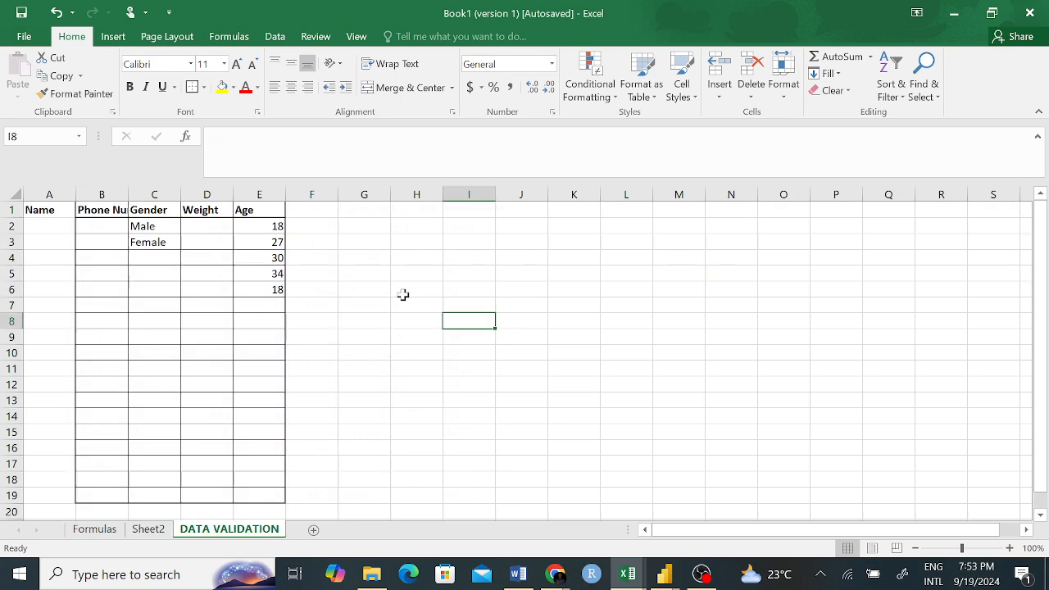
{"action": "left_click", "coordinate": [150, 531]}
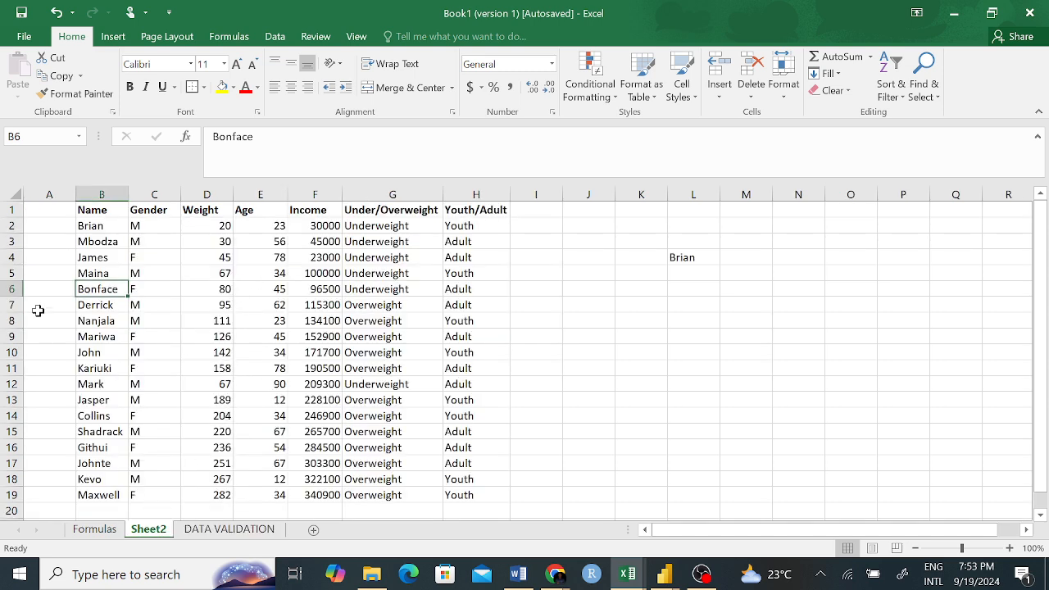
{"action": "left_click", "coordinate": [236, 534]}
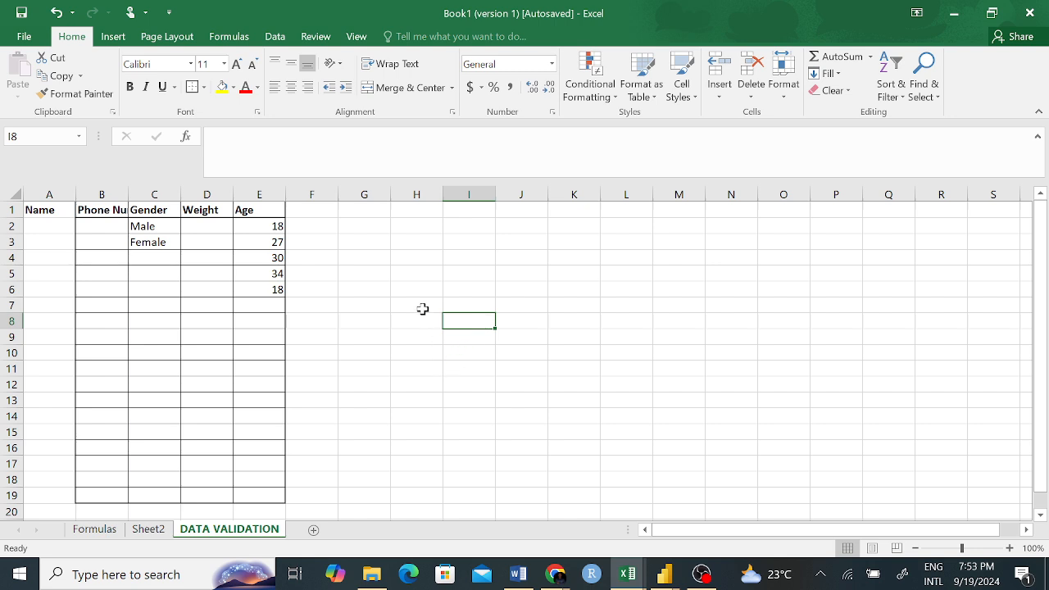
{"action": "left_click", "coordinate": [464, 273]}
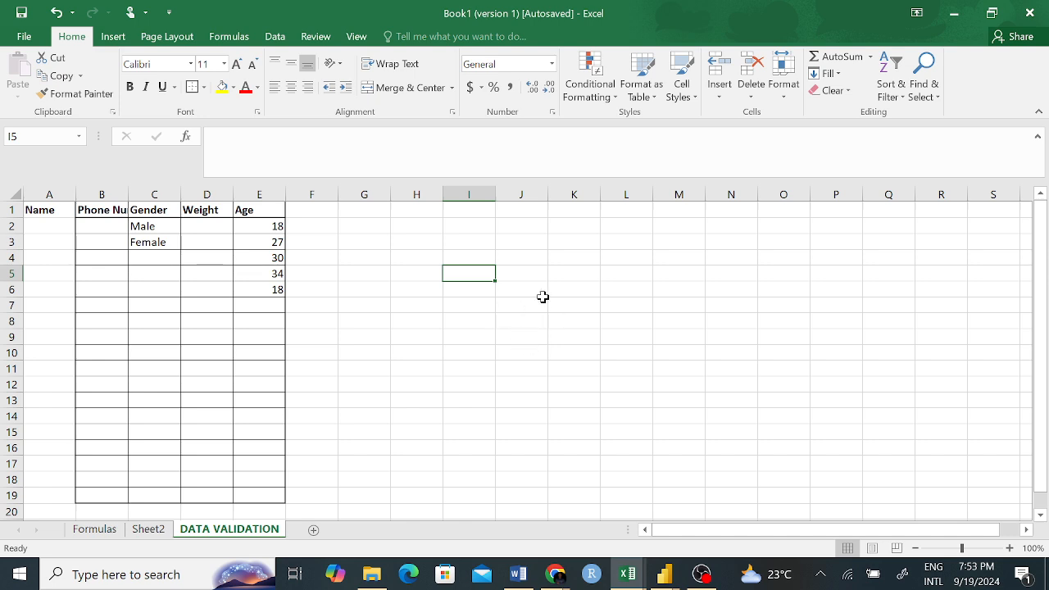
{"action": "left_click", "coordinate": [149, 534]}
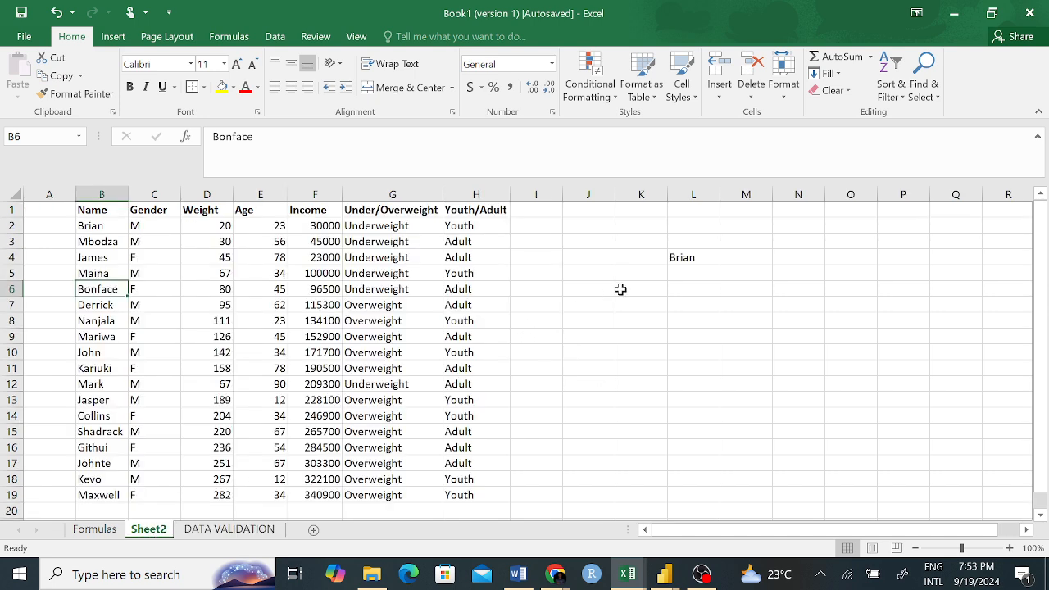
{"action": "left_click", "coordinate": [678, 257]}
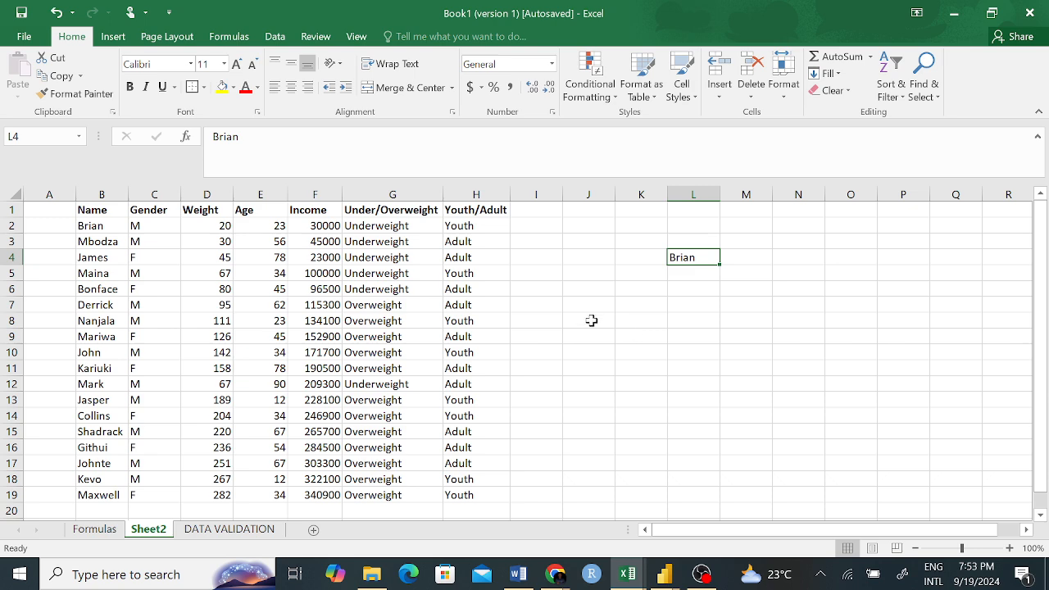
- Begin a VLOOKUP formula in K6 with L4 as the lookup value and B2:H19 as the table array
{"action": "left_click", "coordinate": [611, 308]}
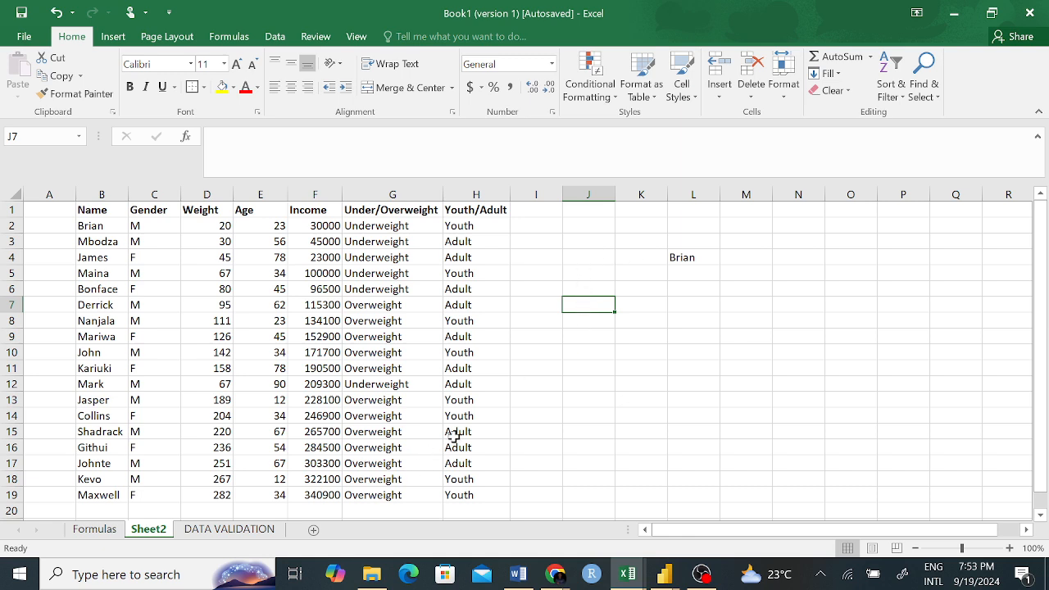
{"action": "left_click", "coordinate": [680, 290]}
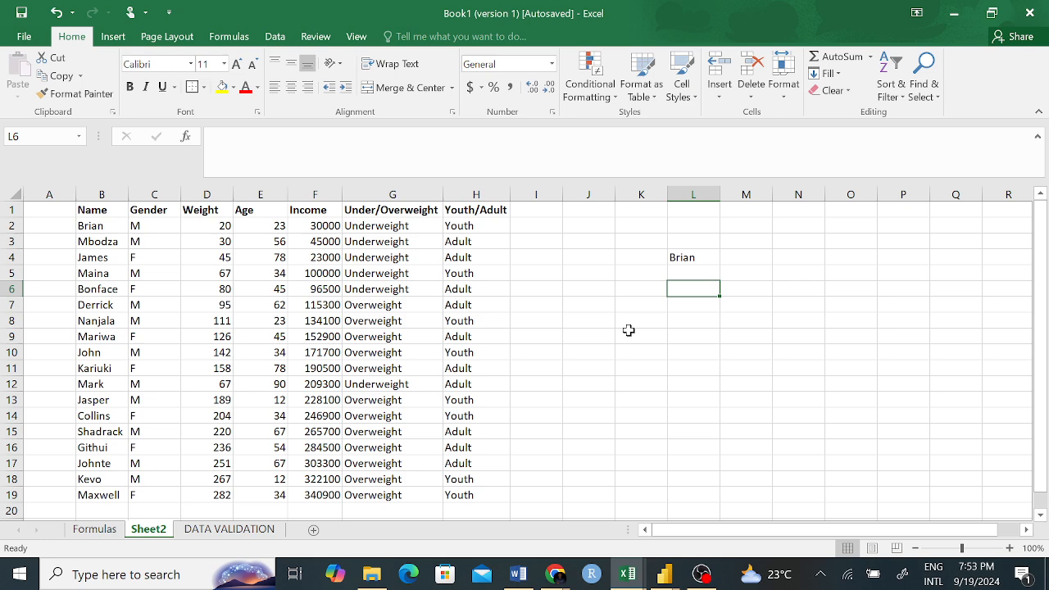
{"action": "left_click", "coordinate": [647, 293]}
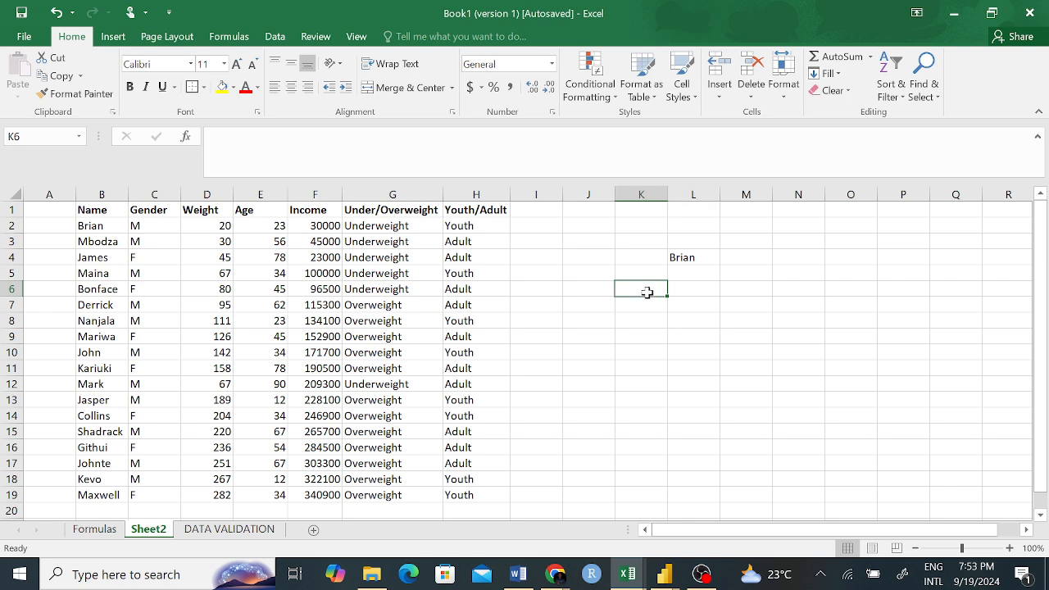
{"action": "type", "text": "=VLOO"}
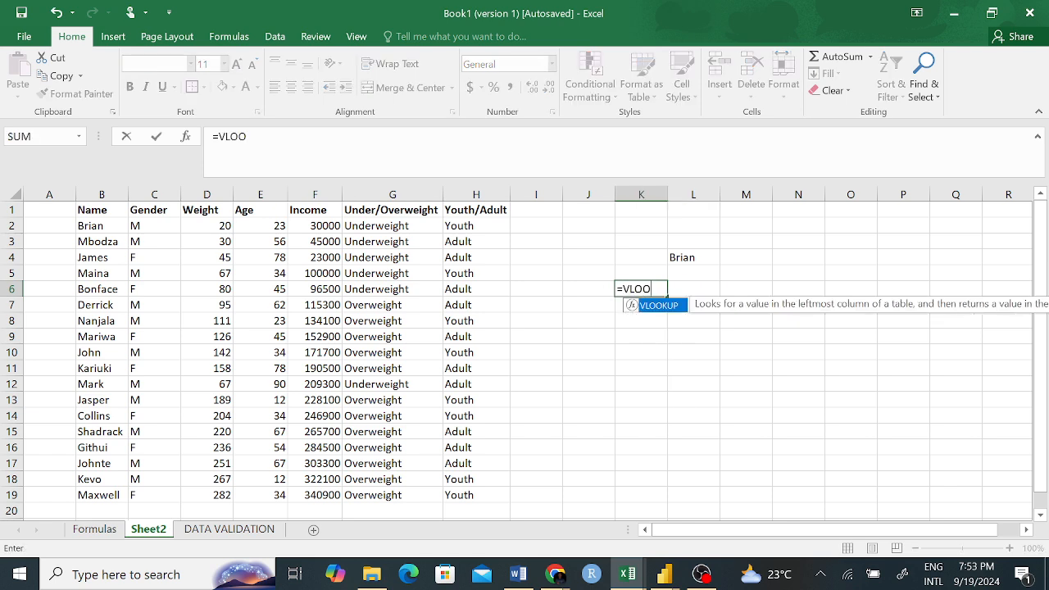
{"action": "key", "text": "Tab"}
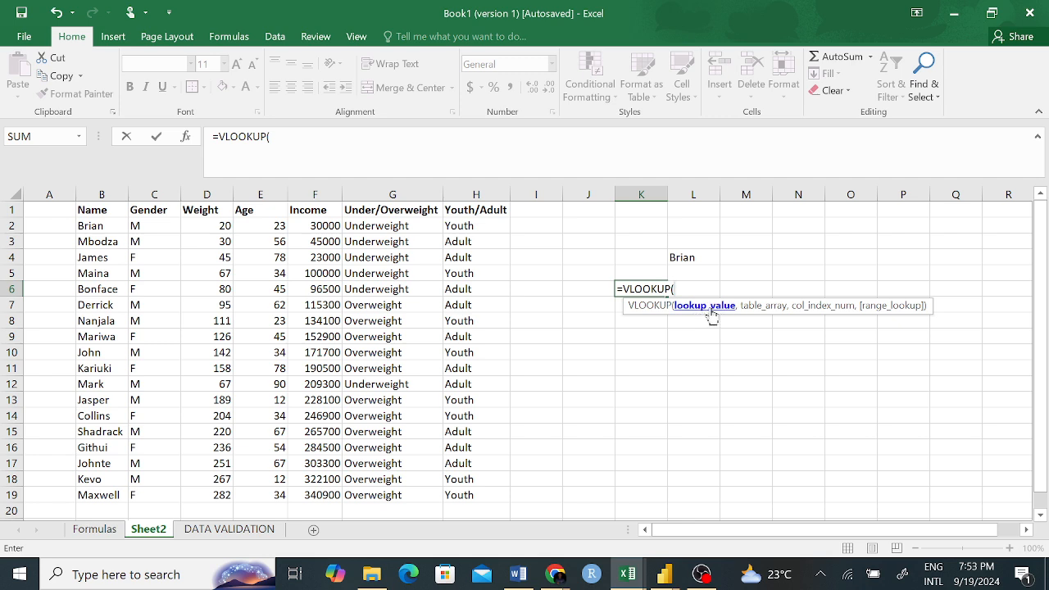
{"action": "left_click", "coordinate": [693, 259]}
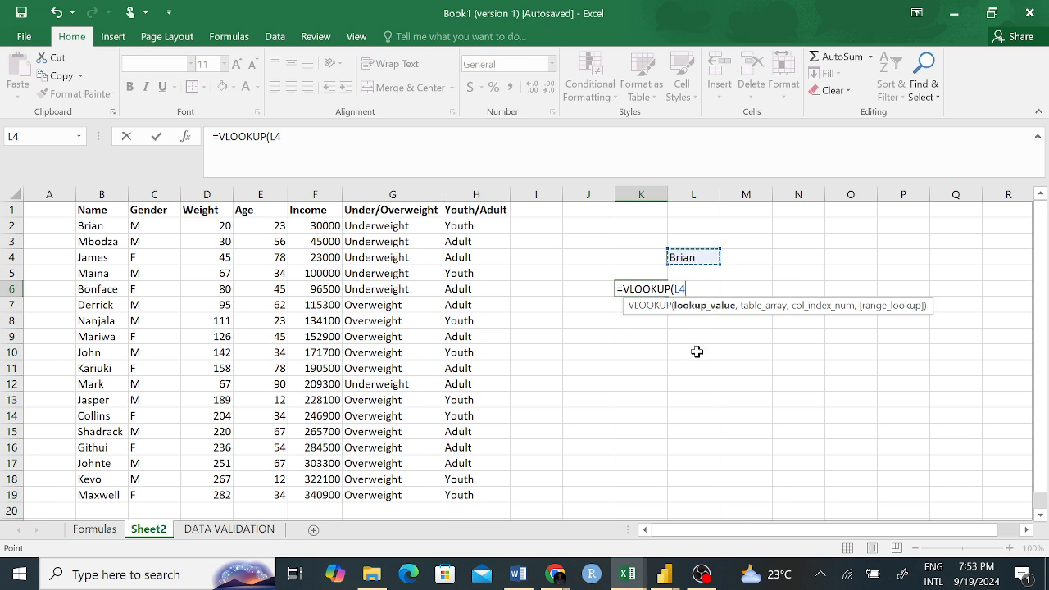
{"action": "type", "text": ","}
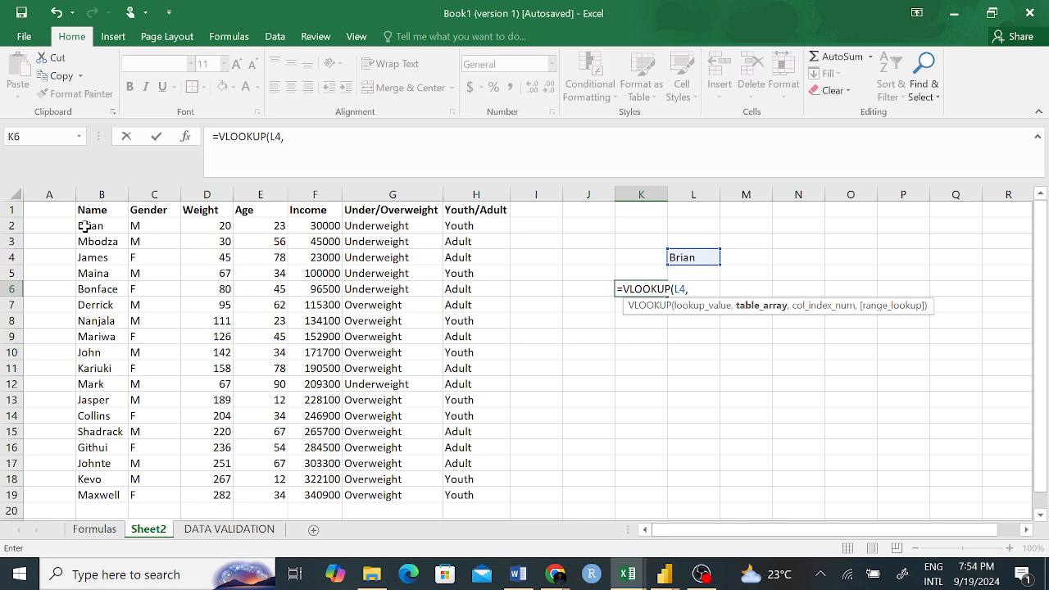
{"action": "left_click_drag", "start_coordinate": [90, 227], "coordinate": [452, 493]}
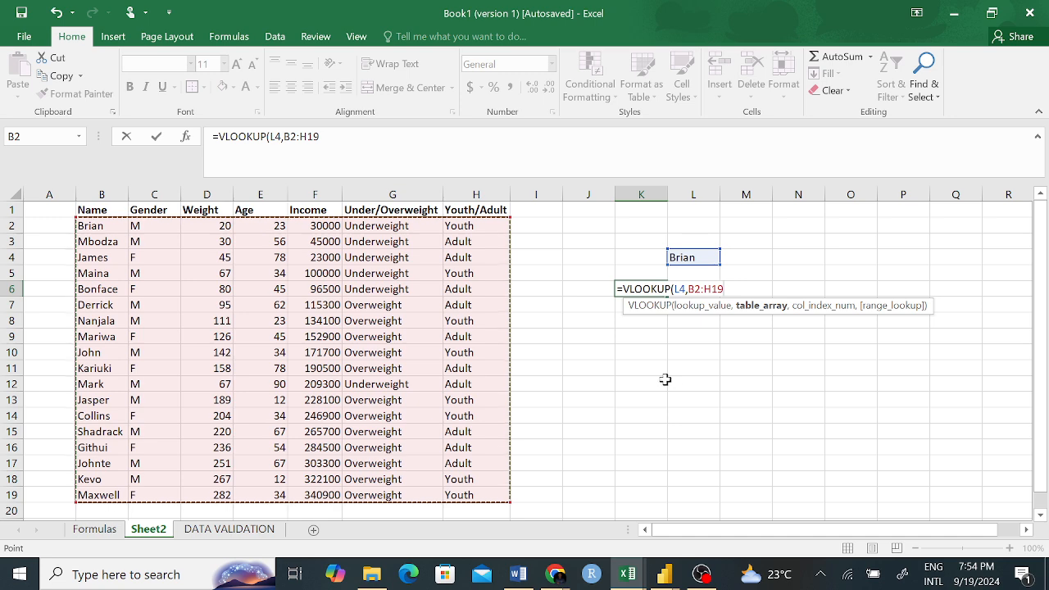
- Complete the VLOOKUP formula in K6 with column index 5 and FALSE for an exact match
{"action": "type", "text": ","}
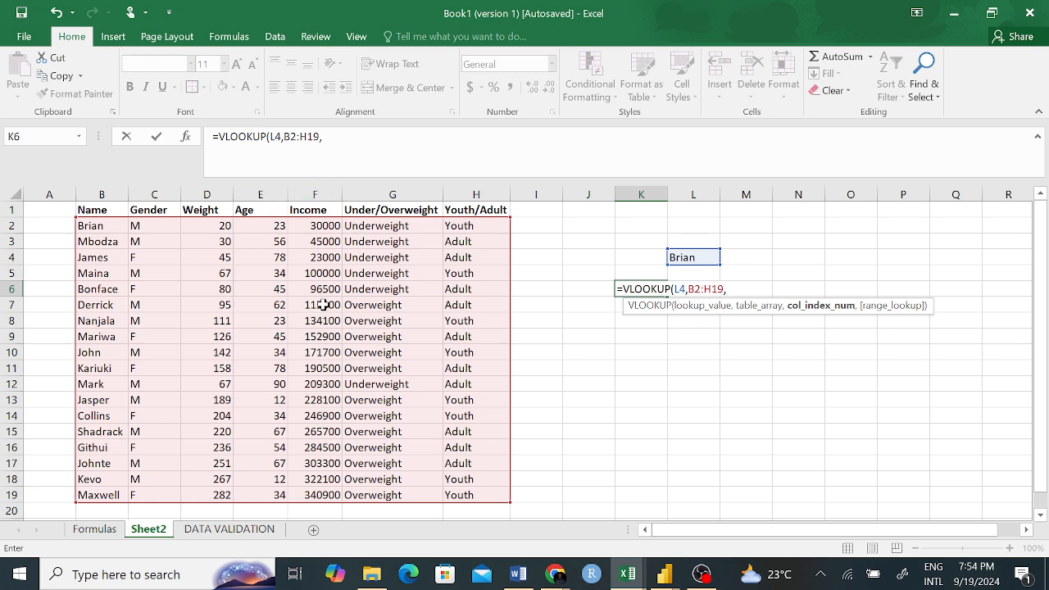
{"action": "type", "text": "5,"}
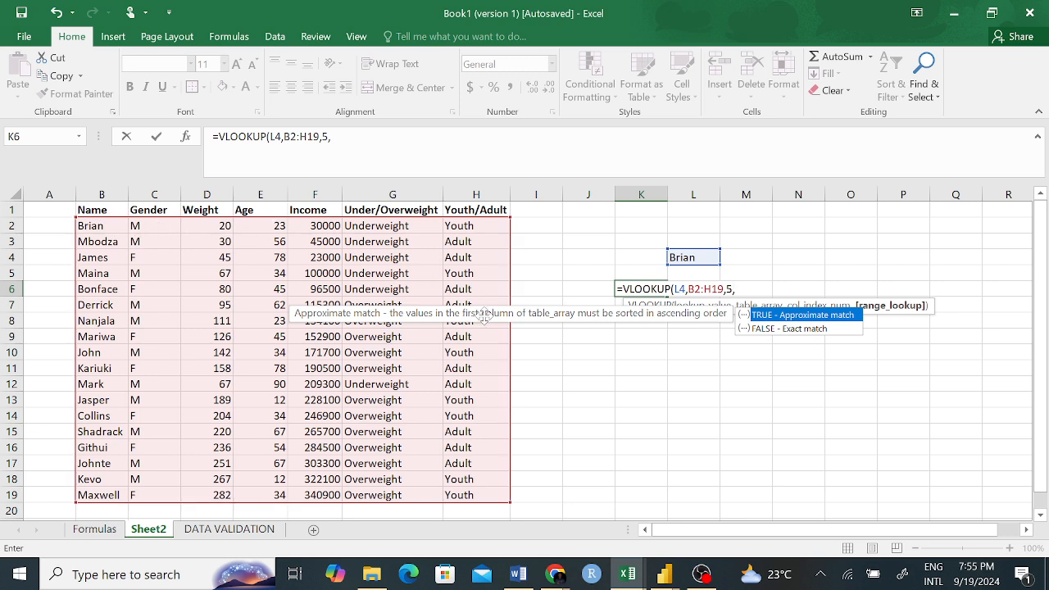
{"action": "type", "text": "f"}
{"action": "key", "text": "BackSpace"}
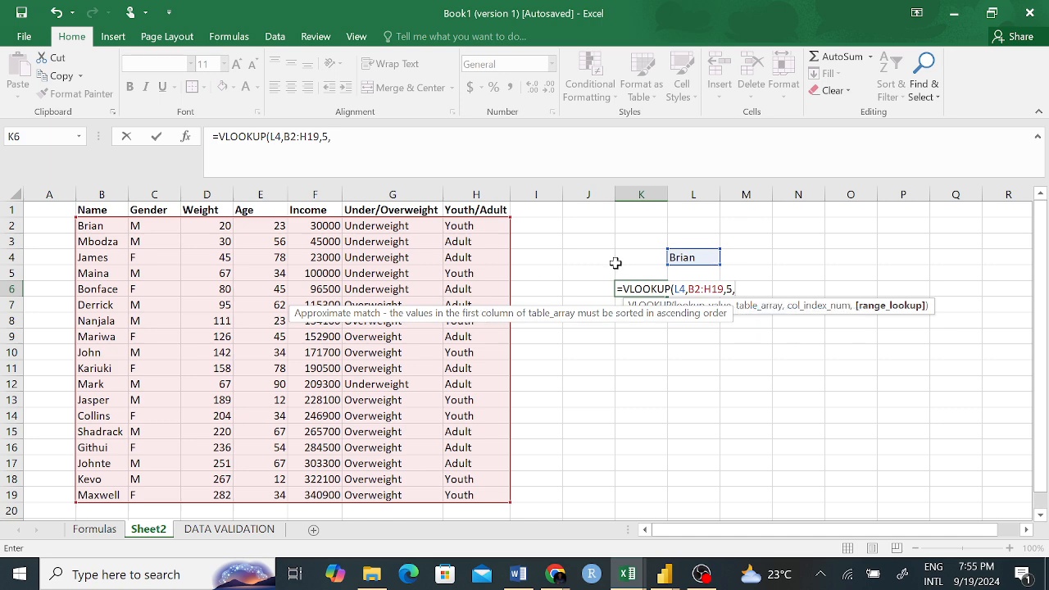
{"action": "type", "text": "FALSE"}
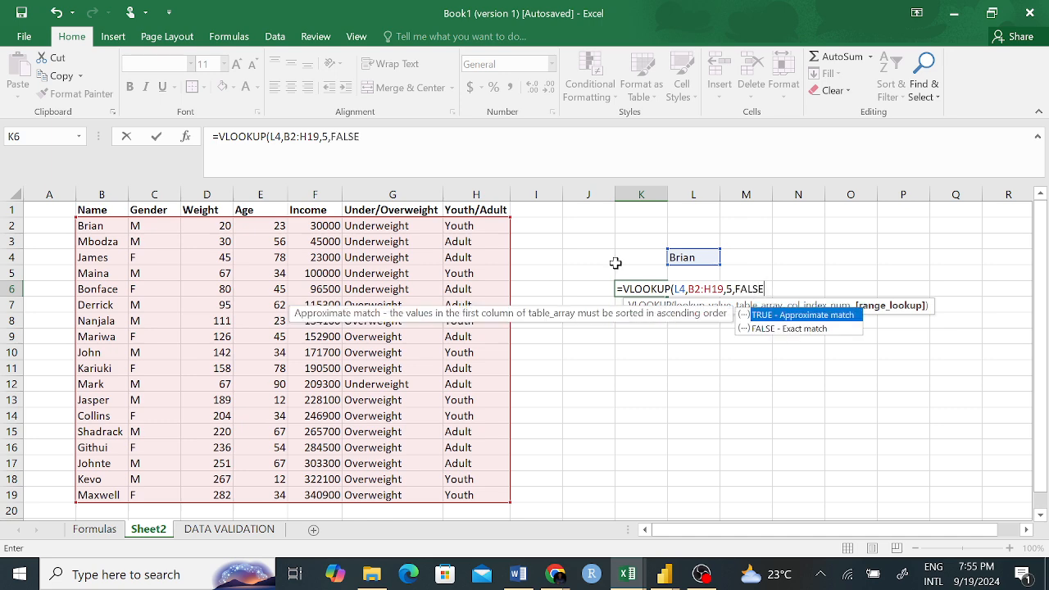
{"action": "type", "text": ")"}
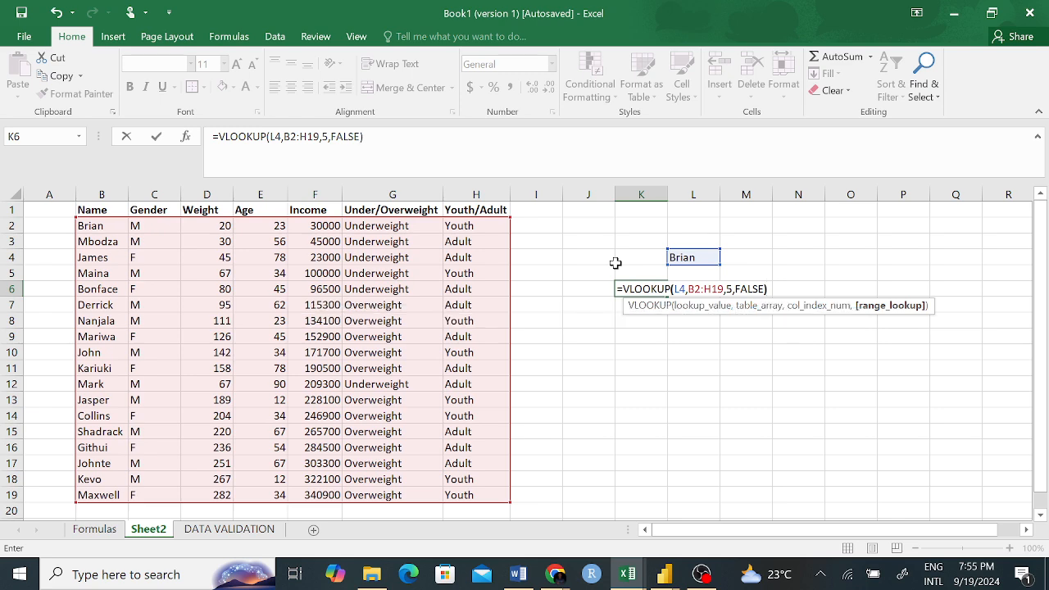
{"action": "key", "text": "Return"}
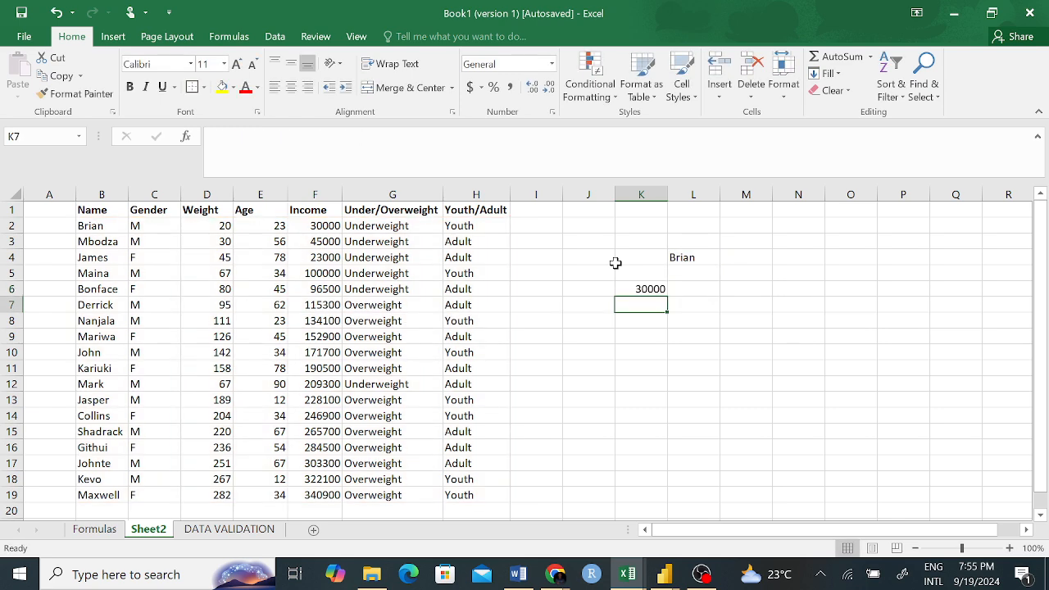
- Review the lookup value, table array, column index and range lookup arguments of the VLOOKUP formula in K6
{"action": "left_click", "coordinate": [660, 286]}
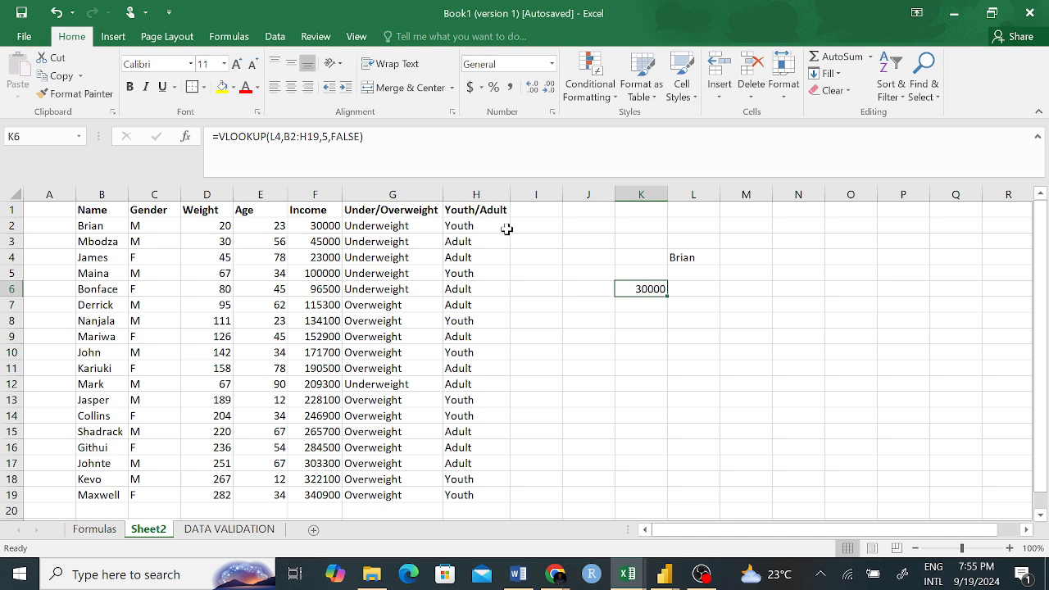
{"action": "left_click", "coordinate": [330, 136]}
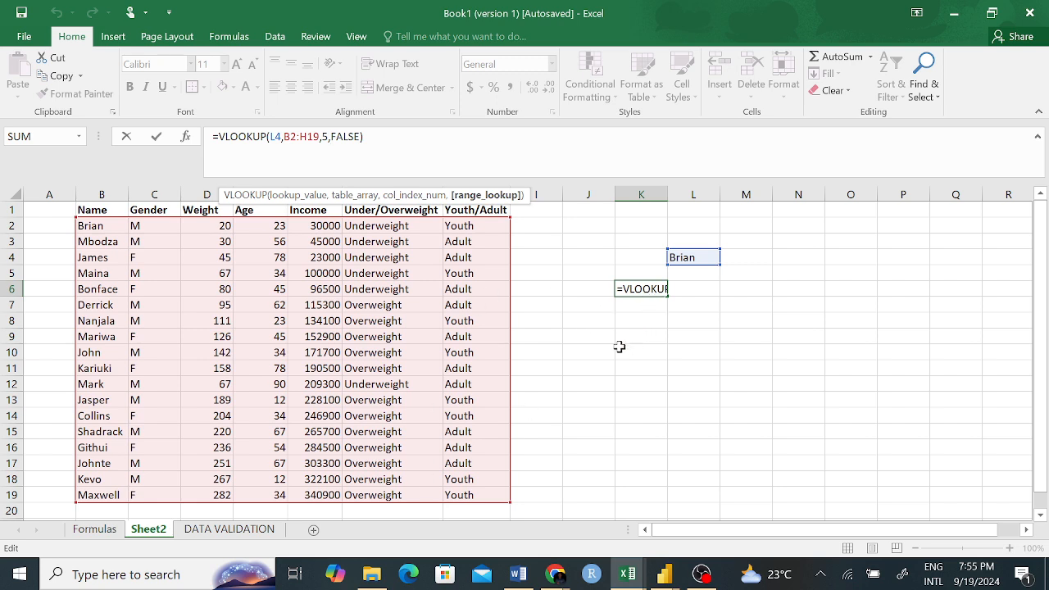
{"action": "left_click", "coordinate": [275, 137]}
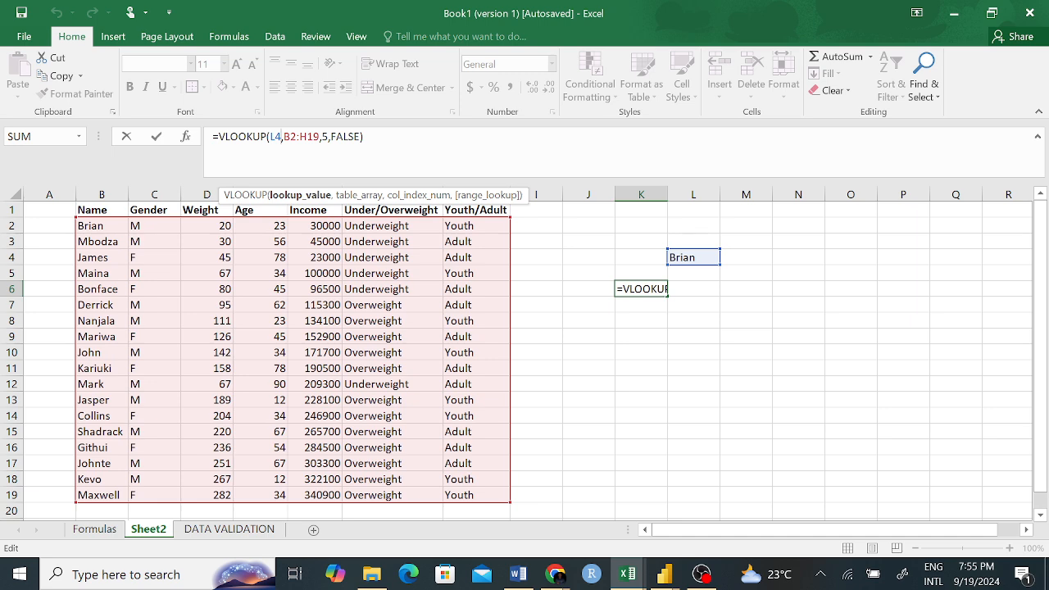
{"action": "left_click", "coordinate": [296, 137]}
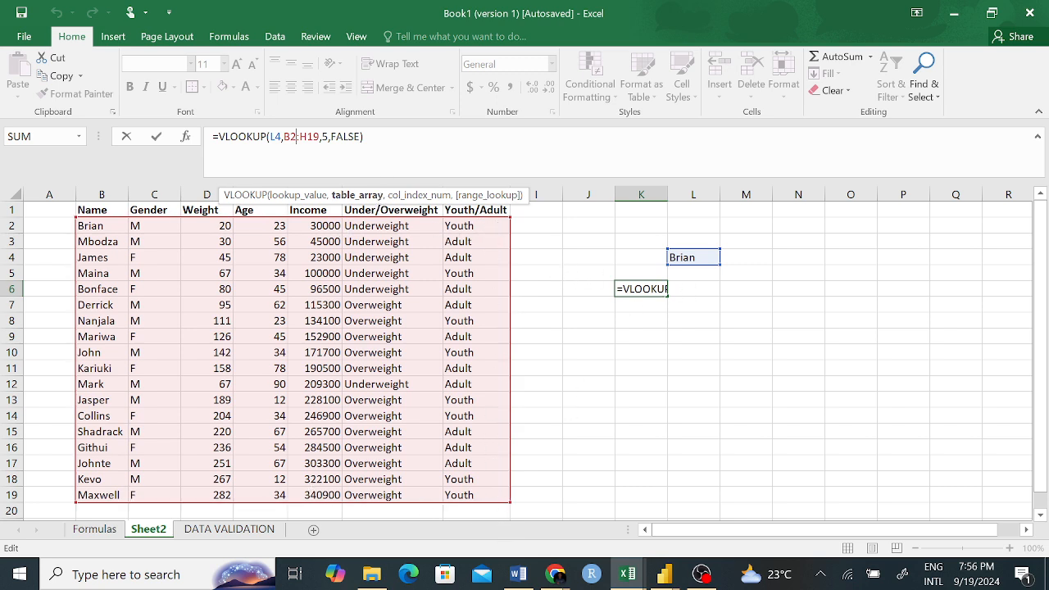
{"action": "left_click", "coordinate": [327, 137]}
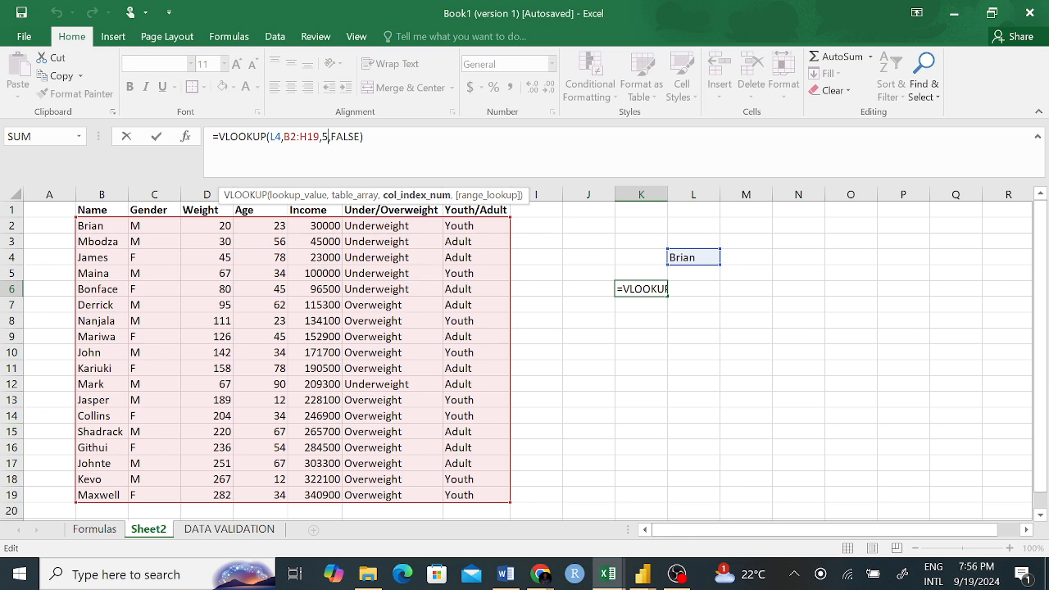
{"action": "left_click", "coordinate": [338, 137]}
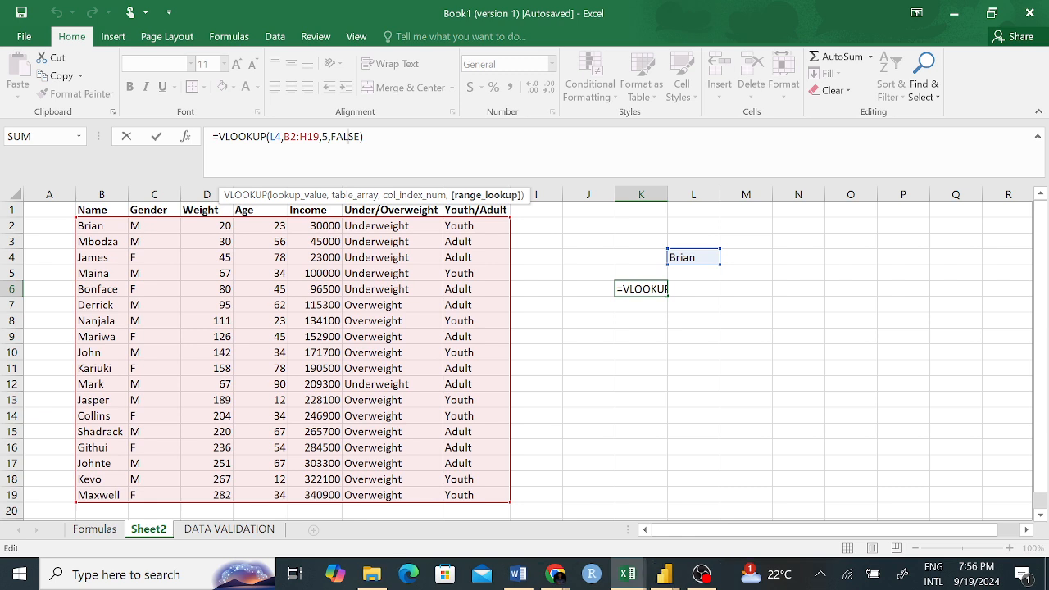
{"action": "key", "text": "Return"}
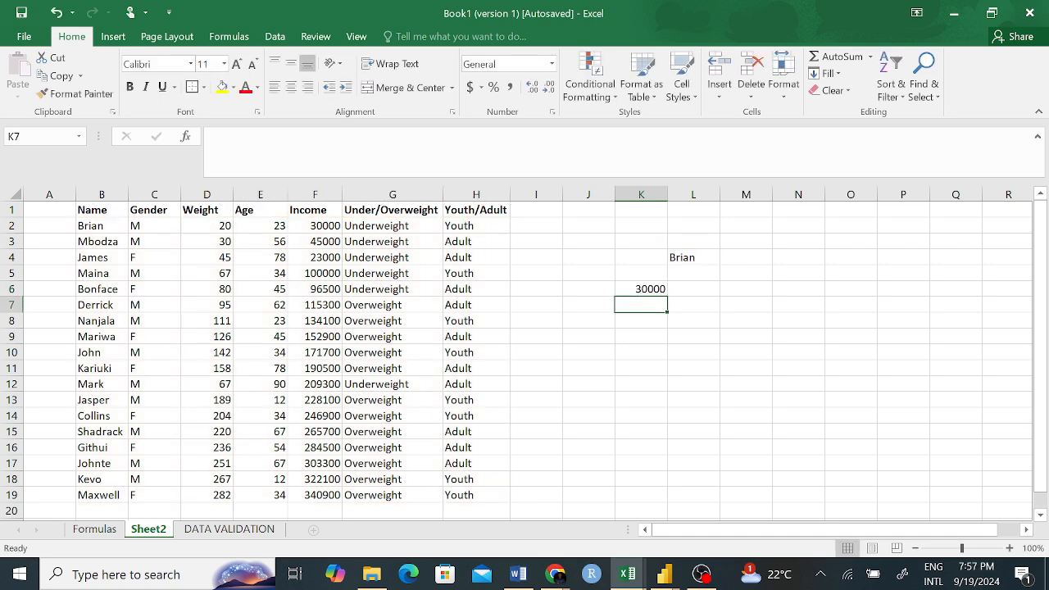
- Replace the name in L4 with the one from row 19 and compare K6 with that row's income
{"action": "left_click", "coordinate": [685, 256]}
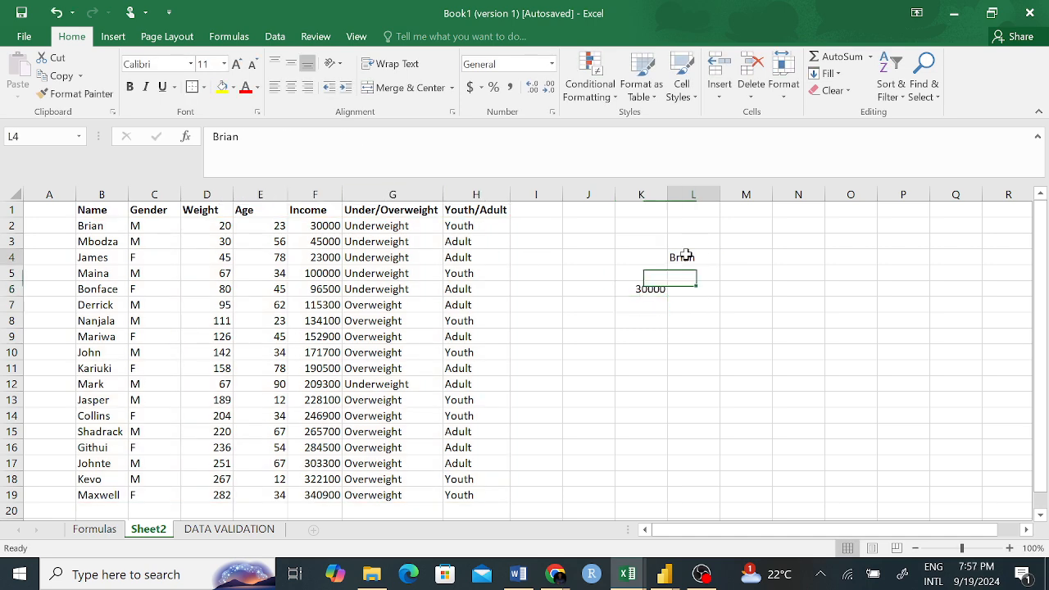
{"action": "type", "text": "Maxwell"}
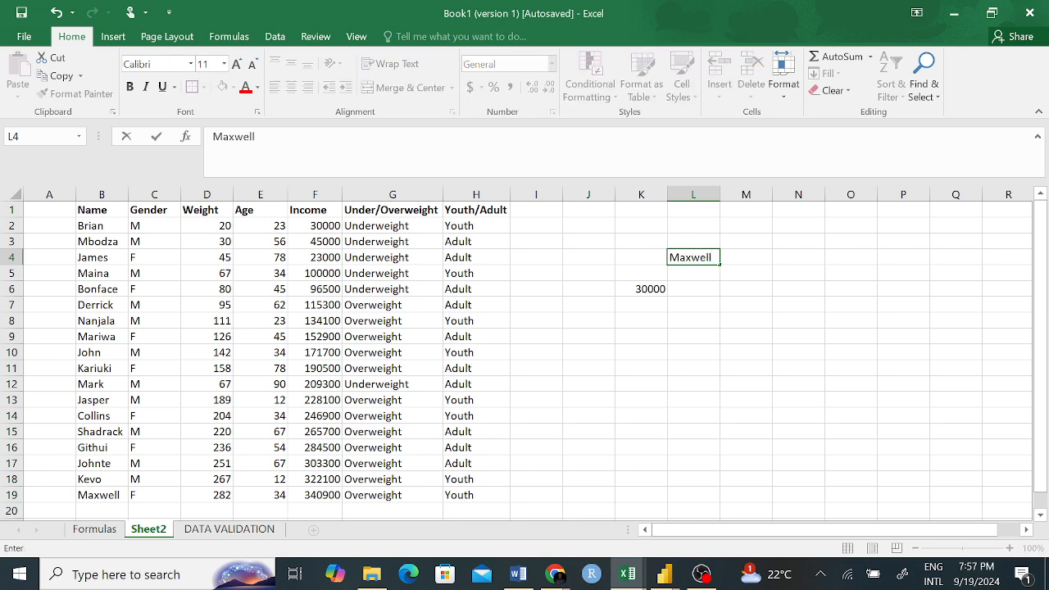
{"action": "key", "text": "Return"}
{"action": "left_click", "coordinate": [659, 290]}
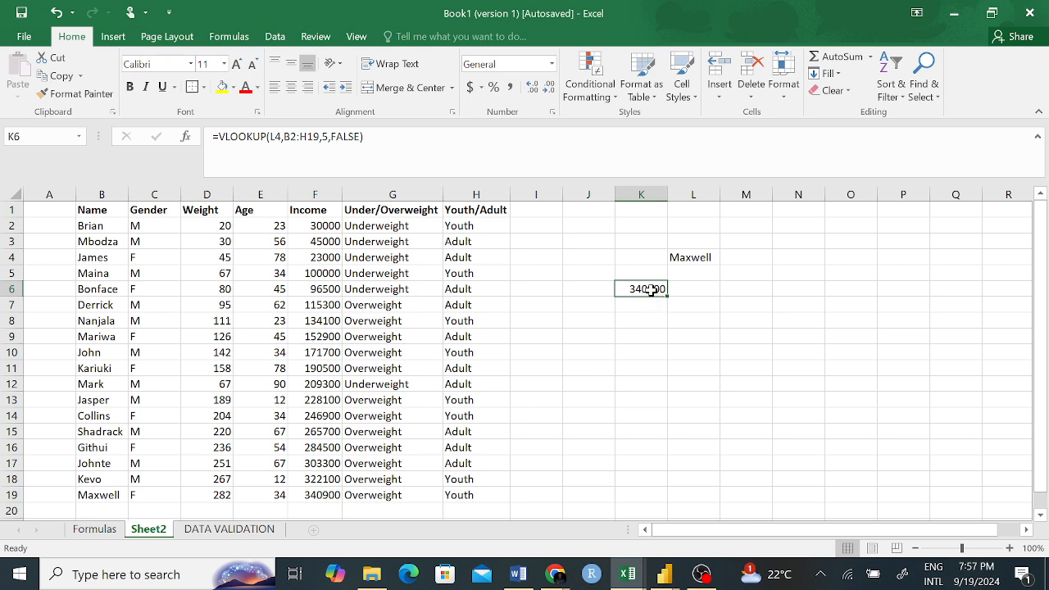
{"action": "left_click", "coordinate": [324, 496]}
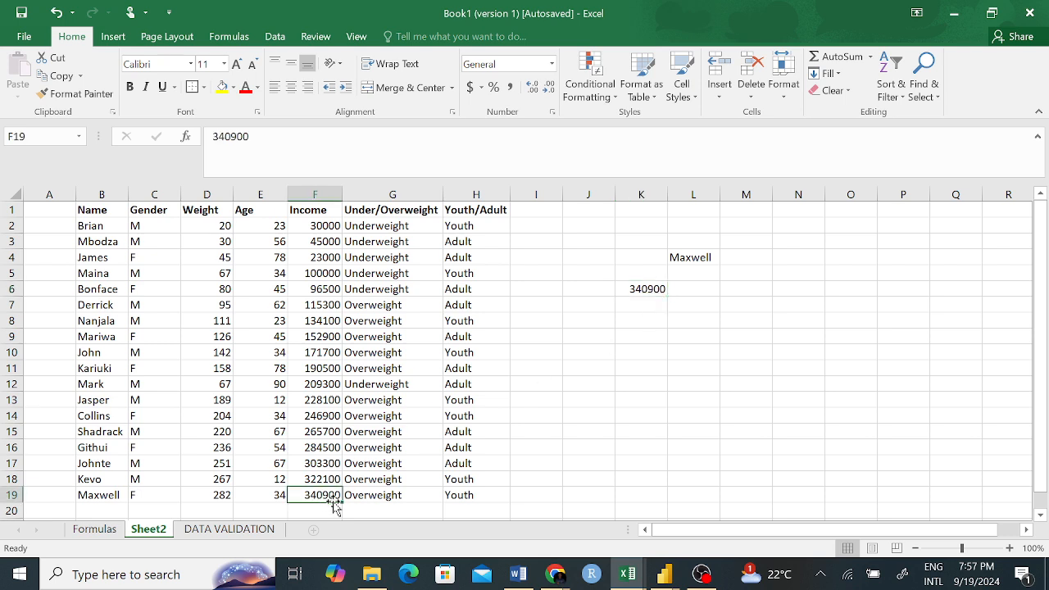
- Change the lookup name in L4 to the person listed in row 10 of the table
{"action": "left_click", "coordinate": [695, 260]}
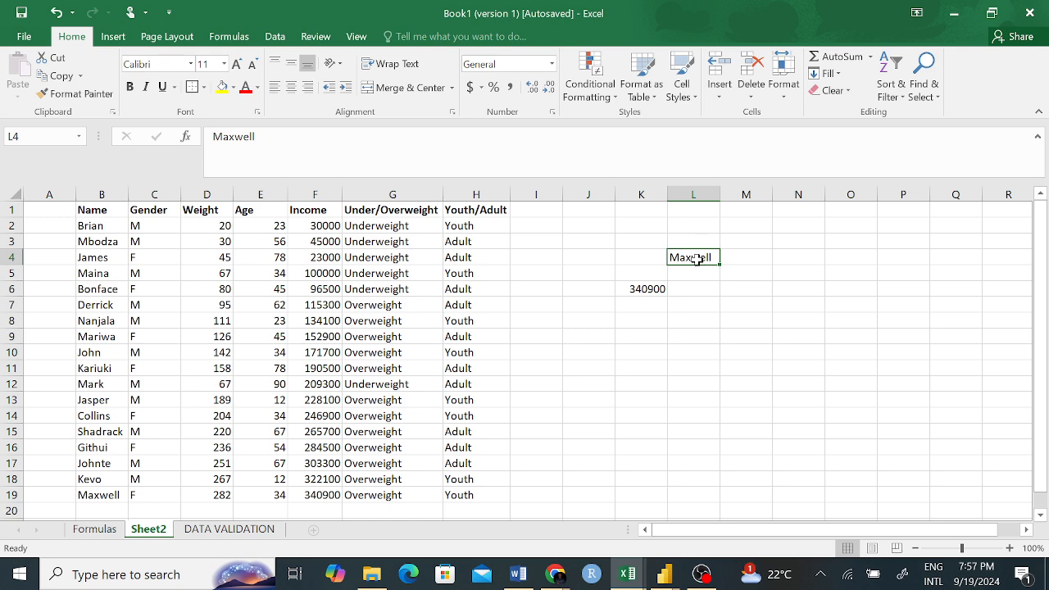
{"action": "type", "text": "John"}
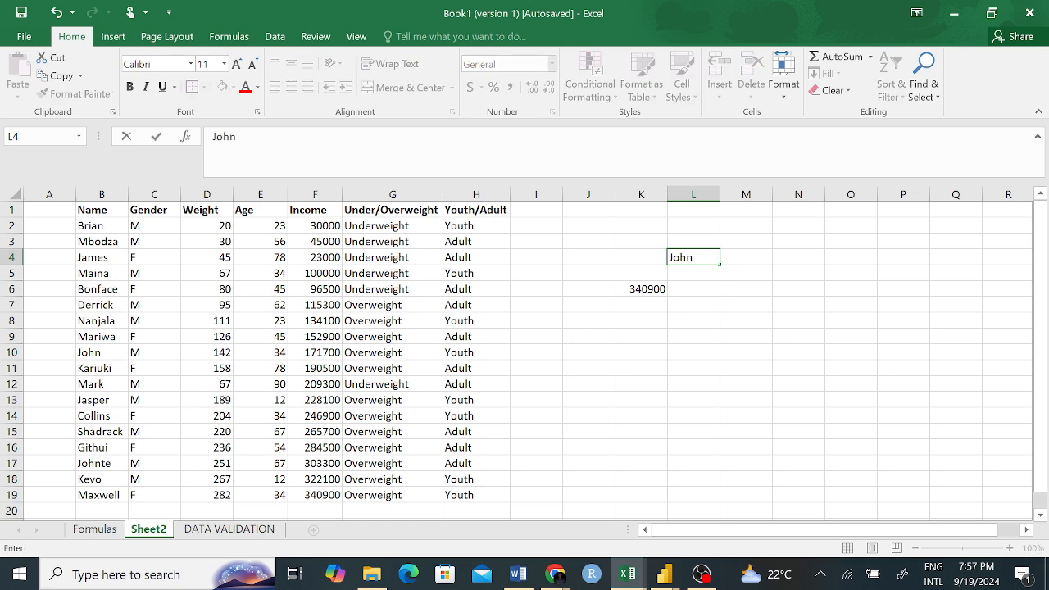
{"action": "key", "text": "Return"}
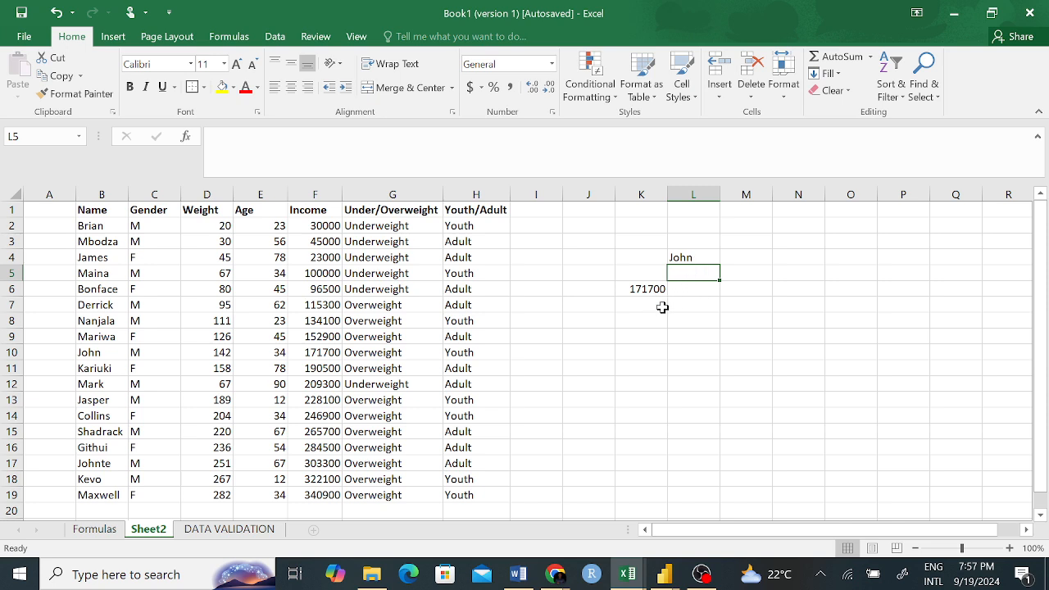
- Enter a name in L4 that is missing from the table and inspect the lookup result in K6
{"action": "left_click", "coordinate": [689, 258]}
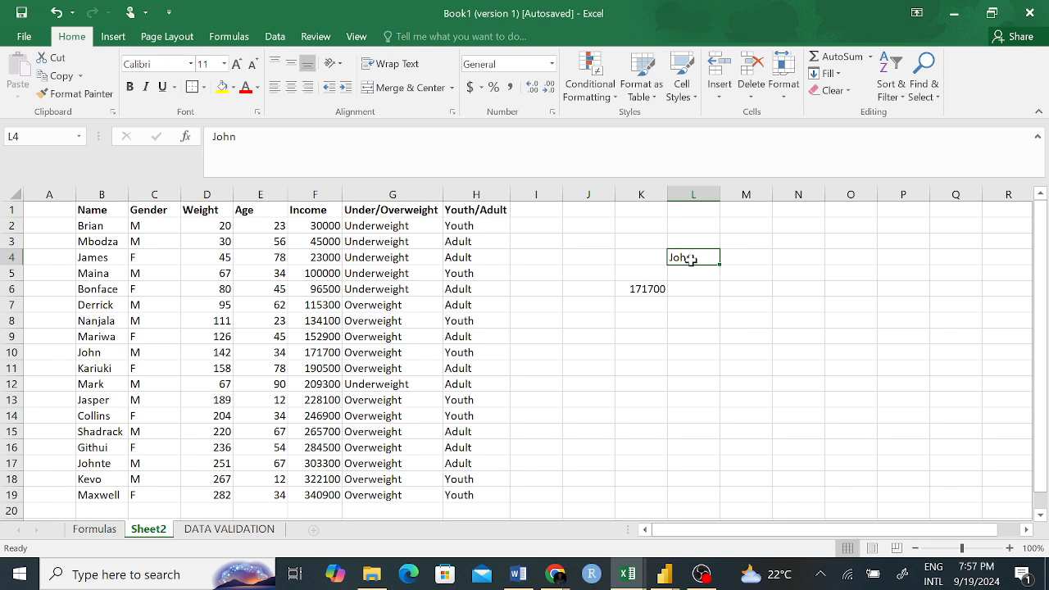
{"action": "type", "text": "Celzo"}
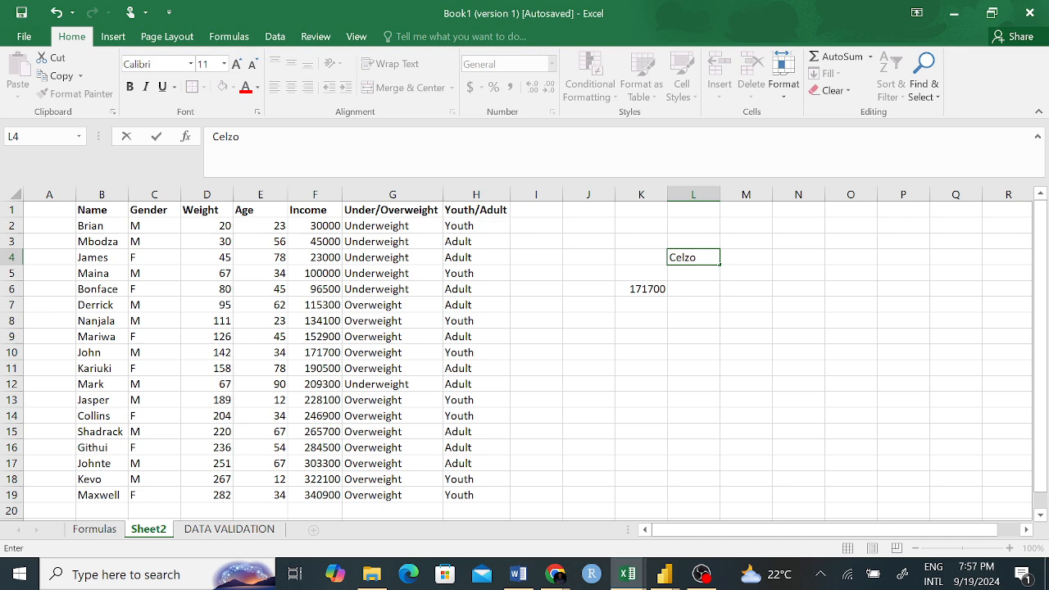
{"action": "key", "text": "Return"}
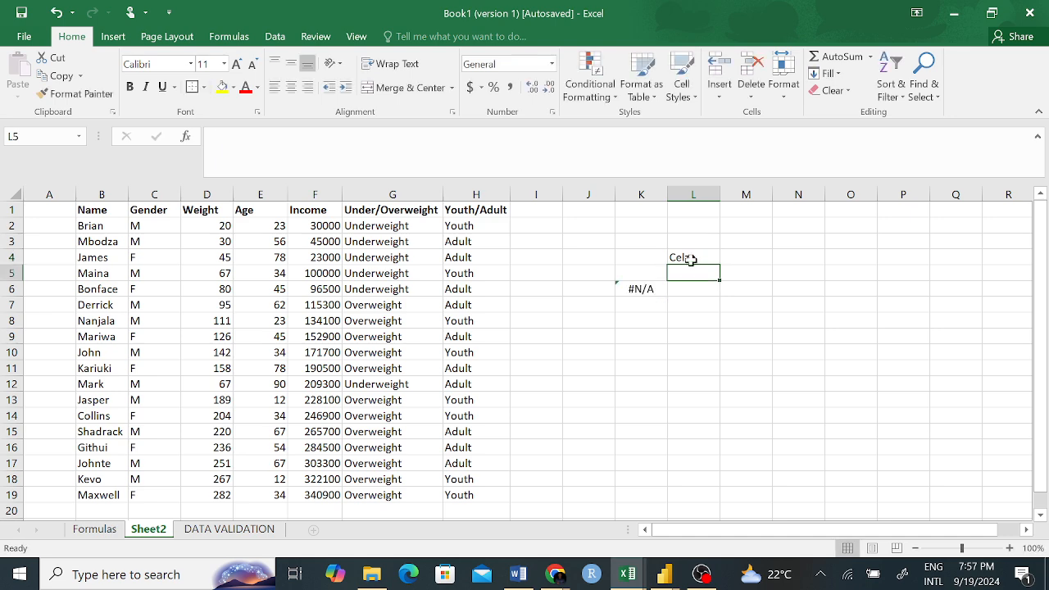
{"action": "left_click", "coordinate": [646, 285]}
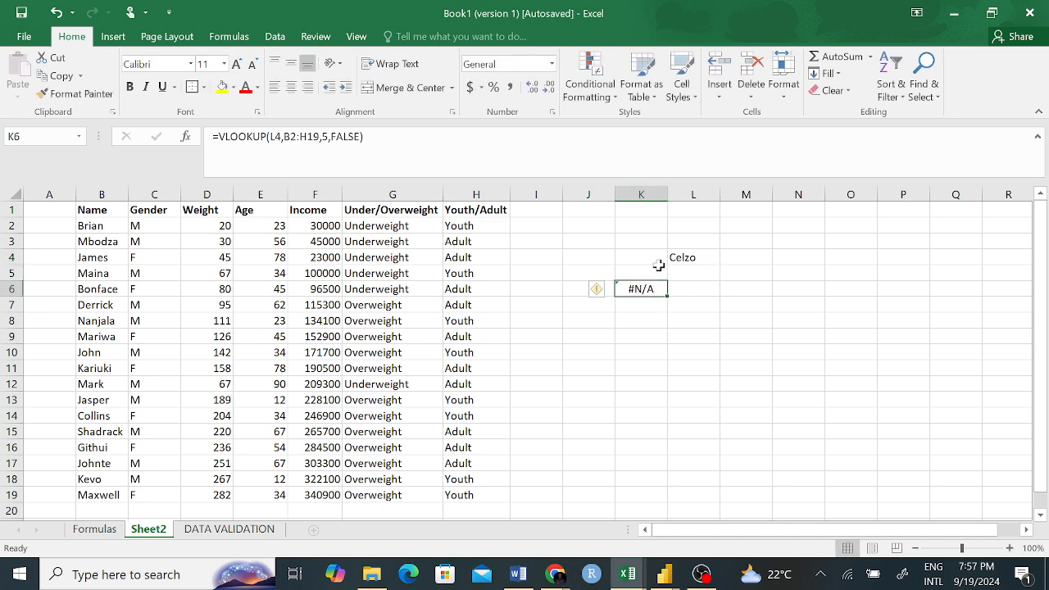
{"action": "left_click", "coordinate": [677, 317]}
{"action": "left_click", "coordinate": [639, 288]}
{"action": "left_click", "coordinate": [656, 324]}
{"action": "left_click", "coordinate": [653, 287]}
- Set the lookup name in L4 to the person listed in row 9 of the table
{"action": "left_click", "coordinate": [686, 257]}
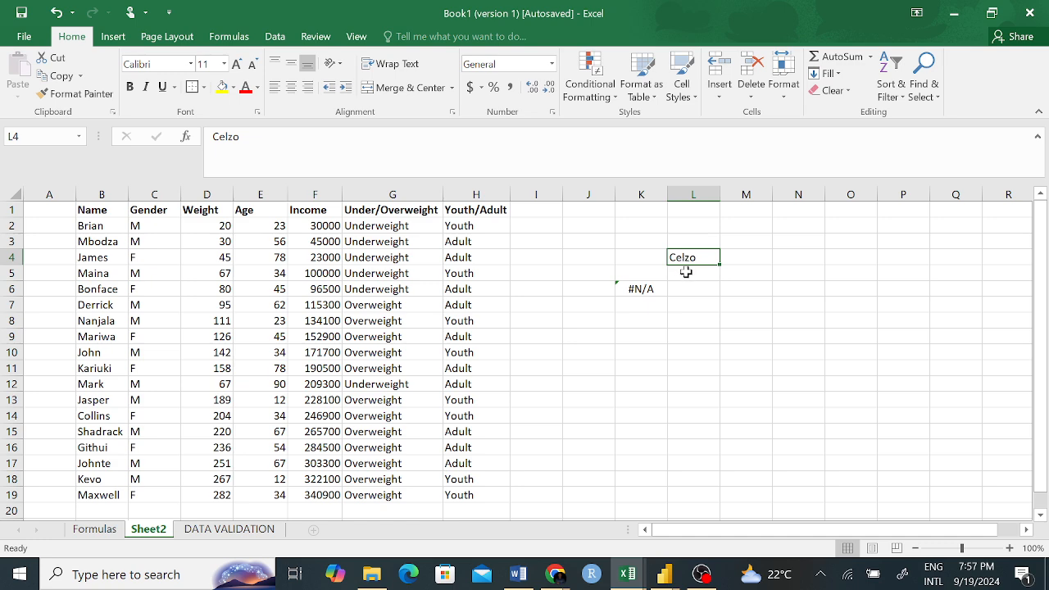
{"action": "type", "text": "Mariwa"}
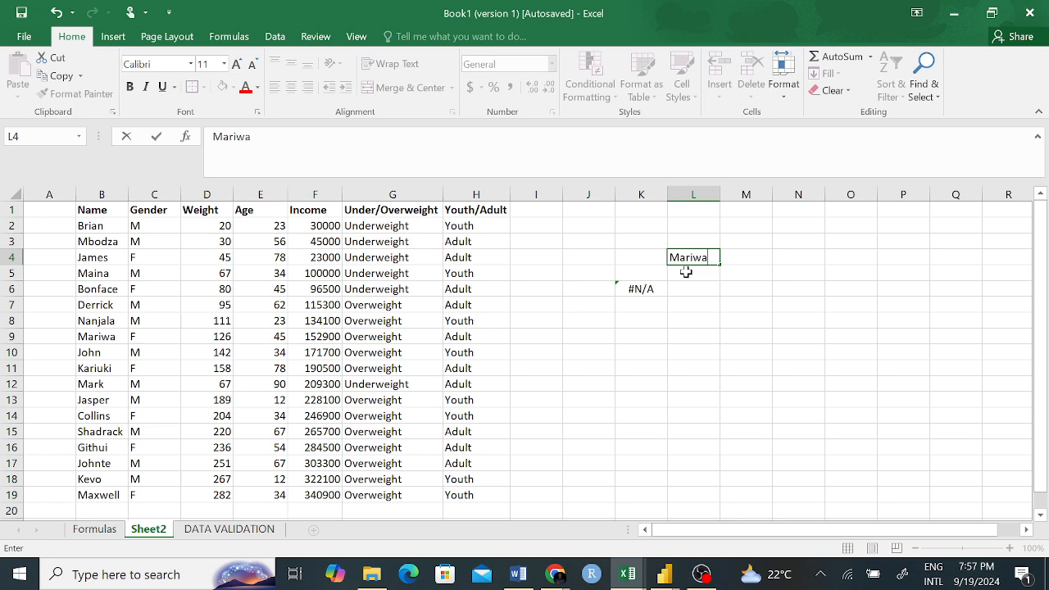
{"action": "key", "text": "Return"}
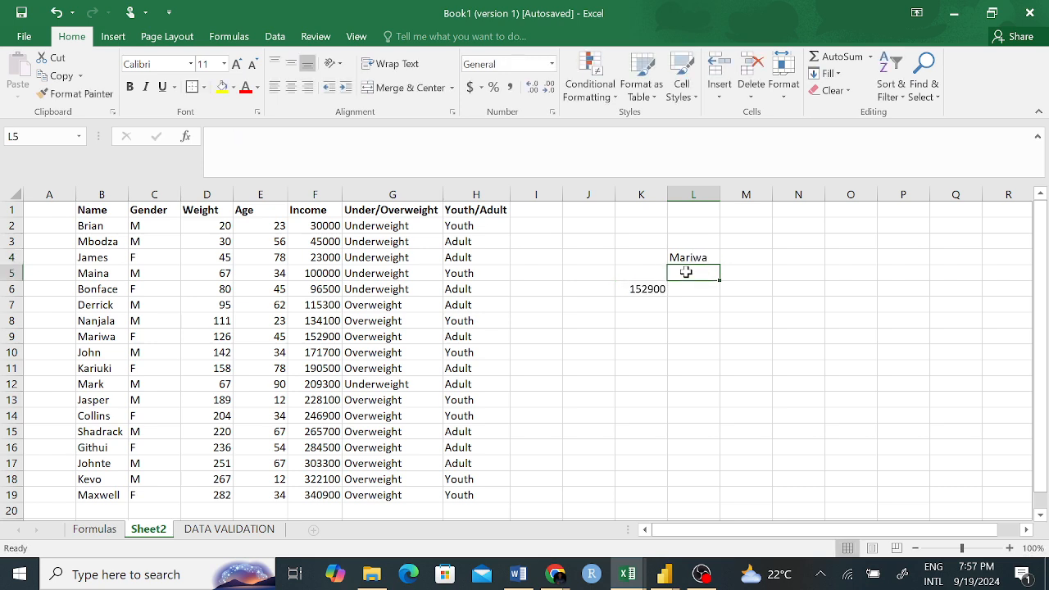
- Try filling the lookup name from L4 down into L5, and clear the copied entry
{"action": "left_click", "coordinate": [660, 288]}
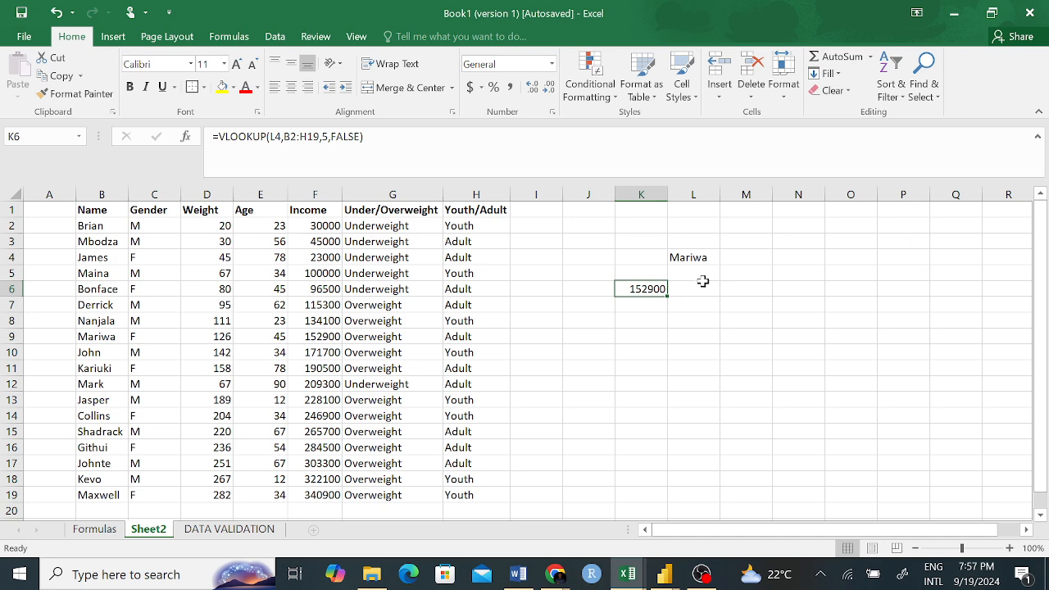
{"action": "left_click", "coordinate": [686, 259]}
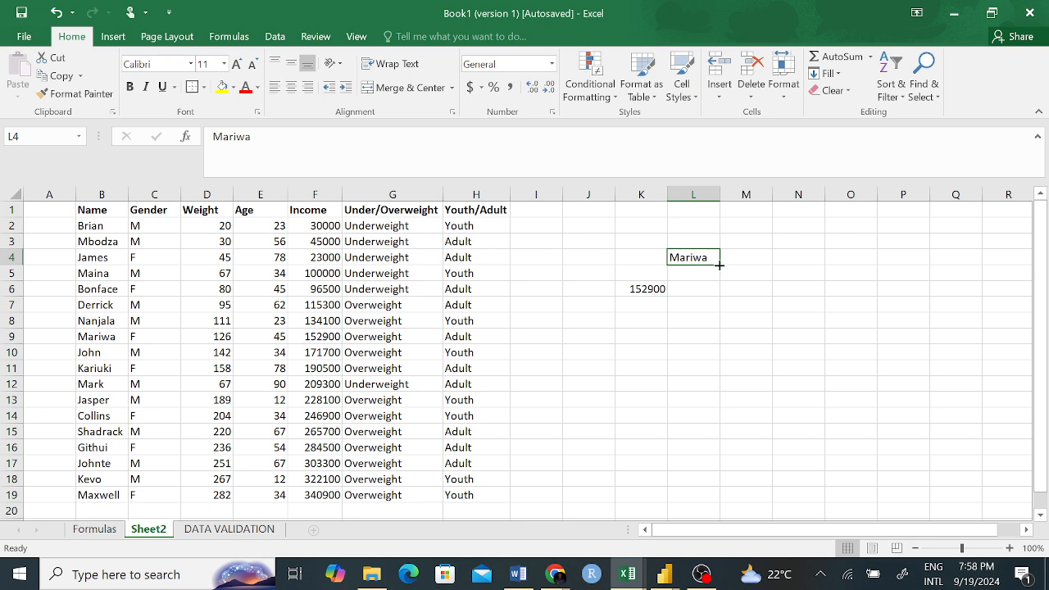
{"action": "left_click_drag", "start_coordinate": [718, 264], "coordinate": [721, 276]}
{"action": "left_click", "coordinate": [710, 240]}
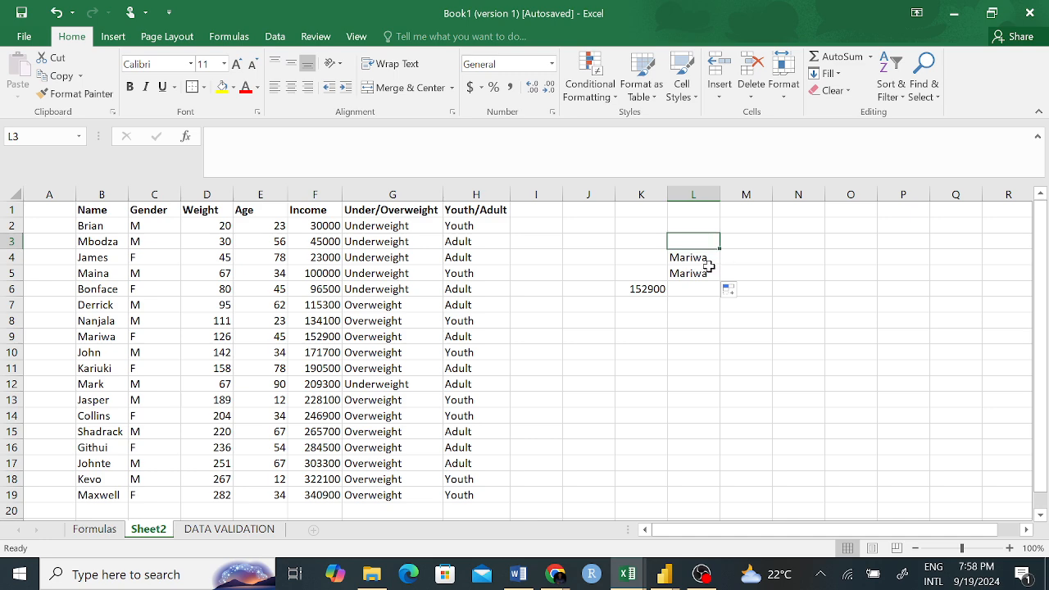
{"action": "left_click", "coordinate": [710, 273]}
{"action": "key", "text": "BackSpace"}
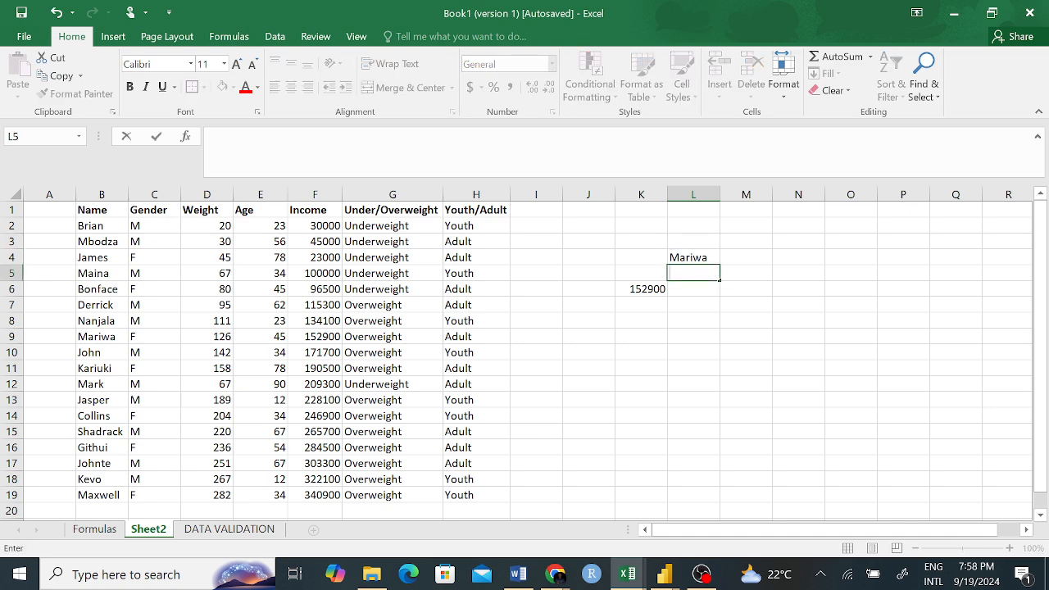
{"action": "left_click", "coordinate": [777, 255]}
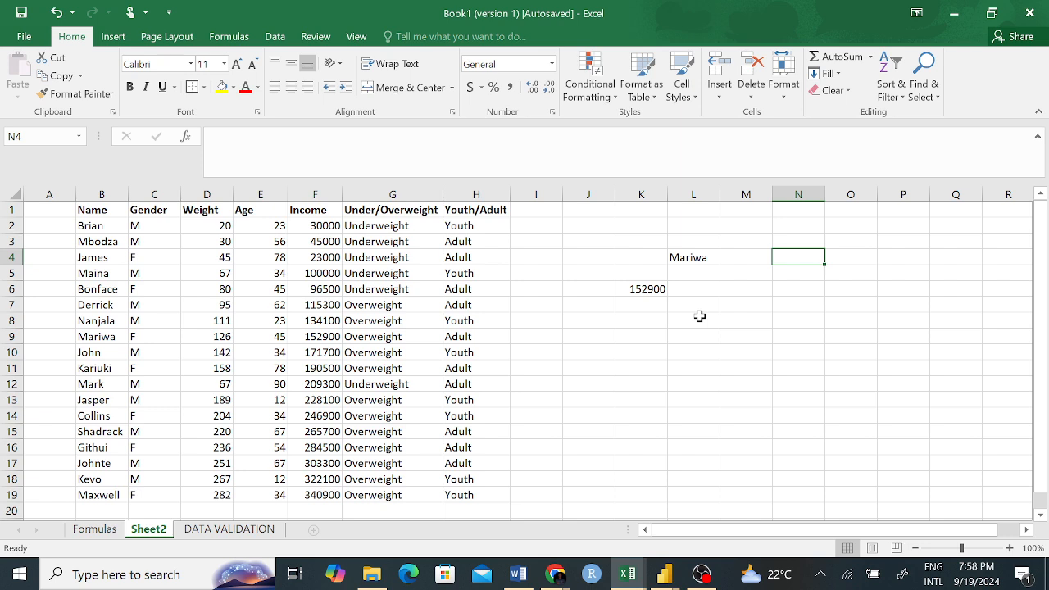
- Try filling the VLOOKUP formula from K6 down into K7, and clear the copied formula
{"action": "left_click", "coordinate": [698, 256]}
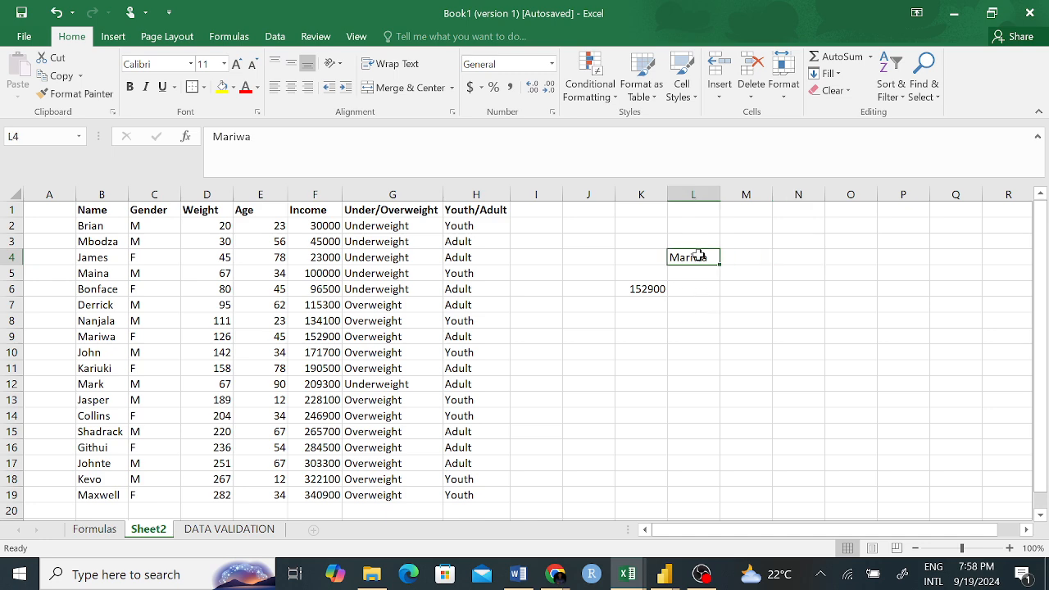
{"action": "left_click", "coordinate": [649, 289]}
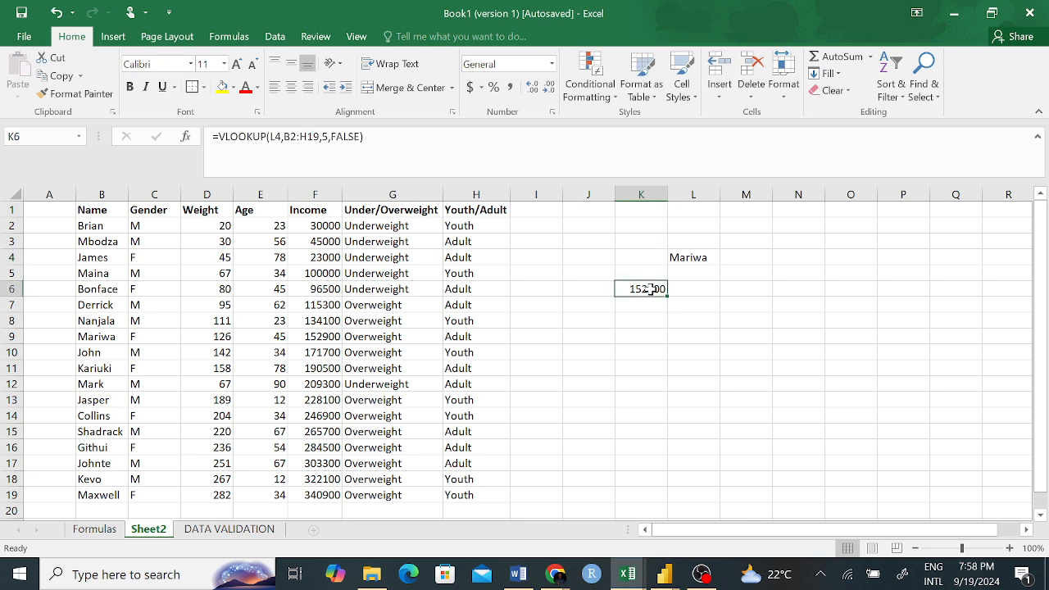
{"action": "left_click_drag", "start_coordinate": [666, 295], "coordinate": [662, 315]}
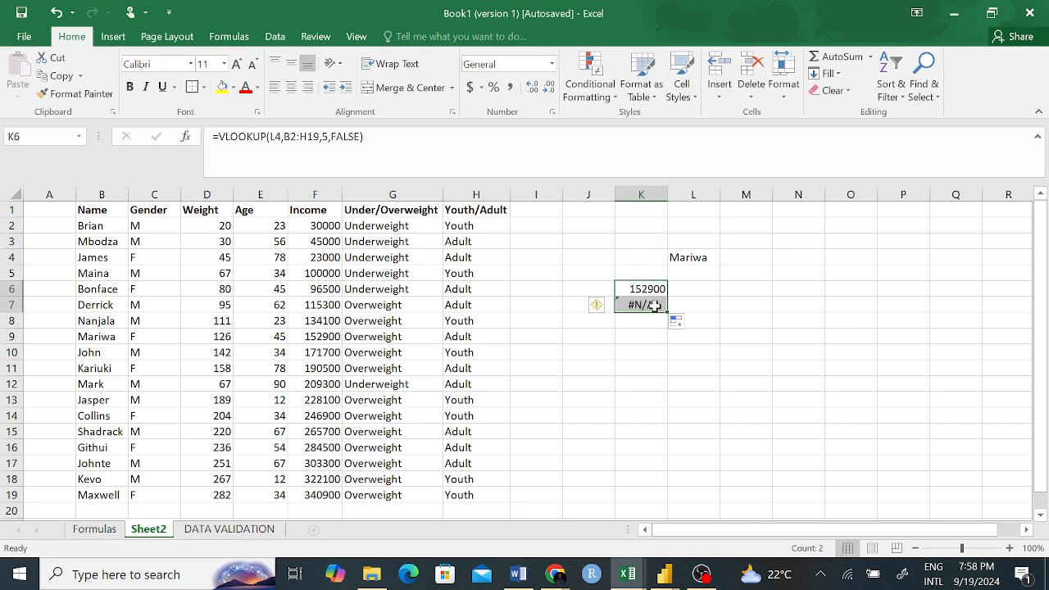
{"action": "left_click", "coordinate": [660, 306]}
{"action": "key", "text": "BackSpace"}
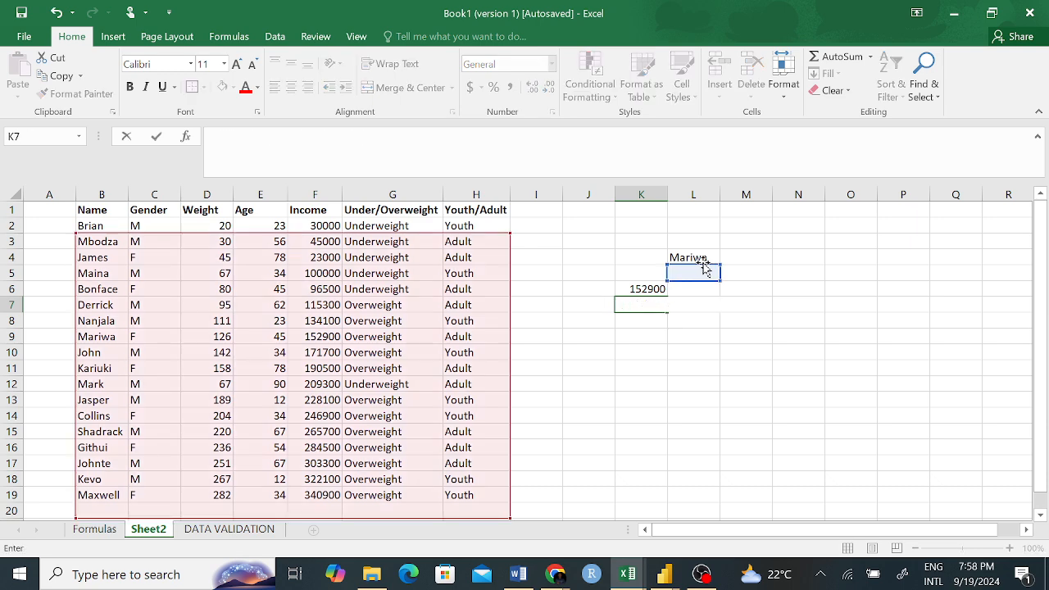
{"action": "left_click", "coordinate": [746, 347]}
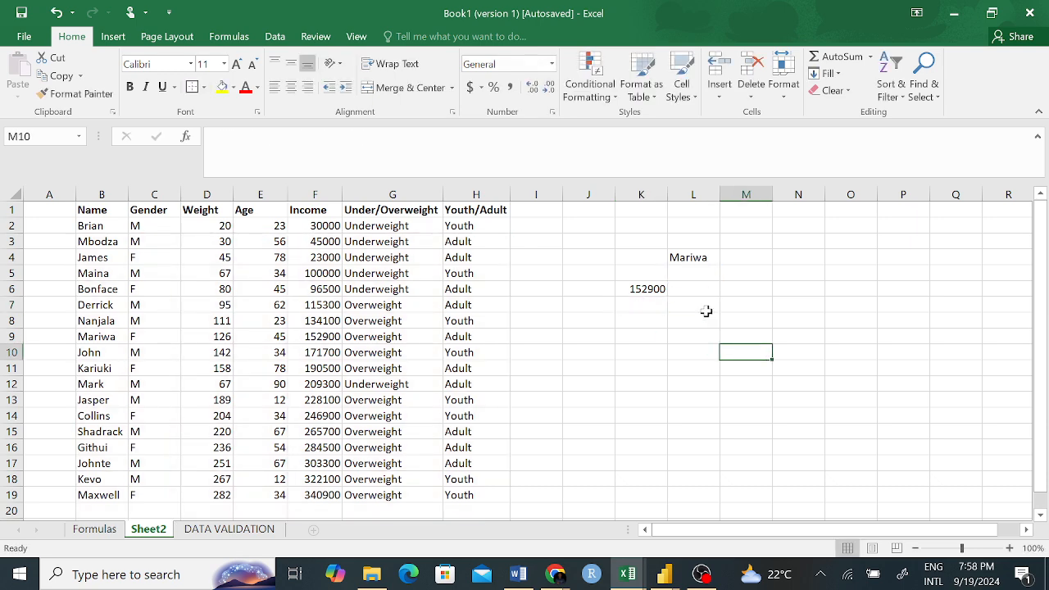
- Clear the VLOOKUP formula from cell K6
{"action": "left_click", "coordinate": [653, 290]}
{"action": "key", "text": "BackSpace"}
{"action": "left_click", "coordinate": [737, 336]}
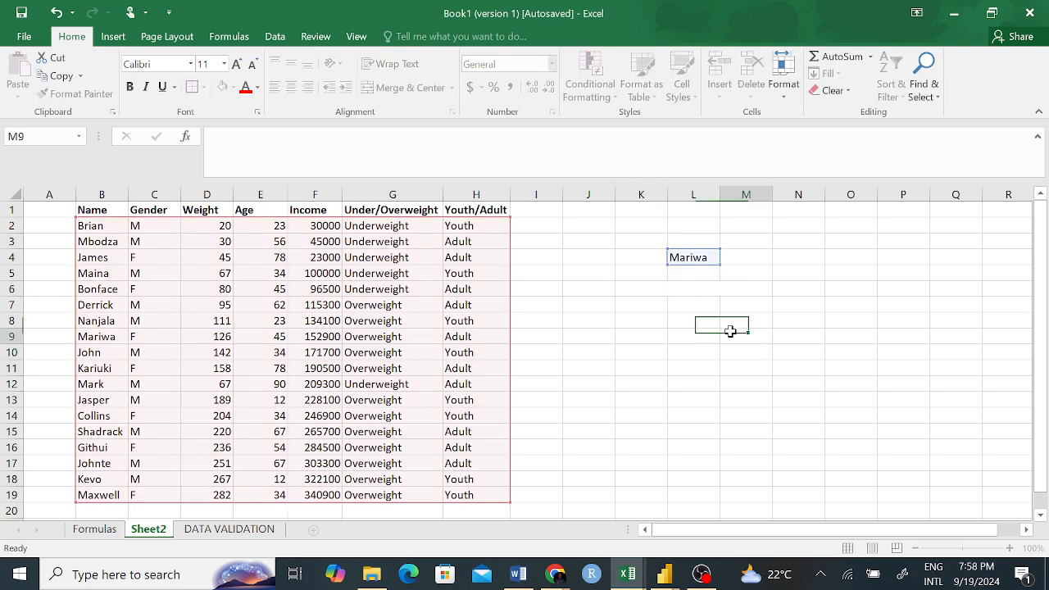
- Extend the lookup list below L4 by entering the names from table rows 6, 11 and 18 in L5, L6 and L7
{"action": "left_click", "coordinate": [694, 260]}
{"action": "left_click", "coordinate": [690, 275]}
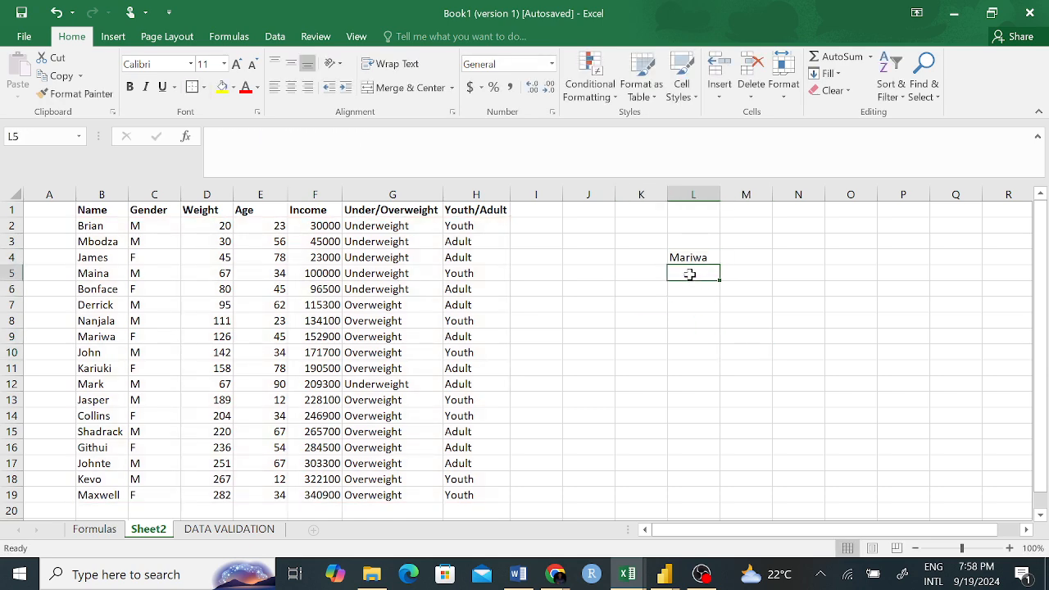
{"action": "type", "text": "Bonface"}
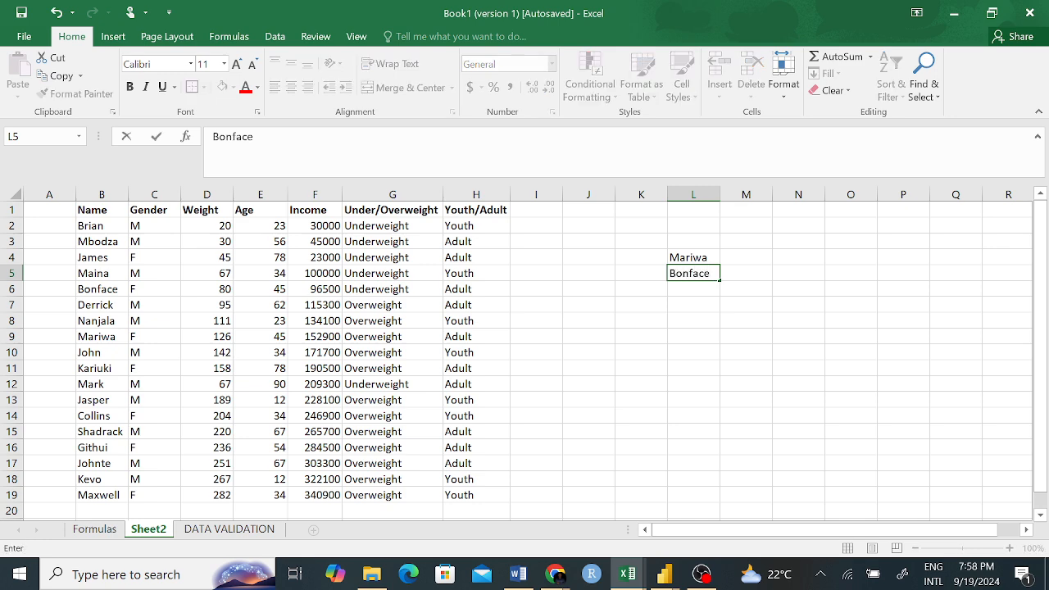
{"action": "left_click", "coordinate": [687, 290]}
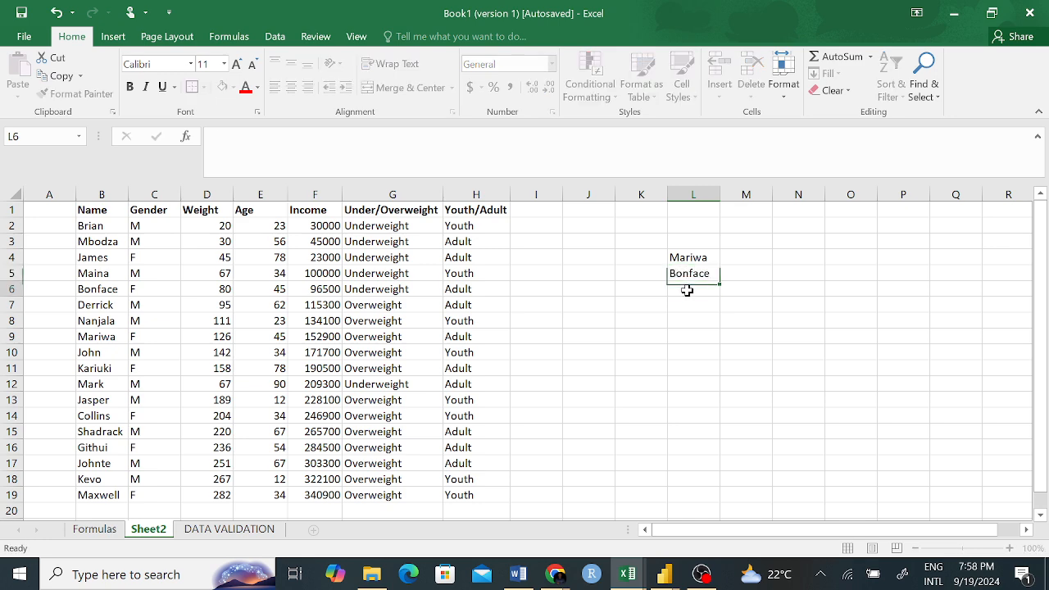
{"action": "type", "text": "Kariuki"}
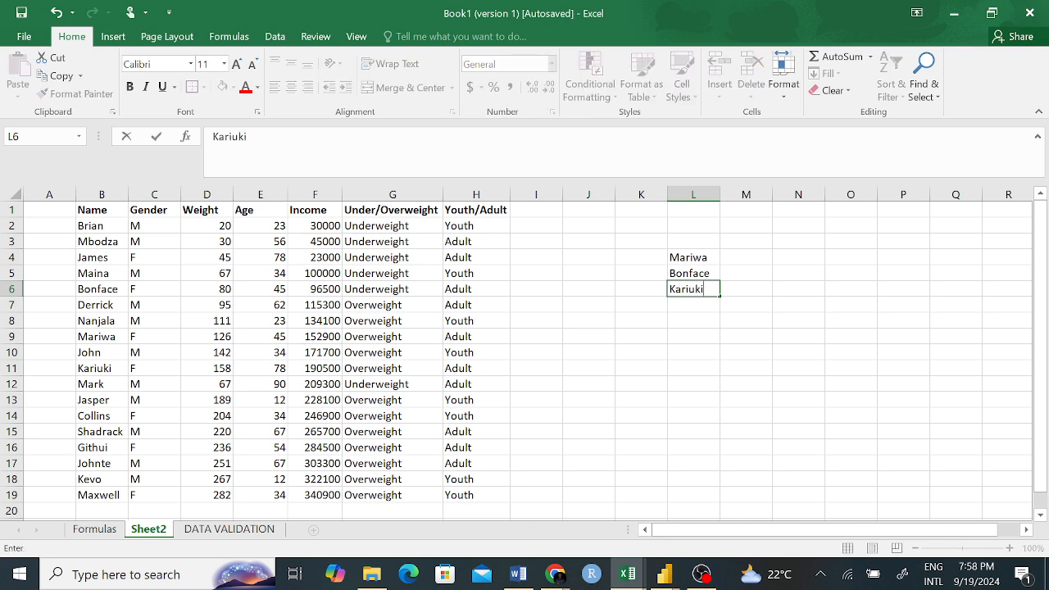
{"action": "left_click", "coordinate": [691, 305]}
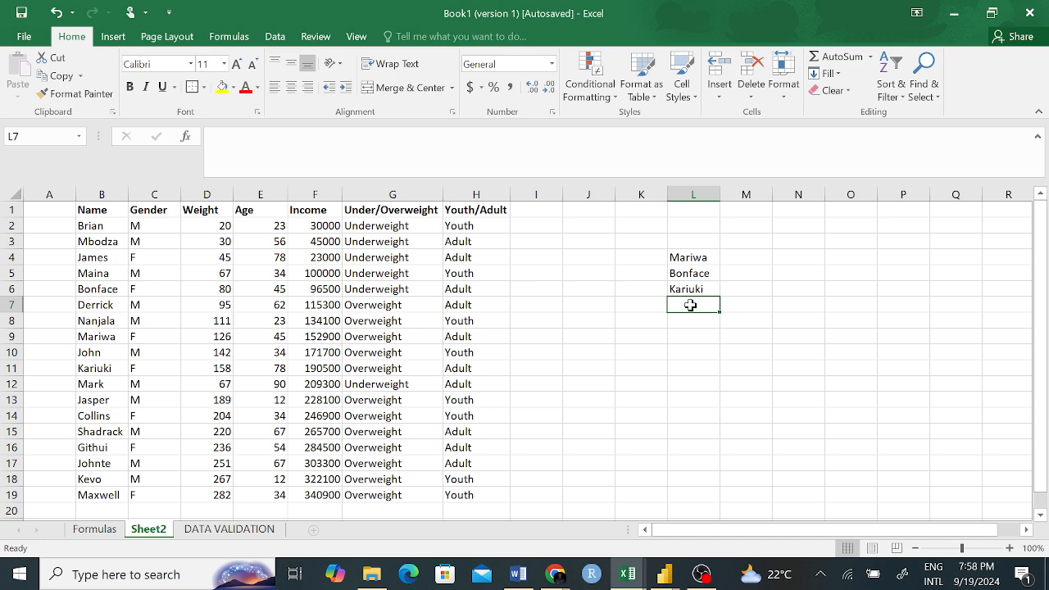
{"action": "type", "text": "Kevo"}
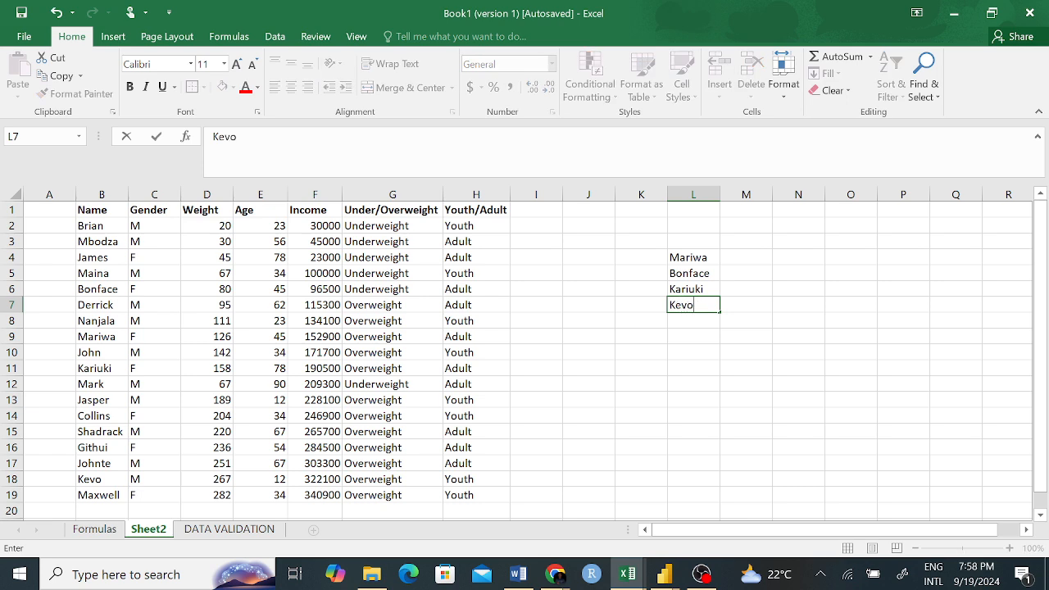
- Enter =VLOOKUP(L4,B2:H19,5,FALSE) in M4 to return the income for the name in L4
{"action": "left_click", "coordinate": [756, 257]}
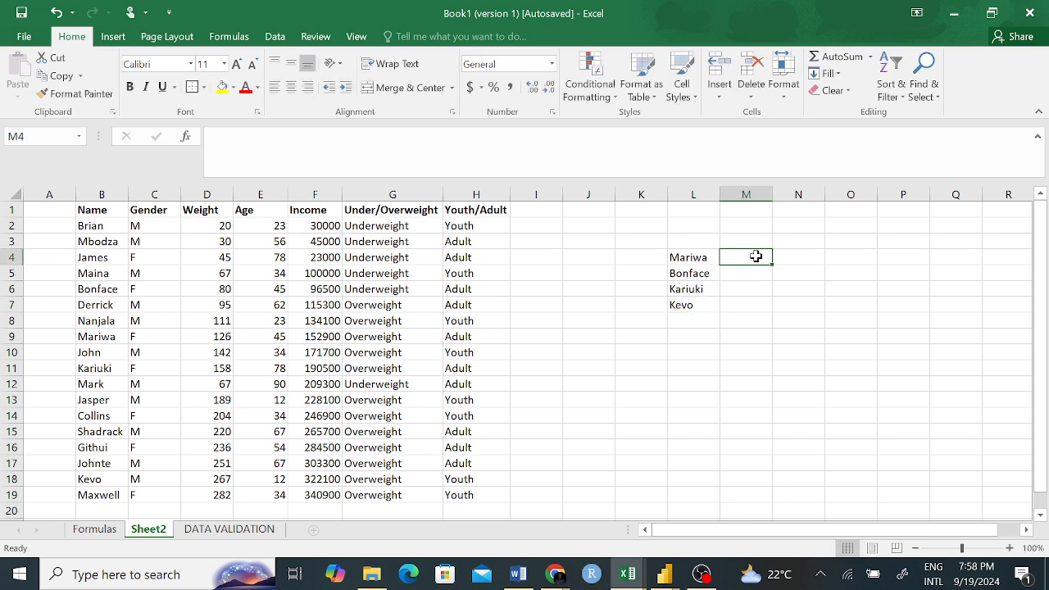
{"action": "type", "text": "="}
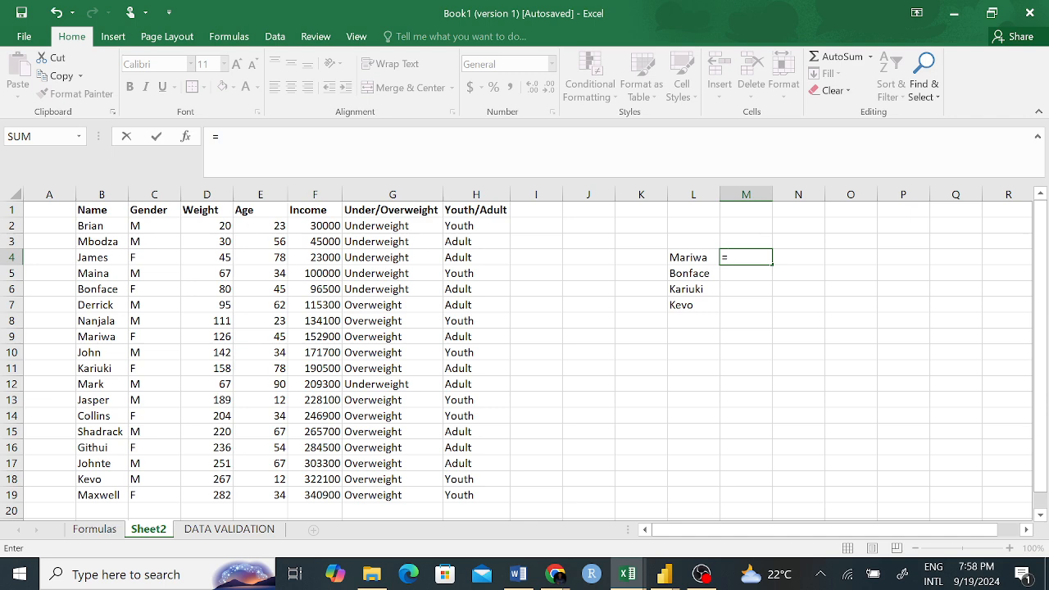
{"action": "type", "text": "VLOO"}
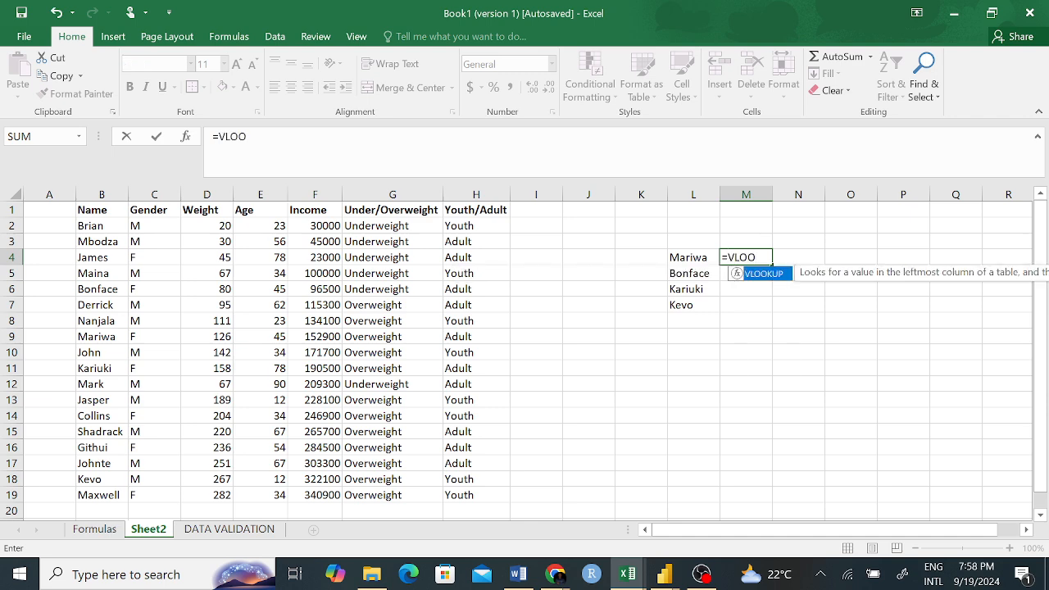
{"action": "key", "text": "Tab"}
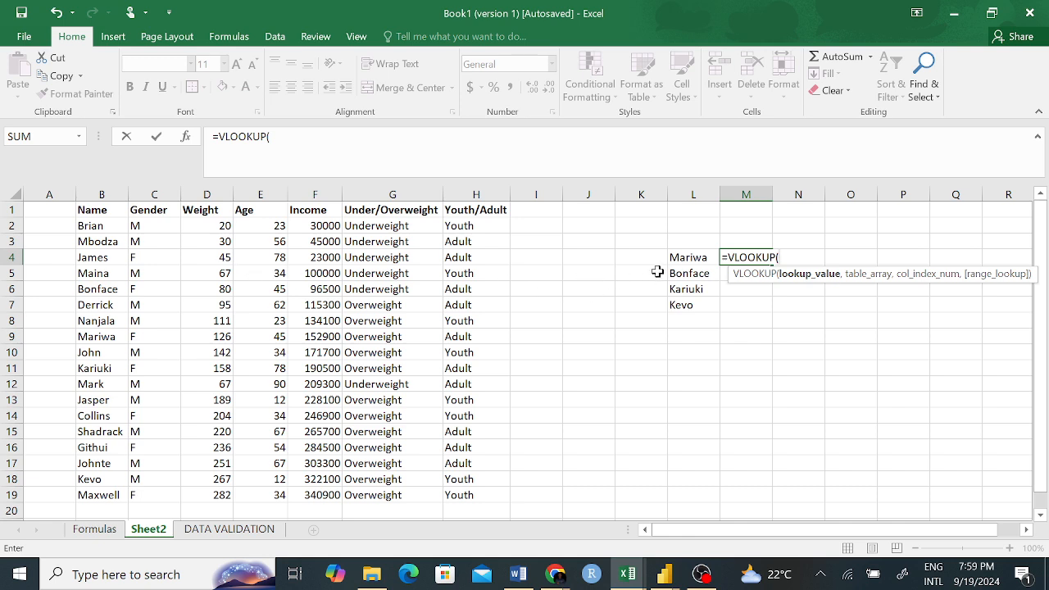
{"action": "left_click", "coordinate": [687, 258]}
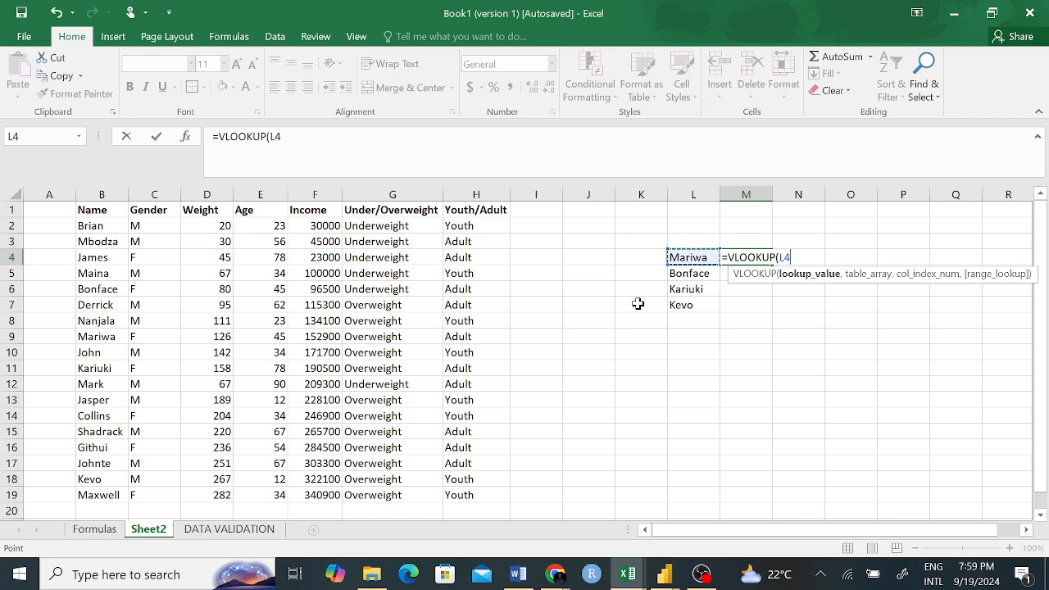
{"action": "type", "text": ","}
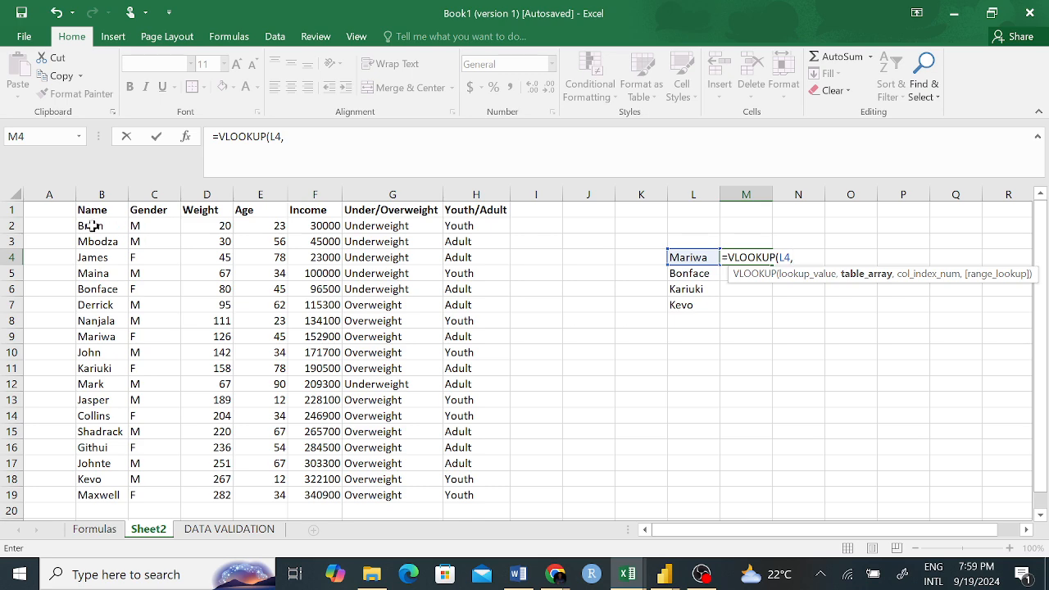
{"action": "left_click_drag", "start_coordinate": [92, 226], "coordinate": [451, 500]}
{"action": "type", "text": ","}
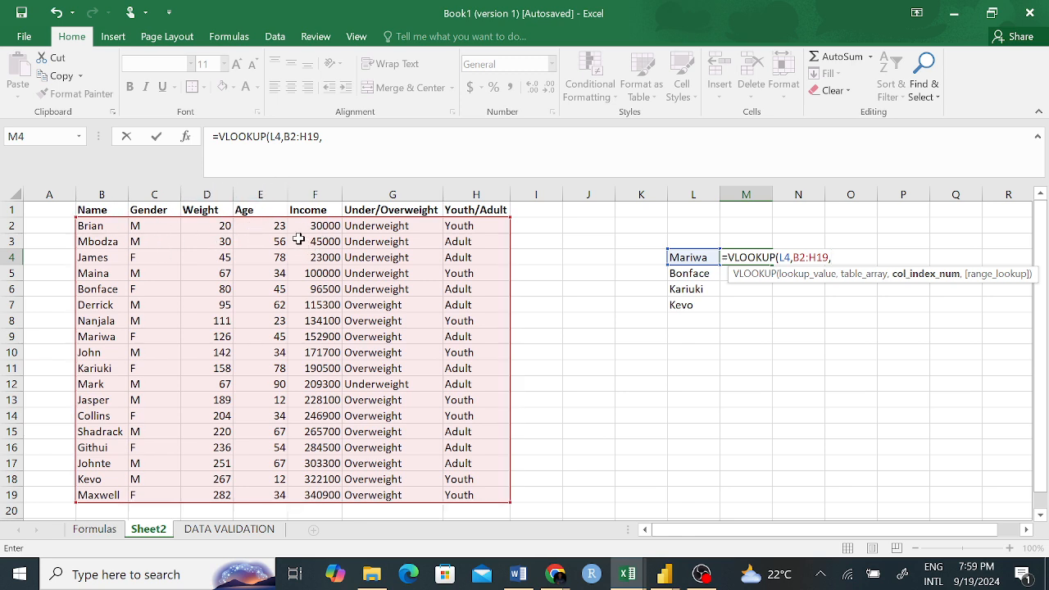
{"action": "type", "text": "5,"}
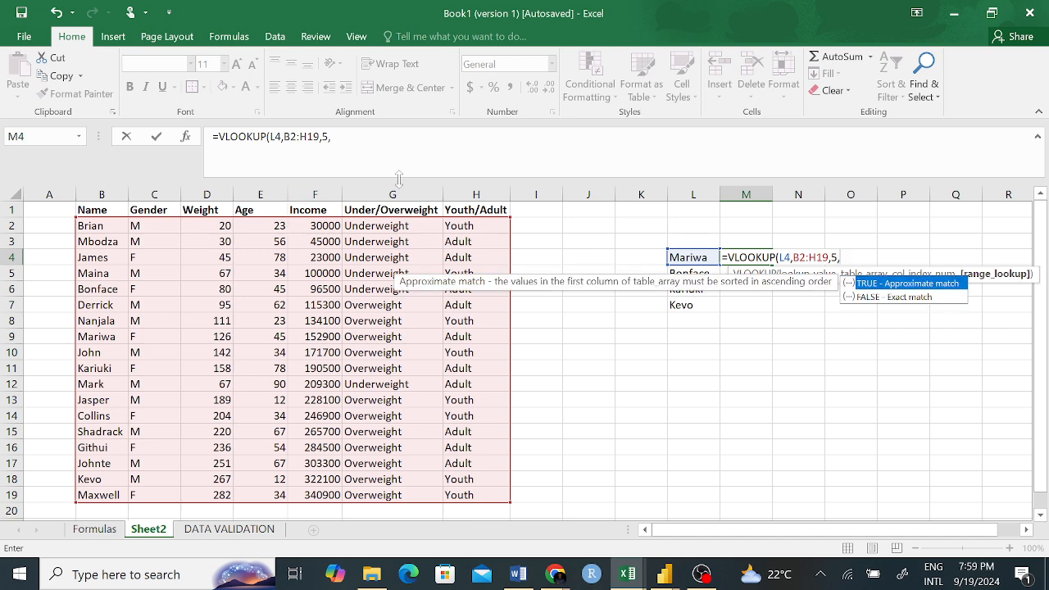
{"action": "type", "text": "FALSE"}
{"action": "key", "text": "Return"}
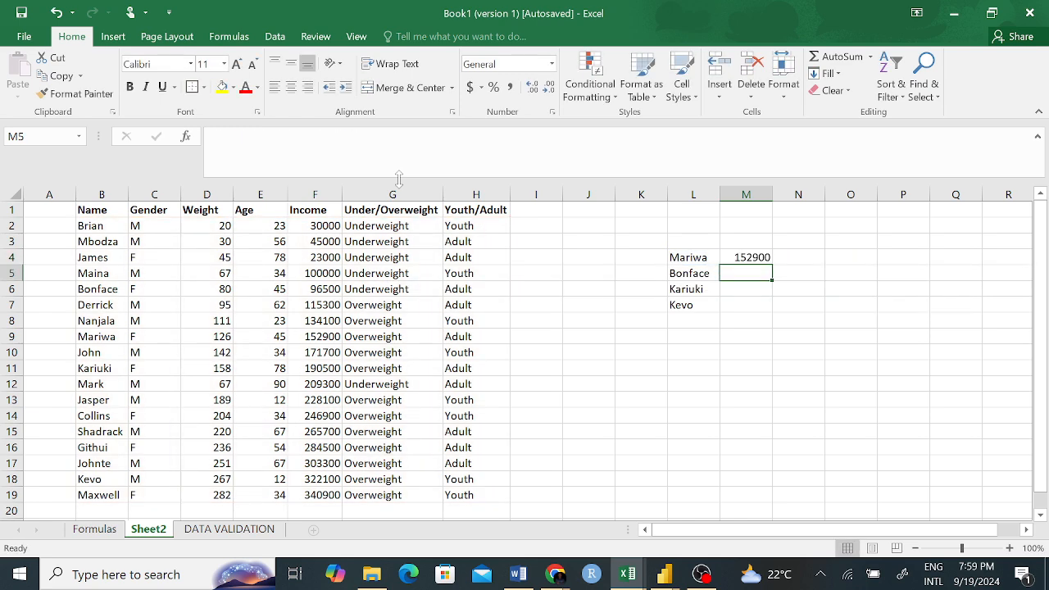
- Fill the VLOOKUP formula from M4 down to M7 for the remaining names
{"action": "left_click", "coordinate": [758, 258]}
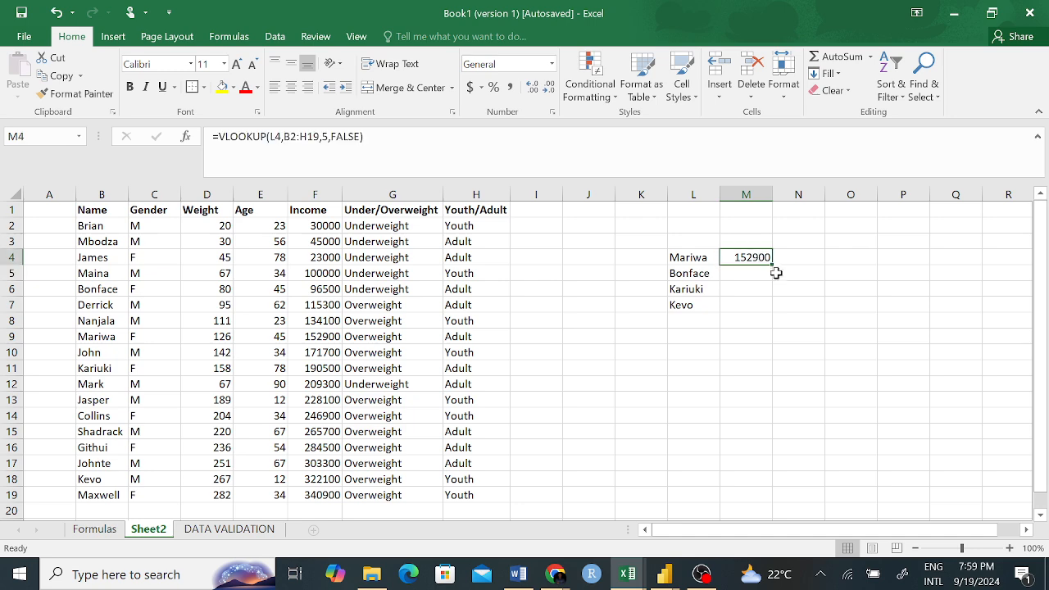
{"action": "left_click_drag", "start_coordinate": [773, 262], "coordinate": [768, 309]}
{"action": "left_click", "coordinate": [792, 381]}
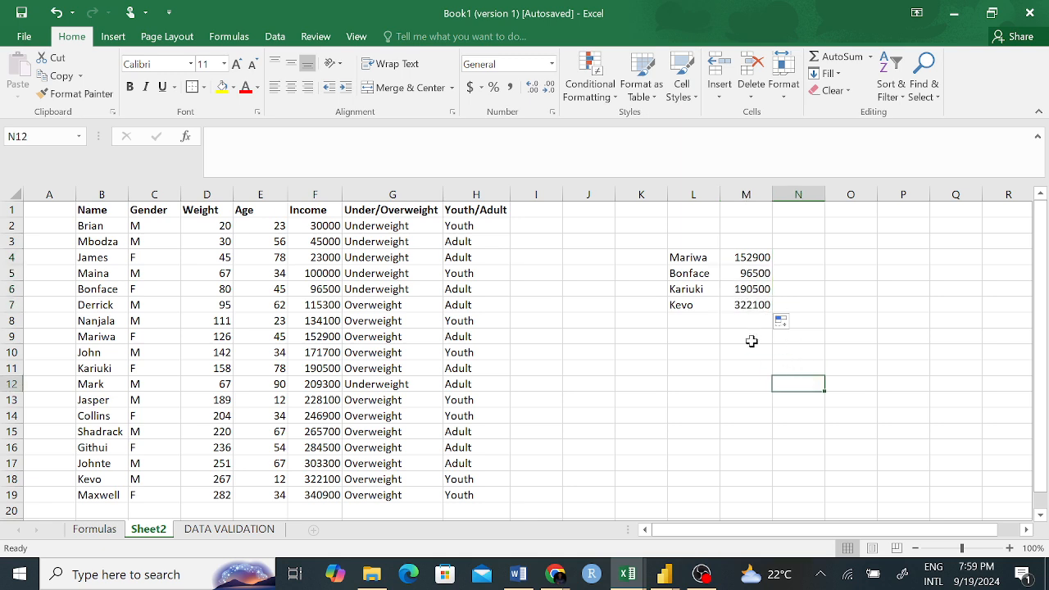
- Inspect the filled VLOOKUP formulas in M4:M7 and compare the result in M5 with the income in F6
{"action": "left_click_drag", "start_coordinate": [683, 256], "coordinate": [766, 305]}
{"action": "left_click", "coordinate": [835, 281]}
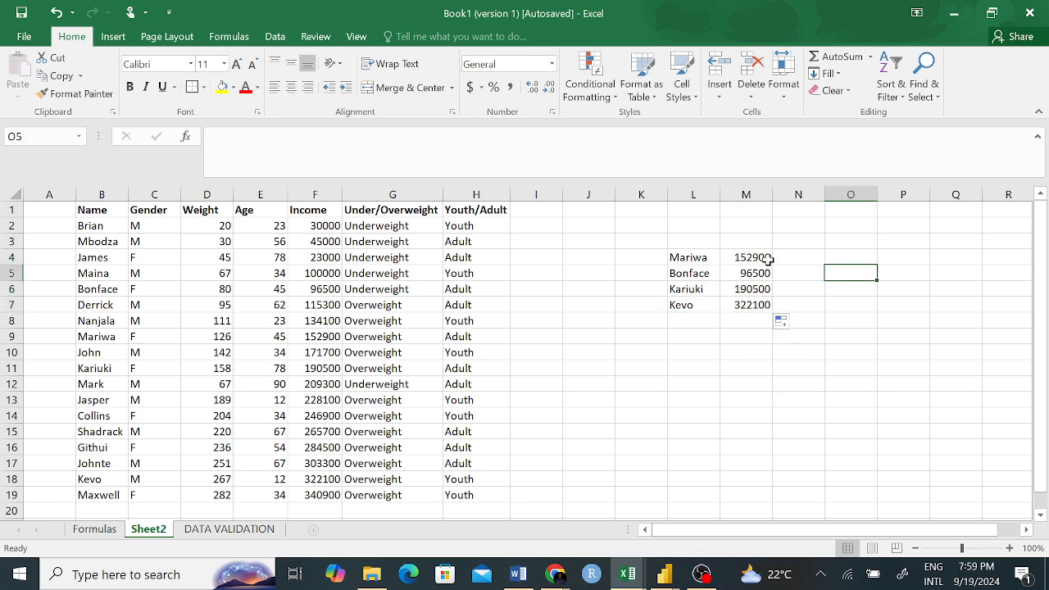
{"action": "left_click", "coordinate": [759, 259]}
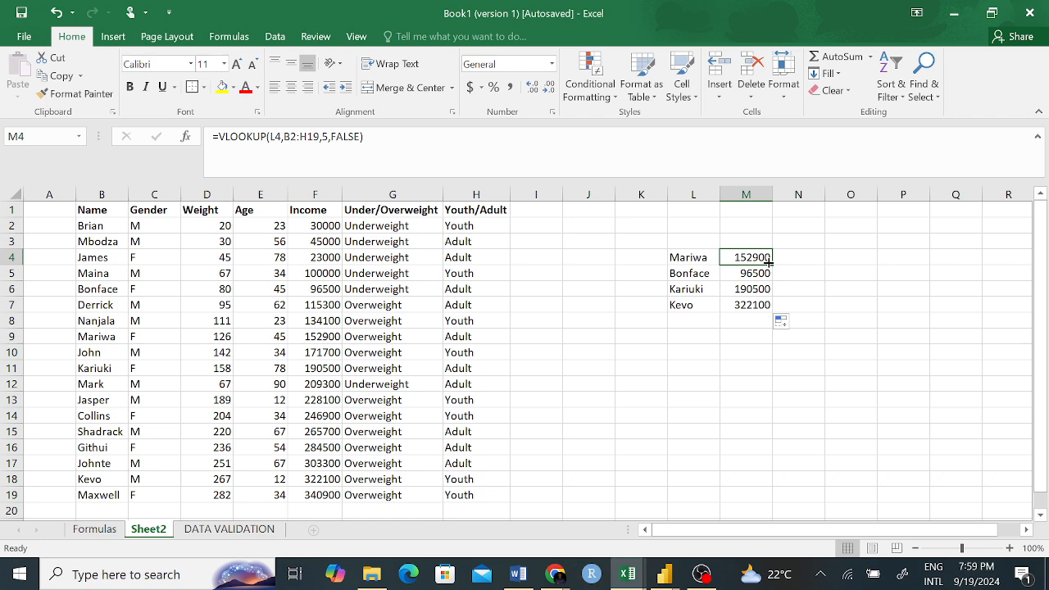
{"action": "left_click", "coordinate": [759, 275]}
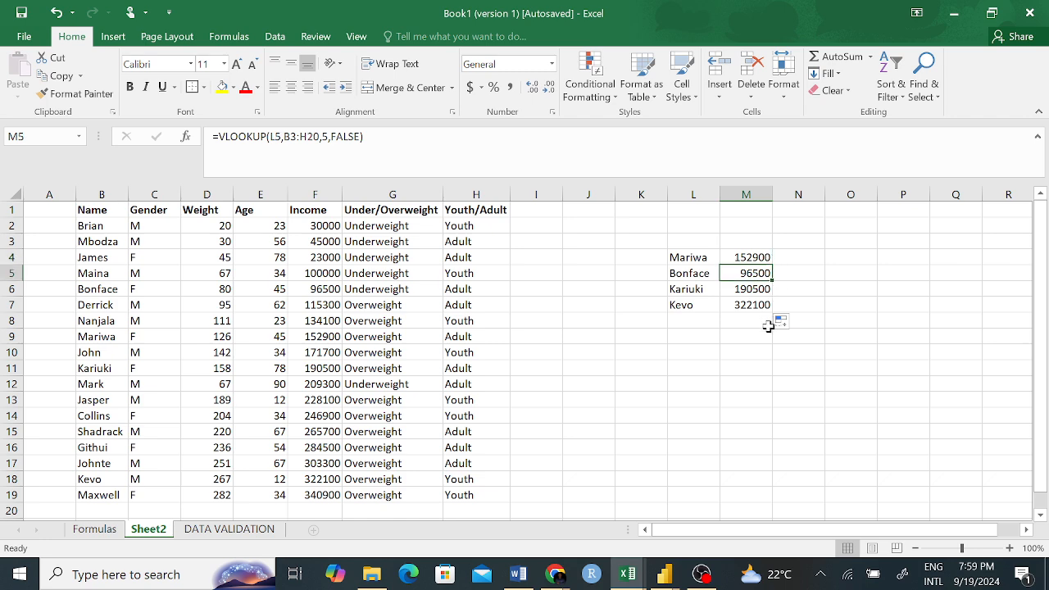
{"action": "left_click", "coordinate": [328, 292]}
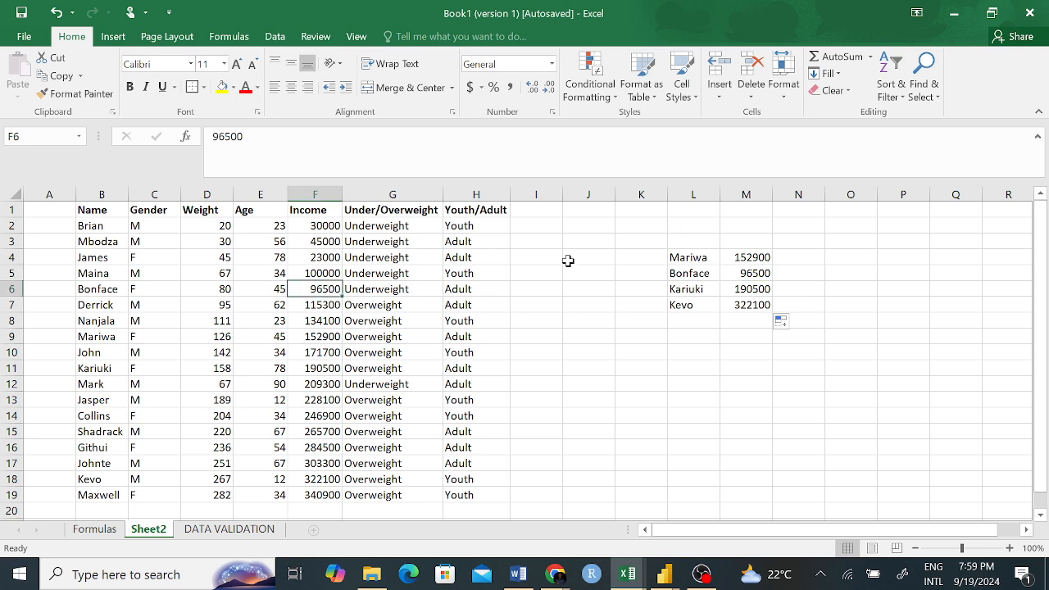
{"action": "left_click", "coordinate": [726, 292]}
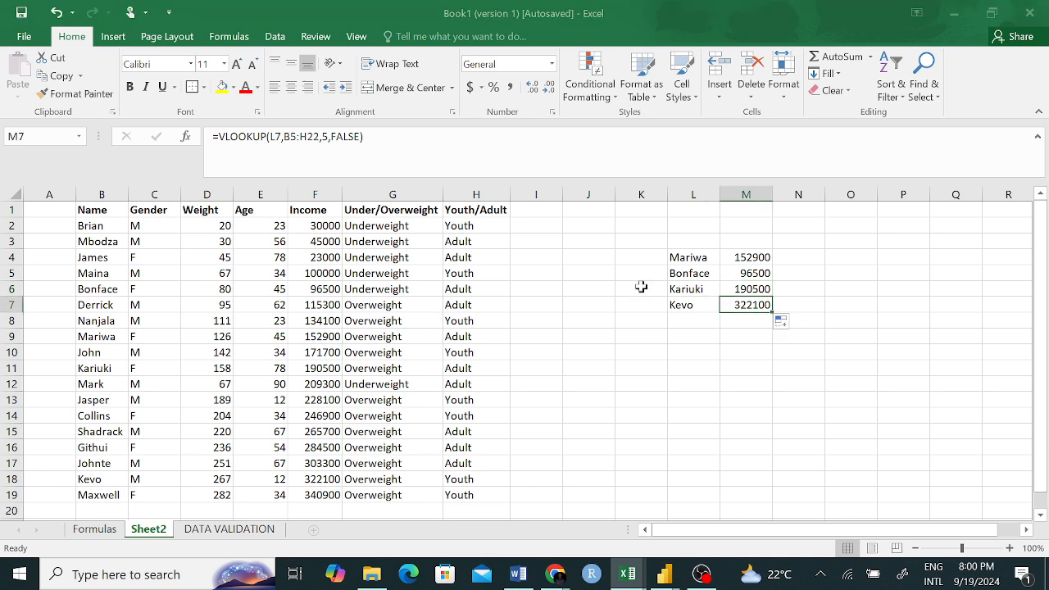
{"action": "left_click", "coordinate": [734, 336]}
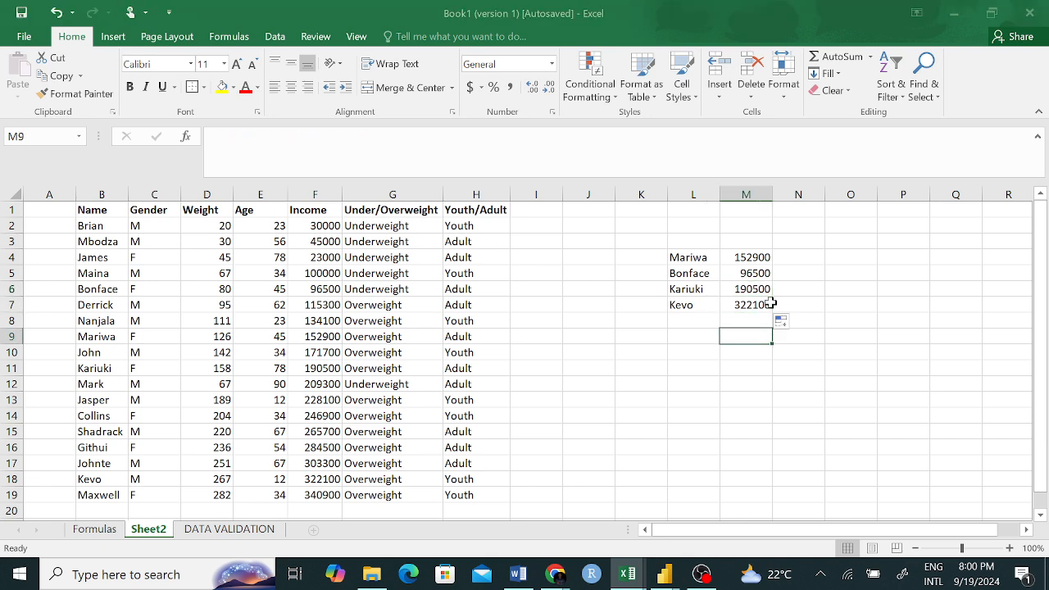
{"action": "left_click", "coordinate": [754, 306]}
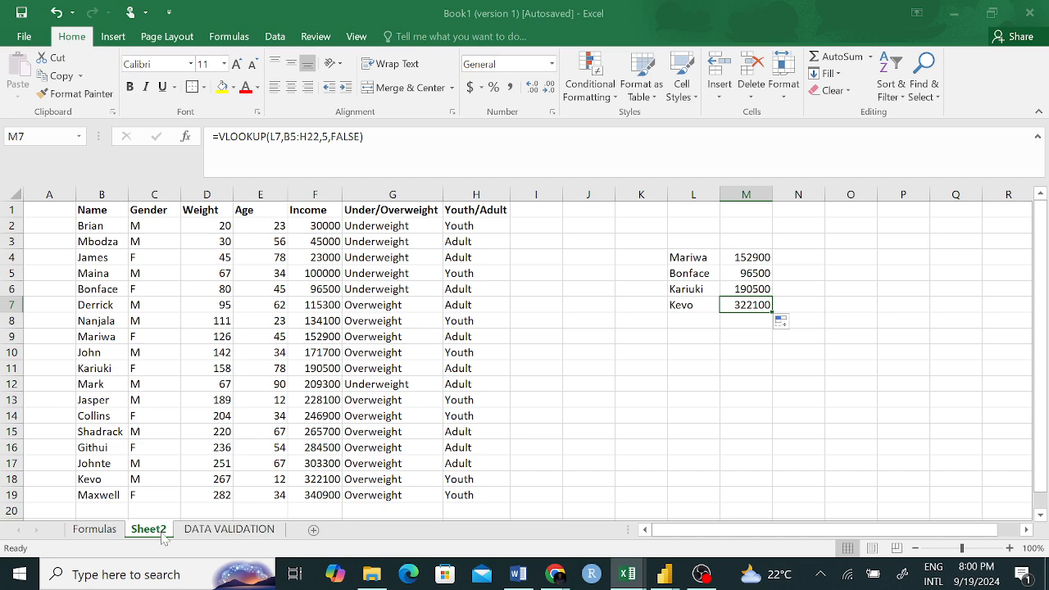
- Add a new worksheet between Sheet2 and DATA VALIDATION and name it VLOOKUP
{"action": "left_click", "coordinate": [313, 533]}
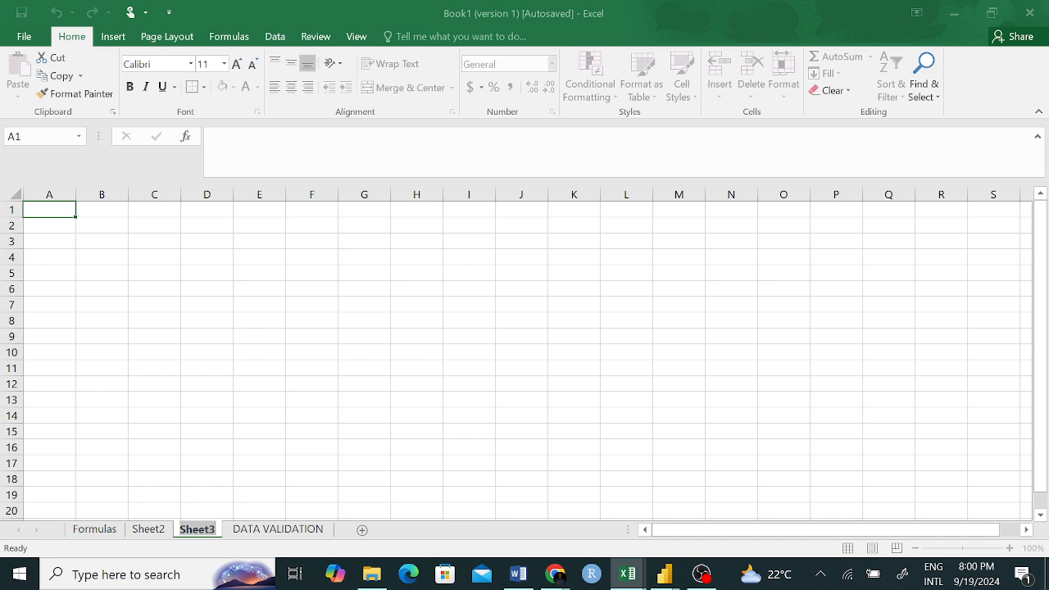
{"action": "type", "text": "VLOOKUP"}
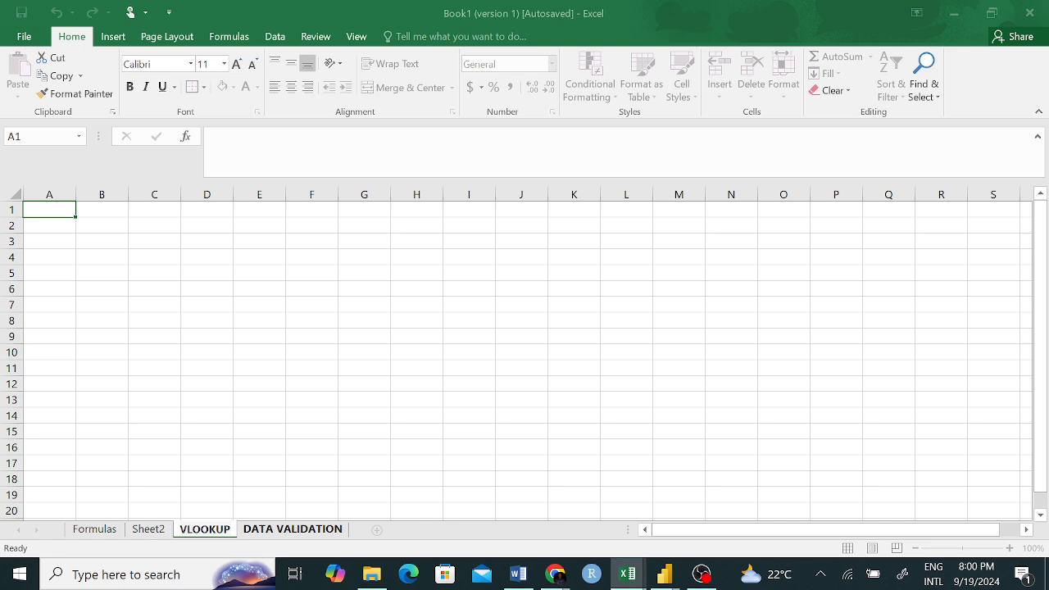
{"action": "left_click", "coordinate": [230, 338]}
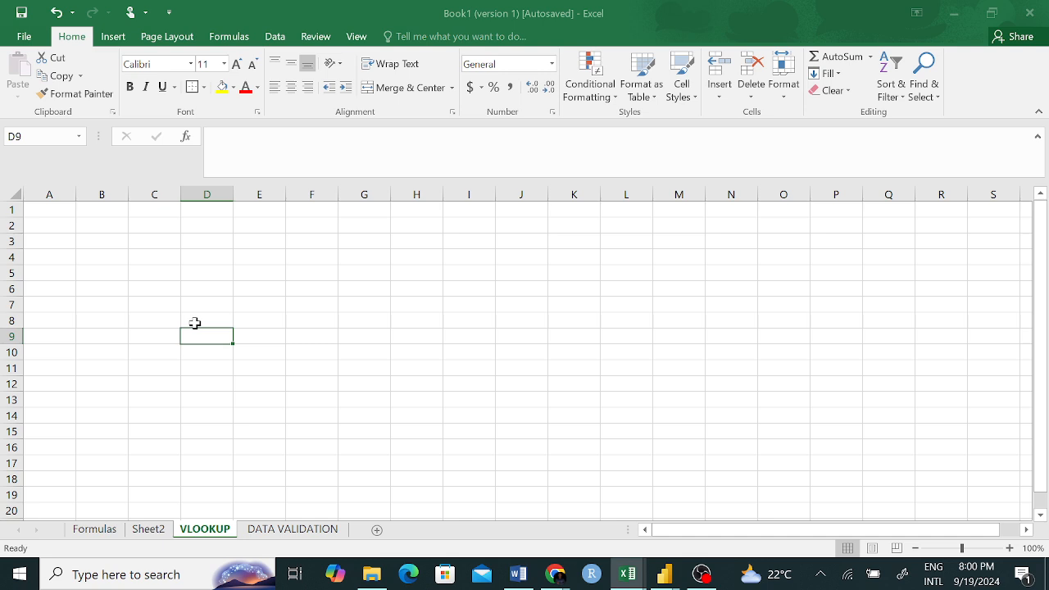
- Copy the Name column, including its header, from the Formulas sheet into the VLOOKUP sheet starting at A1
{"action": "left_click", "coordinate": [93, 529]}
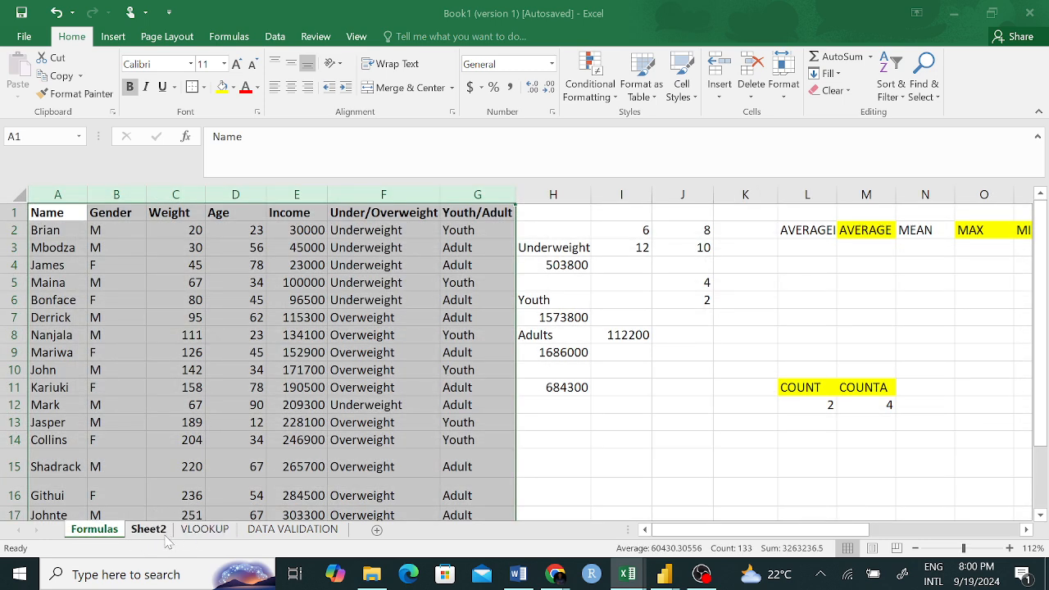
{"action": "left_click", "coordinate": [203, 532]}
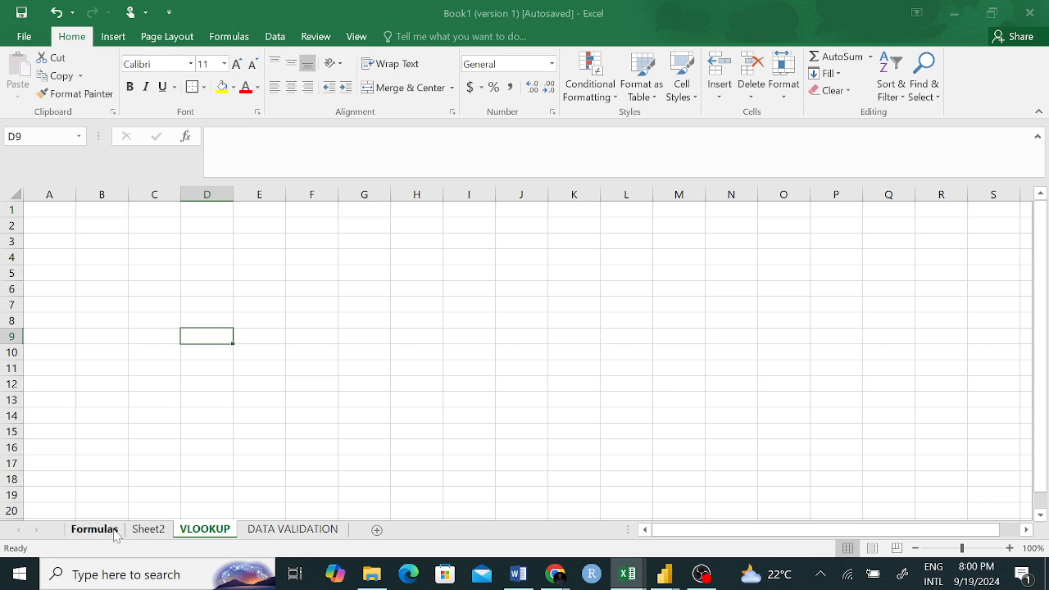
{"action": "left_click", "coordinate": [146, 530]}
{"action": "left_click", "coordinate": [104, 531]}
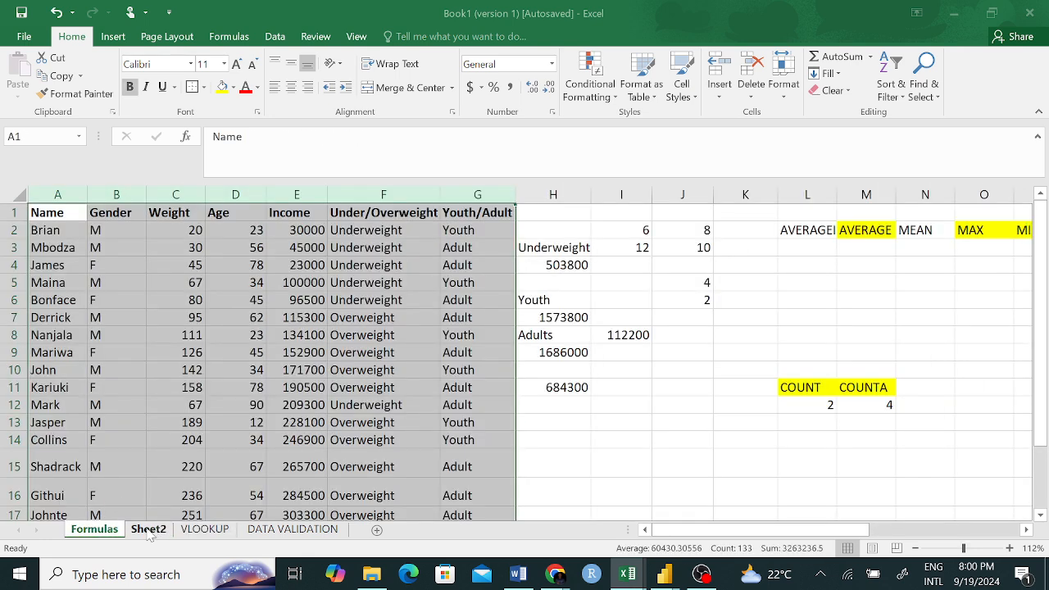
{"action": "left_click", "coordinate": [100, 358]}
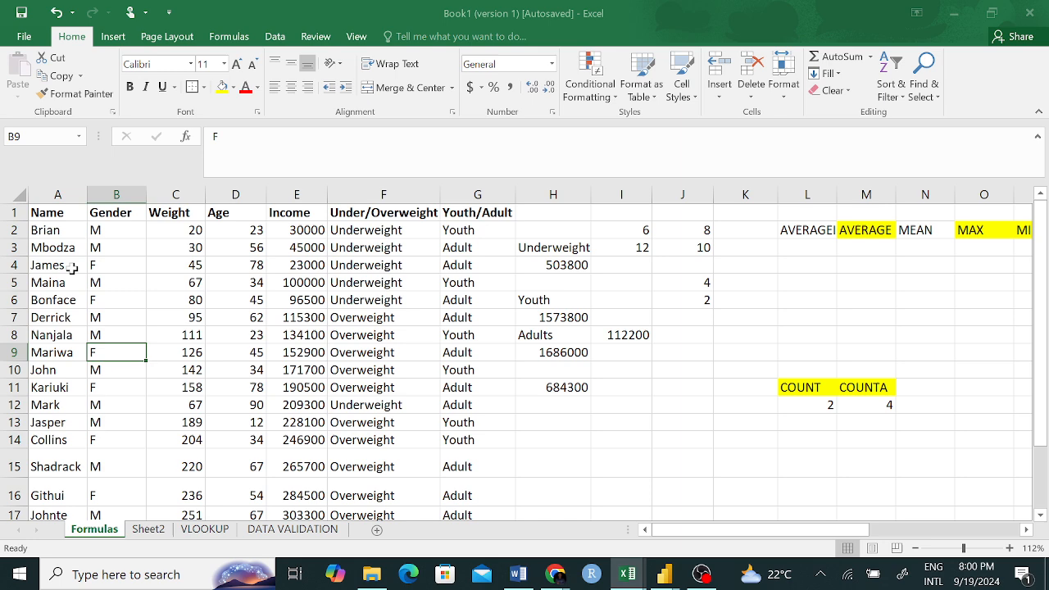
{"action": "left_click", "coordinate": [63, 208]}
{"action": "key", "text": "ctrl+shift+Down"}
{"action": "key", "text": "ctrl+c"}
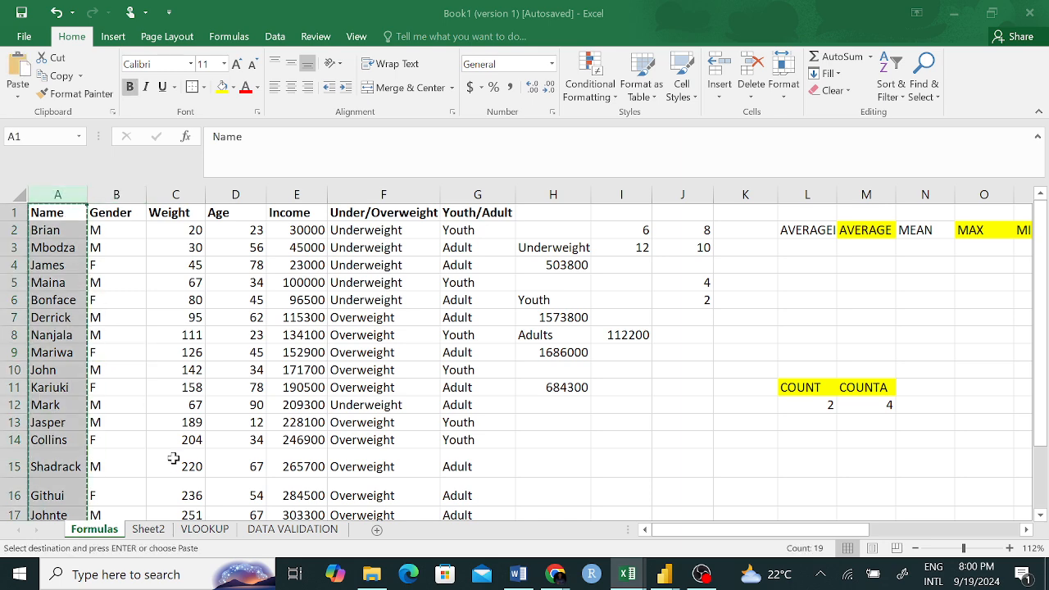
{"action": "left_click", "coordinate": [205, 529]}
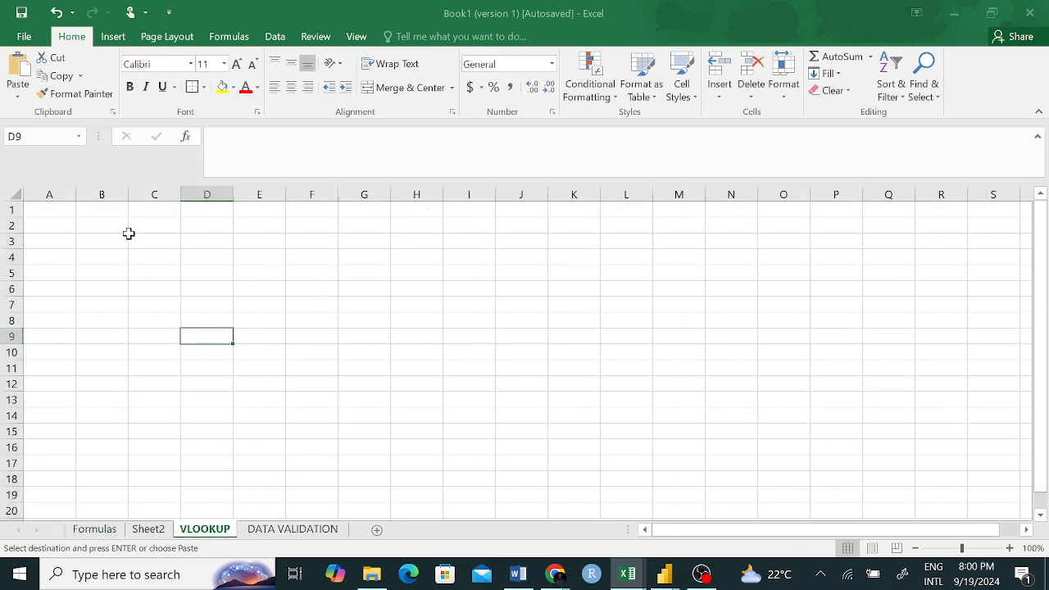
{"action": "left_click", "coordinate": [58, 210]}
{"action": "key", "text": "ctrl+v"}
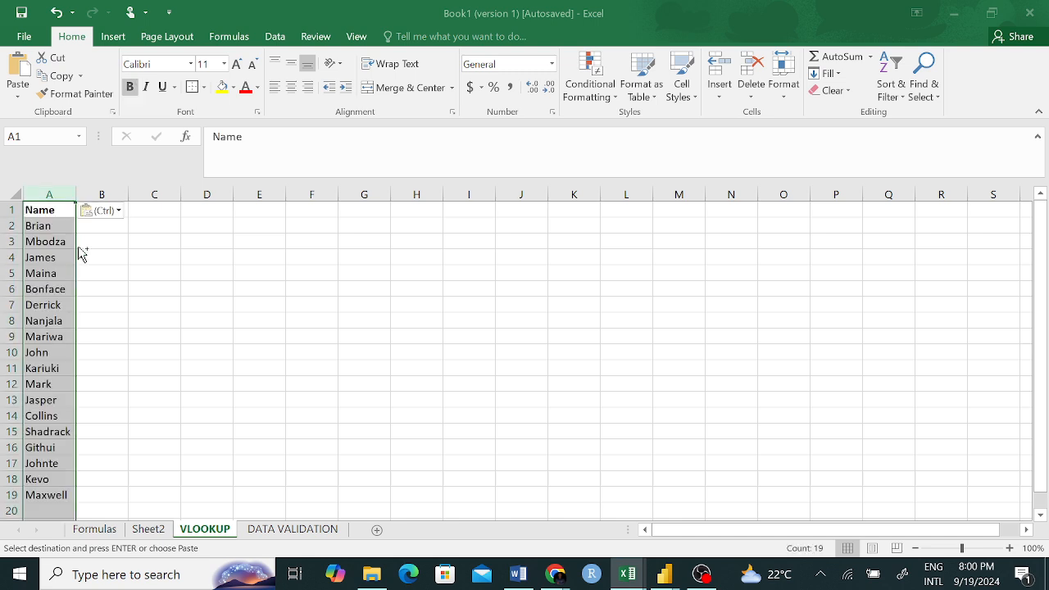
{"action": "left_click", "coordinate": [156, 347]}
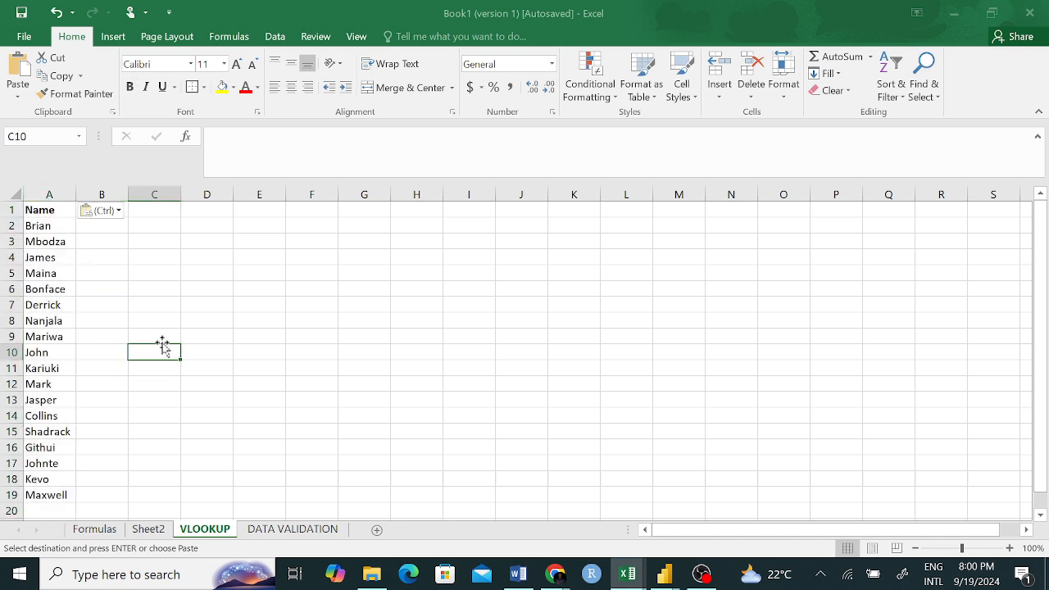
- Examine the full data table and the lookup list in L4:M7 on Sheet2
{"action": "left_click", "coordinate": [148, 300]}
{"action": "left_click", "coordinate": [72, 246]}
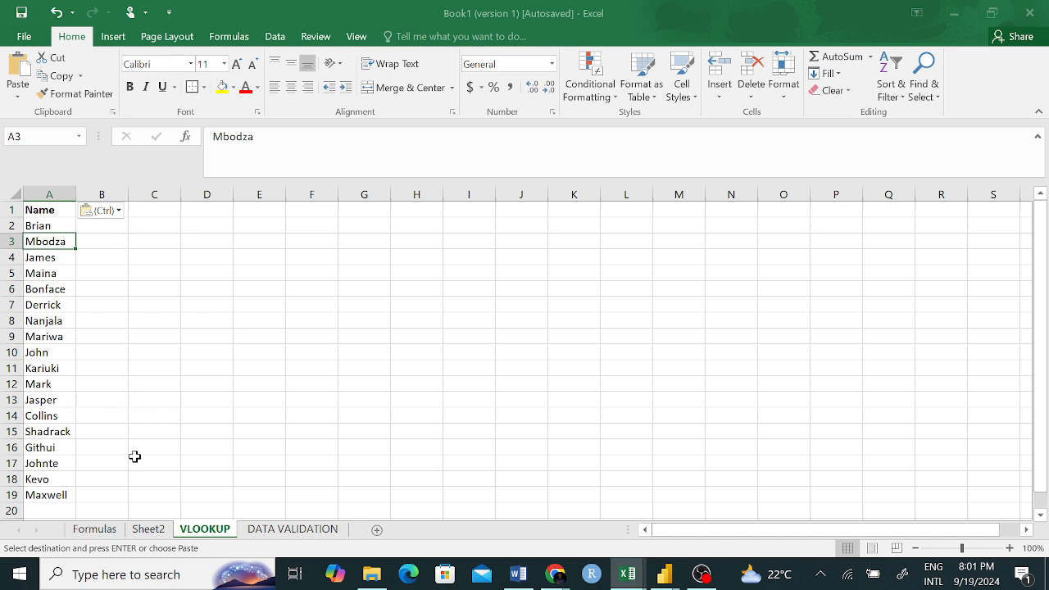
{"action": "left_click", "coordinate": [148, 529]}
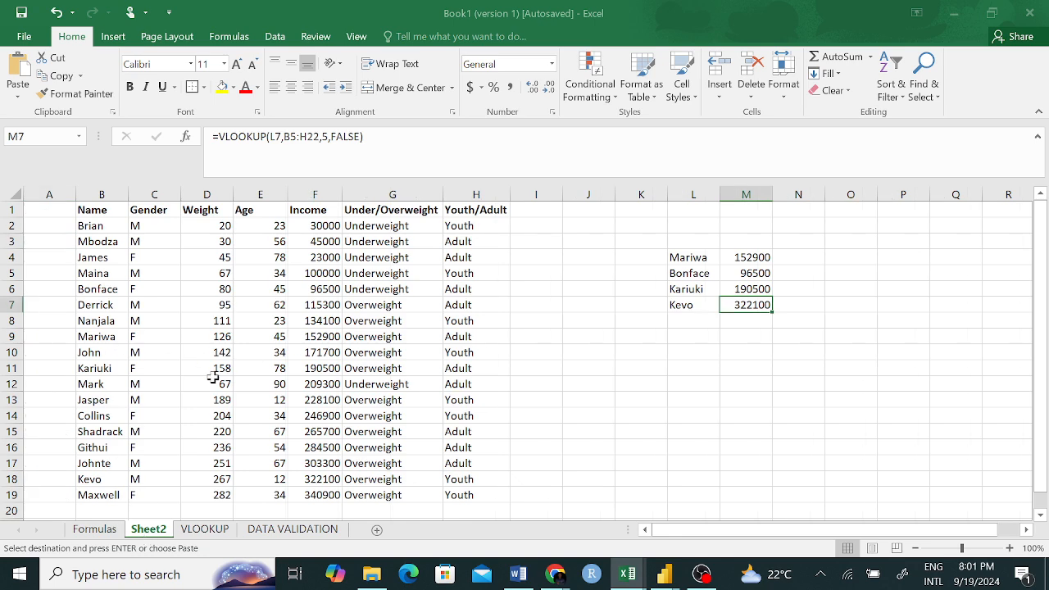
{"action": "left_click_drag", "start_coordinate": [59, 208], "coordinate": [500, 509]}
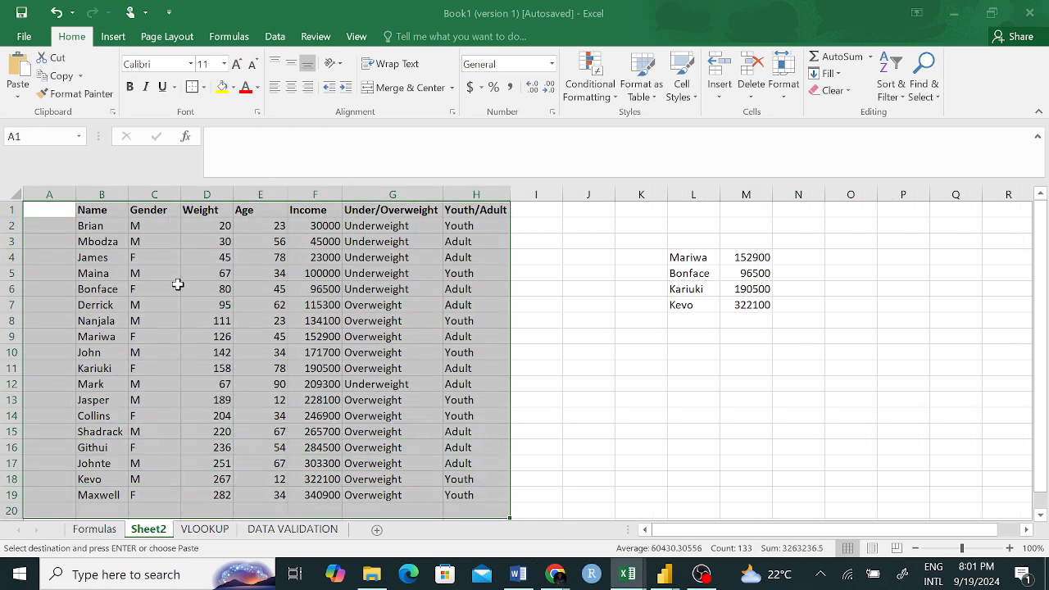
{"action": "left_click", "coordinate": [144, 278]}
{"action": "left_click", "coordinate": [26, 210]}
{"action": "left_click_drag", "start_coordinate": [26, 210], "coordinate": [937, 320]}
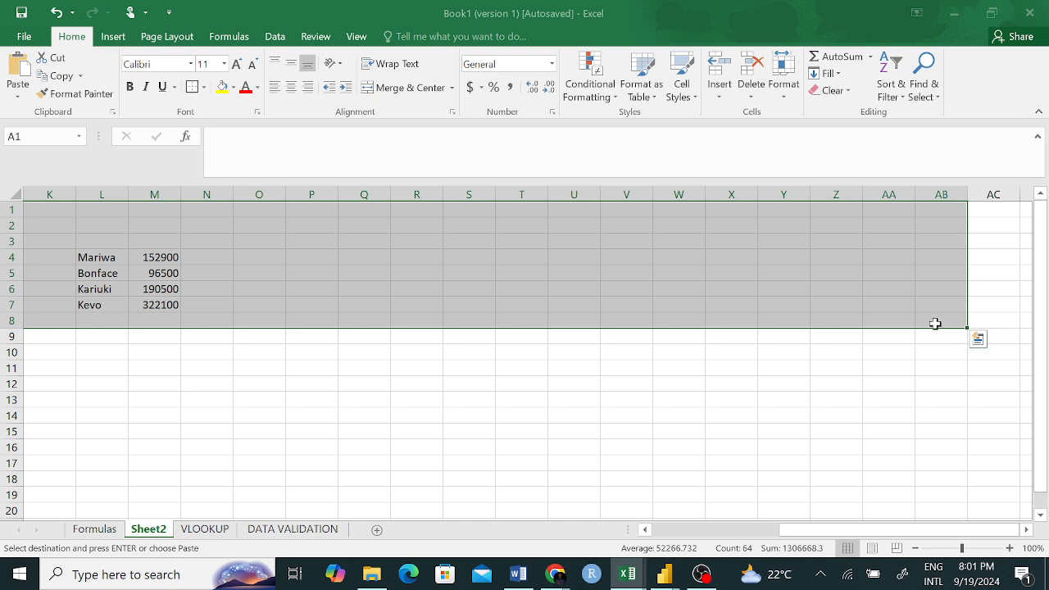
{"action": "left_click", "coordinate": [664, 443]}
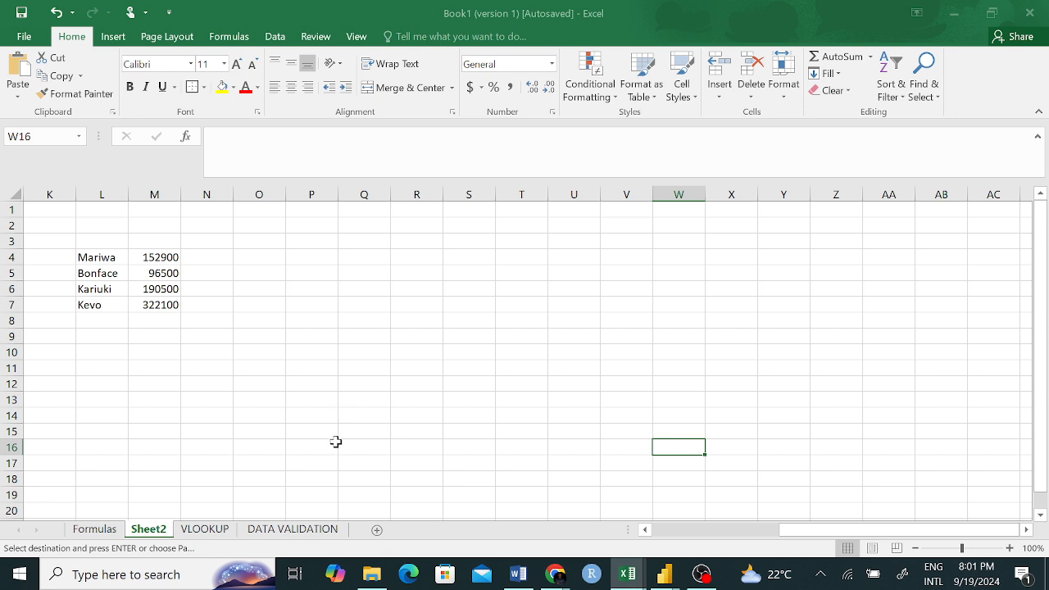
- Enter the header Income in B1 of the VLOOKUP sheet and make it bold
{"action": "left_click", "coordinate": [209, 531]}
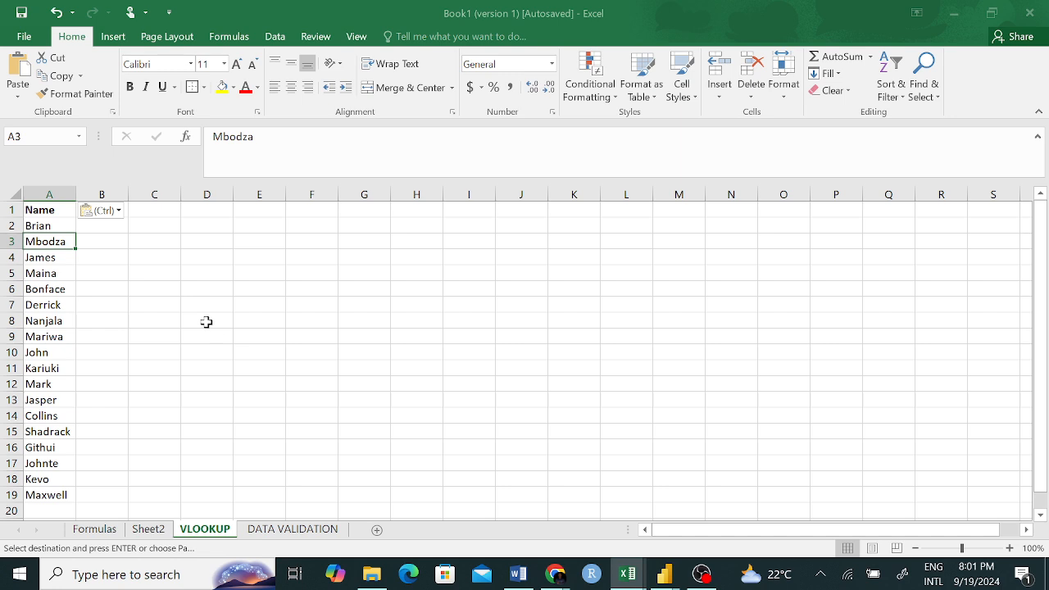
{"action": "left_click", "coordinate": [182, 273]}
{"action": "left_click", "coordinate": [58, 219]}
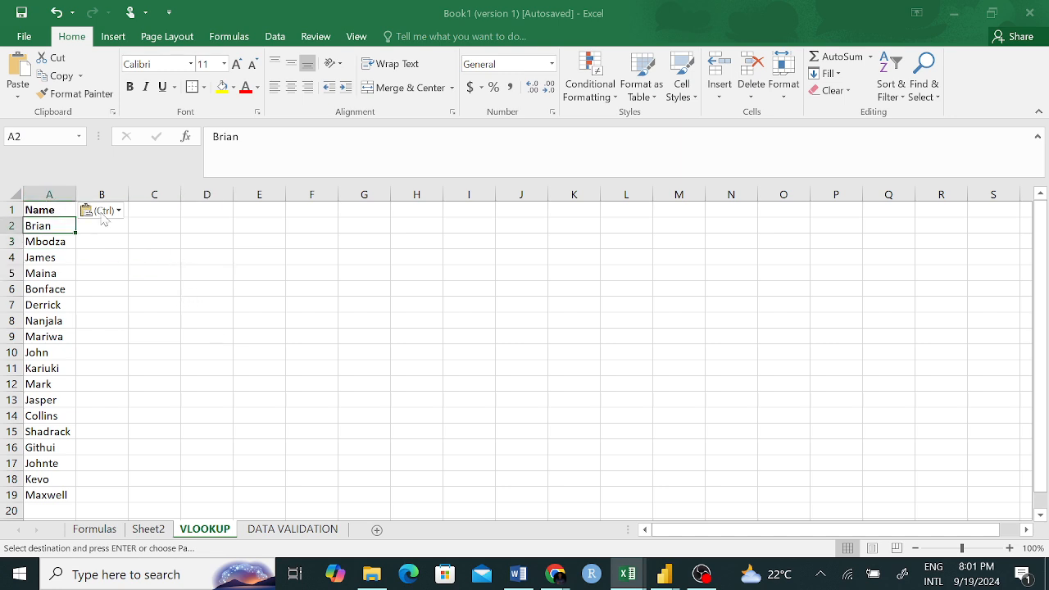
{"action": "left_click", "coordinate": [163, 210]}
{"action": "type", "text": ";"}
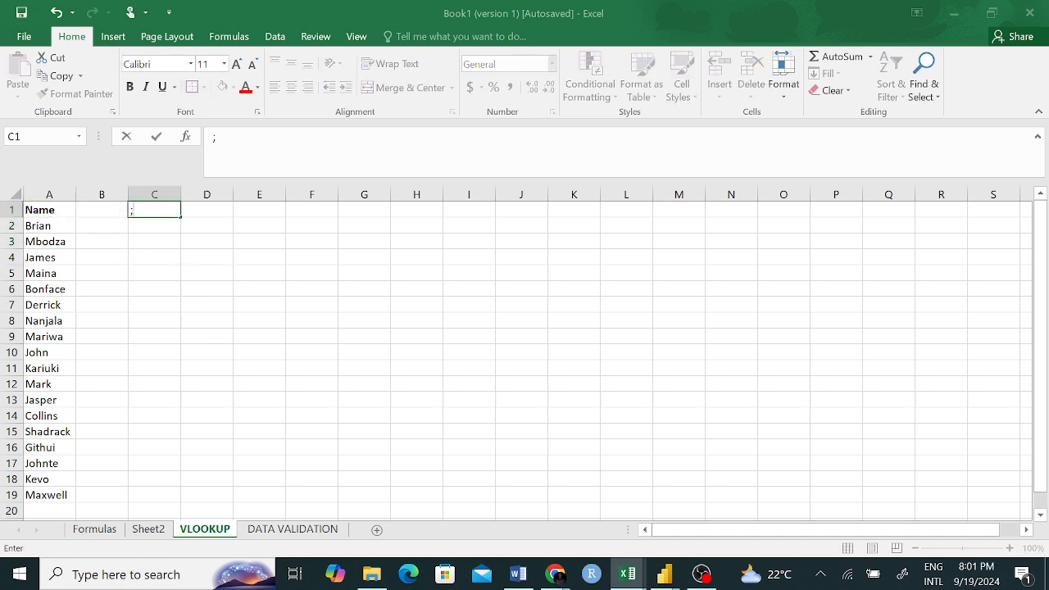
{"action": "left_click", "coordinate": [102, 210]}
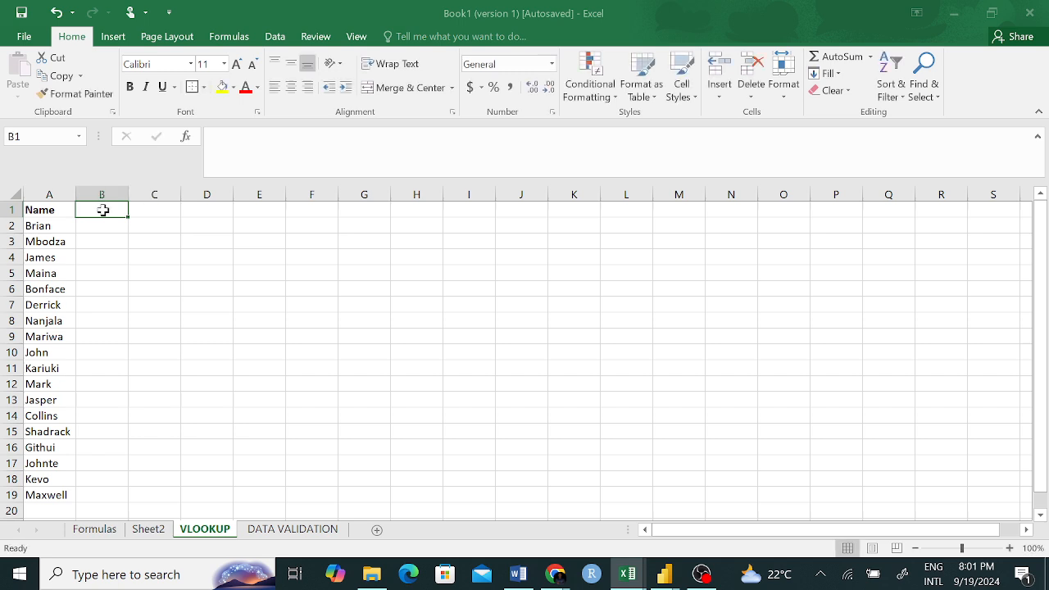
{"action": "type", "text": "F"}
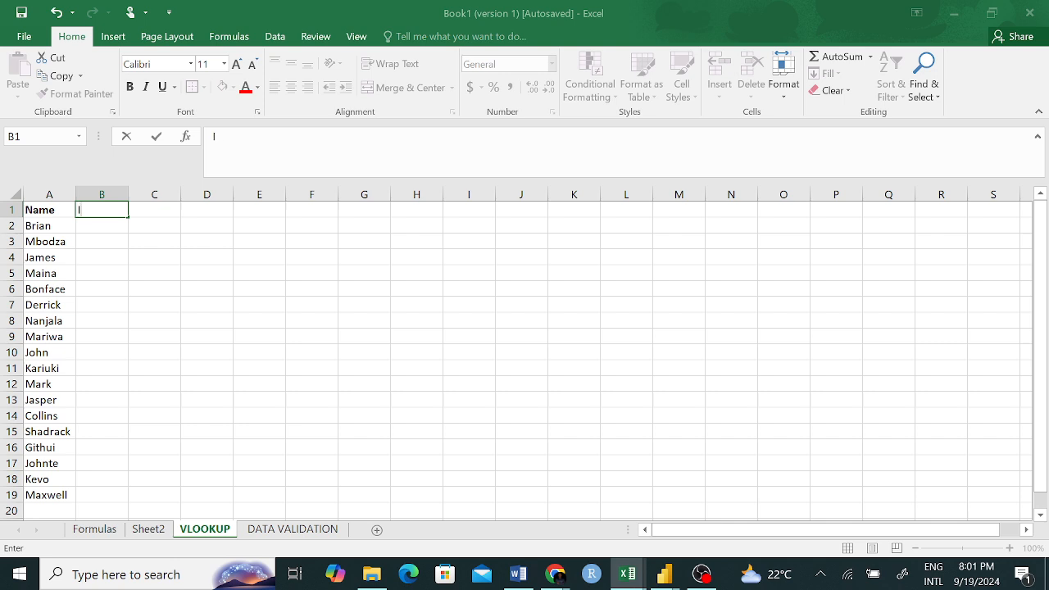
{"action": "key", "text": "Return"}
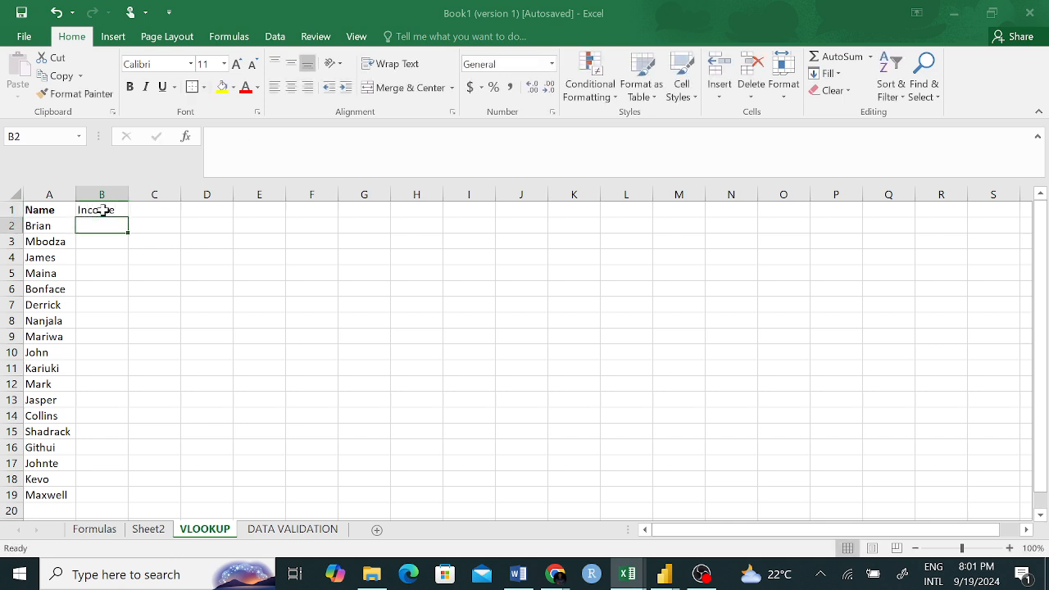
{"action": "left_click", "coordinate": [102, 211]}
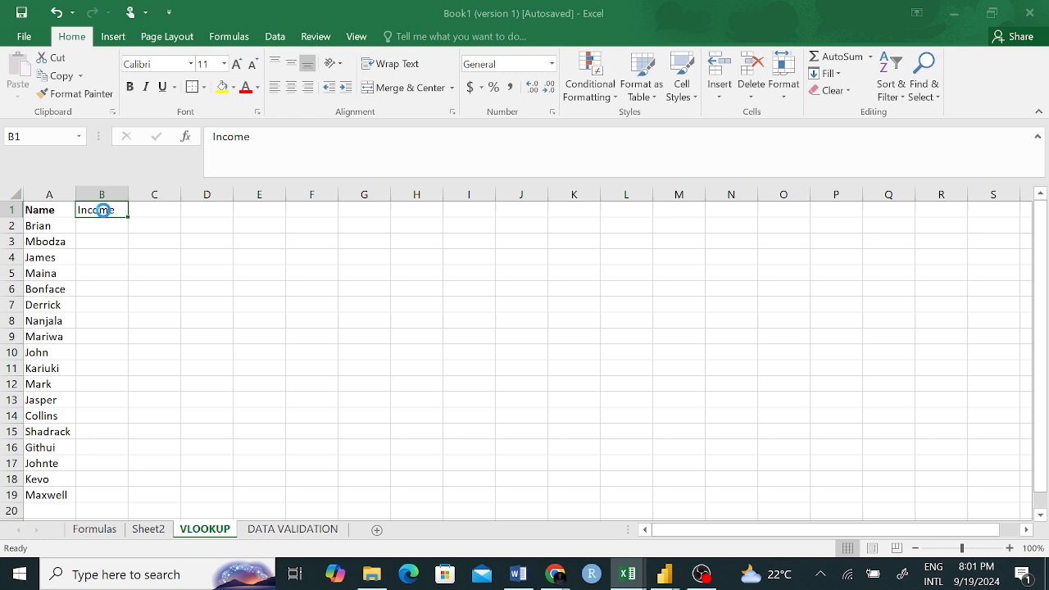
{"action": "key", "text": "ctrl+b"}
- Add a bold Youth/Adult header in C1 of the VLOOKUP sheet, matching the heading of column G on the Formulas sheet
{"action": "left_click", "coordinate": [156, 210]}
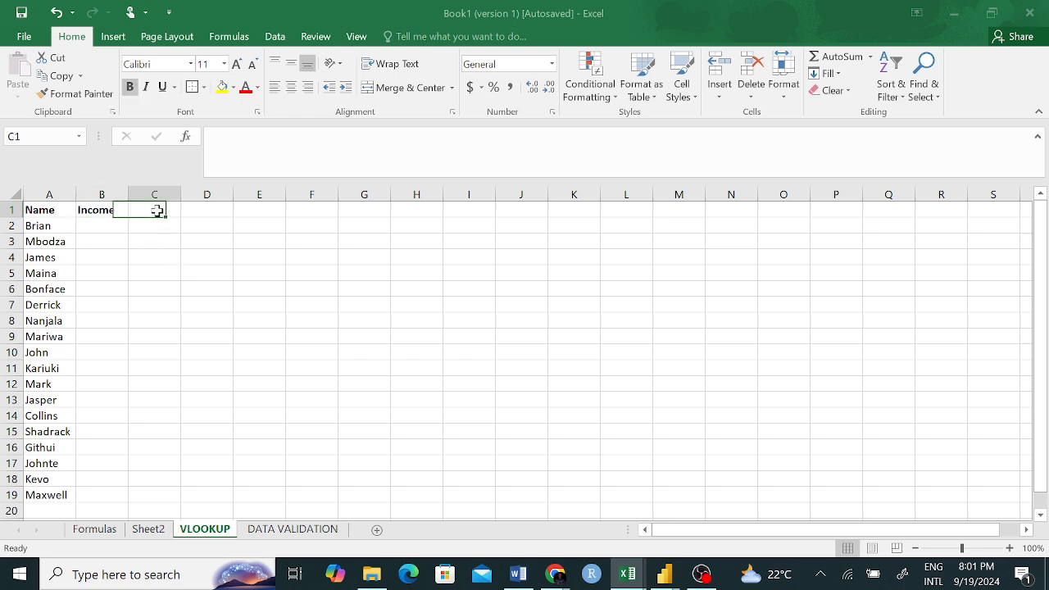
{"action": "left_click", "coordinate": [116, 530]}
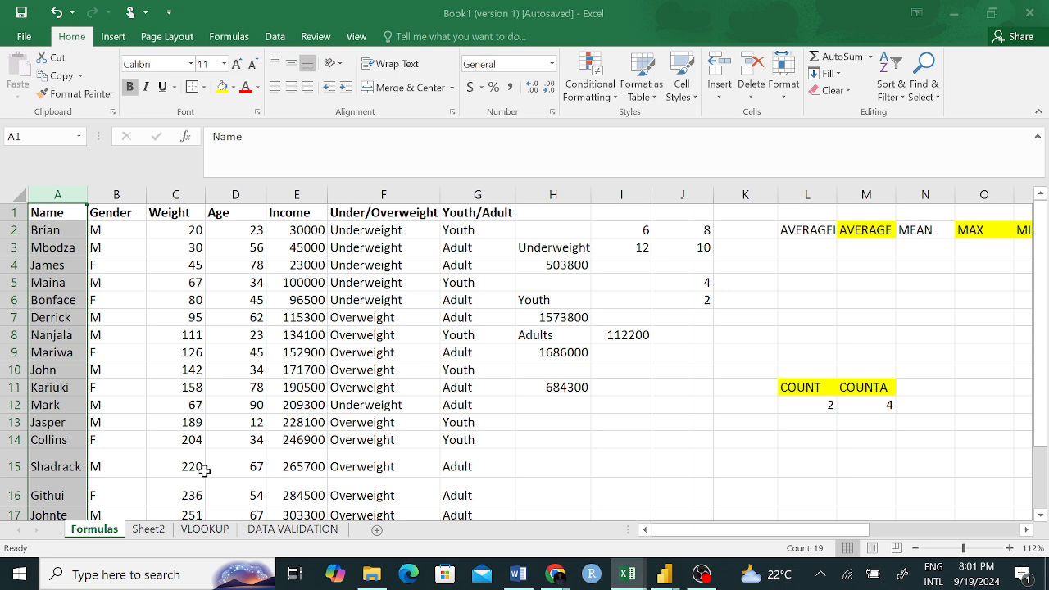
{"action": "left_click", "coordinate": [464, 212]}
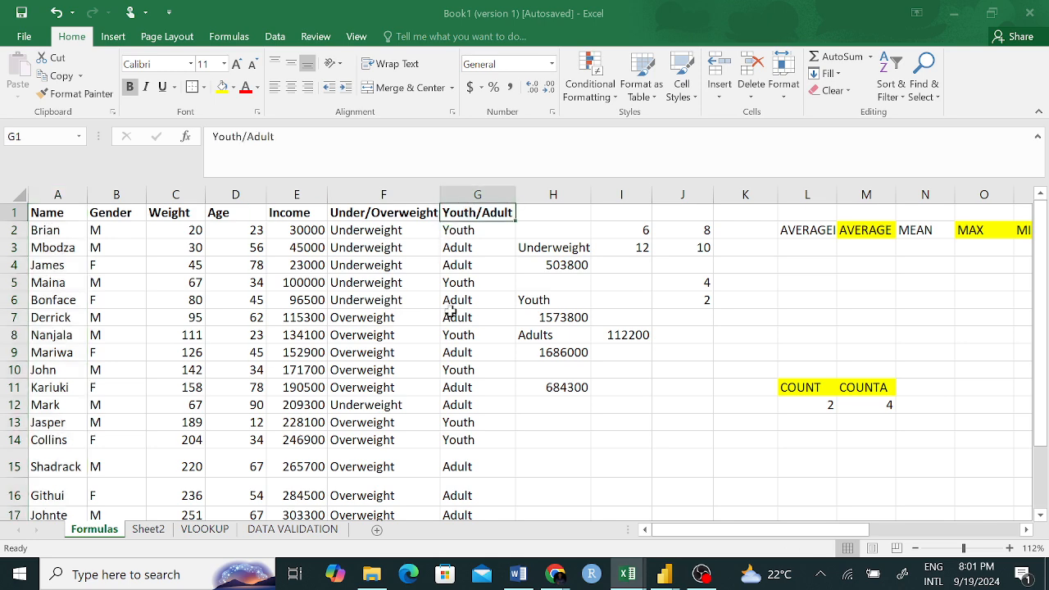
{"action": "left_click", "coordinate": [451, 316]}
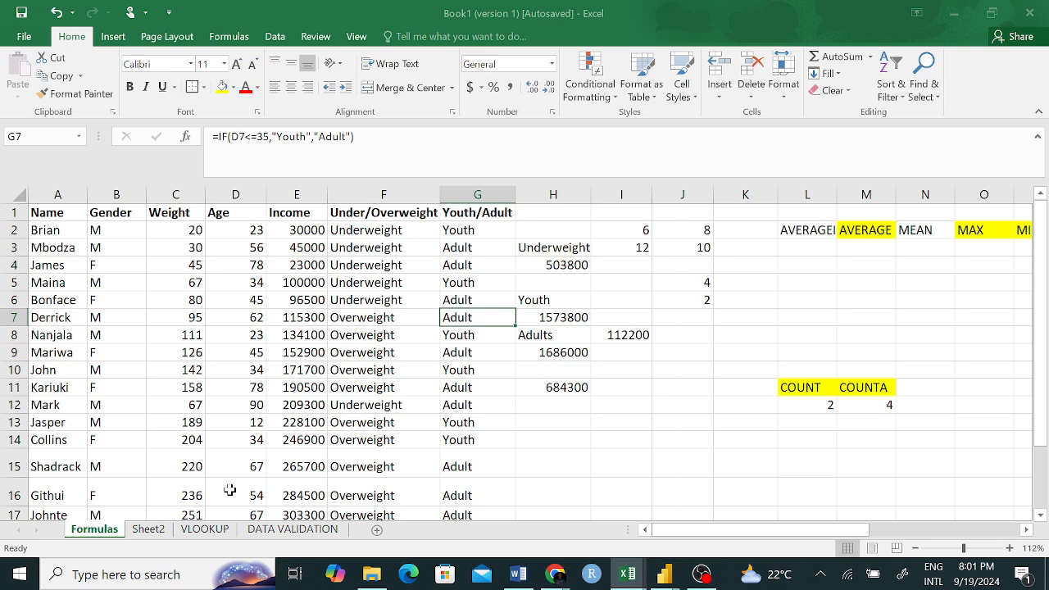
{"action": "left_click", "coordinate": [146, 532]}
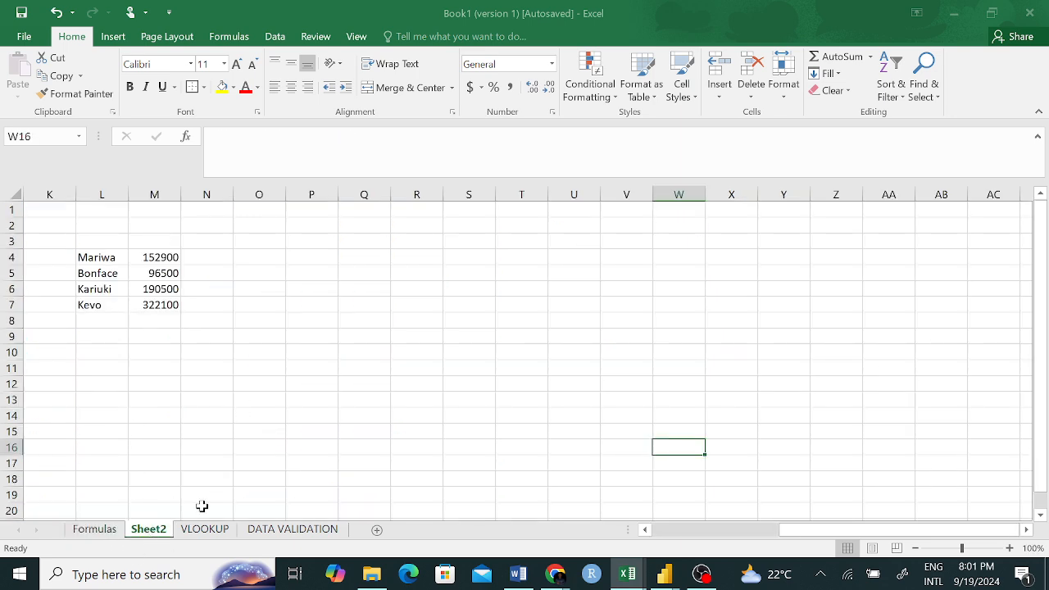
{"action": "left_click", "coordinate": [201, 531]}
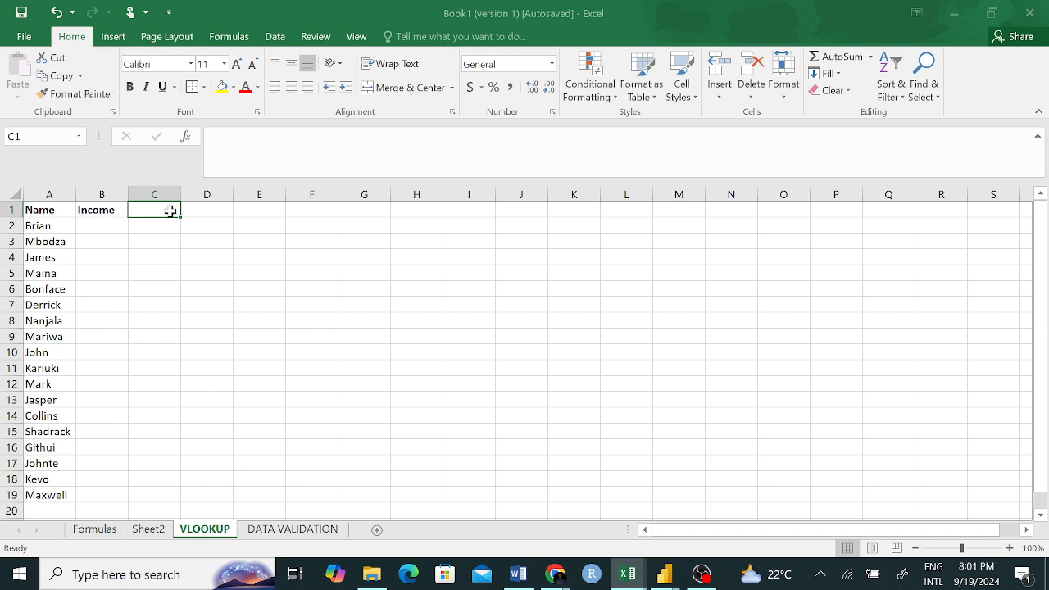
{"action": "type", "text": "You"}
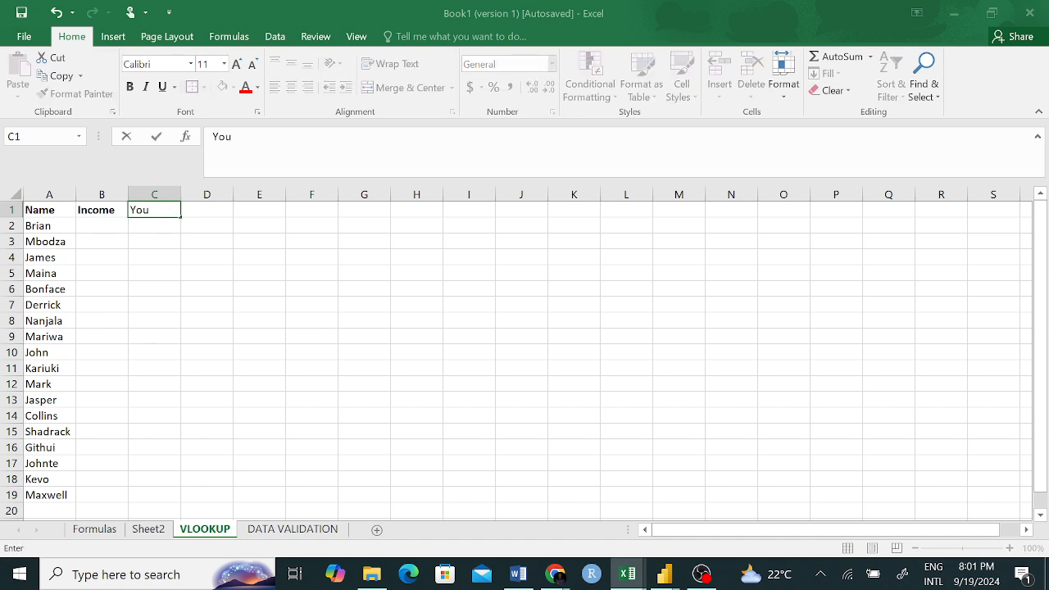
{"action": "key", "text": "BackSpace"}
{"action": "key", "text": "BackSpace"}
{"action": "key", "text": "BackSpace"}
{"action": "type", "text": "Youth/Adui"}
{"action": "left_click", "coordinate": [170, 210]}
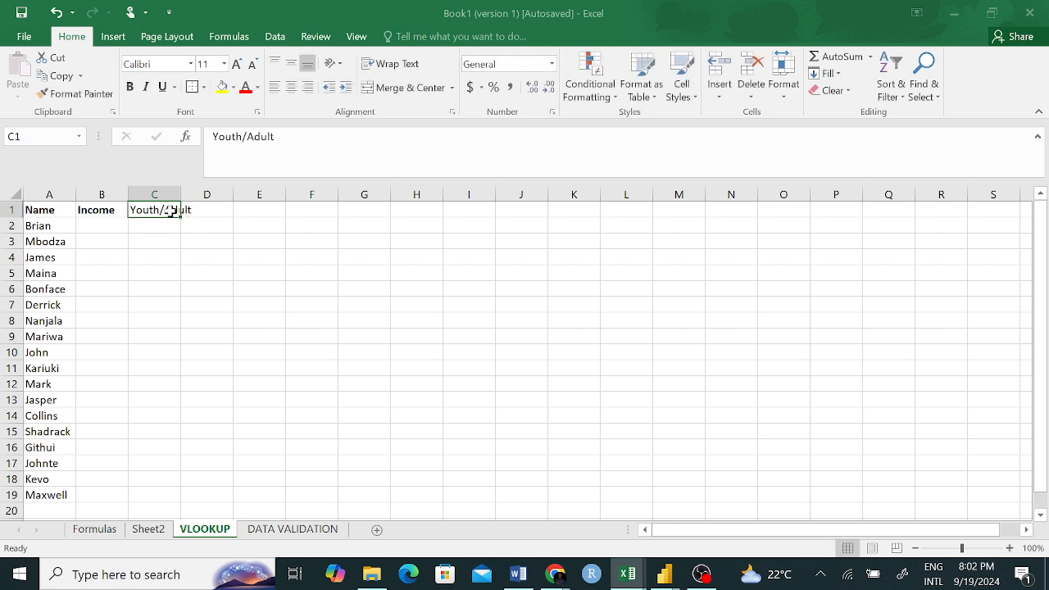
{"action": "left_click", "coordinate": [246, 273]}
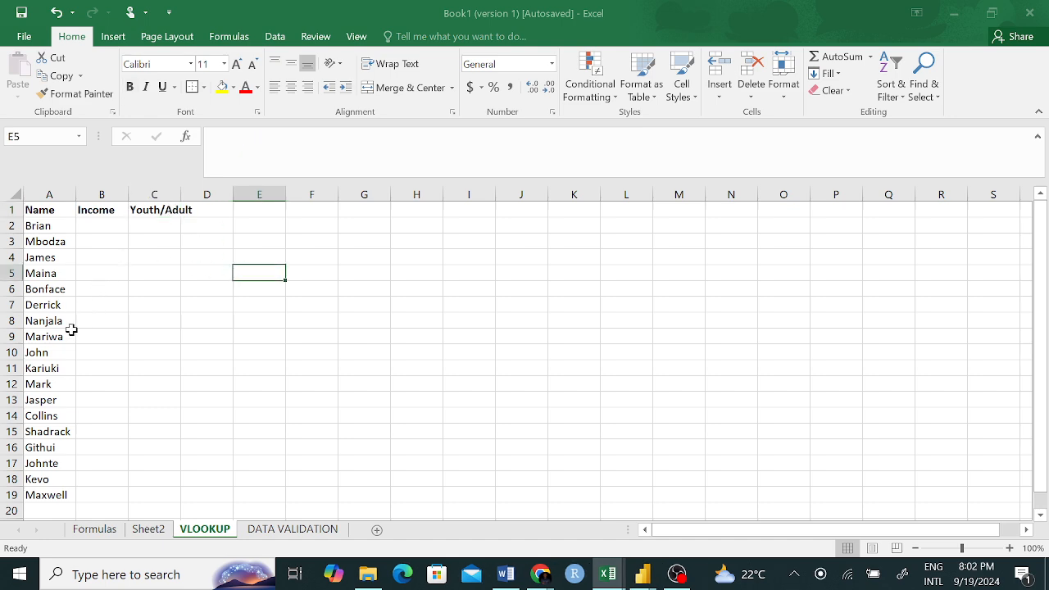
- Review the list of names in column A of the VLOOKUP sheet
{"action": "scroll", "coordinate": [72, 327], "scroll_direction": "down", "scroll_amount": 1}
{"action": "scroll", "coordinate": [72, 327], "scroll_direction": "up", "scroll_amount": 1}
{"action": "left_click_drag", "start_coordinate": [41, 227], "coordinate": [37, 488]}
{"action": "left_click", "coordinate": [131, 401]}
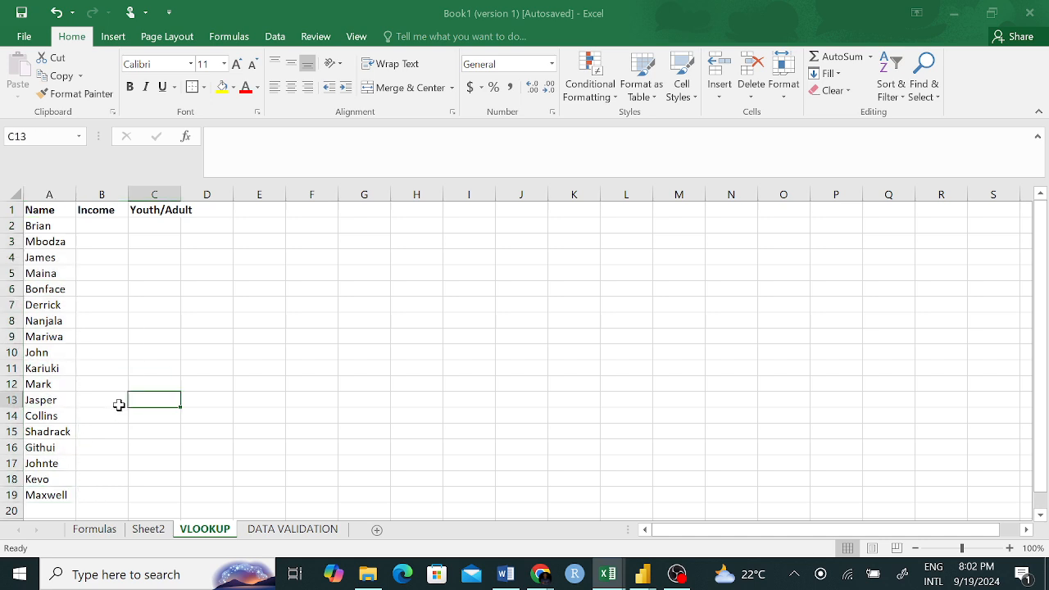
{"action": "left_click", "coordinate": [47, 286]}
{"action": "left_click", "coordinate": [51, 320]}
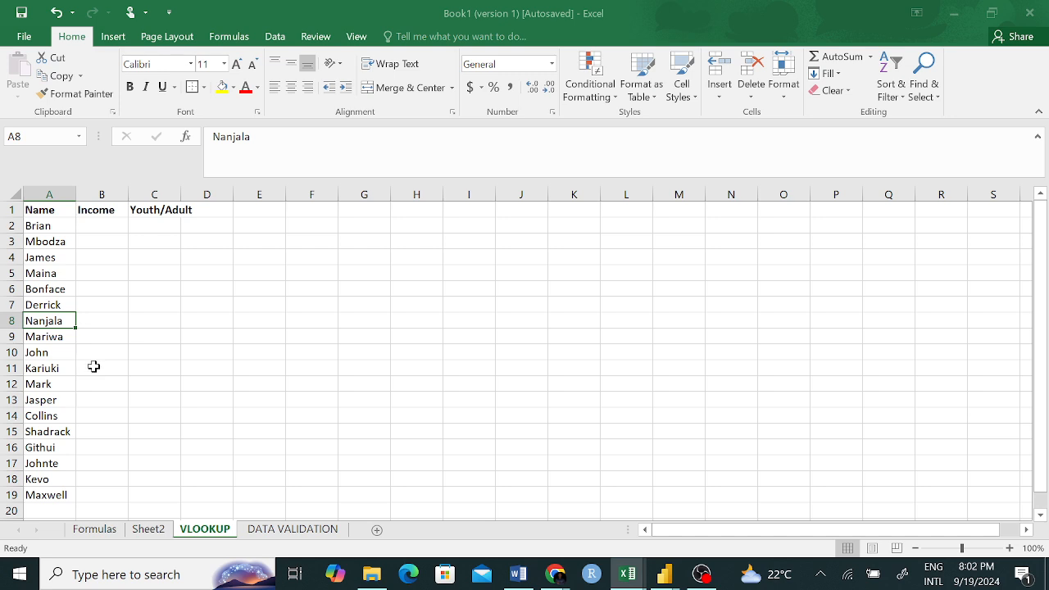
{"action": "left_click", "coordinate": [103, 520]}
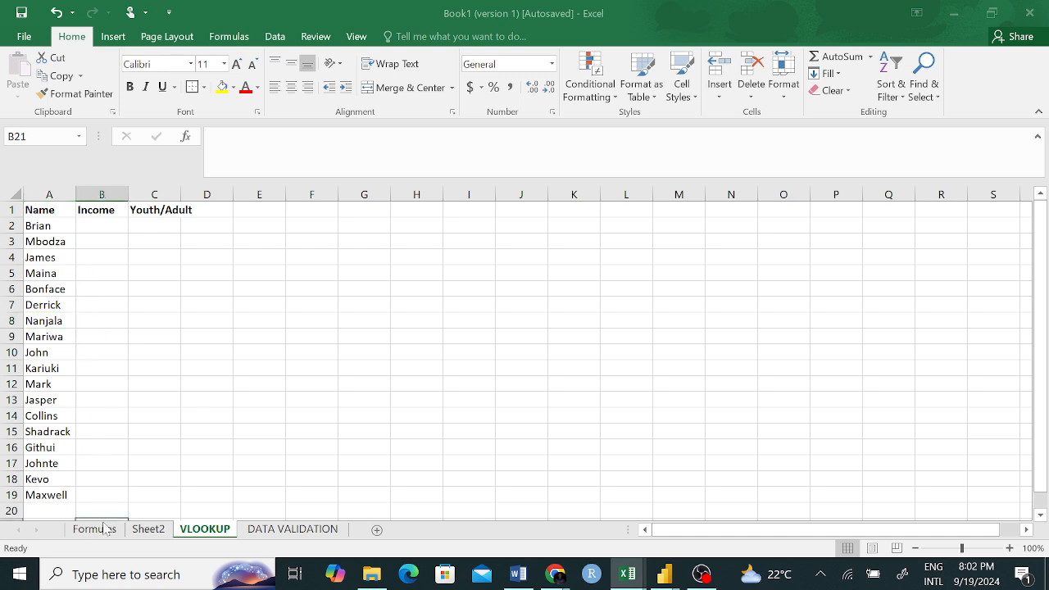
- Start a VLOOKUP formula in B2 of the VLOOKUP sheet with A2 as the lookup value
{"action": "left_click", "coordinate": [104, 527]}
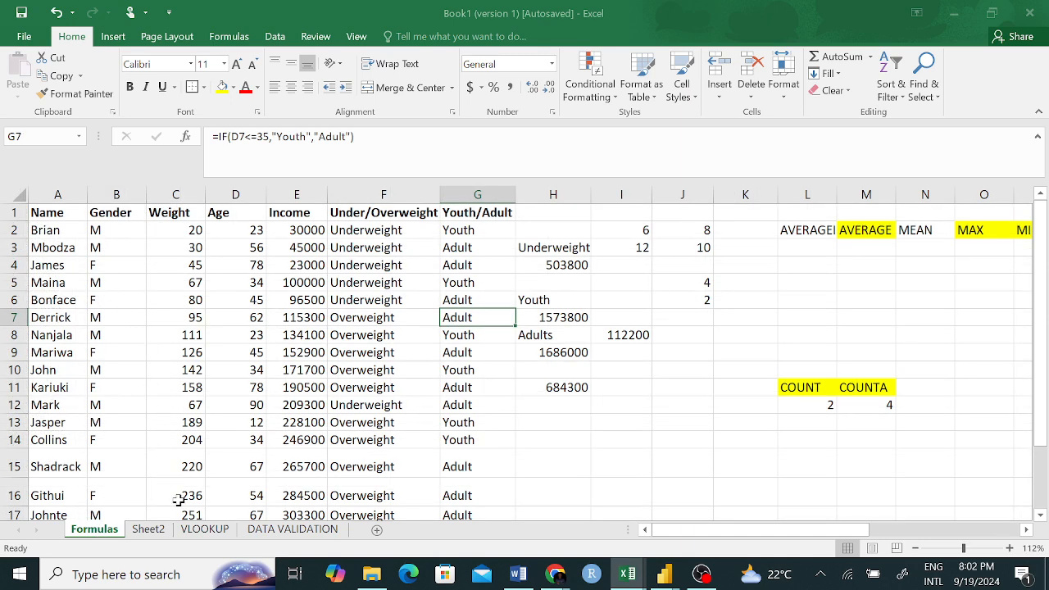
{"action": "left_click", "coordinate": [210, 528]}
{"action": "left_click", "coordinate": [101, 227]}
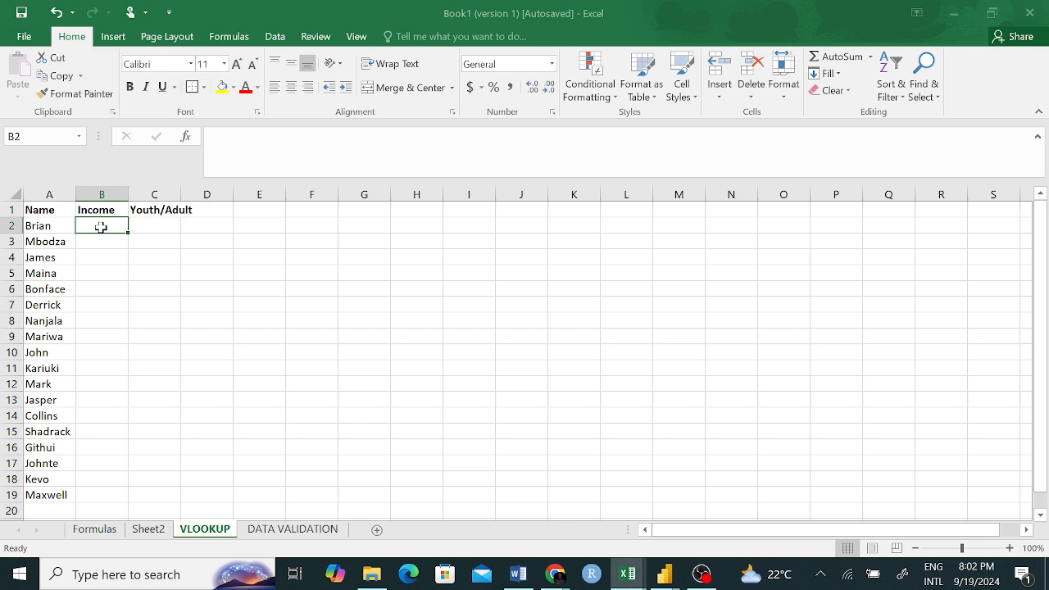
{"action": "left_click", "coordinate": [151, 530]}
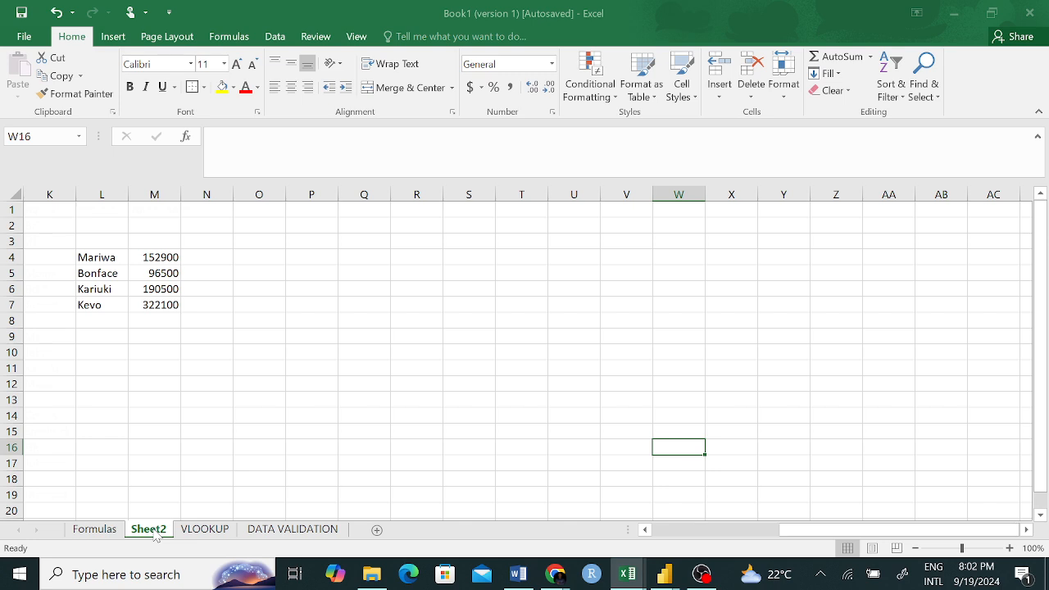
{"action": "left_click", "coordinate": [99, 531]}
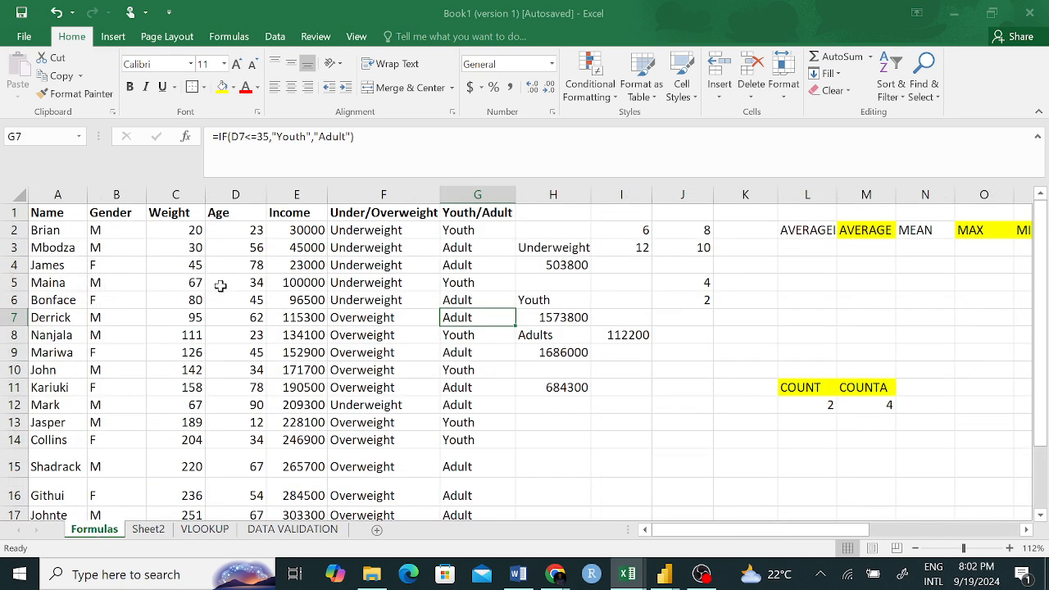
{"action": "left_click", "coordinate": [208, 534]}
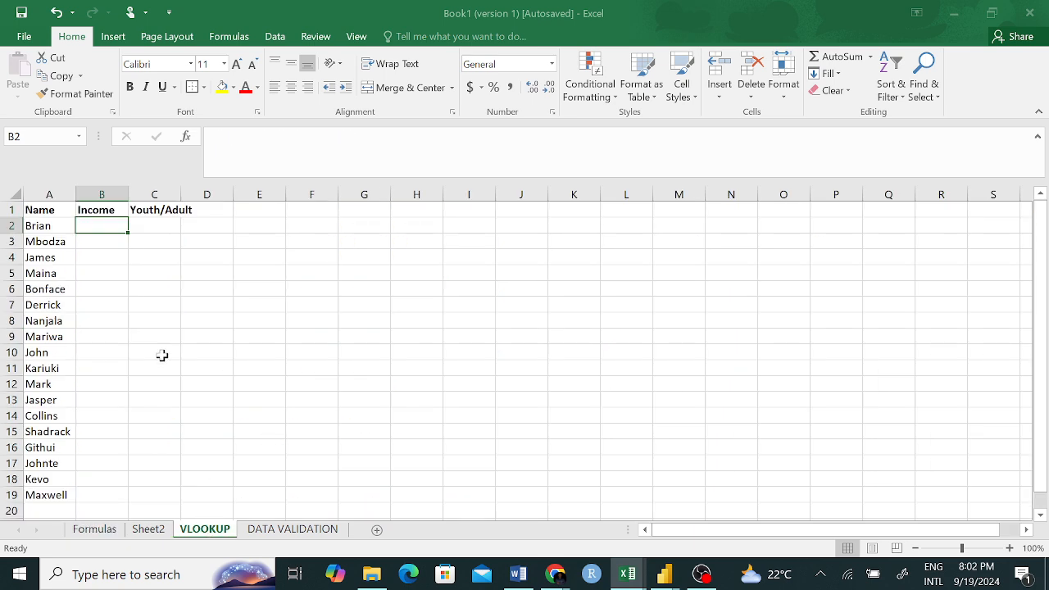
{"action": "type", "text": "="}
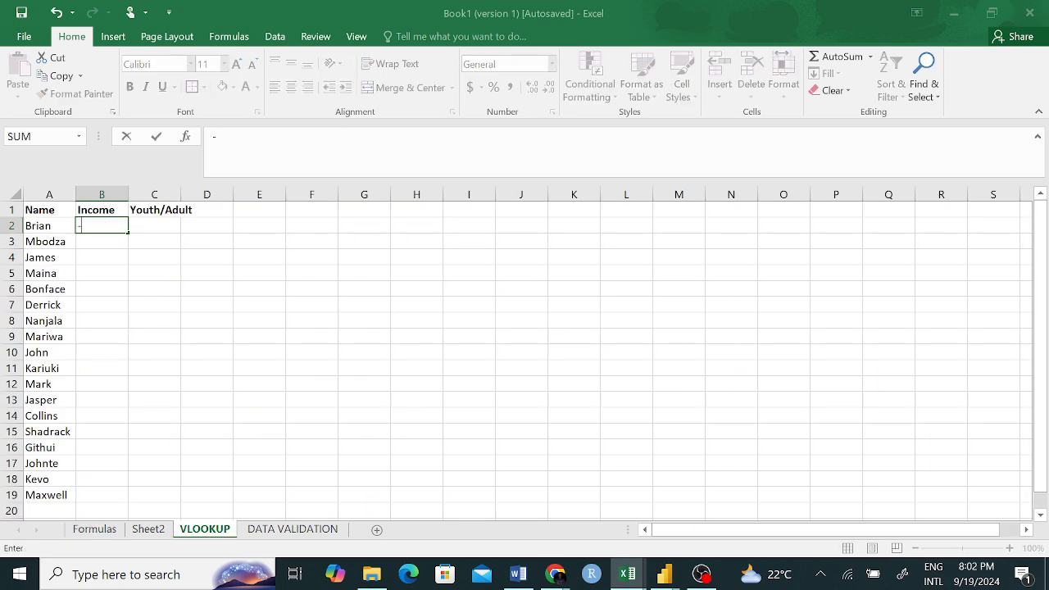
{"action": "key", "text": "BackSpace"}
{"action": "type", "text": "=VLOO"}
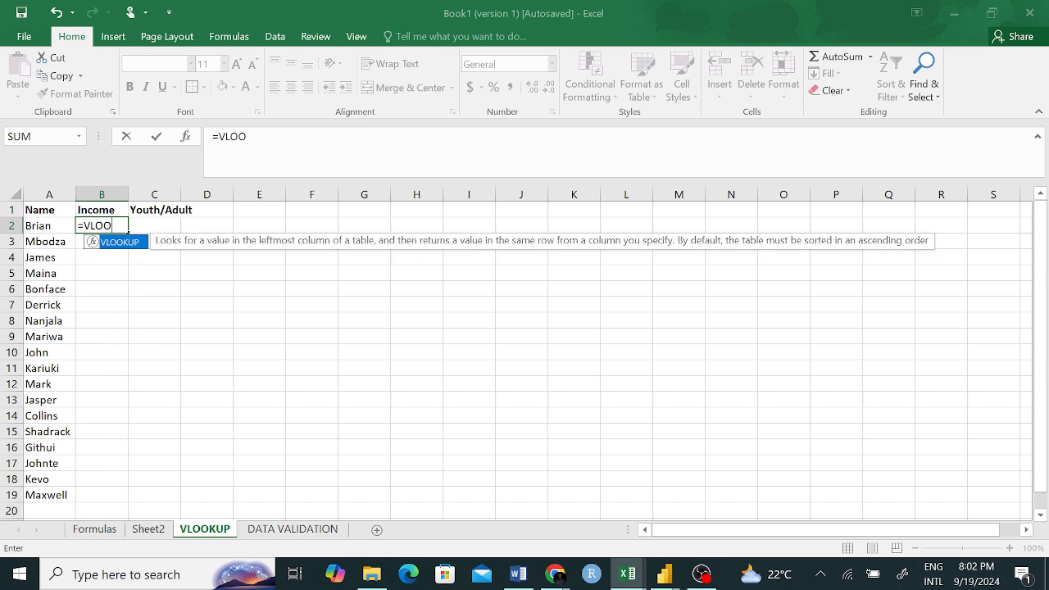
{"action": "key", "text": "Tab"}
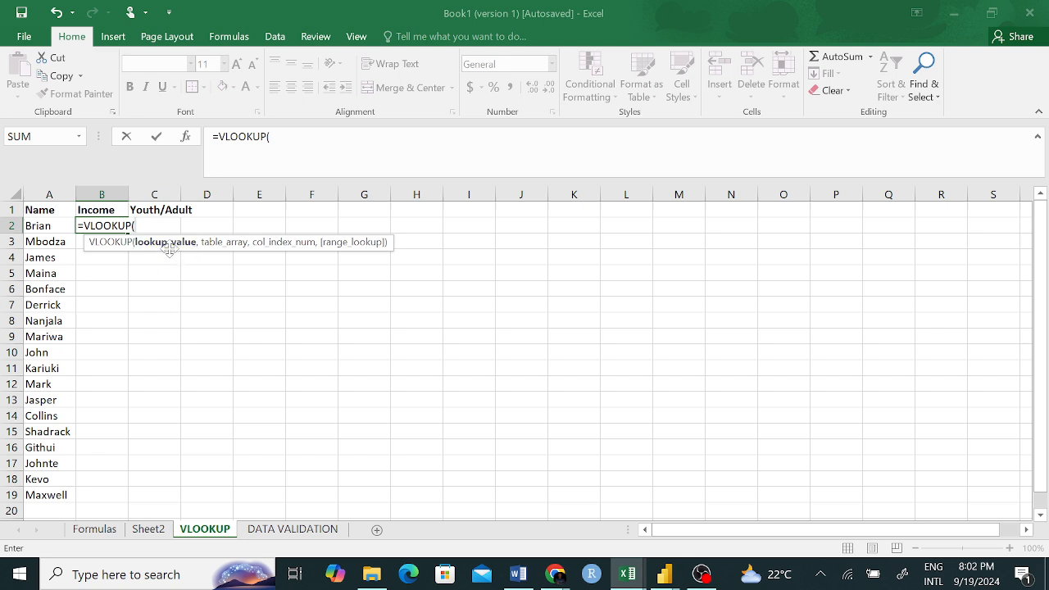
{"action": "left_click", "coordinate": [47, 226]}
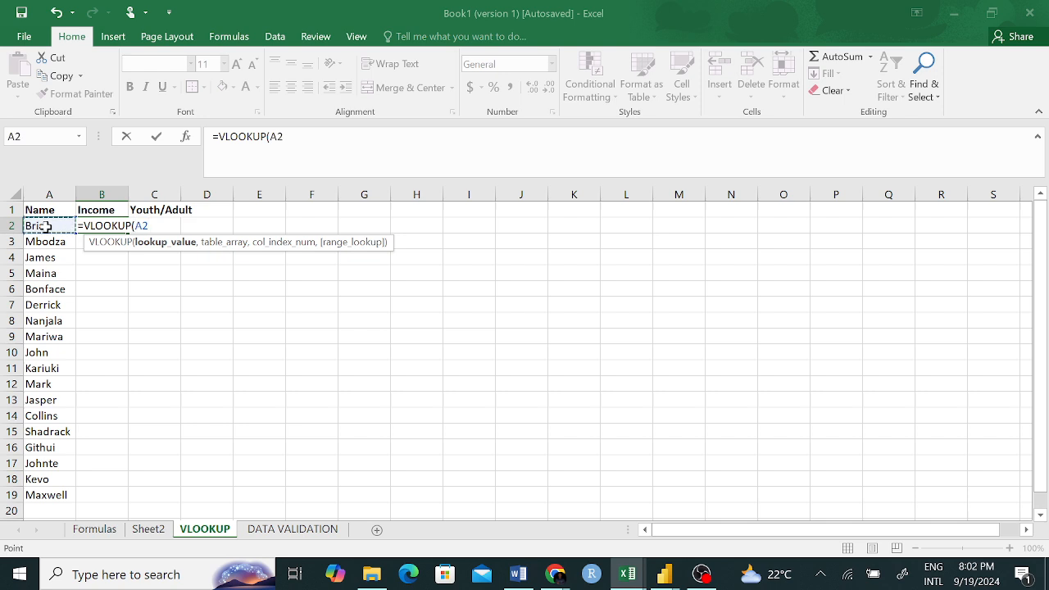
{"action": "type", "text": ","}
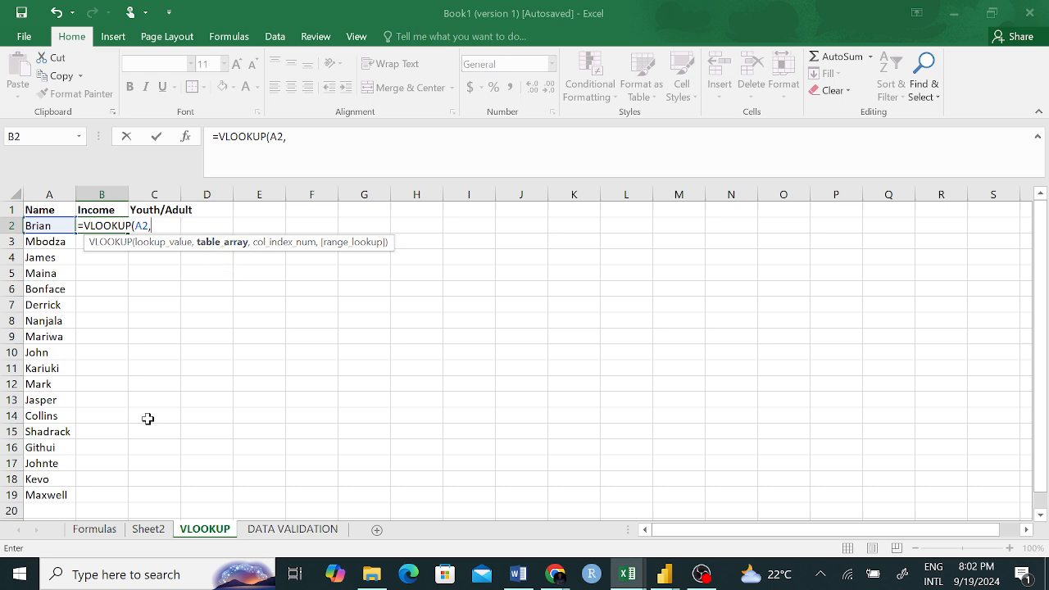
- Set the formula's table array to A1:G19 on the Formulas sheet and move on to the column index argument
{"action": "left_click", "coordinate": [93, 529]}
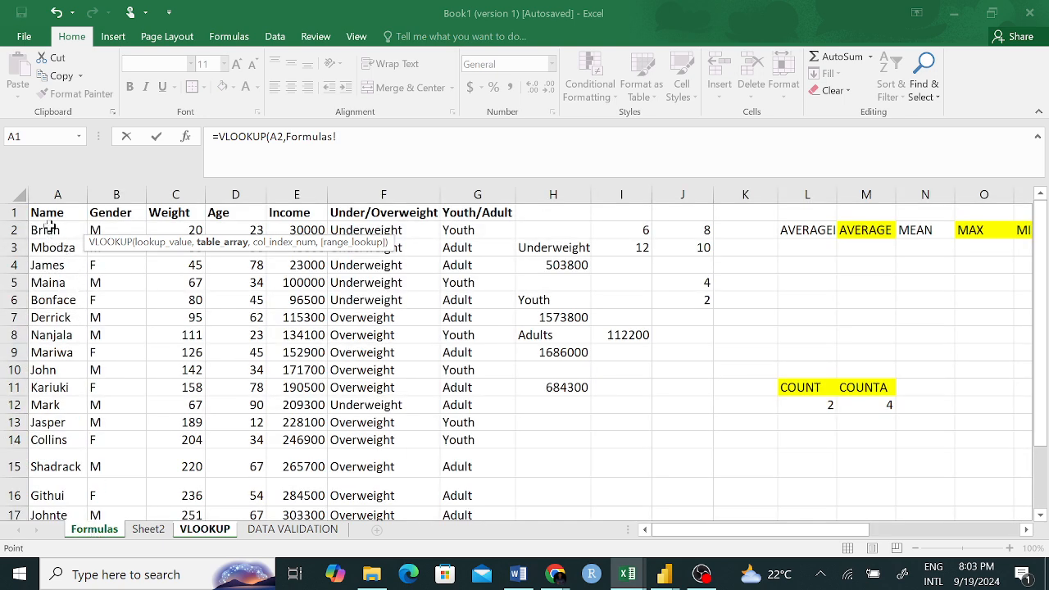
{"action": "left_click_drag", "start_coordinate": [37, 213], "coordinate": [468, 482]}
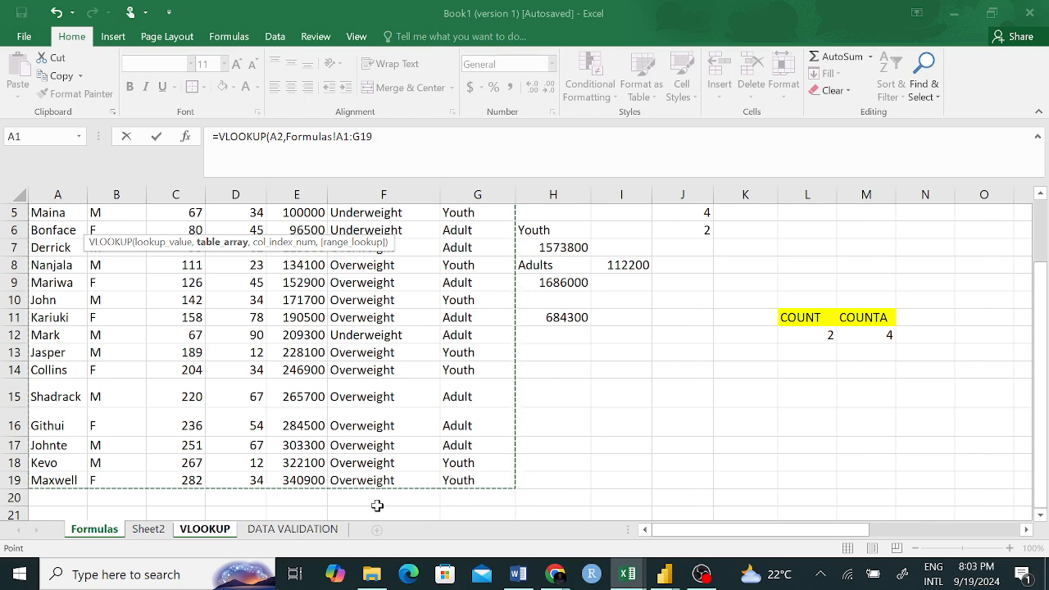
{"action": "left_click", "coordinate": [209, 531]}
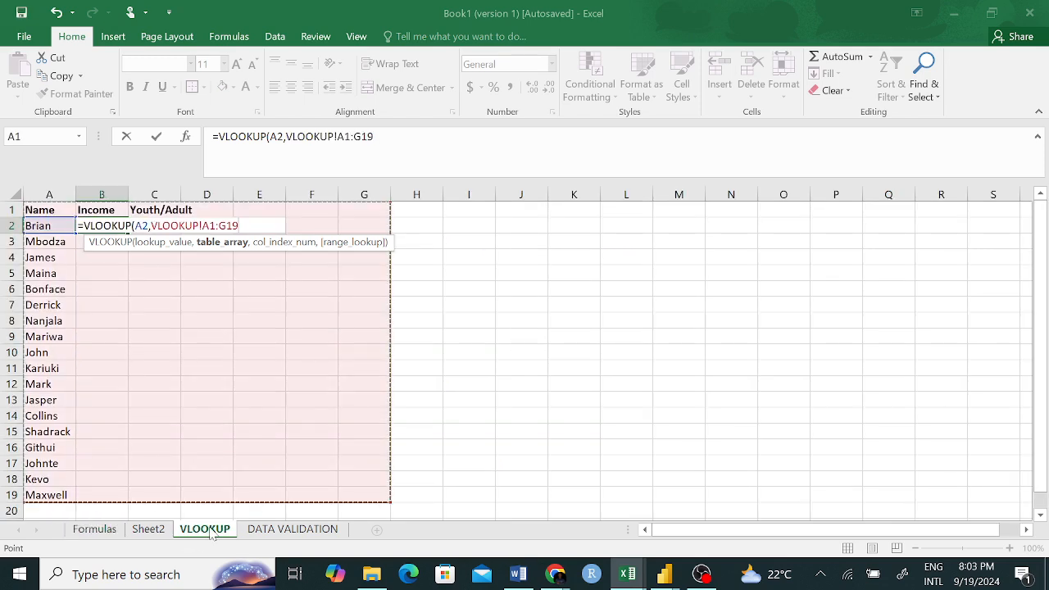
{"action": "left_click", "coordinate": [96, 531]}
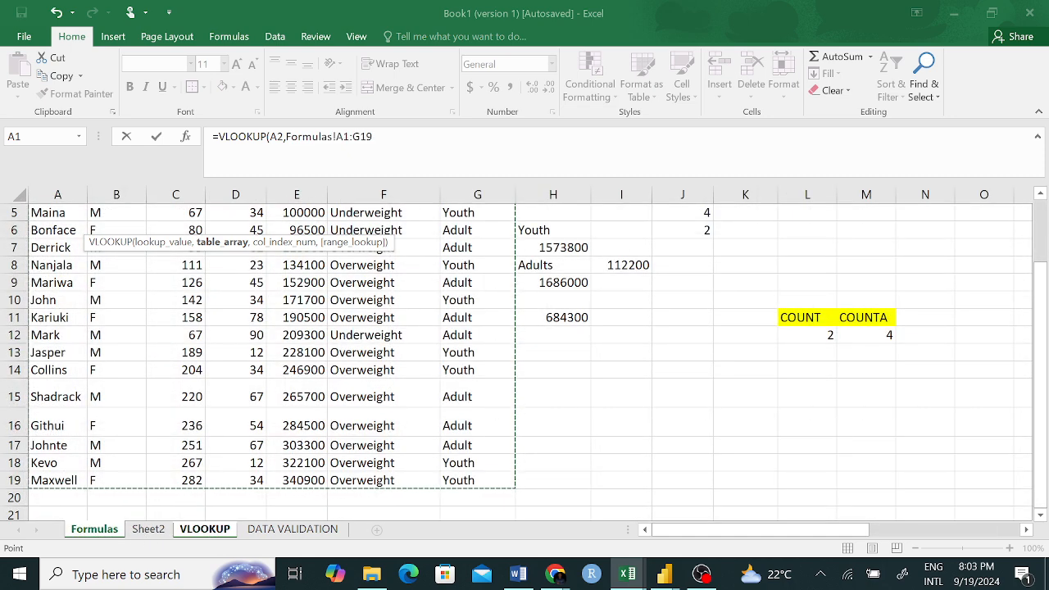
{"action": "left_click", "coordinate": [374, 137]}
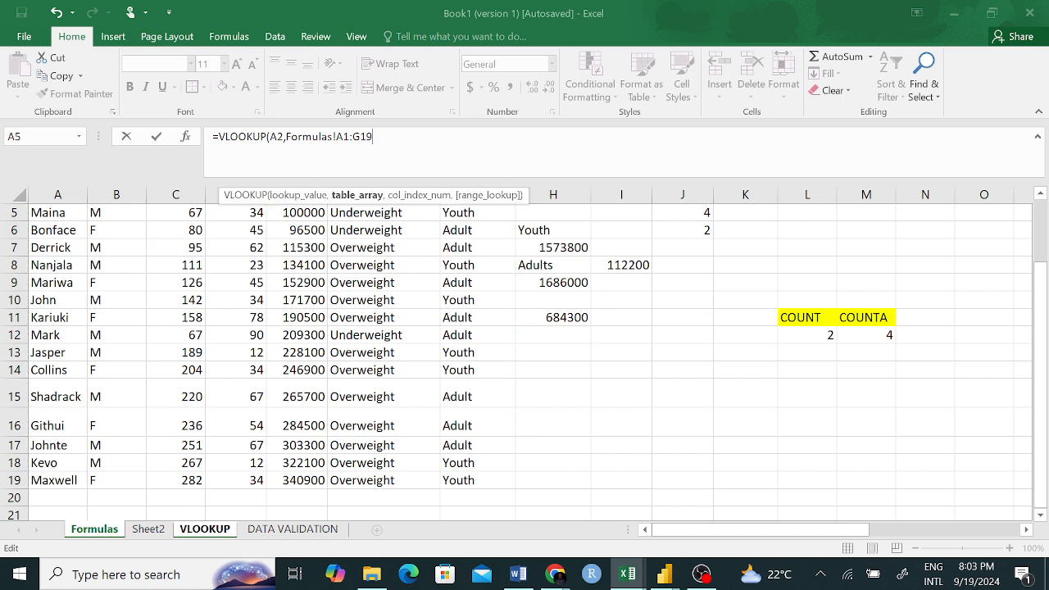
{"action": "type", "text": ","}
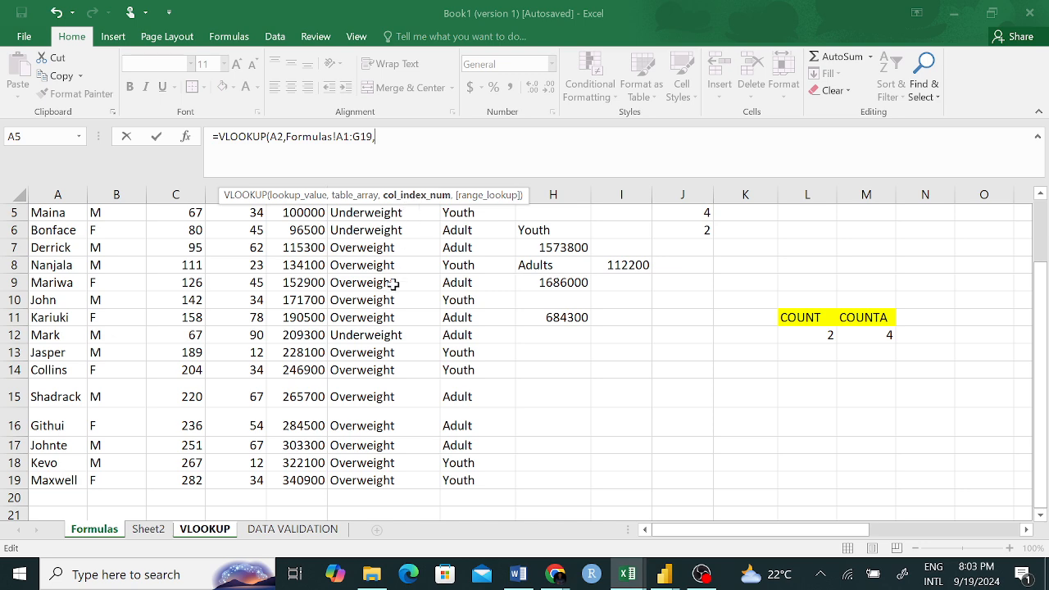
- Set the column index to 5 for the Income column and enter TRUE as the range lookup
{"action": "scroll", "coordinate": [379, 278], "scroll_direction": "up", "scroll_amount": 2}
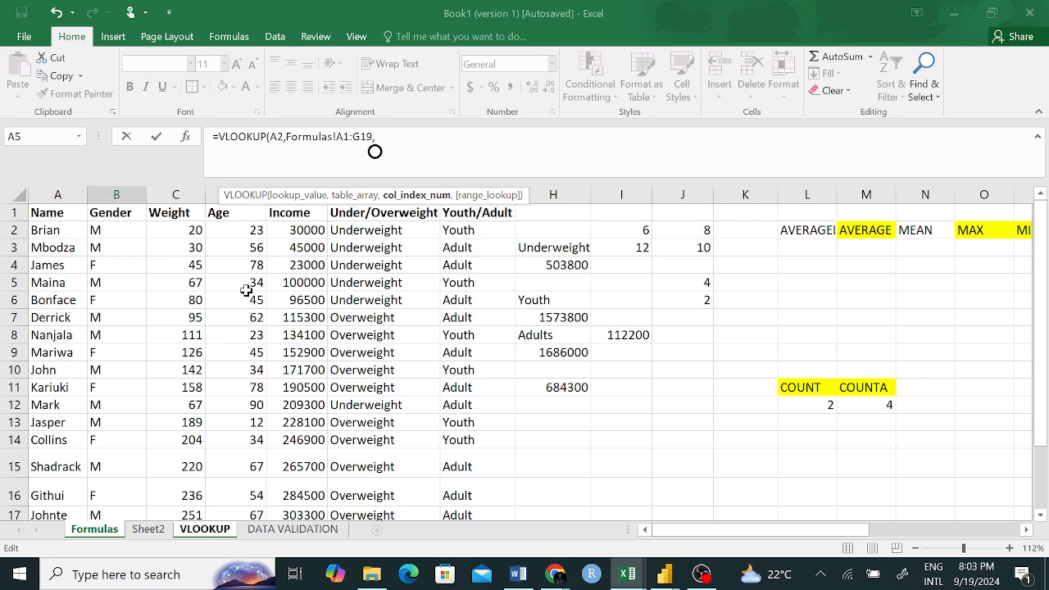
{"action": "type", "text": "5,"}
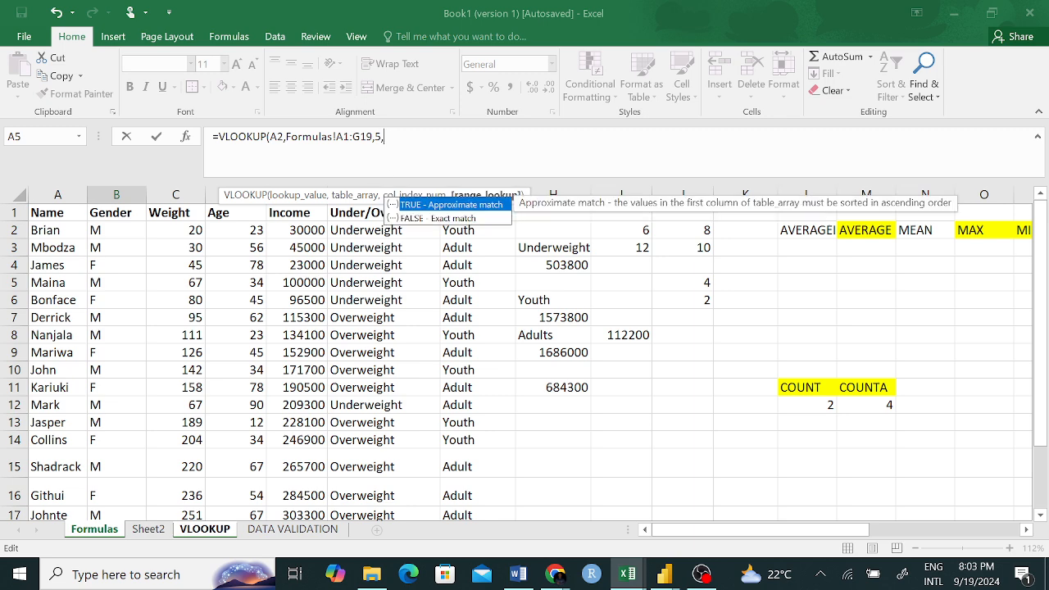
{"action": "key", "text": "Escape"}
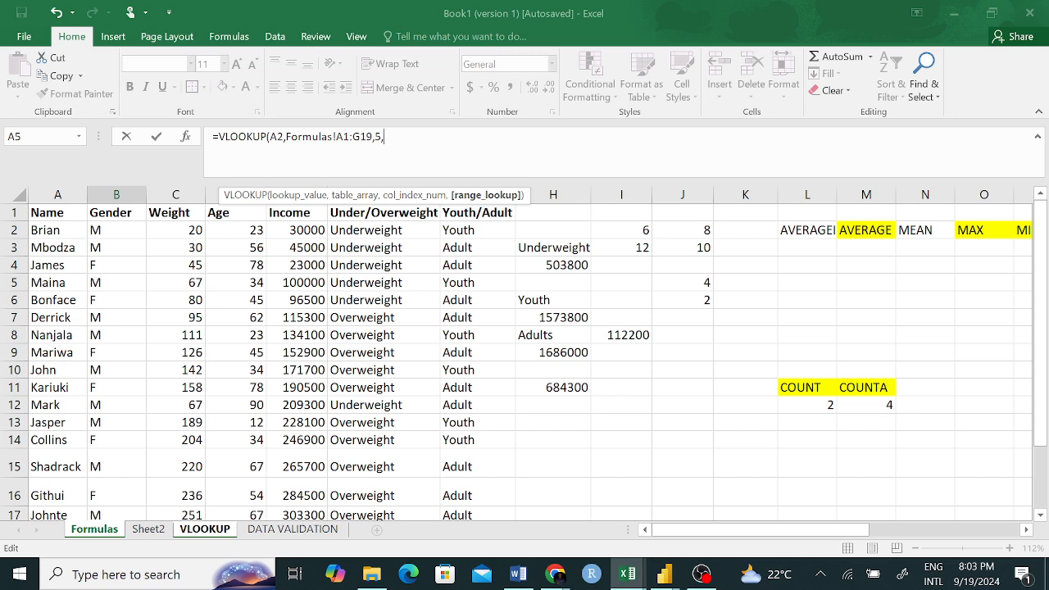
{"action": "type", "text": "FATRUE"}
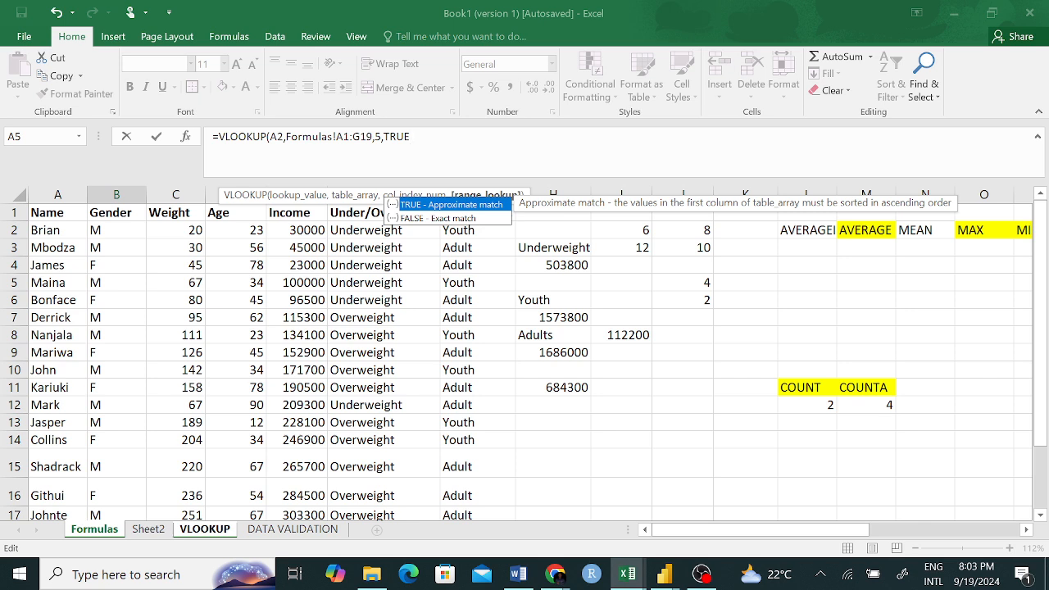
{"action": "key", "text": "Down"}
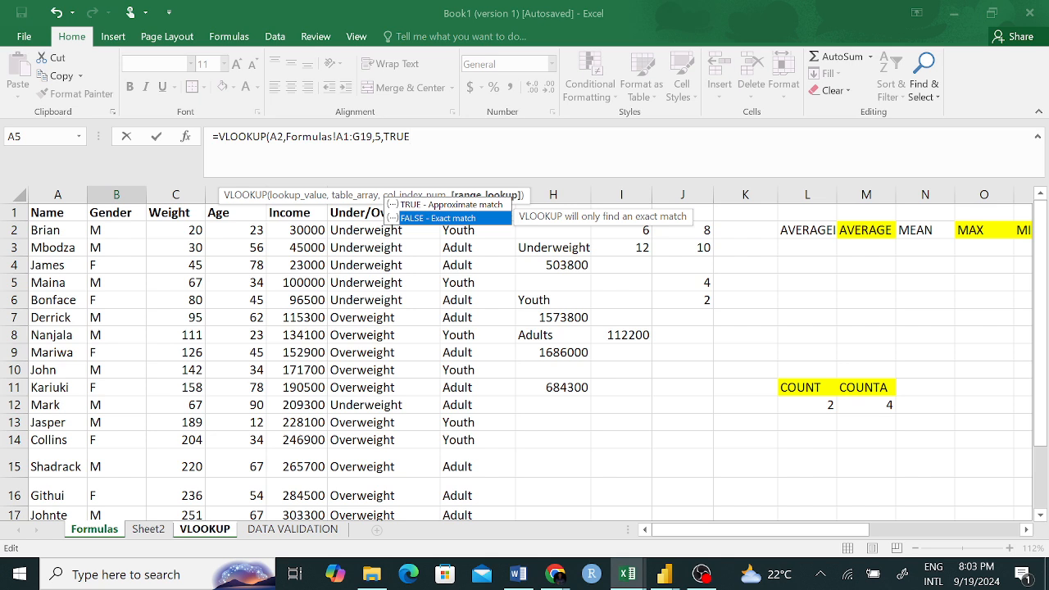
- Replace the range lookup argument with FALSE for an exact match and commit the formula in B2
{"action": "key", "text": "shift+Left"}
{"action": "key", "text": "shift+Left"}
{"action": "key", "text": "shift+Left"}
{"action": "key", "text": "shift+Left"}
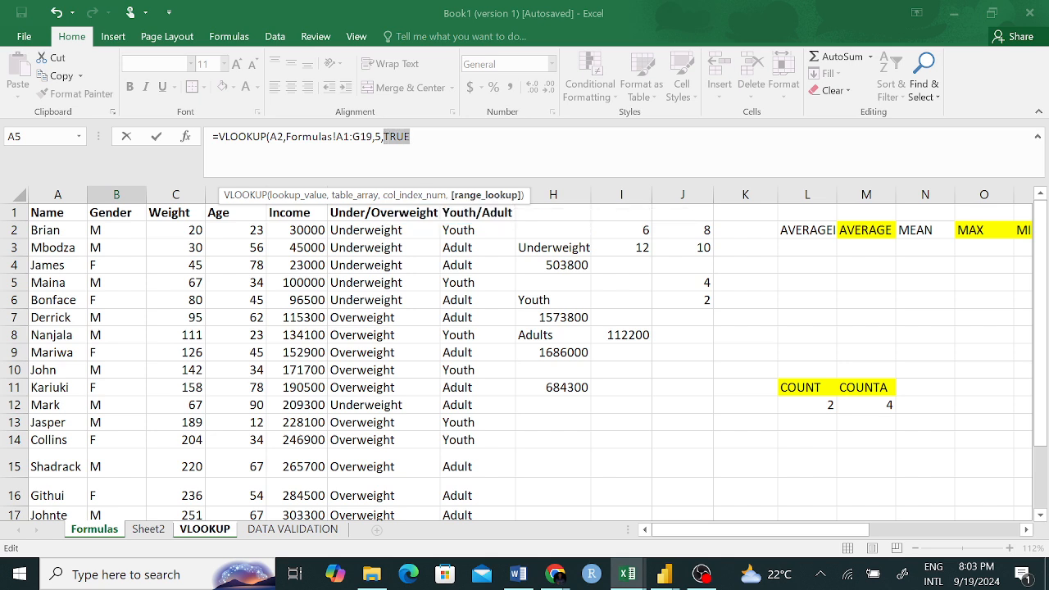
{"action": "type", "text": "FALS"}
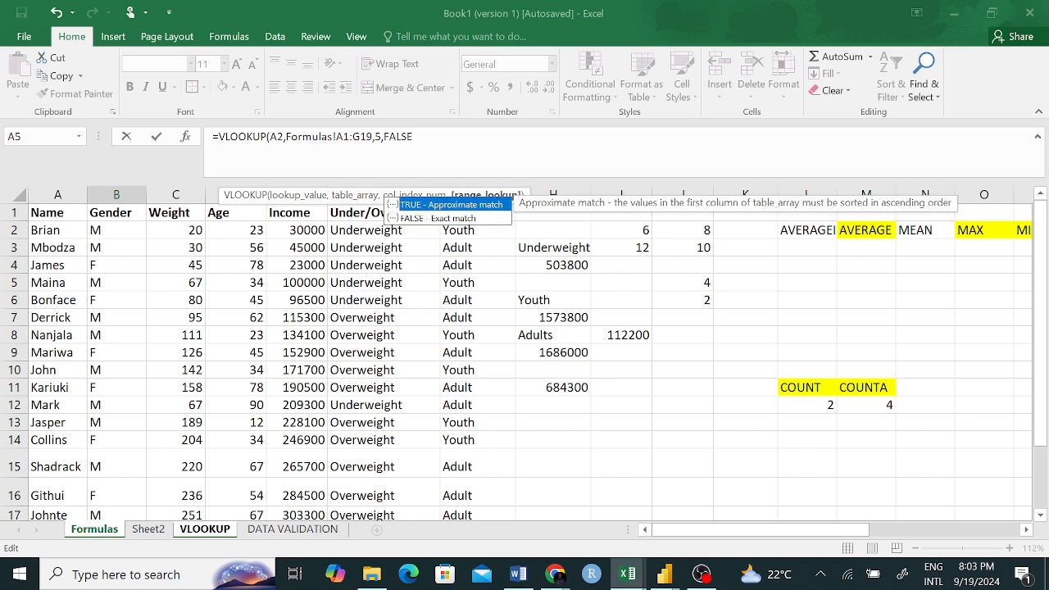
{"action": "type", "text": "E"}
{"action": "key", "text": "Return"}
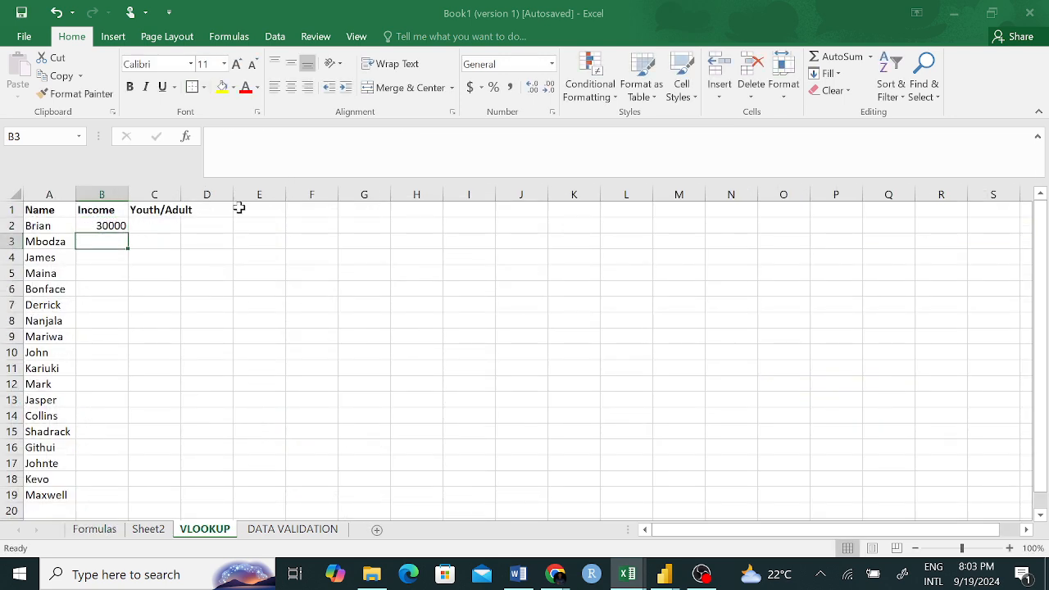
- Fill the Income lookup formula from B2 down to B19 for all listed names
{"action": "left_click", "coordinate": [123, 230]}
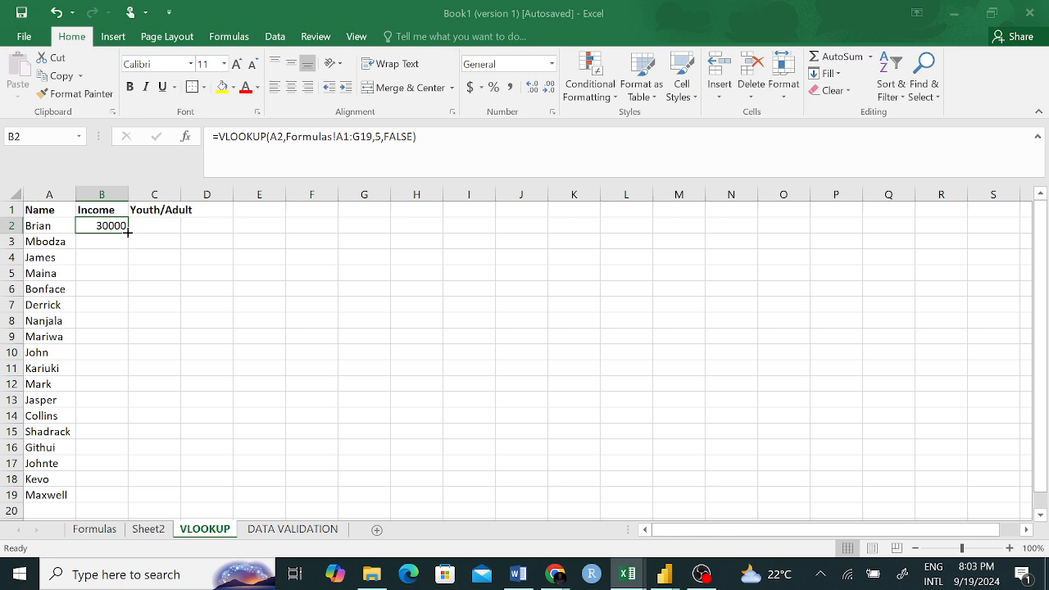
{"action": "left_click_drag", "start_coordinate": [127, 232], "coordinate": [123, 499]}
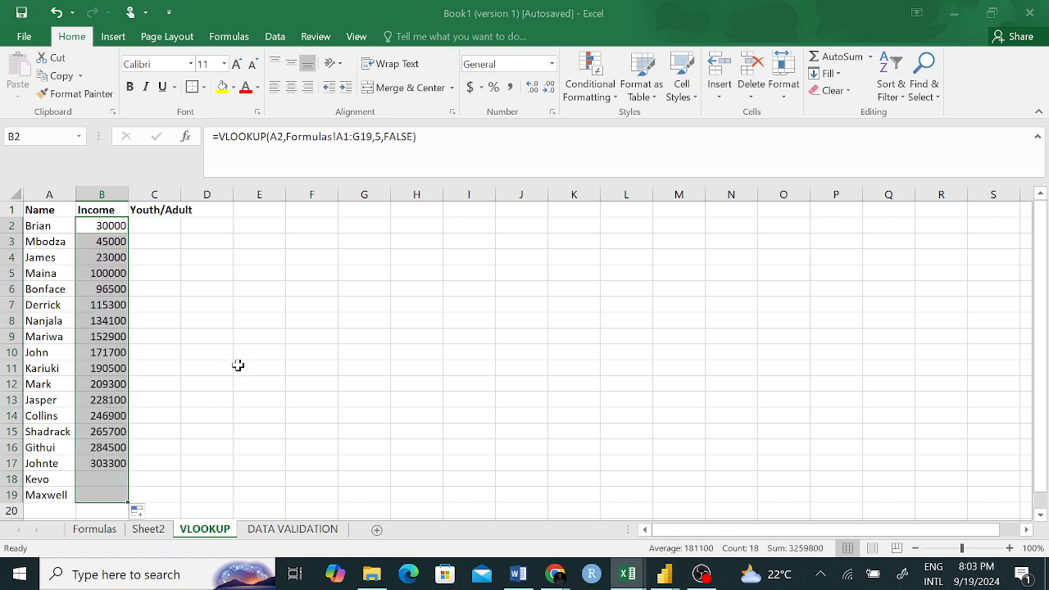
{"action": "left_click", "coordinate": [225, 351]}
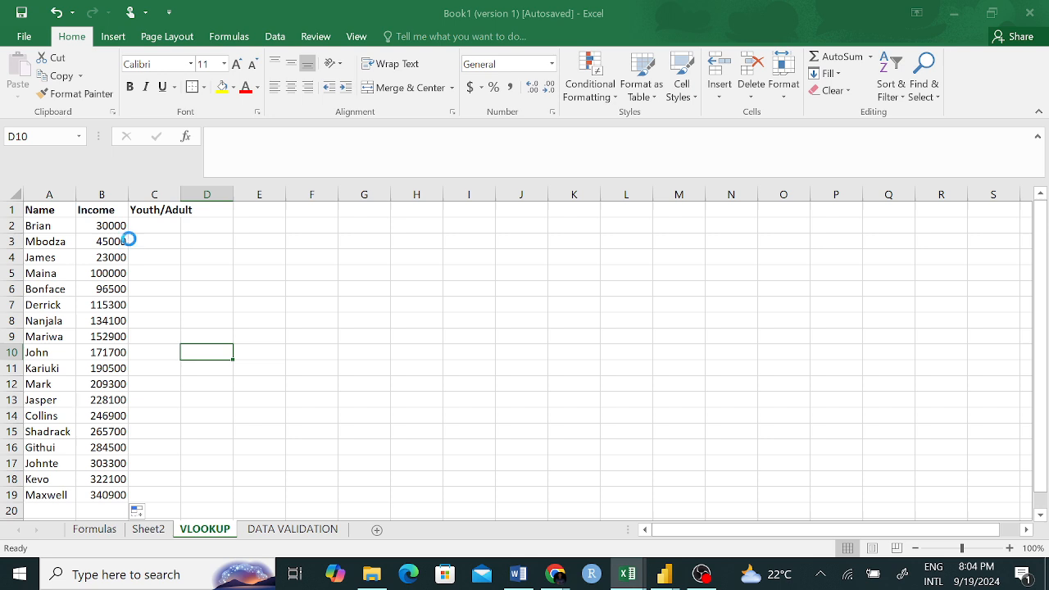
{"action": "key", "text": "ctrl+z"}
{"action": "double_click", "coordinate": [126, 233]}
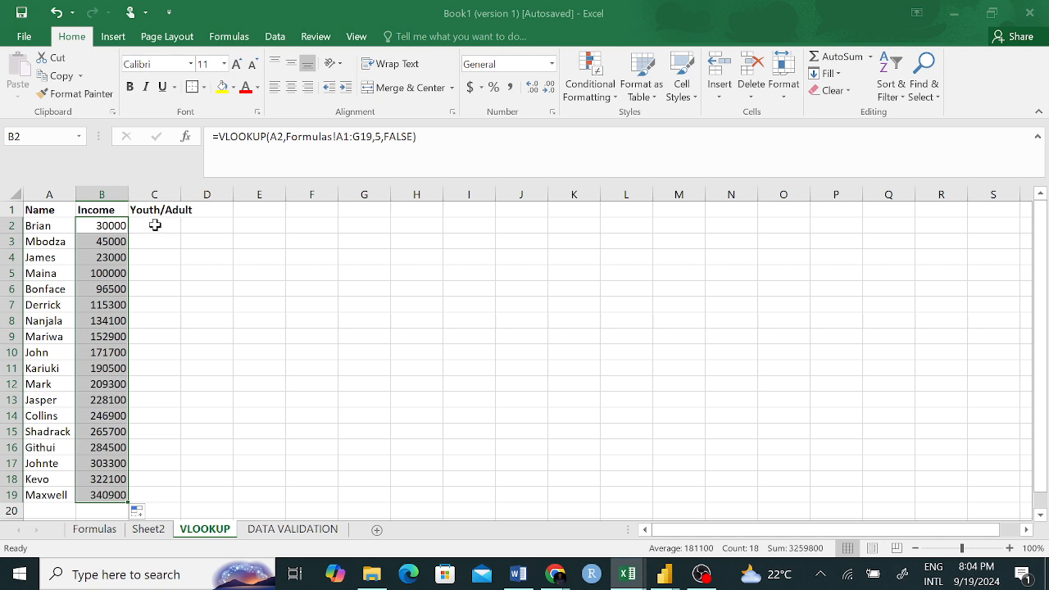
- Reopen the Income formula in B2 and review its table array, column index and range lookup arguments without changing them
{"action": "left_click", "coordinate": [153, 226]}
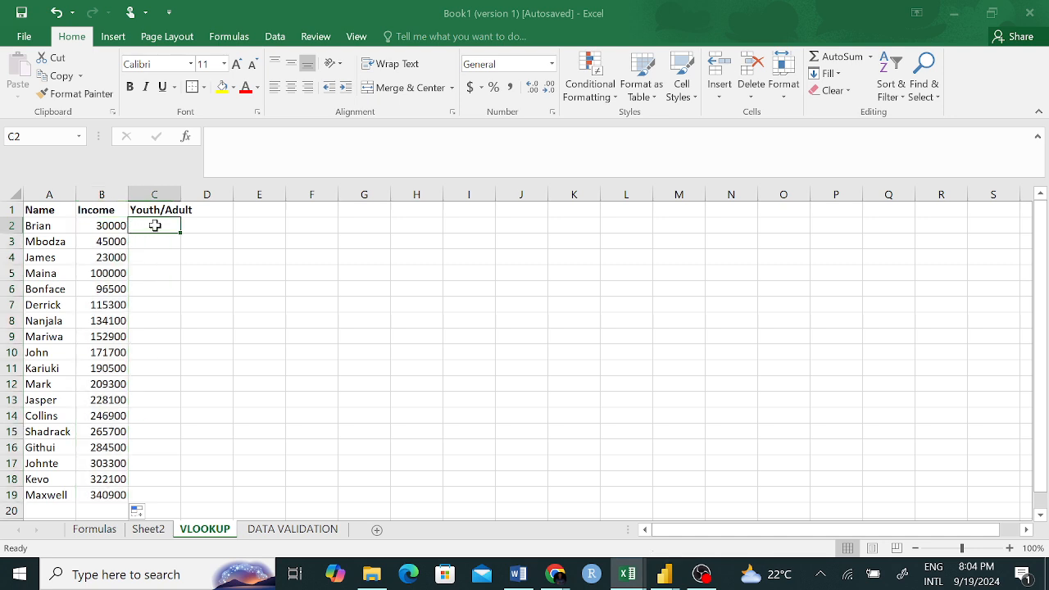
{"action": "left_click", "coordinate": [115, 227]}
{"action": "double_click", "coordinate": [115, 227]}
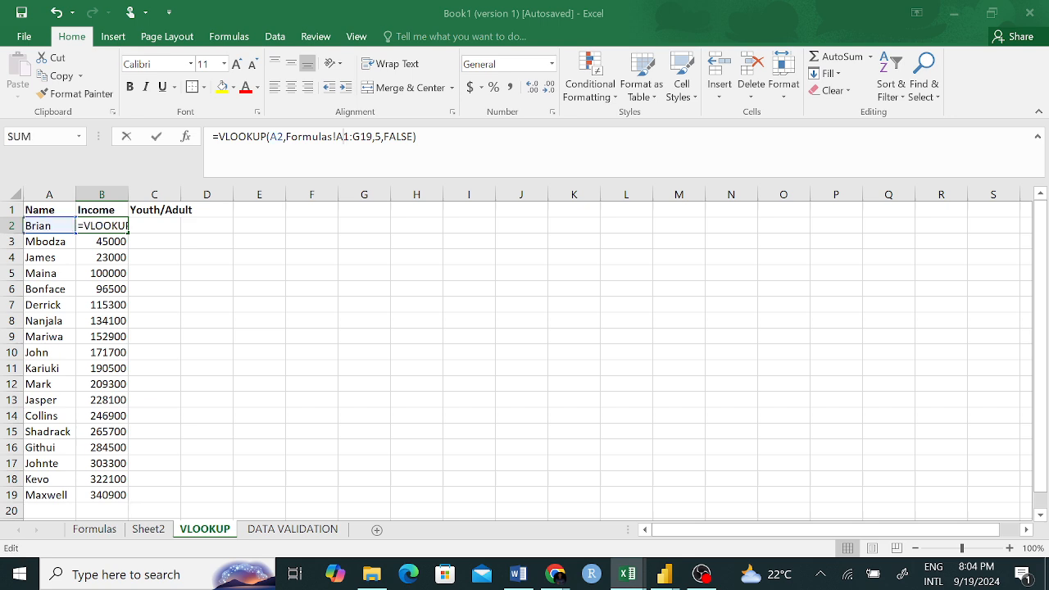
{"action": "left_click_drag", "start_coordinate": [289, 136], "coordinate": [333, 136]}
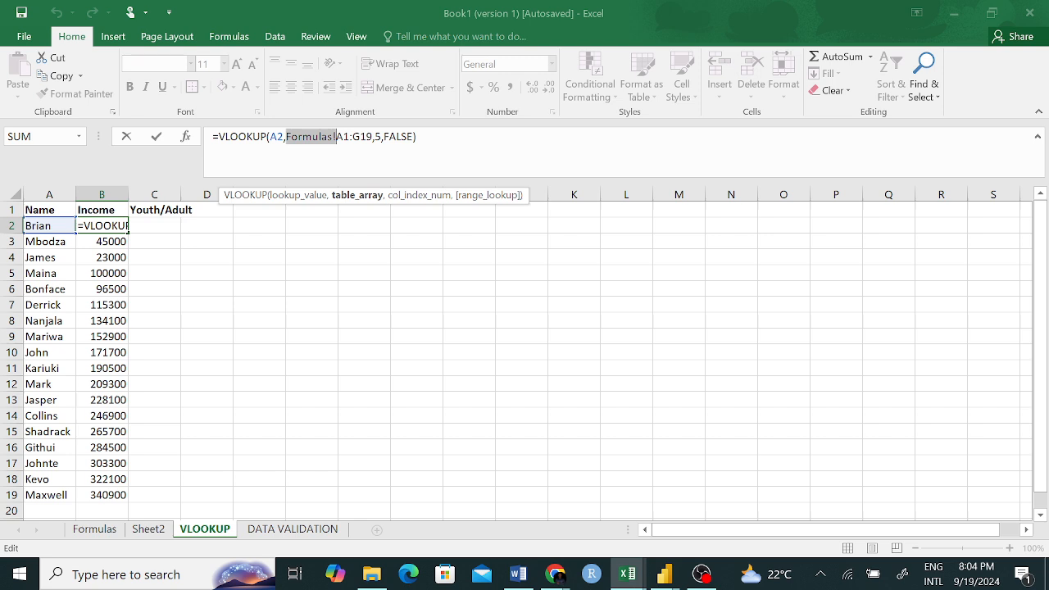
{"action": "left_click_drag", "start_coordinate": [336, 136], "coordinate": [373, 136]}
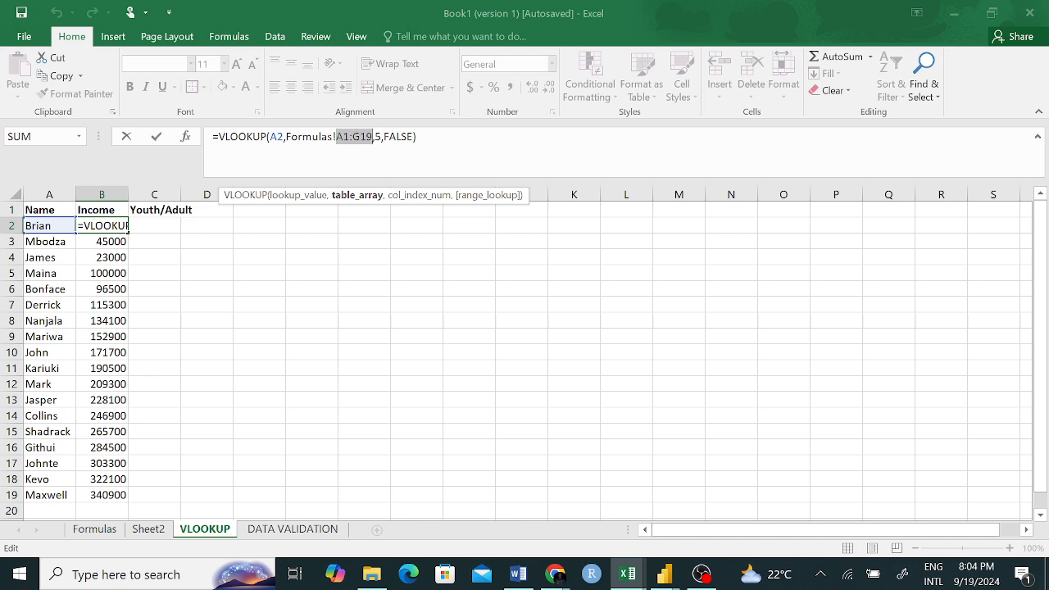
{"action": "left_click_drag", "start_coordinate": [373, 136], "coordinate": [286, 136]}
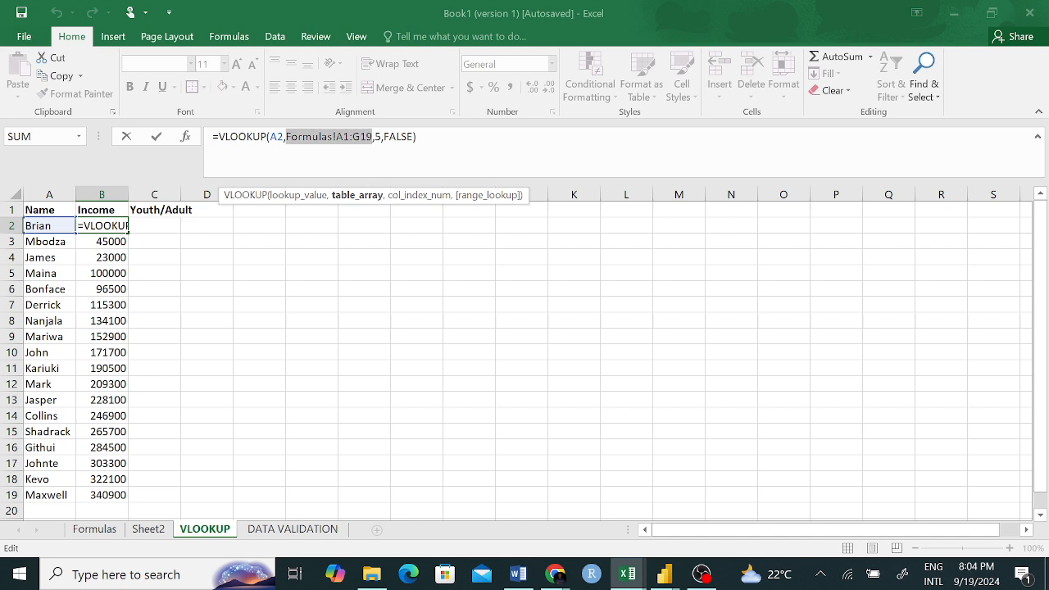
{"action": "left_click", "coordinate": [379, 136]}
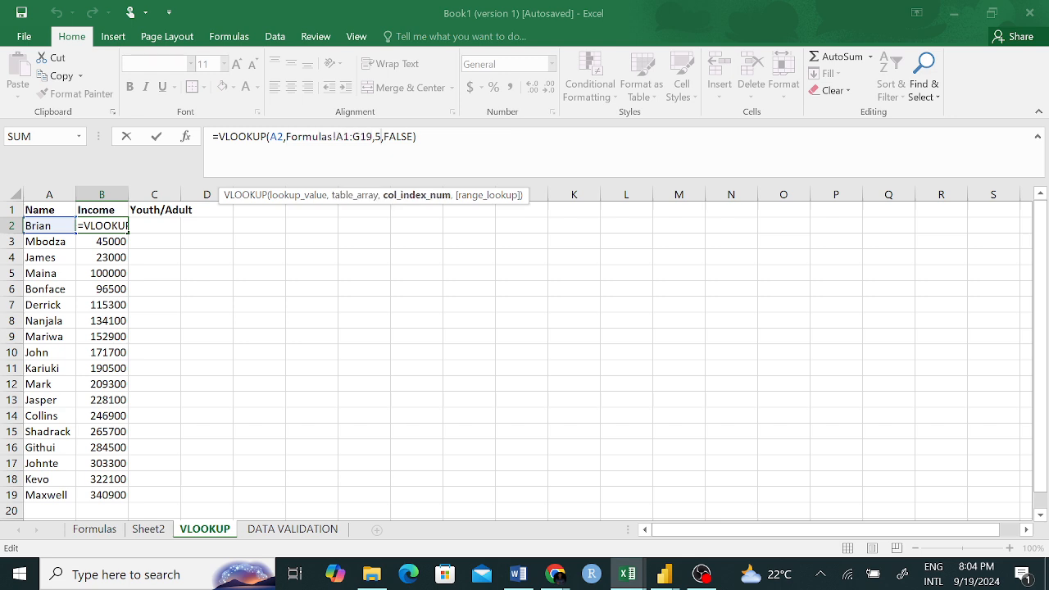
{"action": "left_click_drag", "start_coordinate": [389, 136], "coordinate": [397, 136]}
{"action": "left_click", "coordinate": [396, 136]}
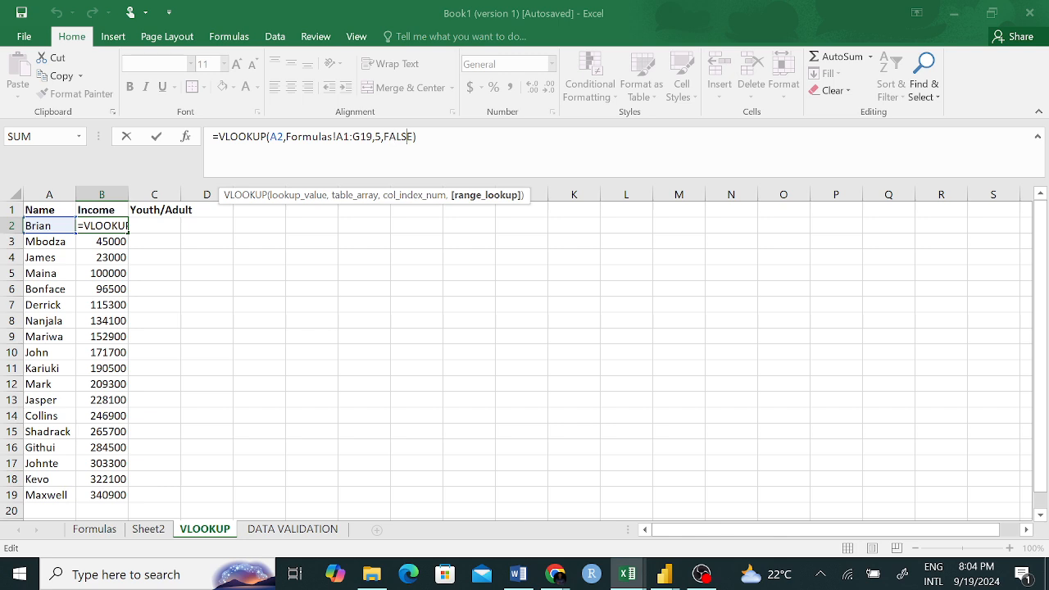
{"action": "key", "text": "Return"}
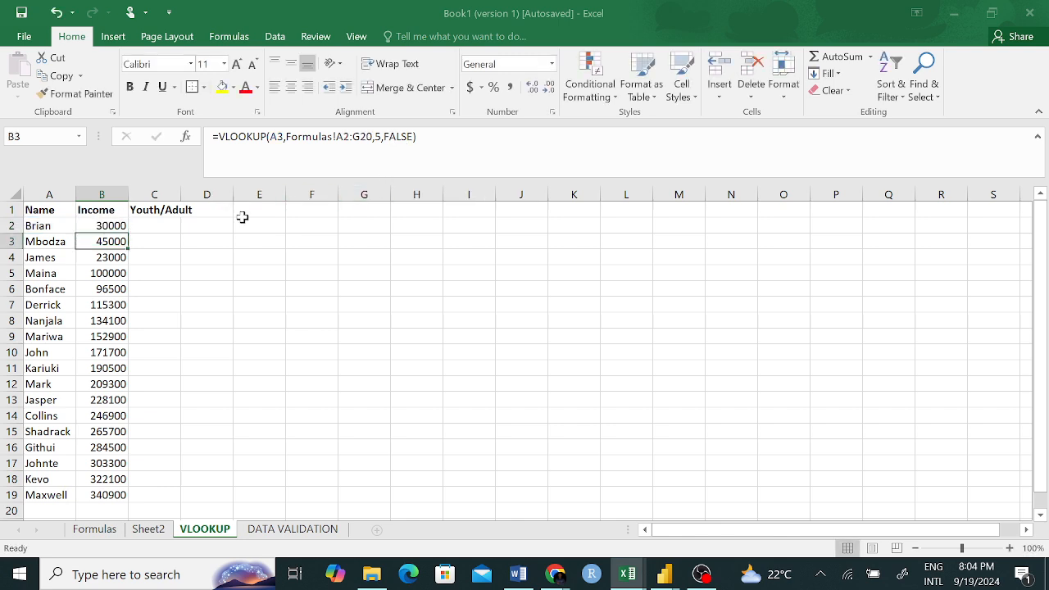
- Start a VLOOKUP formula in C2 under Youth/Adult with the name in A2 as the lookup value
{"action": "left_click", "coordinate": [172, 224]}
{"action": "type", "text": "="}
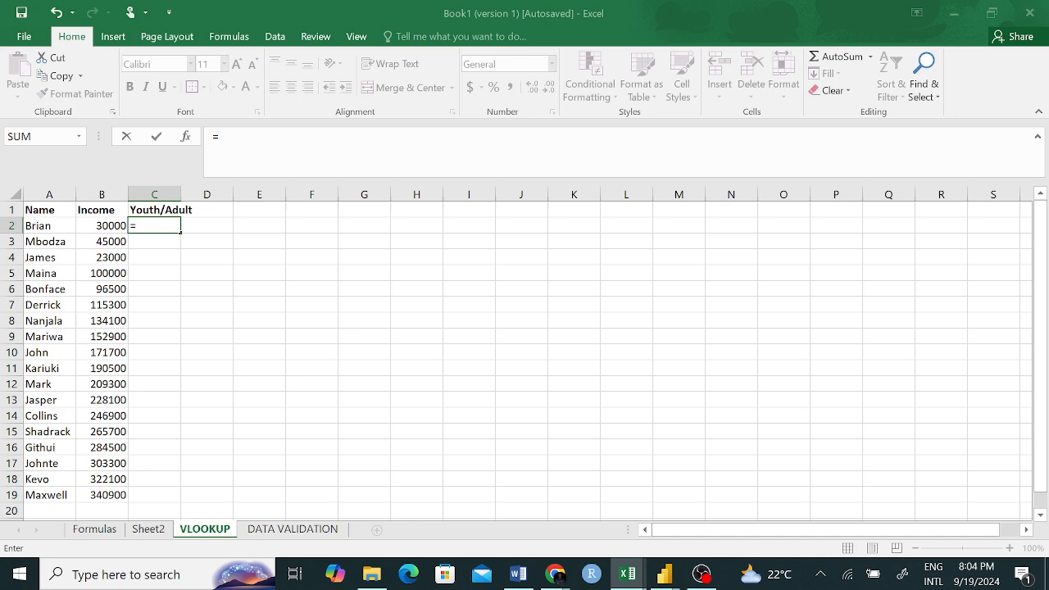
{"action": "type", "text": "VLOO"}
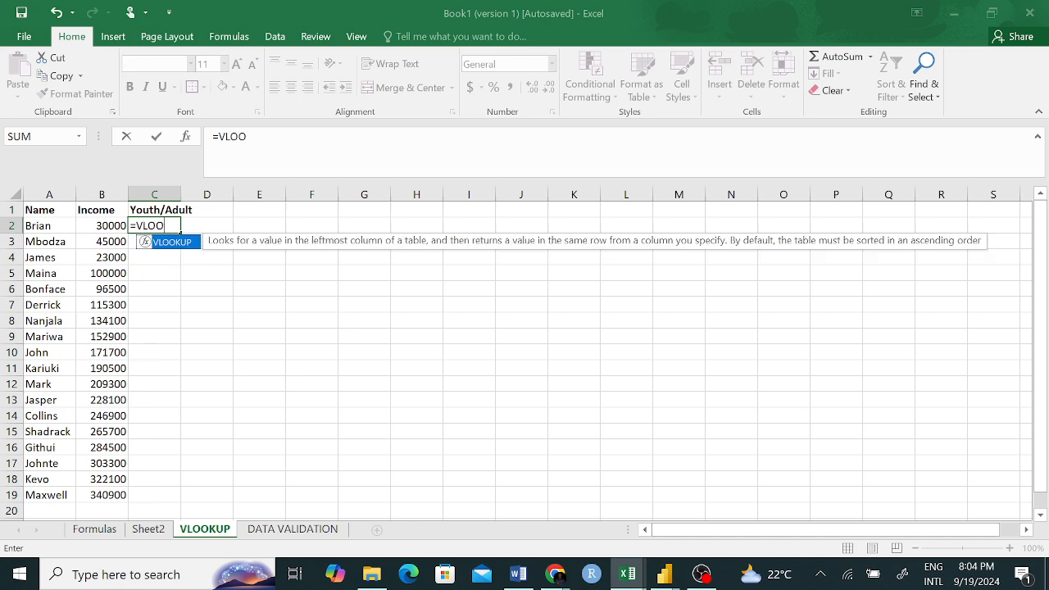
{"action": "key", "text": "Tab"}
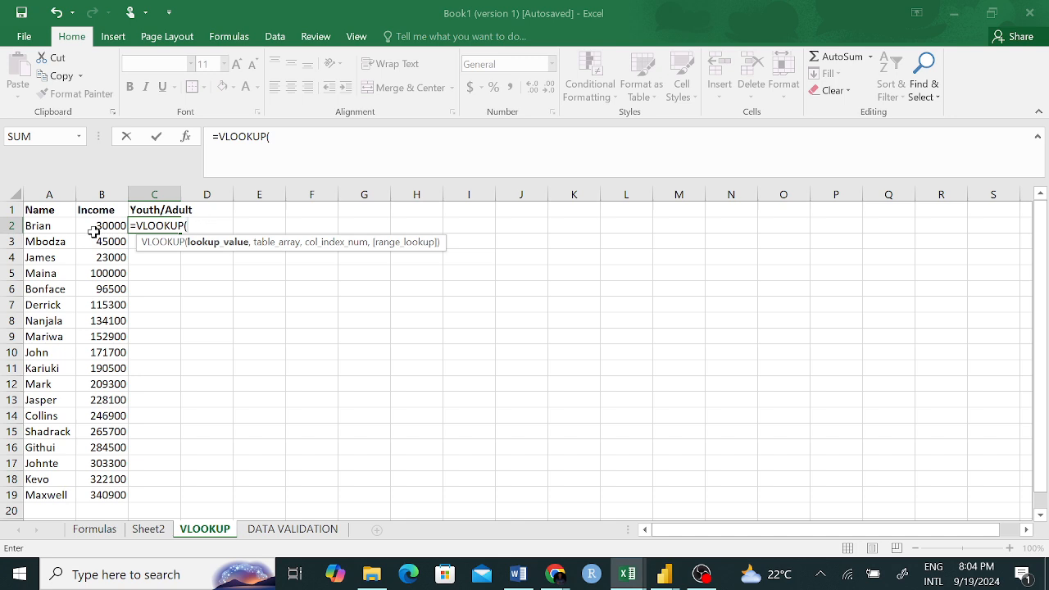
{"action": "left_click", "coordinate": [56, 227]}
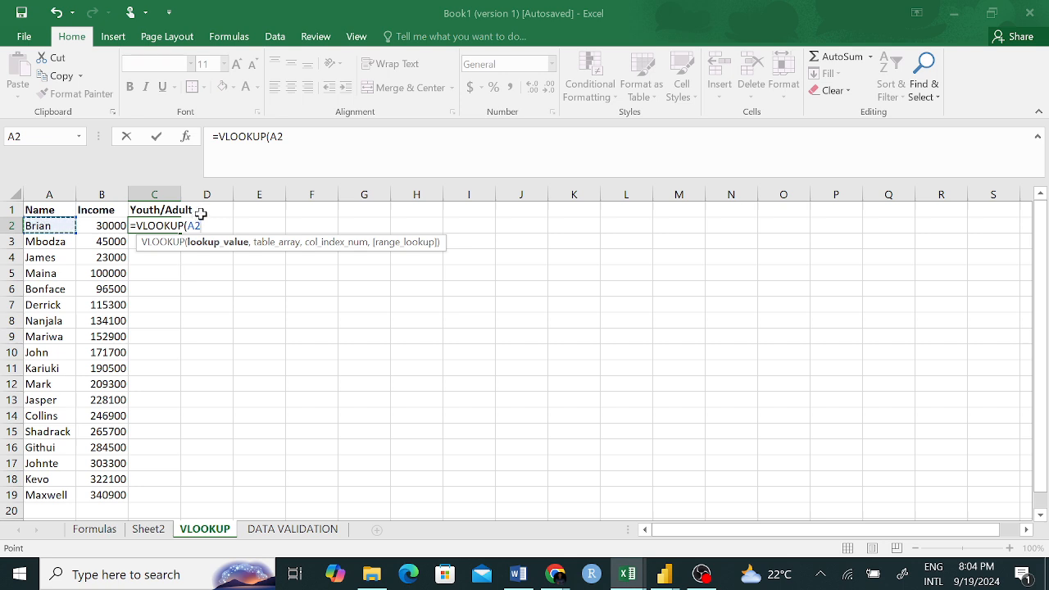
{"action": "type", "text": ","}
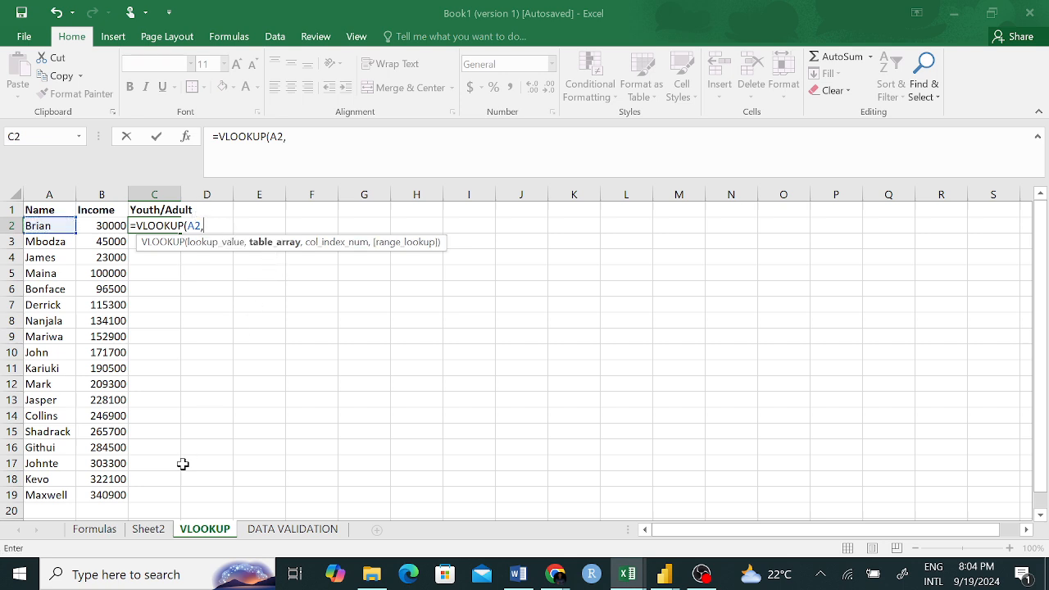
- Set the formula's table array to A1:G19 on the Formulas sheet, followed by a comma for the column index argument
{"action": "left_click", "coordinate": [94, 529]}
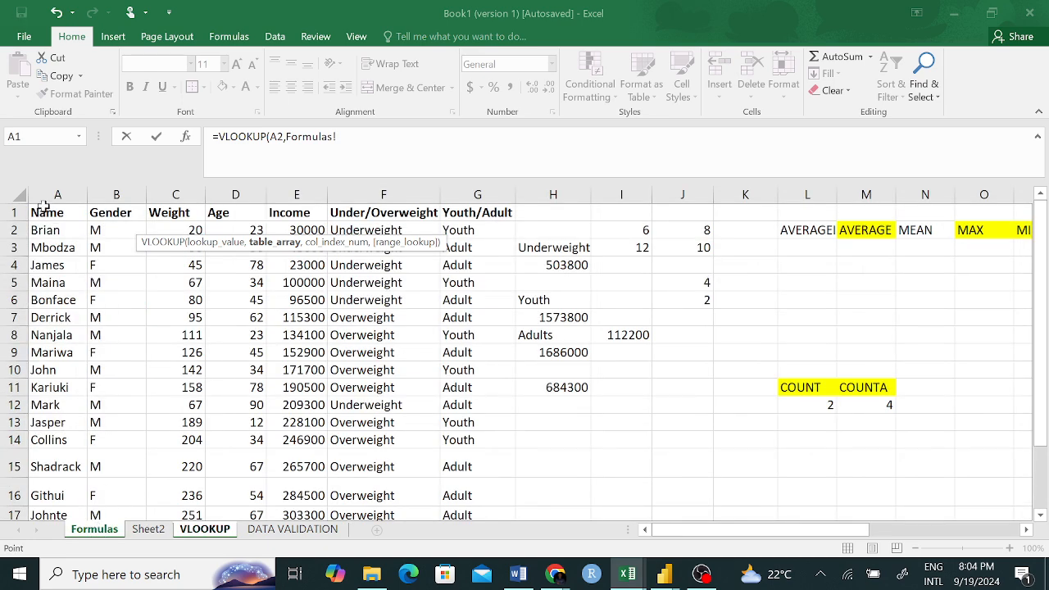
{"action": "left_click_drag", "start_coordinate": [45, 213], "coordinate": [460, 465]}
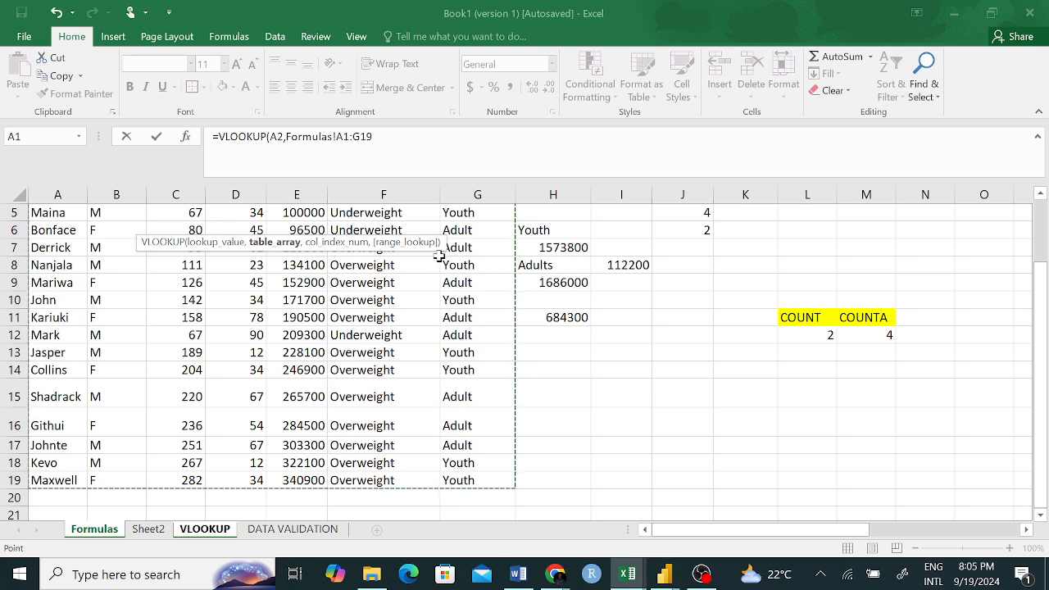
{"action": "left_click", "coordinate": [374, 136]}
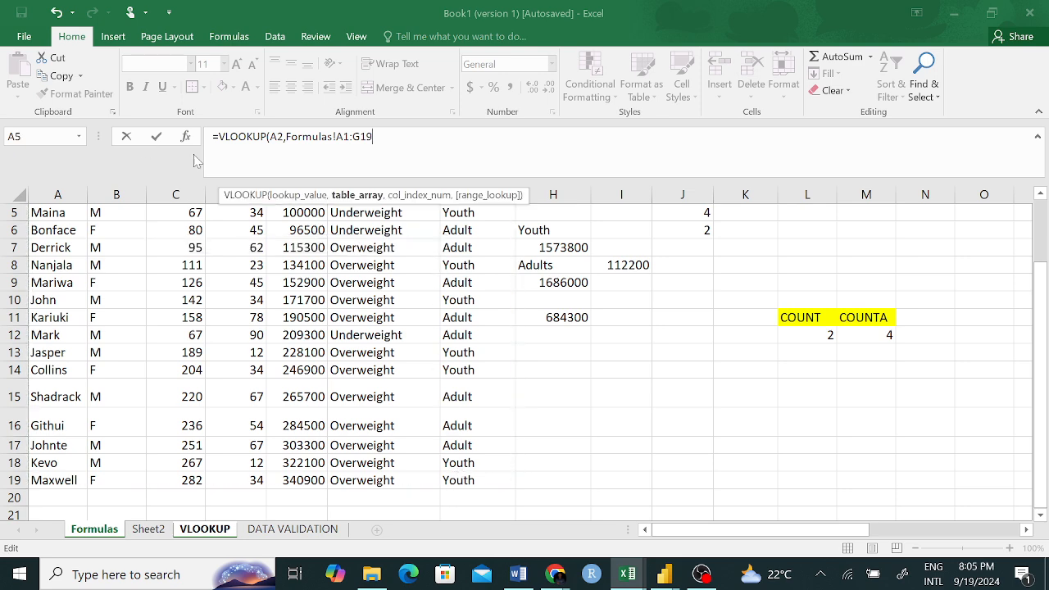
{"action": "type", "text": ","}
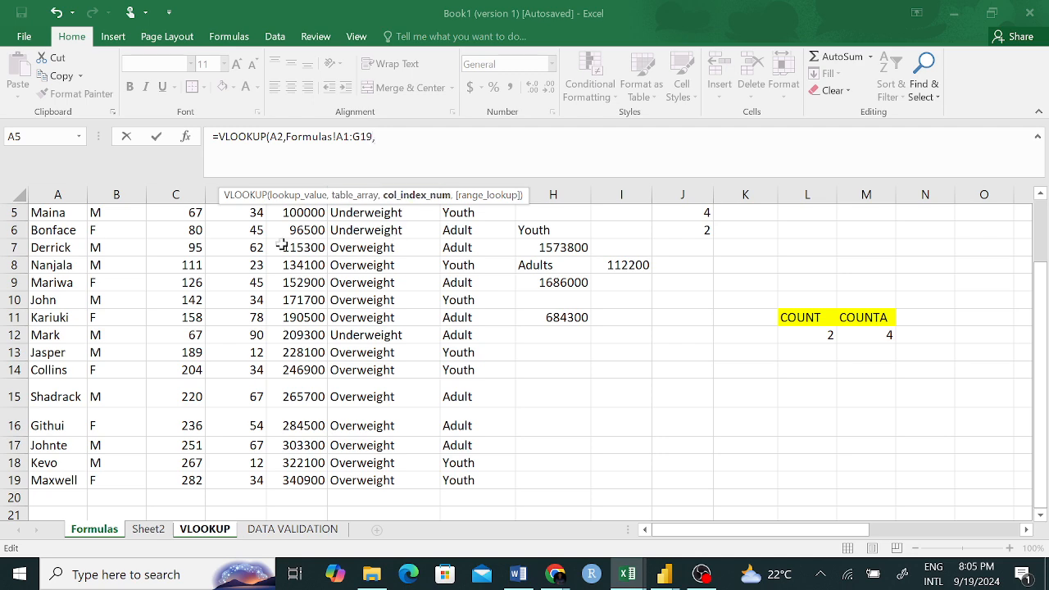
- Complete the C2 formula with column index 7 for Youth/Adult and FALSE as the range lookup, and commit it
{"action": "scroll", "coordinate": [361, 332], "scroll_direction": "up", "scroll_amount": 2}
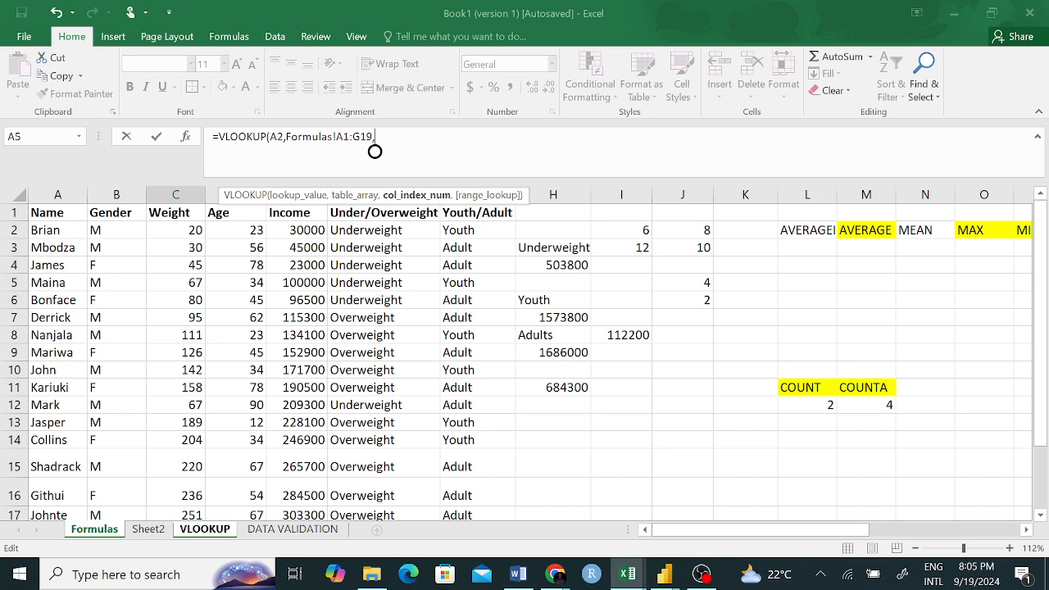
{"action": "type", "text": "7,"}
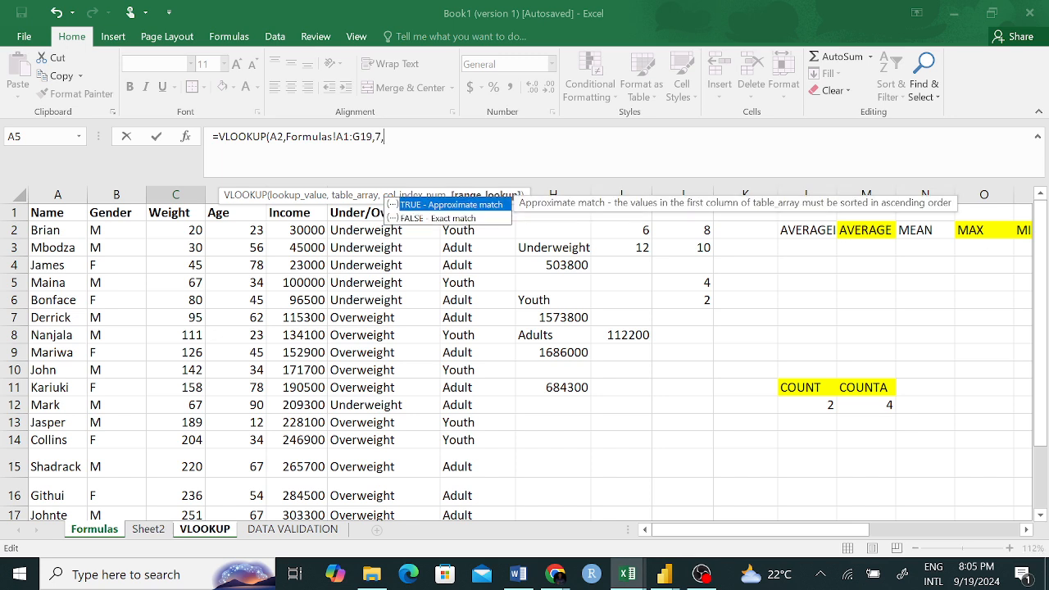
{"action": "type", "text": "FALSE"}
{"action": "key", "text": "Return"}
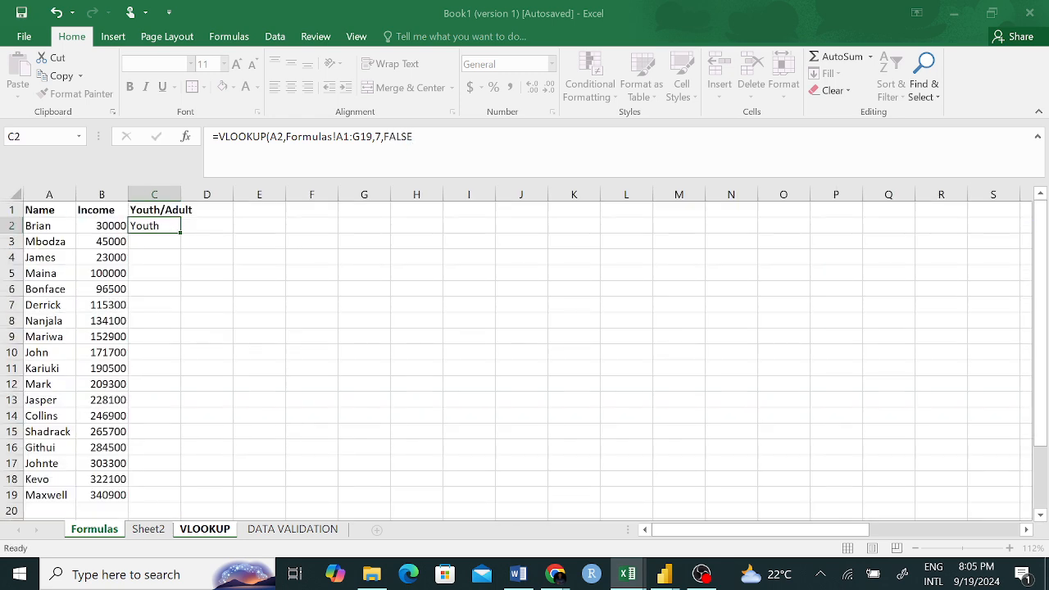
- Fill the Youth/Adult lookup formula from C2 down to C19 and deselect the filled range
{"action": "left_click", "coordinate": [159, 225]}
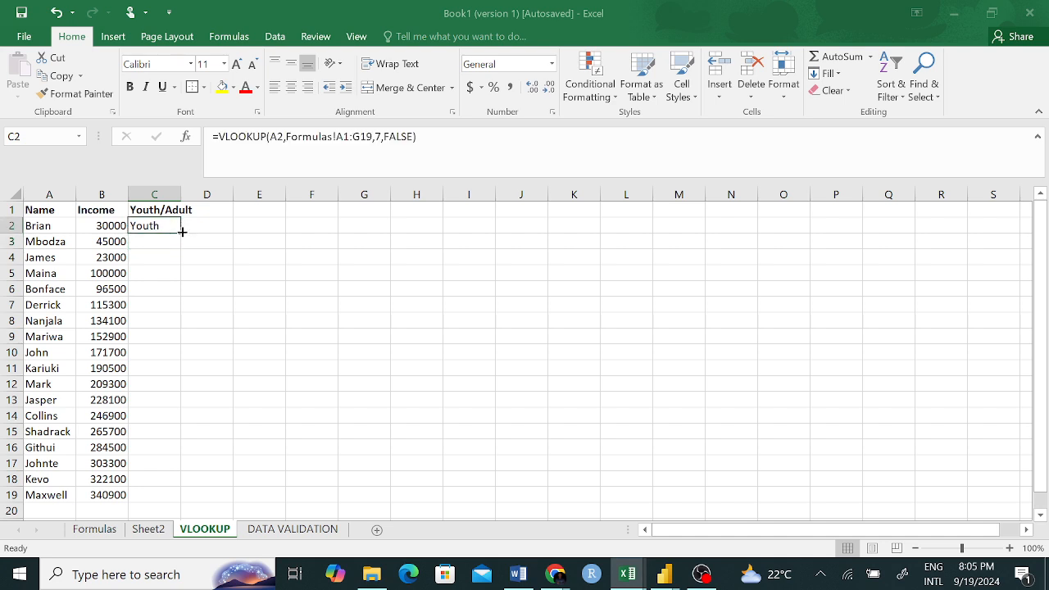
{"action": "double_click", "coordinate": [182, 234]}
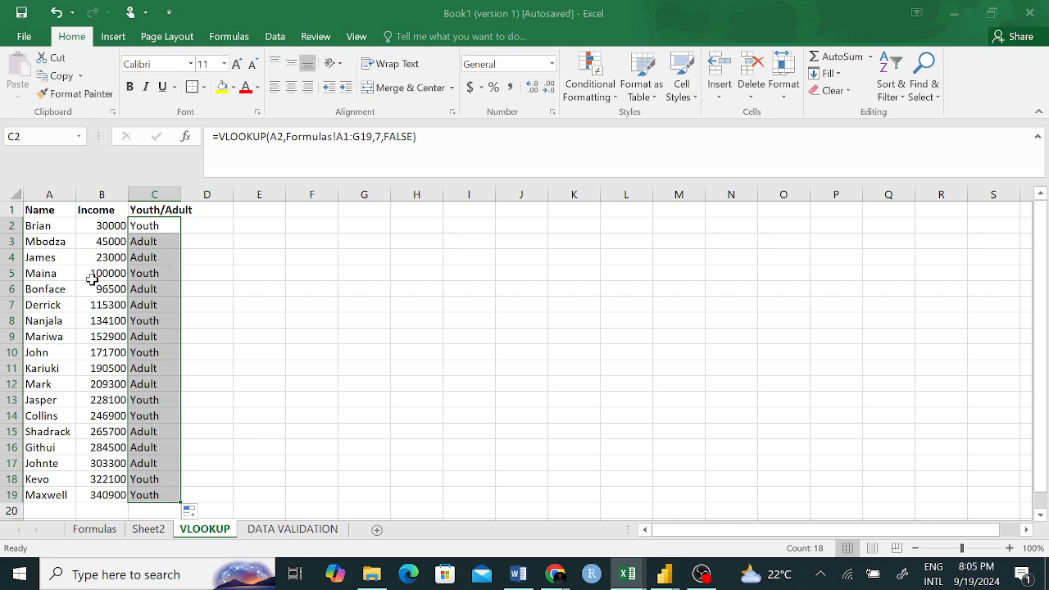
{"action": "scroll", "coordinate": [218, 354], "scroll_direction": "down", "scroll_amount": 3}
{"action": "scroll", "coordinate": [220, 353], "scroll_direction": "up", "scroll_amount": 3}
{"action": "left_click", "coordinate": [268, 338]}
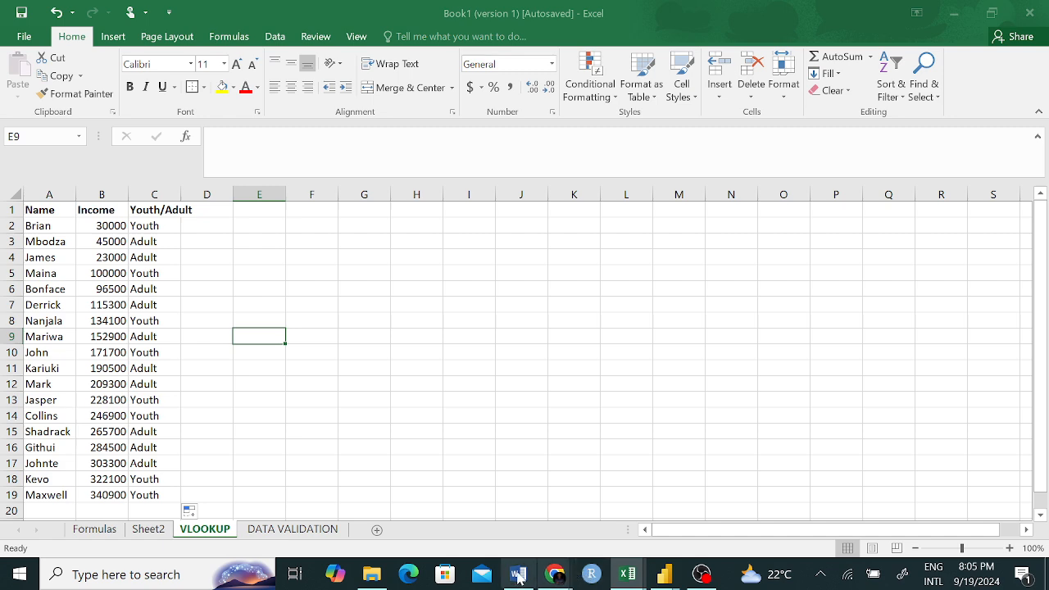
- Switch to the Google Meet call in Chrome, look through the participant list, and return to the Book1 workbook in Excel
{"action": "mouse_move", "coordinate": [554, 578]}
{"action": "left_click", "coordinate": [484, 497]}
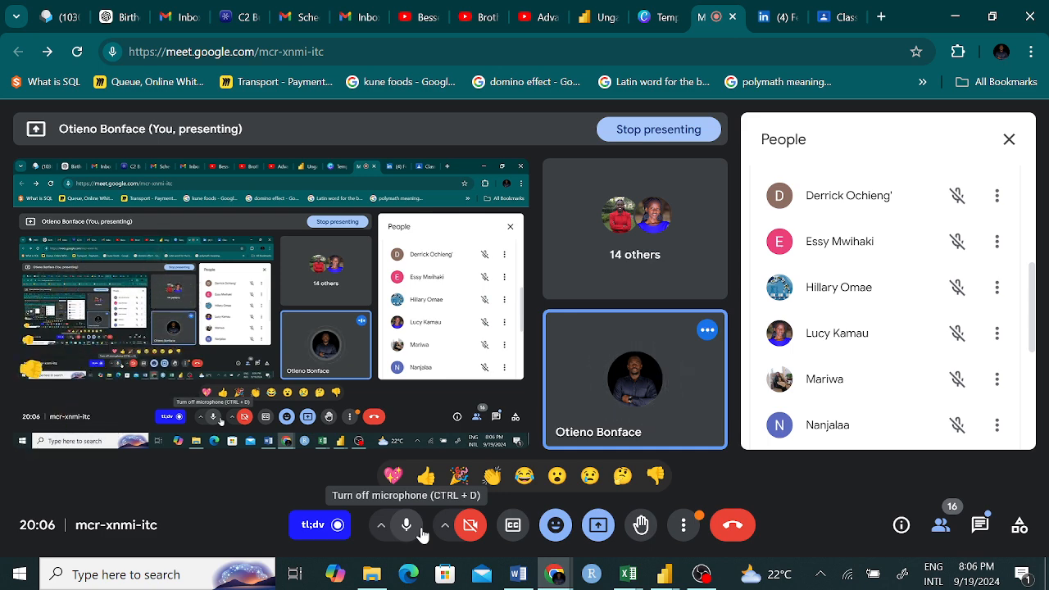
{"action": "scroll", "coordinate": [926, 328], "scroll_direction": "down", "scroll_amount": 5}
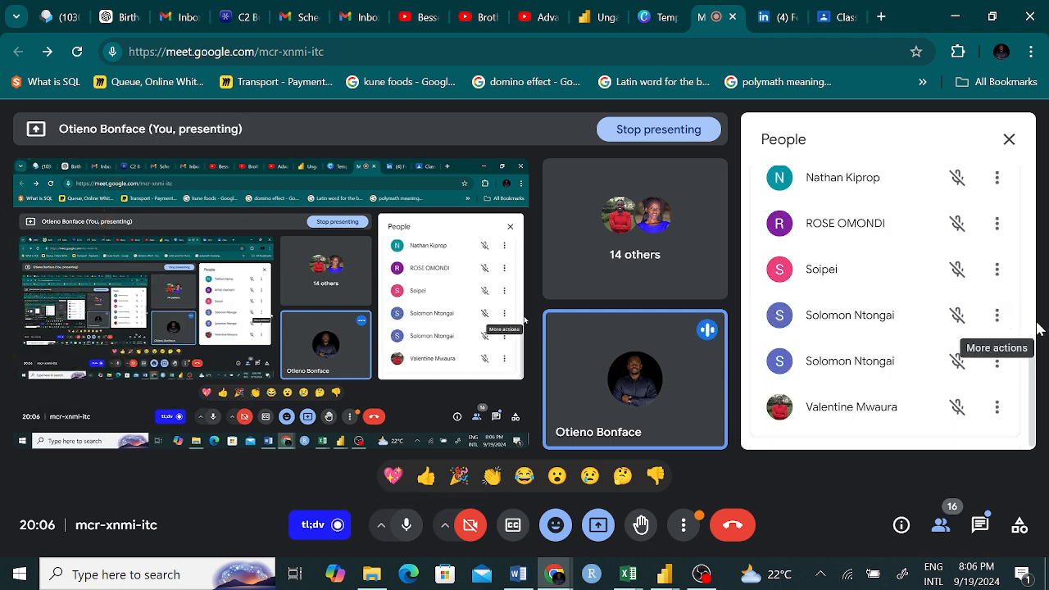
{"action": "scroll", "coordinate": [1013, 277], "scroll_direction": "up", "scroll_amount": 5}
{"action": "scroll", "coordinate": [1008, 270], "scroll_direction": "up", "scroll_amount": 4}
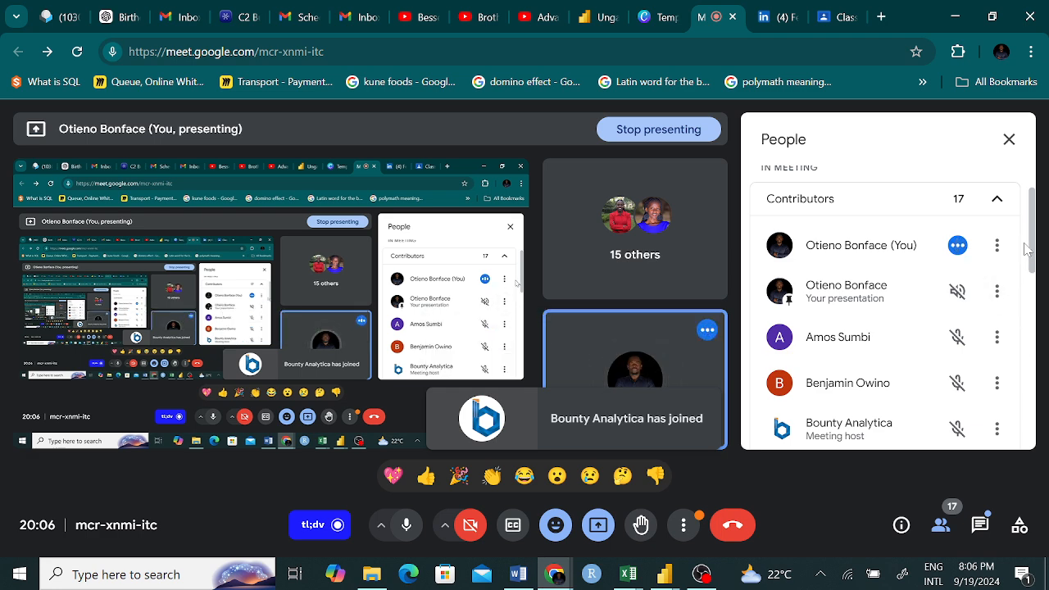
{"action": "scroll", "coordinate": [1025, 254], "scroll_direction": "down", "scroll_amount": 1}
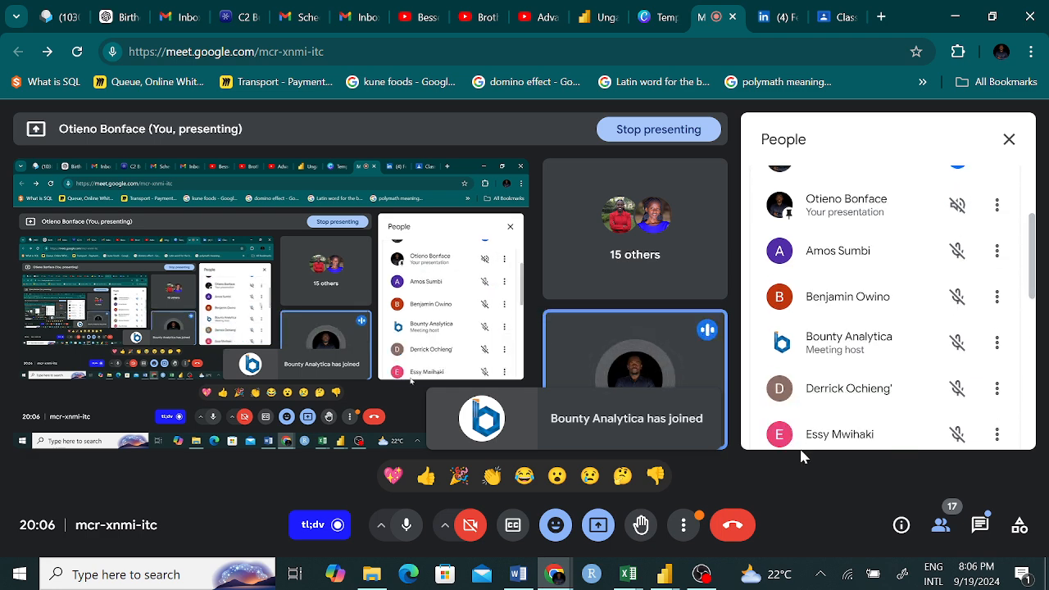
{"action": "mouse_move", "coordinate": [627, 574]}
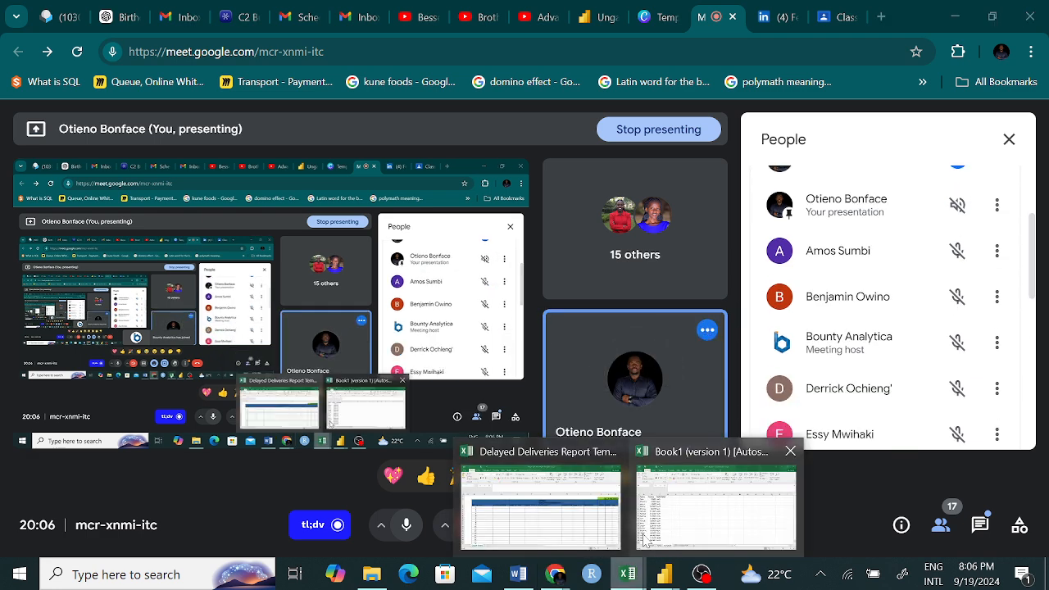
{"action": "left_click", "coordinate": [676, 509]}
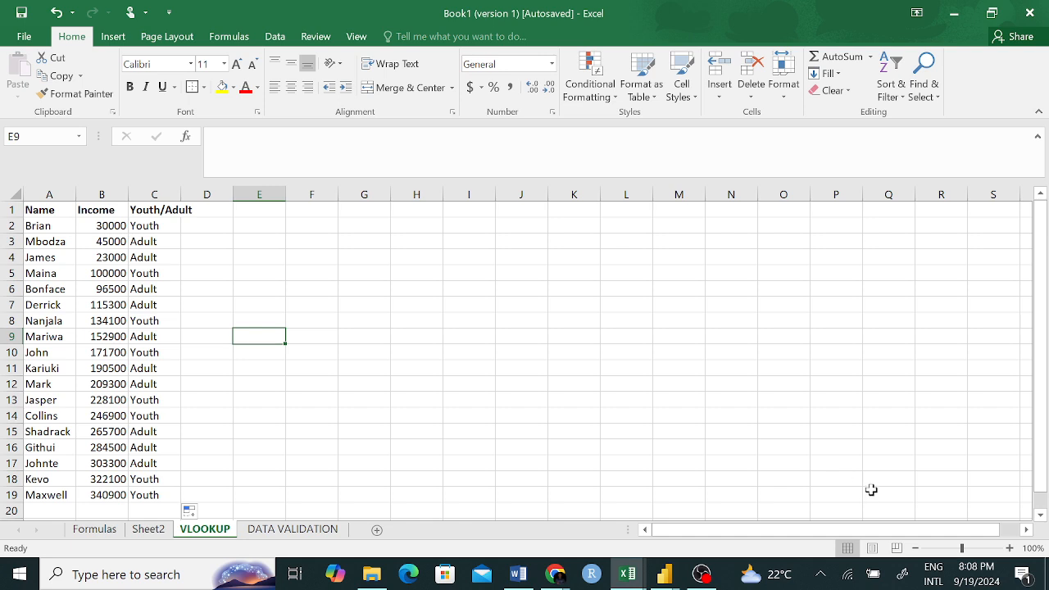
- Check the Google Meet call in Chrome again for participant responses and go back to the Book1 workbook in Excel
{"action": "left_click", "coordinate": [555, 576]}
{"action": "left_click", "coordinate": [466, 502]}
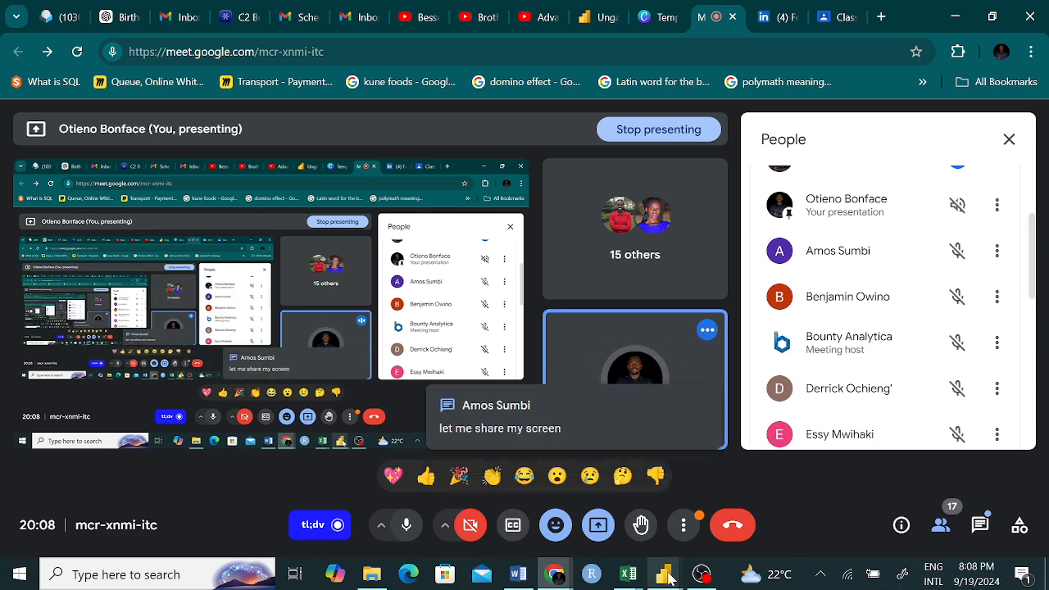
{"action": "mouse_move", "coordinate": [664, 573]}
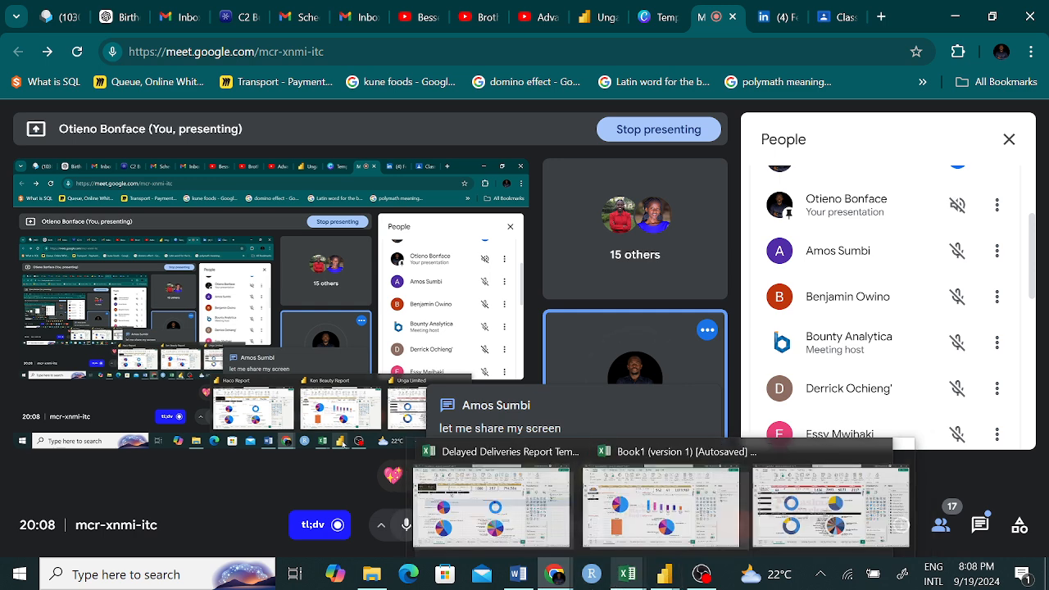
{"action": "mouse_move", "coordinate": [620, 577]}
{"action": "left_click", "coordinate": [671, 519]}
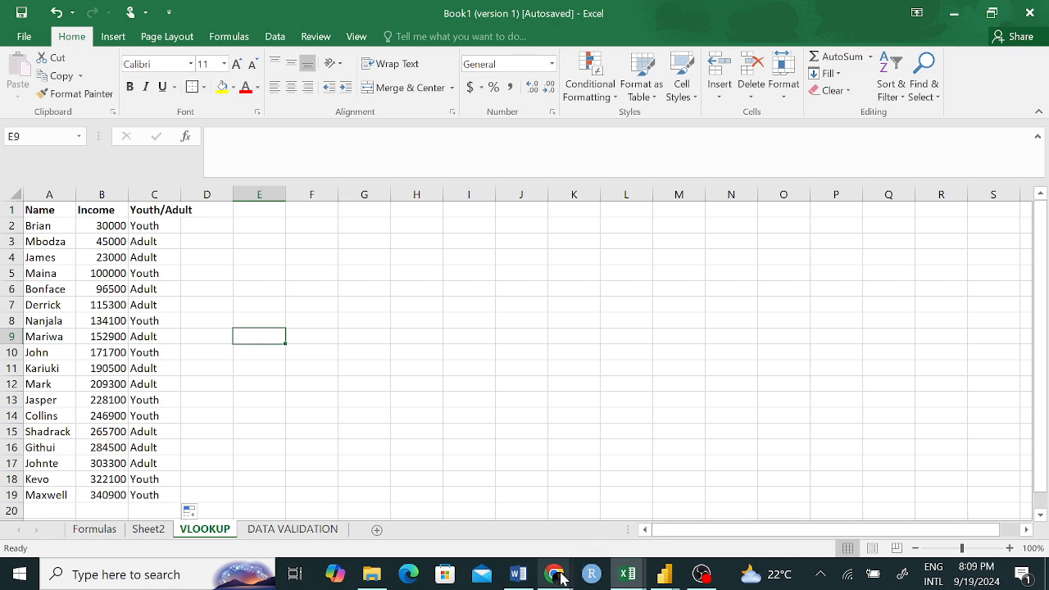
- Switch to the Google Meet call in Chrome, dismiss the screen-sharing notice, and examine the participant's shared VLOOKUP formula up close
{"action": "left_click", "coordinate": [541, 515]}
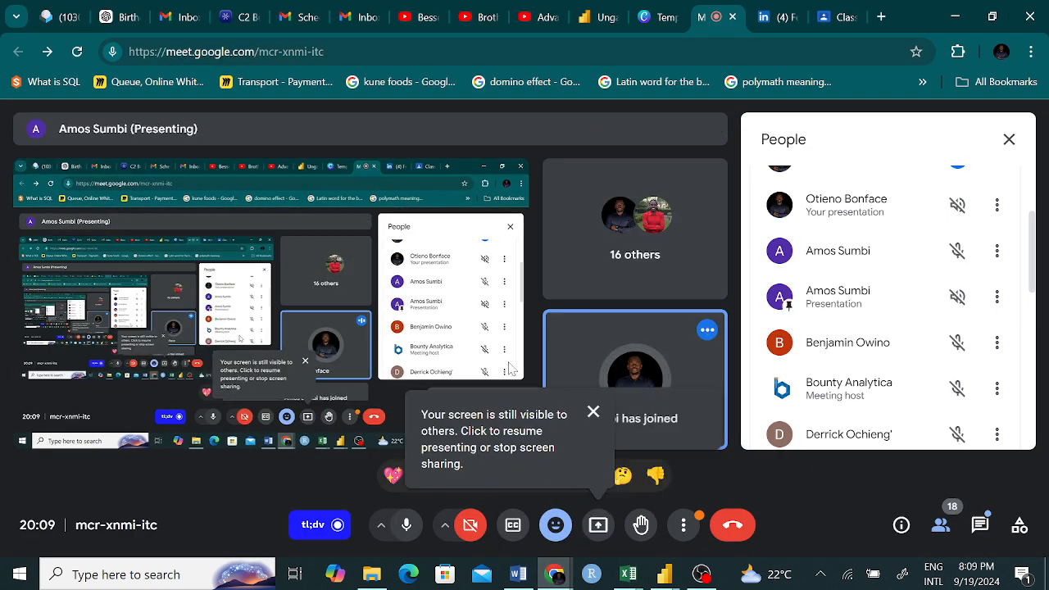
{"action": "left_click", "coordinate": [594, 415]}
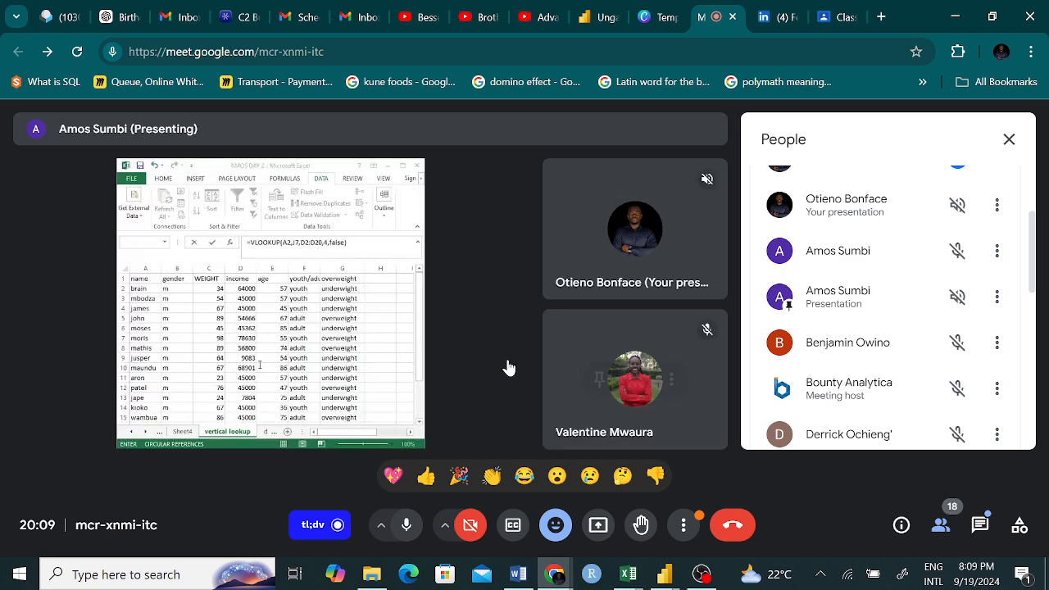
{"action": "scroll", "coordinate": [368, 291], "scroll_direction": "up", "scroll_amount": 5}
{"action": "scroll", "coordinate": [273, 449], "scroll_direction": "up", "scroll_amount": 1}
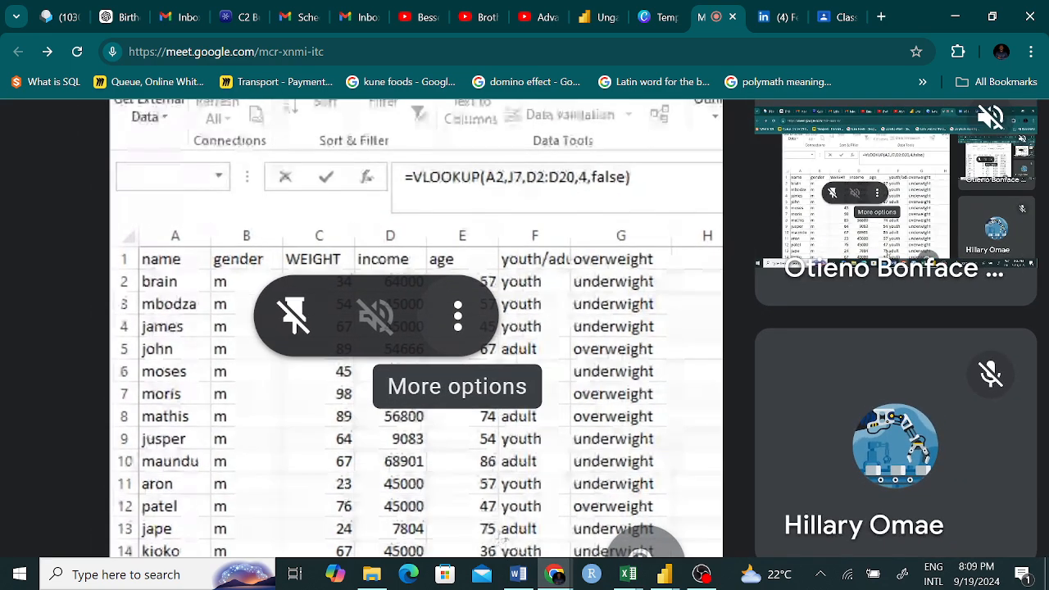
- Examine the participant's VLOOKUP formula and its name, income and youth/adult data in the shared screen up close
{"action": "scroll", "coordinate": [648, 303], "scroll_direction": "up", "scroll_amount": 4}
{"action": "scroll", "coordinate": [647, 303], "scroll_direction": "down", "scroll_amount": 1}
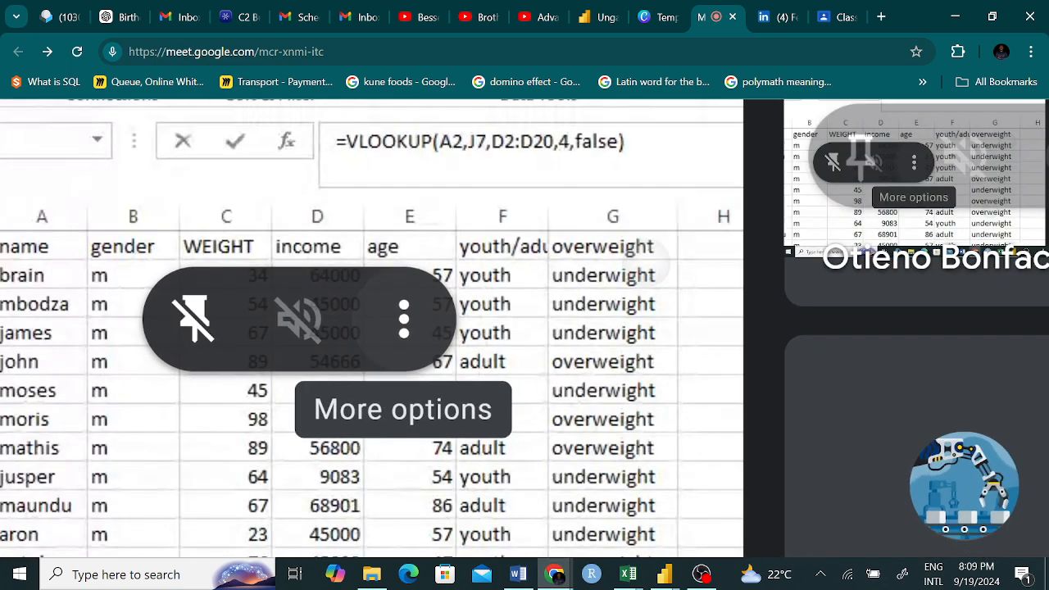
{"action": "scroll", "coordinate": [613, 340], "scroll_direction": "down", "scroll_amount": 1}
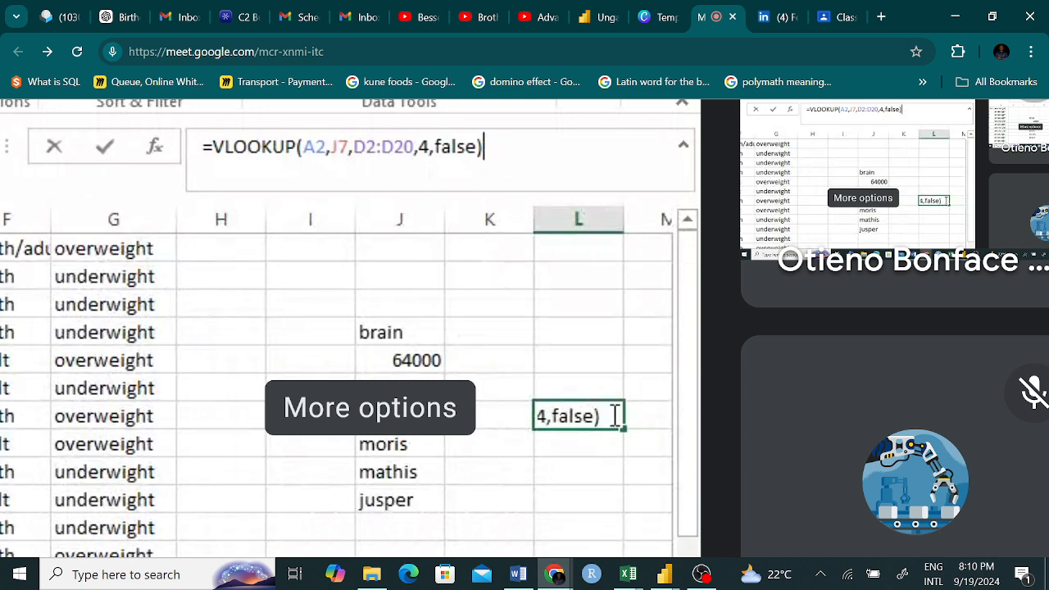
{"action": "scroll", "coordinate": [410, 322], "scroll_direction": "up", "scroll_amount": 1}
{"action": "scroll", "coordinate": [410, 322], "scroll_direction": "up", "scroll_amount": 1}
{"action": "scroll", "coordinate": [409, 322], "scroll_direction": "down", "scroll_amount": 3}
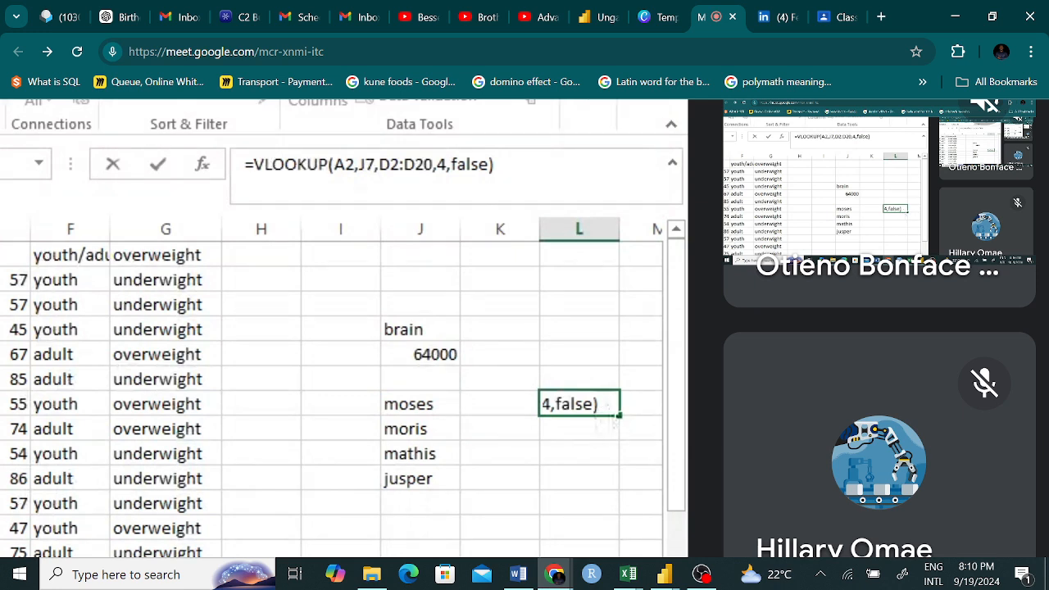
- Follow the removal of the A2 argument from the participant's shared VLOOKUP formula in cell L7
{"action": "left_click", "coordinate": [379, 256]}
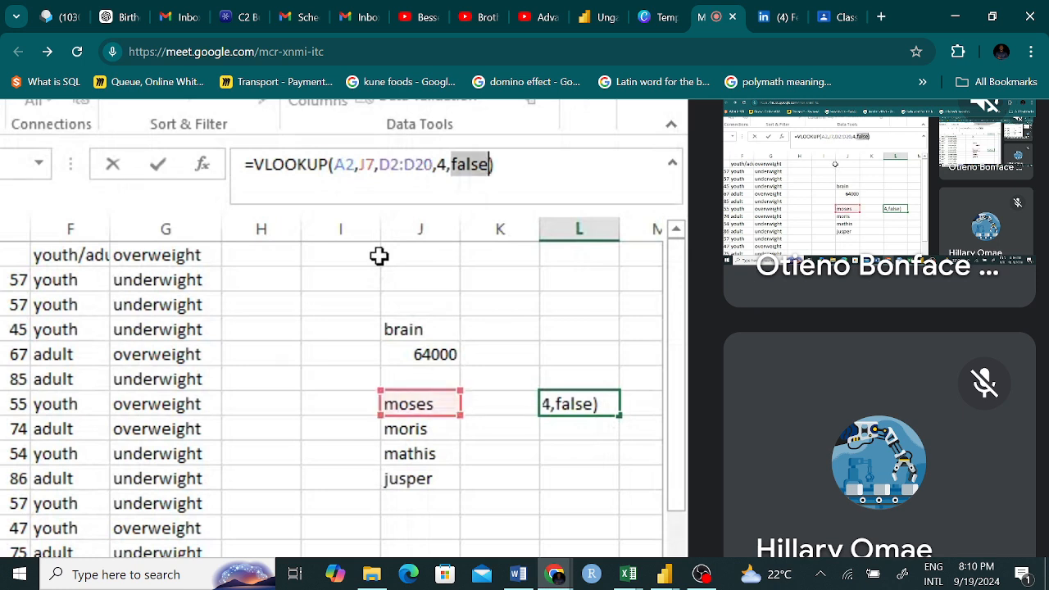
{"action": "left_click", "coordinate": [348, 164]}
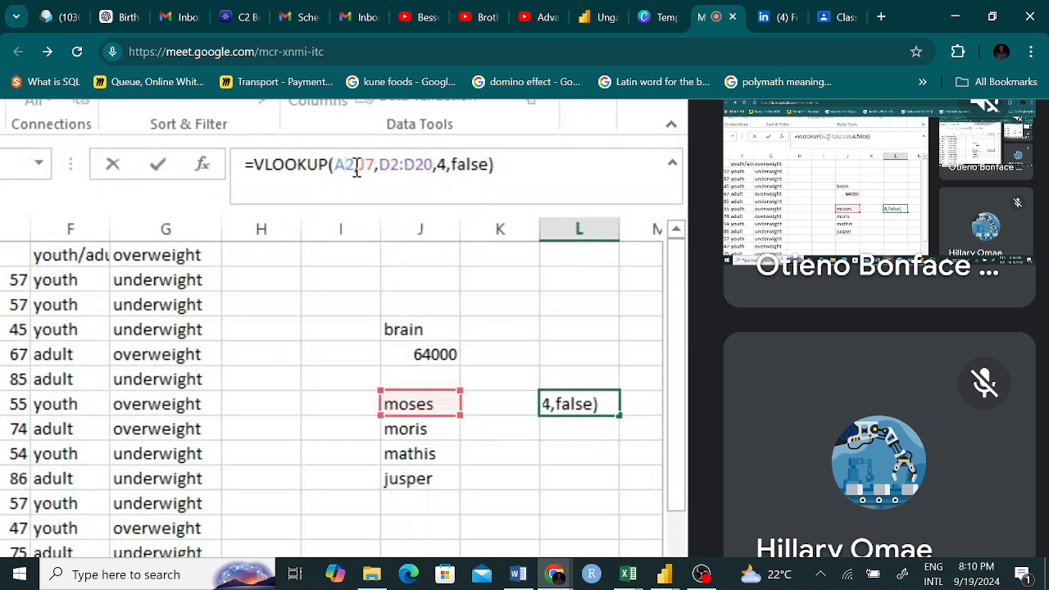
{"action": "key", "text": "BackSpace"}
{"action": "key", "text": "BackSpace"}
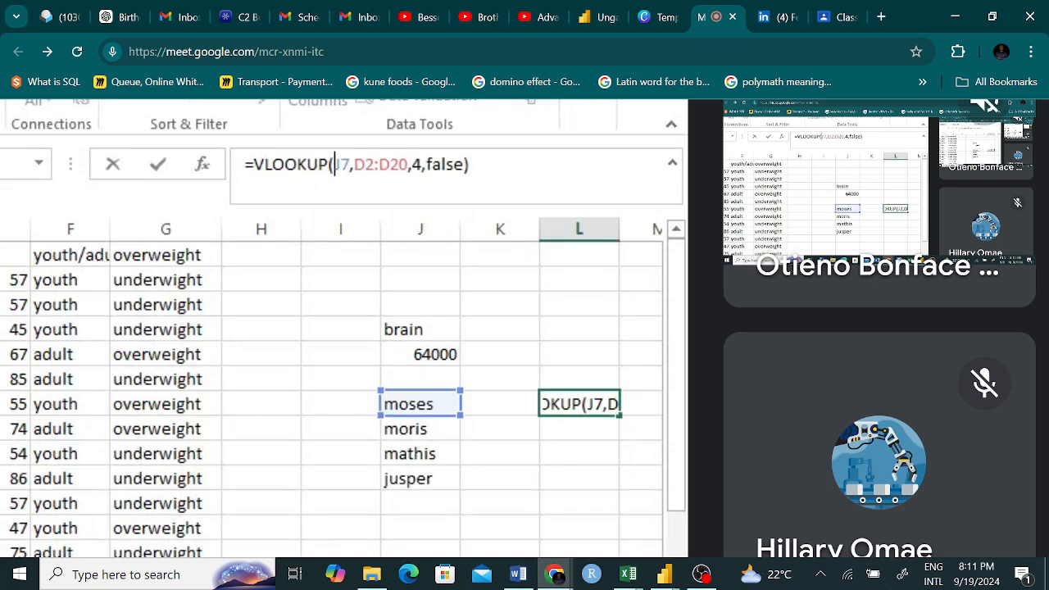
{"action": "scroll", "coordinate": [525, 328], "scroll_direction": "left", "scroll_amount": 1}
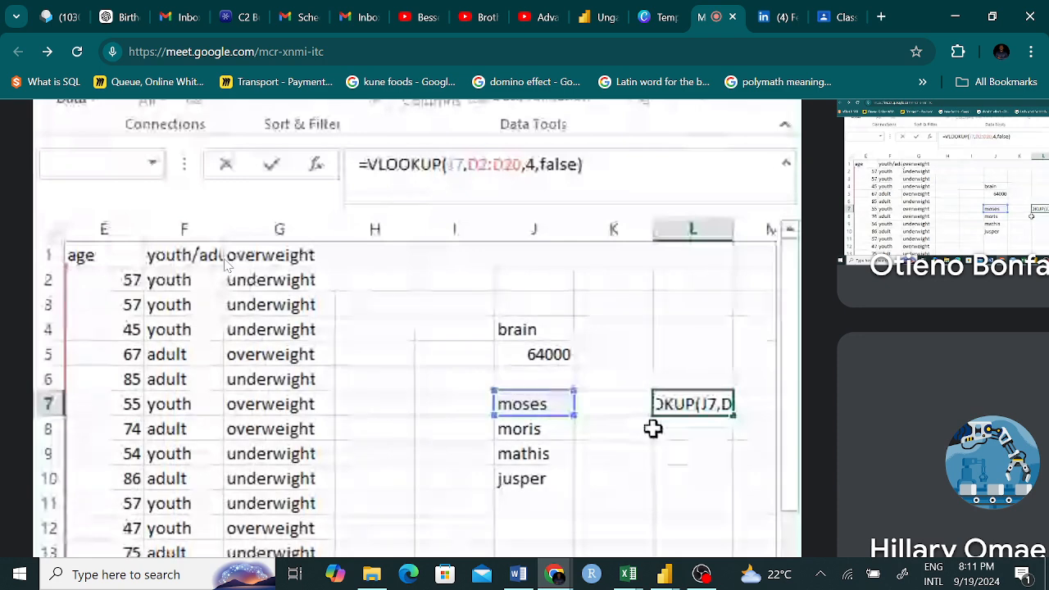
{"action": "scroll", "coordinate": [227, 263], "scroll_direction": "down", "scroll_amount": 3}
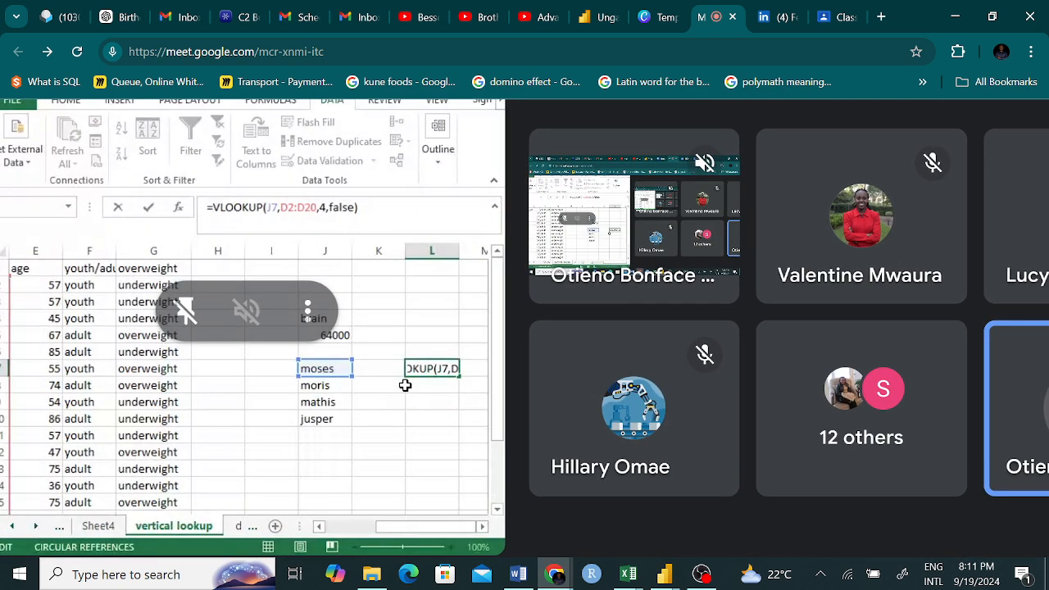
{"action": "scroll", "coordinate": [246, 312], "scroll_direction": "left", "scroll_amount": 1}
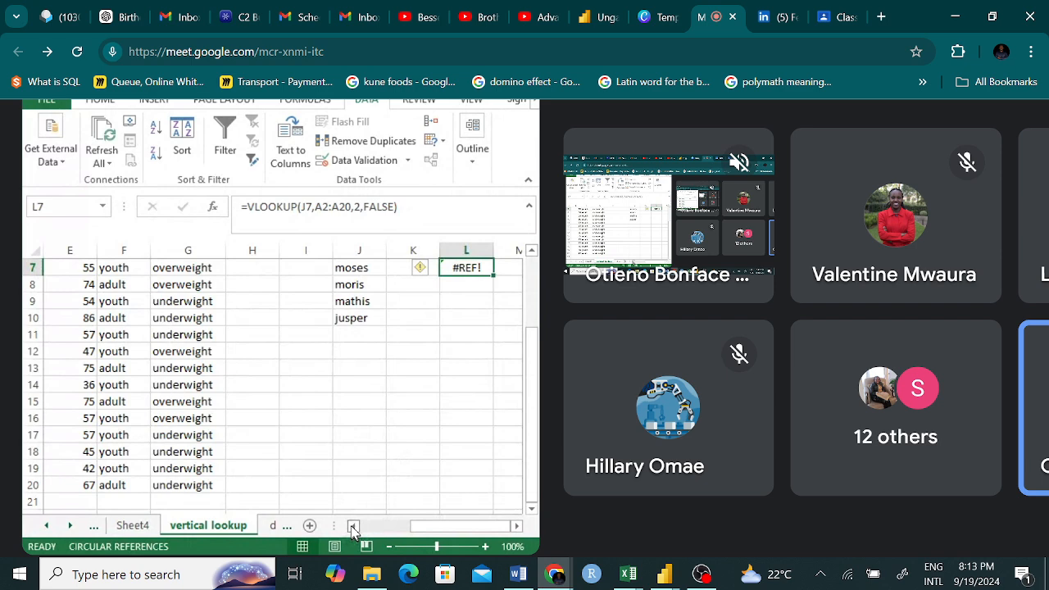
- Examine the data columns back to column A on the participant's shared vertical lookup sheet as the table range for L7
{"action": "left_click", "coordinate": [352, 527]}
{"action": "left_click", "coordinate": [352, 526]}
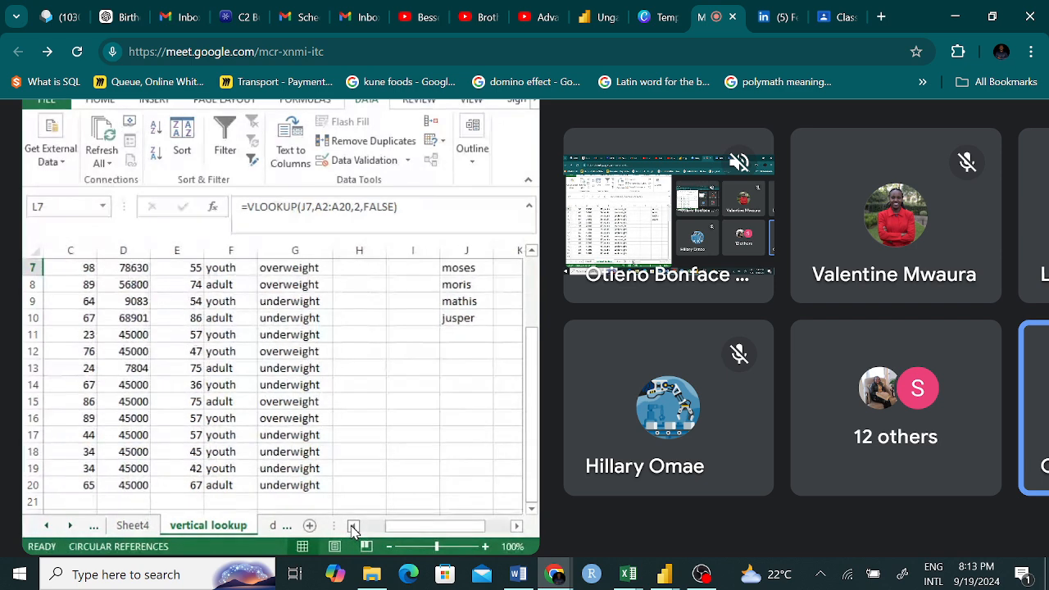
{"action": "left_click", "coordinate": [352, 527]}
{"action": "left_click", "coordinate": [352, 527]}
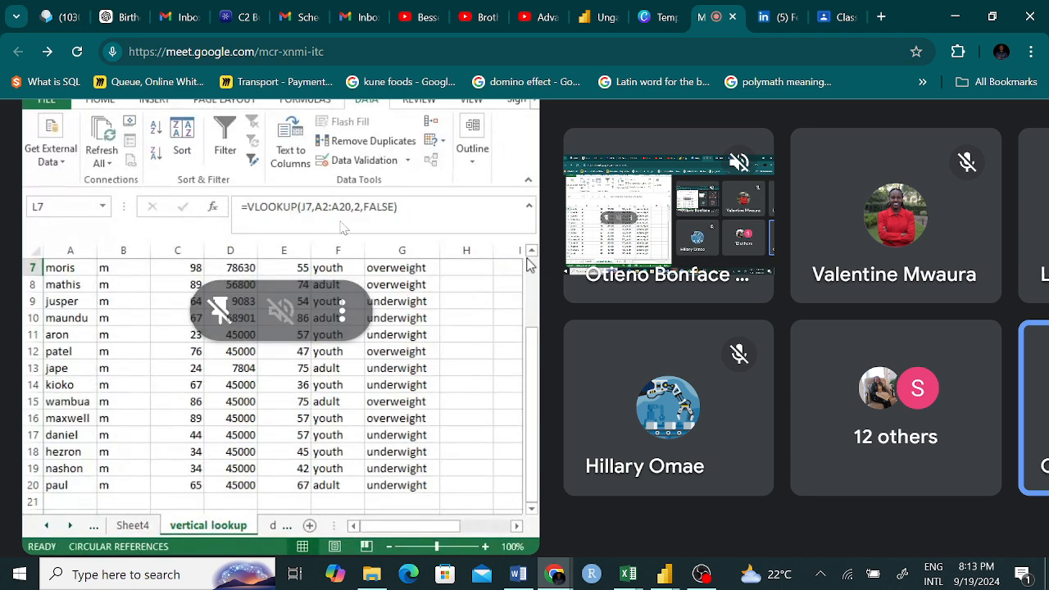
{"action": "scroll", "coordinate": [531, 259], "scroll_direction": "up", "scroll_amount": 2}
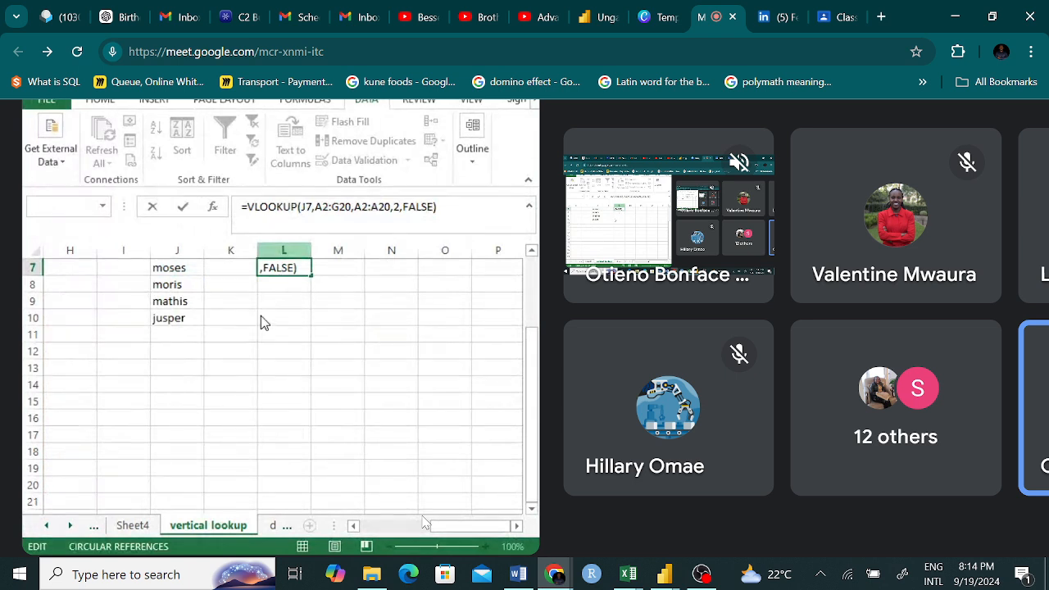
- Switch to the Book1 workbook in Excel and open the Income VLOOKUP formula in B2 to inspect its table array
{"action": "mouse_move", "coordinate": [628, 574]}
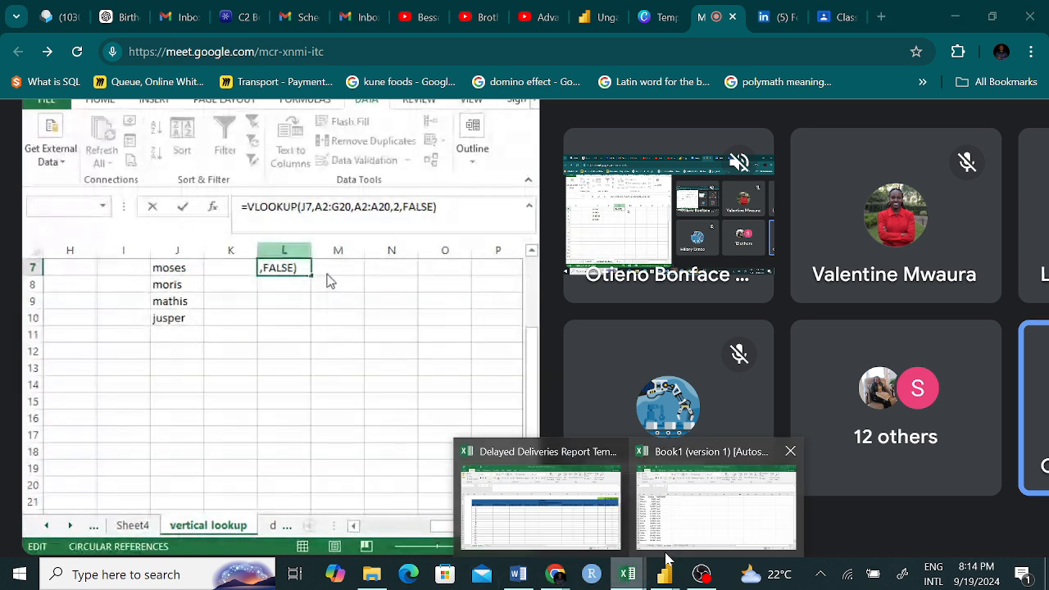
{"action": "left_click", "coordinate": [705, 504]}
{"action": "scroll", "coordinate": [361, 389], "scroll_direction": "down", "scroll_amount": 10}
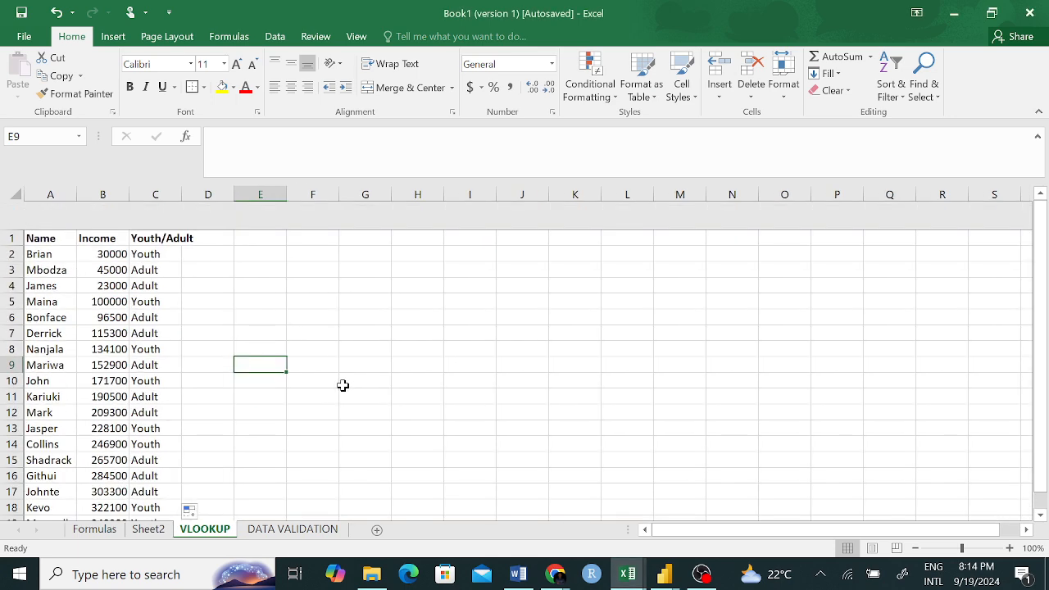
{"action": "scroll", "coordinate": [335, 384], "scroll_direction": "up", "scroll_amount": 10}
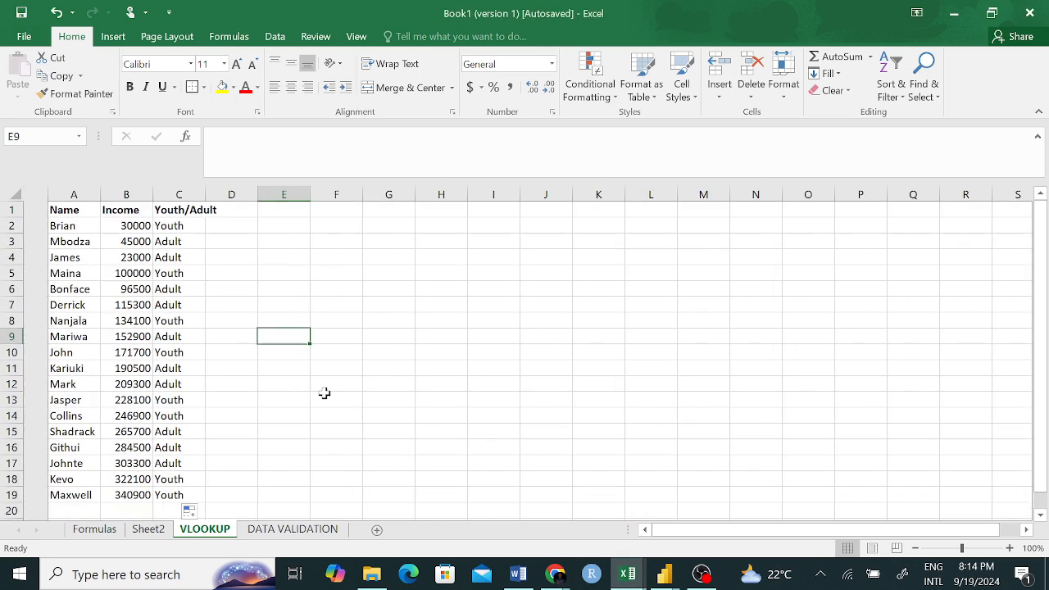
{"action": "scroll", "coordinate": [323, 394], "scroll_direction": "left", "scroll_amount": 2}
{"action": "left_click", "coordinate": [107, 230]}
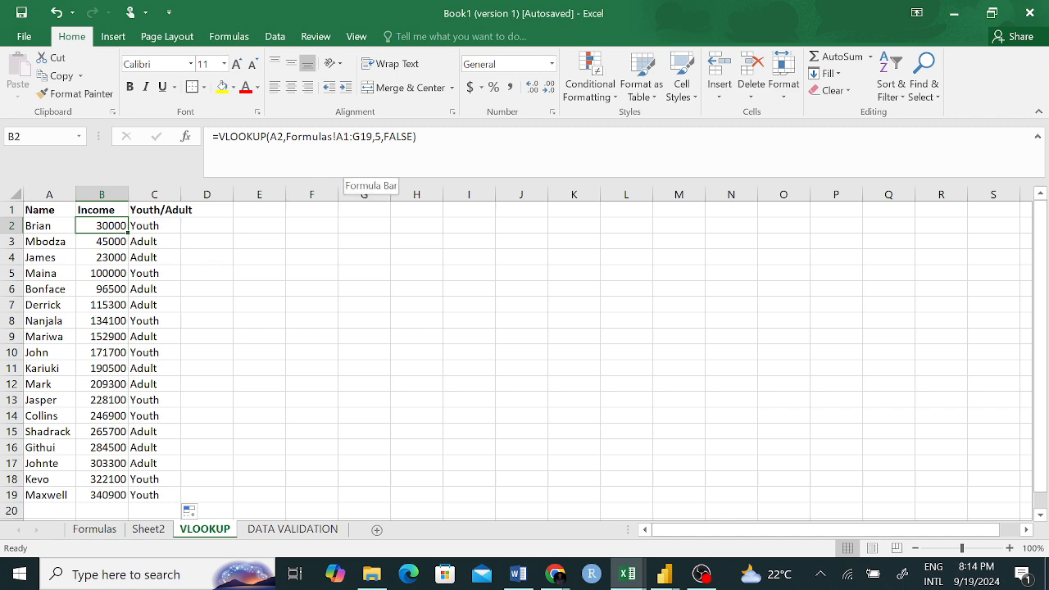
{"action": "left_click", "coordinate": [342, 136]}
{"action": "left_click", "coordinate": [329, 136]}
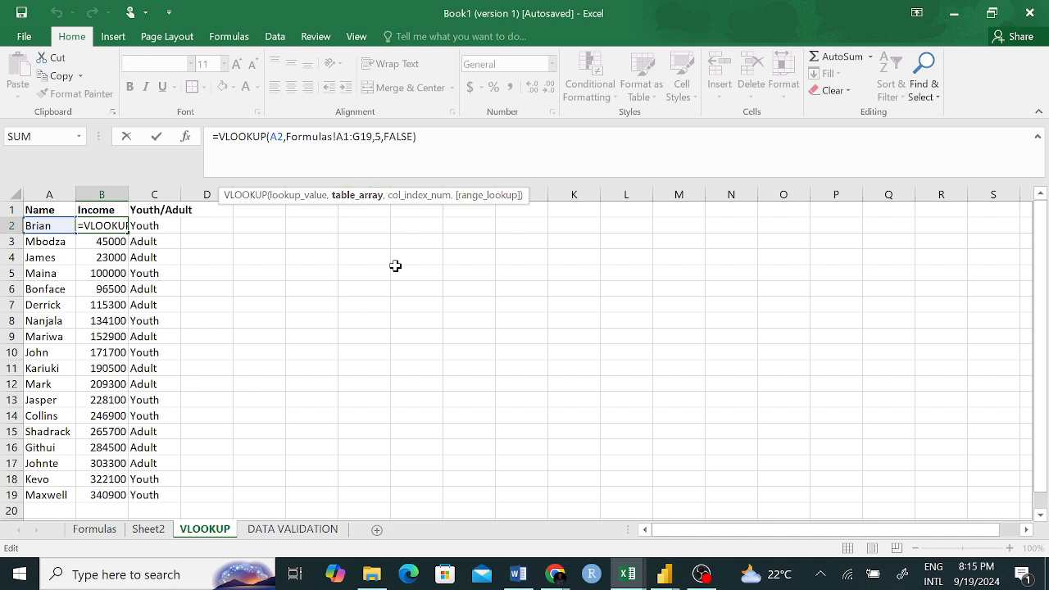
- Return to the Google Meet call in Chrome and review the participant's revised VLOOKUP formula and the lookup cells in column L
{"action": "left_click", "coordinate": [518, 573]}
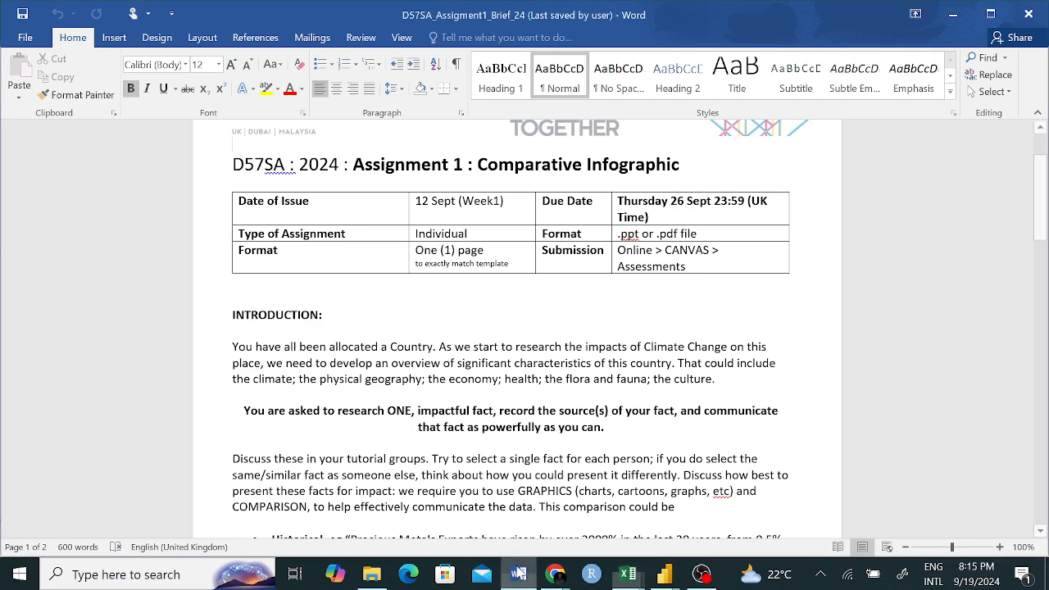
{"action": "mouse_move", "coordinate": [554, 576]}
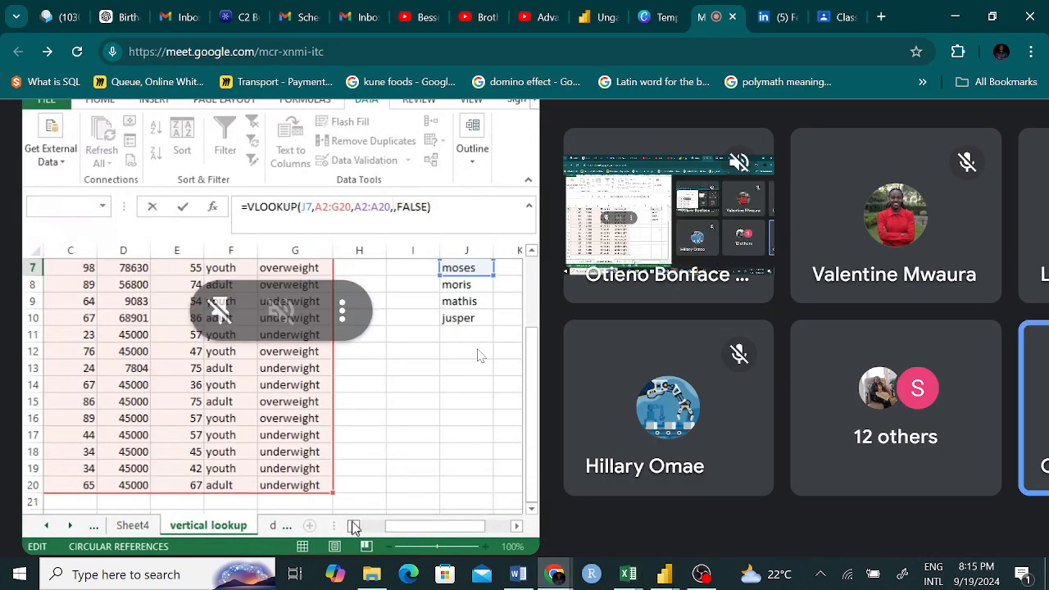
{"action": "left_click", "coordinate": [541, 532]}
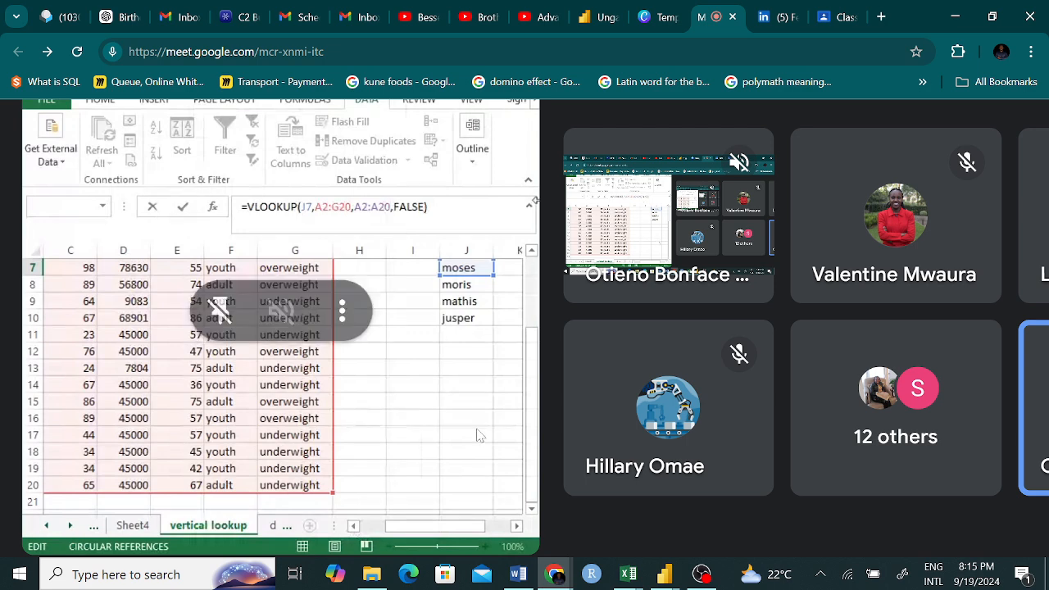
{"action": "mouse_move", "coordinate": [636, 579]}
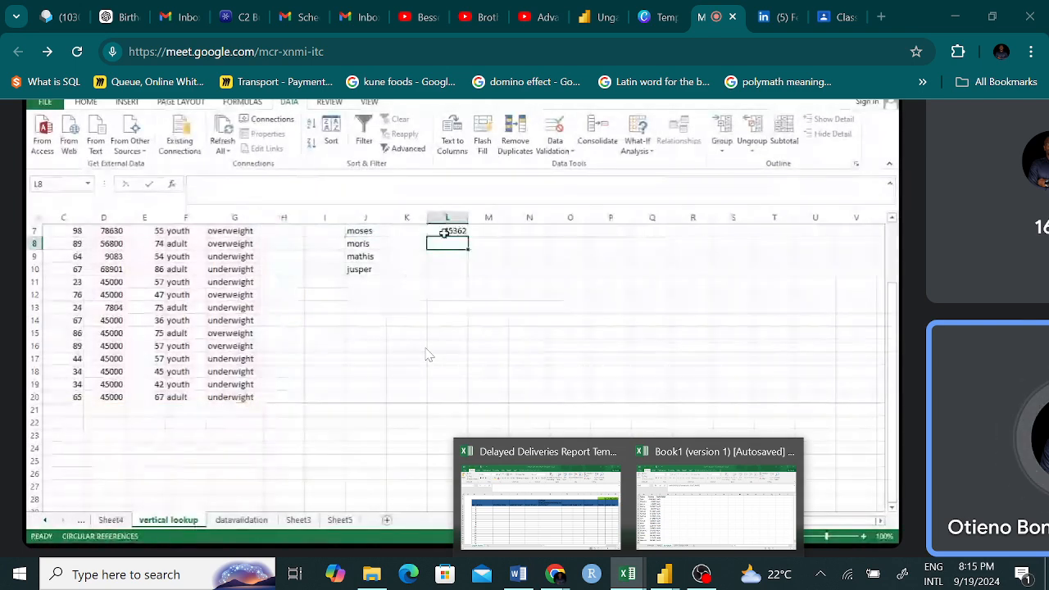
{"action": "mouse_move", "coordinate": [393, 349]}
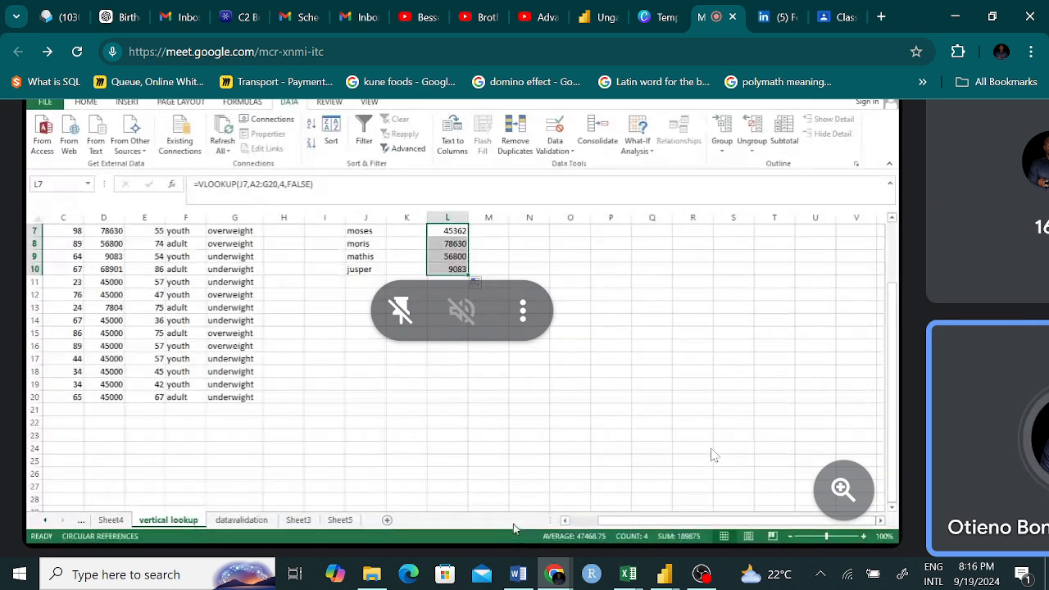
{"action": "scroll", "coordinate": [514, 530], "scroll_direction": "down", "scroll_amount": 5}
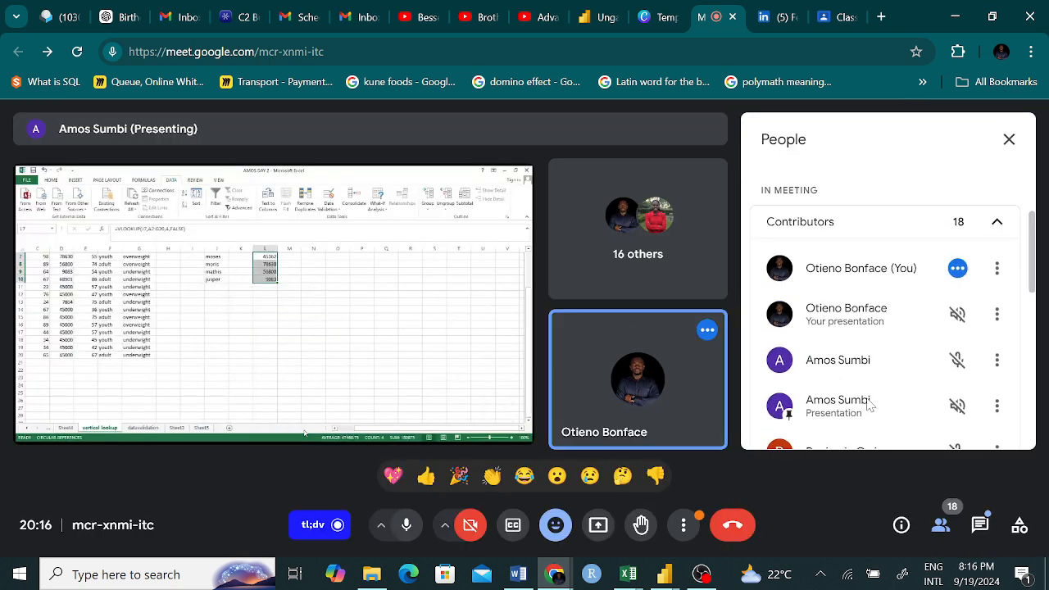
- Resume presenting in the Google Meet call, then return to Book1 in Excel and leave the B2 formula
{"action": "left_click", "coordinate": [599, 523]}
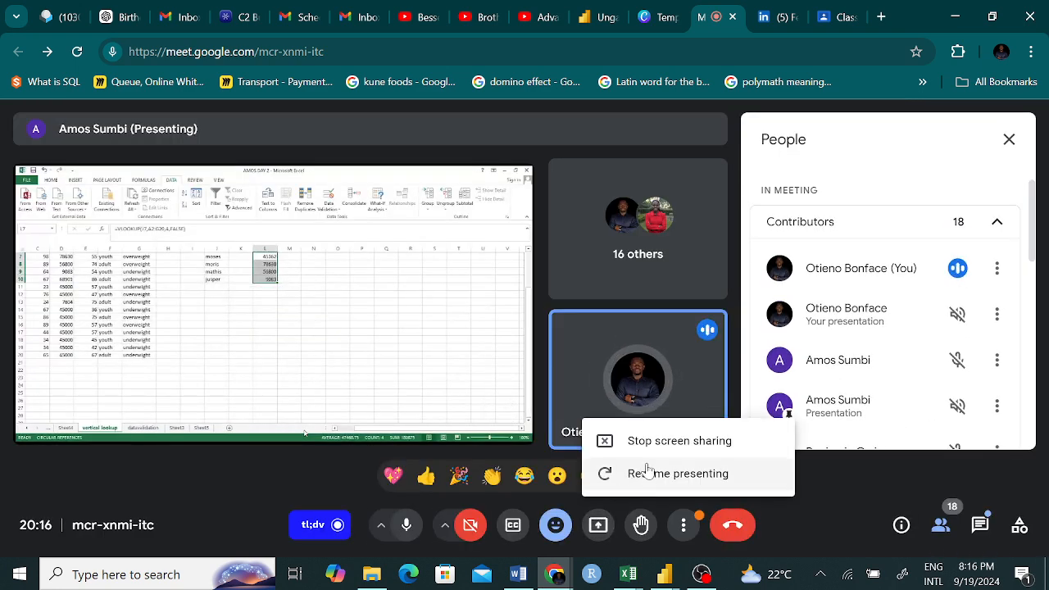
{"action": "left_click", "coordinate": [668, 473]}
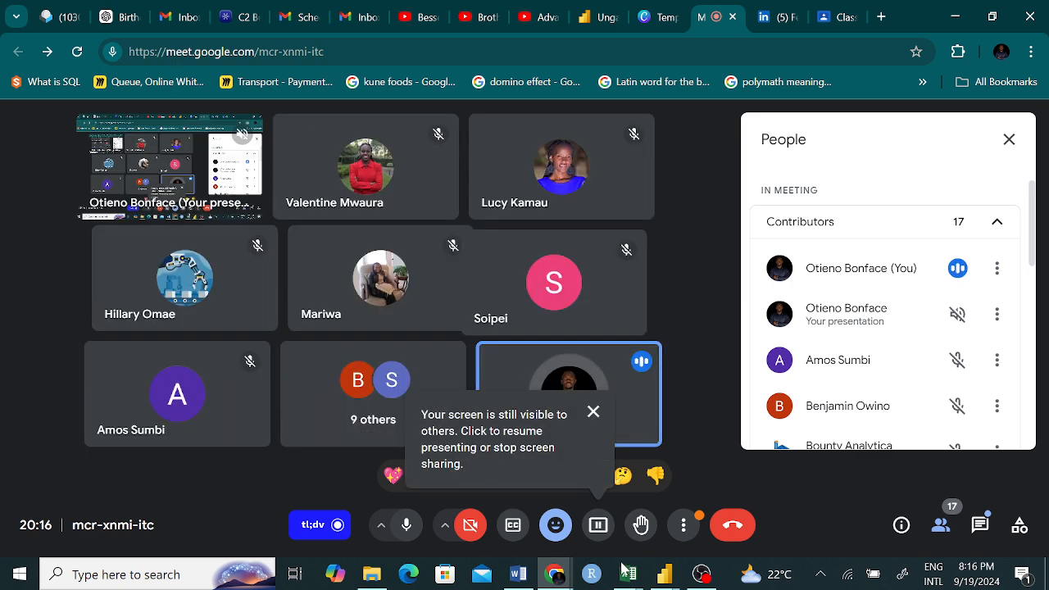
{"action": "mouse_move", "coordinate": [628, 573]}
{"action": "left_click", "coordinate": [712, 537]}
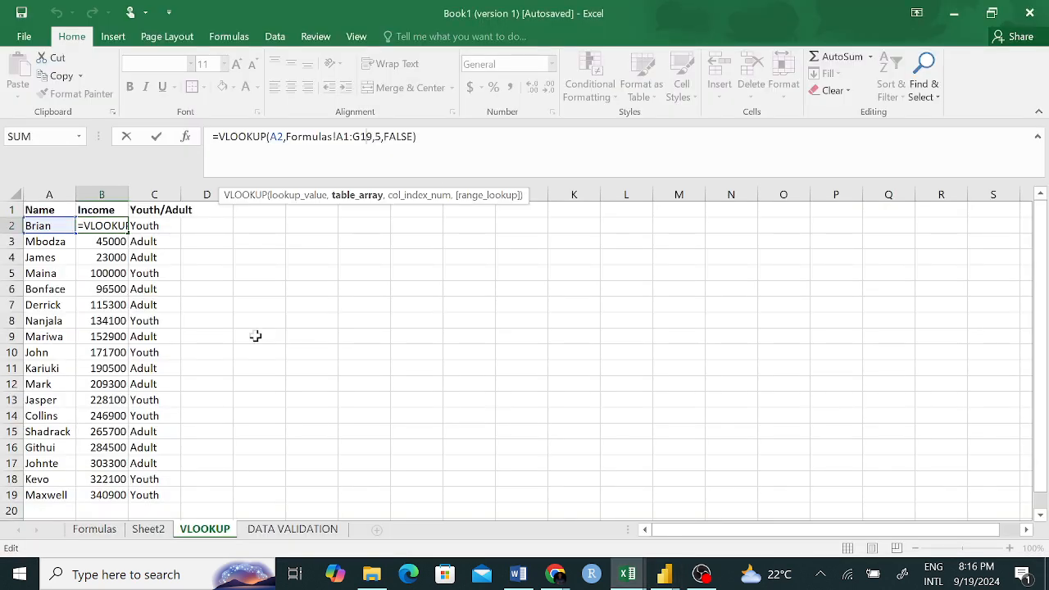
{"action": "left_click", "coordinate": [256, 336]}
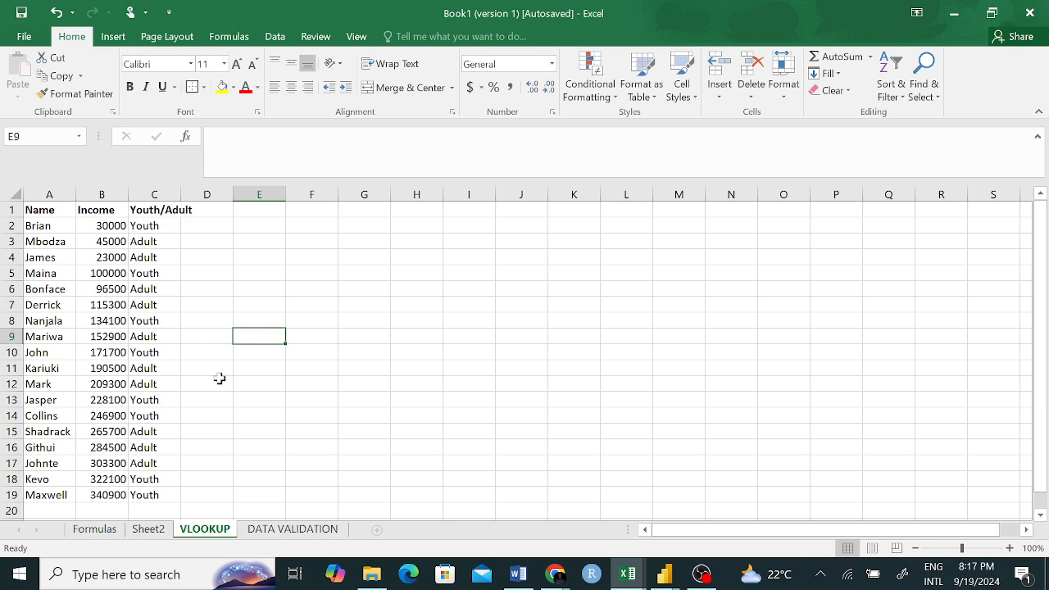
{"action": "right_click", "coordinate": [206, 531]}
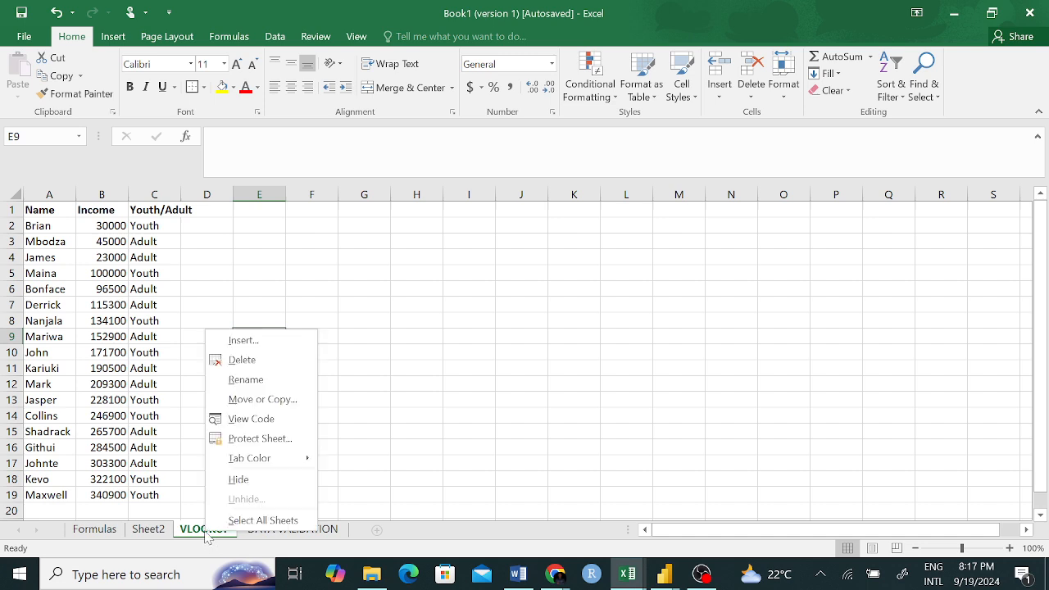
{"action": "left_click", "coordinate": [265, 383]}
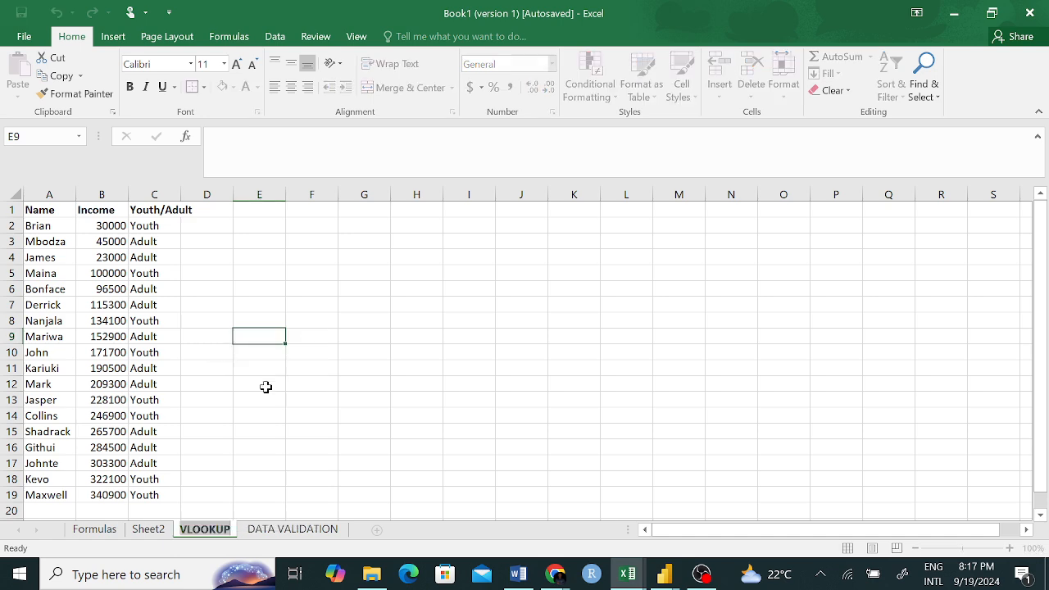
{"action": "left_click", "coordinate": [277, 430]}
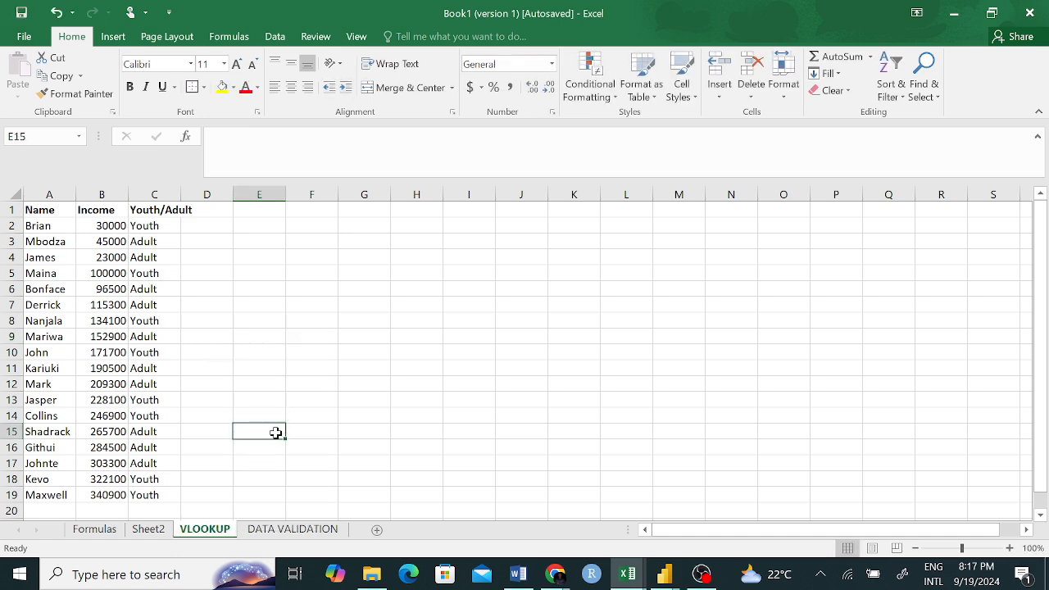
{"action": "right_click", "coordinate": [206, 532]}
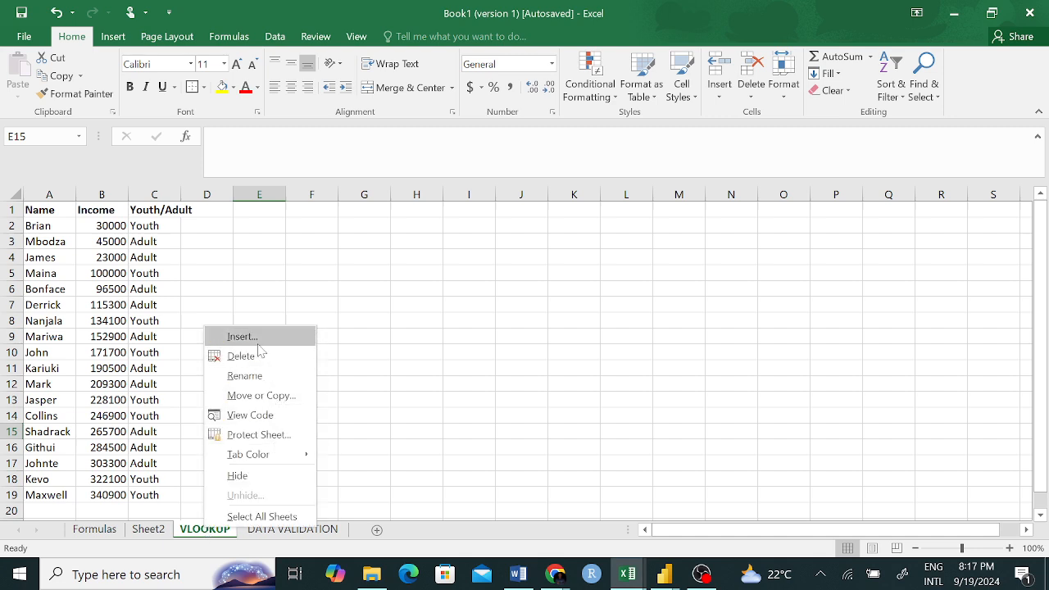
{"action": "left_click", "coordinate": [383, 493]}
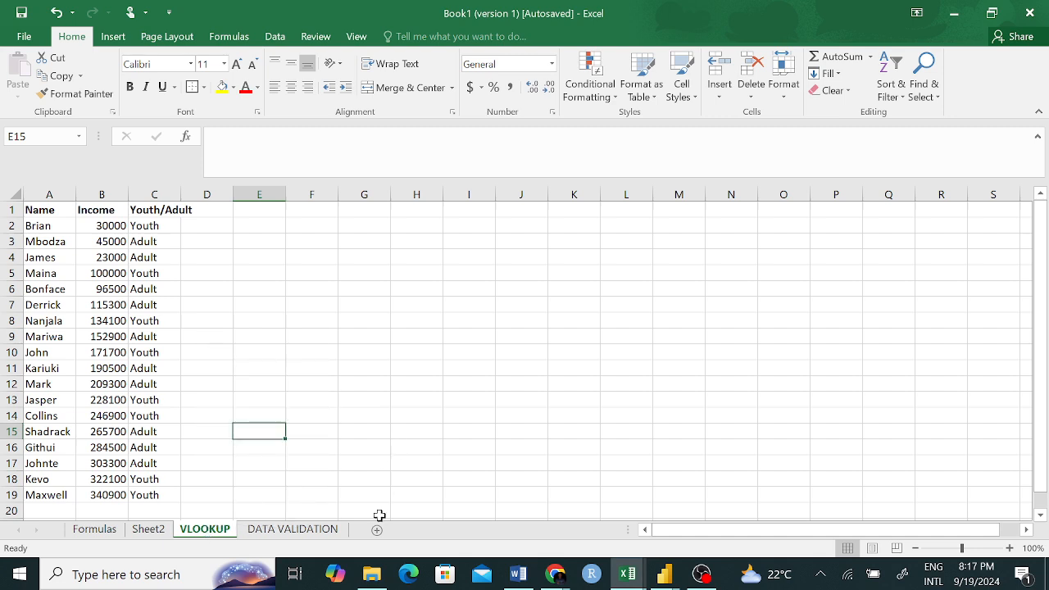
- Add a new worksheet after the VLOOKUP sheet and name it HLOOKUP
{"action": "left_click", "coordinate": [379, 530]}
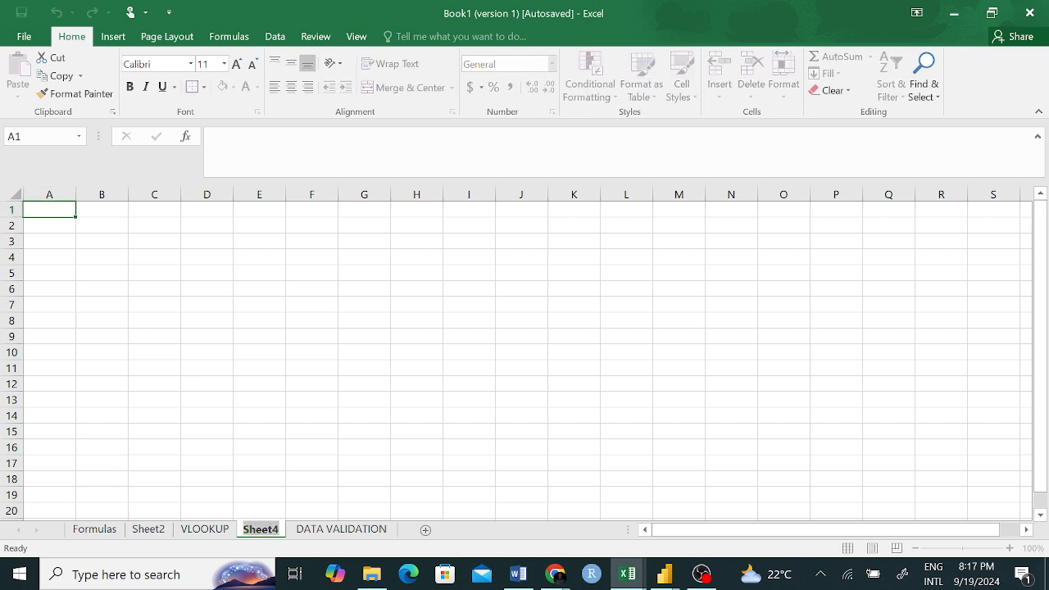
{"action": "type", "text": "HLOOKUP"}
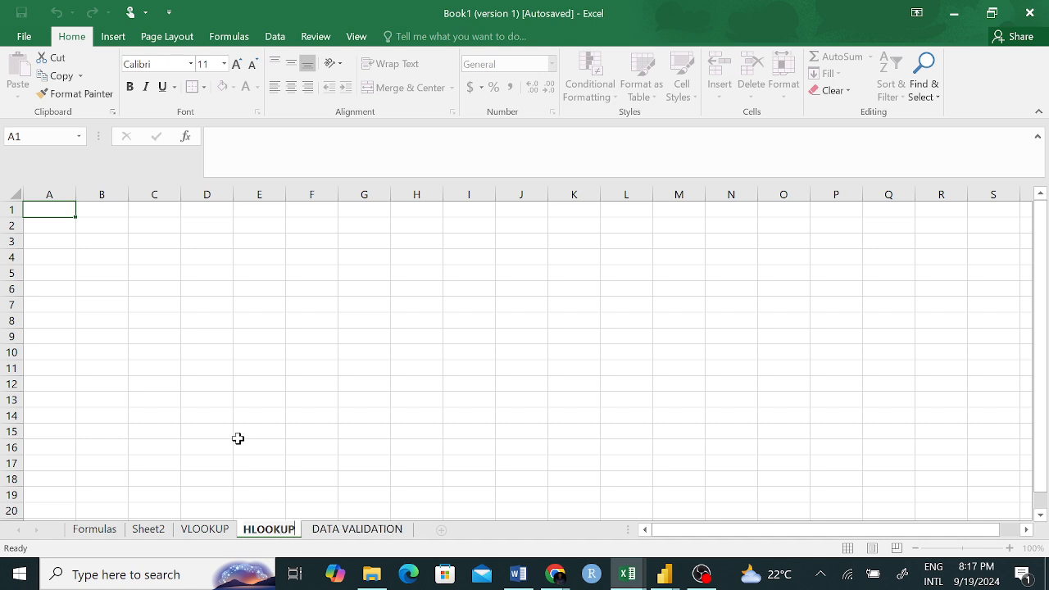
{"action": "left_click", "coordinate": [259, 368]}
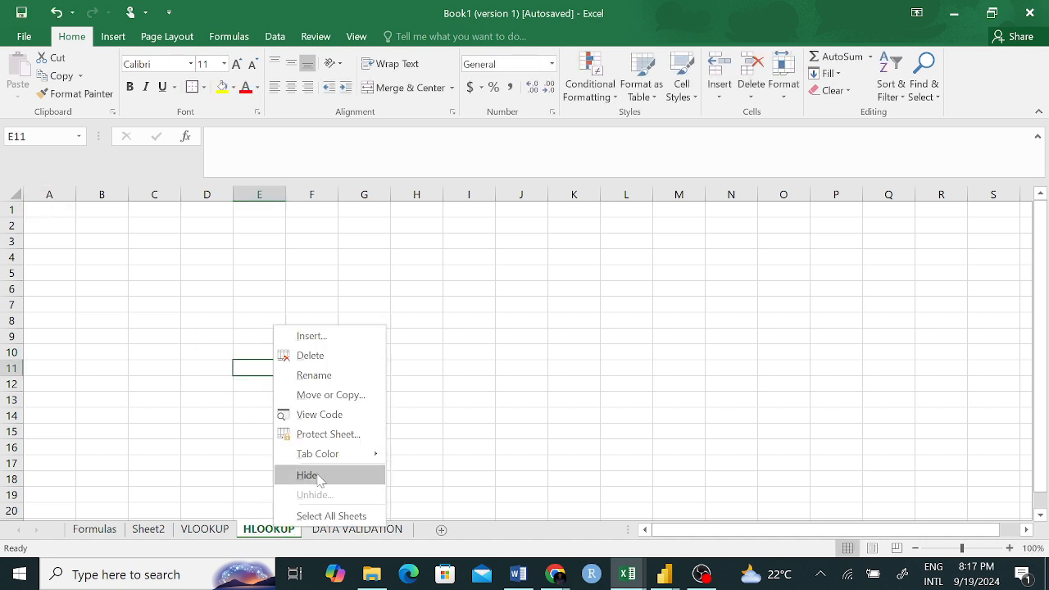
- Add a new worksheet after the HLOOKUP sheet and name it XLOOKUP
{"action": "right_click", "coordinate": [274, 529]}
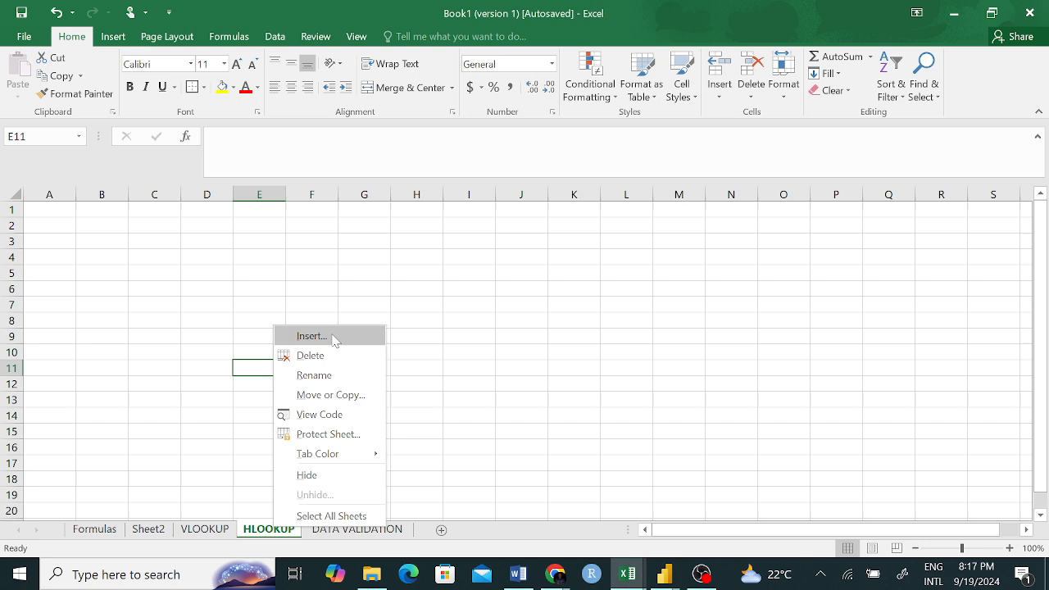
{"action": "left_click", "coordinate": [516, 435]}
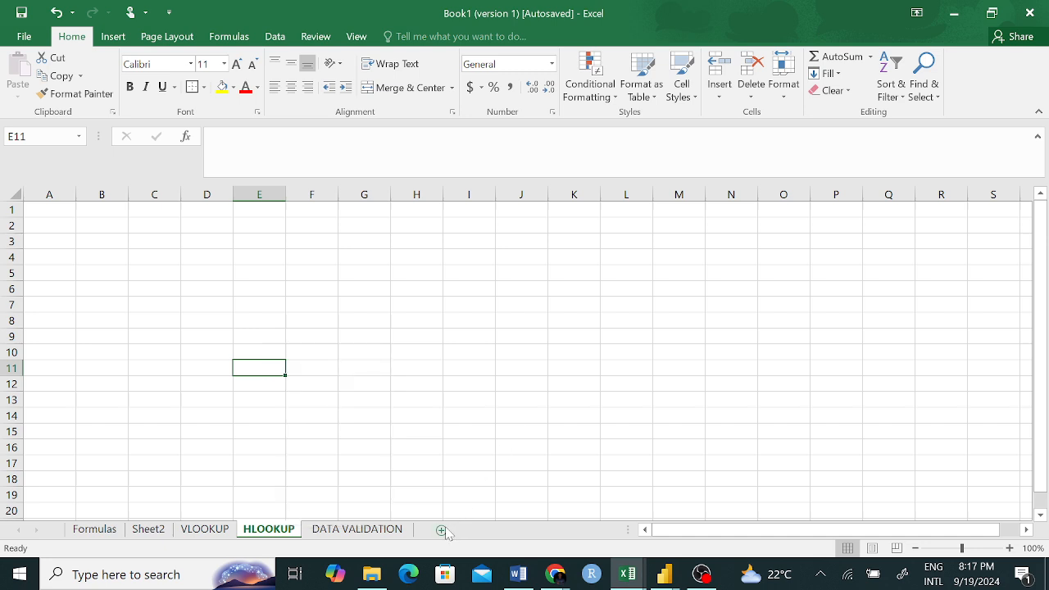
{"action": "left_click", "coordinate": [441, 530]}
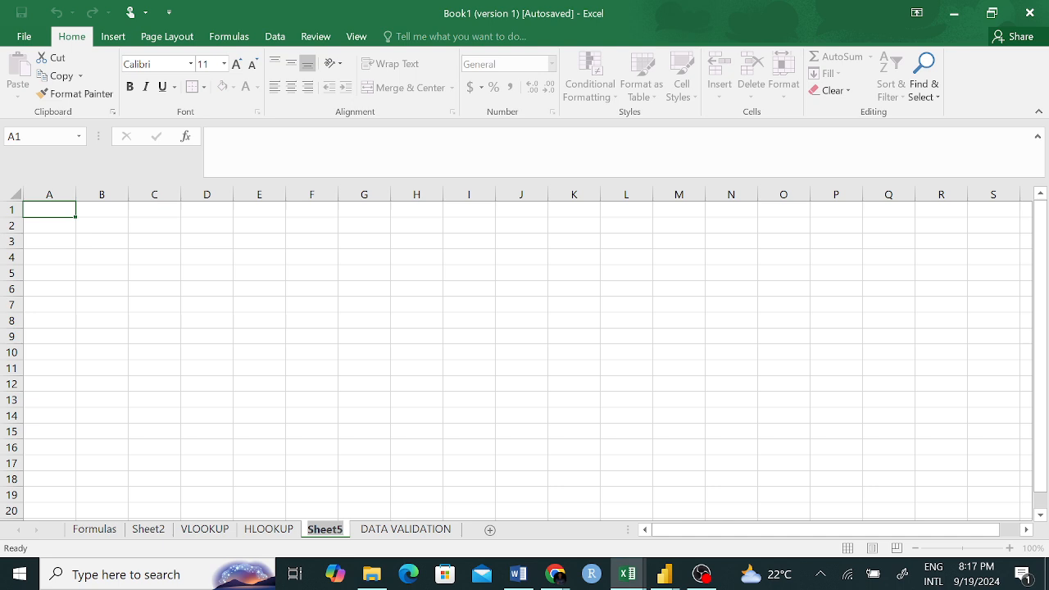
{"action": "type", "text": "XLOOKUP"}
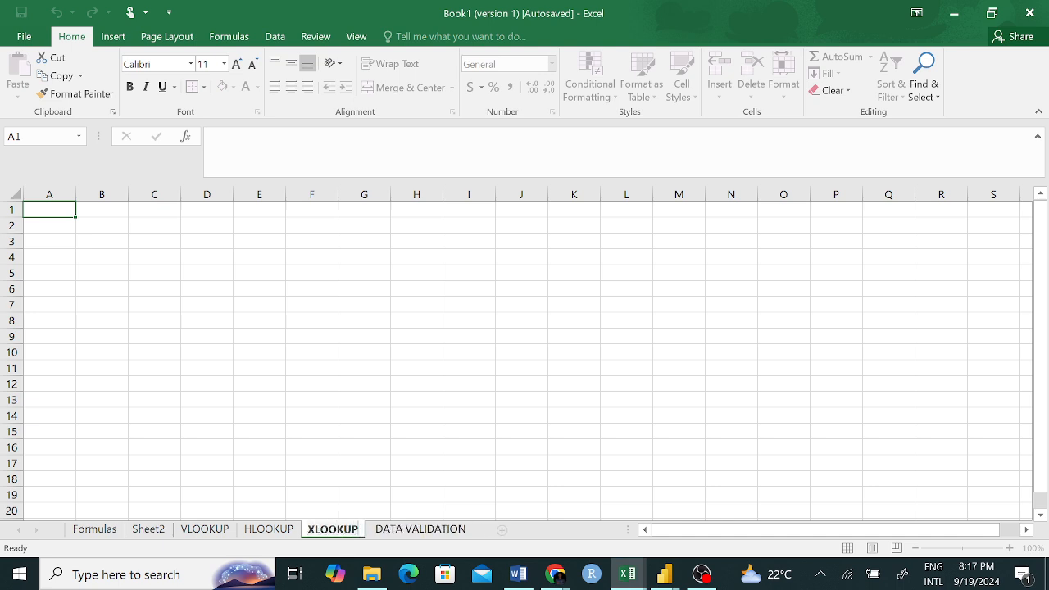
{"action": "key", "text": "Return"}
{"action": "left_click", "coordinate": [251, 388]}
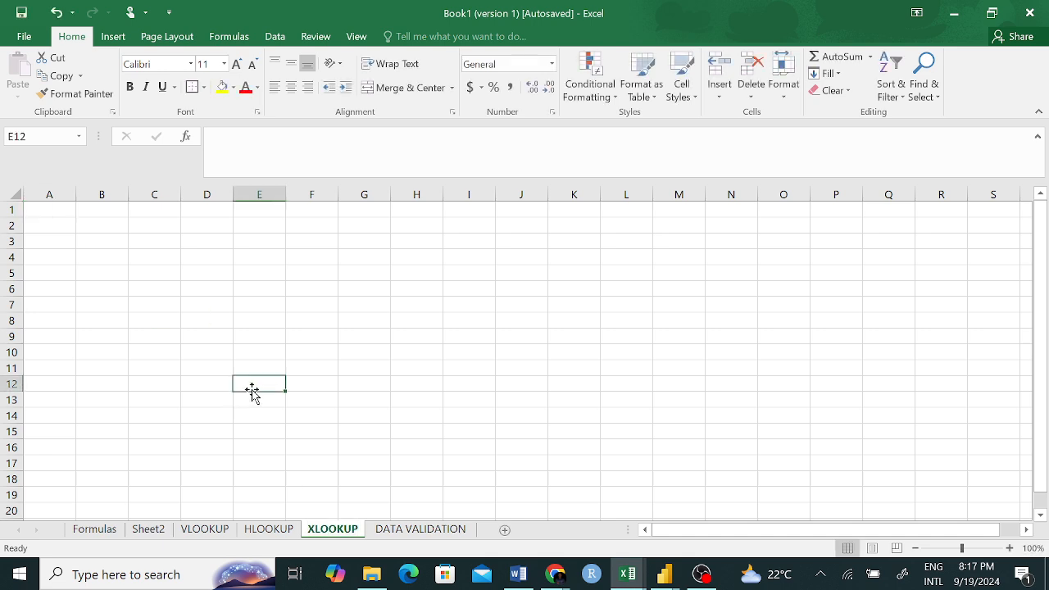
{"action": "left_click", "coordinate": [270, 316]}
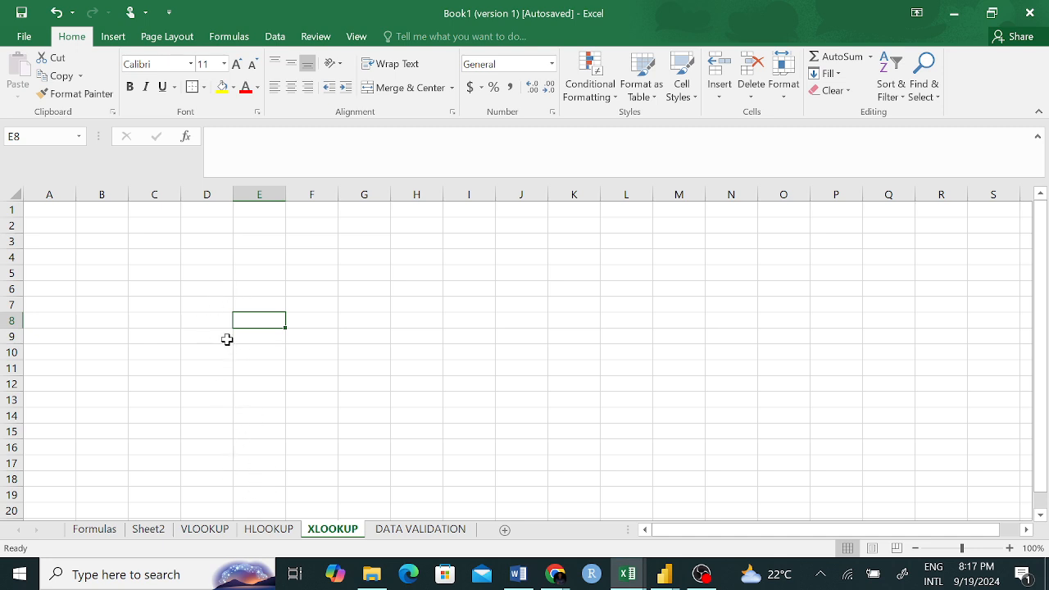
{"action": "left_click", "coordinate": [271, 274]}
{"action": "type", "text": "="}
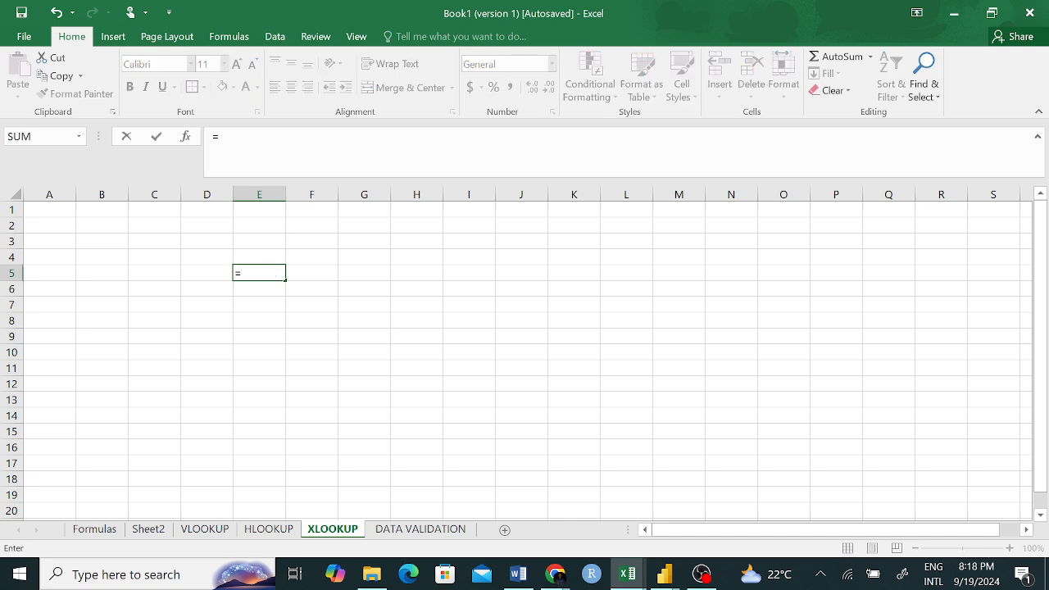
{"action": "type", "text": "xlooku"}
{"action": "key", "text": "BackSpace"}
{"action": "key", "text": "BackSpace"}
{"action": "key", "text": "BackSpace"}
{"action": "key", "text": "BackSpace"}
{"action": "key", "text": "BackSpace"}
{"action": "key", "text": "BackSpace"}
{"action": "key", "text": "BackSpace"}
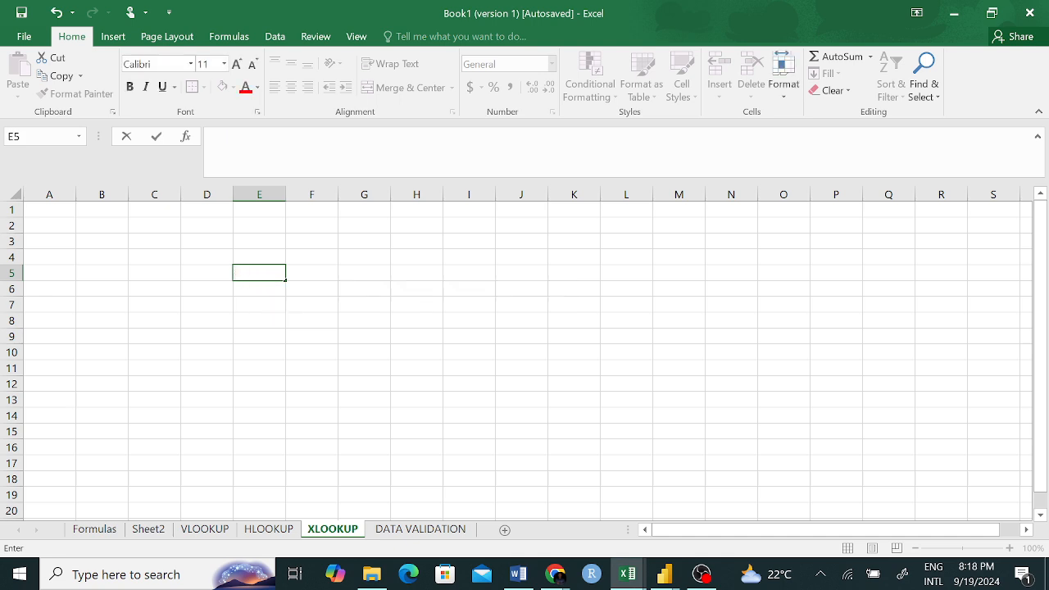
{"action": "key", "text": "Escape"}
- Go to the HLOOKUP sheet and start an HLOOKUP formula in cell E5 to show its arguments
{"action": "left_click", "coordinate": [268, 528]}
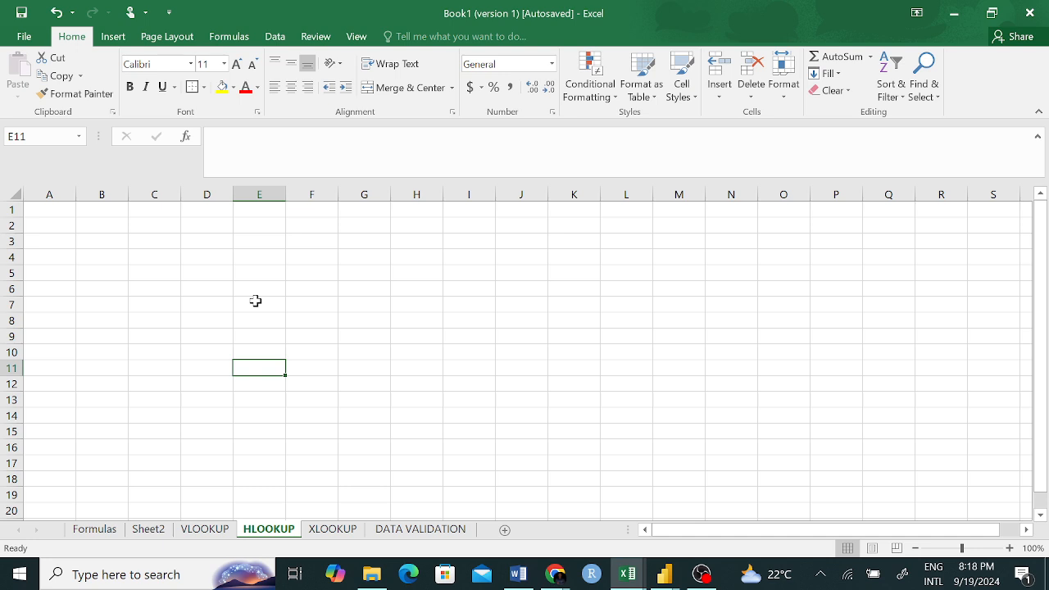
{"action": "left_click", "coordinate": [256, 274]}
{"action": "type", "text": "="}
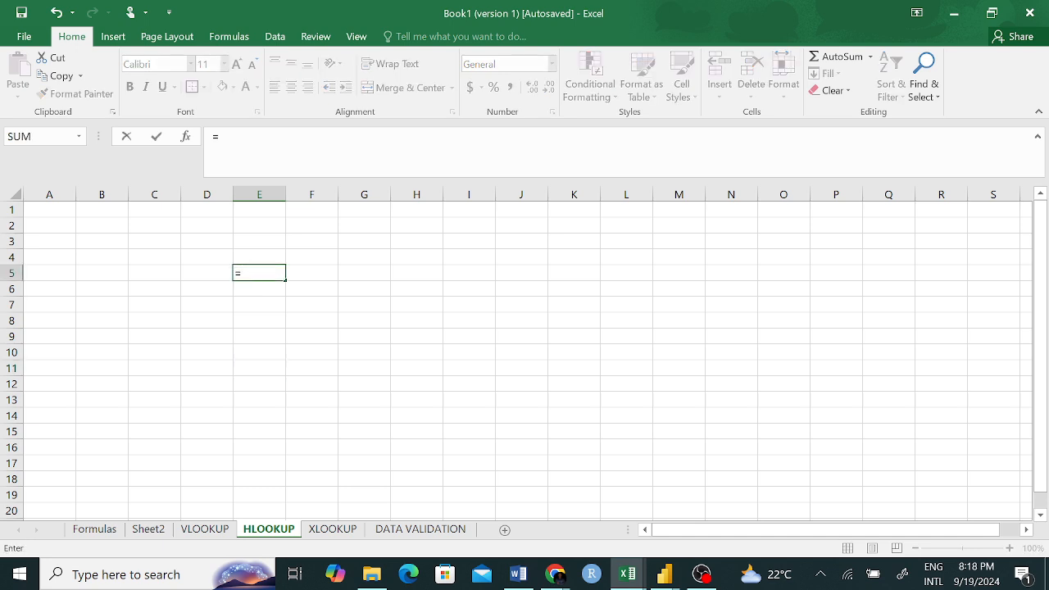
{"action": "type", "text": "hl"}
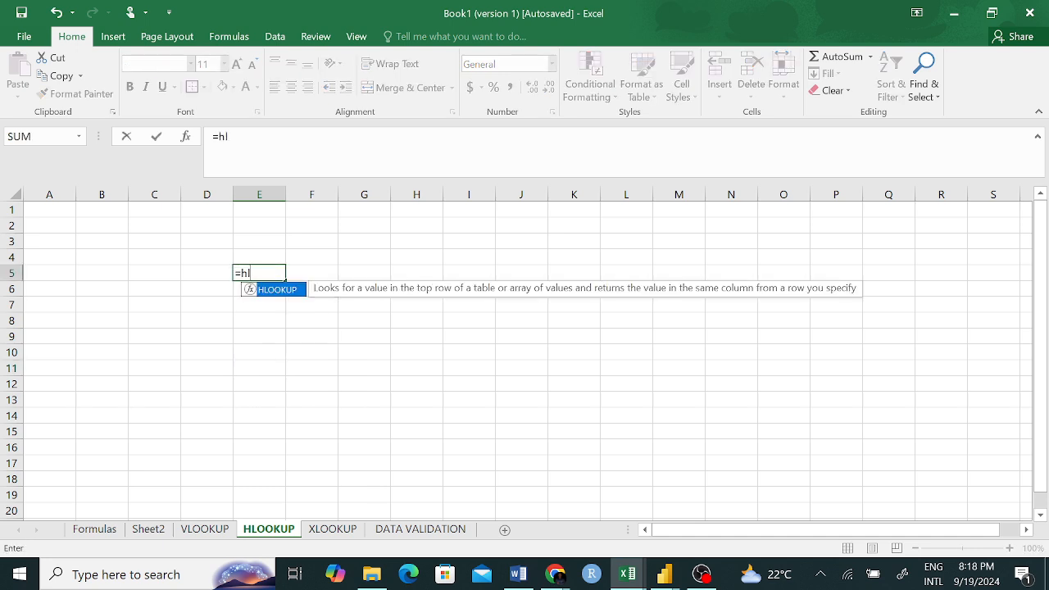
{"action": "key", "text": "Tab"}
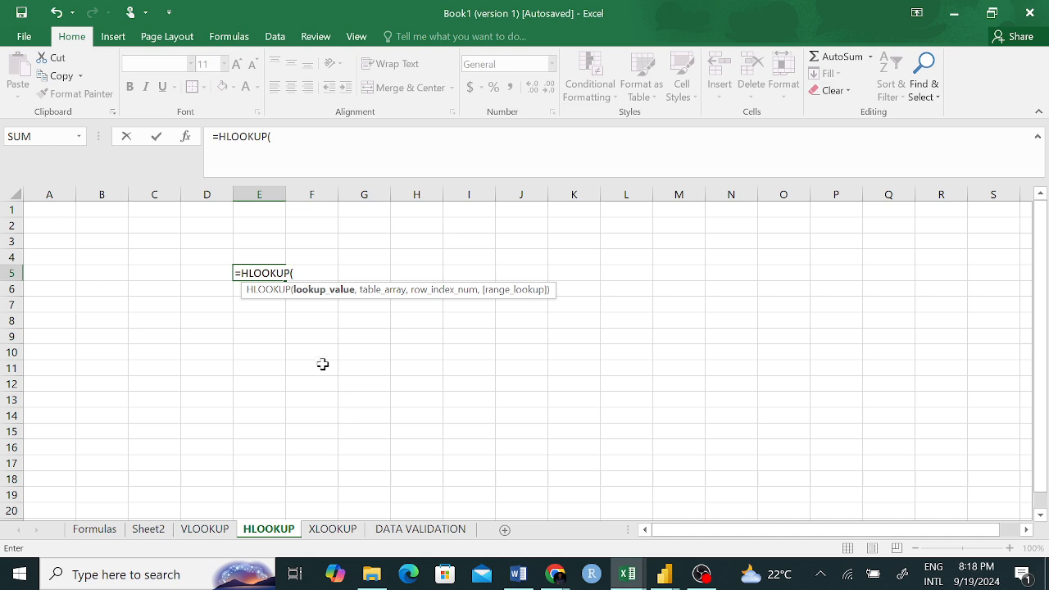
{"action": "left_click", "coordinate": [366, 382]}
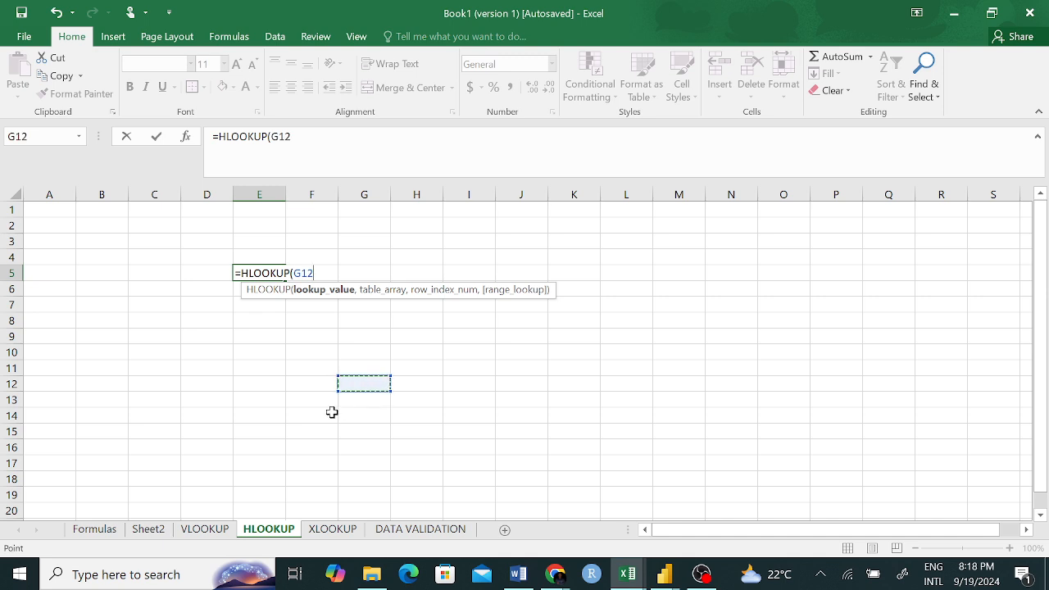
{"action": "key", "text": "Up"}
{"action": "key", "text": "Up"}
{"action": "key", "text": "Up"}
{"action": "key", "text": "Up"}
{"action": "key", "text": "Up"}
{"action": "key", "text": "Up"}
{"action": "key", "text": "Up"}
{"action": "key", "text": "Up"}
{"action": "key", "text": "Up"}
{"action": "key", "text": "Up"}
{"action": "key", "text": "Up"}
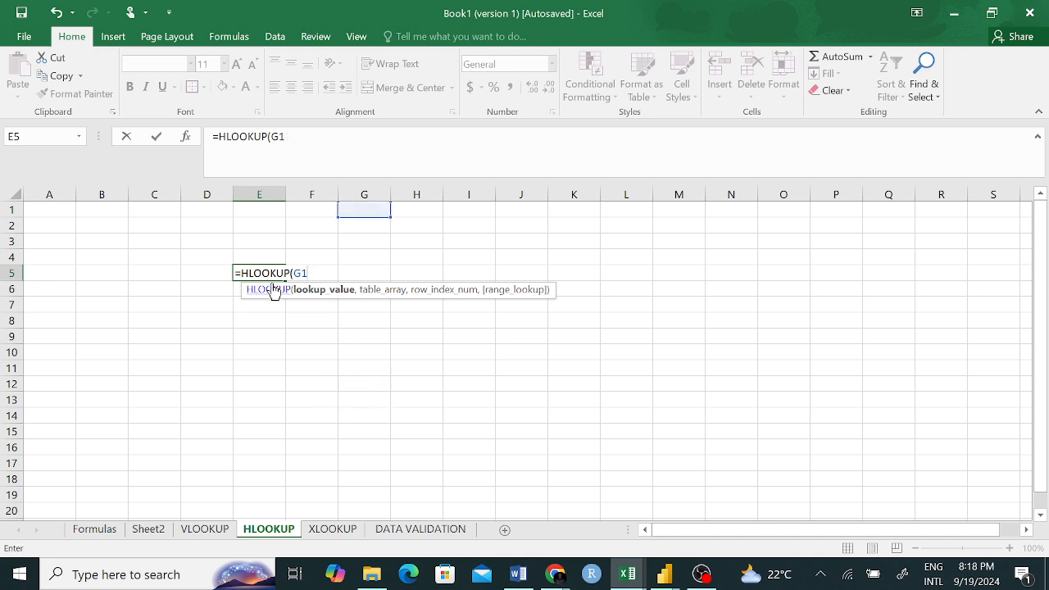
{"action": "key", "text": "BackSpace"}
{"action": "key", "text": "BackSpace"}
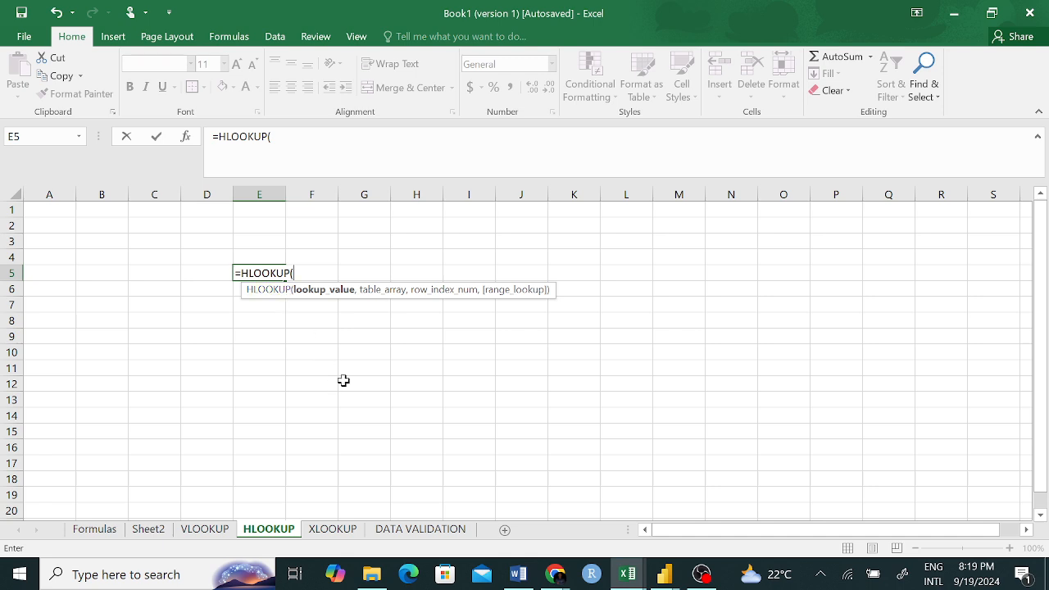
- Leave the workbook and bring up the OBS recording window
{"action": "left_click", "coordinate": [556, 573]}
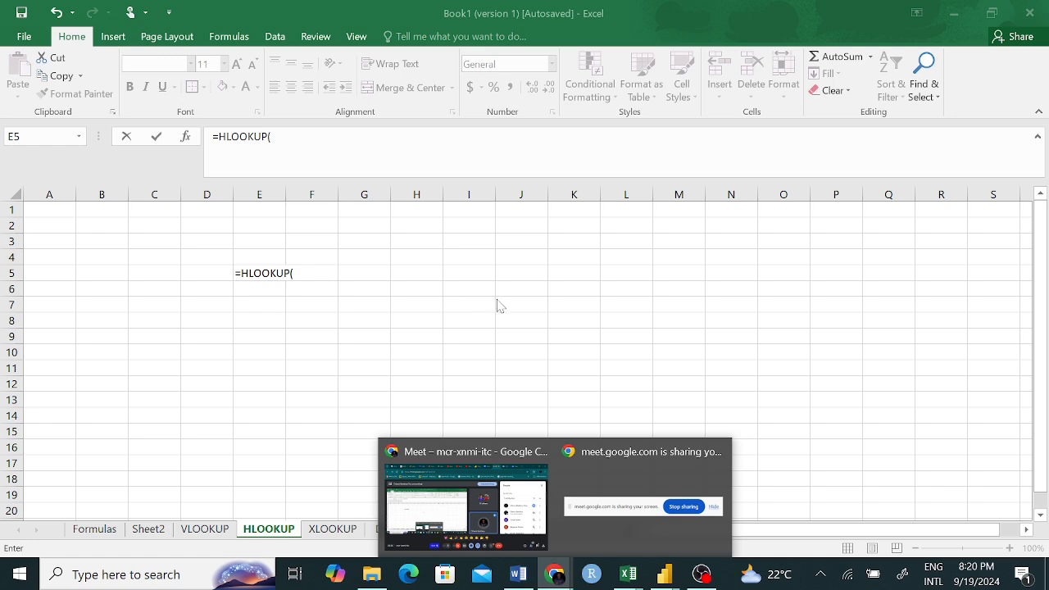
{"action": "left_click", "coordinate": [699, 575]}
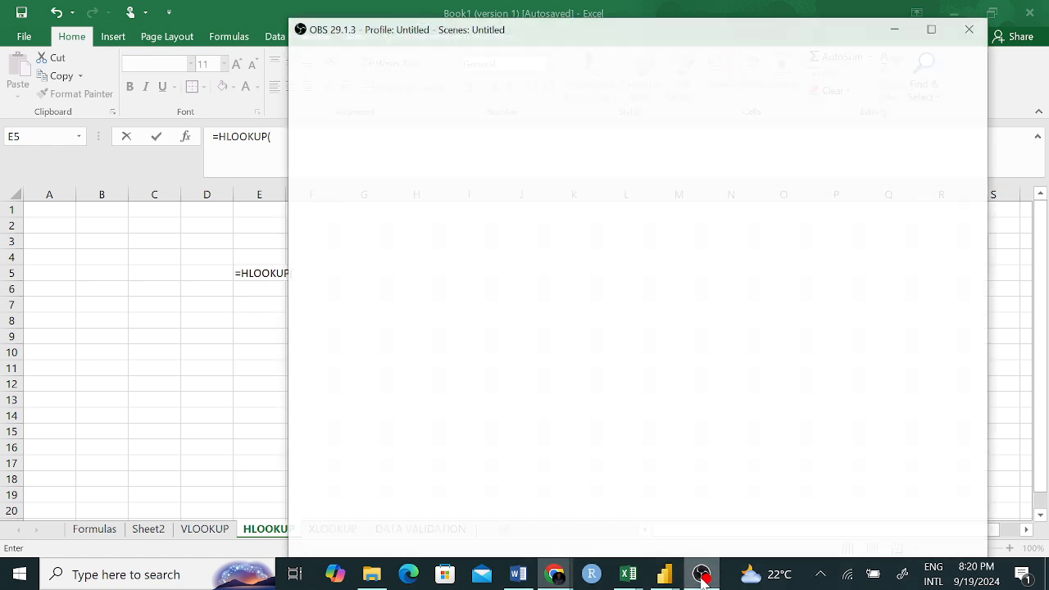